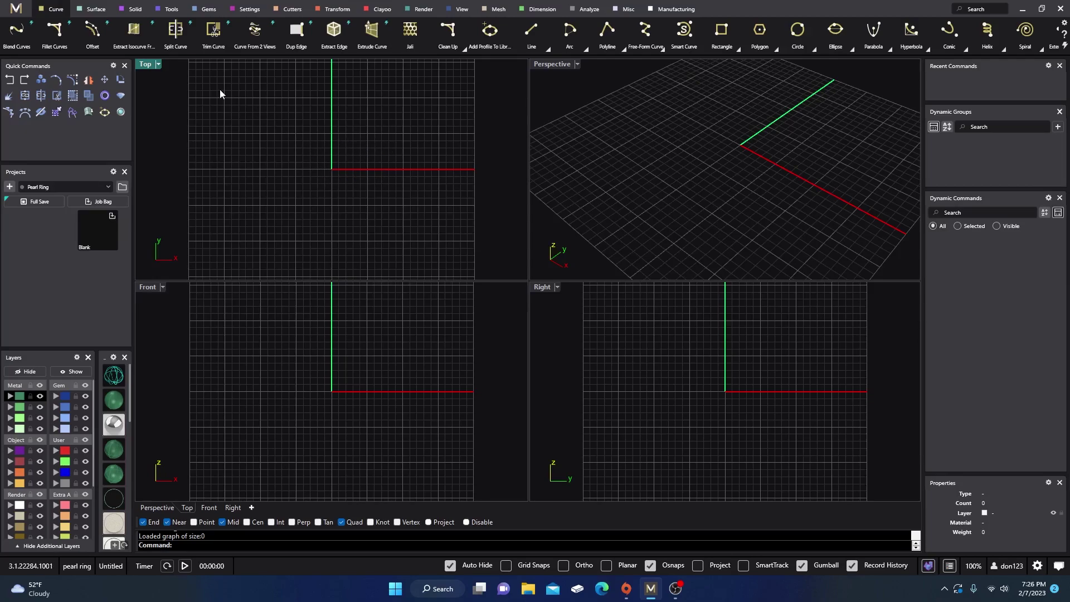
{"action": "left_click", "coordinate": [171, 11]}
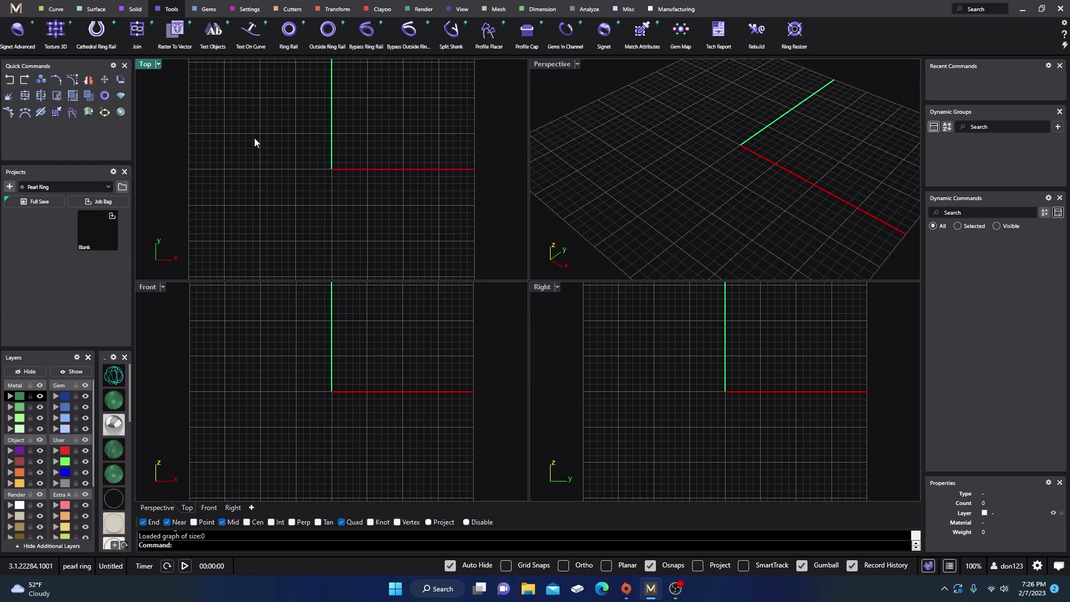
{"action": "left_click", "coordinate": [57, 10]}
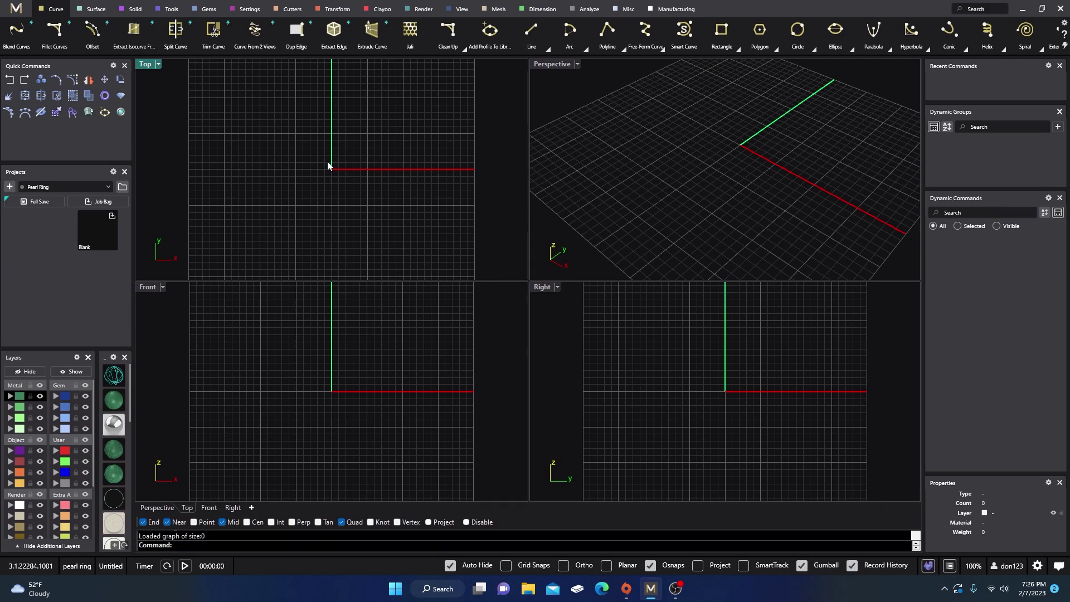
{"action": "left_click", "coordinate": [169, 9]}
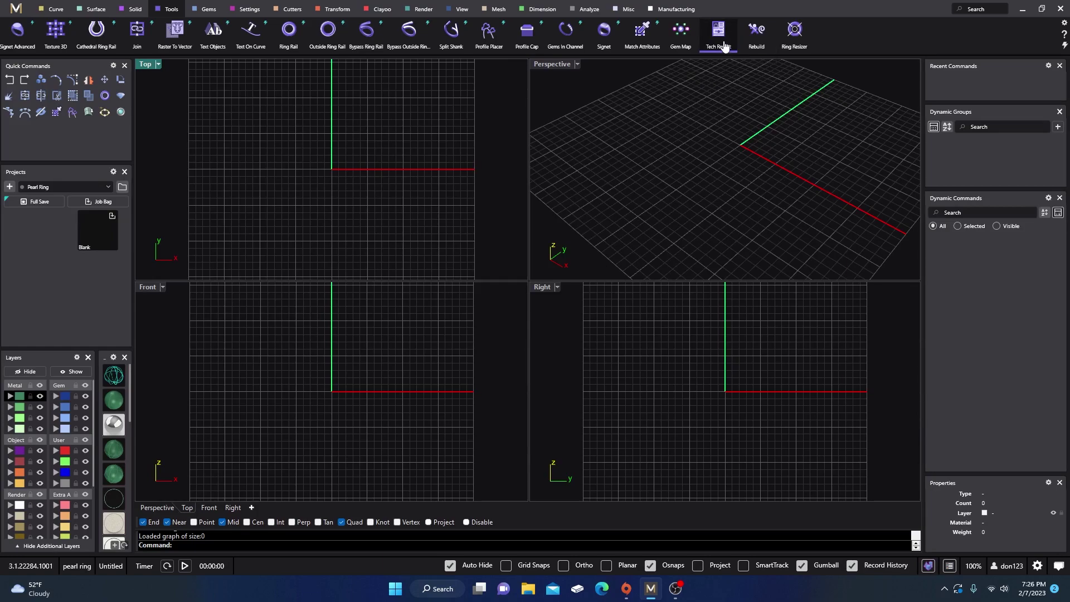
{"action": "left_click", "coordinate": [113, 66]}
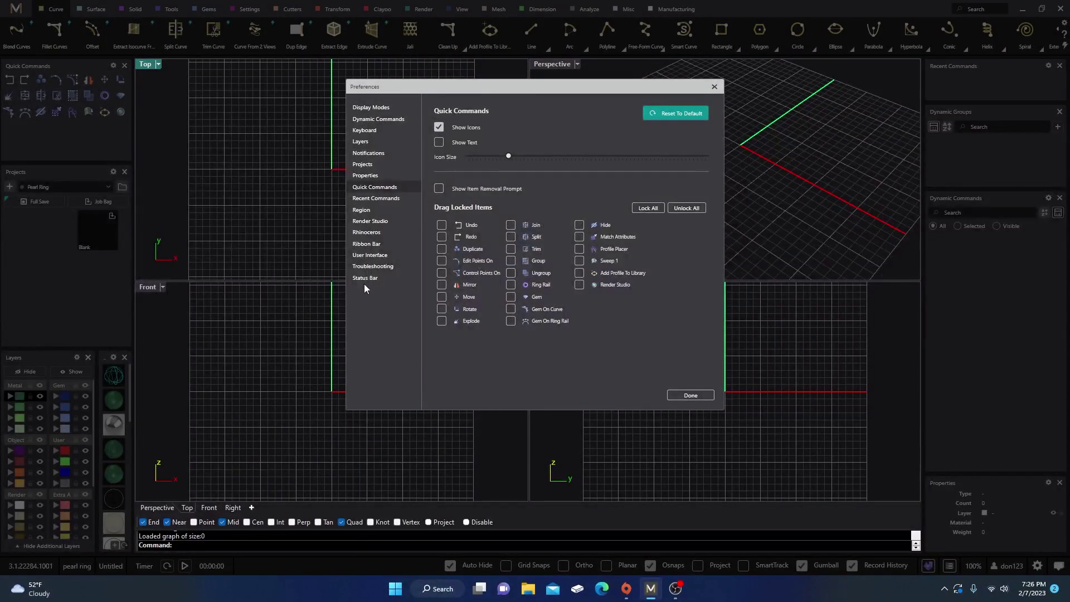
{"action": "left_click", "coordinate": [372, 257]}
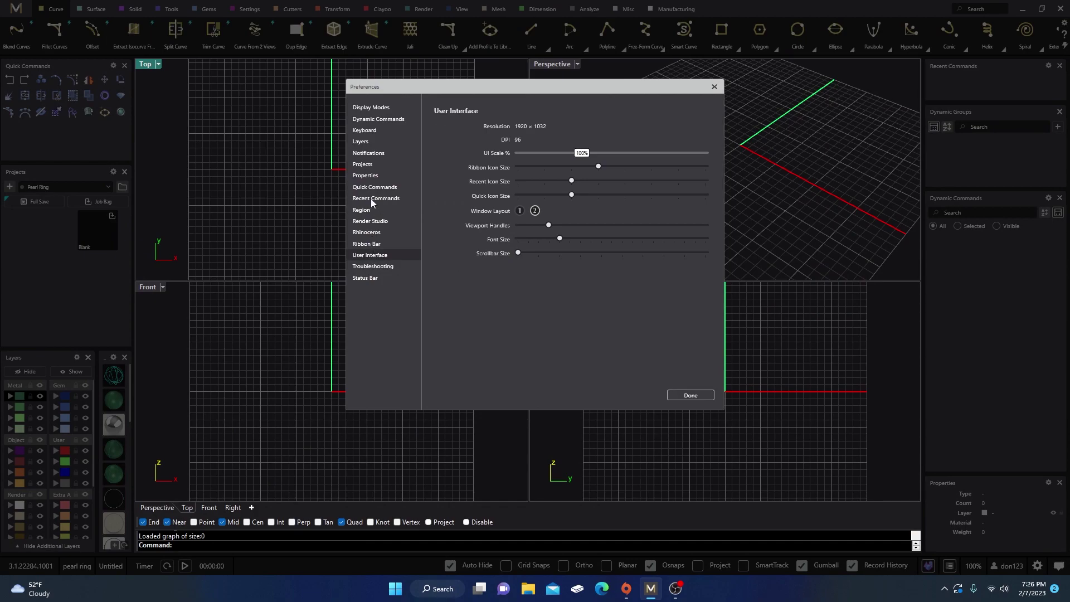
{"action": "left_click", "coordinate": [370, 268]}
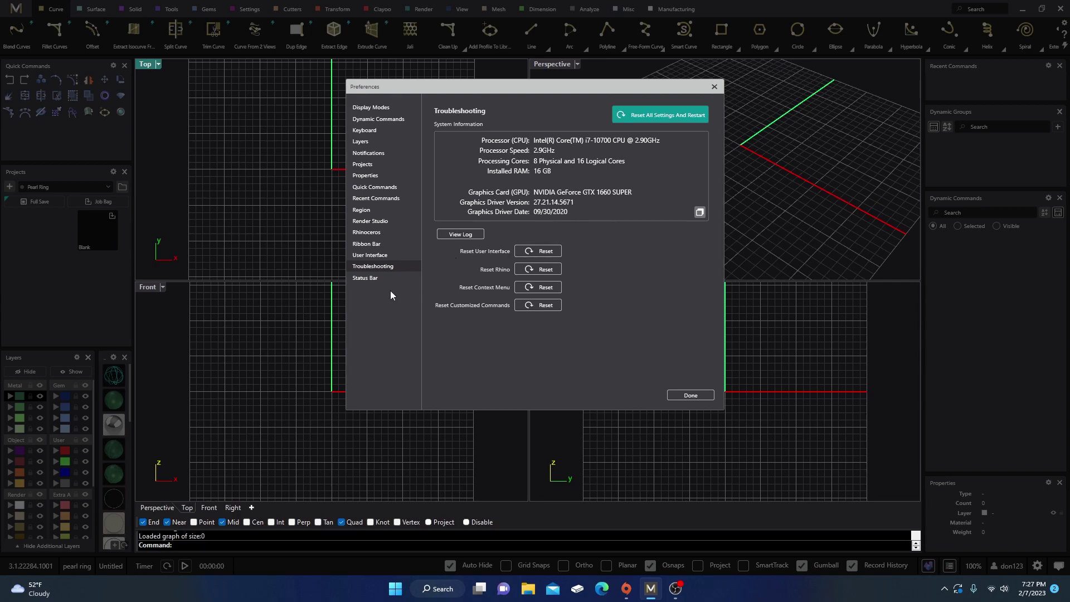
{"action": "left_click", "coordinate": [713, 88]}
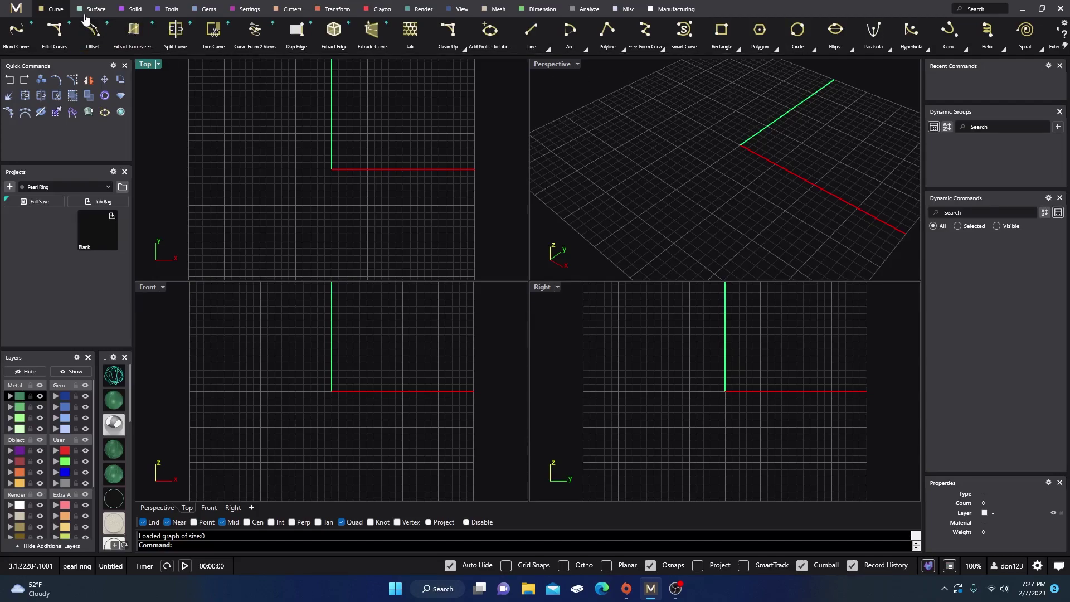
Step: Create a US size 7 ring rail with the Ring Rail tool
{"action": "left_click", "coordinate": [169, 10]}
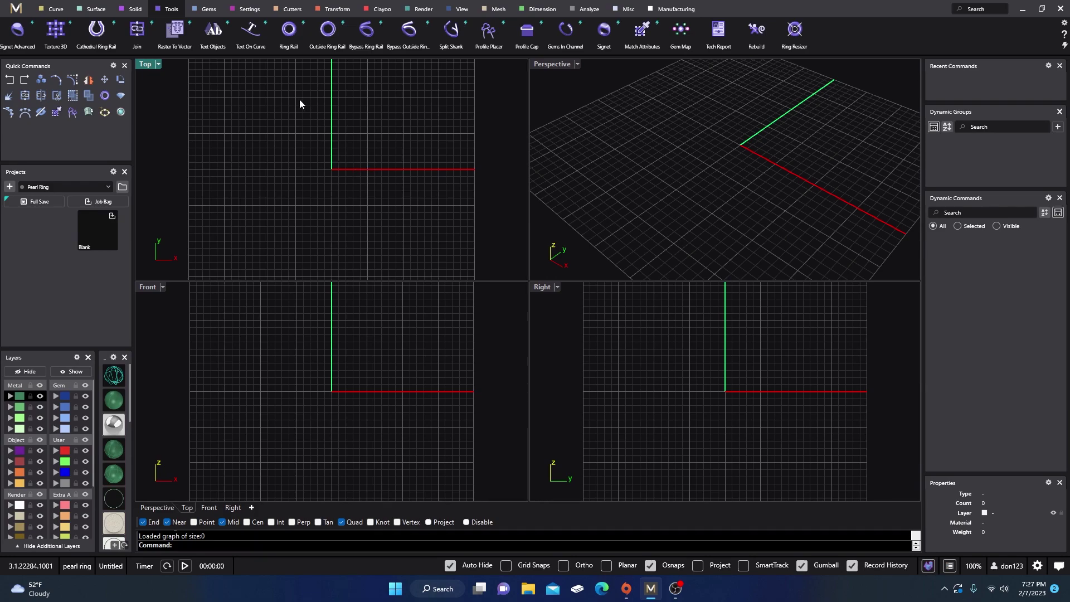
{"action": "left_click", "coordinate": [290, 32]}
{"action": "right_click", "coordinate": [348, 238]}
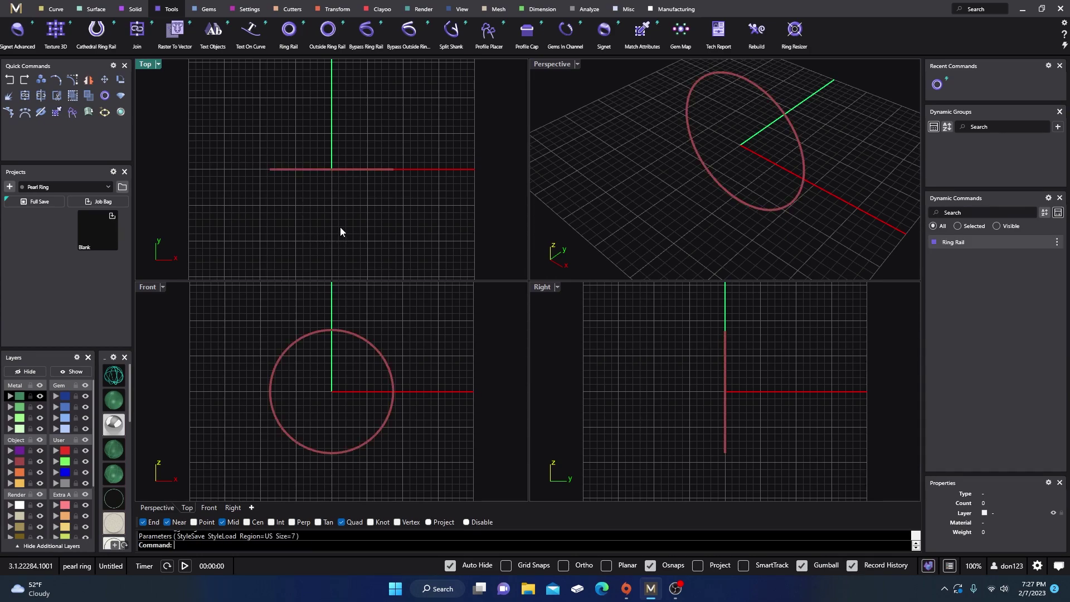
Step: Create a solid sphere for the pearl, centred on the origin (0,0,0), with a diameter of 6 mm
{"action": "left_click", "coordinate": [133, 9]}
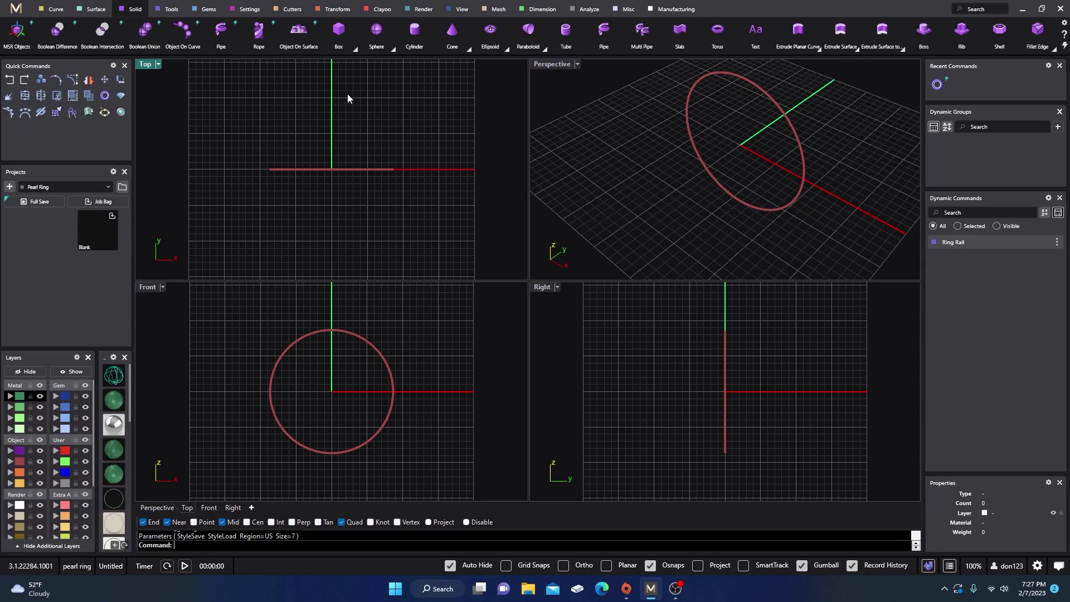
{"action": "left_click", "coordinate": [391, 50]}
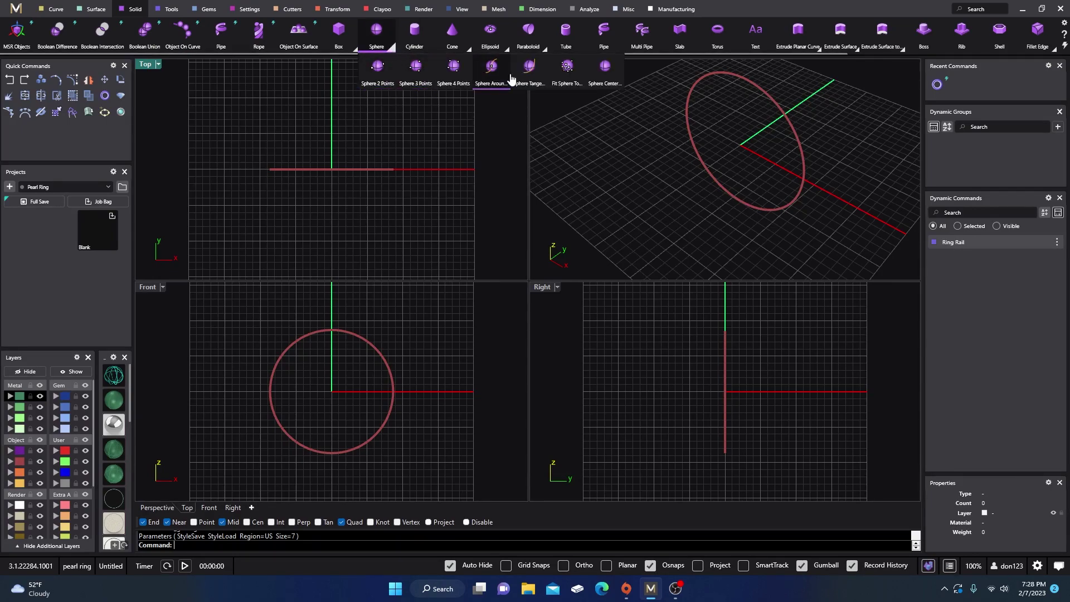
{"action": "left_click", "coordinate": [605, 79]}
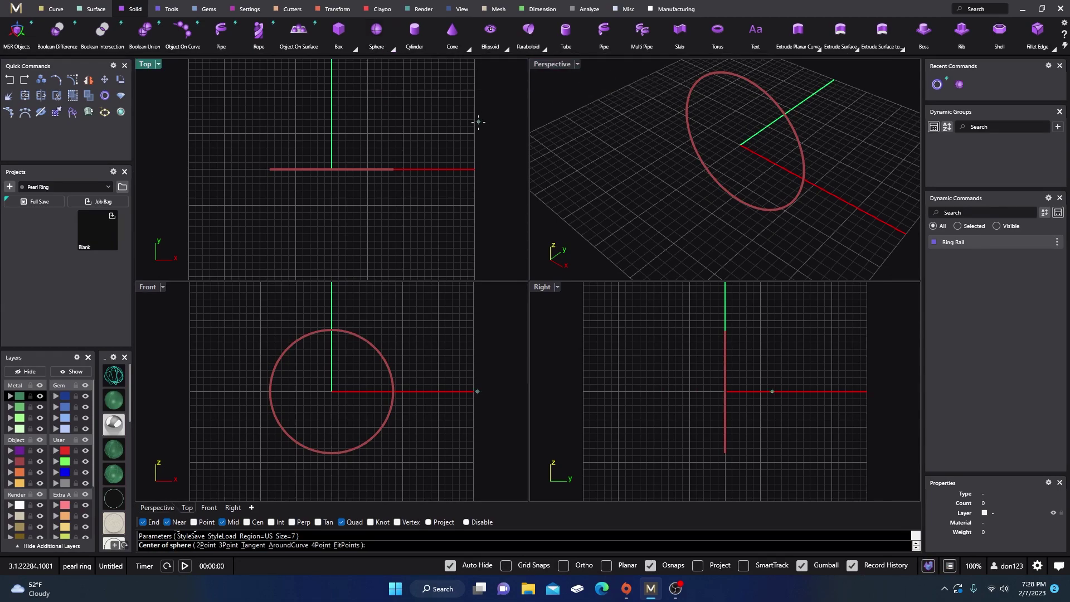
{"action": "left_click", "coordinate": [331, 170]}
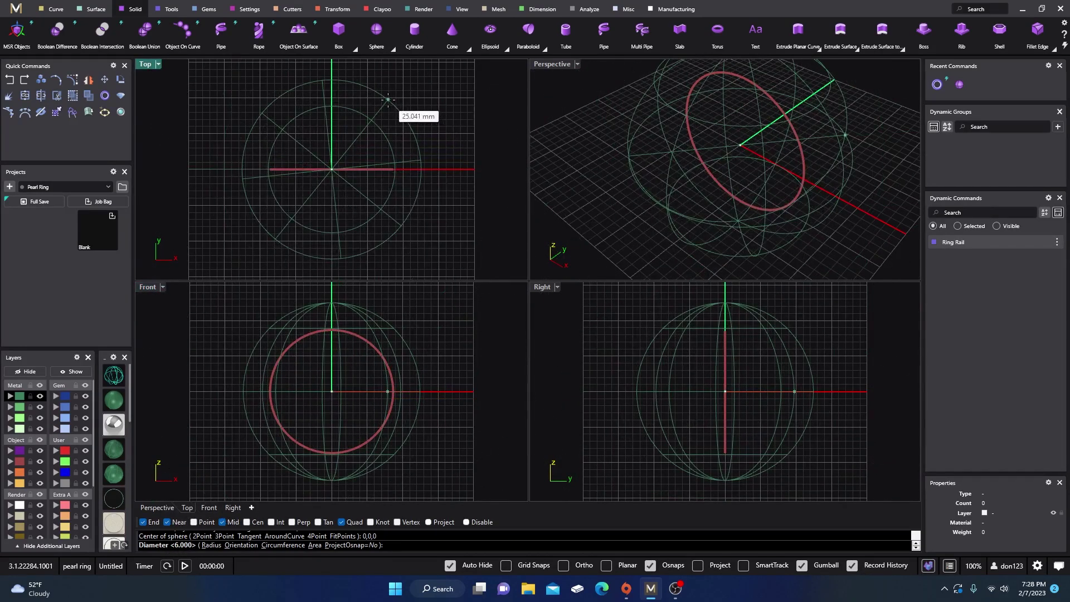
{"action": "key", "text": "Escape"}
Step: Move the sphere straight up in the Front view so it sits just above the ring rail, then deselect it
{"action": "right_click_drag", "start_coordinate": [373, 364], "coordinate": [375, 398]}
{"action": "left_click", "coordinate": [334, 407]}
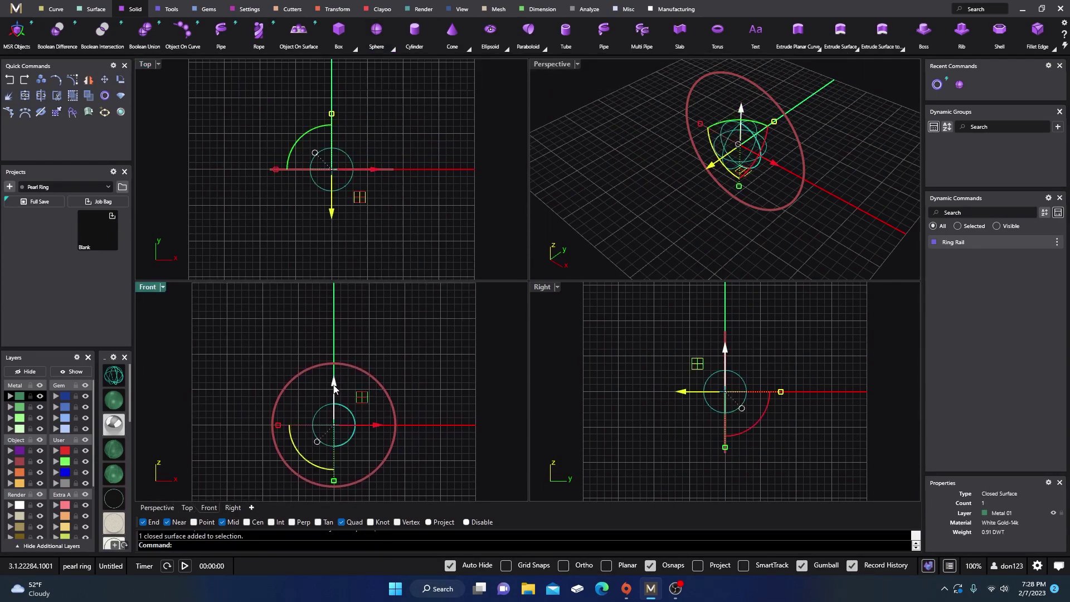
{"action": "left_click_drag", "start_coordinate": [335, 384], "coordinate": [339, 293]}
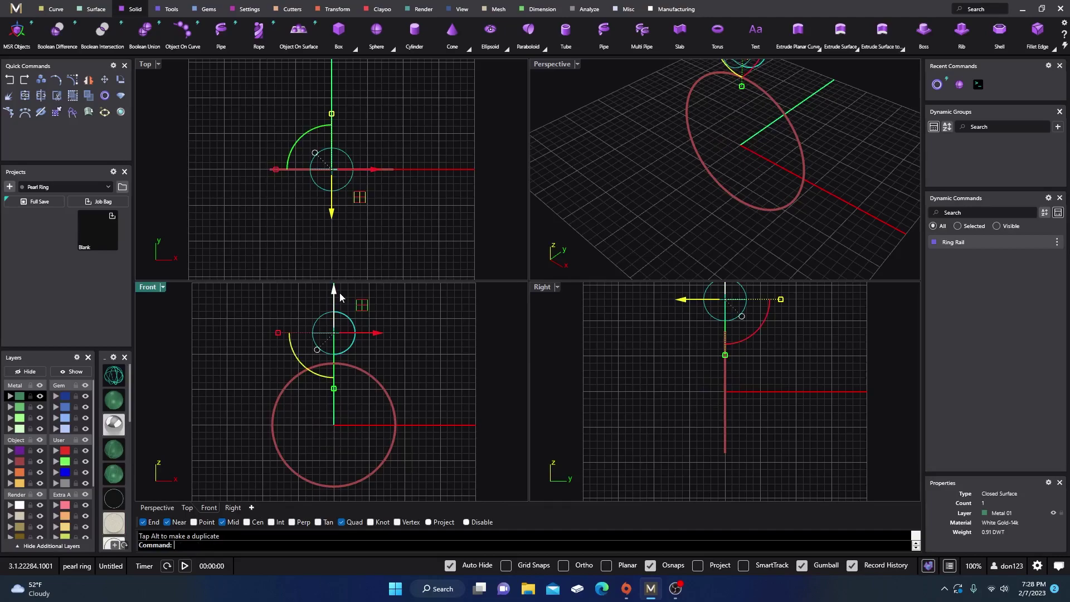
{"action": "scroll", "coordinate": [334, 366], "scroll_direction": "up", "scroll_amount": 3}
{"action": "scroll", "coordinate": [335, 366], "scroll_direction": "down", "scroll_amount": 3}
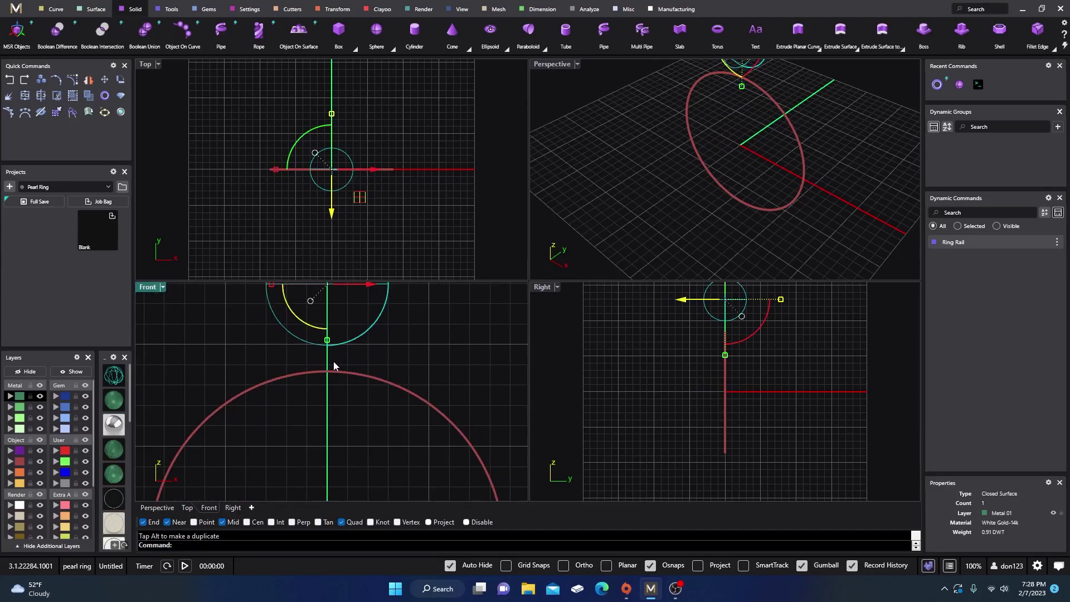
{"action": "scroll", "coordinate": [357, 374], "scroll_direction": "down", "scroll_amount": 2}
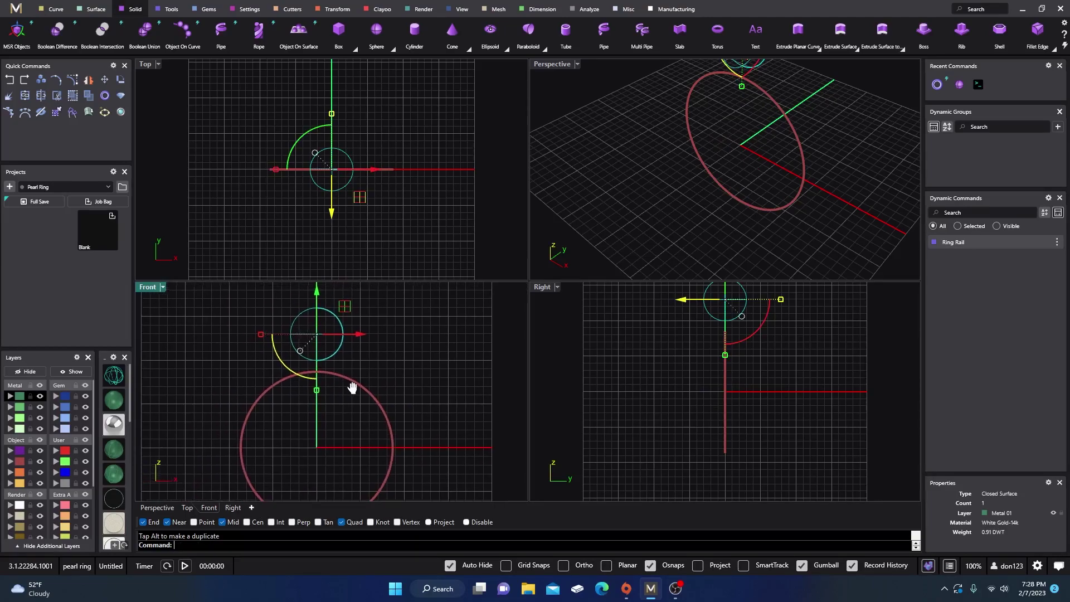
{"action": "right_click_drag", "start_coordinate": [375, 378], "coordinate": [397, 379]}
{"action": "left_click", "coordinate": [382, 366]}
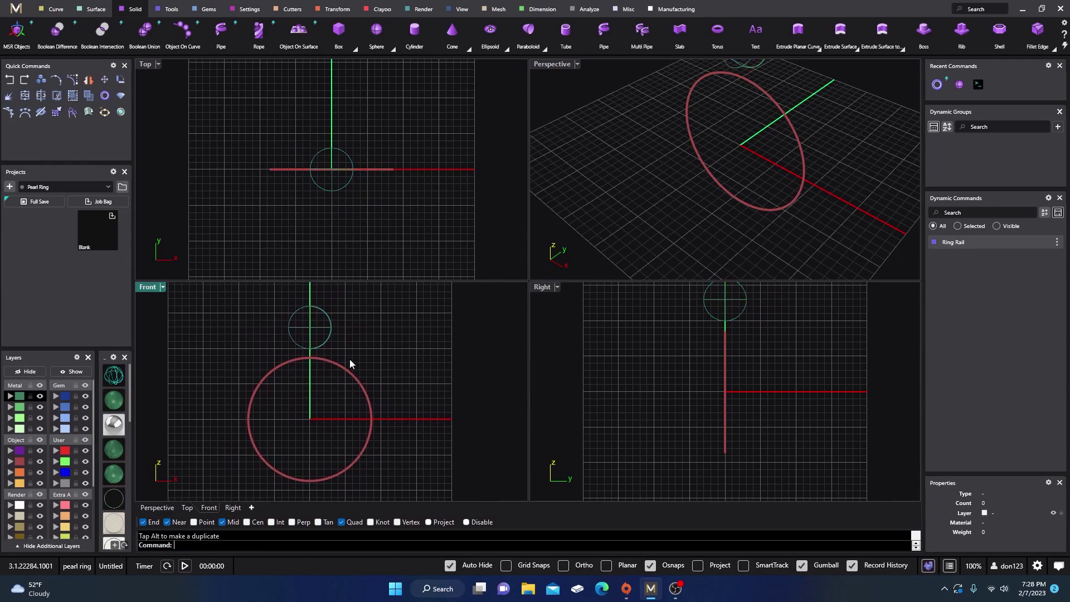
Step: Start an Outside Ring Rail around the ring rail and set its side and bottom thickness to 2.5 mm each
{"action": "left_click", "coordinate": [173, 14]}
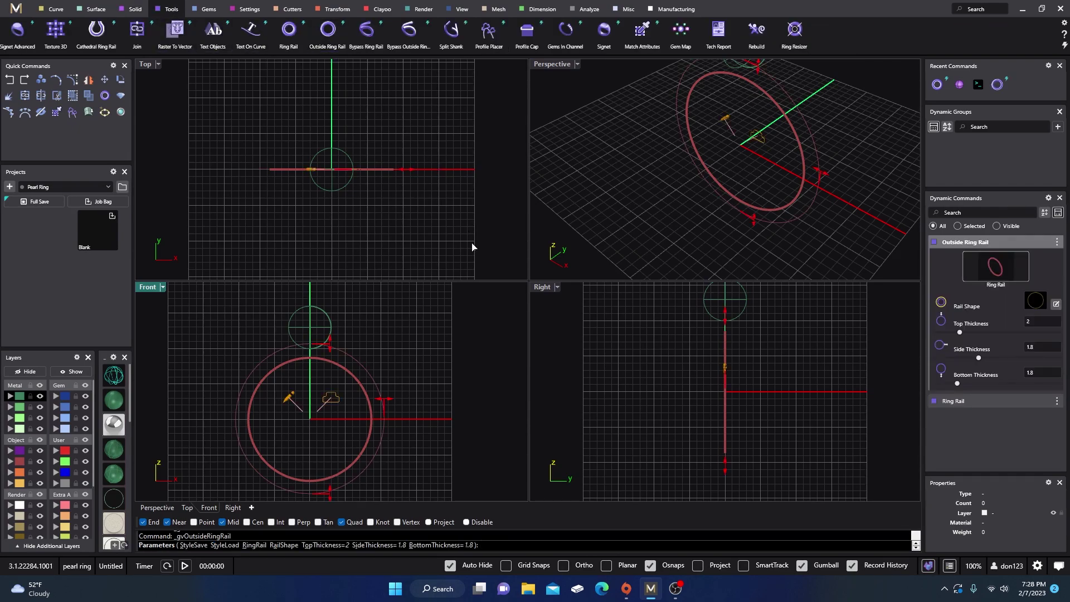
{"action": "scroll", "coordinate": [390, 341], "scroll_direction": "down", "scroll_amount": 2}
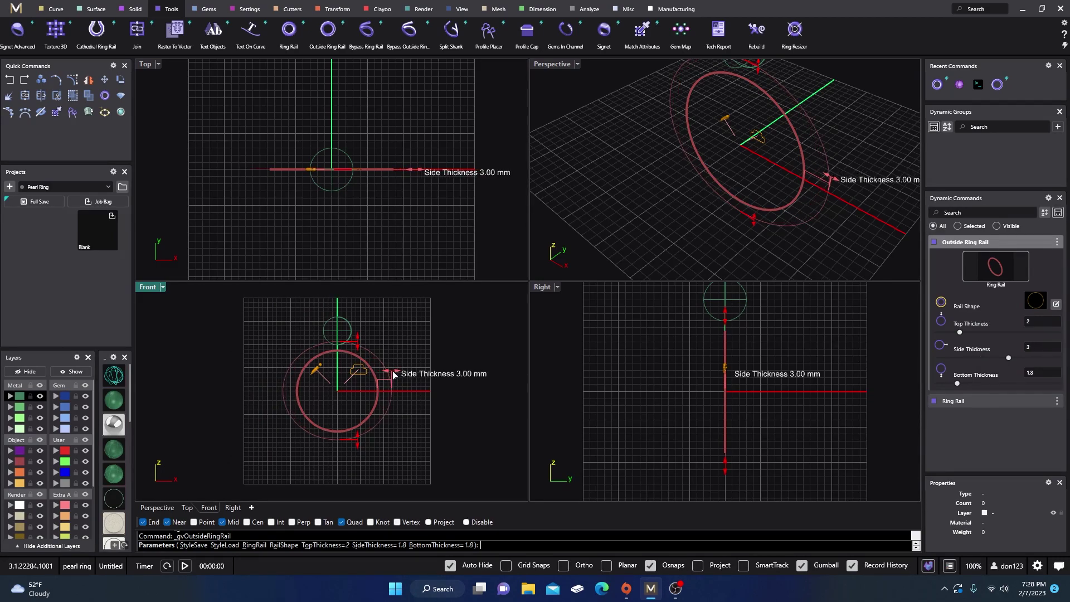
{"action": "left_click_drag", "start_coordinate": [393, 375], "coordinate": [389, 372]}
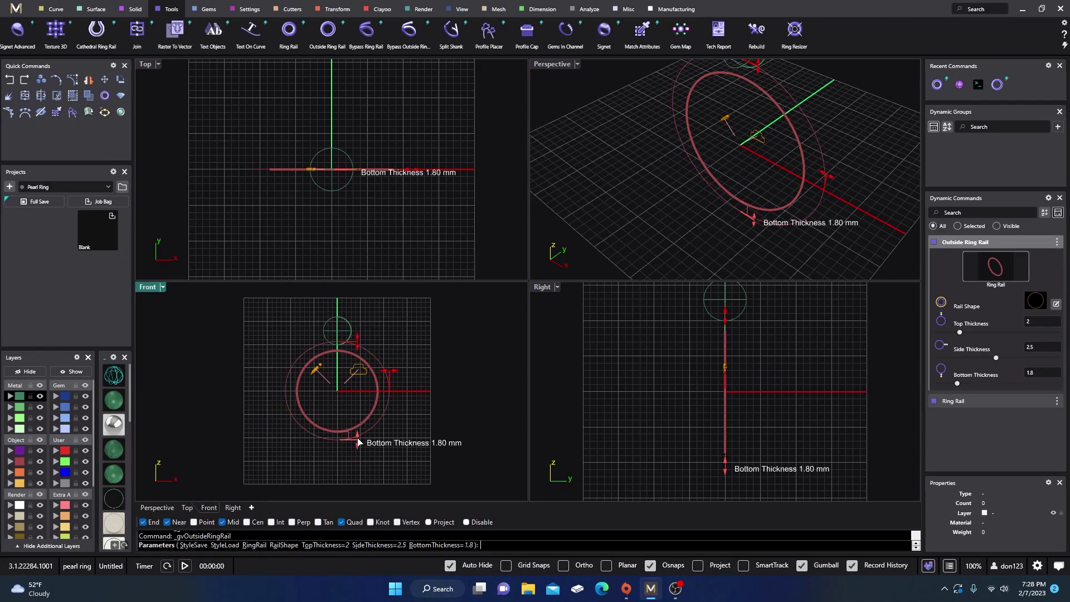
{"action": "left_click_drag", "start_coordinate": [358, 442], "coordinate": [357, 446]}
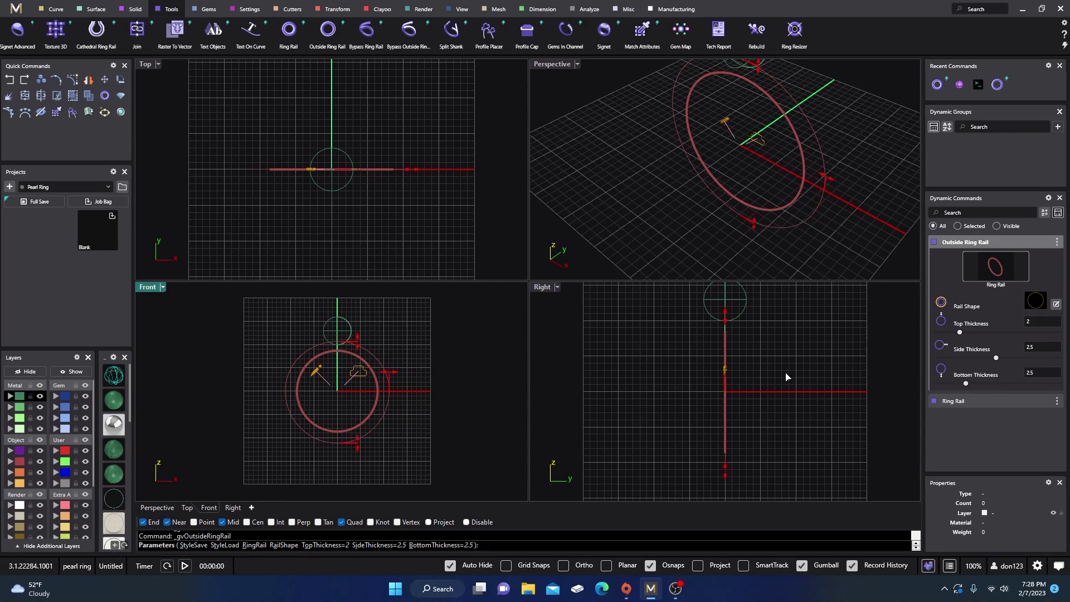
Step: Change the outside rail's shape to the 01_EU profile from the OutsideRingRail library
{"action": "left_click", "coordinate": [1034, 302]}
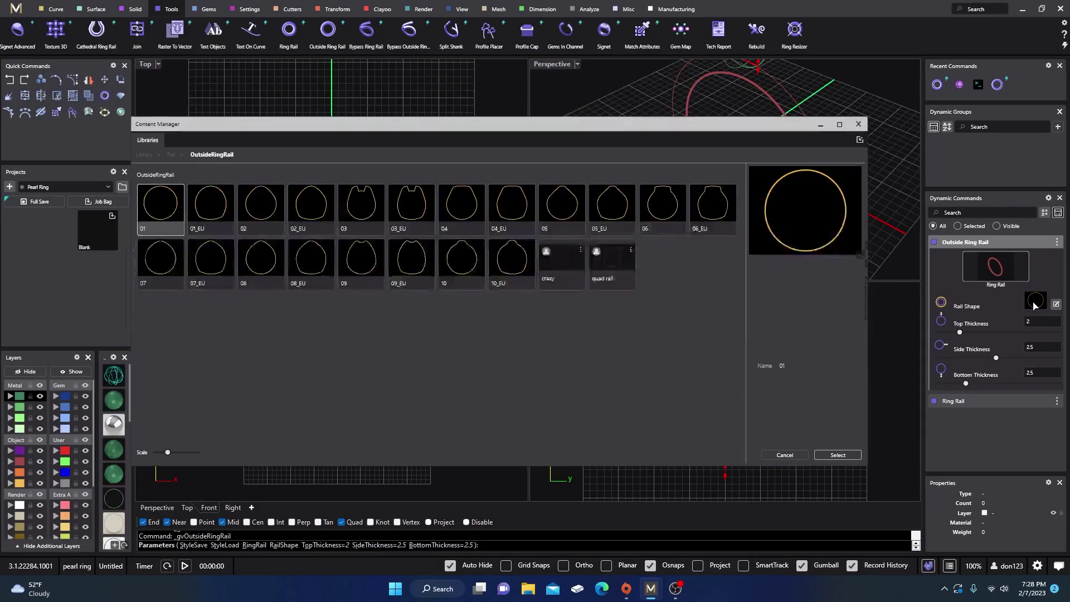
{"action": "left_click", "coordinate": [205, 215]}
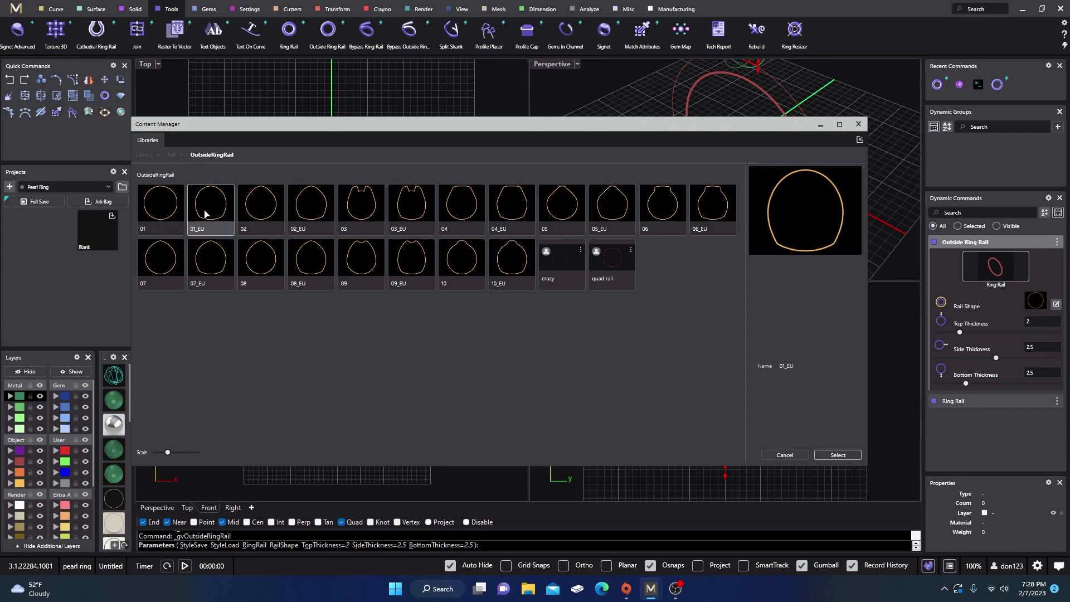
{"action": "left_click", "coordinate": [834, 454]}
{"action": "left_click", "coordinate": [856, 126]}
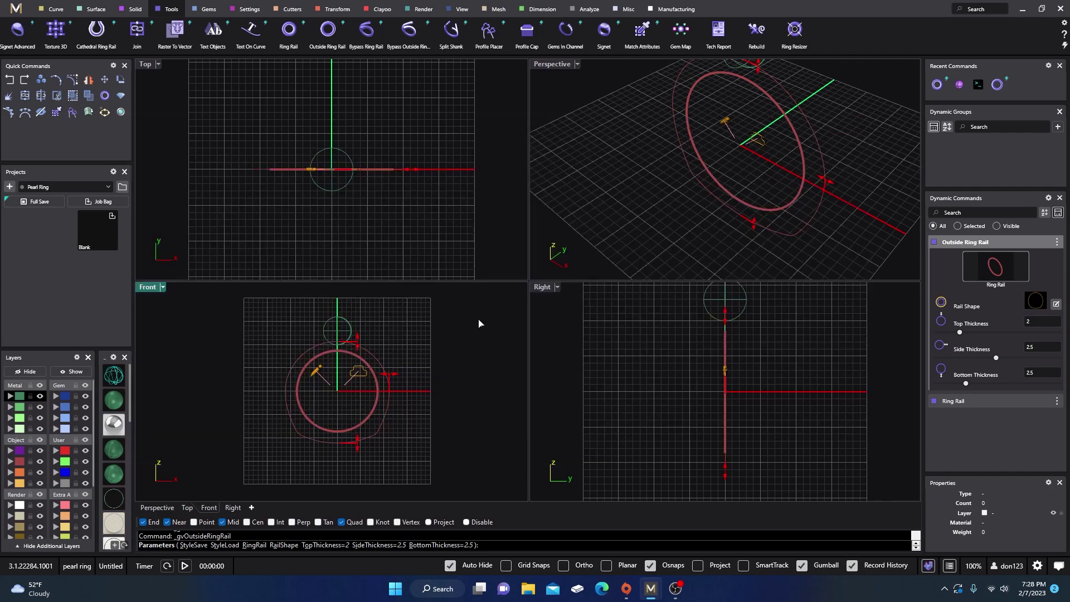
Step: Set the outside rail's top thickness to 3.8 mm and finish the outside ring rail
{"action": "scroll", "coordinate": [437, 356], "scroll_direction": "up", "scroll_amount": 3}
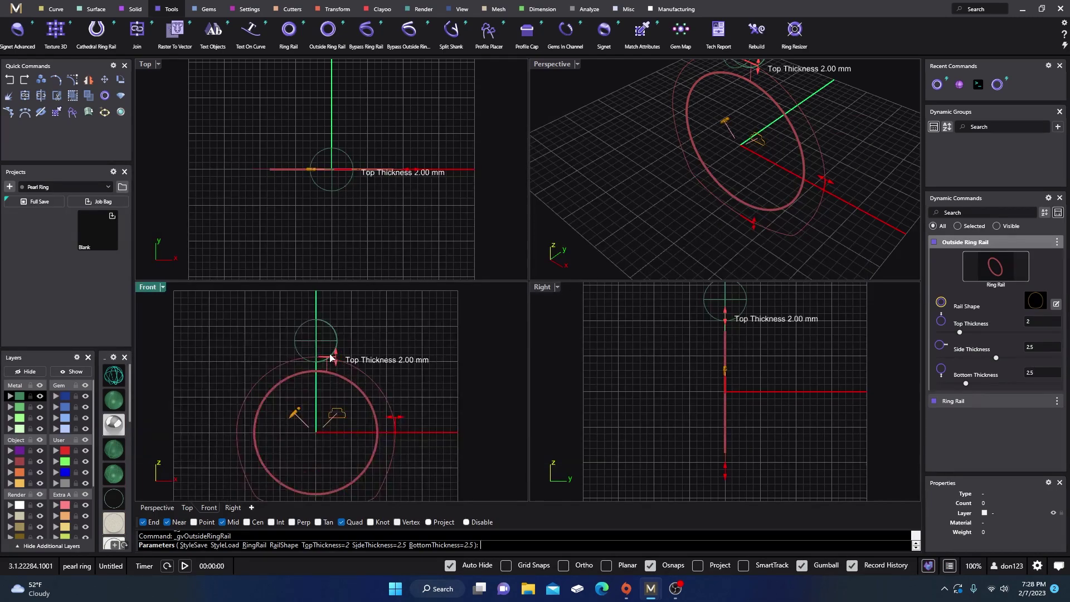
{"action": "mouse_move", "coordinate": [336, 358]}
{"action": "left_mouse_down"}
{"action": "mouse_move", "coordinate": [338, 349]}
{"action": "mouse_move", "coordinate": [320, 352]}
{"action": "left_mouse_up"}
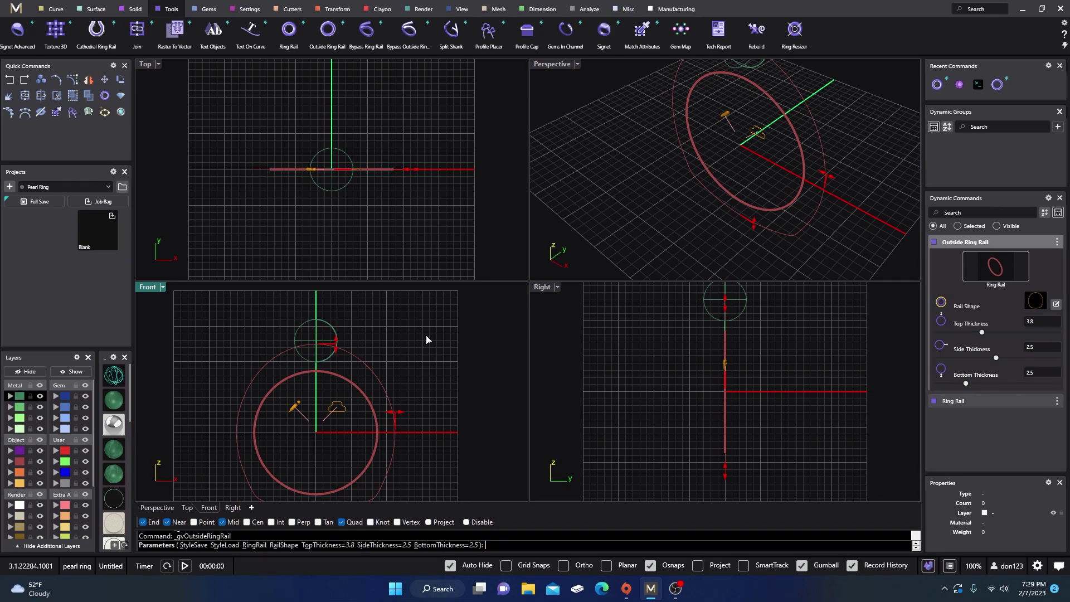
{"action": "key", "text": "Return"}
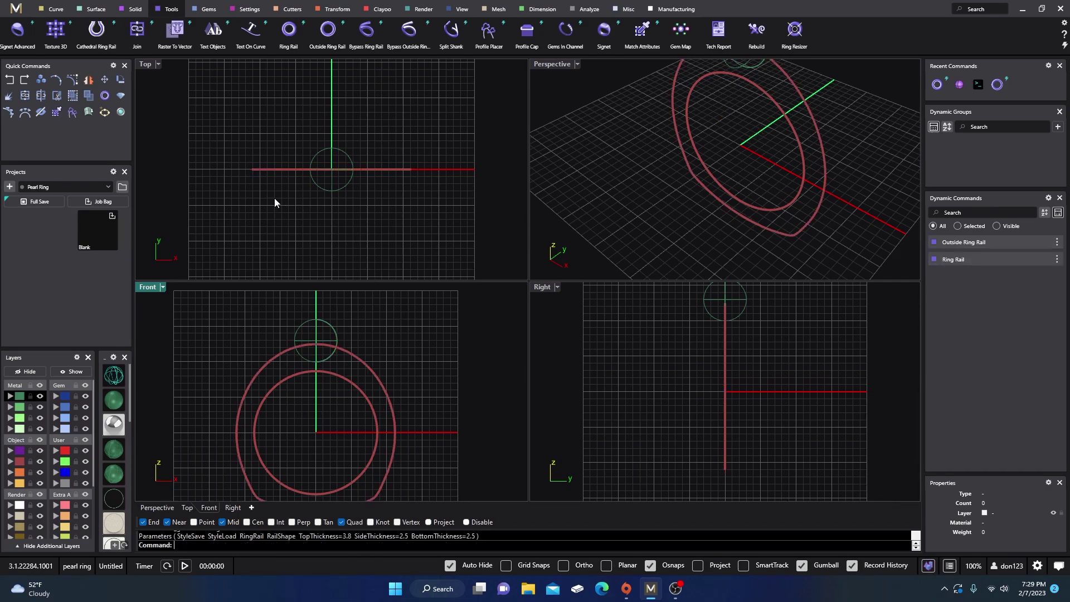
Step: On the yellow-orange Object layer, draw a short horizontal line in the Front view, outward from the outside rail's left quadrant point
{"action": "left_click", "coordinate": [55, 10]}
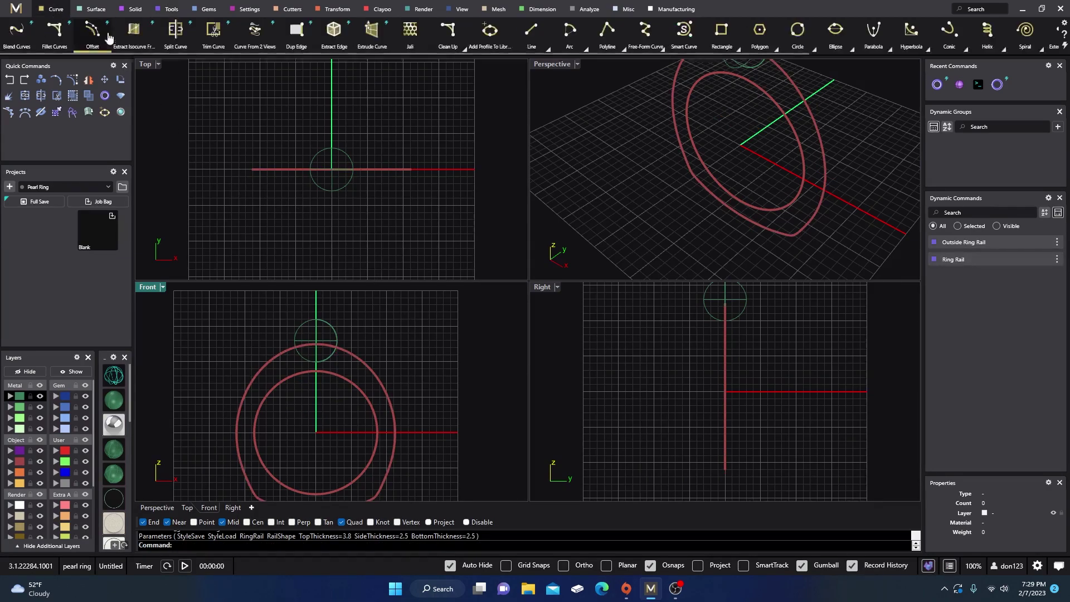
{"action": "left_click", "coordinate": [19, 483]}
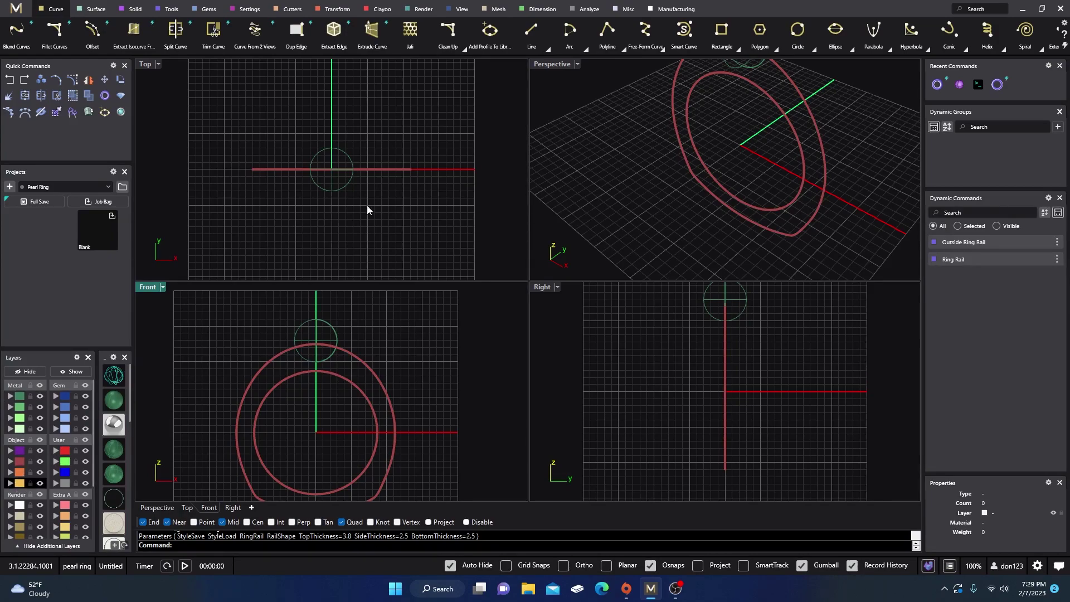
{"action": "left_click", "coordinate": [531, 30]}
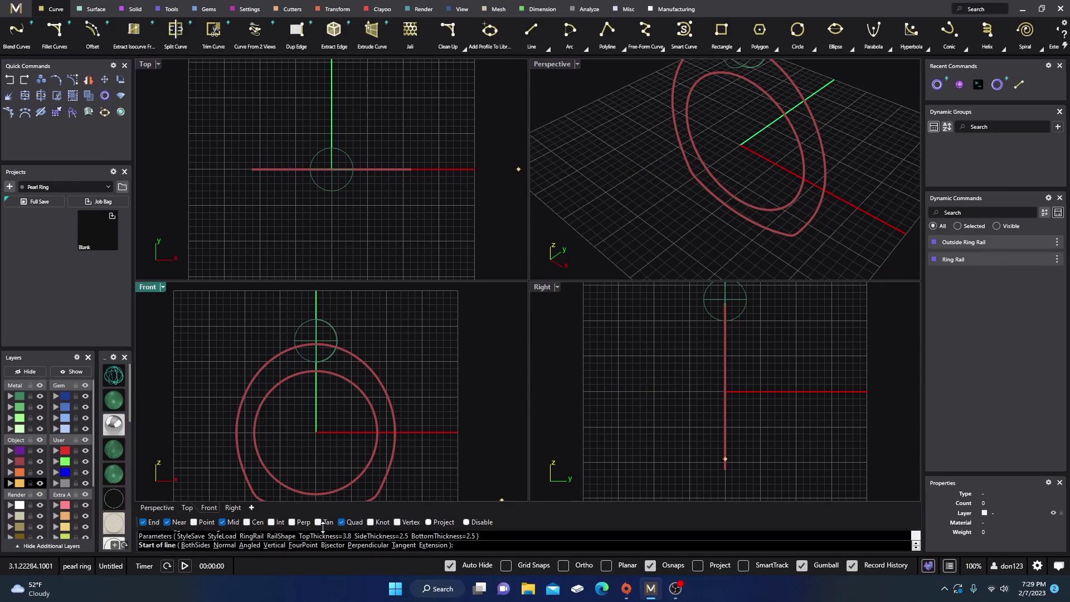
{"action": "left_click", "coordinate": [236, 432]}
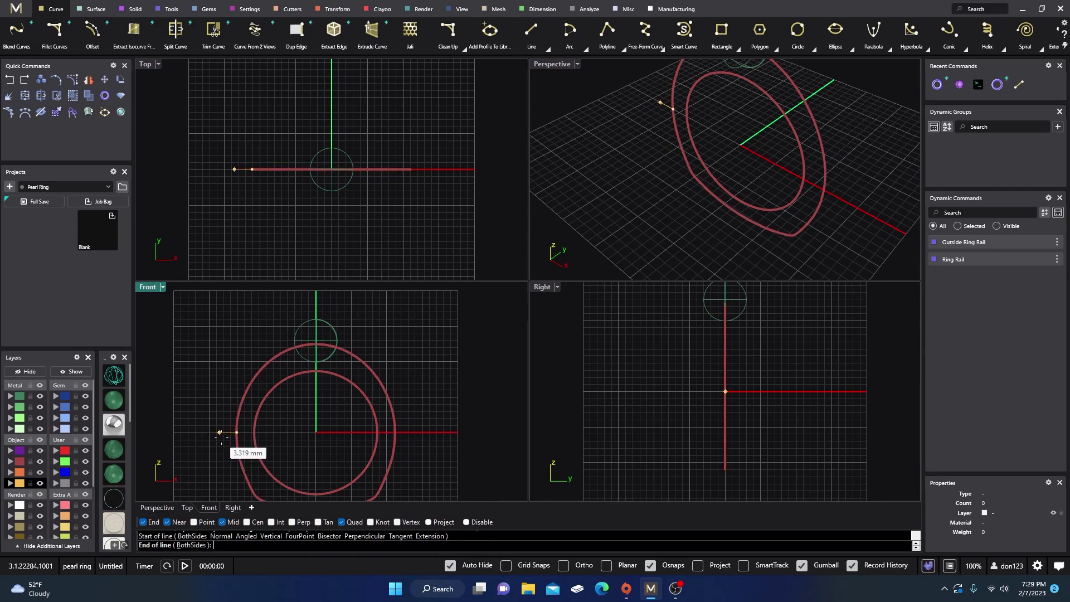
{"action": "left_click", "coordinate": [222, 432]}
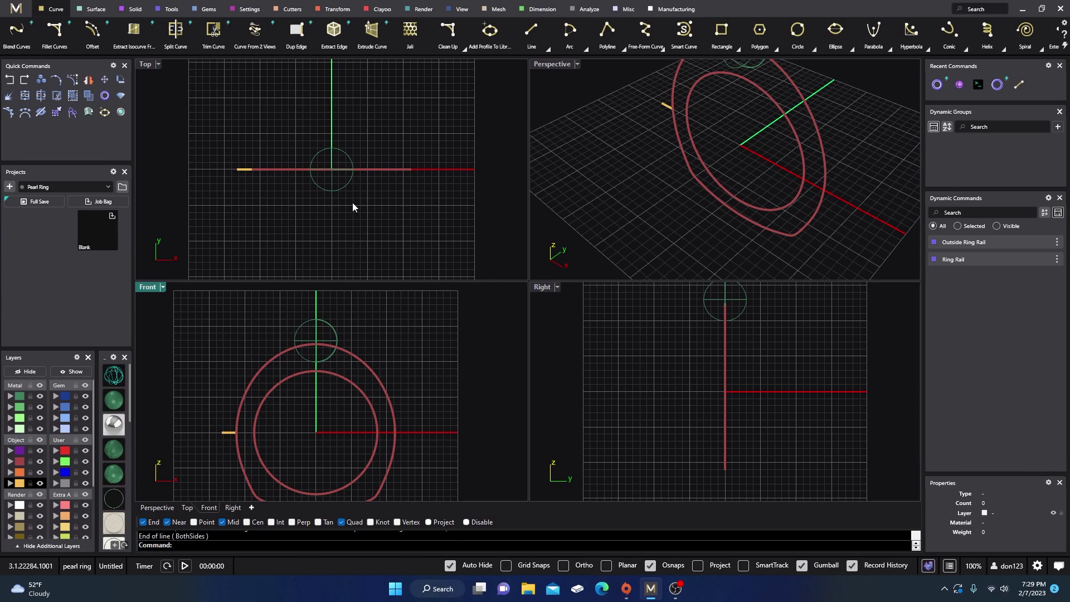
Step: Draw a short slanted line about 0.5 mm long in the Top view, just outside the pearl on the side opposite the first line
{"action": "scroll", "coordinate": [333, 156], "scroll_direction": "up", "scroll_amount": 3}
{"action": "right_click_drag", "start_coordinate": [343, 171], "coordinate": [344, 145]}
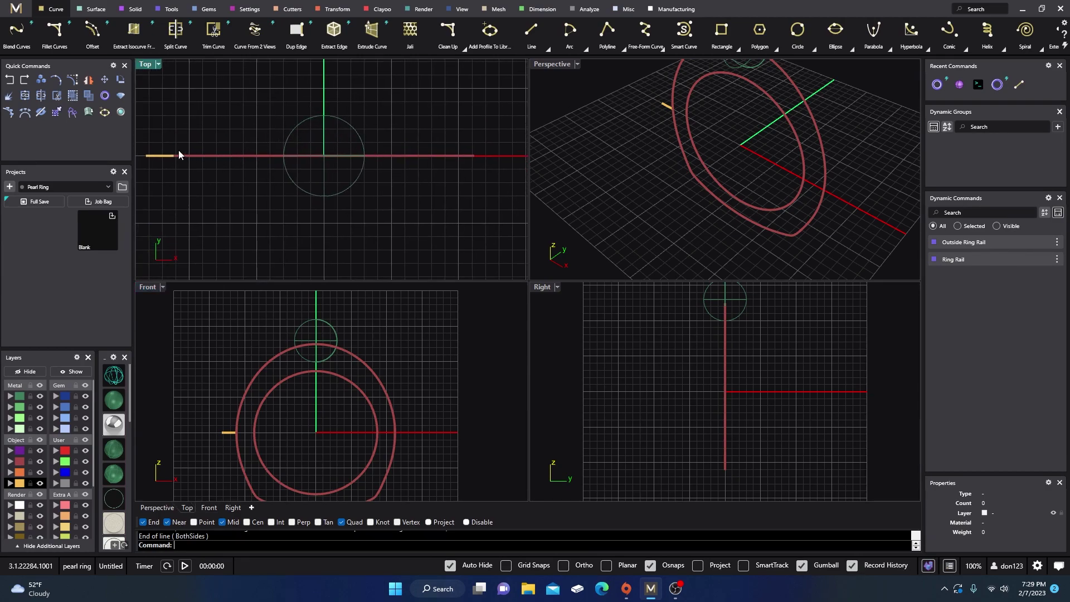
{"action": "right_click", "coordinate": [371, 146]}
{"action": "scroll", "coordinate": [370, 143], "scroll_direction": "up", "scroll_amount": 3}
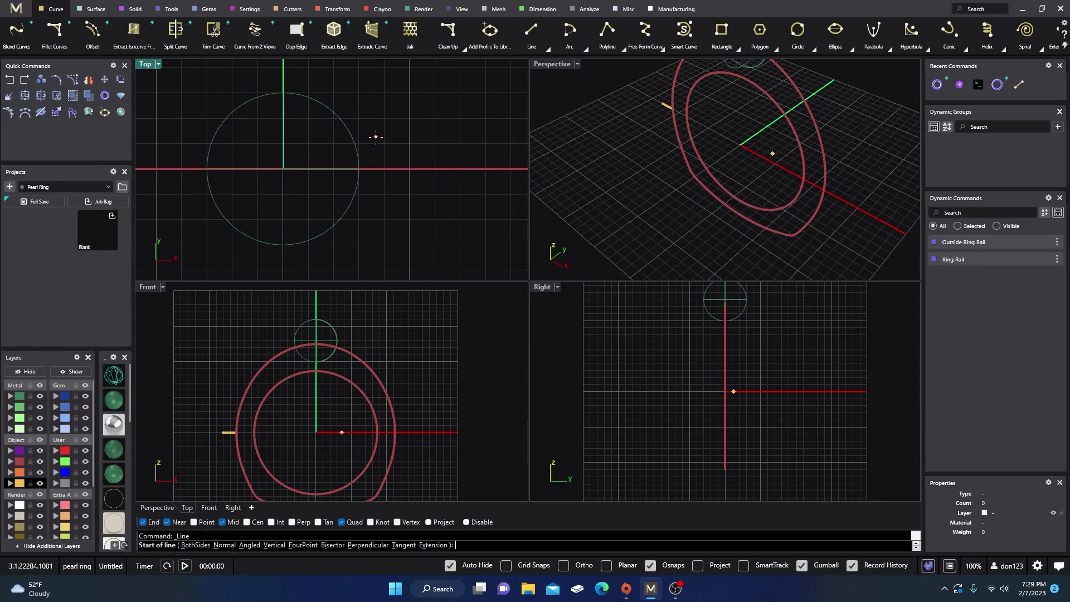
{"action": "left_click", "coordinate": [376, 136]}
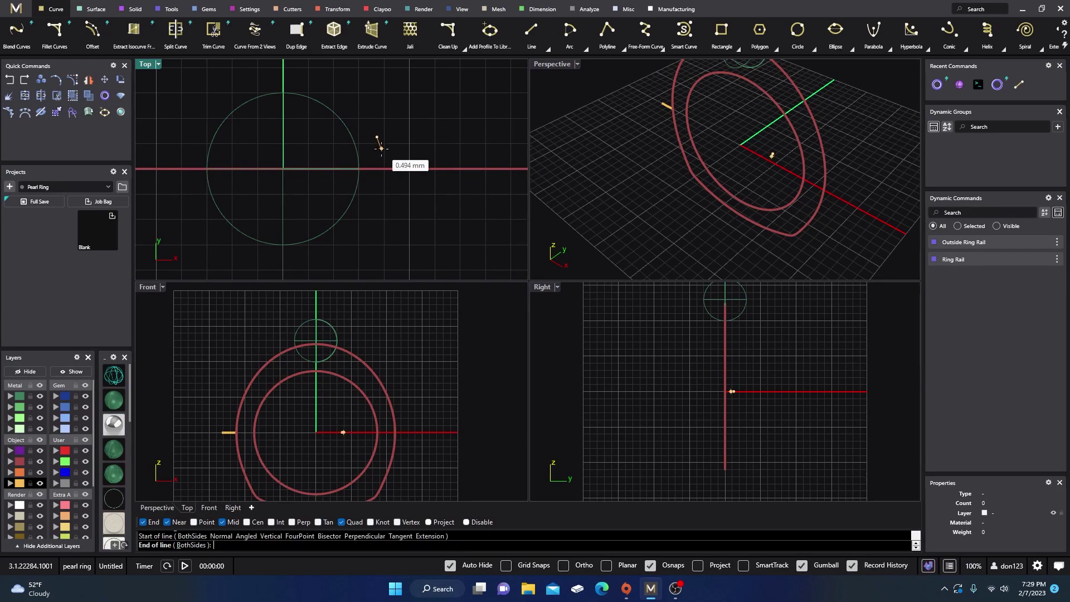
{"action": "left_click", "coordinate": [383, 151]}
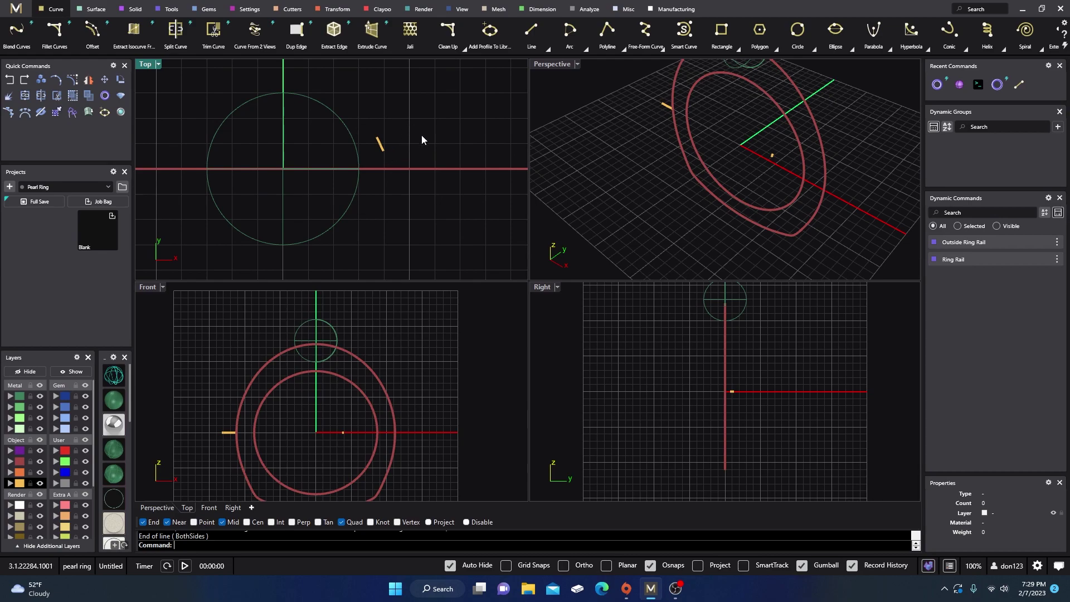
Step: Start a Blend Curves between the horizontal line and the short slanted line, with both the first and second curve flipped
{"action": "scroll", "coordinate": [421, 134], "scroll_direction": "down", "scroll_amount": 2}
{"action": "right_click_drag", "start_coordinate": [422, 138], "coordinate": [454, 145]}
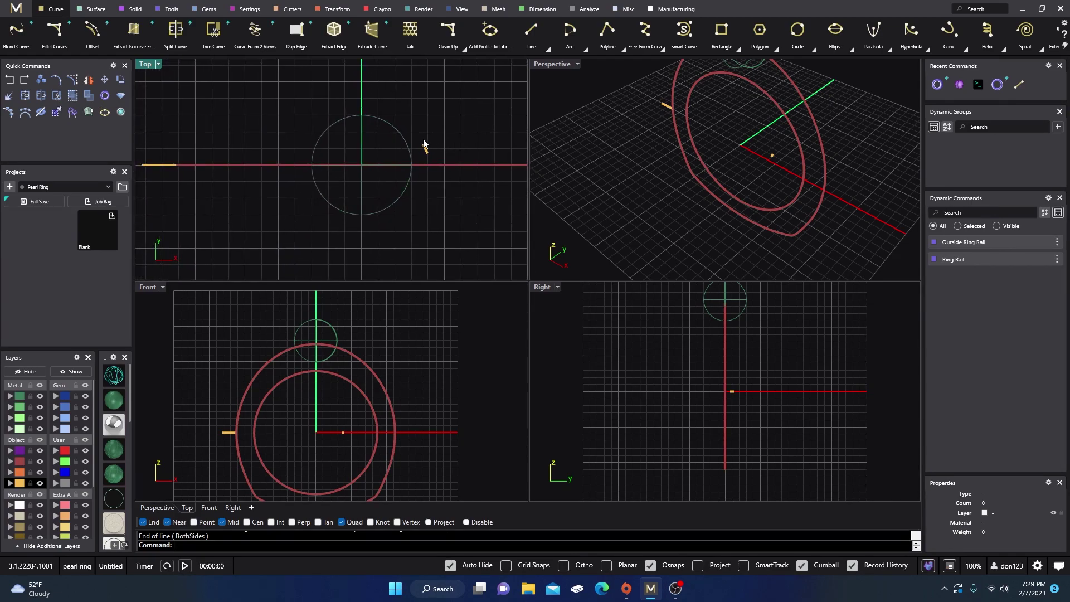
{"action": "left_click", "coordinate": [17, 37]}
{"action": "left_click", "coordinate": [175, 166]}
{"action": "left_click", "coordinate": [424, 148]}
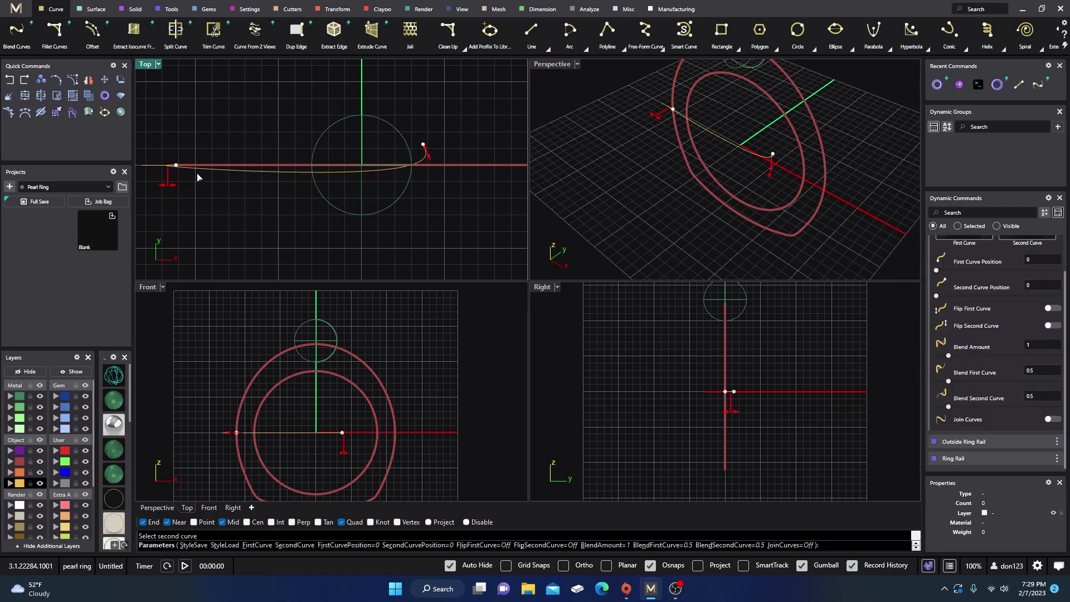
{"action": "left_click", "coordinate": [1053, 308]}
{"action": "left_click", "coordinate": [1053, 326]}
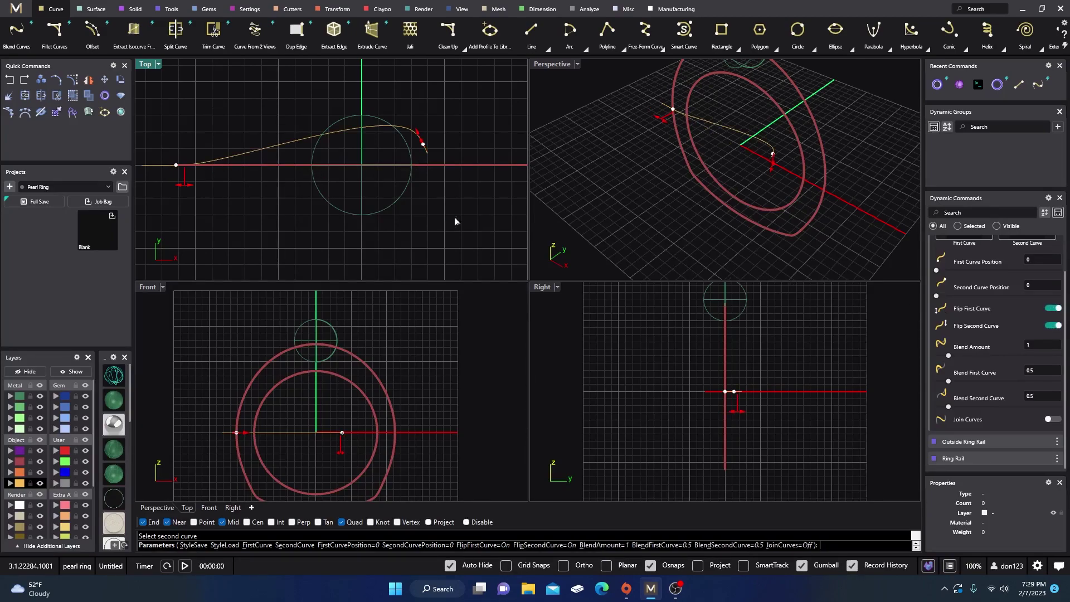
Step: Set both Blend First Curve and Blend Second Curve to 0.8 and finish the blend curve
{"action": "mouse_move", "coordinate": [421, 140]}
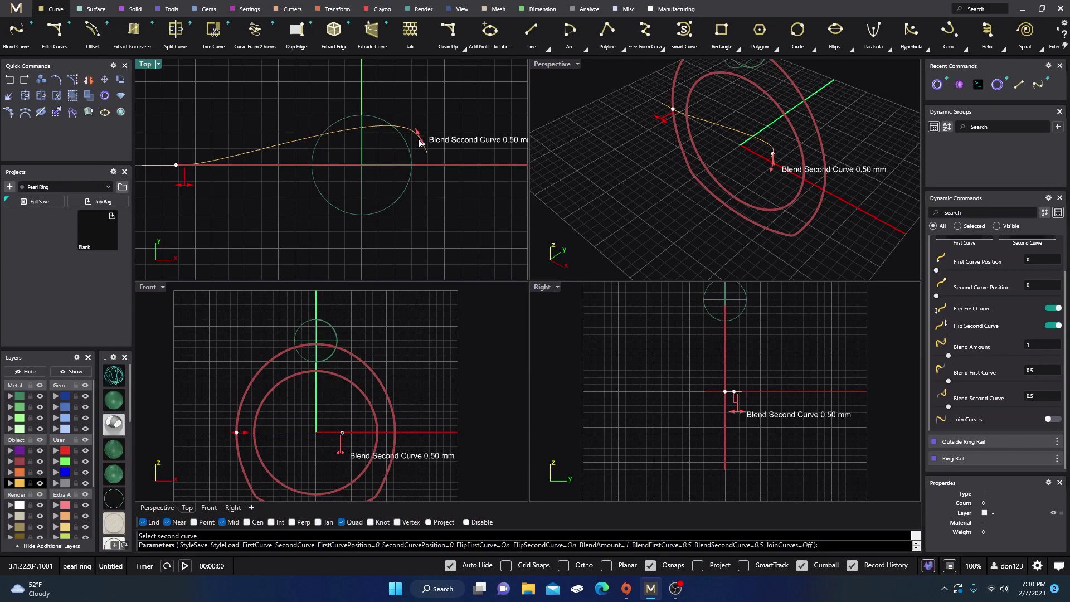
{"action": "left_click_drag", "start_coordinate": [417, 139], "coordinate": [418, 136]}
{"action": "mouse_move", "coordinate": [194, 189]}
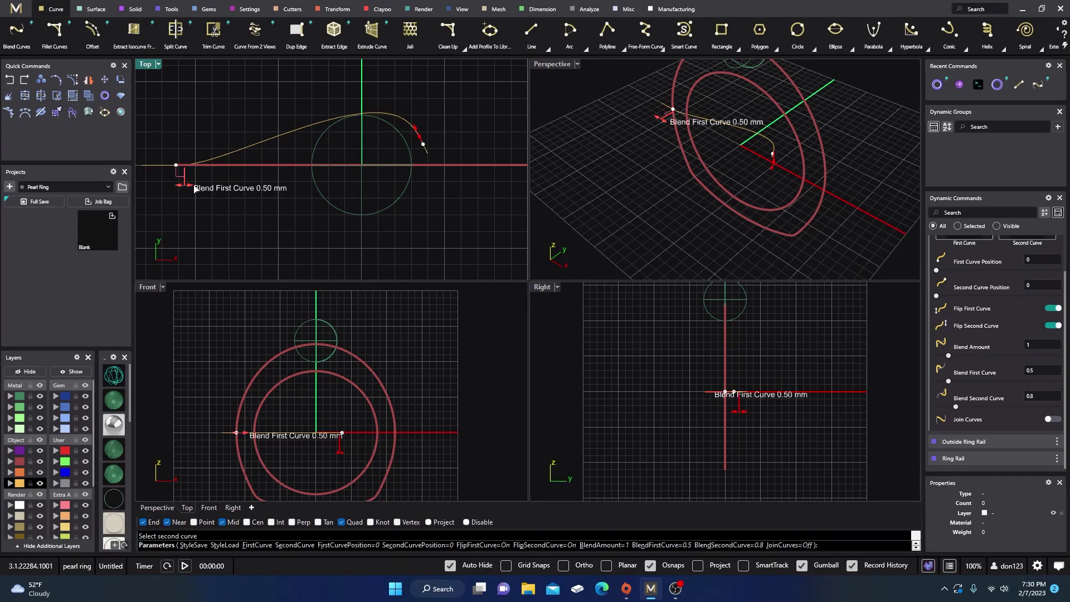
{"action": "left_click_drag", "start_coordinate": [185, 189], "coordinate": [200, 187]}
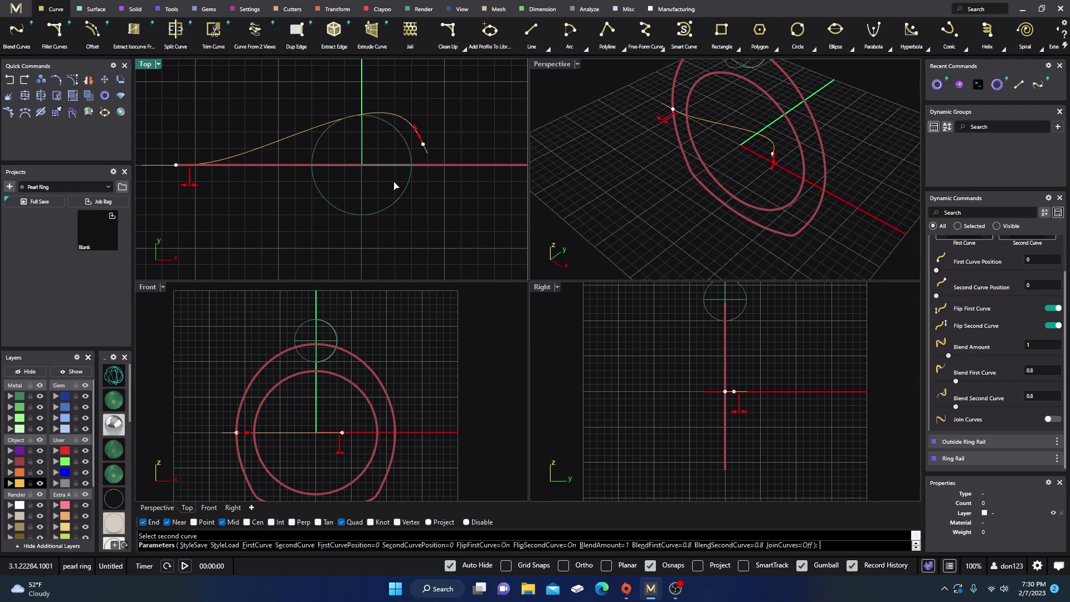
{"action": "key", "text": "Return"}
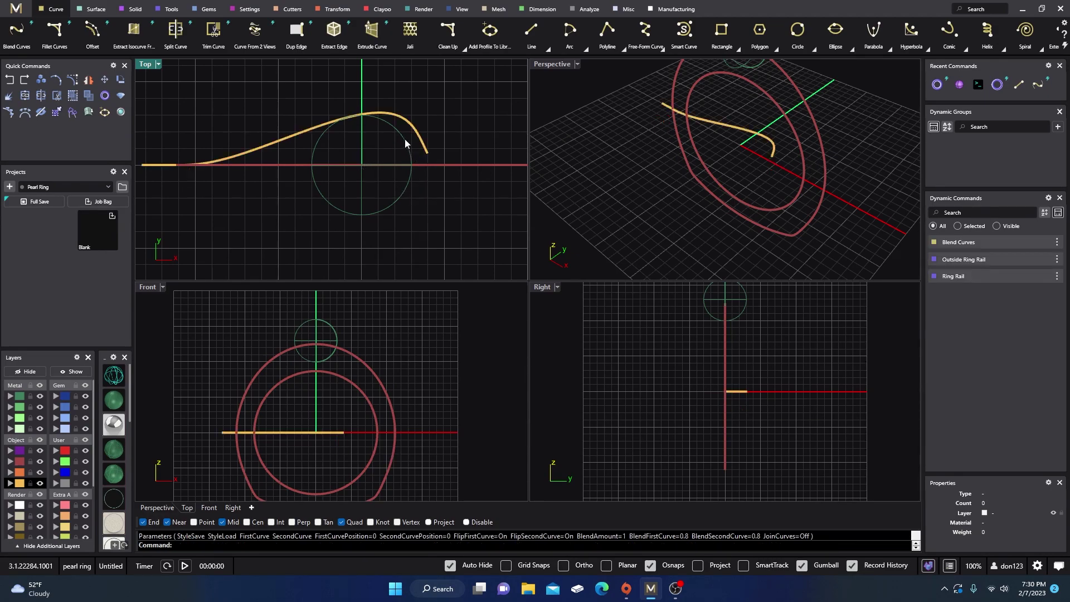
Step: Show the blend curve's control points and rebuild the curve with 6 points and degree 4, deleting the input
{"action": "left_click", "coordinate": [386, 114]}
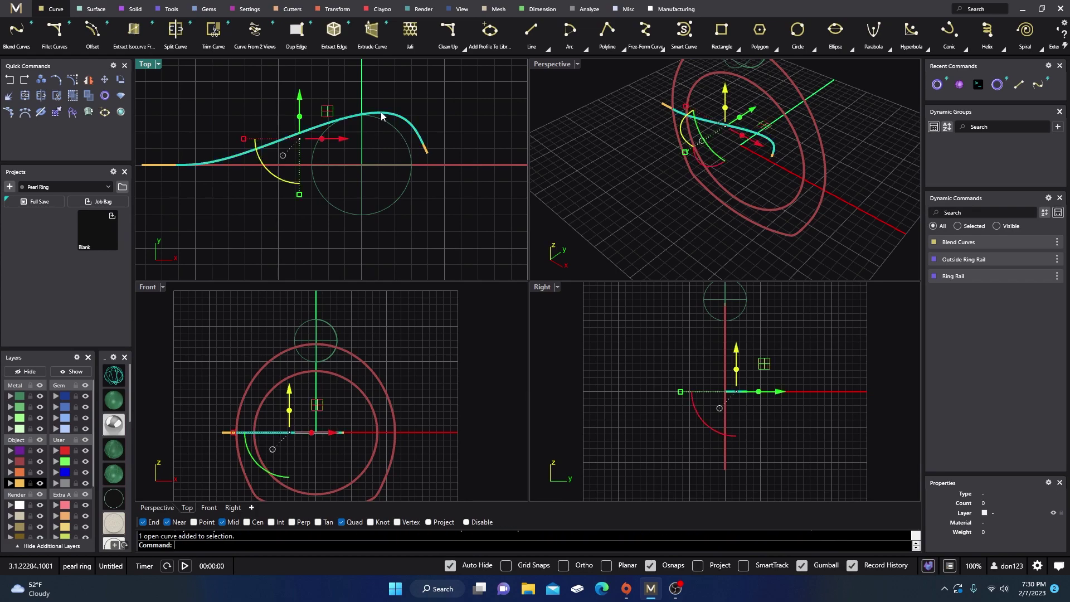
{"action": "left_click", "coordinate": [72, 80]}
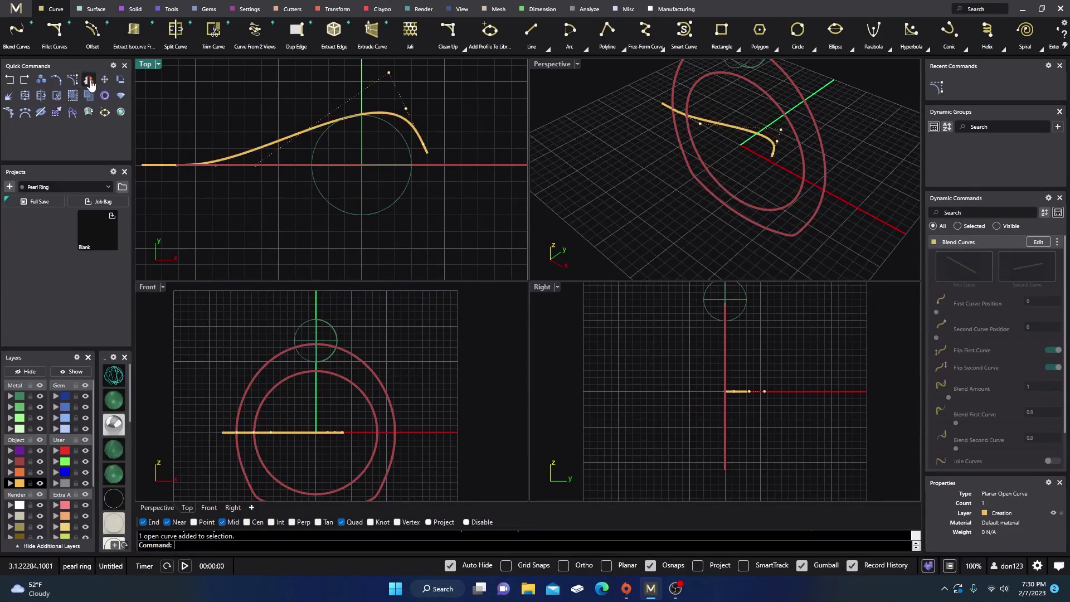
{"action": "right_click_drag", "start_coordinate": [313, 219], "coordinate": [330, 233]}
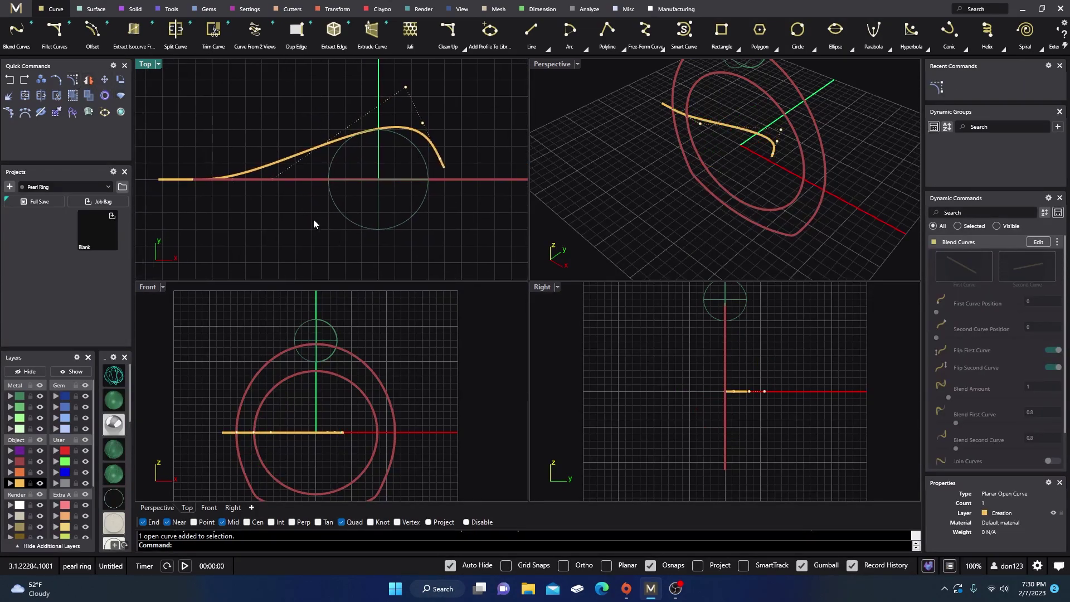
{"action": "left_click", "coordinate": [281, 162]}
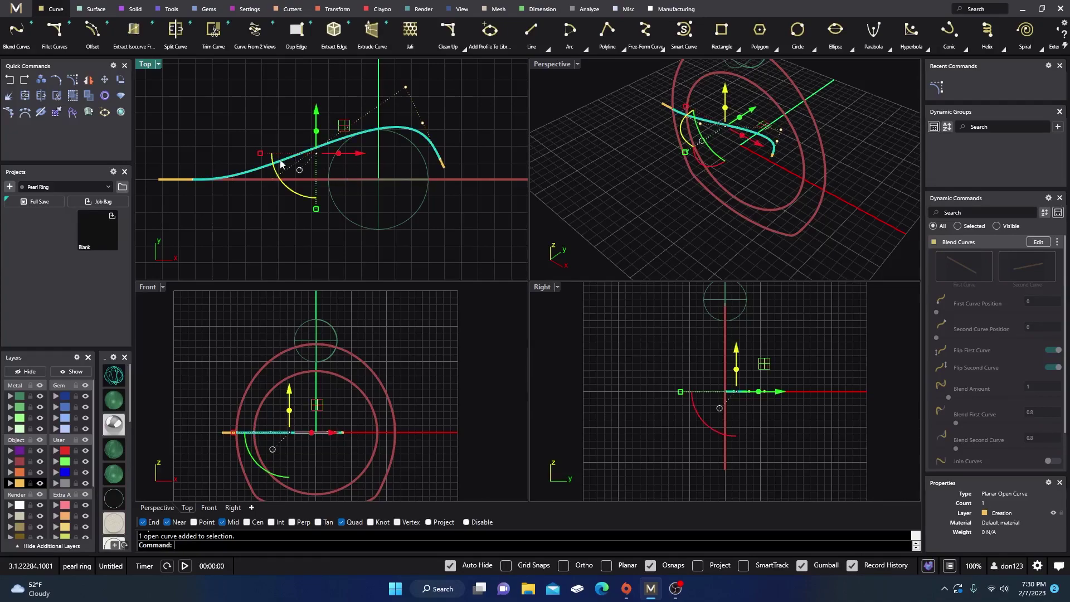
{"action": "type", "text": "Rebuild"}
{"action": "key", "text": "Return"}
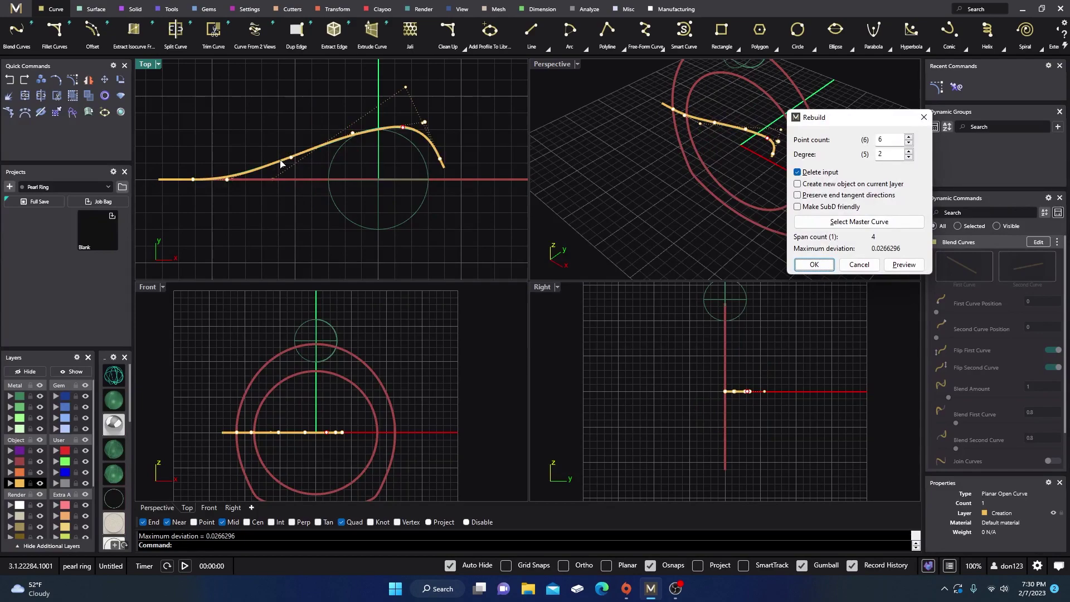
{"action": "left_click", "coordinate": [908, 153]}
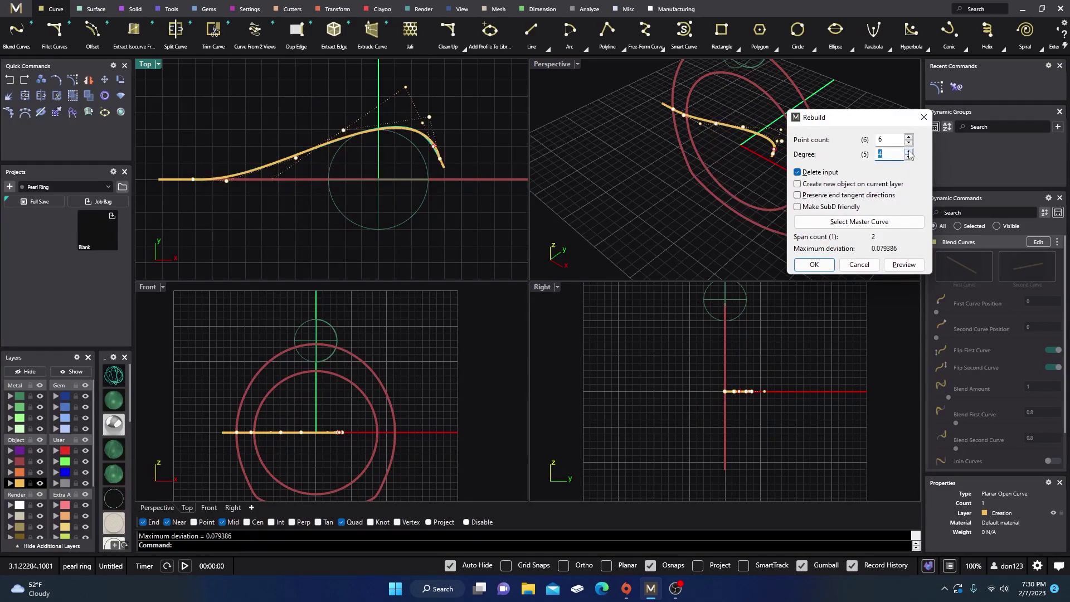
{"action": "left_click", "coordinate": [824, 266]}
Step: In the Top view, move the control point before the crest of the curve outward so the curve bulges clear of the pearl
{"action": "right_click_drag", "start_coordinate": [505, 198], "coordinate": [474, 226]}
{"action": "right_click_drag", "start_coordinate": [350, 201], "coordinate": [371, 192]}
{"action": "left_click", "coordinate": [316, 96]}
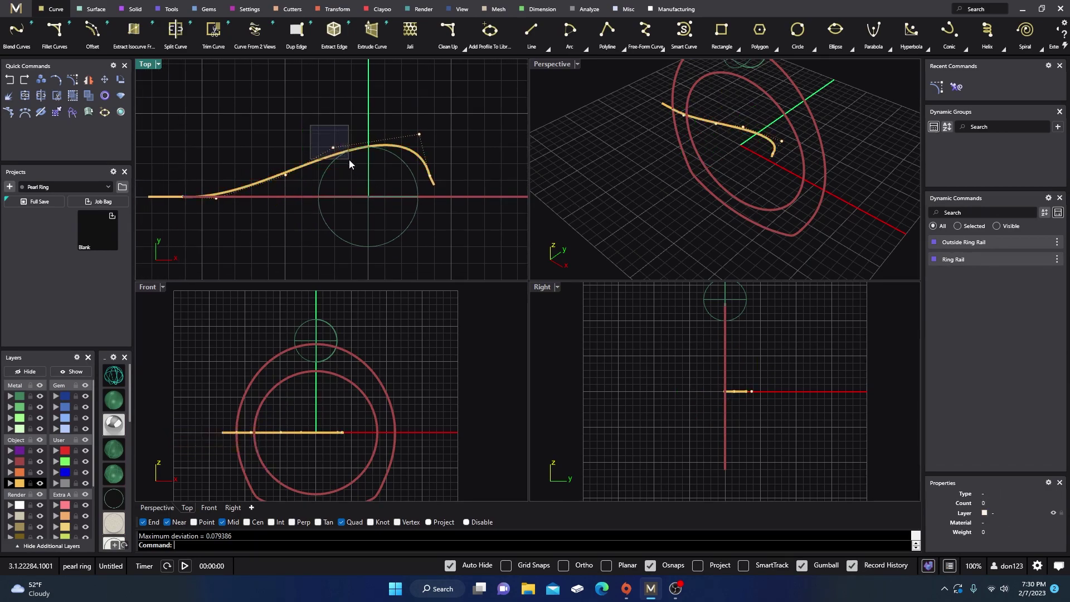
{"action": "left_click_drag", "start_coordinate": [349, 159], "coordinate": [349, 159]}
{"action": "left_click_drag", "start_coordinate": [359, 120], "coordinate": [360, 94]}
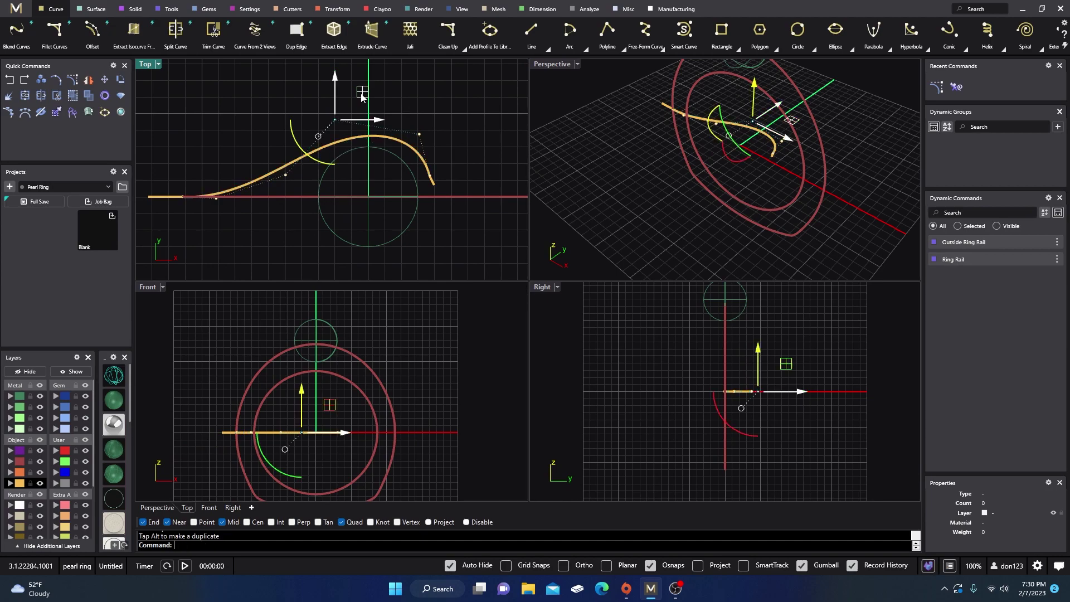
Step: Slide the two control points along the curve's lower slope horizontally toward the pearl
{"action": "left_click", "coordinate": [285, 175]}
{"action": "left_click_drag", "start_coordinate": [326, 180], "coordinate": [347, 180]}
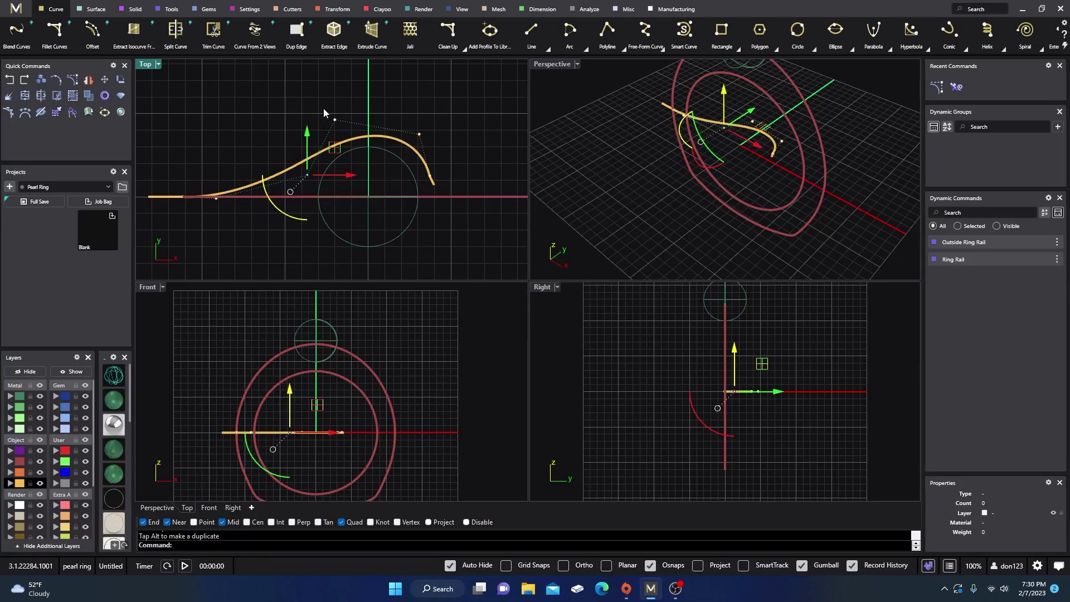
{"action": "key", "text": "Escape"}
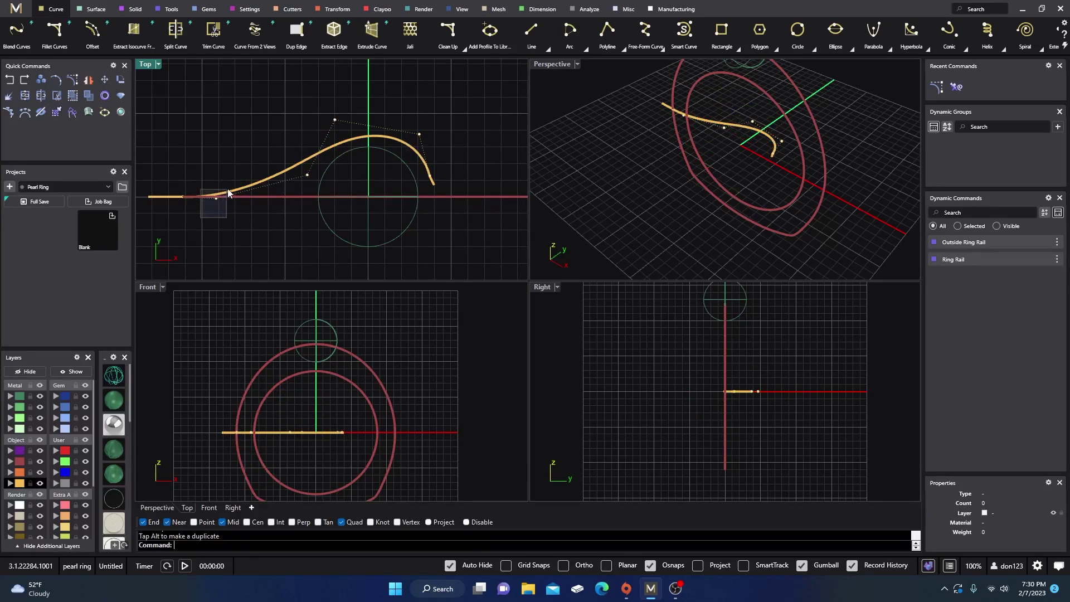
{"action": "left_click_drag", "start_coordinate": [228, 192], "coordinate": [268, 205]}
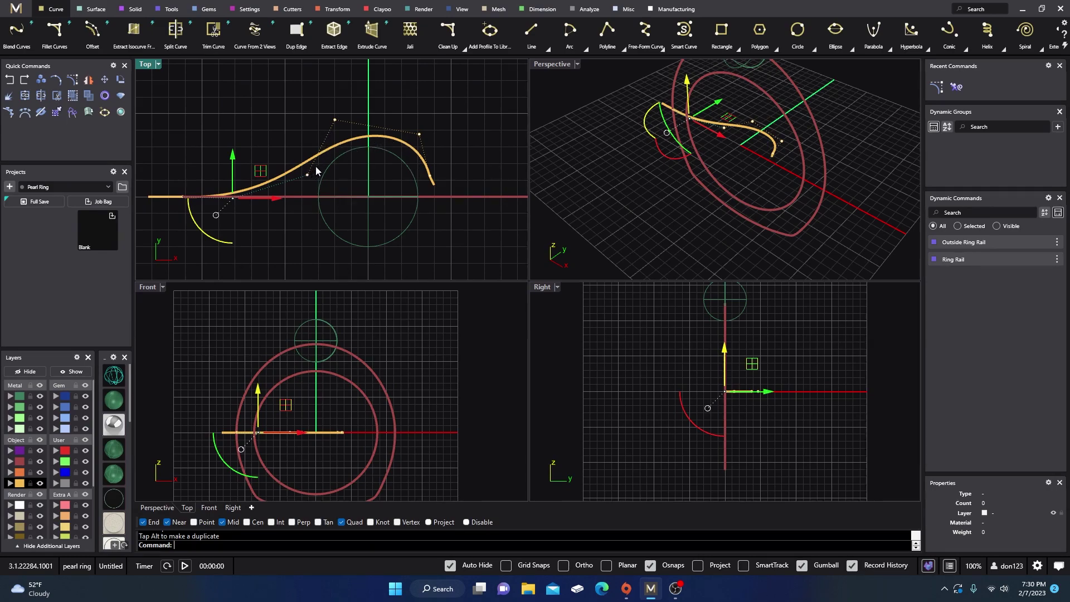
Step: Nudge the control point before the curve's crest slightly outward and away from the pearl, then hide the control points
{"action": "left_click", "coordinate": [334, 119]}
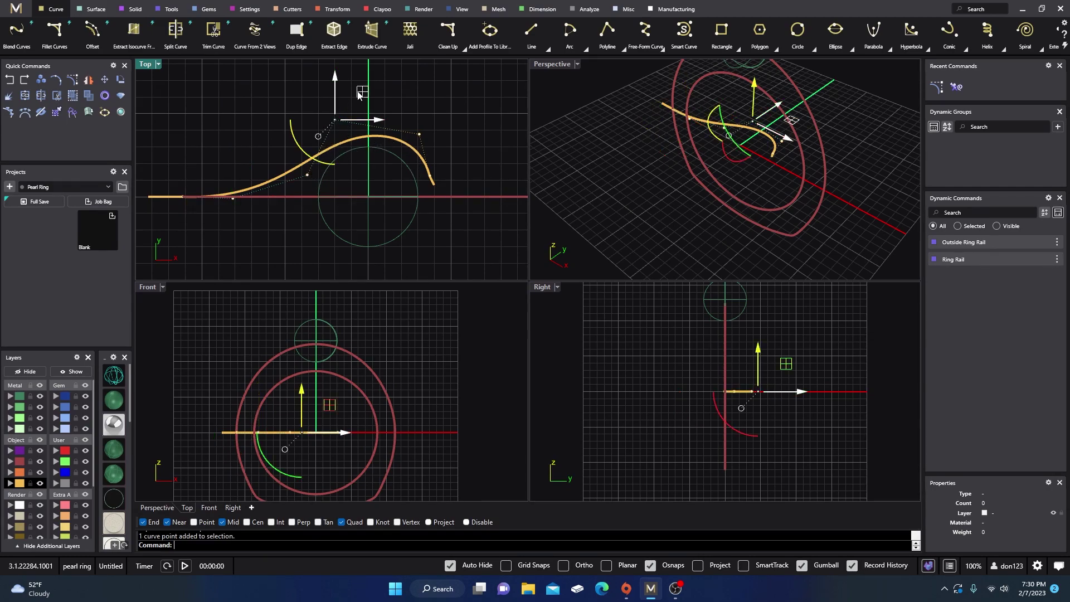
{"action": "left_click_drag", "start_coordinate": [357, 92], "coordinate": [355, 91]}
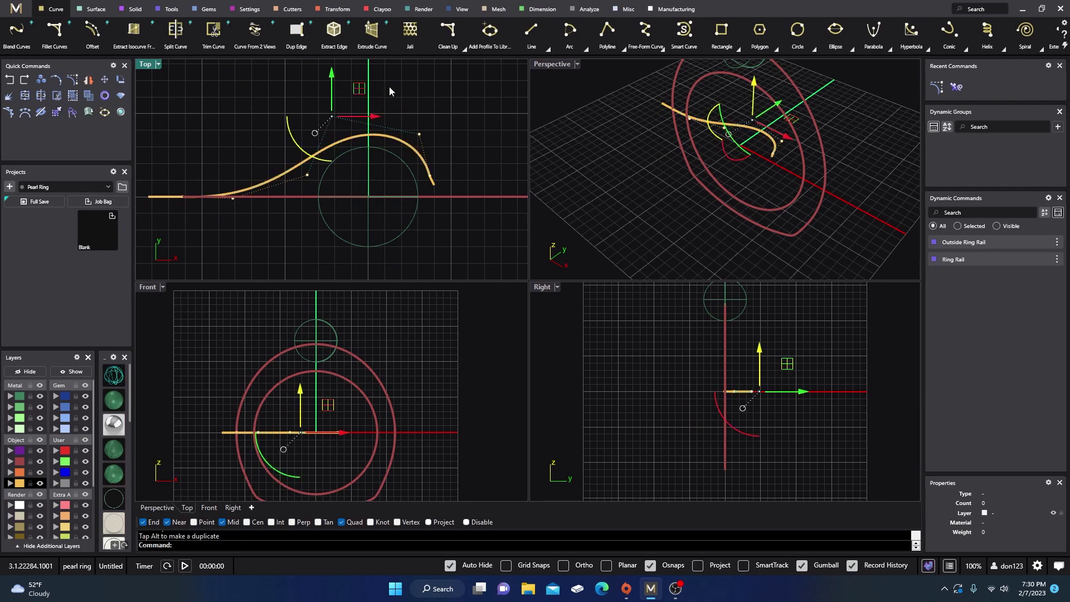
{"action": "right_click", "coordinate": [389, 86]}
{"action": "key", "text": "Escape"}
{"action": "right_click", "coordinate": [402, 99]}
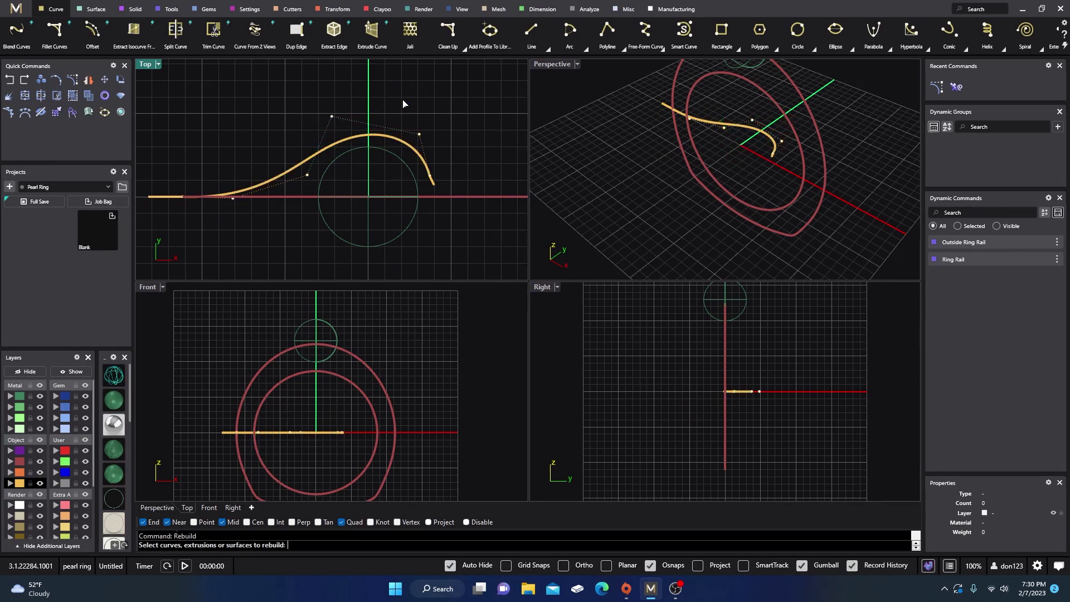
{"action": "key", "text": "Escape"}
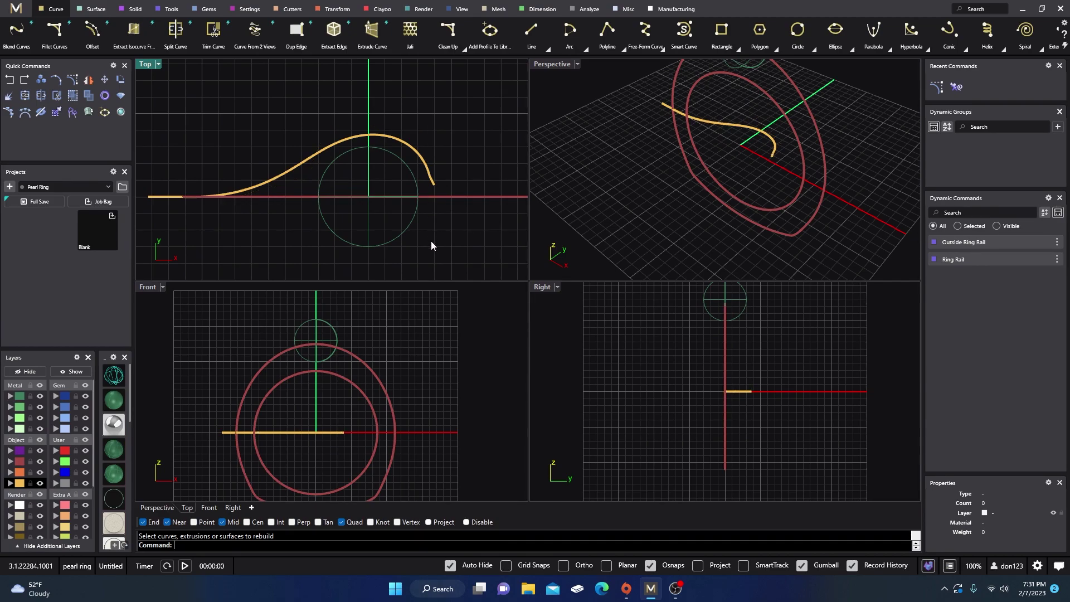
Step: Move the two short guide lines at the ends of the blend curve to the hidden User 04 layer
{"action": "left_click", "coordinate": [436, 185]}
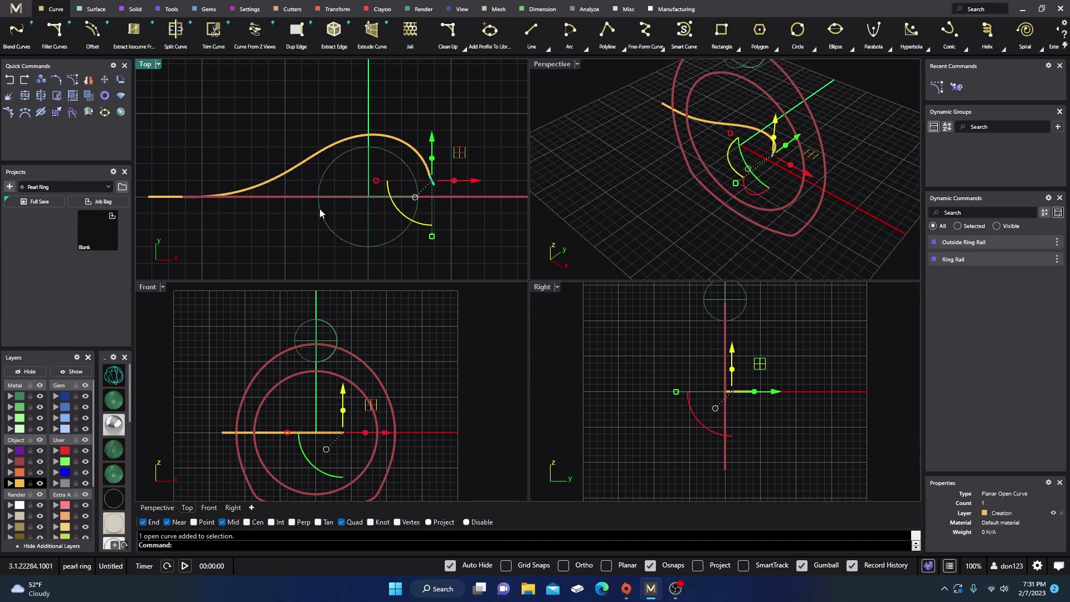
{"action": "left_click", "coordinate": [160, 198], "text": "shift"}
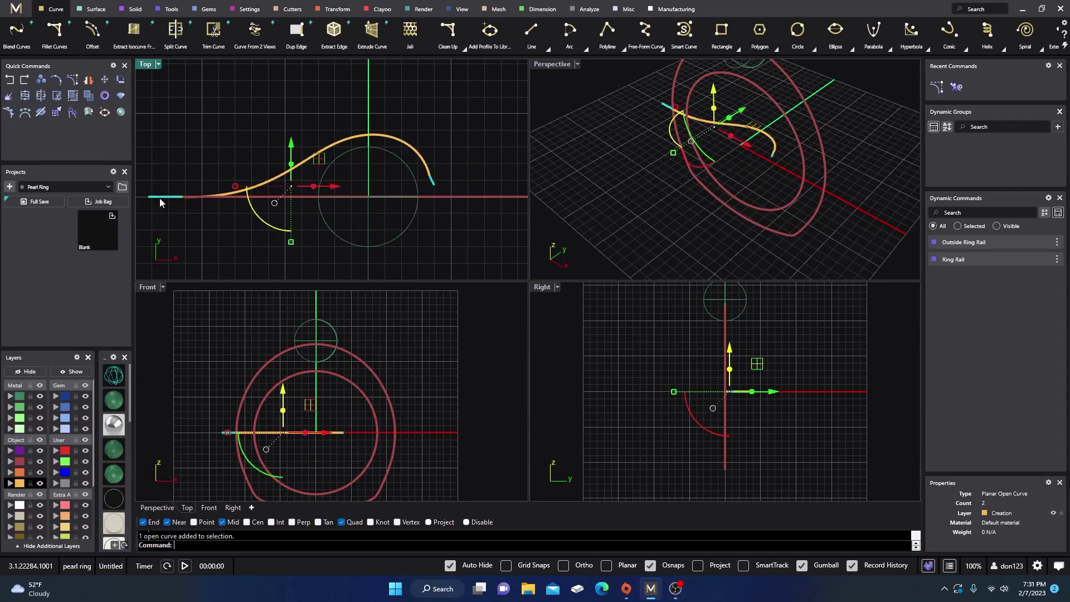
{"action": "left_click", "coordinate": [55, 486]}
{"action": "key", "text": "Escape"}
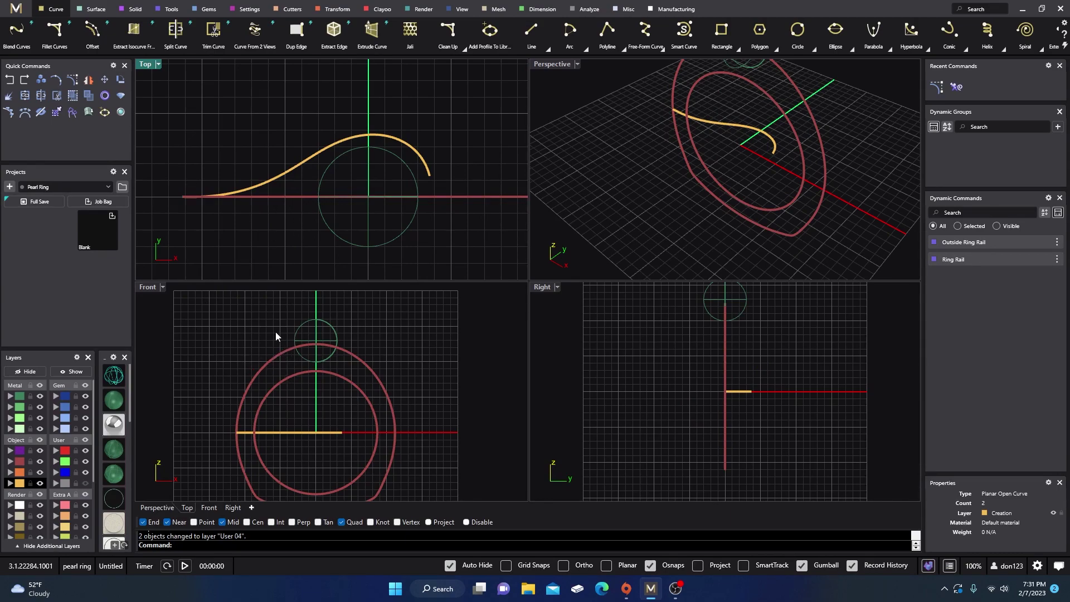
Step: Create a Curve From 2 Views from the flat blend curve and the outside ring rail
{"action": "left_click", "coordinate": [255, 31]}
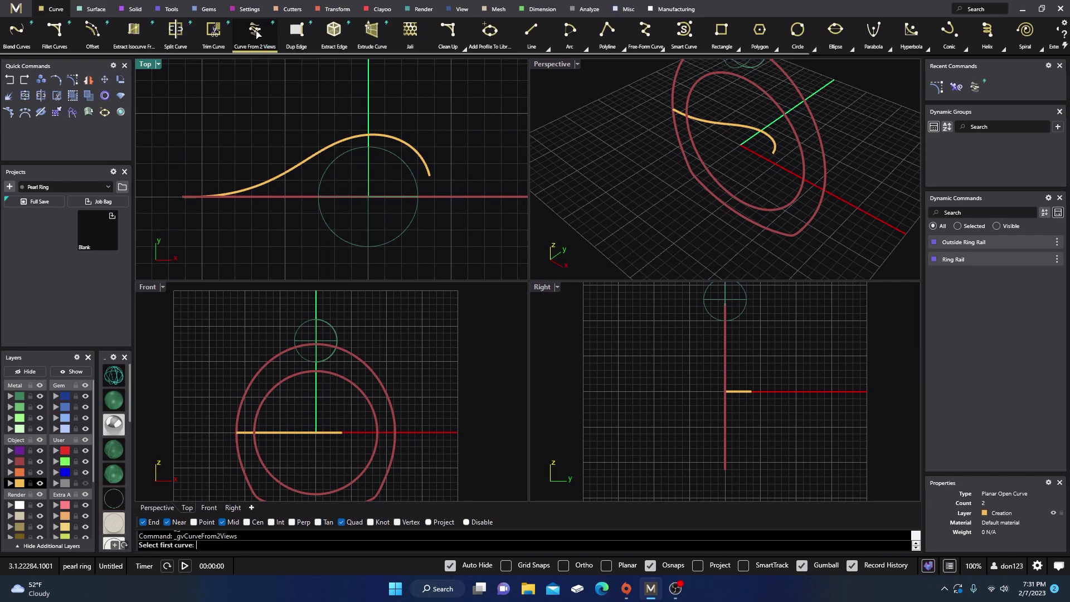
{"action": "left_click", "coordinate": [287, 437]}
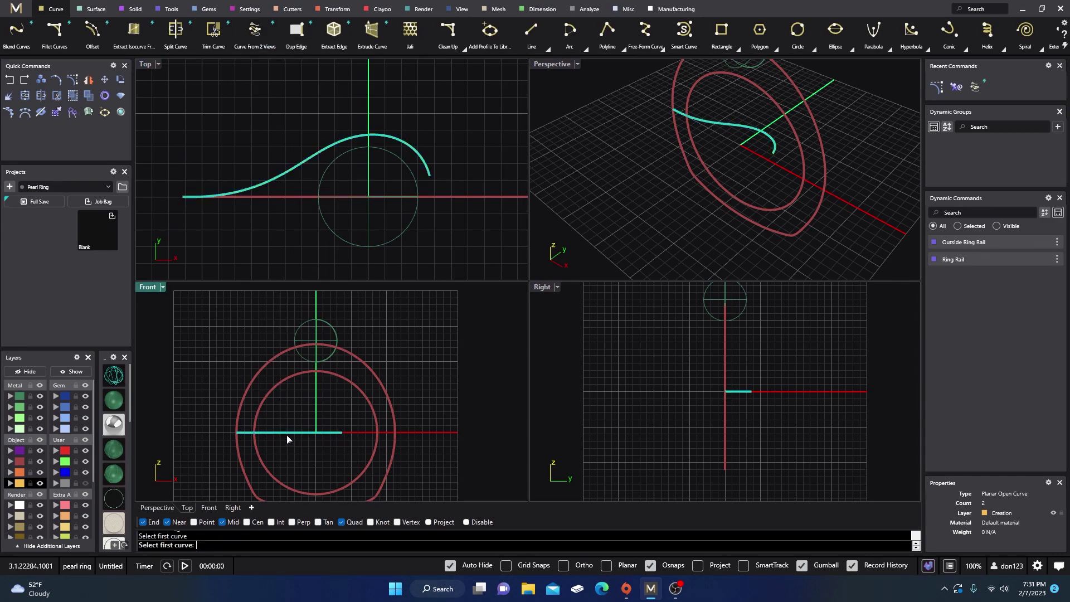
{"action": "left_click", "coordinate": [285, 354]}
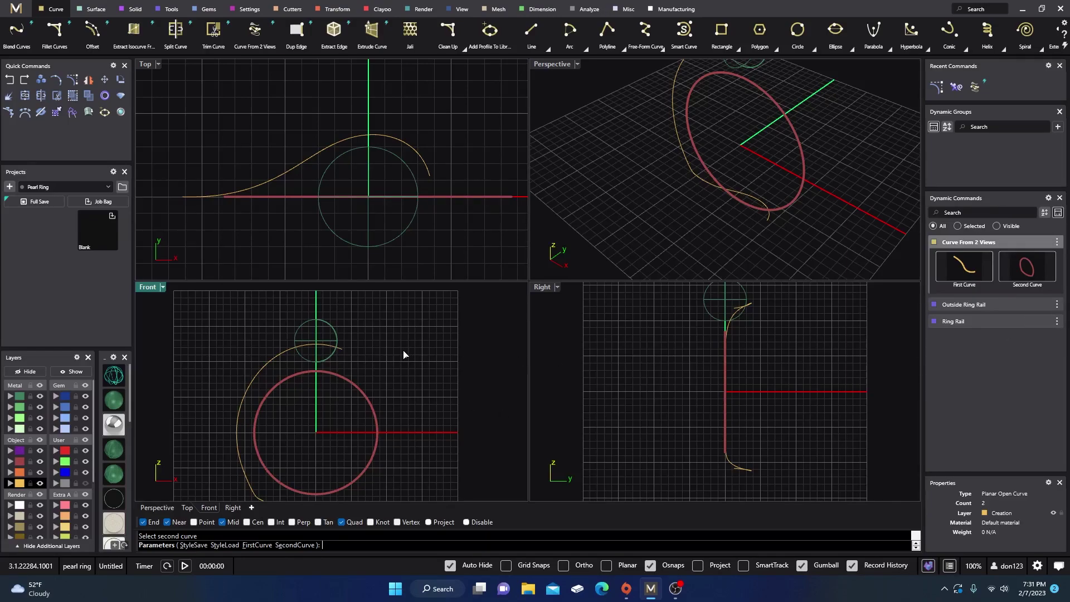
{"action": "key", "text": "Return"}
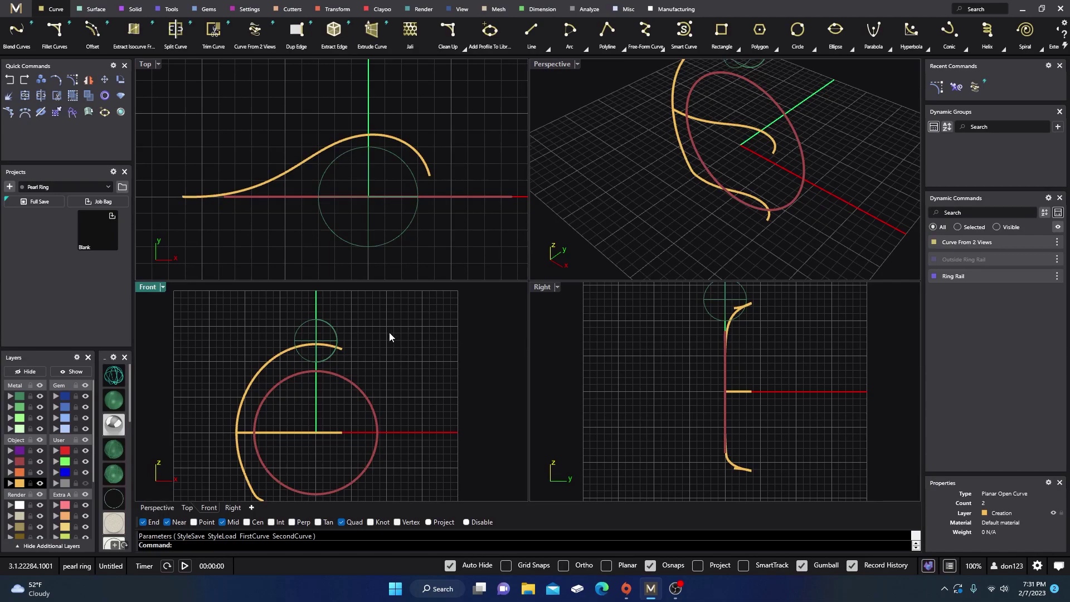
{"action": "left_click", "coordinate": [346, 141]}
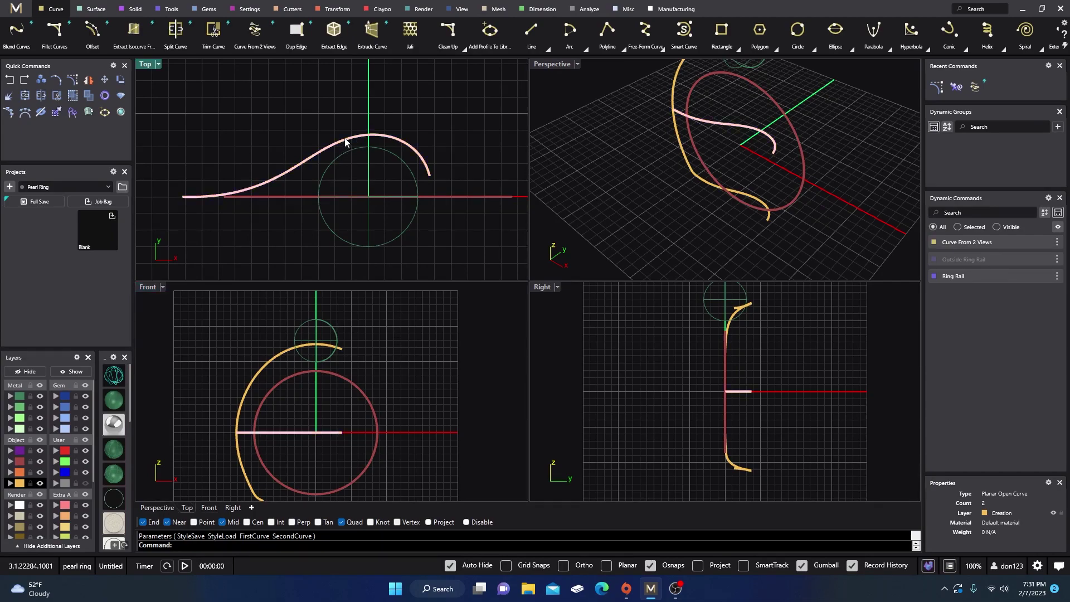
{"action": "left_click", "coordinate": [429, 340]}
{"action": "left_click", "coordinate": [433, 186]}
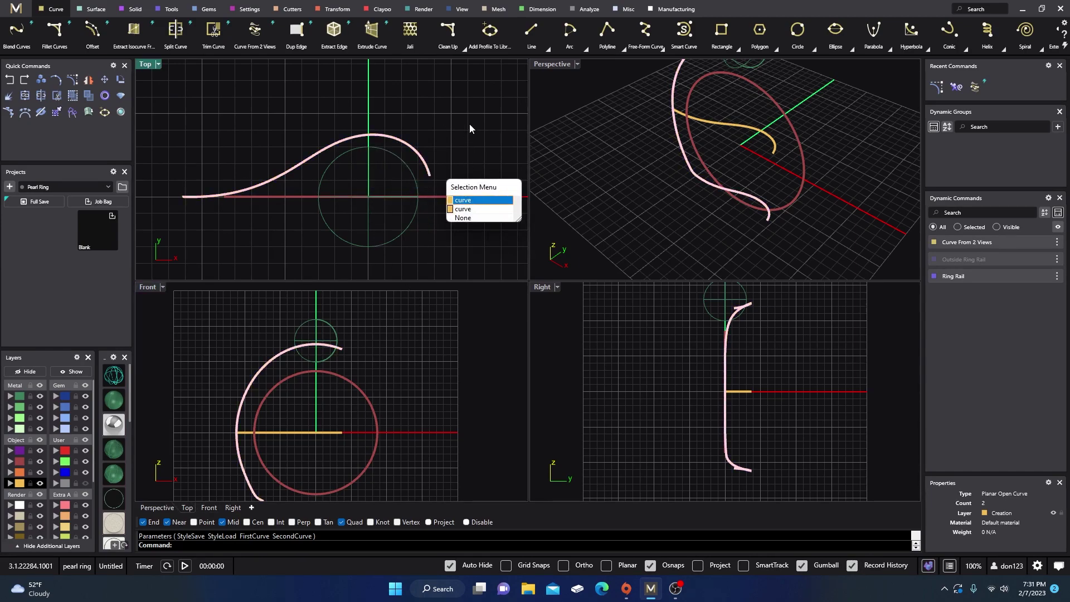
Step: Place round diamonds along the projected 3D bypass curve with Gem On Curve
{"action": "left_click", "coordinate": [209, 9]}
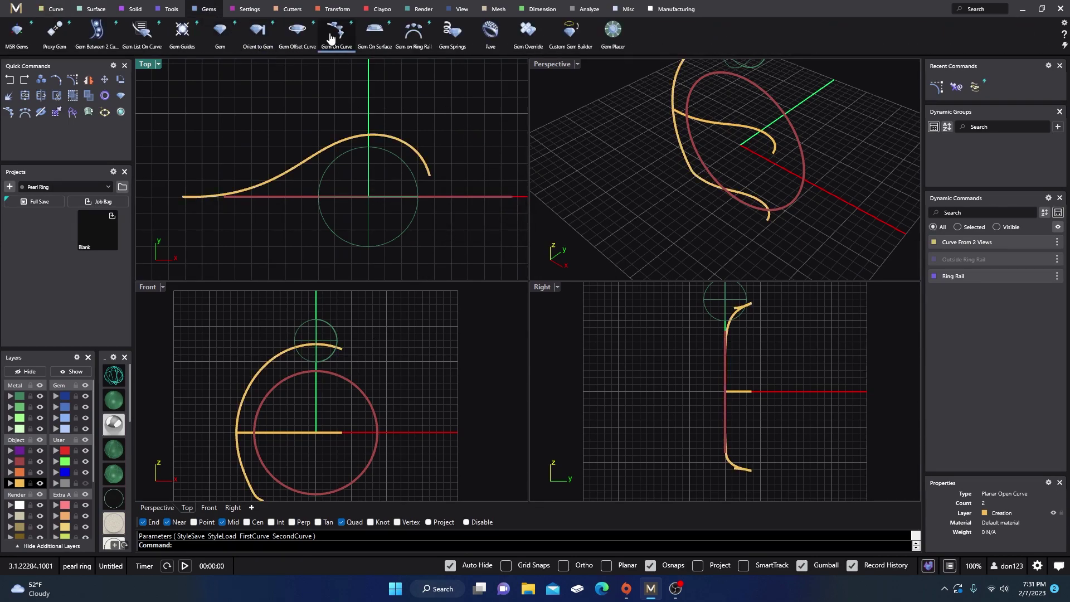
{"action": "left_click", "coordinate": [330, 37]}
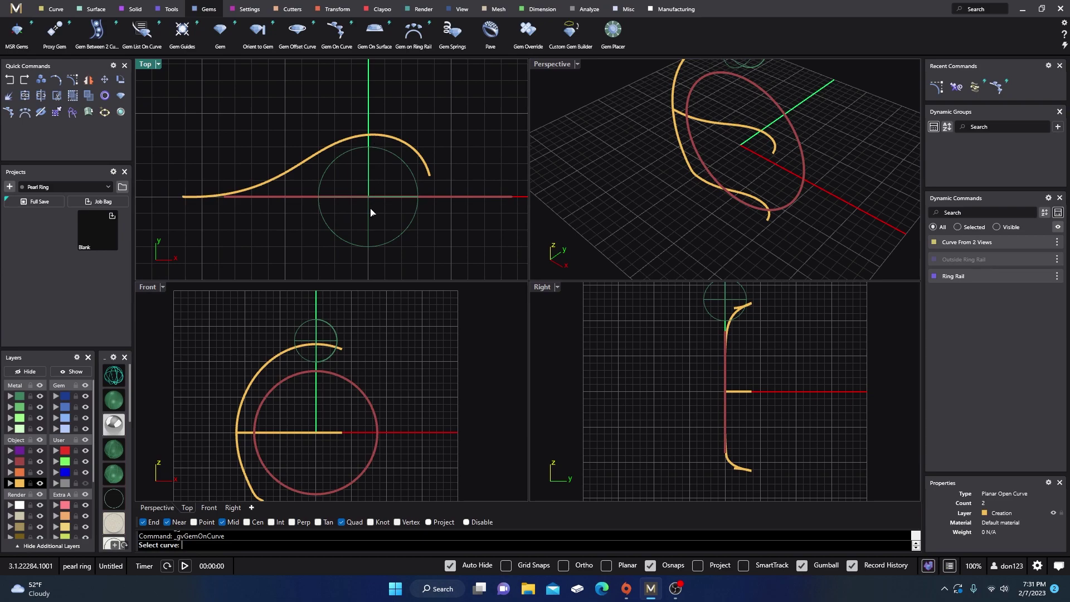
{"action": "left_click", "coordinate": [283, 358]}
{"action": "key", "text": "Return"}
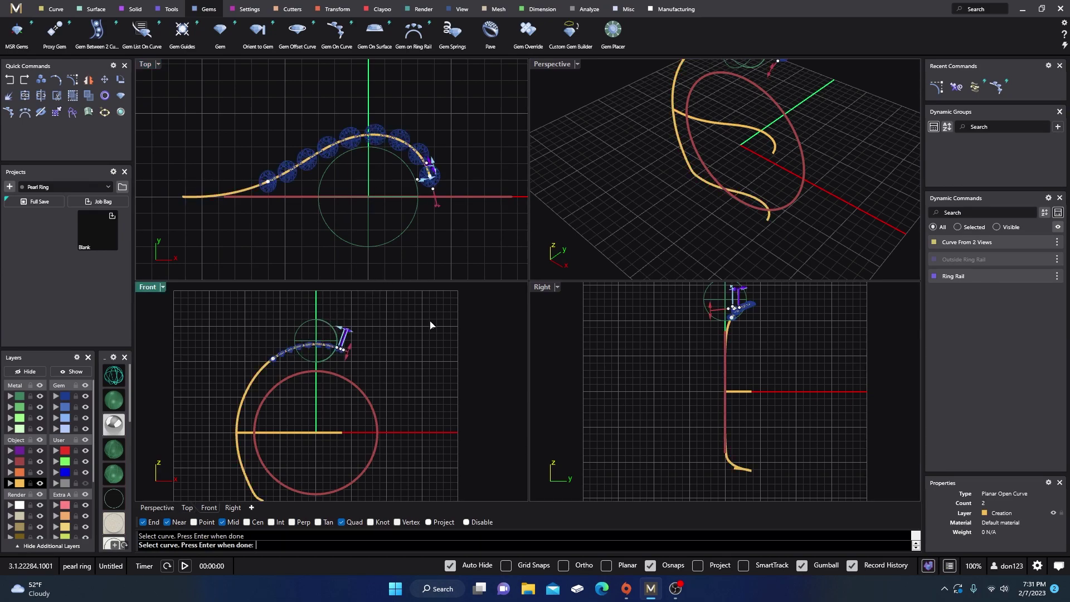
Step: Switch all viewports to shaded display and check the gem row around the pearl from above
{"action": "left_click", "coordinate": [111, 411]}
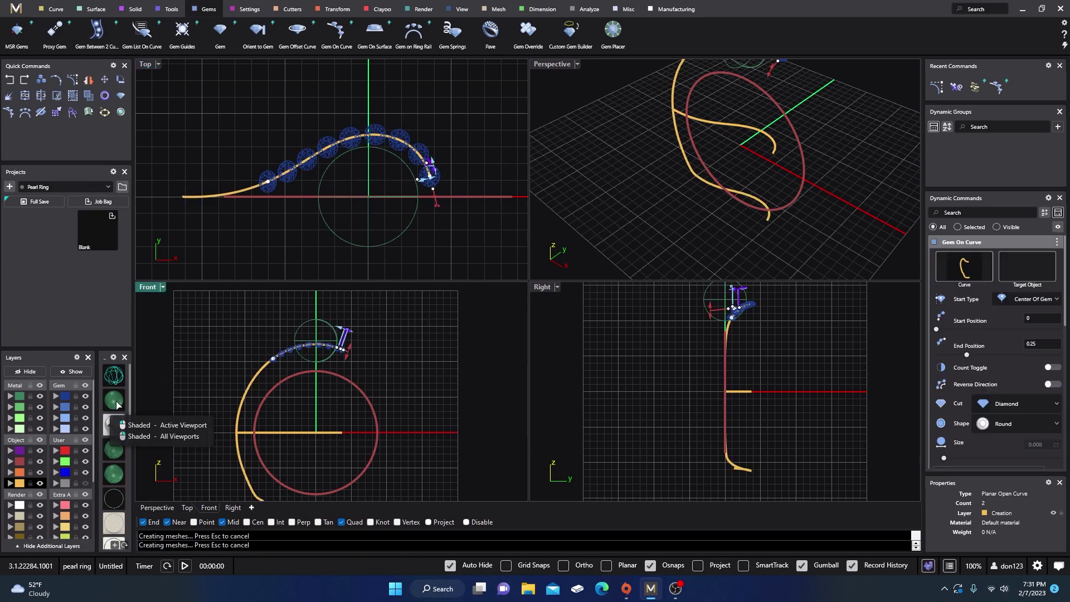
{"action": "double_click", "coordinate": [144, 67]}
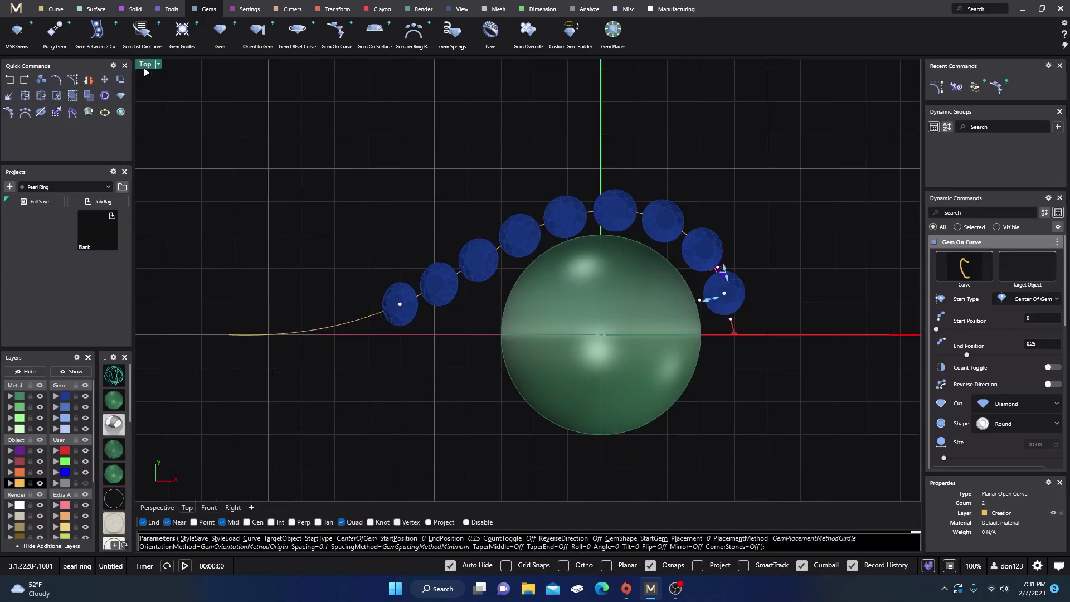
{"action": "right_click_drag", "start_coordinate": [372, 306], "coordinate": [405, 289]}
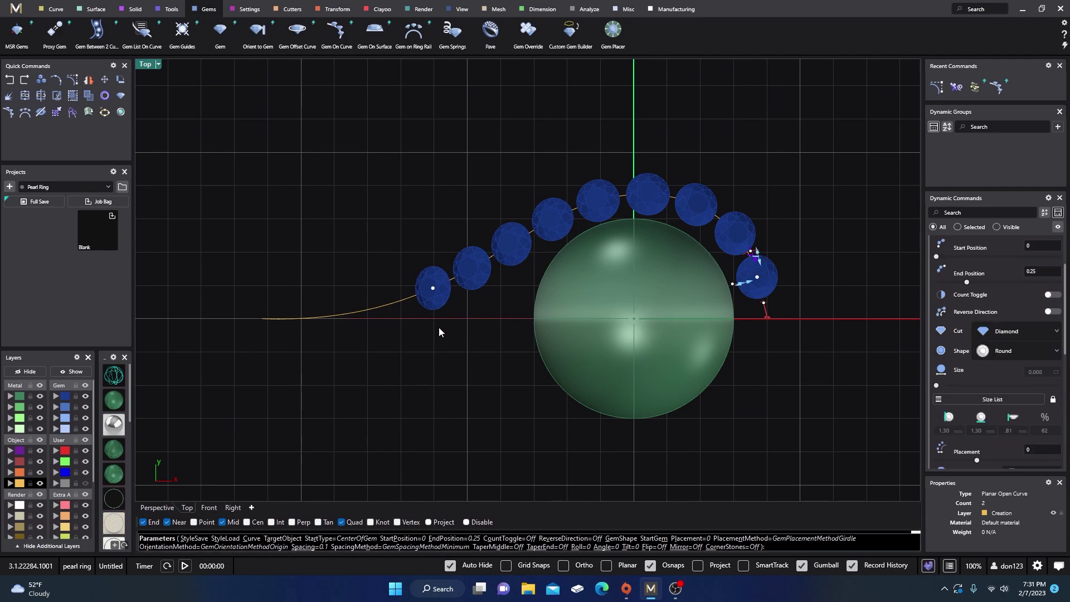
{"action": "double_click", "coordinate": [144, 65]}
Step: Extend the gem row farther down the ring's shoulder to an end position of about 0.38
{"action": "right_click_drag", "start_coordinate": [232, 400], "coordinate": [282, 397]}
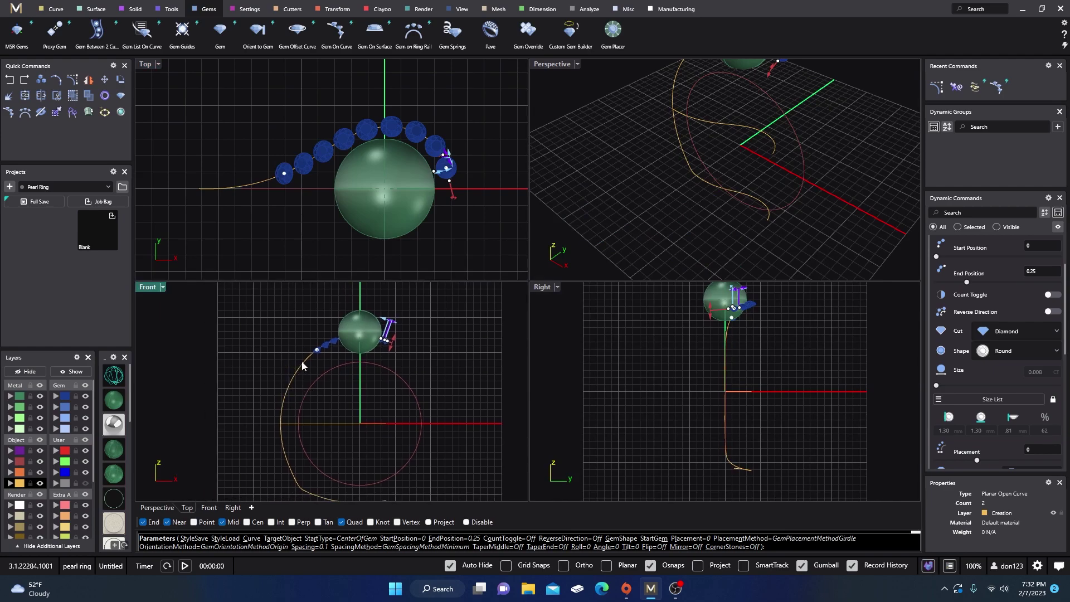
{"action": "left_click_drag", "start_coordinate": [310, 356], "coordinate": [267, 415]}
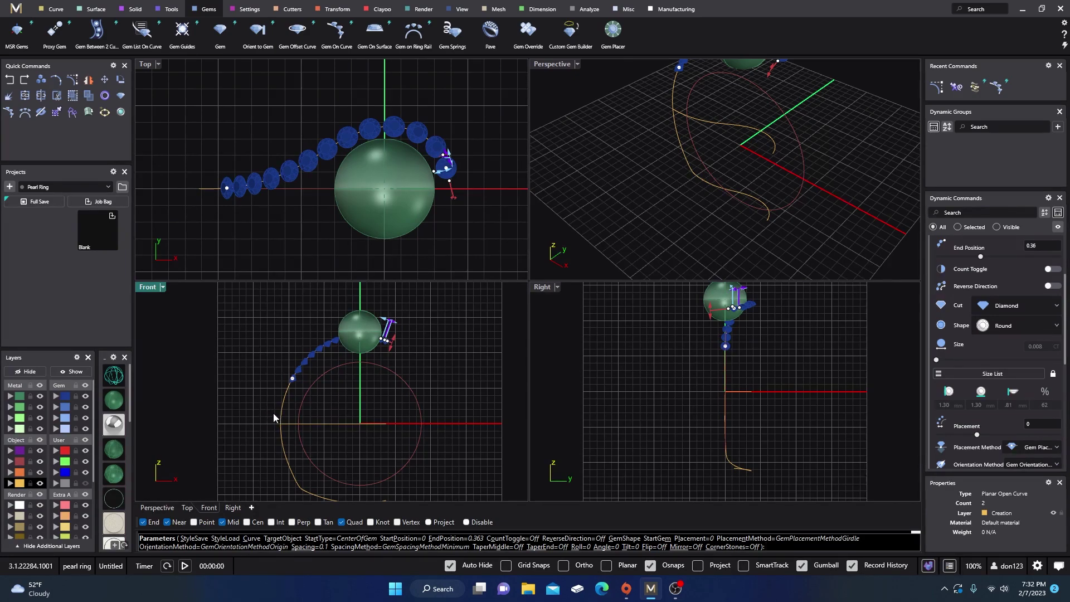
{"action": "left_click_drag", "start_coordinate": [293, 380], "coordinate": [291, 388]}
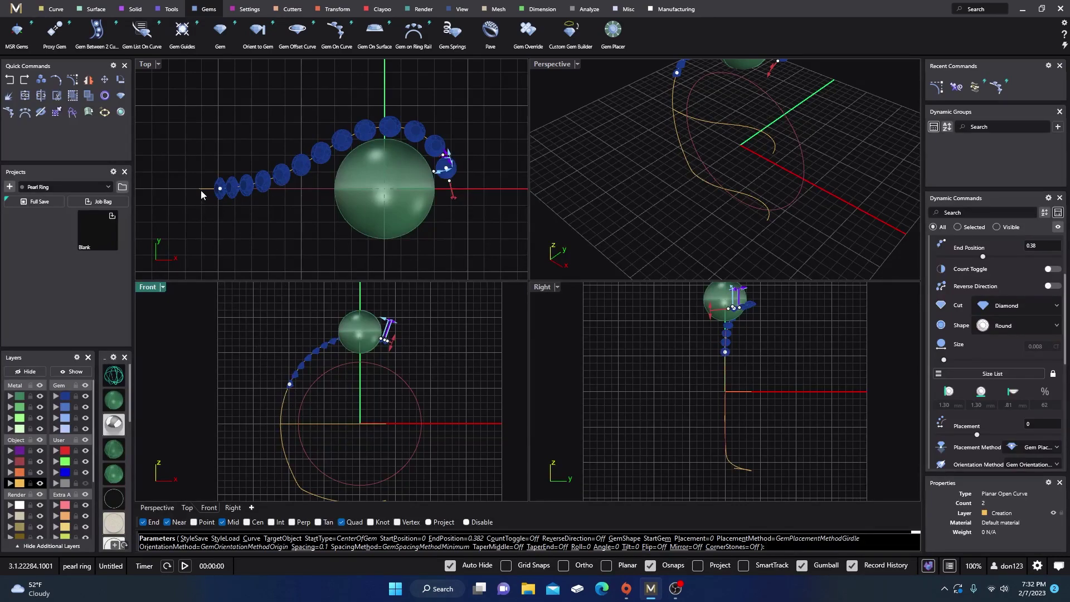
Step: Enlarge the gems along the curve to a start gem width of 1.60 mm
{"action": "left_click", "coordinate": [555, 65]}
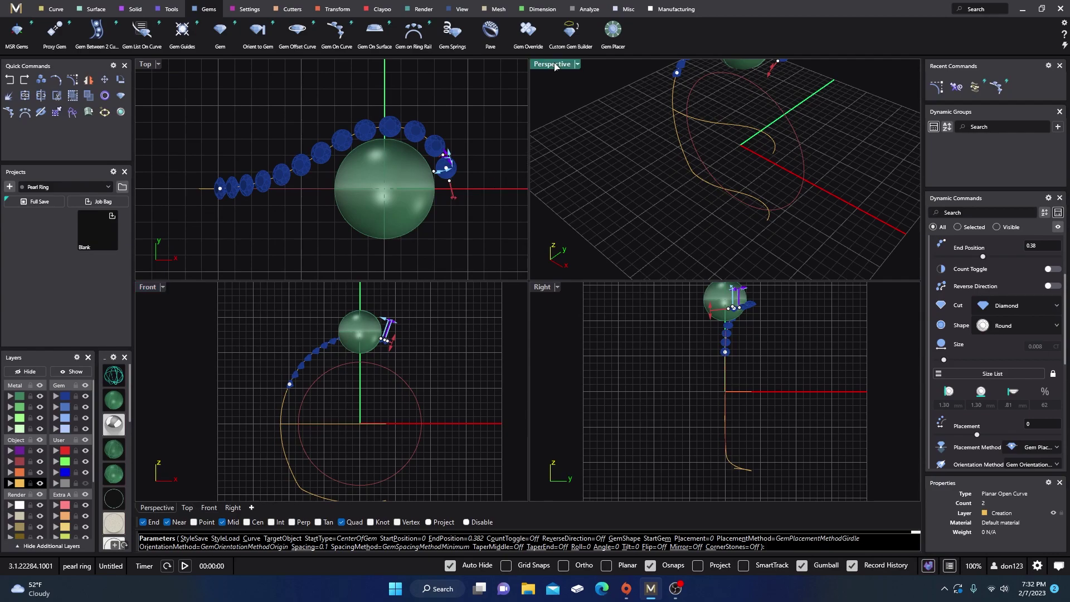
{"action": "double_click", "coordinate": [551, 65]}
{"action": "scroll", "coordinate": [535, 311], "scroll_direction": "down", "scroll_amount": 5}
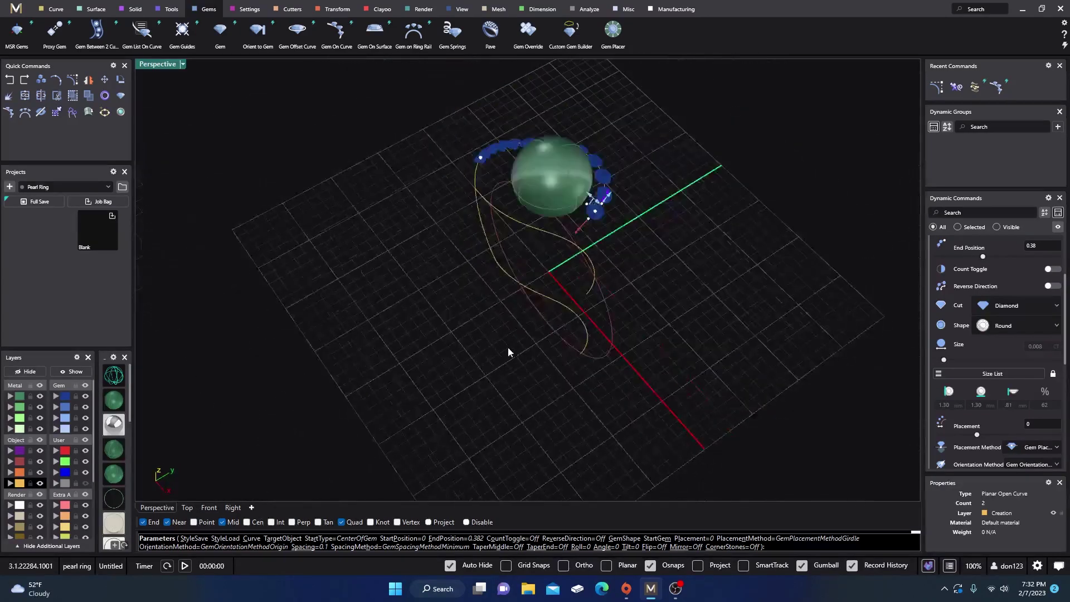
{"action": "scroll", "coordinate": [613, 260], "scroll_direction": "up", "scroll_amount": 6}
{"action": "right_click_drag", "start_coordinate": [597, 320], "coordinate": [501, 307]}
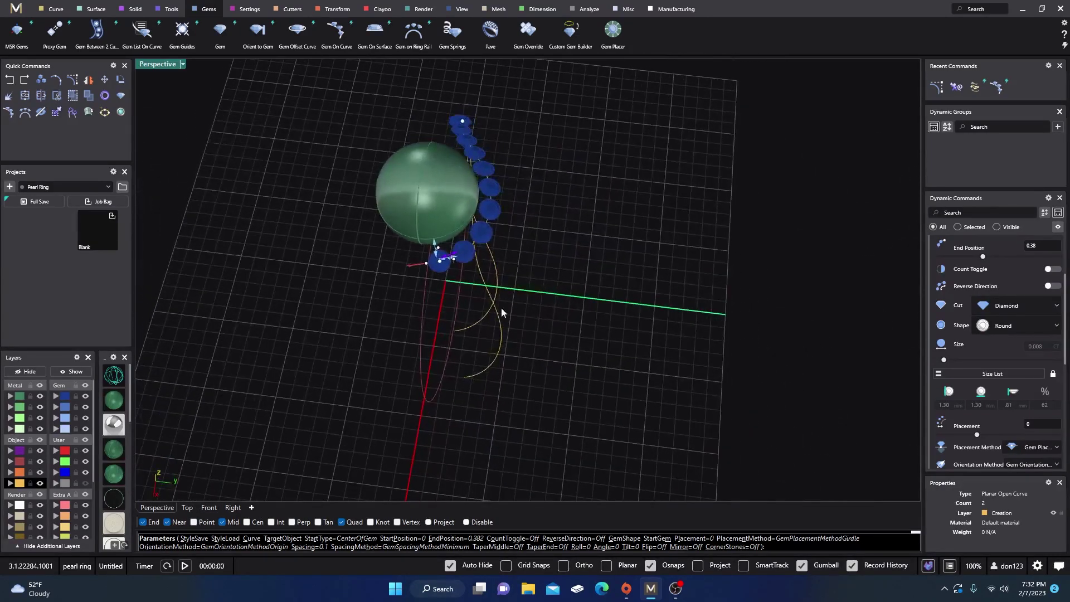
{"action": "scroll", "coordinate": [445, 267], "scroll_direction": "up", "scroll_amount": 9}
{"action": "right_click_drag", "start_coordinate": [445, 271], "coordinate": [381, 318]}
{"action": "right_click_drag", "start_coordinate": [464, 345], "coordinate": [501, 338]}
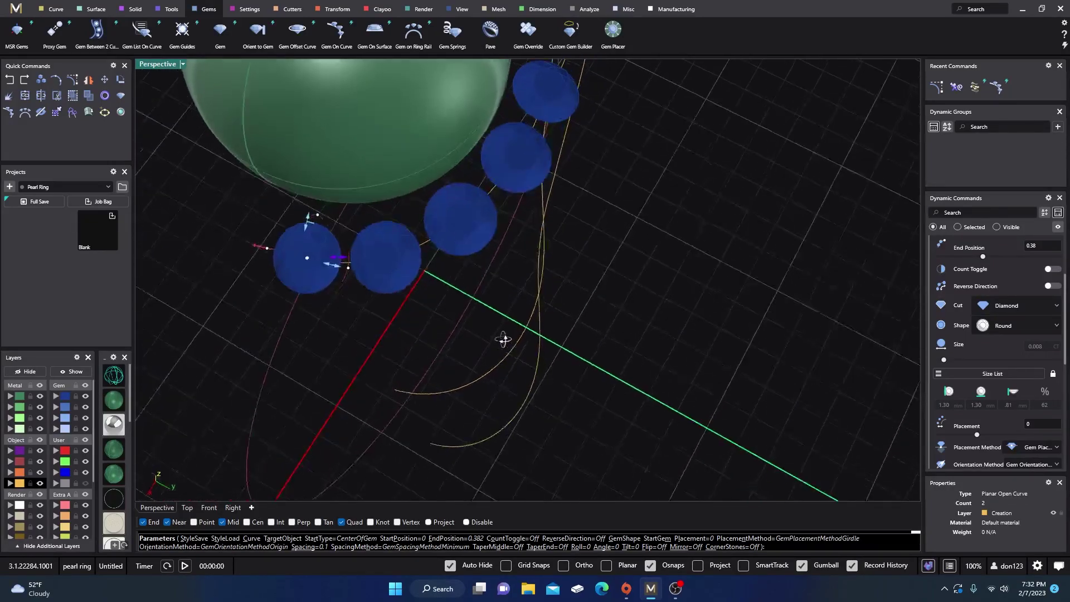
{"action": "scroll", "coordinate": [311, 222], "scroll_direction": "up", "scroll_amount": 3}
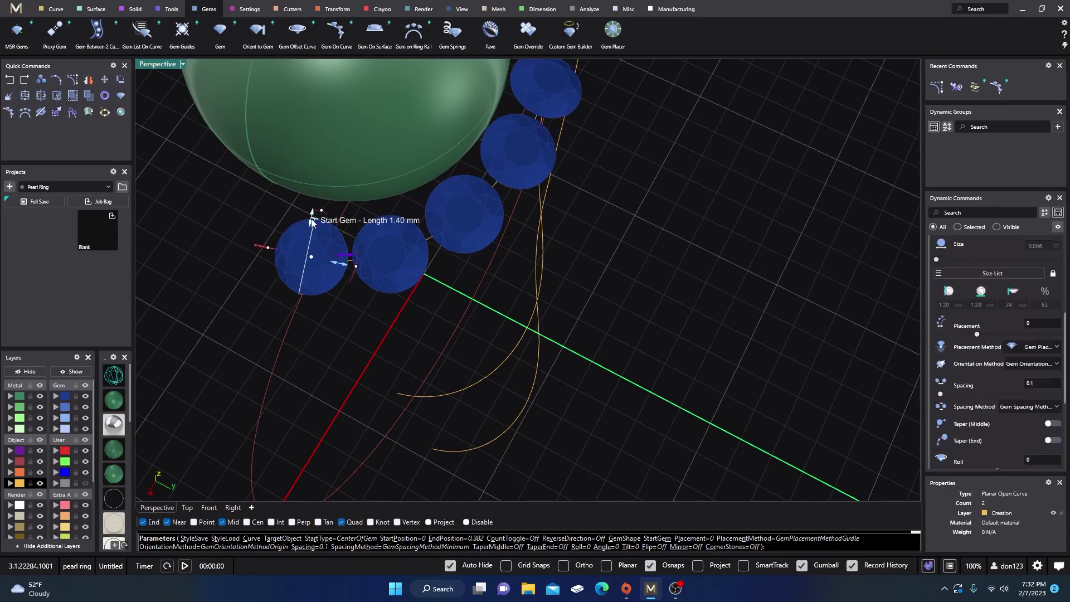
{"action": "right_click_drag", "start_coordinate": [385, 307], "coordinate": [402, 323]}
{"action": "scroll", "coordinate": [365, 264], "scroll_direction": "up", "scroll_amount": 3}
{"action": "scroll", "coordinate": [369, 297], "scroll_direction": "up", "scroll_amount": 2}
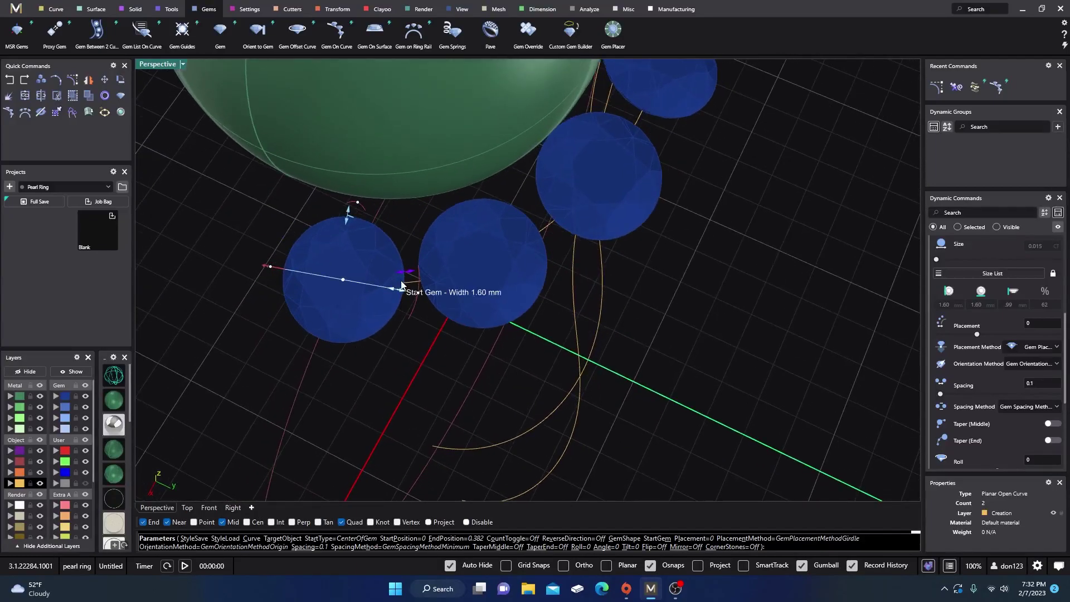
Step: Reduce the spacing between the gems to 0.04 and finish the gem layout
{"action": "left_click_drag", "start_coordinate": [407, 275], "coordinate": [400, 277]}
{"action": "scroll", "coordinate": [479, 384], "scroll_direction": "down", "scroll_amount": 3}
{"action": "right_click_drag", "start_coordinate": [507, 406], "coordinate": [403, 420]}
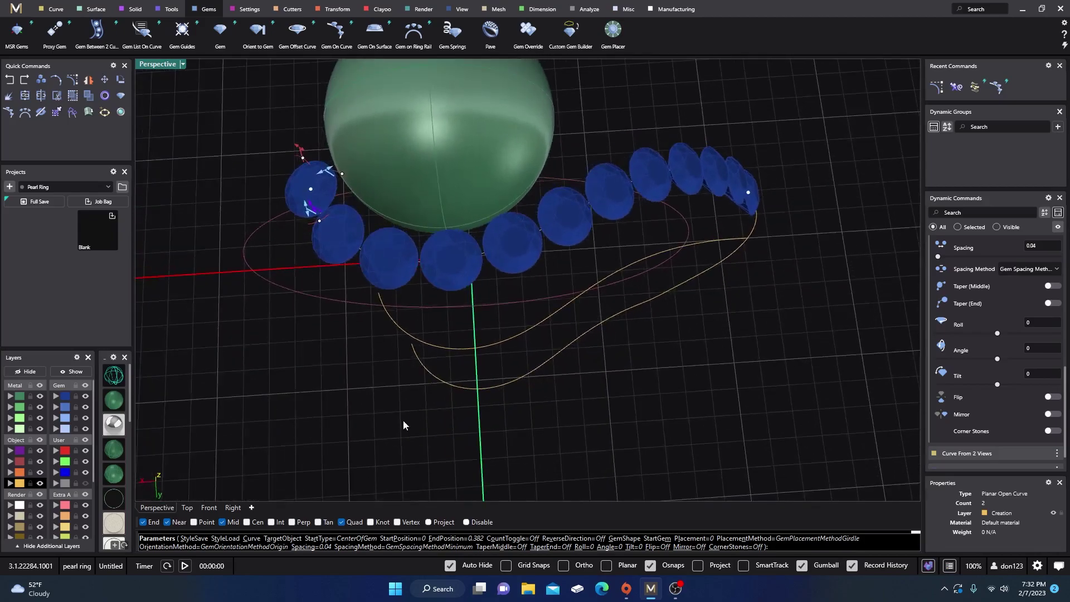
{"action": "key", "text": "Return"}
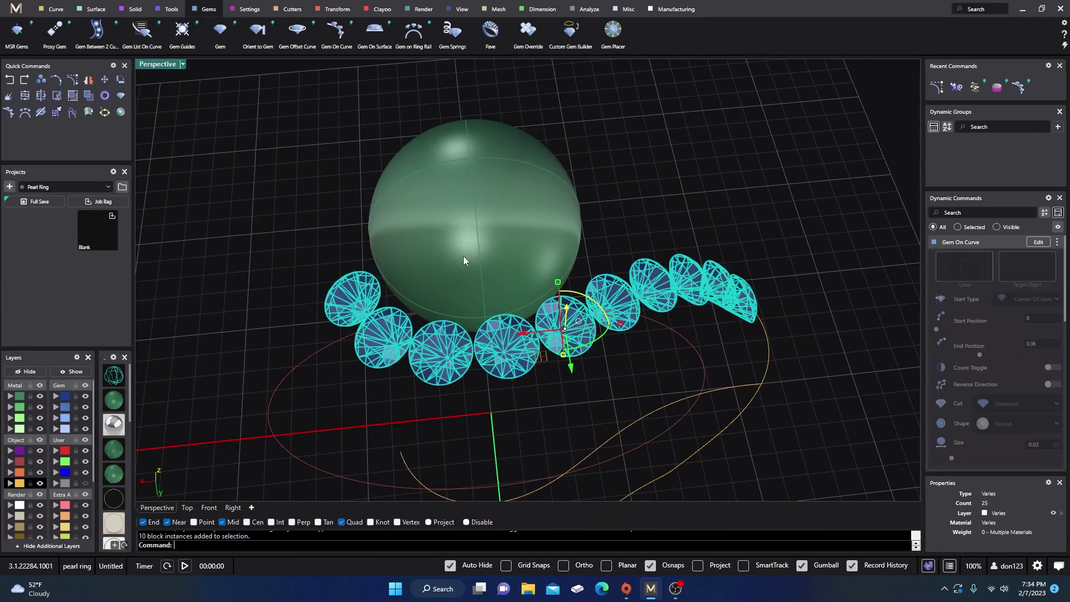
Step: Start an Under Bezel beneath every selected gem in the row beside the pearl
{"action": "left_click", "coordinate": [249, 9]}
{"action": "left_click", "coordinate": [406, 39]}
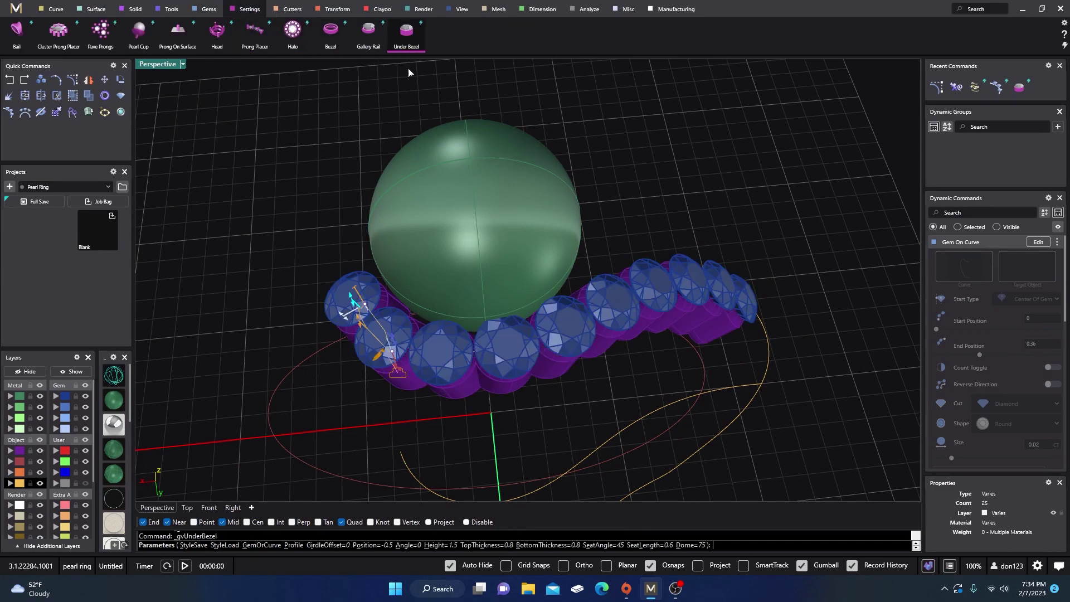
{"action": "right_click_drag", "start_coordinate": [442, 450], "coordinate": [444, 346]}
{"action": "scroll", "coordinate": [504, 260], "scroll_direction": "up", "scroll_amount": 6}
{"action": "scroll", "coordinate": [444, 346], "scroll_direction": "up", "scroll_amount": 3}
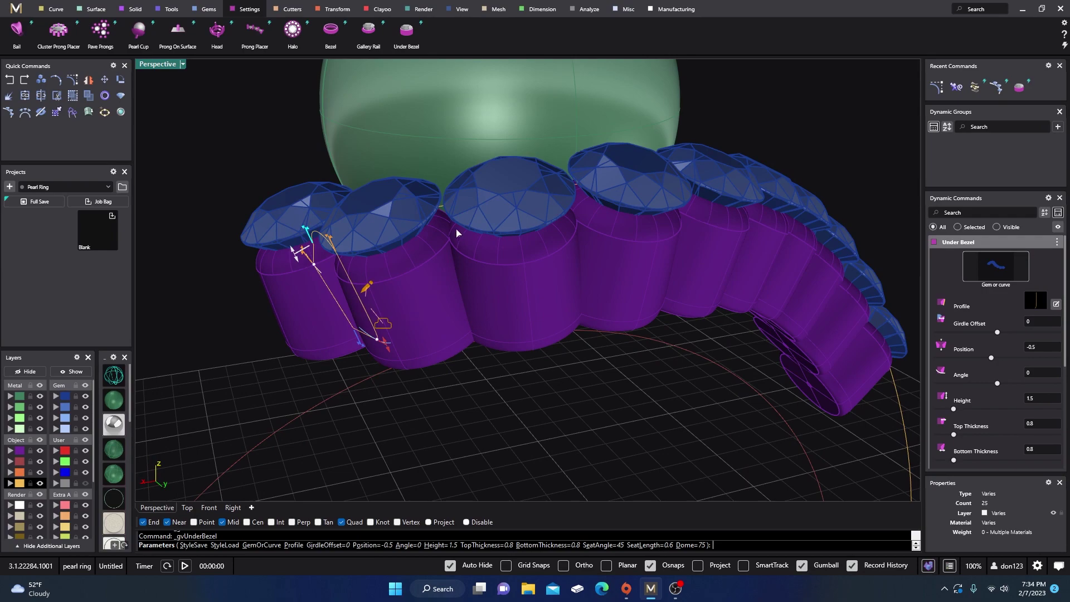
{"action": "scroll", "coordinate": [312, 389], "scroll_direction": "down", "scroll_amount": 3}
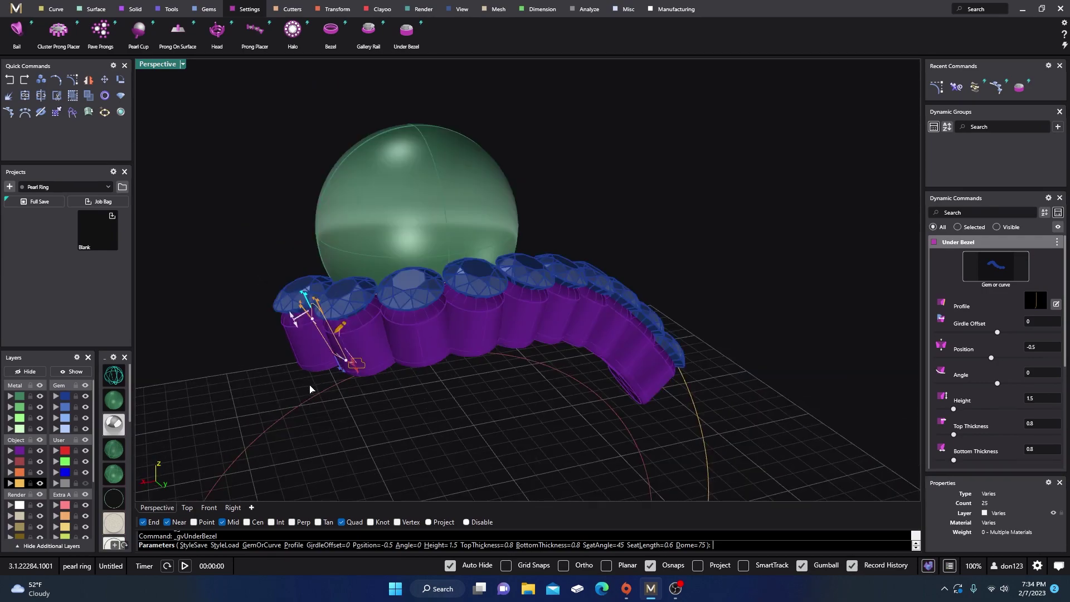
{"action": "right_click_drag", "start_coordinate": [312, 389], "coordinate": [358, 387]}
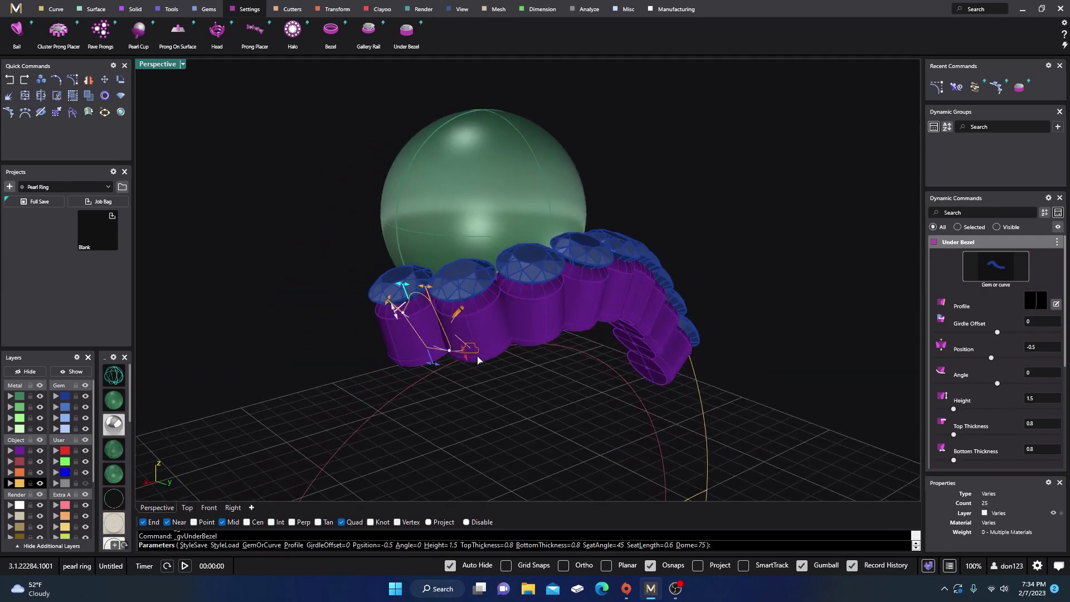
Step: Flatten the tops of the under bezels by setting the dome to 0
{"action": "scroll", "coordinate": [956, 391], "scroll_direction": "down", "scroll_amount": 4}
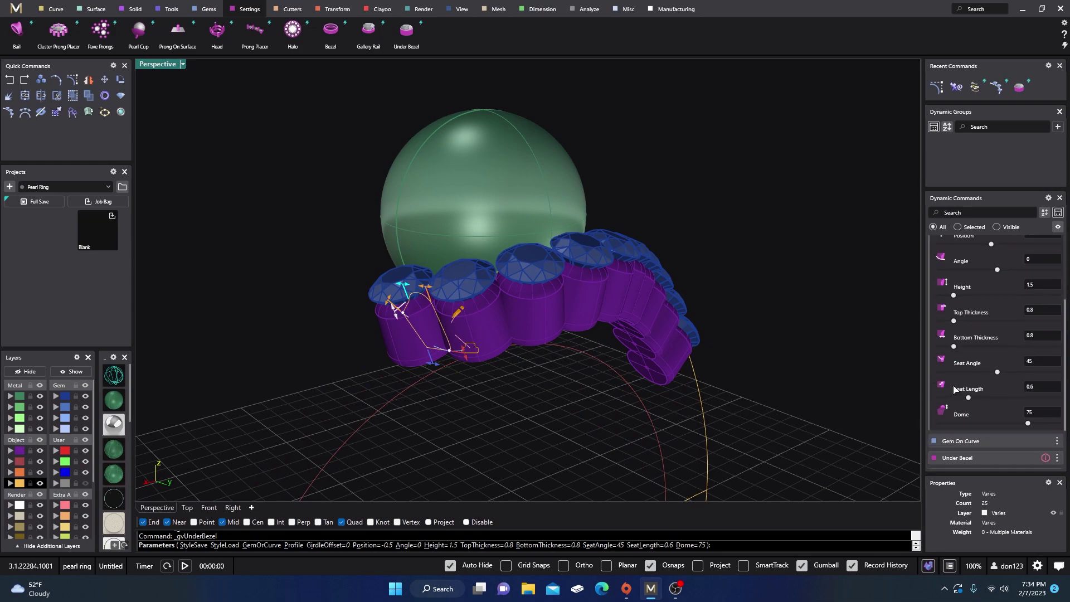
{"action": "left_click_drag", "start_coordinate": [1028, 357], "coordinate": [933, 360]}
{"action": "scroll", "coordinate": [431, 315], "scroll_direction": "up", "scroll_amount": 2}
{"action": "scroll", "coordinate": [431, 315], "scroll_direction": "up", "scroll_amount": 2}
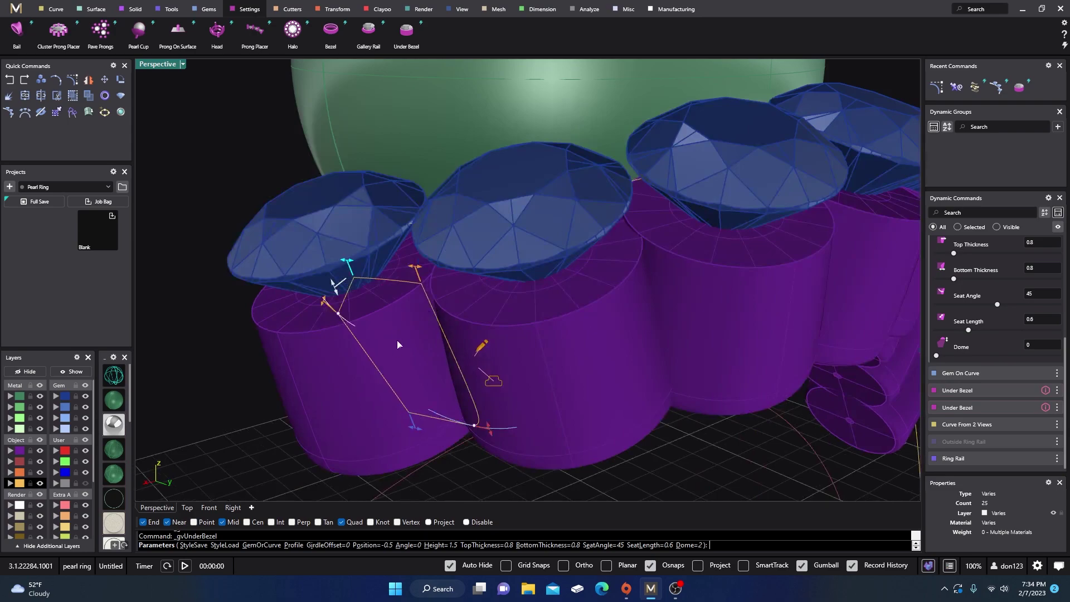
{"action": "right_click_drag", "start_coordinate": [300, 418], "coordinate": [320, 397]}
{"action": "scroll", "coordinate": [311, 419], "scroll_direction": "down", "scroll_amount": 6}
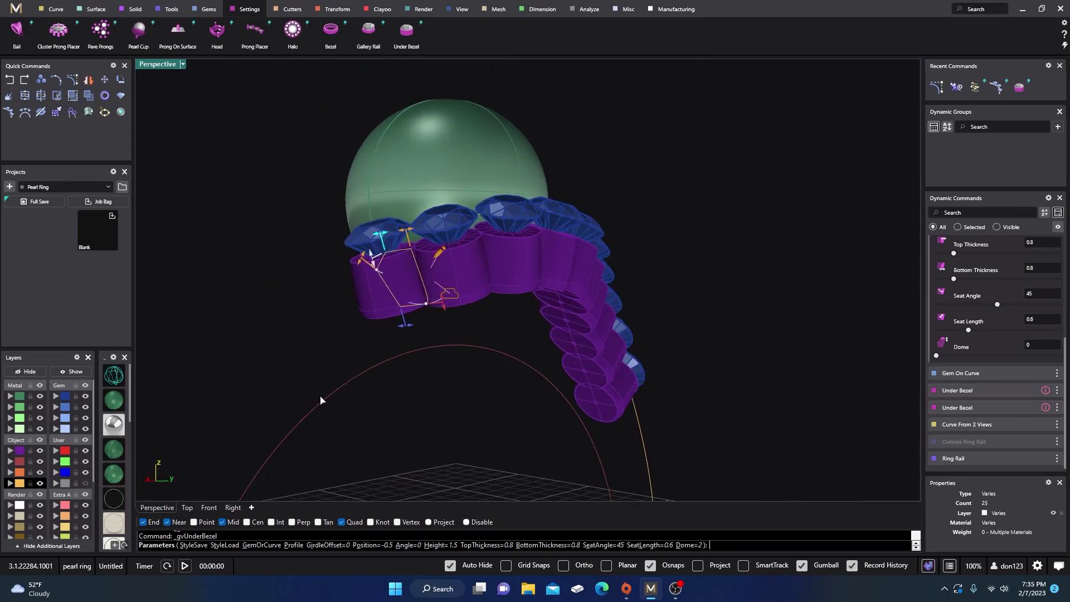
Step: Set the under bezels' top and bottom thickness to 0.6 mm and their seat angle to 0
{"action": "scroll", "coordinate": [387, 215], "scroll_direction": "up", "scroll_amount": 4}
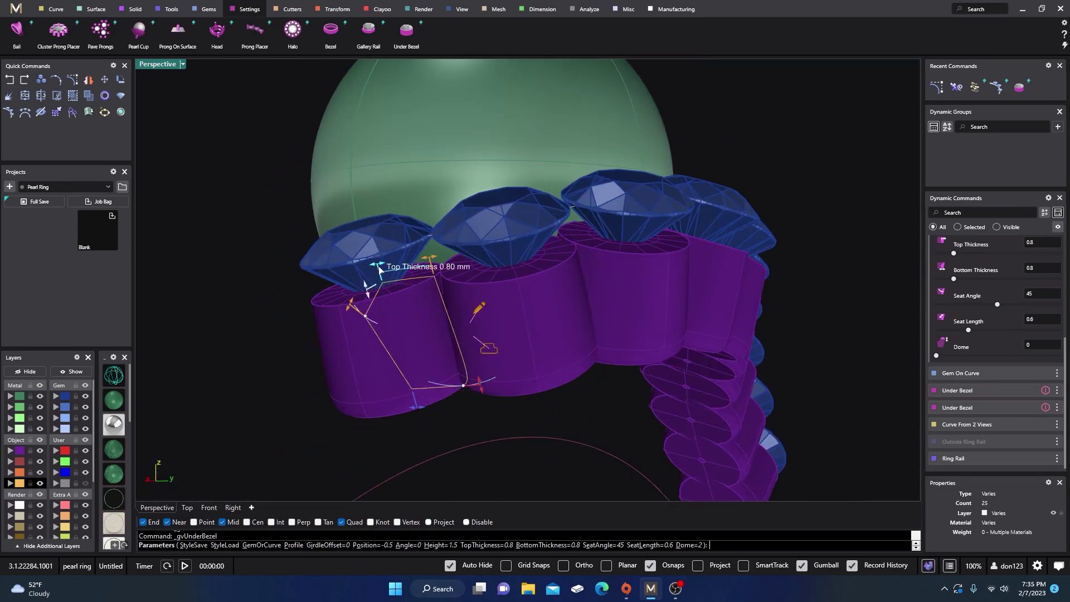
{"action": "left_click_drag", "start_coordinate": [378, 267], "coordinate": [393, 272]}
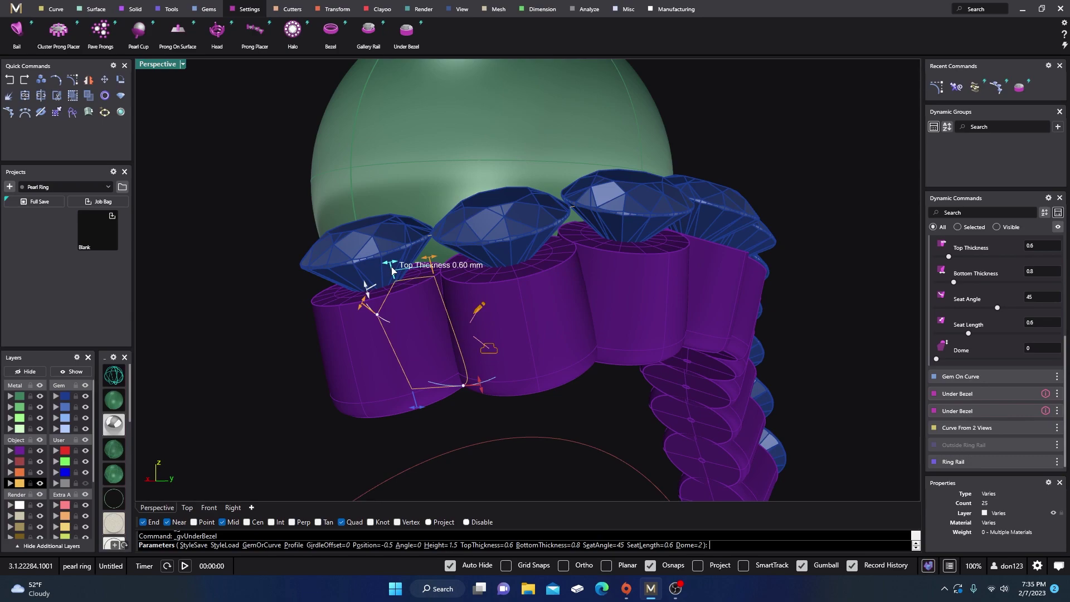
{"action": "left_click_drag", "start_coordinate": [385, 315], "coordinate": [410, 322]}
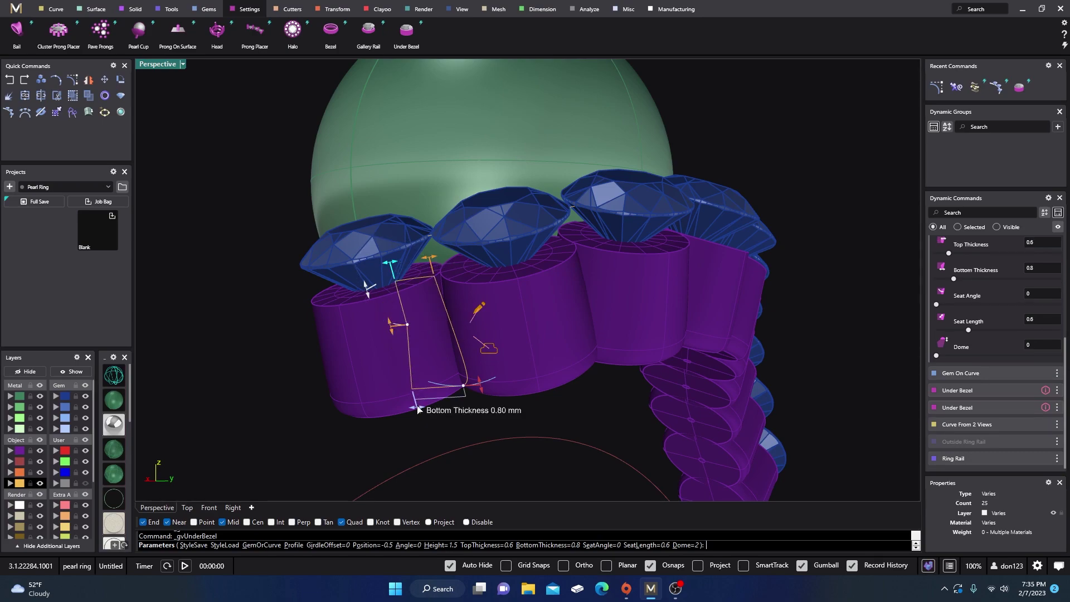
{"action": "left_click_drag", "start_coordinate": [418, 410], "coordinate": [429, 409]}
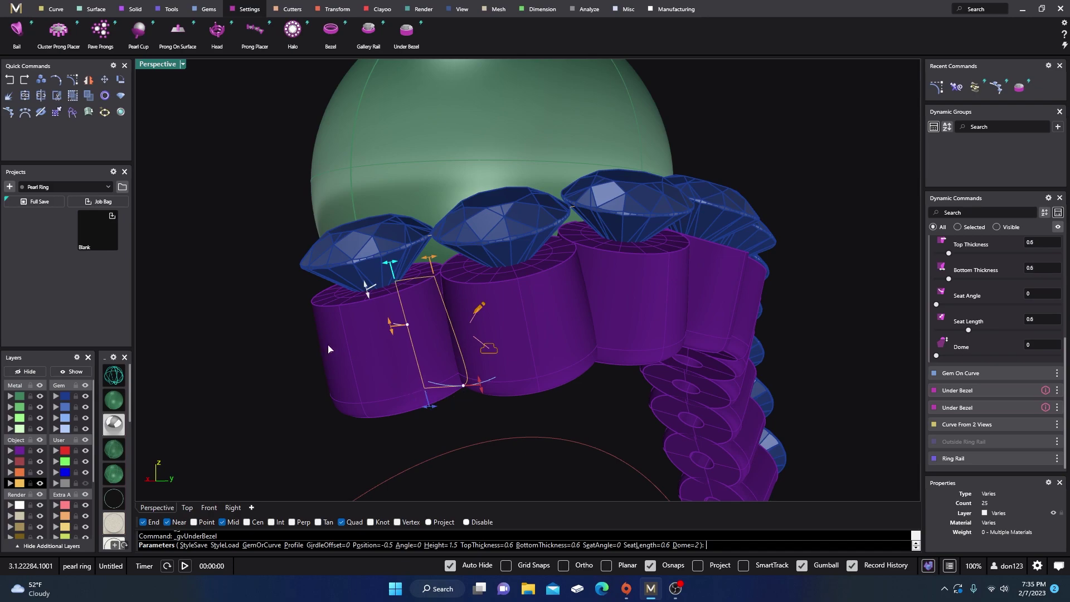
Step: Raise the under bezels closer to the gem girdles, to a position of -0.2
{"action": "scroll", "coordinate": [329, 346], "scroll_direction": "down", "scroll_amount": 3}
{"action": "right_click_drag", "start_coordinate": [334, 351], "coordinate": [331, 357]}
{"action": "mouse_move", "coordinate": [333, 330]}
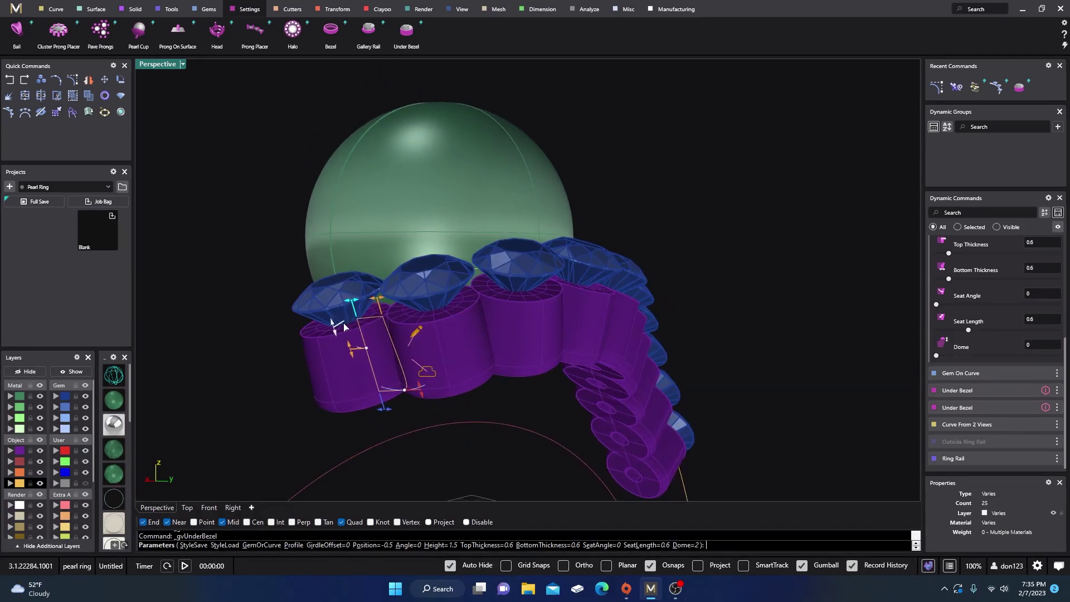
{"action": "left_click_drag", "start_coordinate": [333, 326], "coordinate": [331, 314]}
{"action": "scroll", "coordinate": [428, 372], "scroll_direction": "down", "scroll_amount": 5}
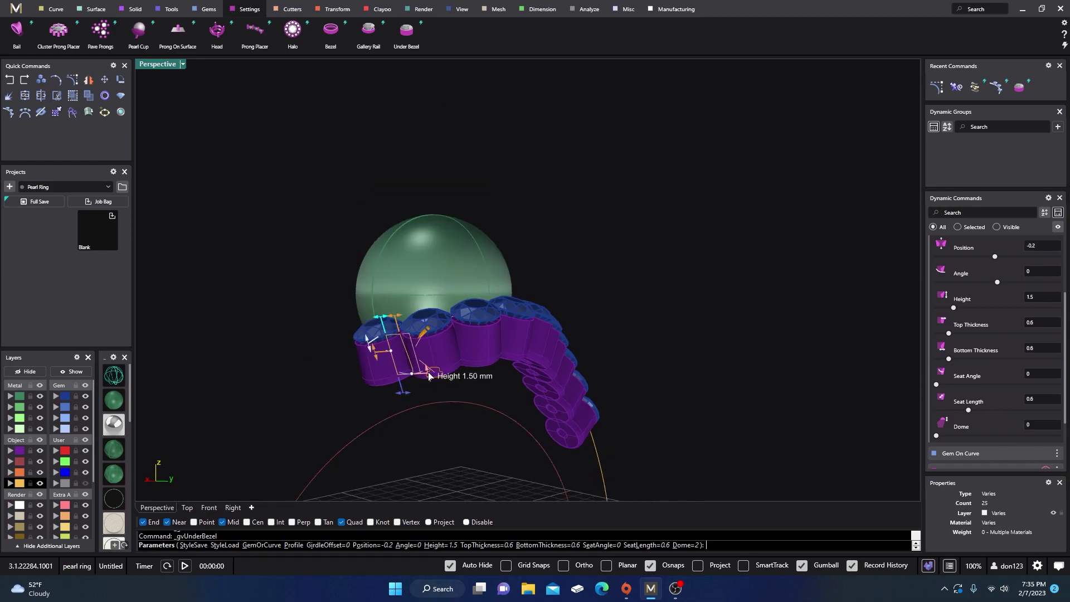
Step: Tilt the under bezels' outer walls to an angle of -2
{"action": "right_click_drag", "start_coordinate": [428, 373], "coordinate": [364, 395]}
{"action": "scroll", "coordinate": [478, 319], "scroll_direction": "down", "scroll_amount": 2}
{"action": "scroll", "coordinate": [477, 319], "scroll_direction": "down", "scroll_amount": 4}
{"action": "right_click_drag", "start_coordinate": [474, 323], "coordinate": [373, 367]}
{"action": "scroll", "coordinate": [465, 323], "scroll_direction": "up", "scroll_amount": 6}
{"action": "right_click_drag", "start_coordinate": [483, 362], "coordinate": [463, 339]}
{"action": "scroll", "coordinate": [453, 354], "scroll_direction": "up", "scroll_amount": 4}
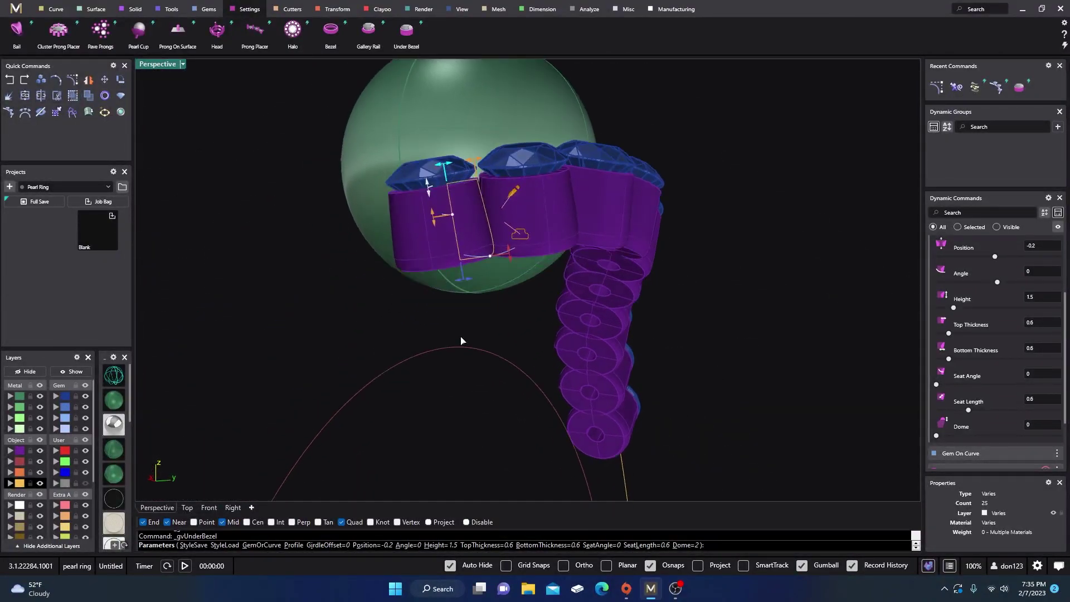
{"action": "scroll", "coordinate": [482, 304], "scroll_direction": "up", "scroll_amount": 2}
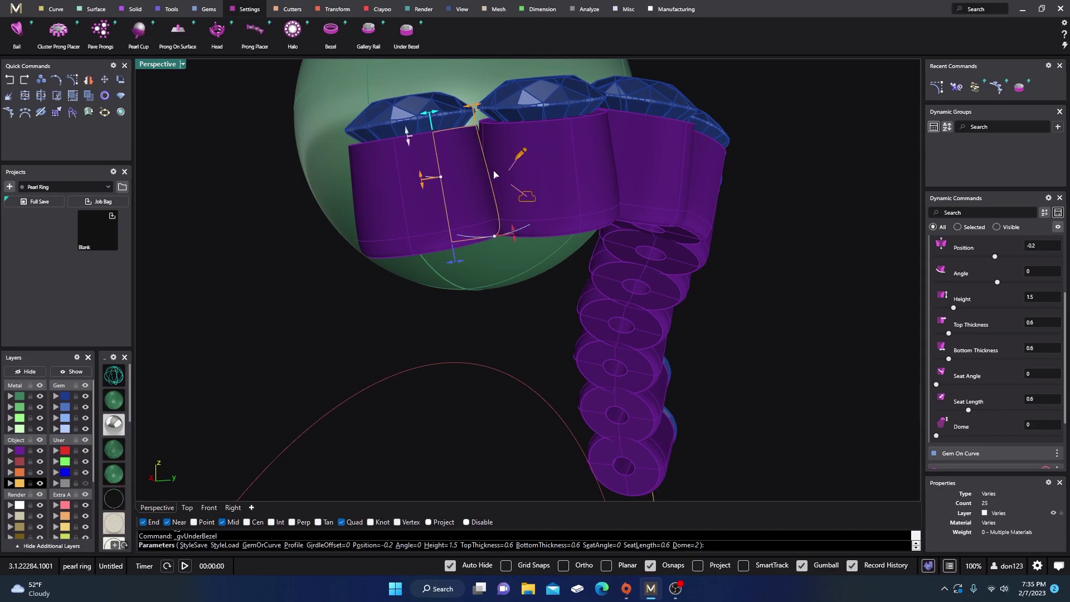
{"action": "left_click_drag", "start_coordinate": [494, 237], "coordinate": [493, 251]}
{"action": "right_click_drag", "start_coordinate": [492, 251], "coordinate": [402, 344]}
{"action": "scroll", "coordinate": [456, 349], "scroll_direction": "down", "scroll_amount": 5}
{"action": "scroll", "coordinate": [430, 289], "scroll_direction": "up", "scroll_amount": 4}
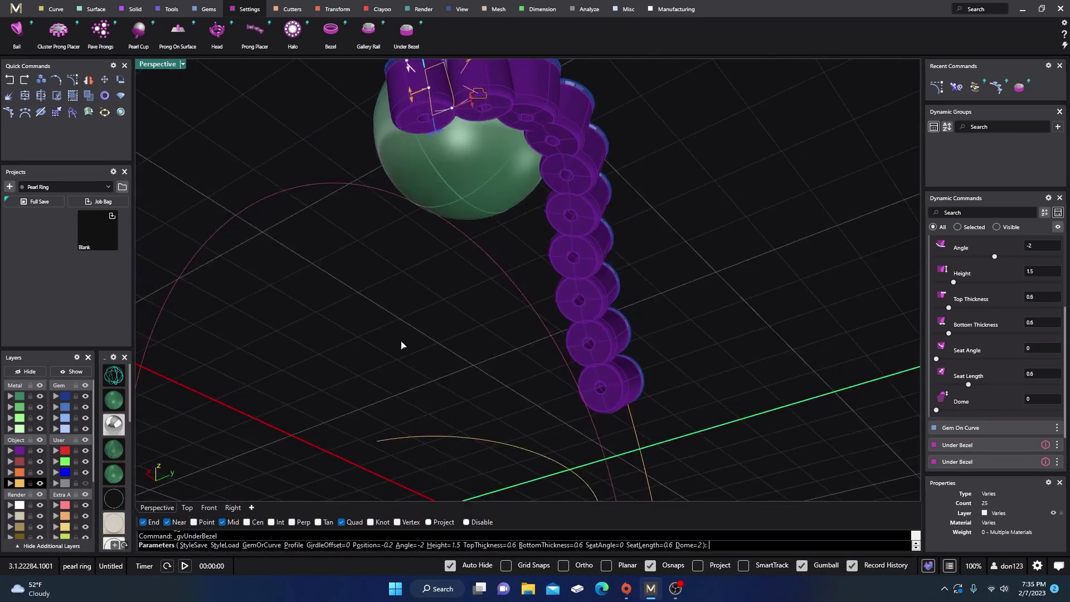
Step: Thin the lower walls of the under bezels to a bottom thickness of about 0.41 mm
{"action": "scroll", "coordinate": [420, 243], "scroll_direction": "down", "scroll_amount": 3}
{"action": "scroll", "coordinate": [420, 243], "scroll_direction": "up", "scroll_amount": 3}
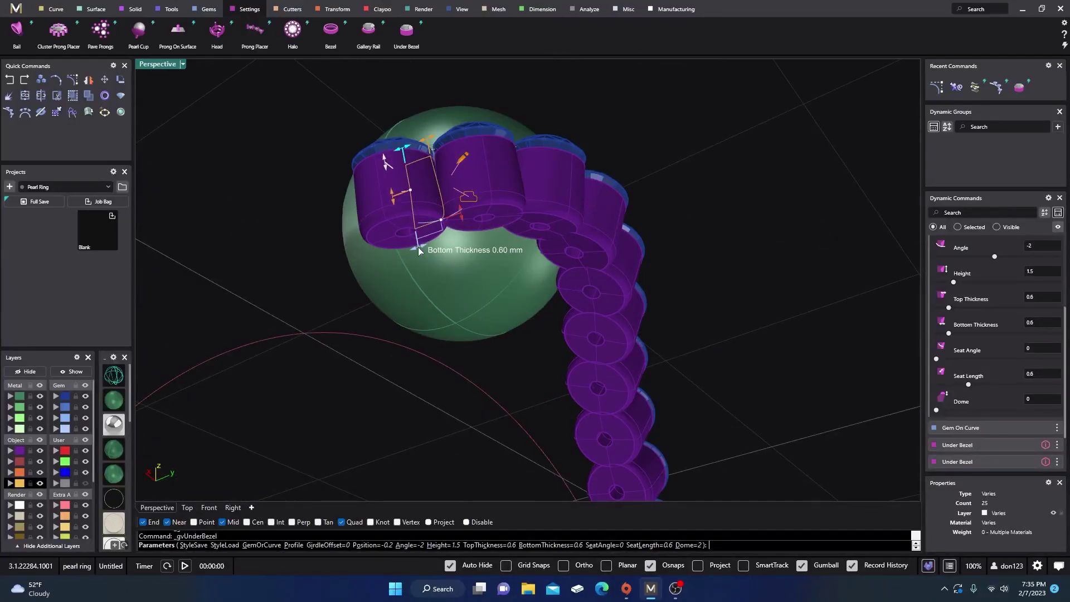
{"action": "left_click_drag", "start_coordinate": [418, 248], "coordinate": [427, 247]}
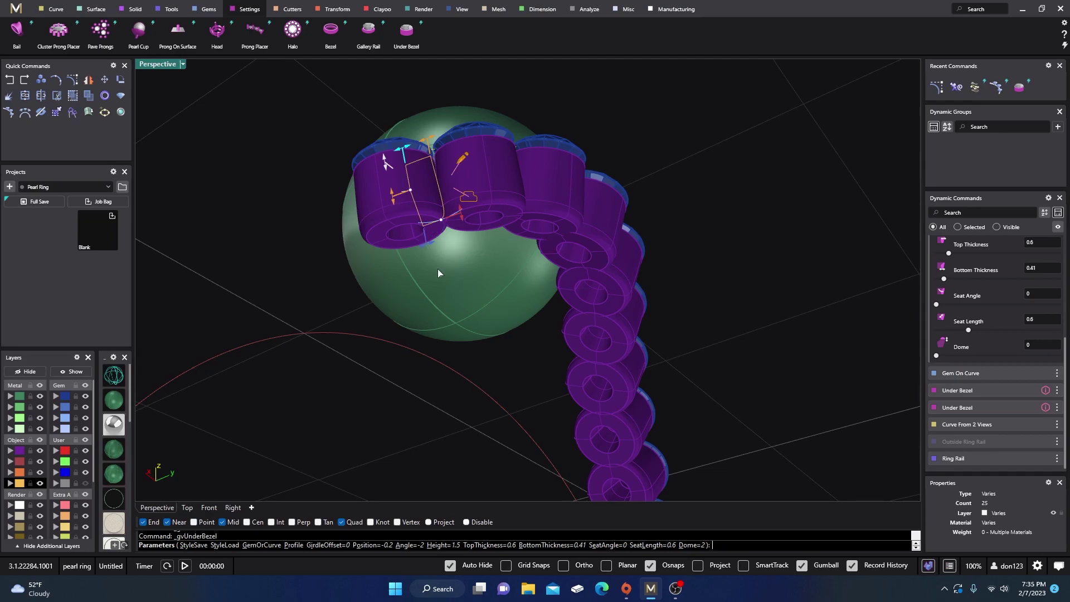
Step: With the gem layer temporarily hidden, reduce the under bezels' top thickness to about 0.43 mm and finish the under bezels
{"action": "scroll", "coordinate": [443, 284], "scroll_direction": "down", "scroll_amount": 2}
{"action": "right_click_drag", "start_coordinate": [451, 304], "coordinate": [310, 402]}
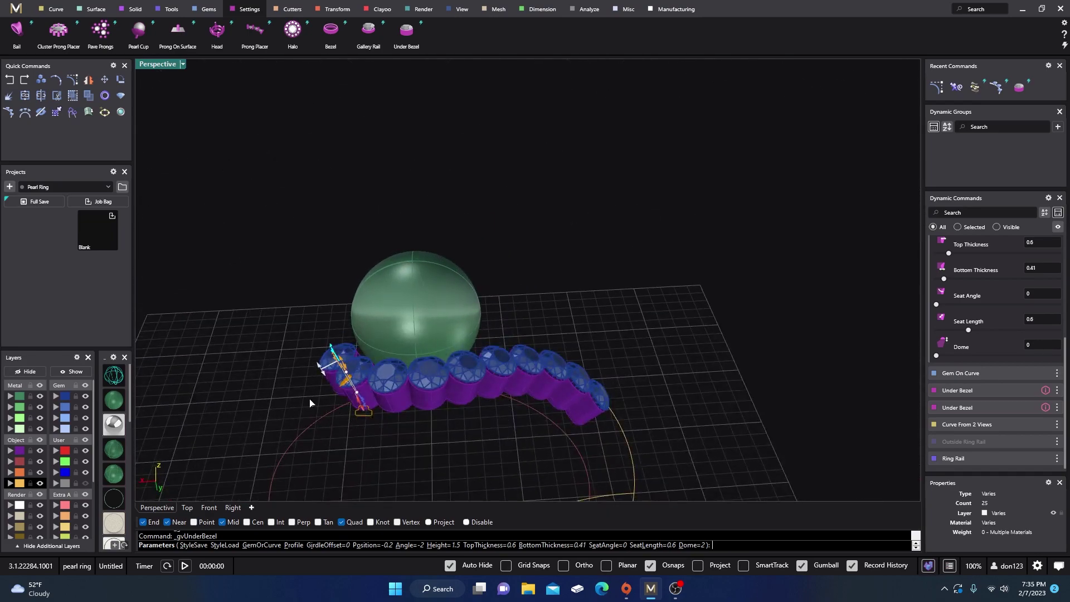
{"action": "left_click", "coordinate": [85, 396]}
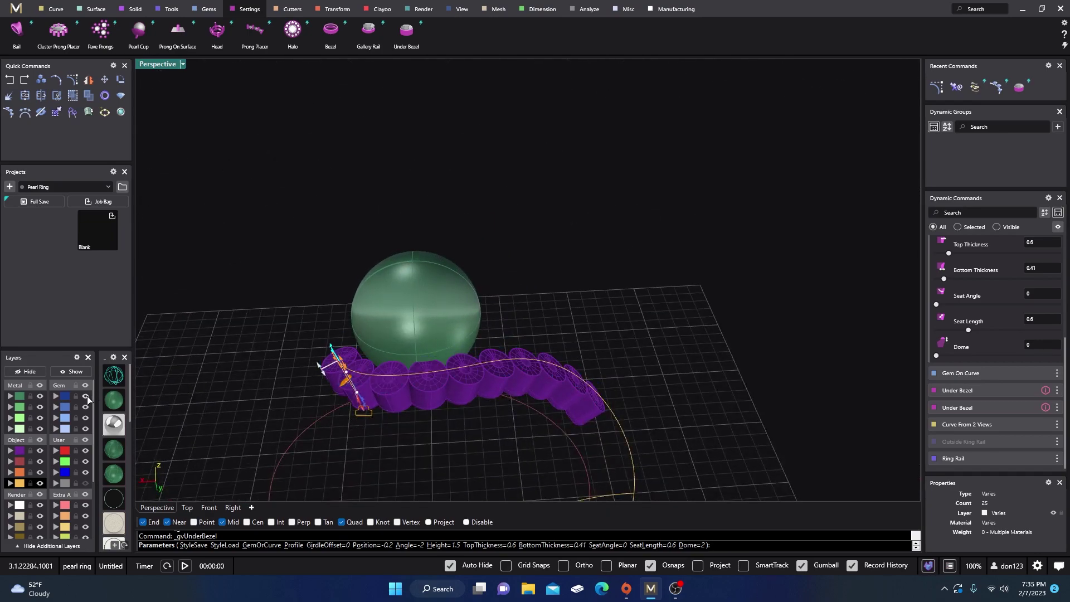
{"action": "scroll", "coordinate": [360, 394], "scroll_direction": "up", "scroll_amount": 3}
{"action": "right_click_drag", "start_coordinate": [359, 393], "coordinate": [421, 388]}
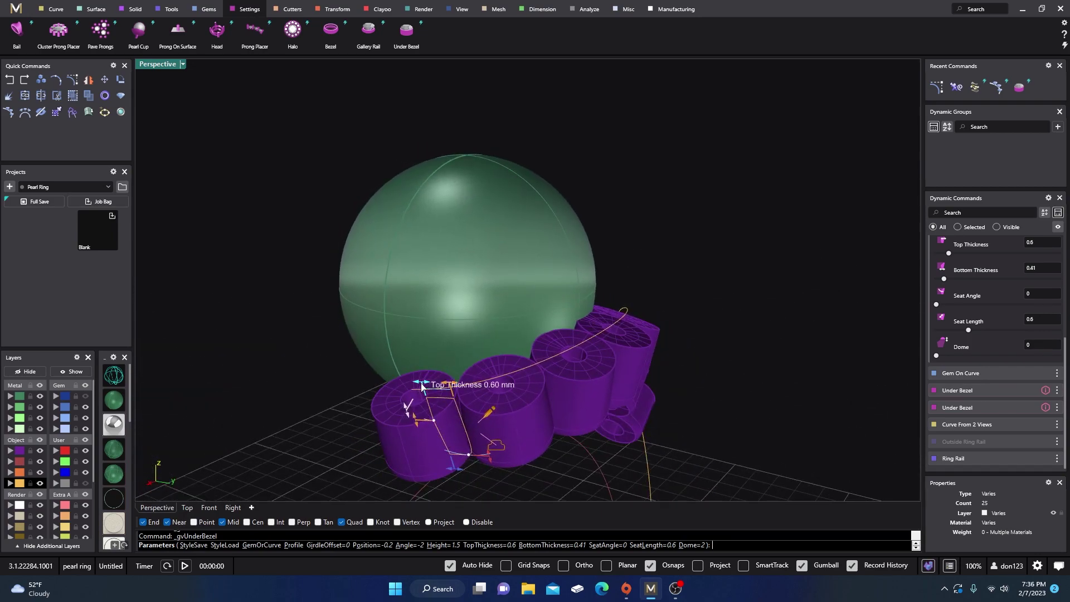
{"action": "left_click_drag", "start_coordinate": [422, 387], "coordinate": [429, 388]}
{"action": "right_click_drag", "start_coordinate": [346, 353], "coordinate": [273, 354]}
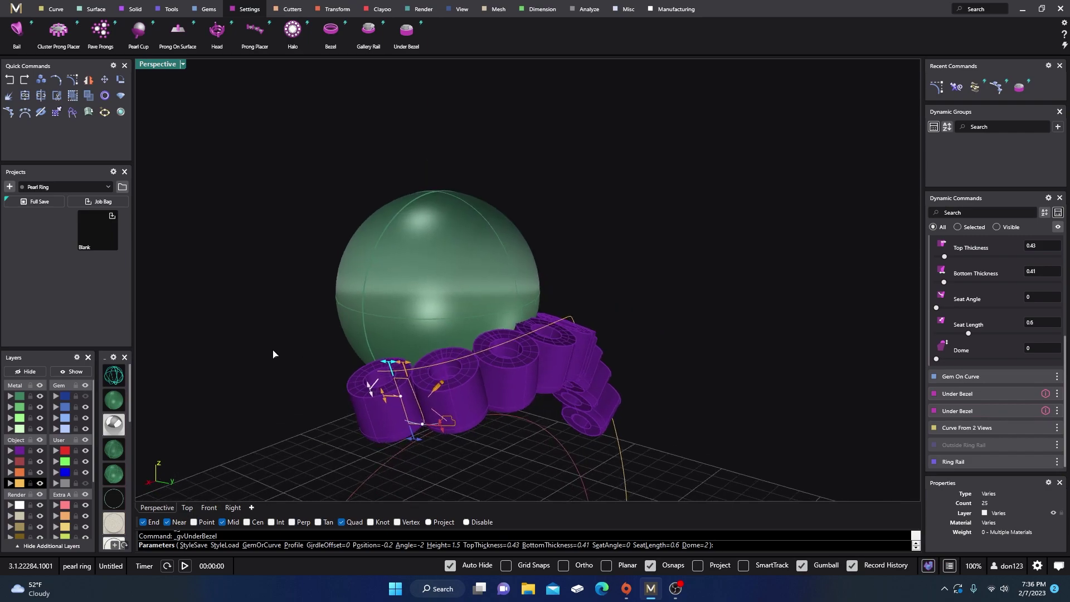
{"action": "right_click", "coordinate": [190, 369]}
{"action": "left_click", "coordinate": [85, 396]}
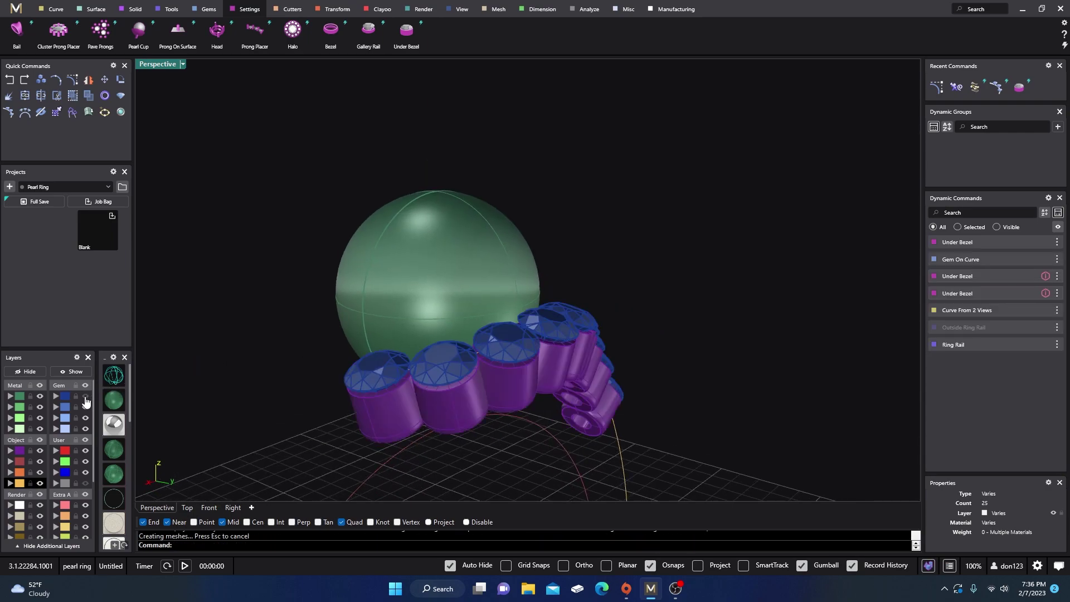
Step: Select all the round diamonds along the curve and add prongs to them with Prong Placer
{"action": "right_click_drag", "start_coordinate": [248, 308], "coordinate": [521, 279]}
{"action": "left_click", "coordinate": [516, 251]}
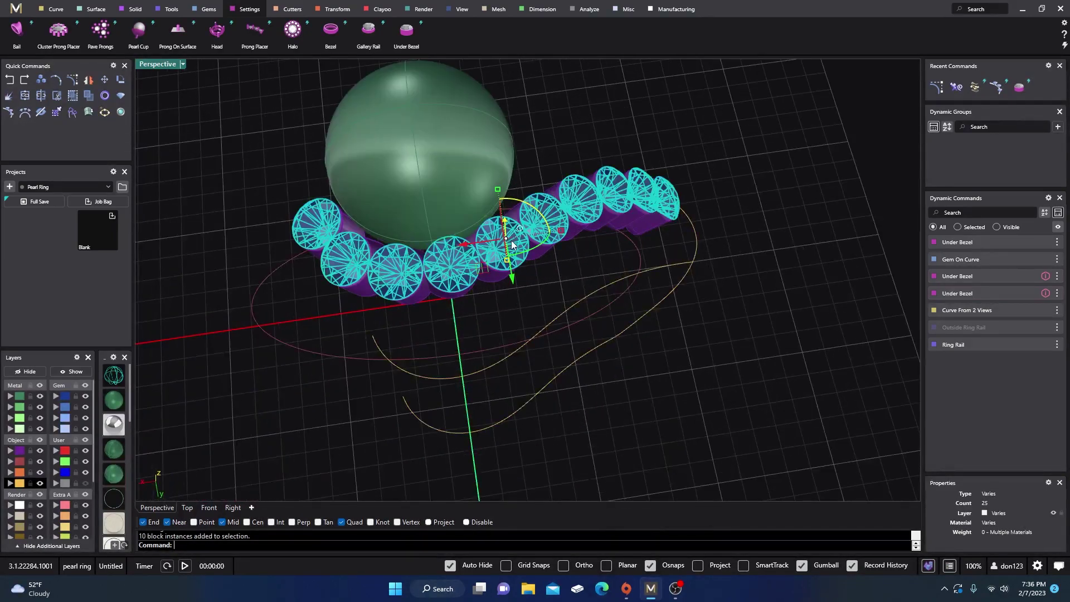
{"action": "left_click", "coordinate": [255, 32]}
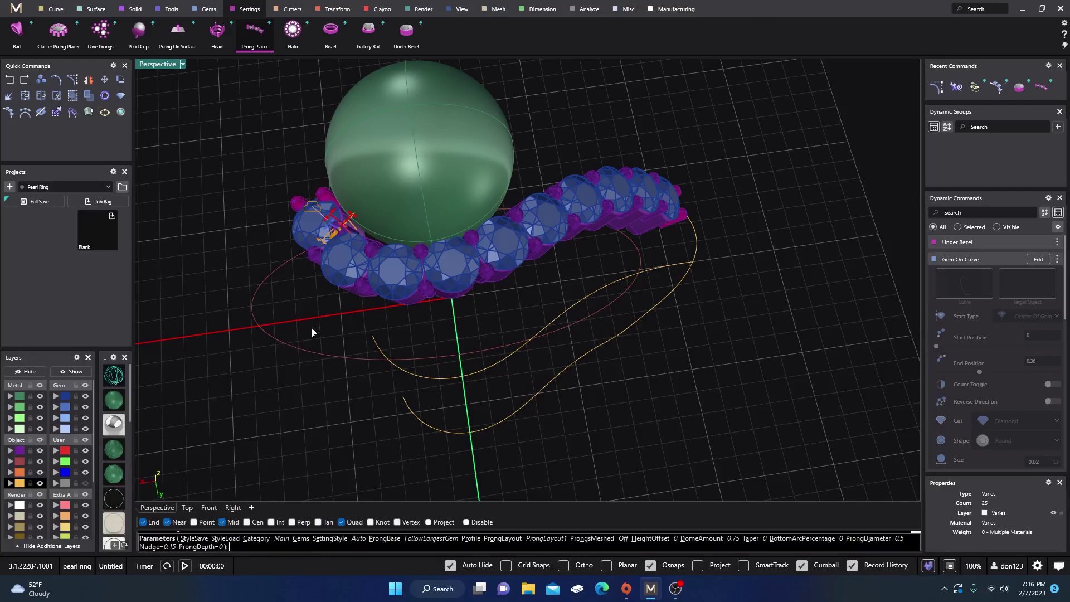
Step: Enlarge the prongs between the diamonds to a prong diameter of about 0.63 mm
{"action": "right_click_drag", "start_coordinate": [291, 390], "coordinate": [372, 404]}
{"action": "scroll", "coordinate": [354, 415], "scroll_direction": "up", "scroll_amount": 6}
{"action": "scroll", "coordinate": [363, 319], "scroll_direction": "down", "scroll_amount": 8}
{"action": "scroll", "coordinate": [372, 404], "scroll_direction": "up", "scroll_amount": 6}
{"action": "scroll", "coordinate": [409, 348], "scroll_direction": "up", "scroll_amount": 3}
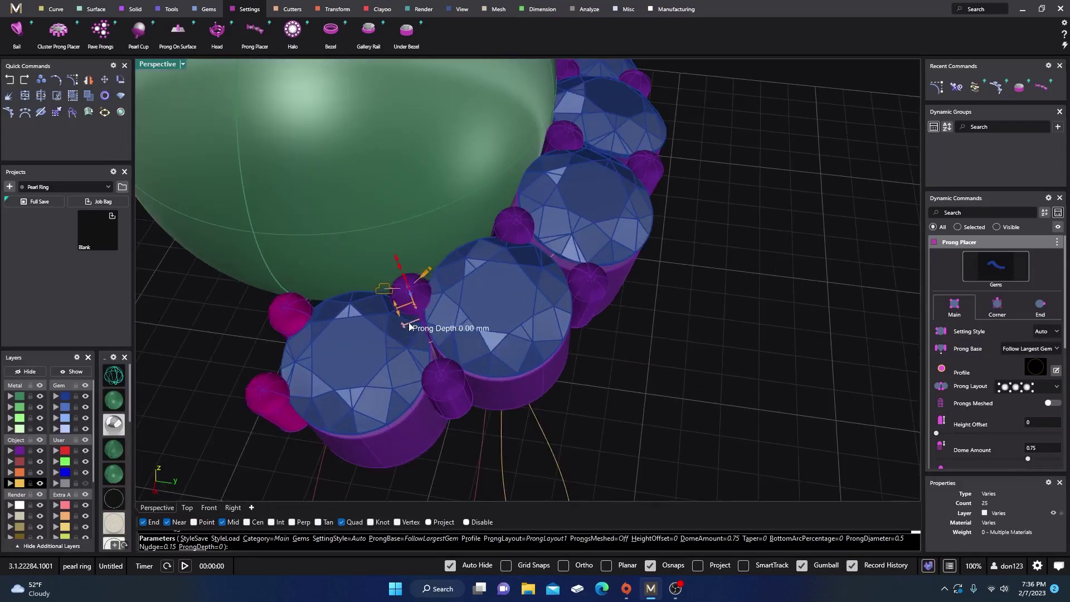
{"action": "scroll", "coordinate": [415, 302], "scroll_direction": "up", "scroll_amount": 3}
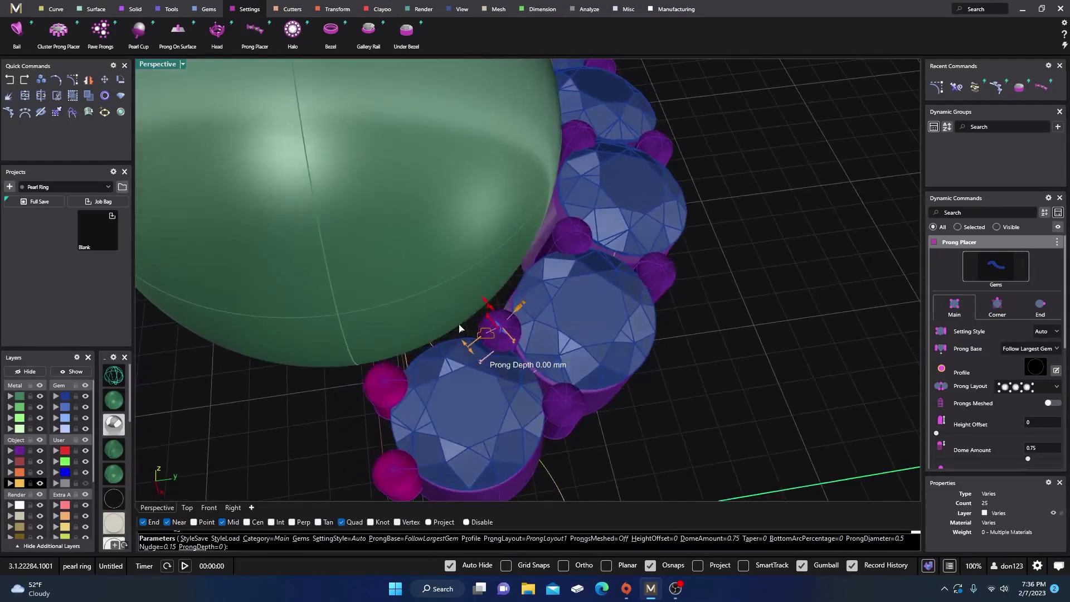
{"action": "scroll", "coordinate": [484, 338], "scroll_direction": "up", "scroll_amount": 2}
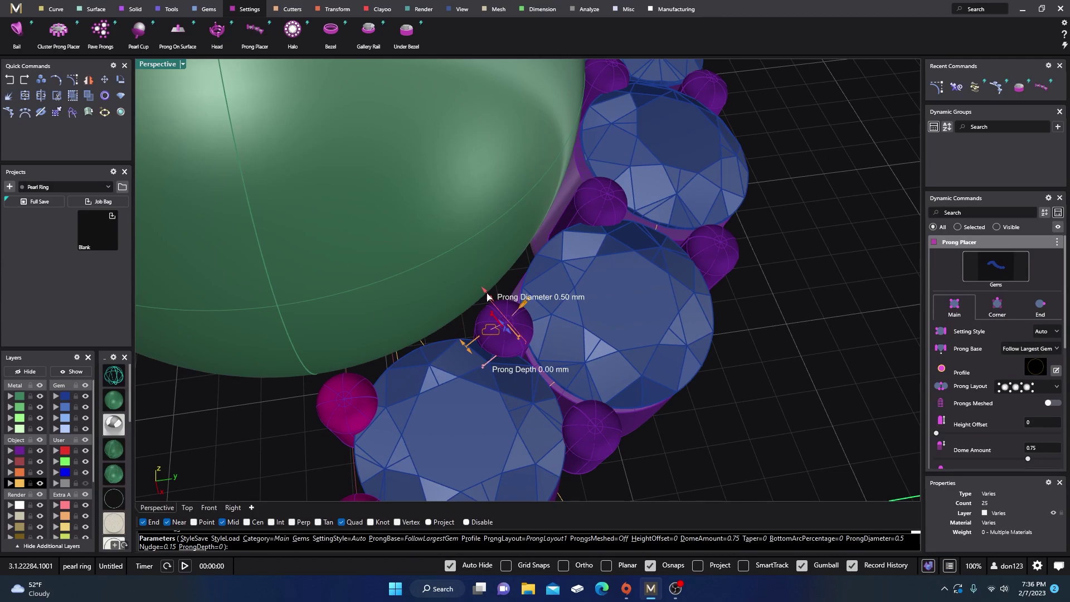
{"action": "left_click_drag", "start_coordinate": [483, 291], "coordinate": [476, 287]}
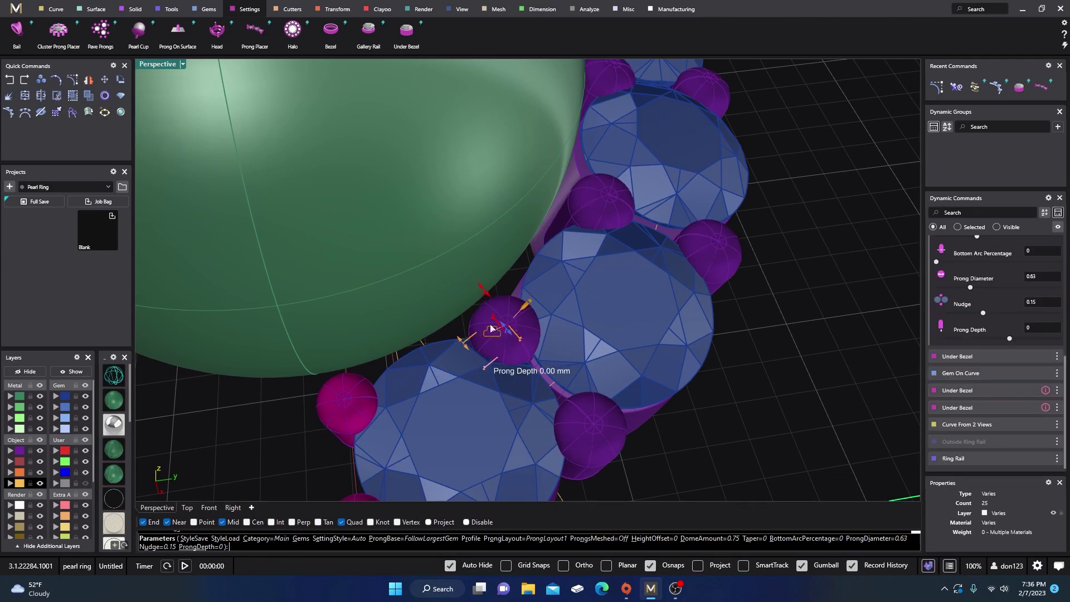
Step: Raise the prongs above the diamonds to a height offset of about 0.43 mm
{"action": "scroll", "coordinate": [491, 348], "scroll_direction": "down", "scroll_amount": 5}
{"action": "right_click_drag", "start_coordinate": [620, 396], "coordinate": [433, 299]}
{"action": "scroll", "coordinate": [398, 228], "scroll_direction": "up", "scroll_amount": 6}
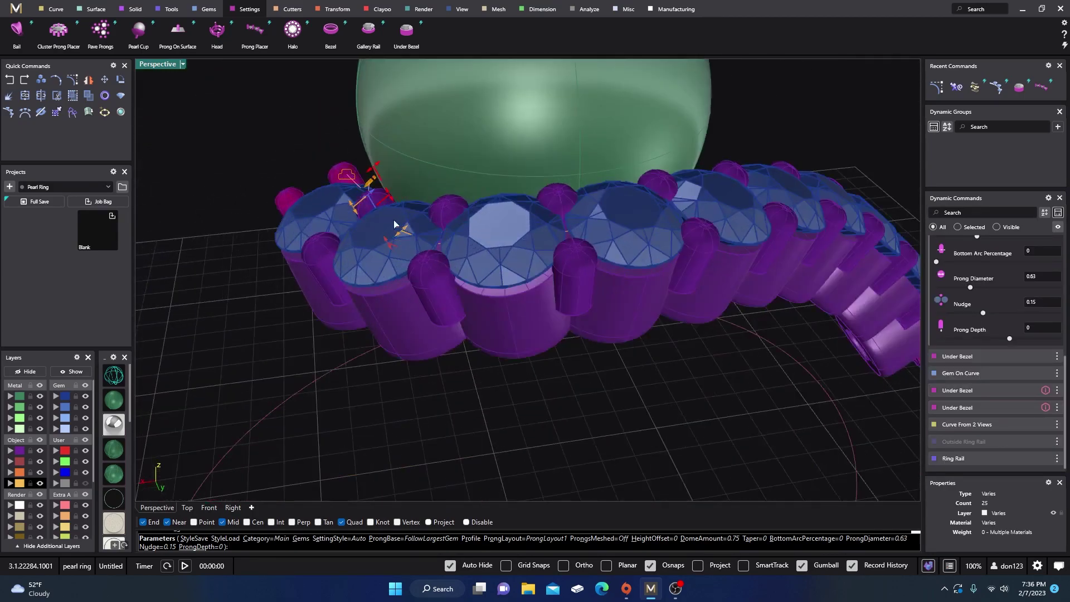
{"action": "left_click_drag", "start_coordinate": [346, 201], "coordinate": [341, 186]}
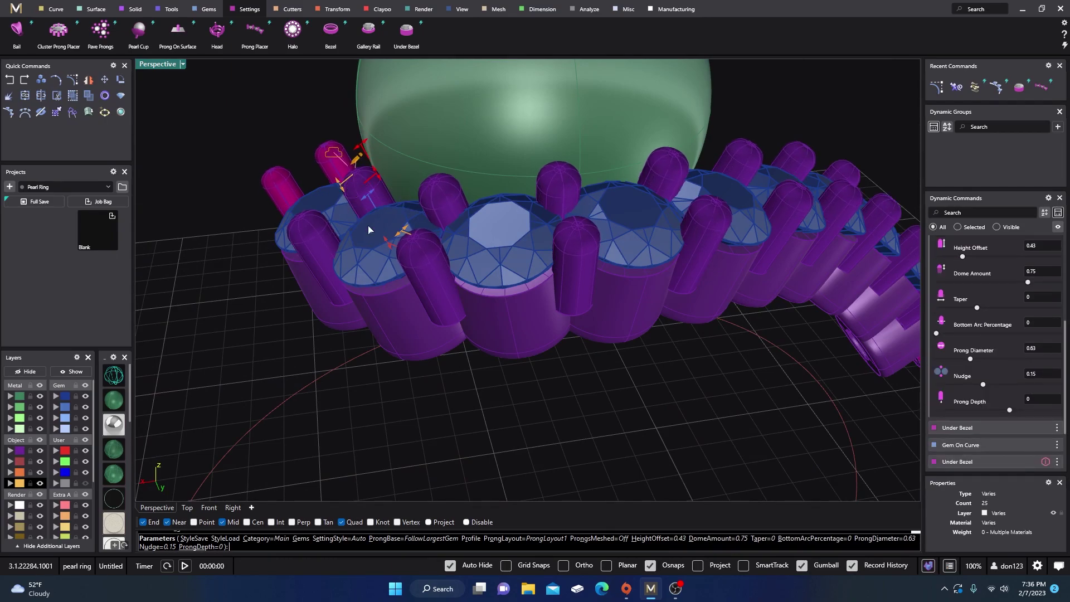
Step: Set the diameter of the end prongs to 0.63 mm
{"action": "scroll", "coordinate": [368, 234], "scroll_direction": "down", "scroll_amount": 6}
{"action": "right_click_drag", "start_coordinate": [366, 279], "coordinate": [496, 408]}
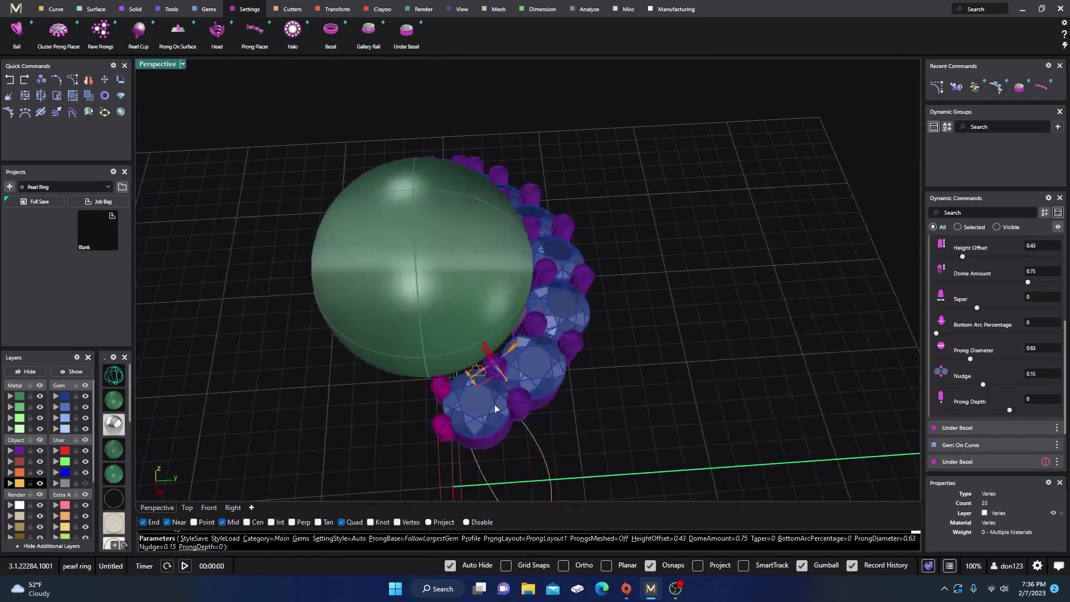
{"action": "scroll", "coordinate": [496, 408], "scroll_direction": "up", "scroll_amount": 3}
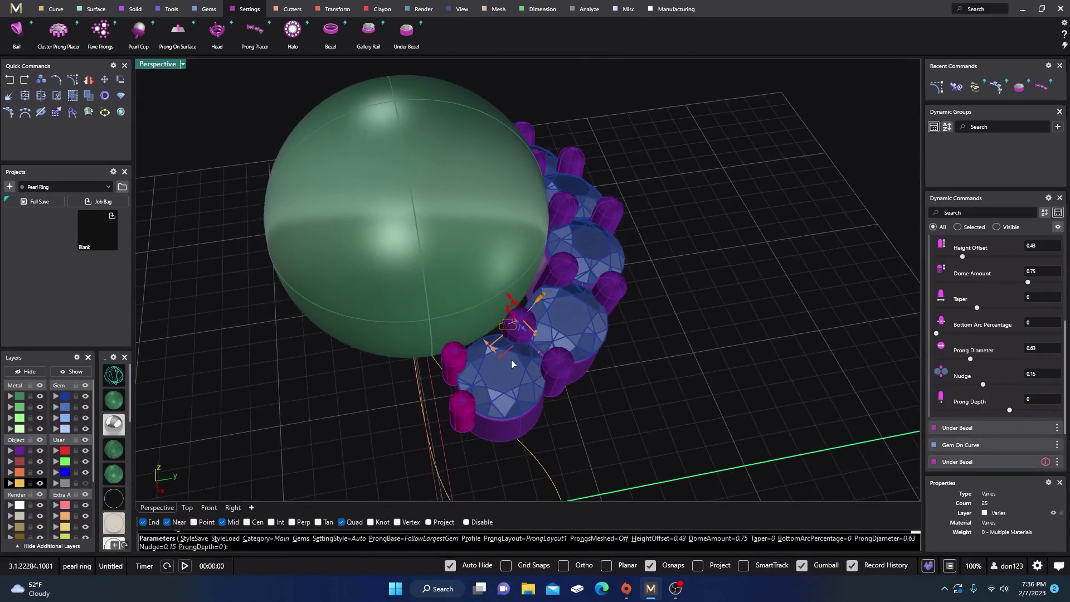
{"action": "scroll", "coordinate": [513, 363], "scroll_direction": "up", "scroll_amount": 4}
{"action": "scroll", "coordinate": [517, 365], "scroll_direction": "up", "scroll_amount": 2}
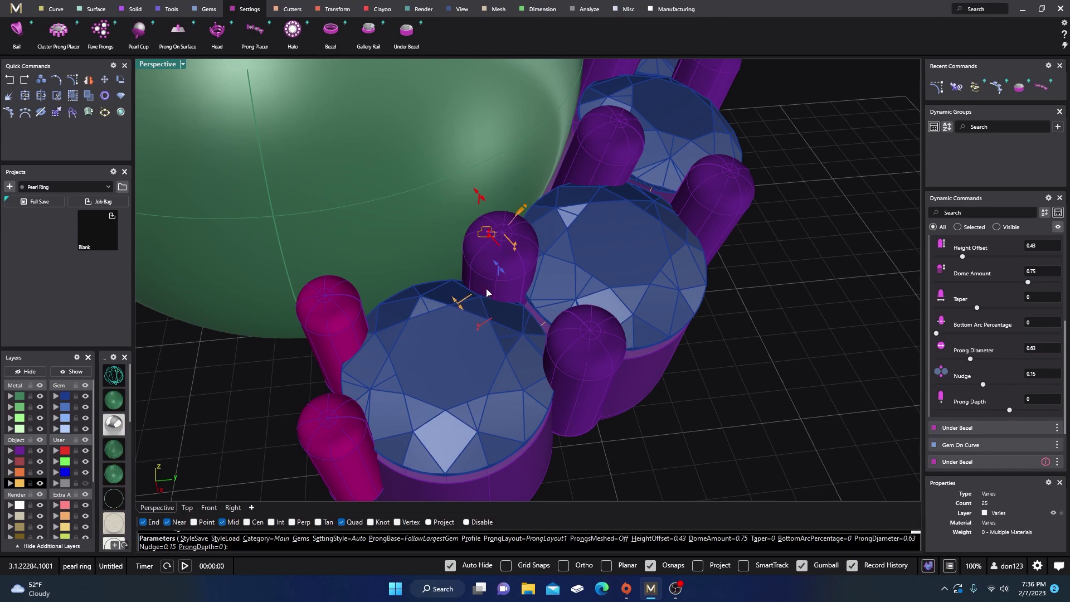
{"action": "scroll", "coordinate": [560, 363], "scroll_direction": "down", "scroll_amount": 5}
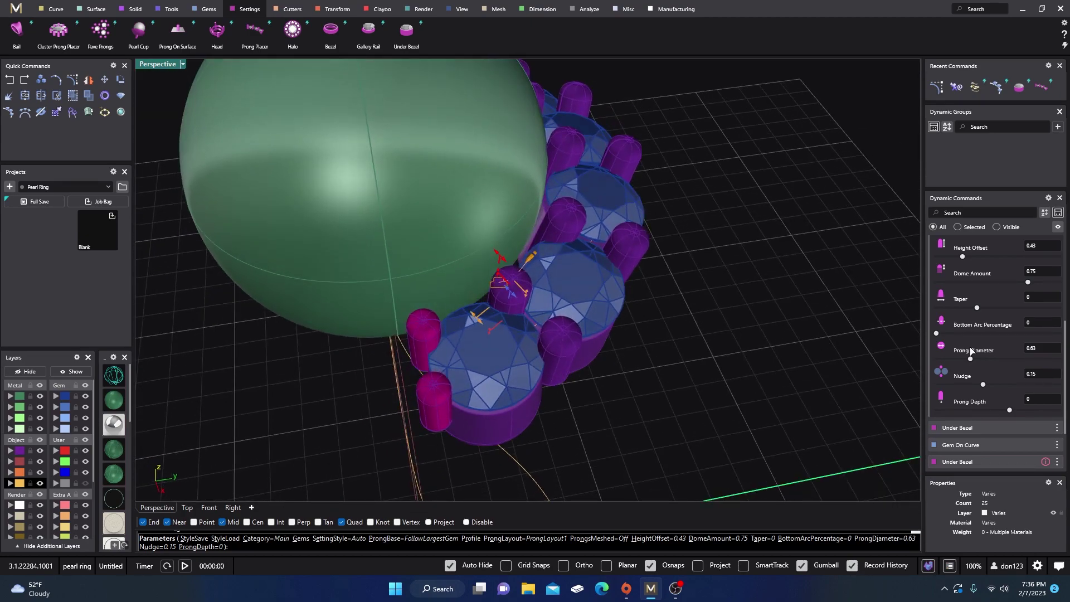
{"action": "scroll", "coordinate": [975, 343], "scroll_direction": "up", "scroll_amount": 5}
{"action": "left_click", "coordinate": [1037, 307]}
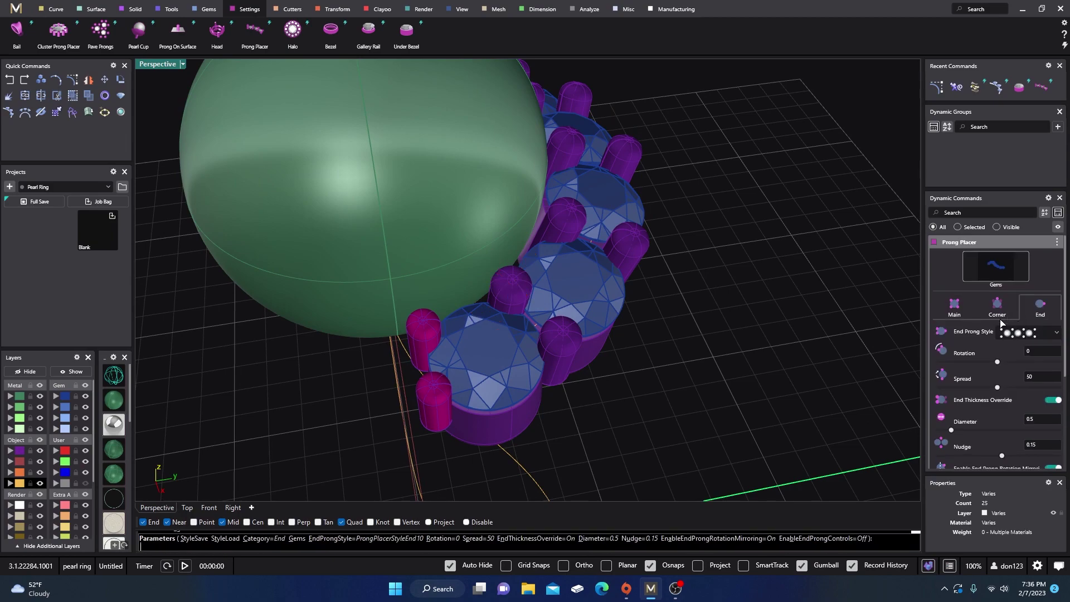
{"action": "scroll", "coordinate": [973, 346], "scroll_direction": "down", "scroll_amount": 5}
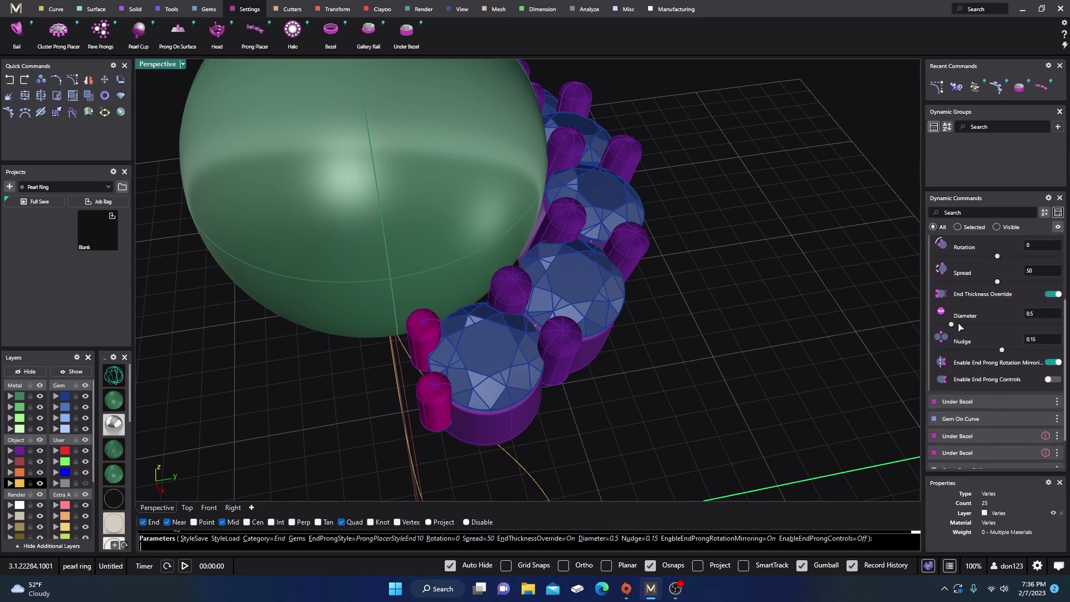
{"action": "left_click", "coordinate": [1030, 313]}
{"action": "key", "text": "Tab"}
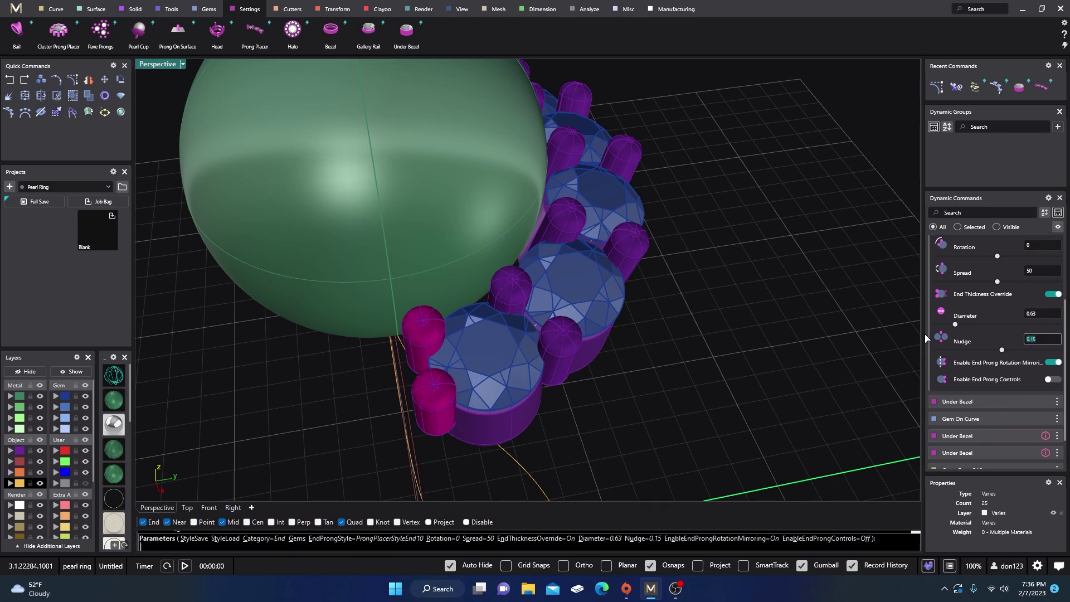
Step: Extend the prongs down past the under bezels to a prong depth of -3
{"action": "right_click_drag", "start_coordinate": [593, 360], "coordinate": [437, 399]}
{"action": "scroll", "coordinate": [511, 410], "scroll_direction": "down", "scroll_amount": 3}
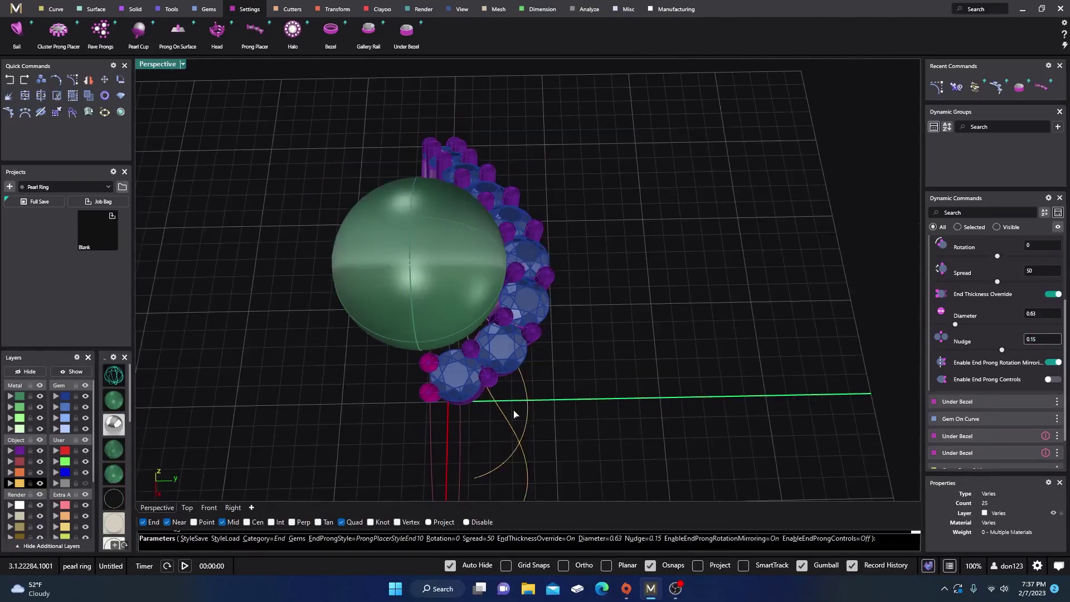
{"action": "right_click_drag", "start_coordinate": [511, 411], "coordinate": [440, 338]}
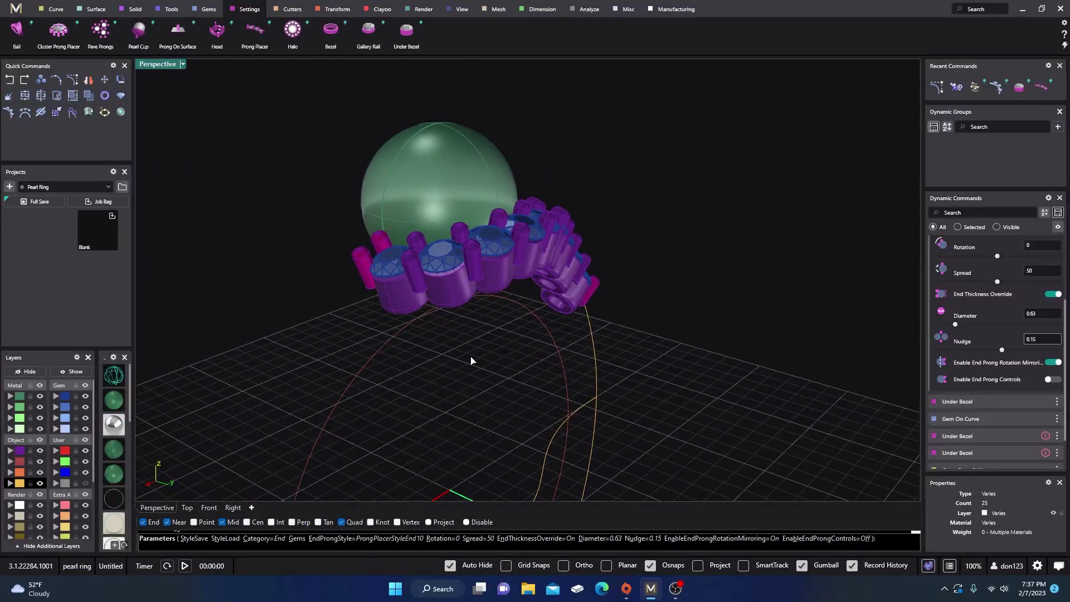
{"action": "right_click_drag", "start_coordinate": [750, 346], "coordinate": [615, 374]}
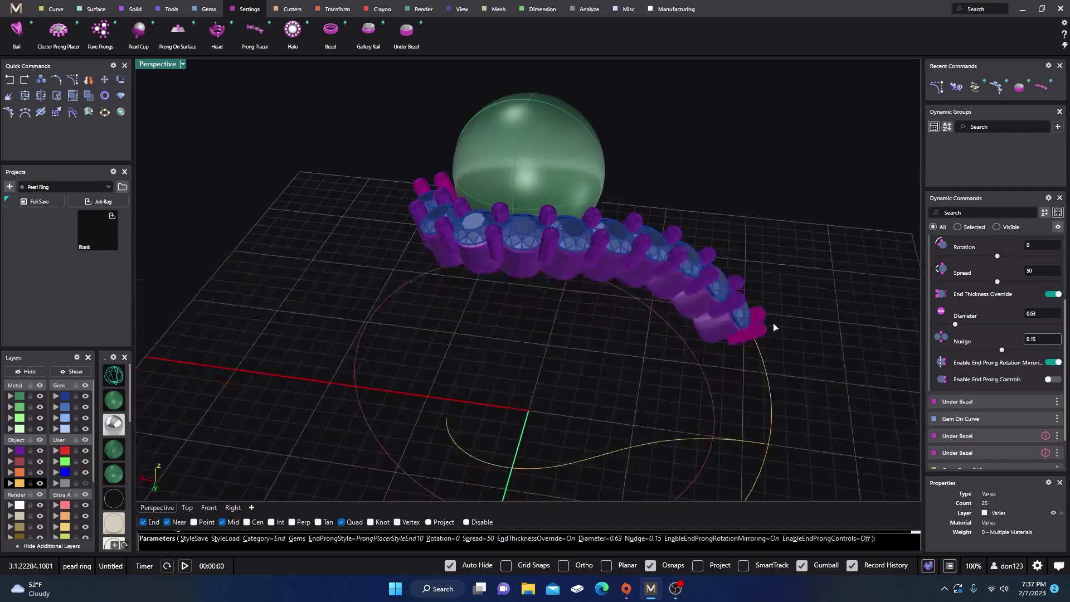
{"action": "scroll", "coordinate": [992, 304], "scroll_direction": "up", "scroll_amount": 3}
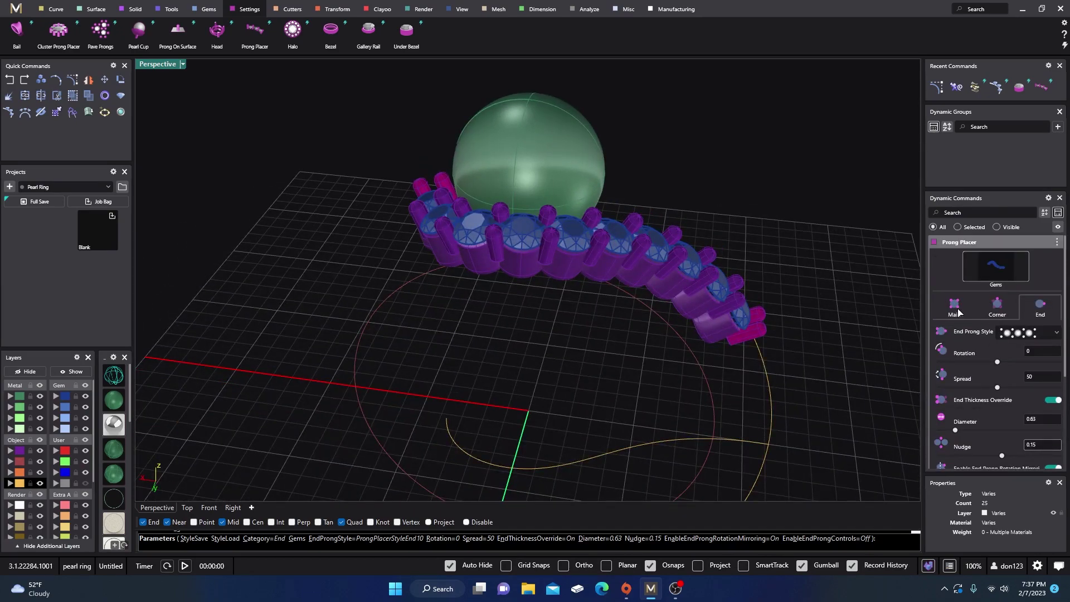
{"action": "left_click", "coordinate": [954, 308]}
{"action": "right_click_drag", "start_coordinate": [580, 347], "coordinate": [654, 304]}
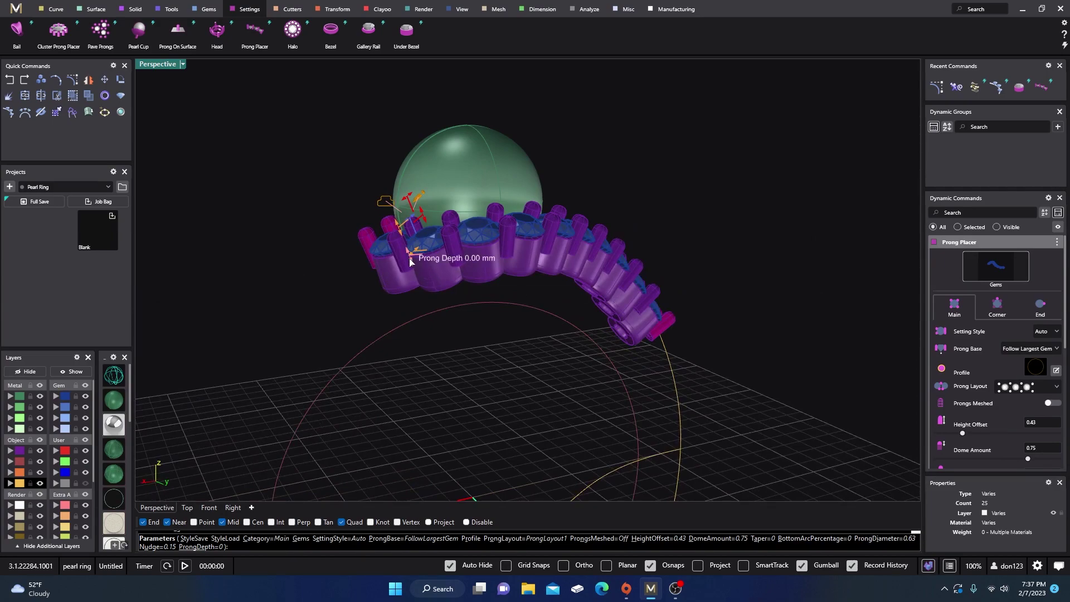
{"action": "left_click_drag", "start_coordinate": [466, 366], "coordinate": [497, 442]}
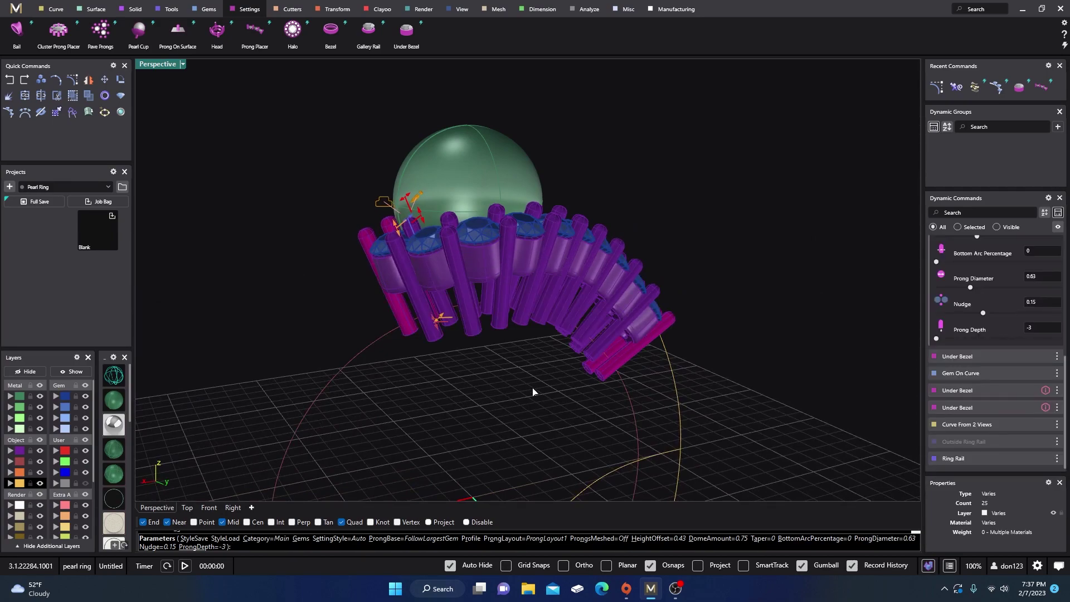
Step: Set the prong depth to -4 and finish the prongs
{"action": "right_click_drag", "start_coordinate": [518, 371], "coordinate": [467, 346]}
{"action": "scroll", "coordinate": [518, 341], "scroll_direction": "up", "scroll_amount": 2}
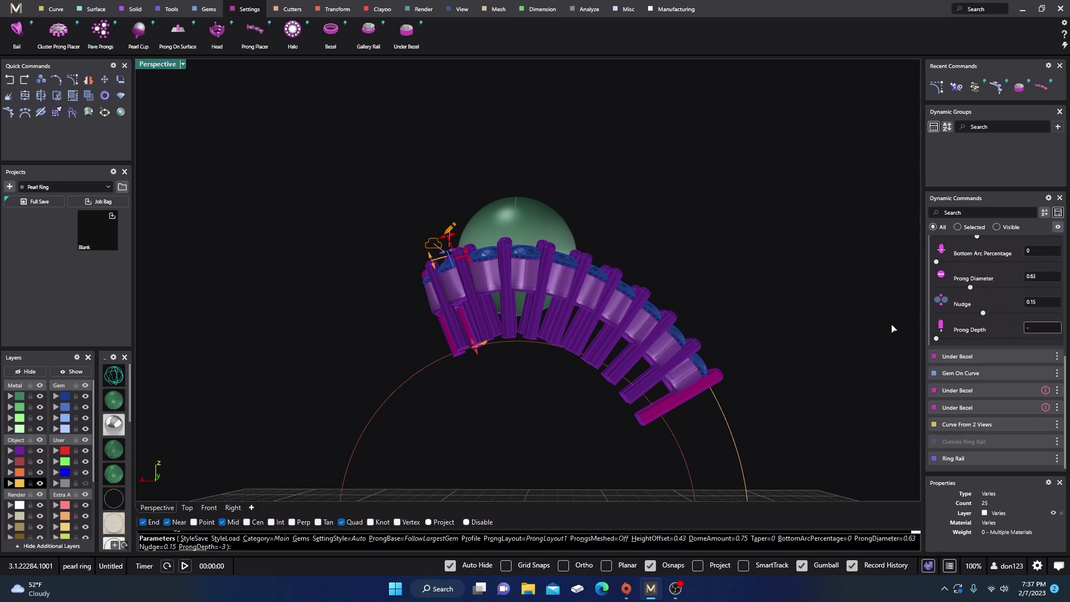
{"action": "key", "text": "Return"}
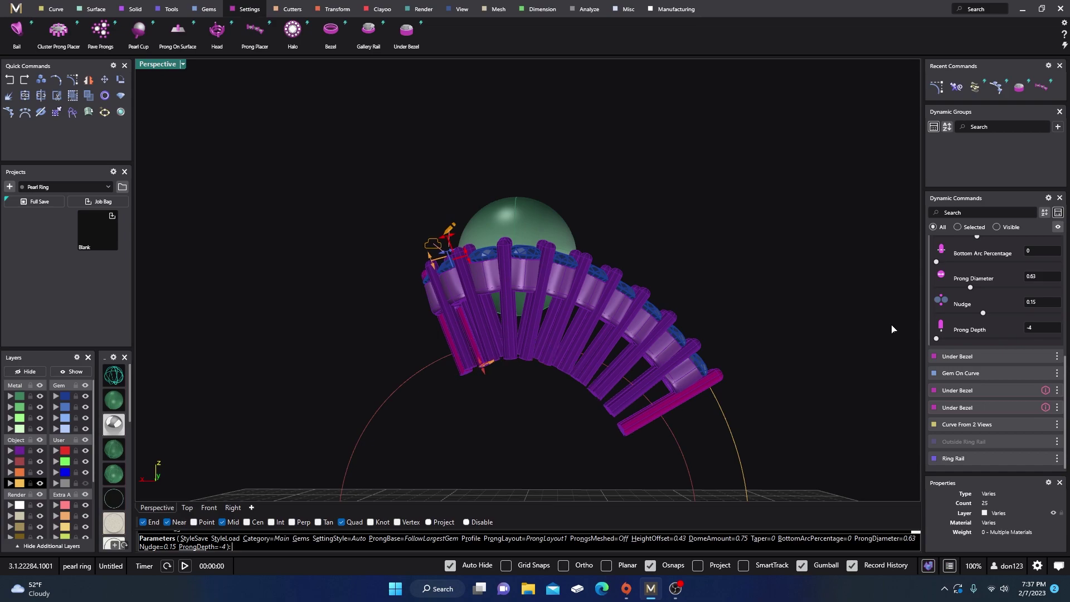
{"action": "right_click_drag", "start_coordinate": [360, 320], "coordinate": [580, 349]}
{"action": "right_click", "coordinate": [463, 362]}
Step: Examine from several angles how the prongs sit against the diamonds, under bezels and pearl
{"action": "scroll", "coordinate": [510, 266], "scroll_direction": "up", "scroll_amount": 6}
{"action": "scroll", "coordinate": [506, 290], "scroll_direction": "down", "scroll_amount": 5}
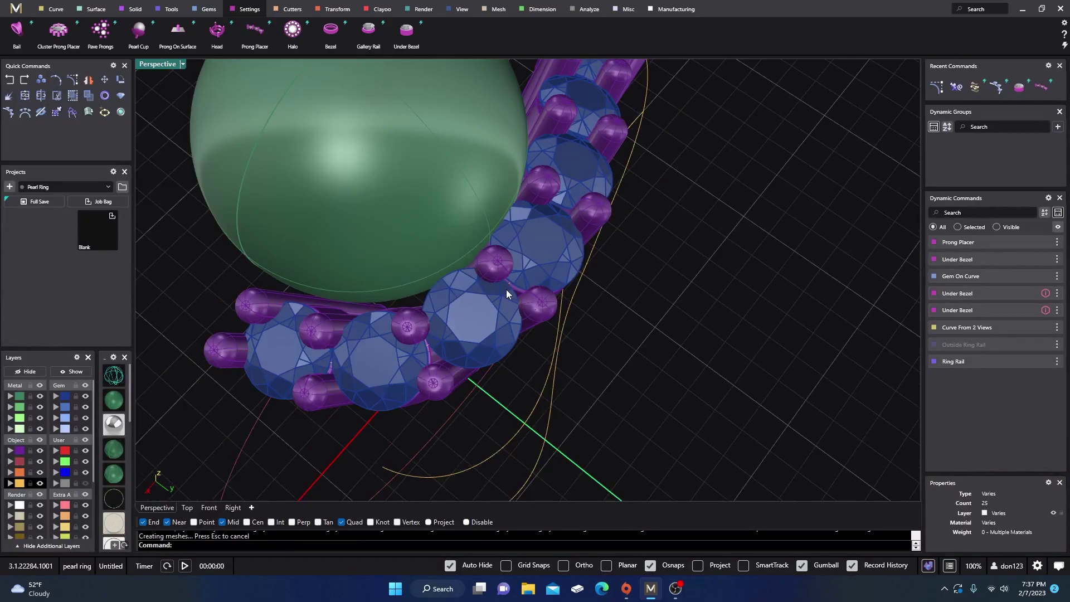
{"action": "right_click_drag", "start_coordinate": [507, 289], "coordinate": [436, 346]}
{"action": "scroll", "coordinate": [479, 268], "scroll_direction": "up", "scroll_amount": 4}
{"action": "scroll", "coordinate": [417, 293], "scroll_direction": "down", "scroll_amount": 5}
{"action": "scroll", "coordinate": [431, 347], "scroll_direction": "up", "scroll_amount": 6}
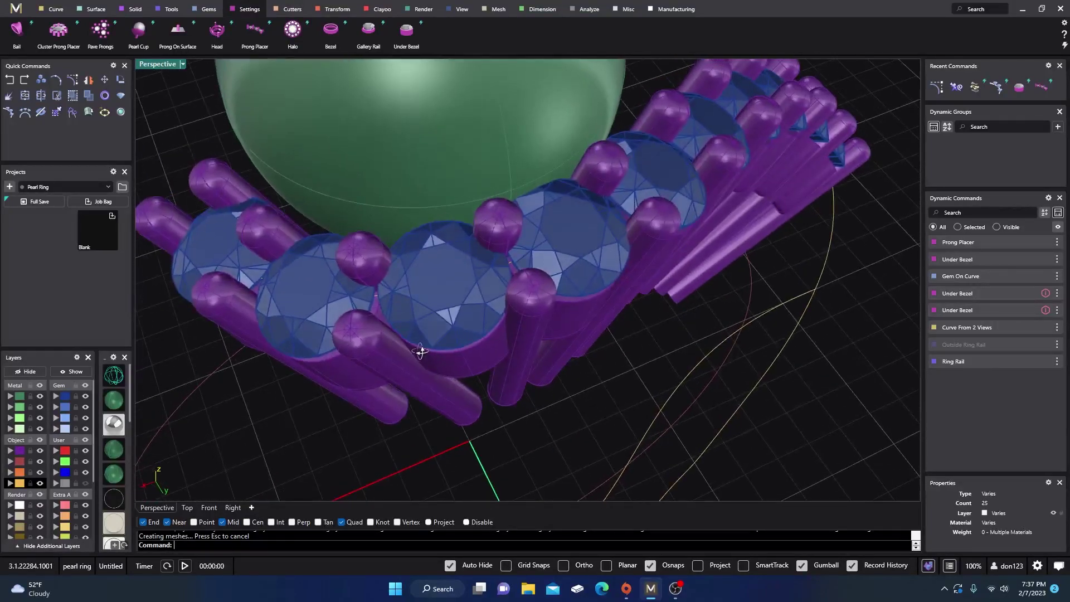
{"action": "scroll", "coordinate": [393, 334], "scroll_direction": "up", "scroll_amount": 3}
{"action": "scroll", "coordinate": [451, 331], "scroll_direction": "down", "scroll_amount": 8}
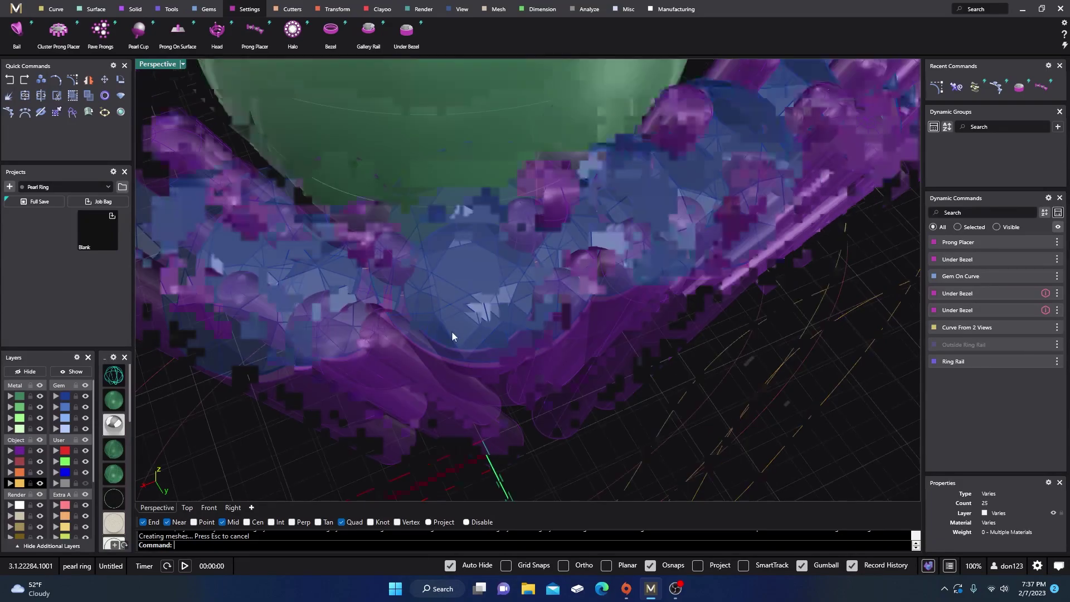
{"action": "right_click_drag", "start_coordinate": [452, 330], "coordinate": [512, 335]}
{"action": "scroll", "coordinate": [467, 376], "scroll_direction": "down", "scroll_amount": 6}
{"action": "right_click_drag", "start_coordinate": [466, 376], "coordinate": [480, 325]}
{"action": "scroll", "coordinate": [469, 302], "scroll_direction": "up", "scroll_amount": 3}
{"action": "scroll", "coordinate": [463, 300], "scroll_direction": "down", "scroll_amount": 3}
{"action": "scroll", "coordinate": [480, 326], "scroll_direction": "up", "scroll_amount": 3}
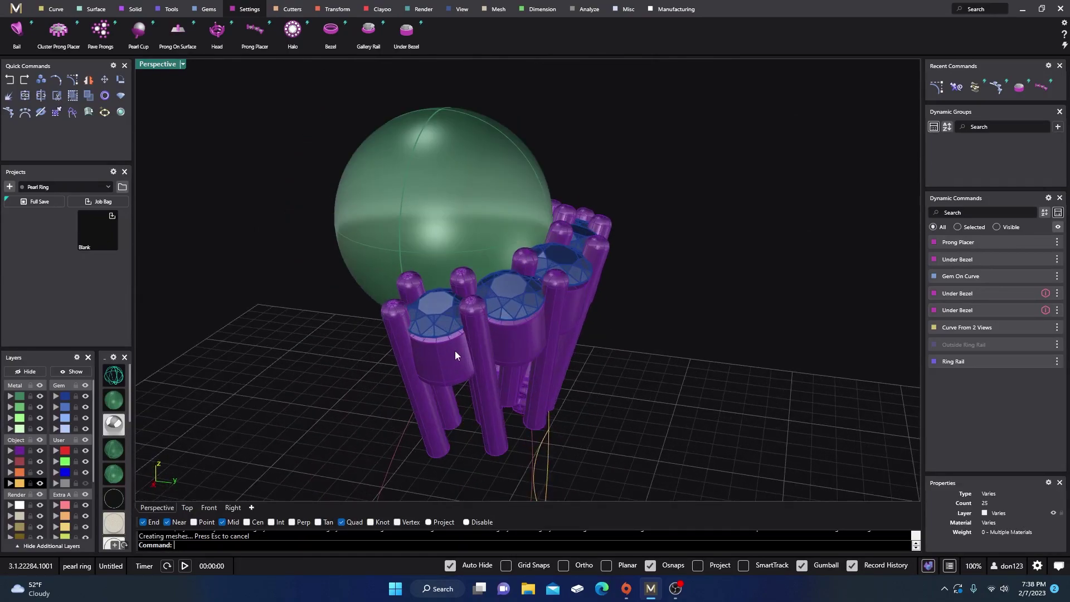
{"action": "right_click_drag", "start_coordinate": [503, 414], "coordinate": [334, 419]}
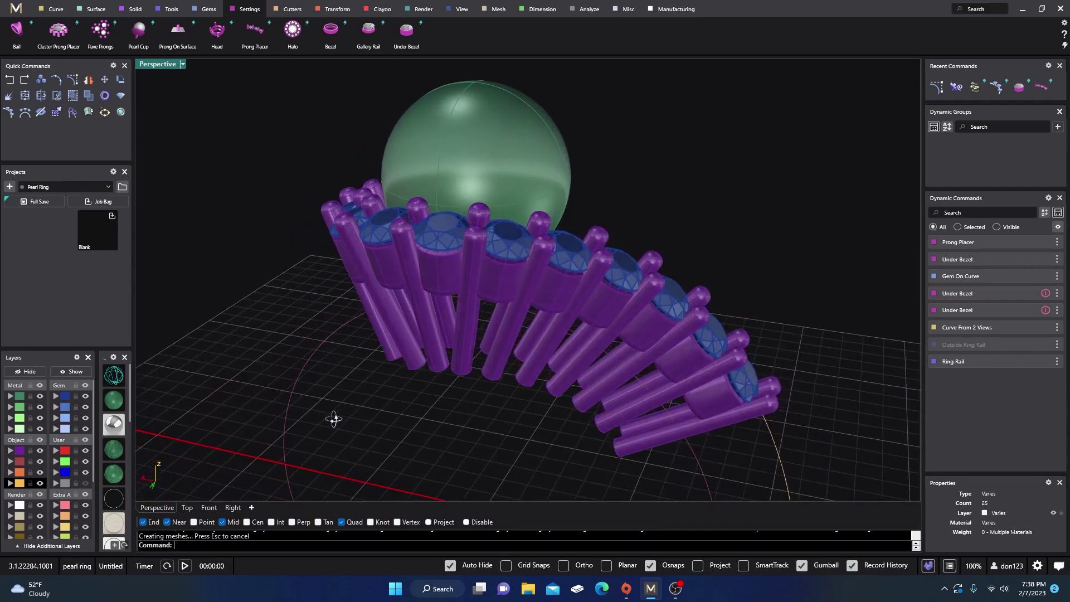
Step: Trim the bottoms of all the prongs to the finger circle with Cut To Ring Rail
{"action": "double_click", "coordinate": [146, 64]}
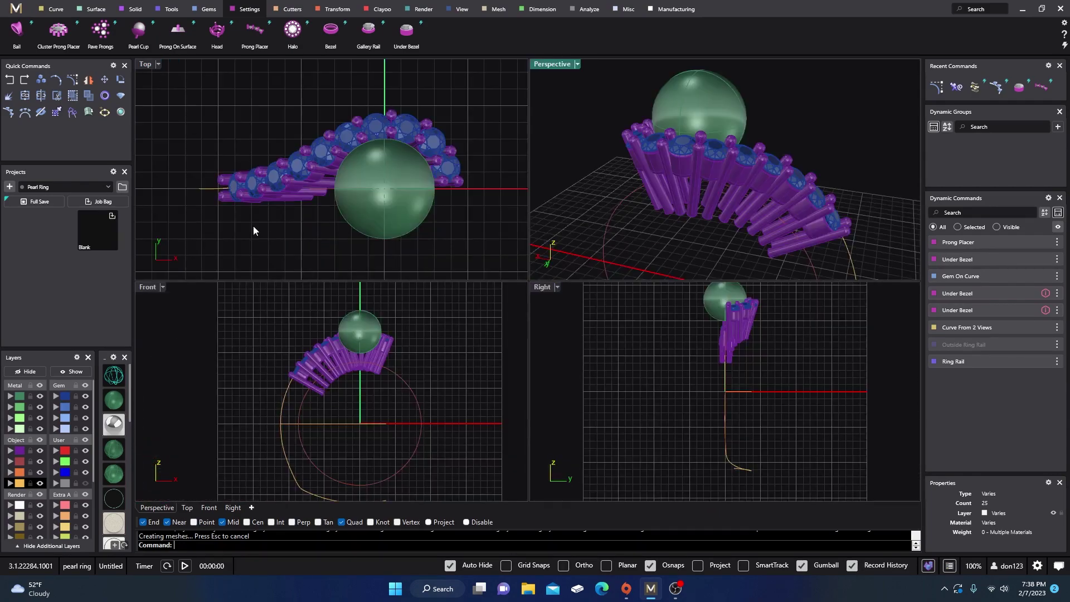
{"action": "scroll", "coordinate": [326, 389], "scroll_direction": "up", "scroll_amount": 3}
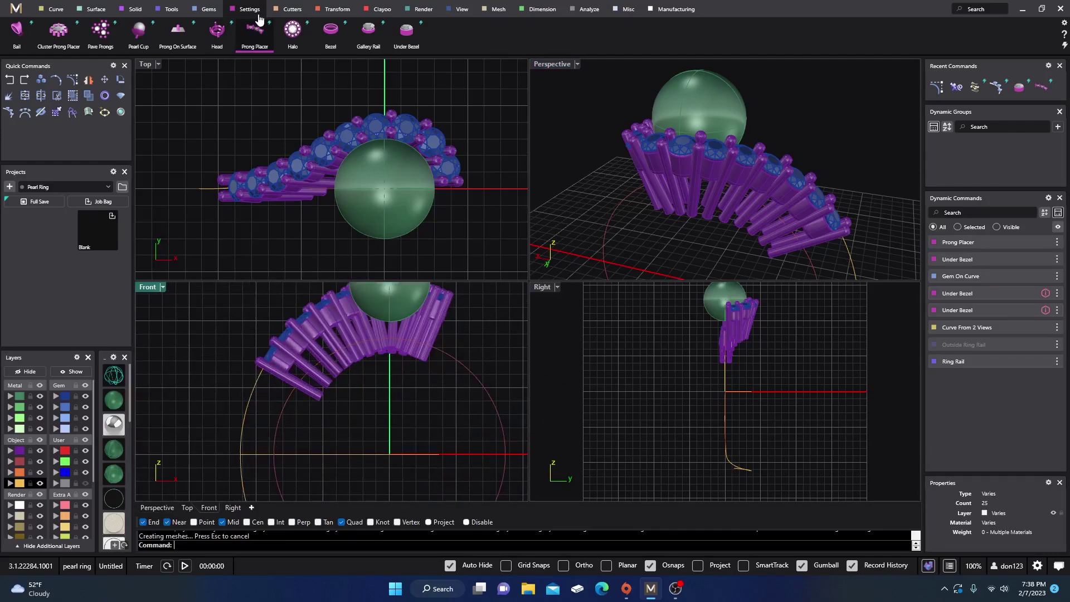
{"action": "left_click", "coordinate": [339, 13]}
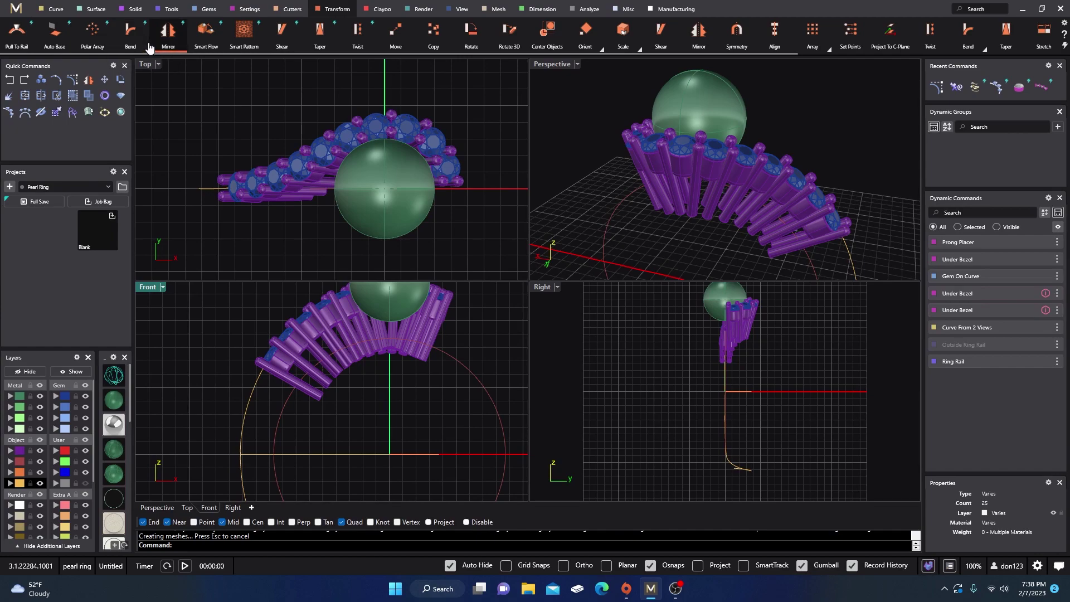
{"action": "left_click", "coordinate": [289, 13]}
{"action": "left_click", "coordinate": [17, 31]}
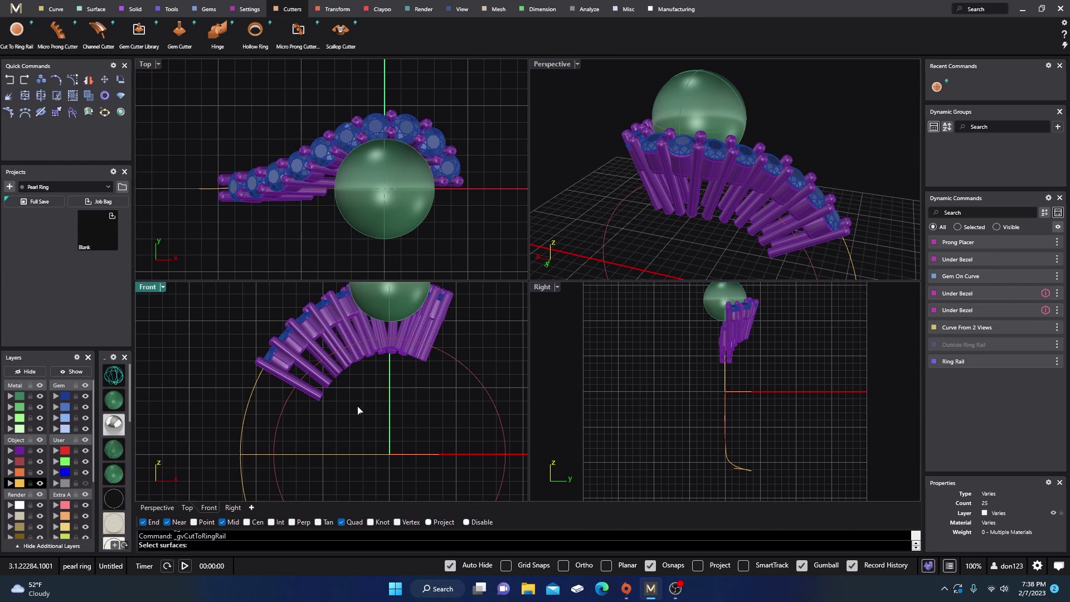
{"action": "left_click", "coordinate": [344, 371]}
{"action": "key", "text": "Return"}
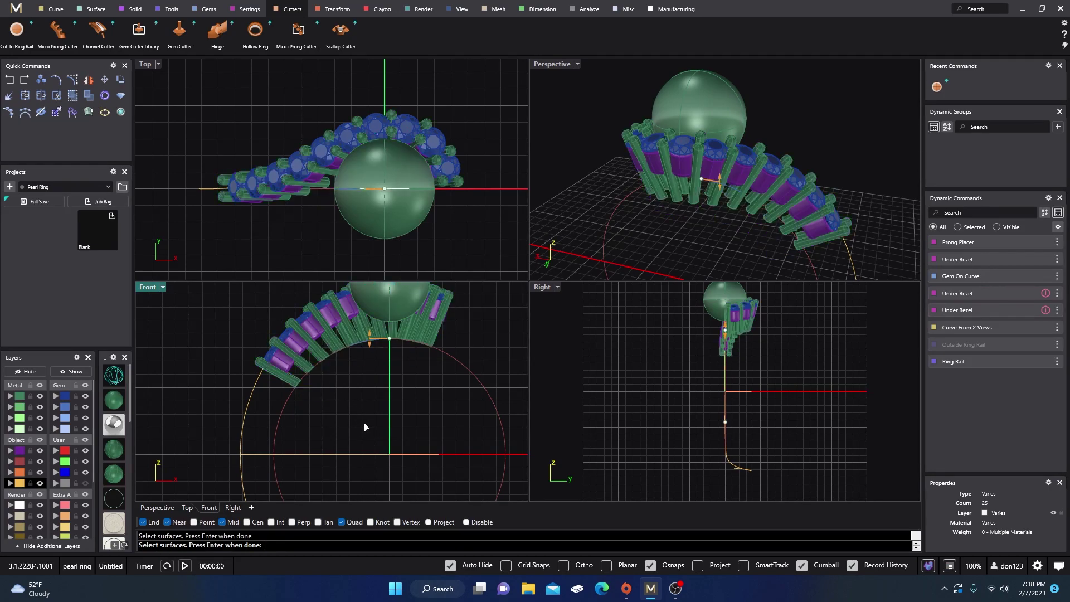
{"action": "key", "text": "Return"}
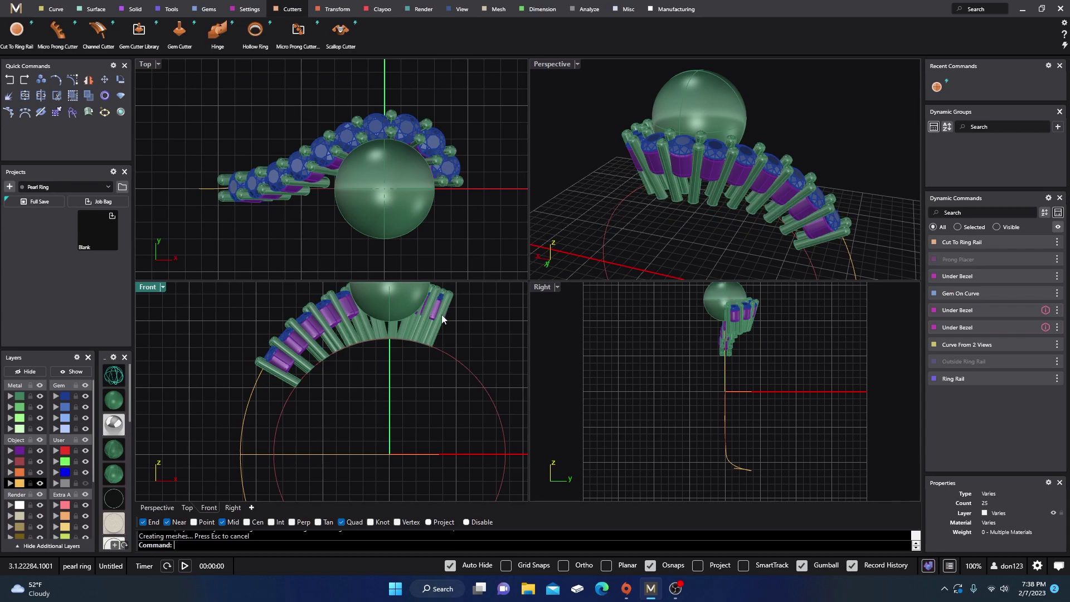
Step: Turn on the control points of the flat bypass curve that drives the diamond layout
{"action": "double_click", "coordinate": [550, 64]}
{"action": "right_click_drag", "start_coordinate": [487, 437], "coordinate": [529, 406]}
{"action": "scroll", "coordinate": [514, 400], "scroll_direction": "down", "scroll_amount": 4}
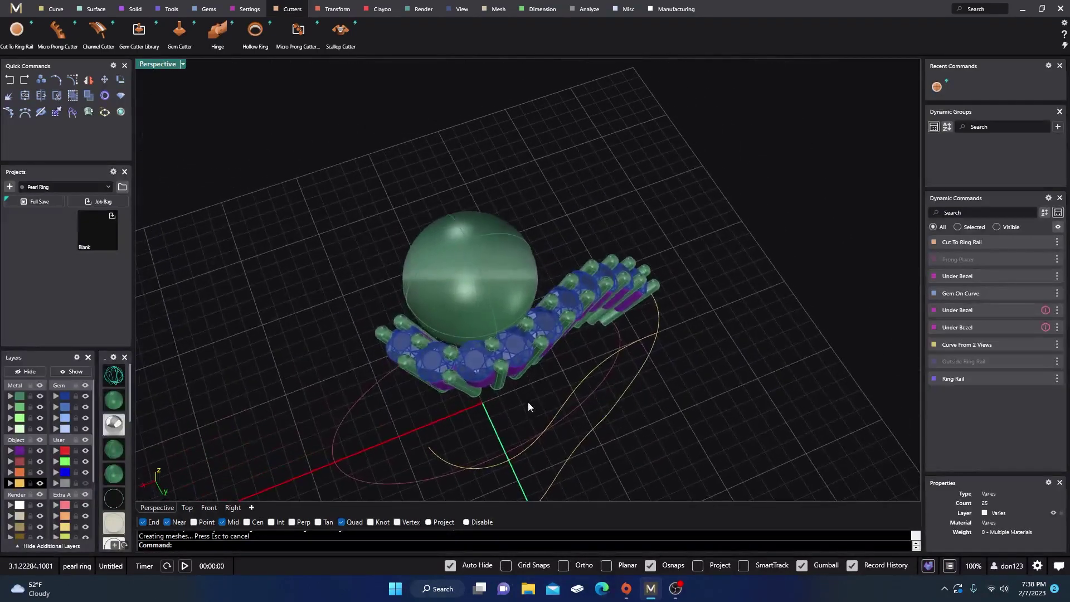
{"action": "left_click", "coordinate": [511, 458]}
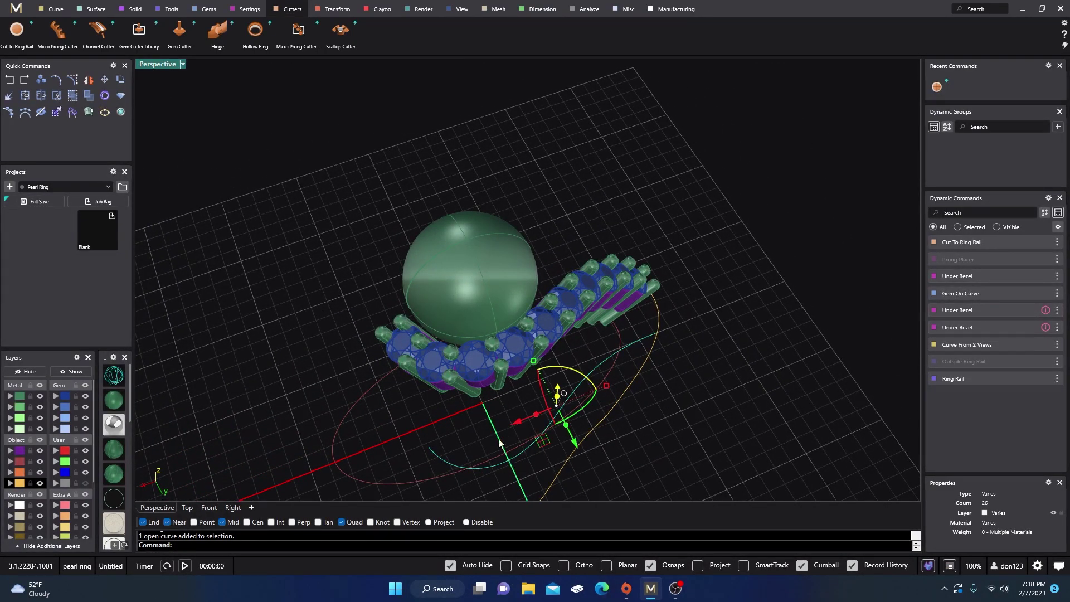
{"action": "double_click", "coordinate": [154, 66]}
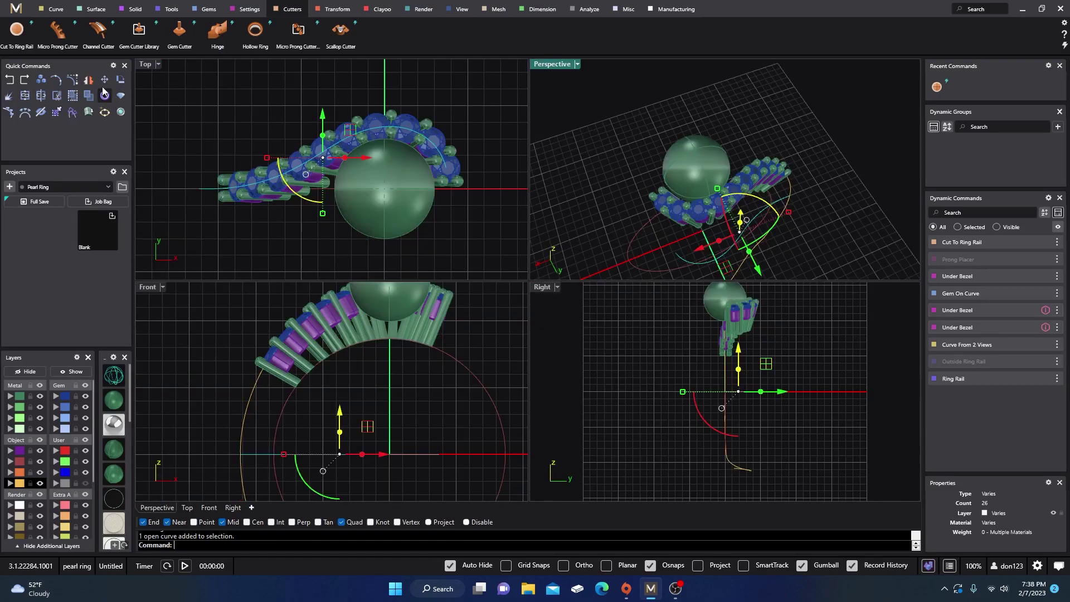
{"action": "left_click", "coordinate": [74, 81]}
{"action": "scroll", "coordinate": [315, 134], "scroll_direction": "up", "scroll_amount": 3}
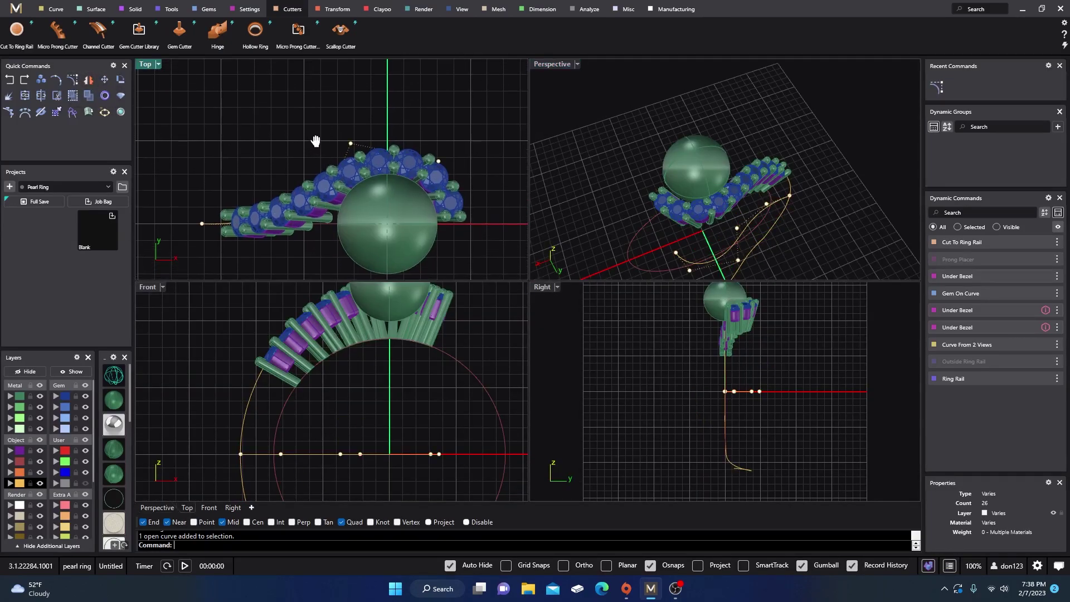
Step: Shift the curve's outermost control point slightly away from the pearl and toward the tail end of the diamond row
{"action": "right_click_drag", "start_coordinate": [615, 217], "coordinate": [604, 241]}
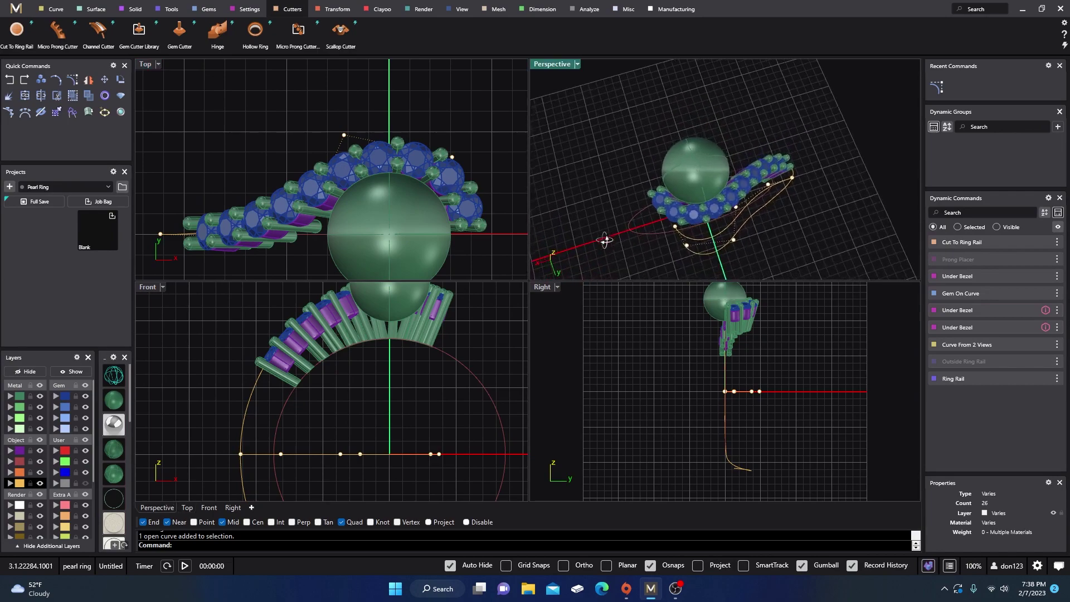
{"action": "scroll", "coordinate": [701, 191], "scroll_direction": "up", "scroll_amount": 5}
{"action": "right_click_drag", "start_coordinate": [709, 196], "coordinate": [686, 196]}
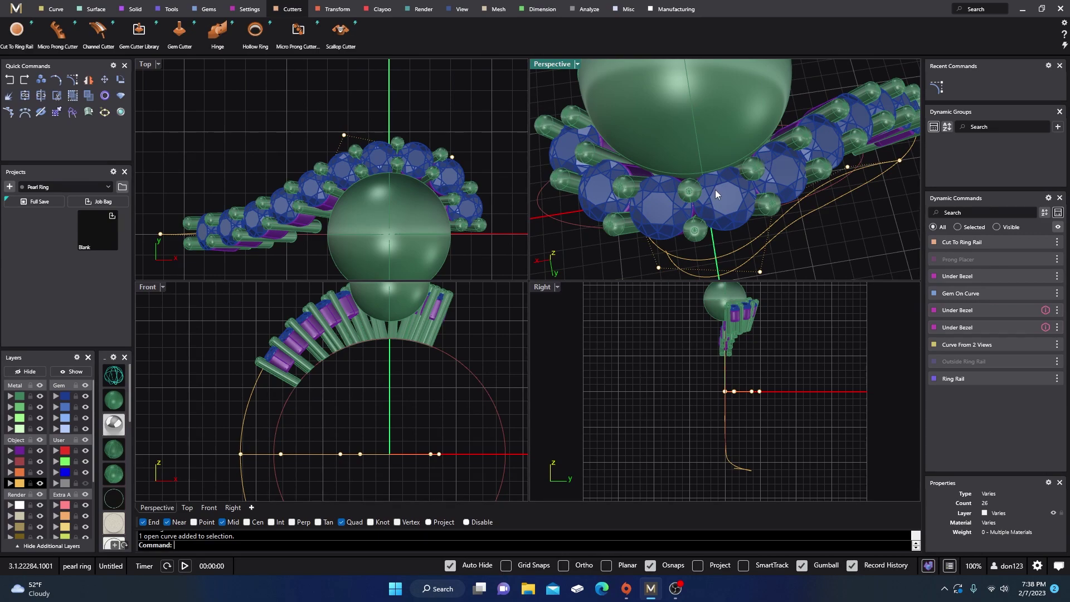
{"action": "right_click_drag", "start_coordinate": [716, 193], "coordinate": [671, 194]}
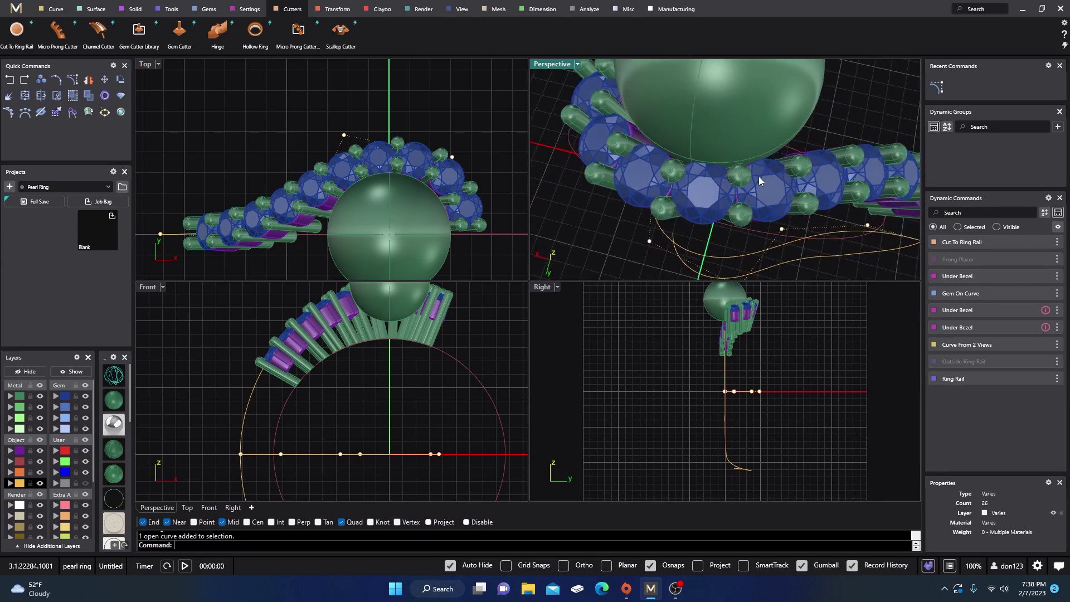
{"action": "right_click_drag", "start_coordinate": [758, 176], "coordinate": [694, 200]}
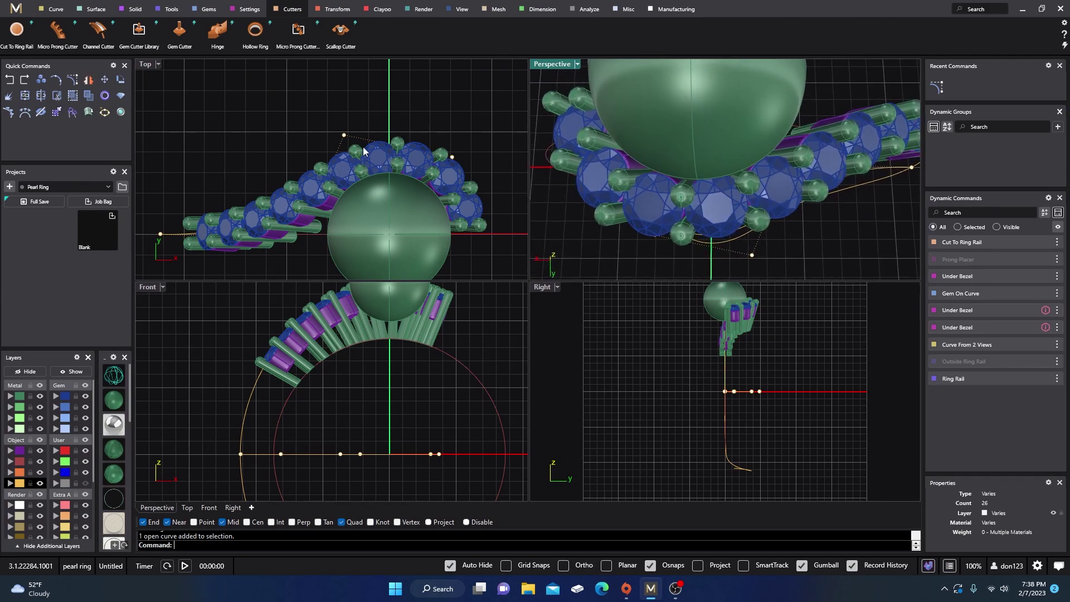
{"action": "left_click", "coordinate": [344, 134]}
{"action": "left_click_drag", "start_coordinate": [371, 108], "coordinate": [368, 104]}
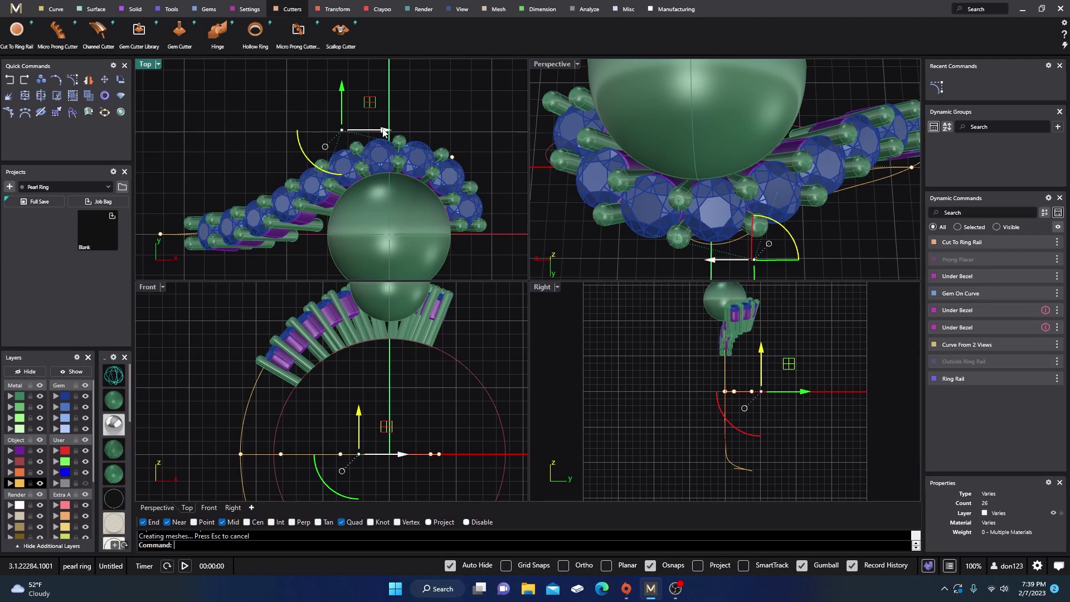
{"action": "left_click_drag", "start_coordinate": [371, 106], "coordinate": [367, 106]}
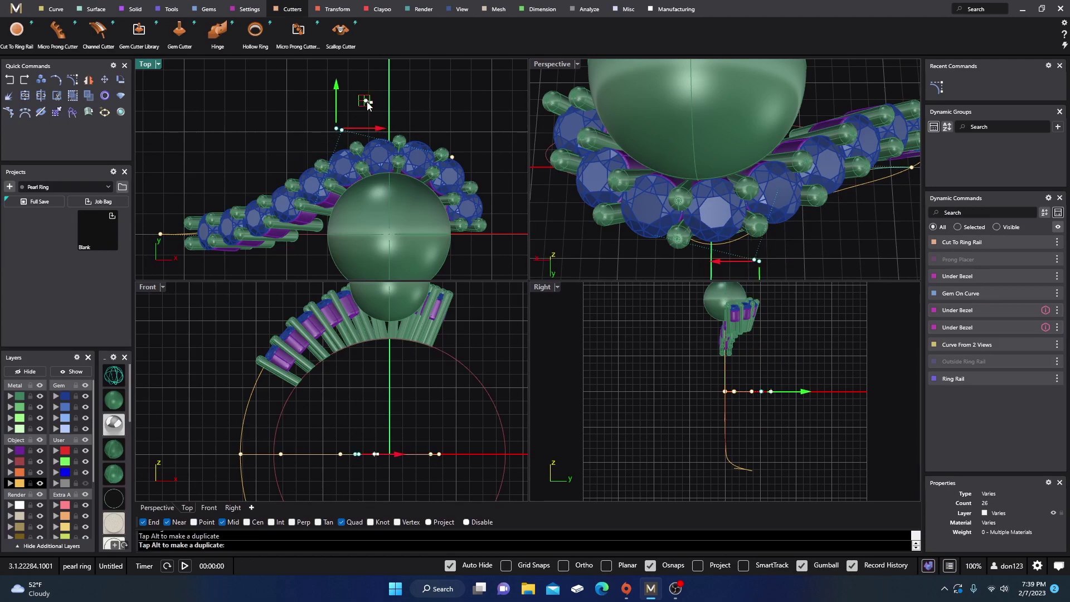
Step: Check the prongs against the pearl from below and move the same control point farther outward from the pearl
{"action": "right_click_drag", "start_coordinate": [602, 211], "coordinate": [670, 195]}
{"action": "scroll", "coordinate": [658, 204], "scroll_direction": "down", "scroll_amount": 8}
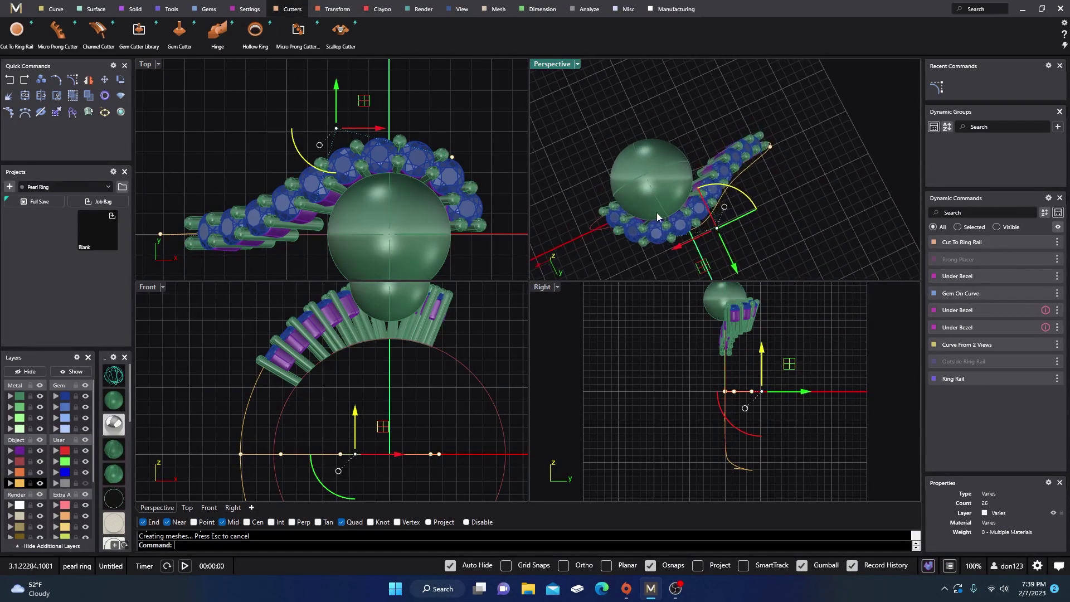
{"action": "scroll", "coordinate": [657, 213], "scroll_direction": "up", "scroll_amount": 5}
{"action": "right_click_drag", "start_coordinate": [640, 206], "coordinate": [760, 118]}
{"action": "scroll", "coordinate": [731, 131], "scroll_direction": "up", "scroll_amount": 5}
{"action": "scroll", "coordinate": [724, 151], "scroll_direction": "up", "scroll_amount": 5}
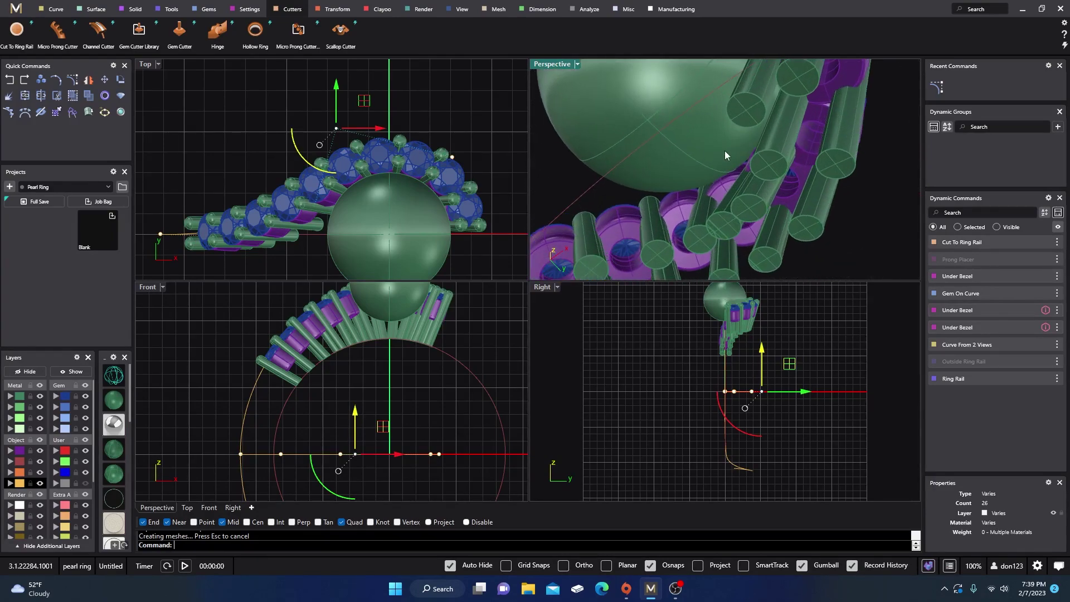
{"action": "scroll", "coordinate": [744, 172], "scroll_direction": "up", "scroll_amount": 2}
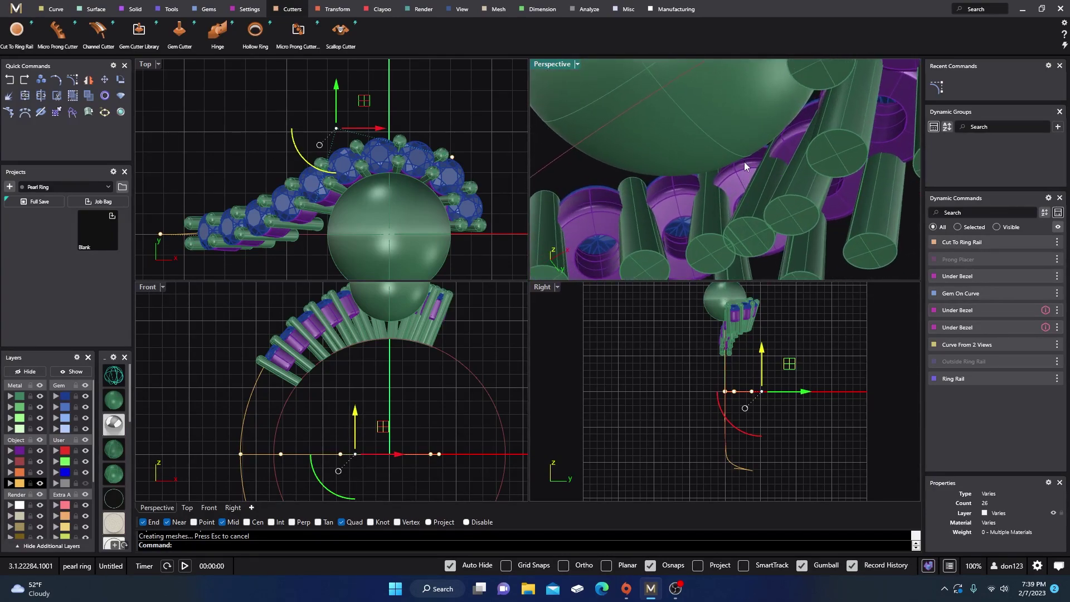
{"action": "right_click_drag", "start_coordinate": [741, 181], "coordinate": [753, 166]}
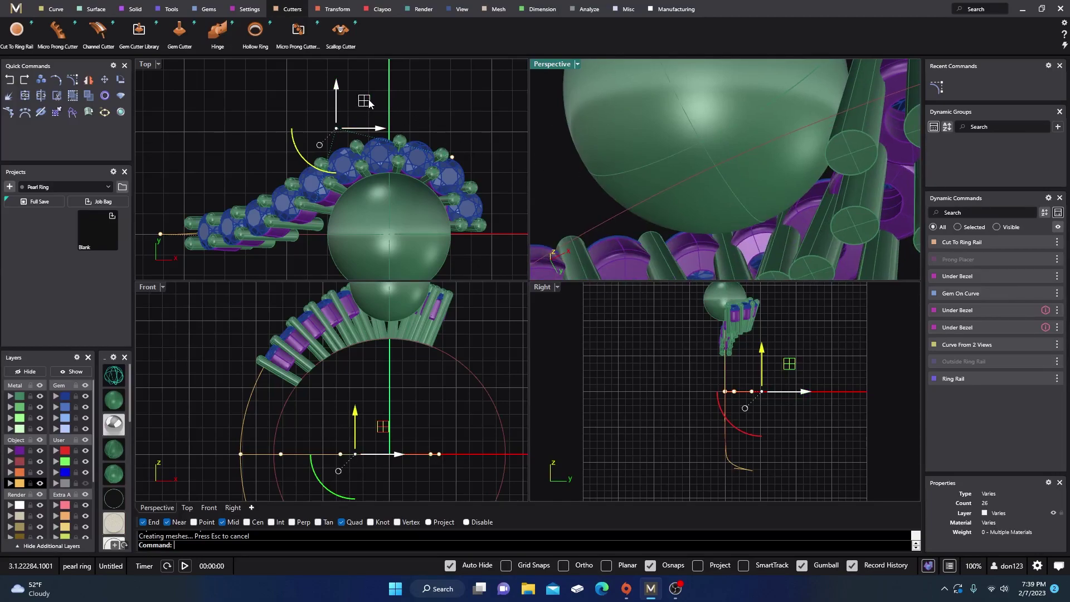
{"action": "left_click_drag", "start_coordinate": [368, 101], "coordinate": [374, 95]}
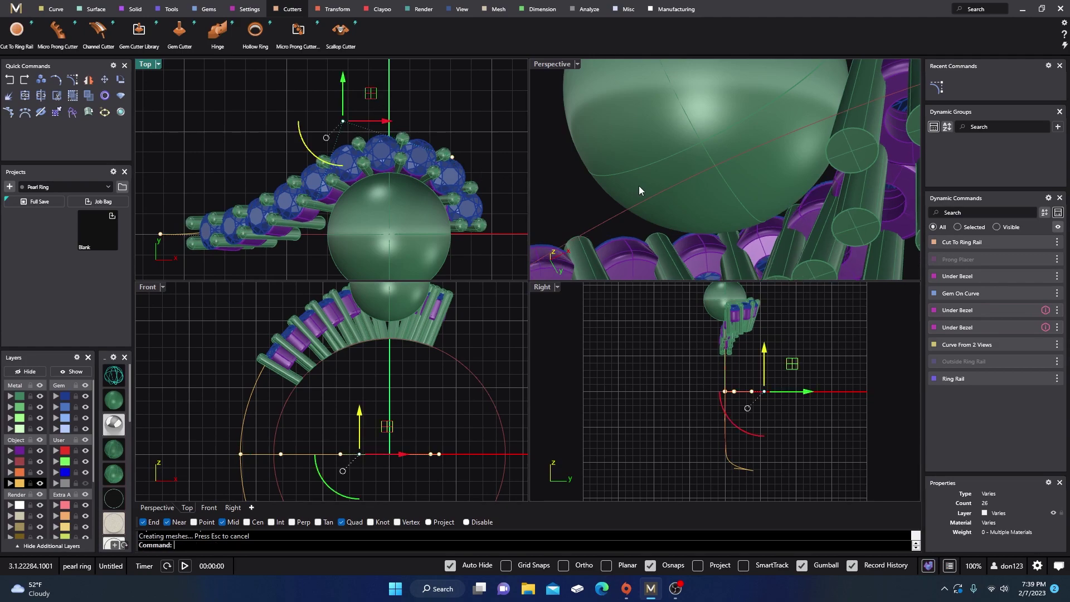
Step: Examine from several angles how the diamonds and prongs clear the pearl, and finish the curve's point editing
{"action": "right_click_drag", "start_coordinate": [639, 186], "coordinate": [680, 223]}
{"action": "scroll", "coordinate": [730, 214], "scroll_direction": "up", "scroll_amount": 6}
{"action": "scroll", "coordinate": [726, 225], "scroll_direction": "down", "scroll_amount": 6}
{"action": "scroll", "coordinate": [725, 217], "scroll_direction": "up", "scroll_amount": 4}
{"action": "scroll", "coordinate": [795, 202], "scroll_direction": "up", "scroll_amount": 3}
{"action": "scroll", "coordinate": [735, 202], "scroll_direction": "down", "scroll_amount": 6}
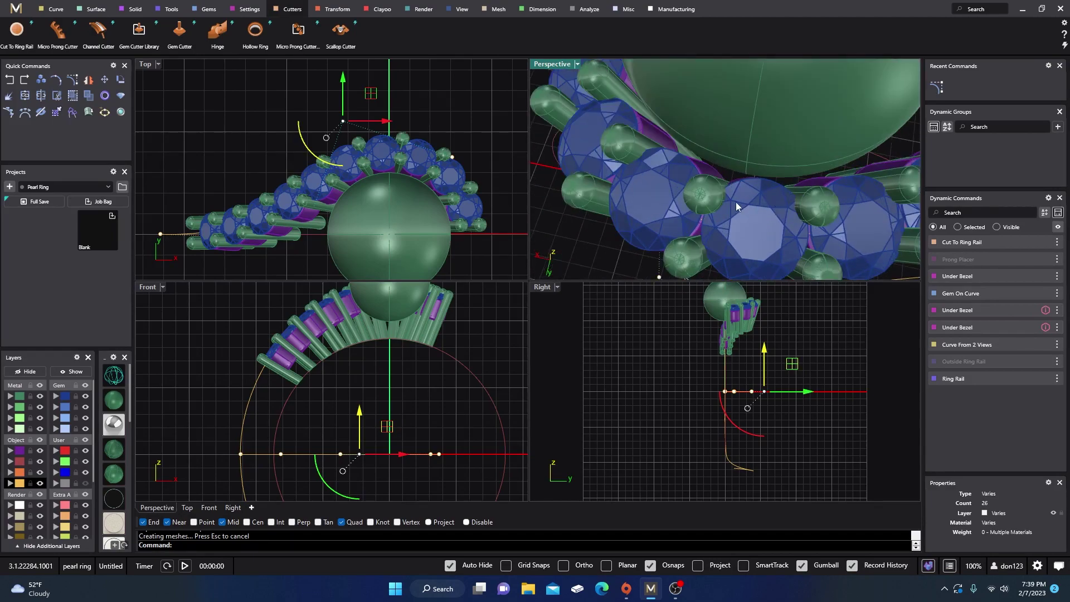
{"action": "right_click_drag", "start_coordinate": [736, 202], "coordinate": [694, 193]}
{"action": "scroll", "coordinate": [676, 208], "scroll_direction": "up", "scroll_amount": 5}
{"action": "scroll", "coordinate": [693, 179], "scroll_direction": "down", "scroll_amount": 6}
{"action": "scroll", "coordinate": [661, 206], "scroll_direction": "up", "scroll_amount": 6}
{"action": "scroll", "coordinate": [681, 194], "scroll_direction": "down", "scroll_amount": 6}
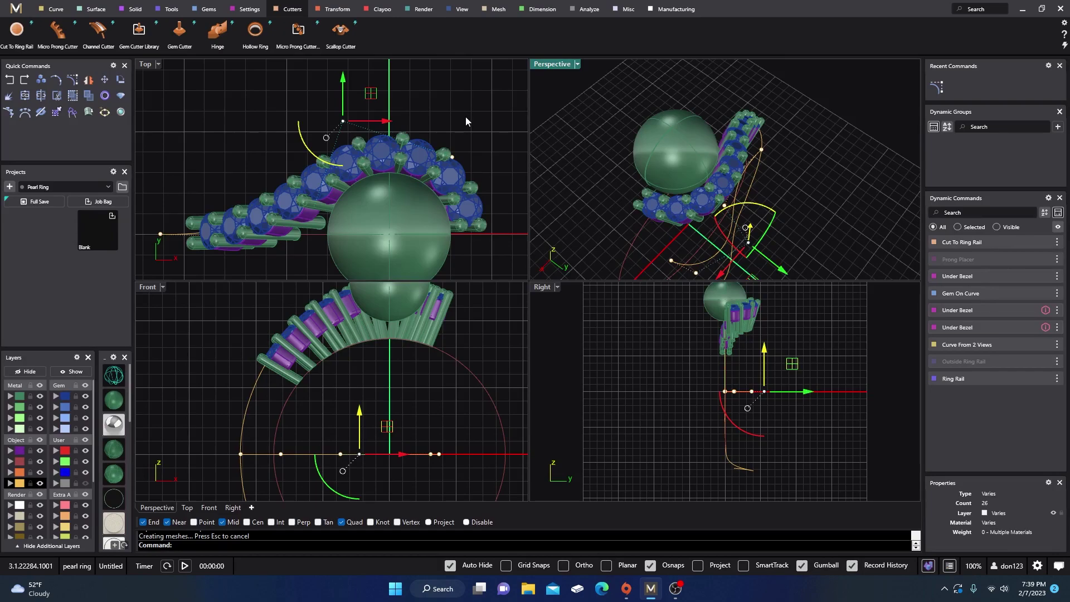
{"action": "key", "text": "Escape"}
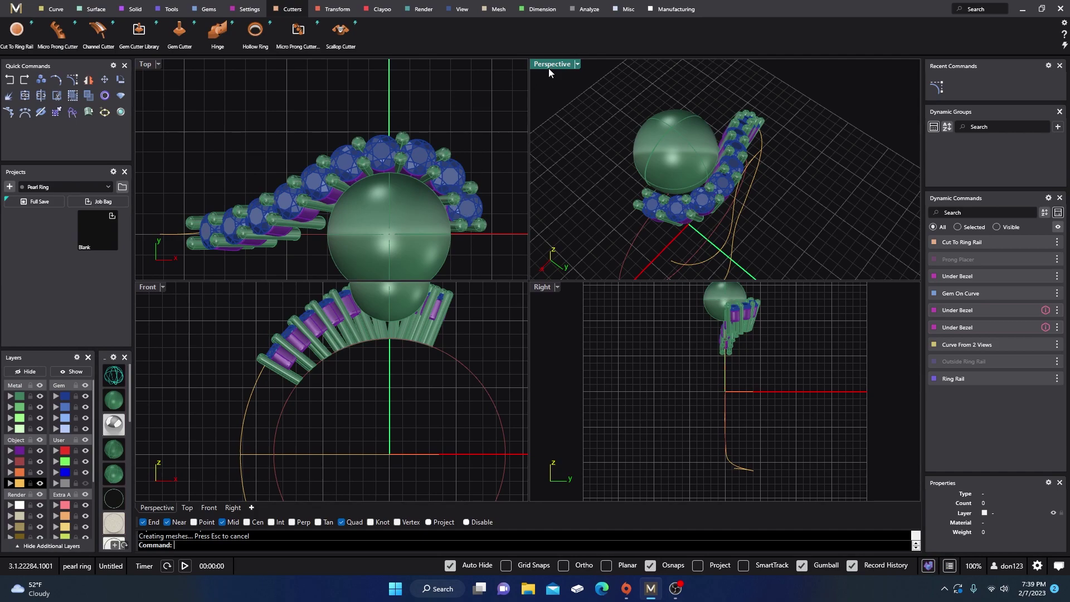
Step: Examine the prongs on the last diamond at the pearl end of the curve from above
{"action": "right_click_drag", "start_coordinate": [431, 170], "coordinate": [360, 159]}
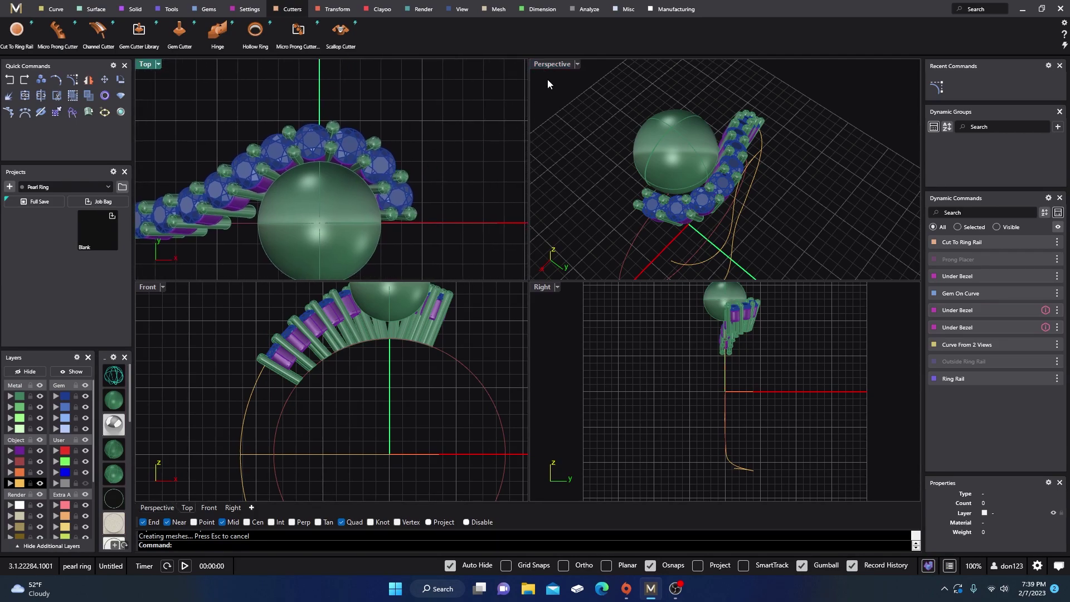
{"action": "double_click", "coordinate": [553, 64]}
{"action": "right_click_drag", "start_coordinate": [424, 345], "coordinate": [522, 300]}
{"action": "scroll", "coordinate": [484, 228], "scroll_direction": "down", "scroll_amount": 9}
{"action": "scroll", "coordinate": [496, 313], "scroll_direction": "up", "scroll_amount": 10}
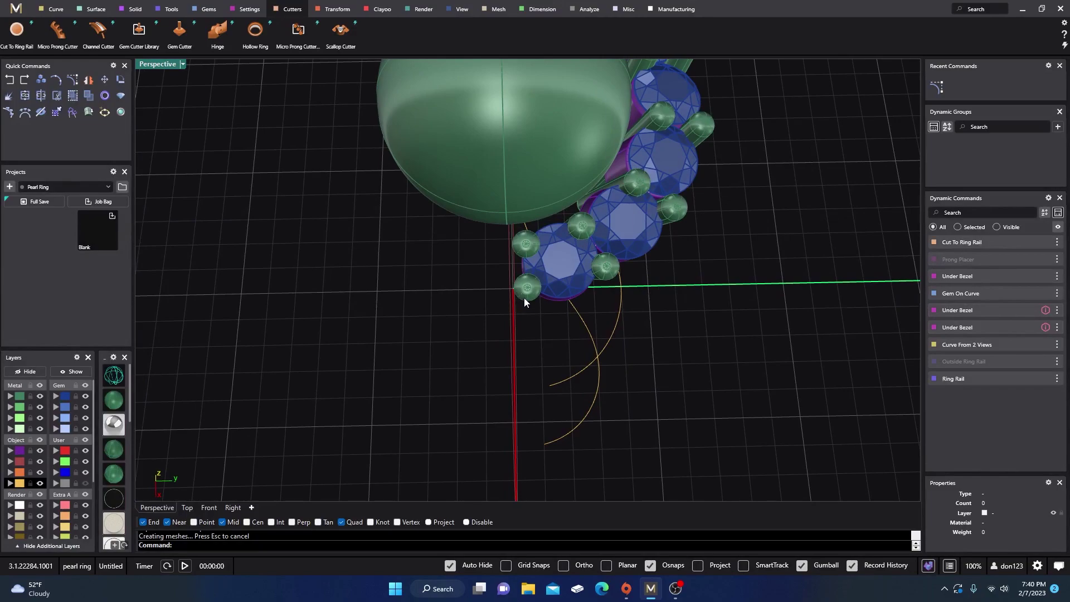
{"action": "left_click", "coordinate": [521, 286]}
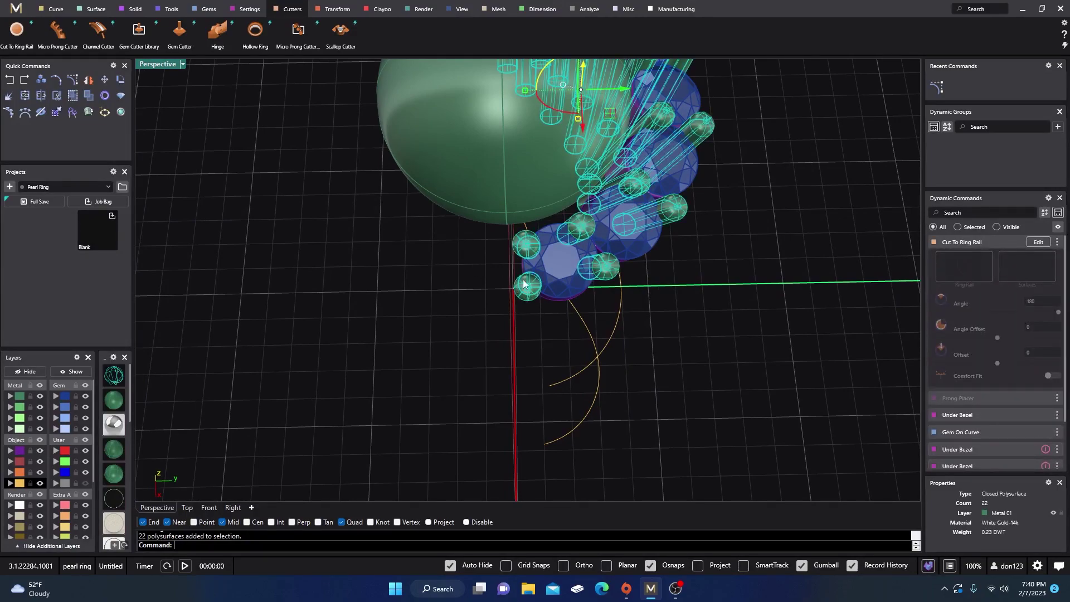
{"action": "left_click", "coordinate": [443, 318]}
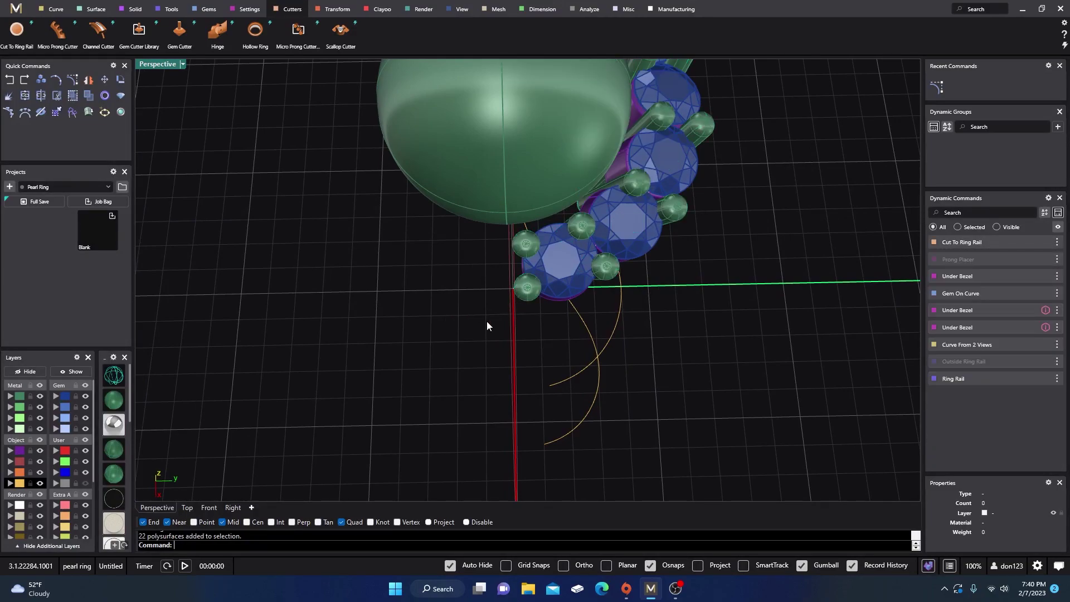
{"action": "mouse_move", "coordinate": [531, 276]}
{"action": "right_mouse_down"}
{"action": "mouse_move", "coordinate": [537, 317]}
{"action": "mouse_move", "coordinate": [524, 286]}
{"action": "right_mouse_up"}
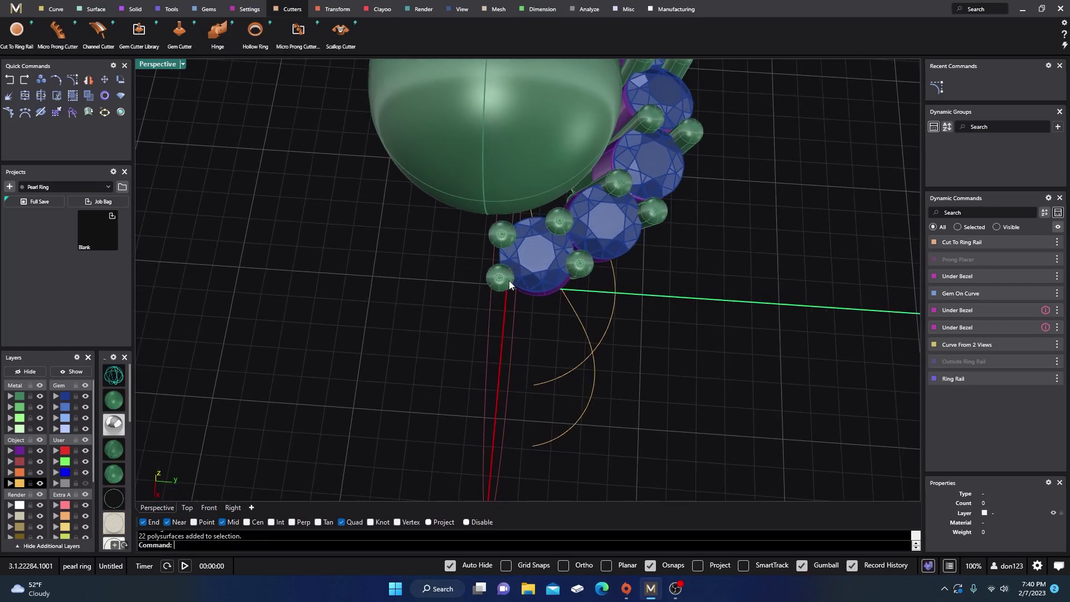
{"action": "scroll", "coordinate": [552, 344], "scroll_direction": "down", "scroll_amount": 8}
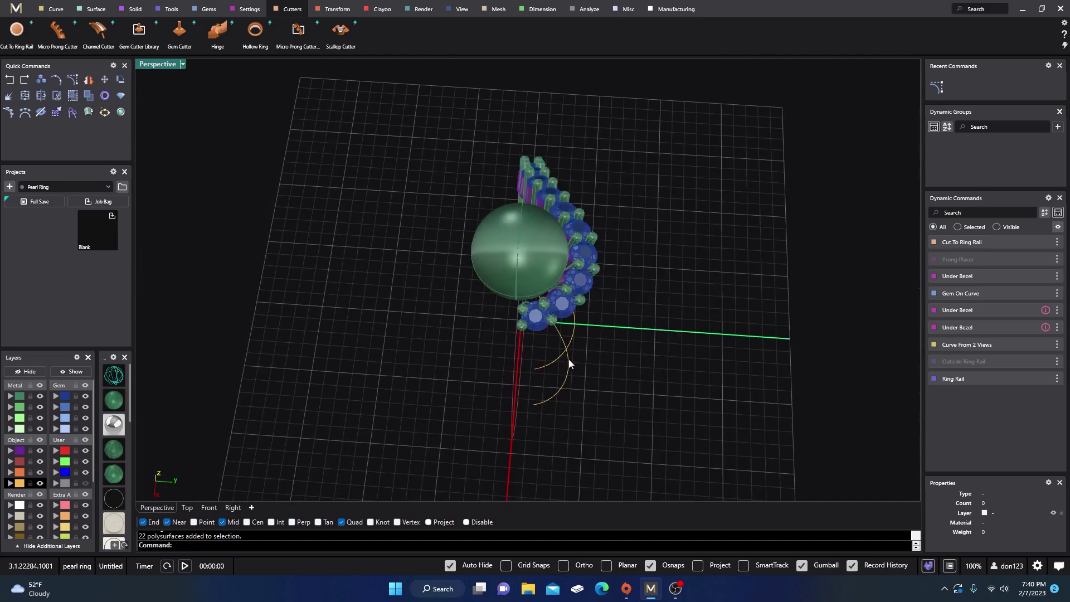
{"action": "right_click_drag", "start_coordinate": [569, 359], "coordinate": [550, 323]}
{"action": "scroll", "coordinate": [548, 321], "scroll_direction": "up", "scroll_amount": 8}
Step: Assign all the trimmed prongs to the Setting layer
{"action": "right_click_drag", "start_coordinate": [523, 270], "coordinate": [537, 353]}
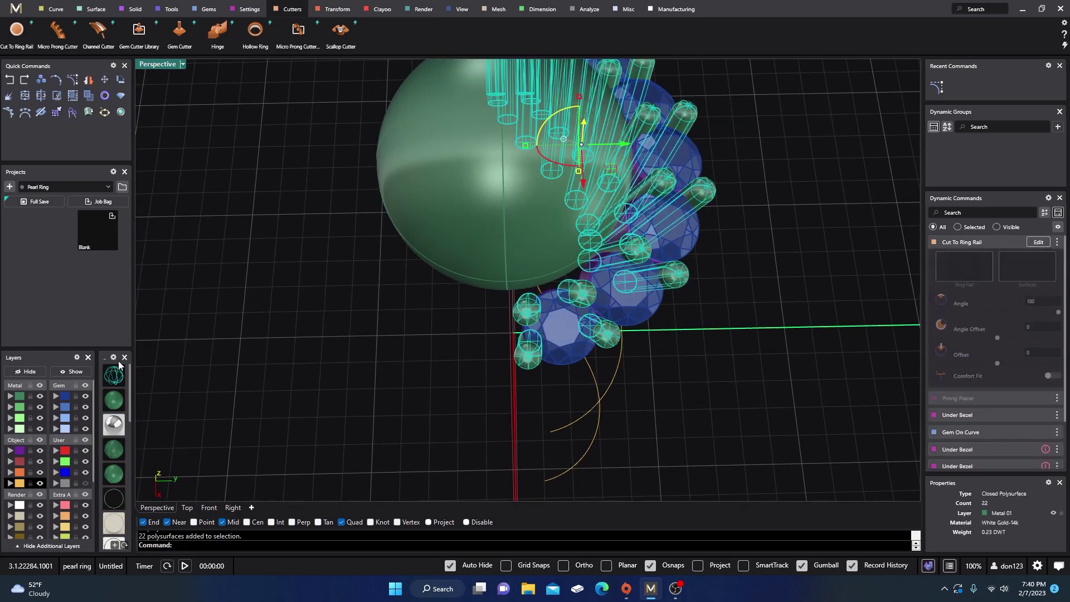
{"action": "left_click", "coordinate": [13, 453]}
{"action": "left_click", "coordinate": [327, 358]}
Step: Ungroup the prongs, regroup all except the outer end prong beside the pearl-end diamond, and select that prong alone
{"action": "right_click_drag", "start_coordinate": [489, 385], "coordinate": [546, 329]}
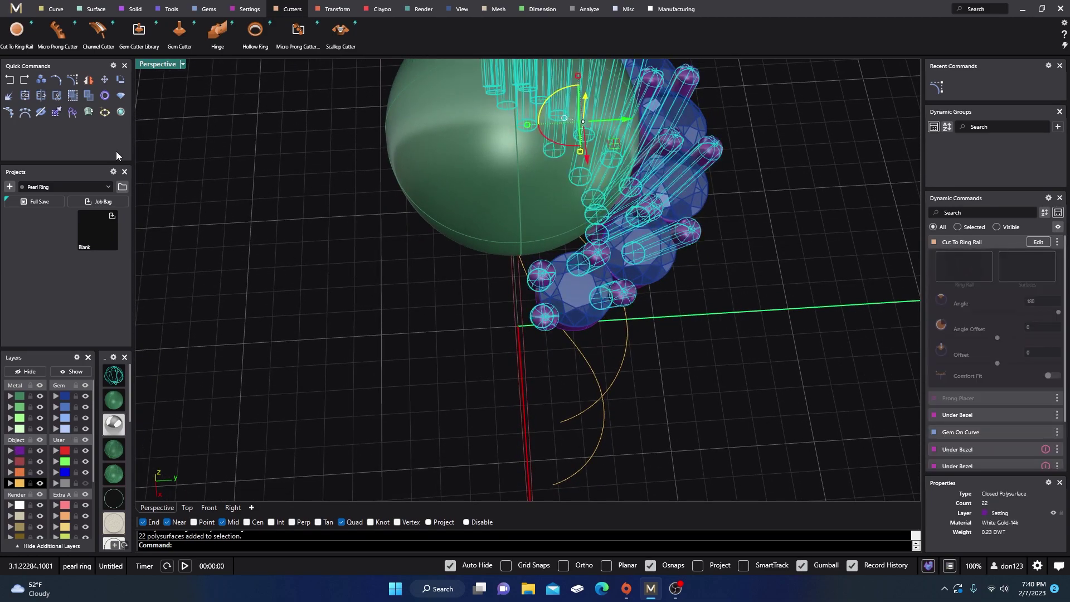
{"action": "left_click", "coordinate": [88, 96]}
{"action": "left_click", "coordinate": [553, 319], "text": "ctrl"}
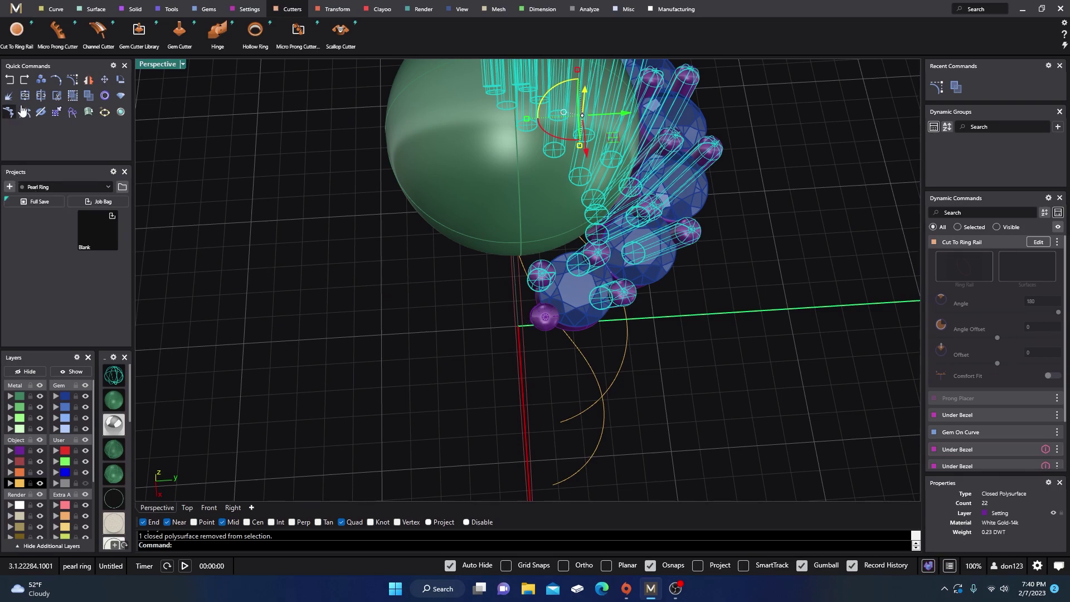
{"action": "left_click", "coordinate": [73, 95]}
{"action": "left_click", "coordinate": [281, 288]}
{"action": "right_click_drag", "start_coordinate": [396, 391], "coordinate": [379, 385]}
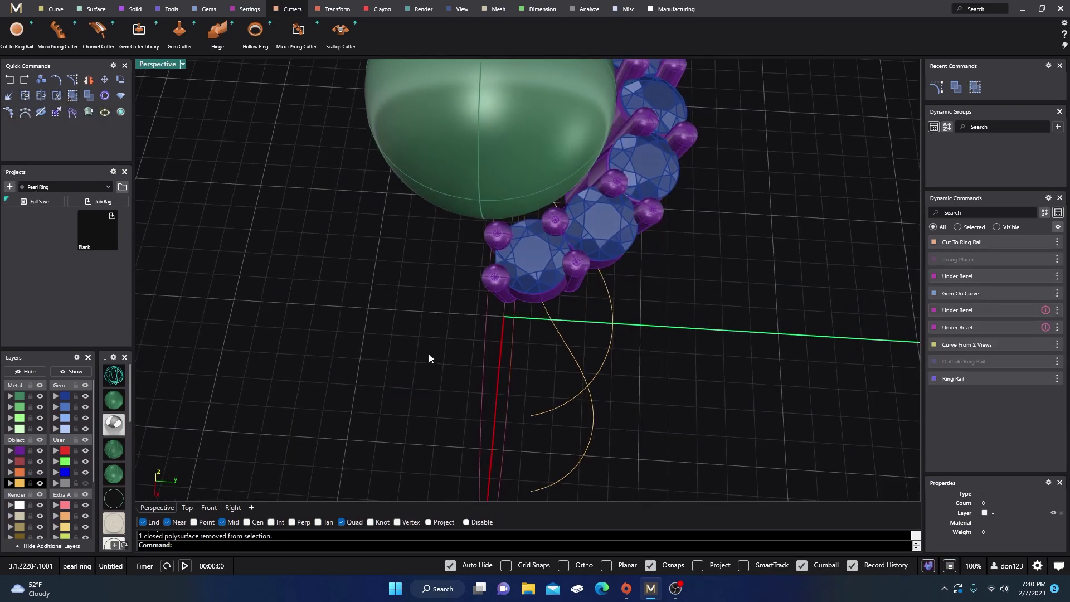
{"action": "left_click", "coordinate": [492, 282]}
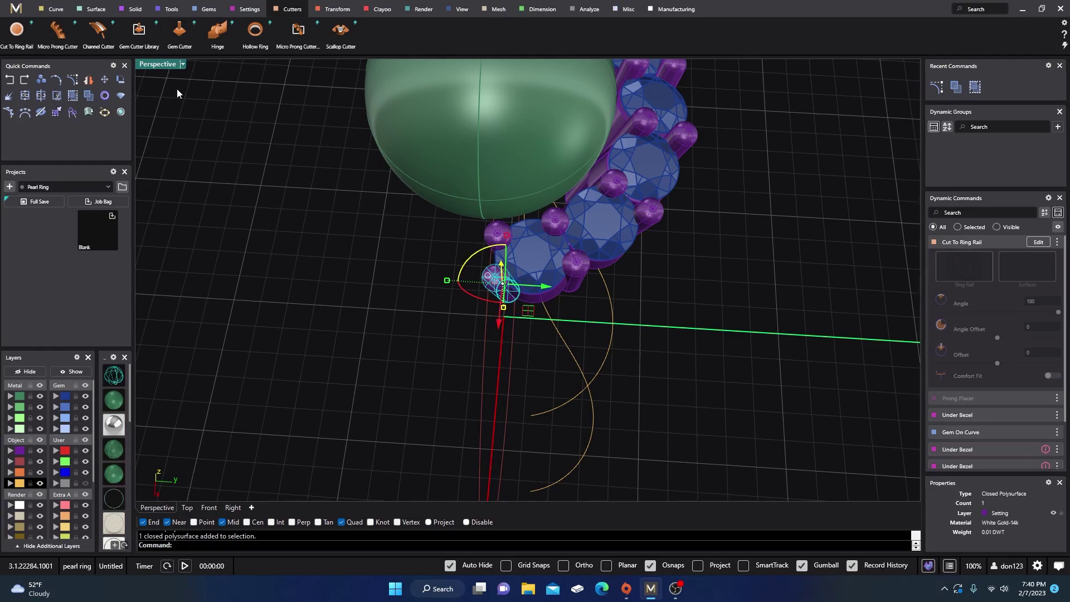
Step: Start MSR Objects on the selected outer end prong and move it outward, away from the pearl
{"action": "left_click", "coordinate": [136, 9]}
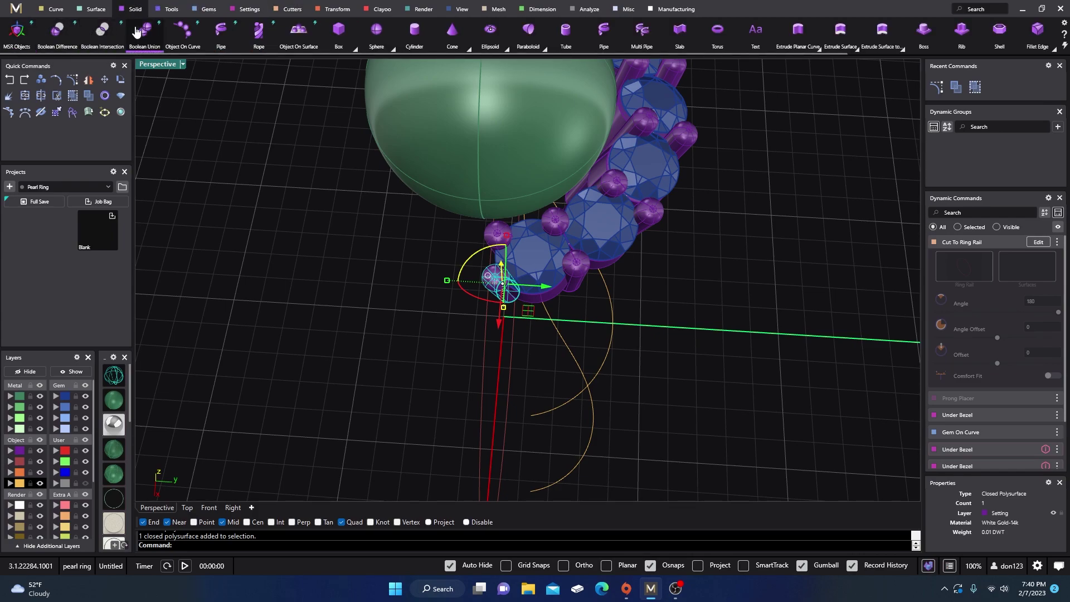
{"action": "left_click", "coordinate": [246, 10]}
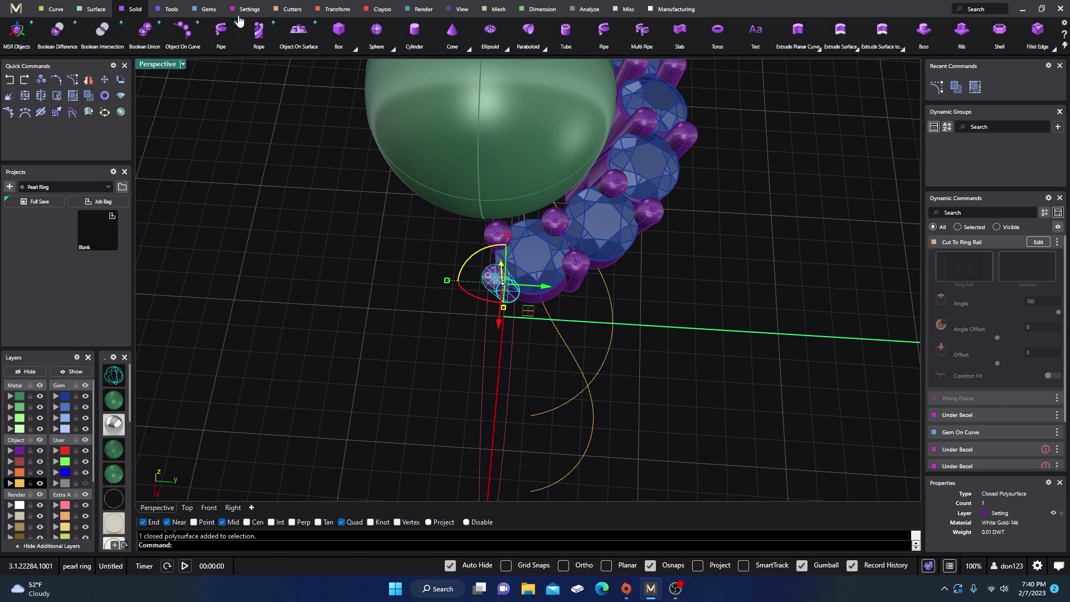
{"action": "left_click", "coordinate": [168, 13]}
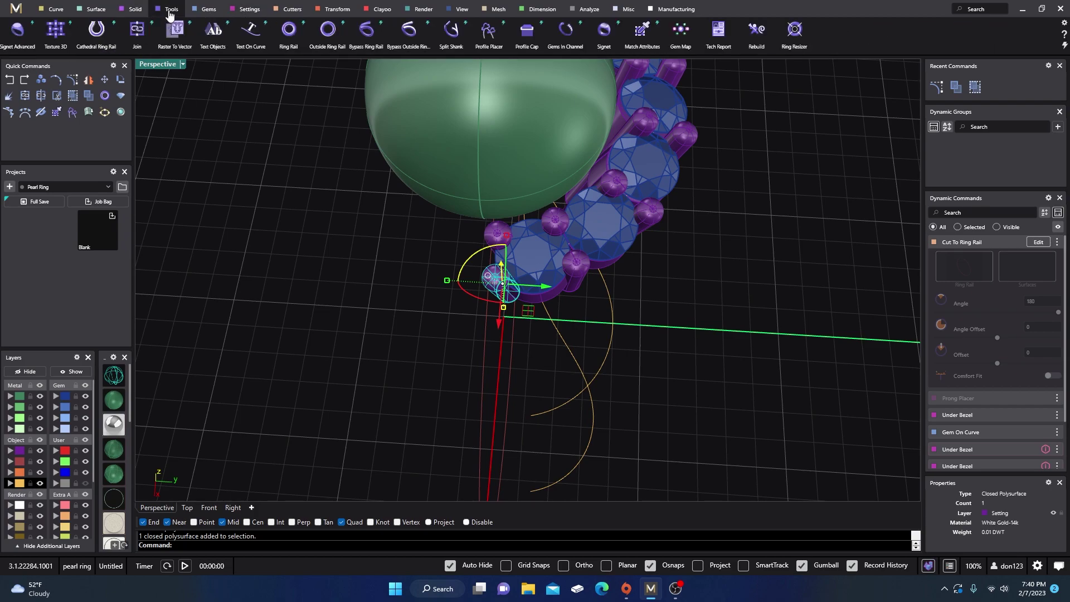
{"action": "left_click", "coordinate": [142, 12]}
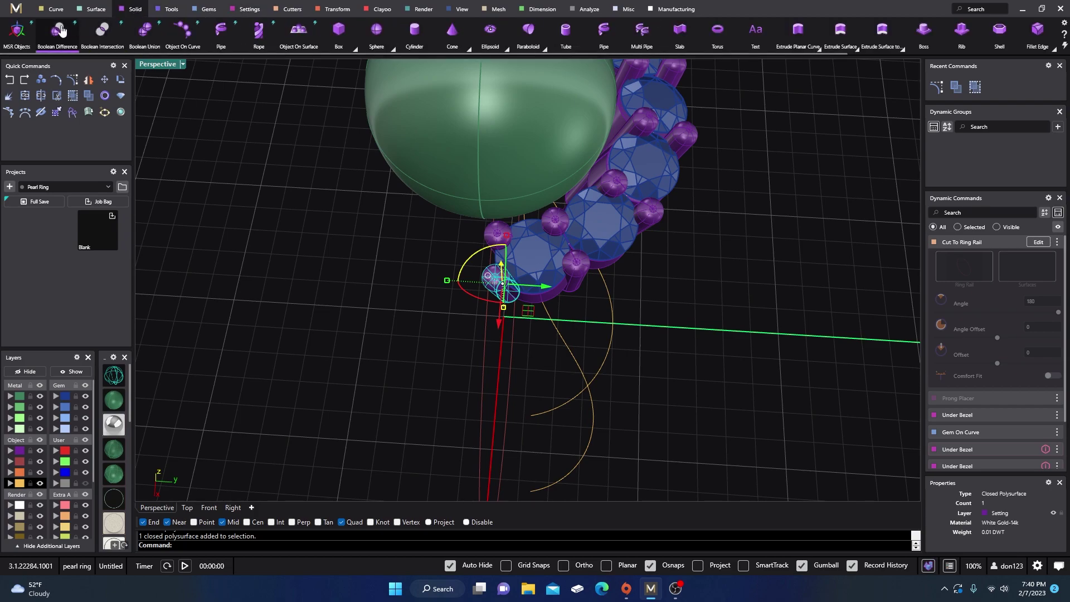
{"action": "left_click", "coordinate": [18, 34]}
{"action": "right_click_drag", "start_coordinate": [347, 354], "coordinate": [354, 359]}
{"action": "scroll", "coordinate": [460, 375], "scroll_direction": "up", "scroll_amount": 5}
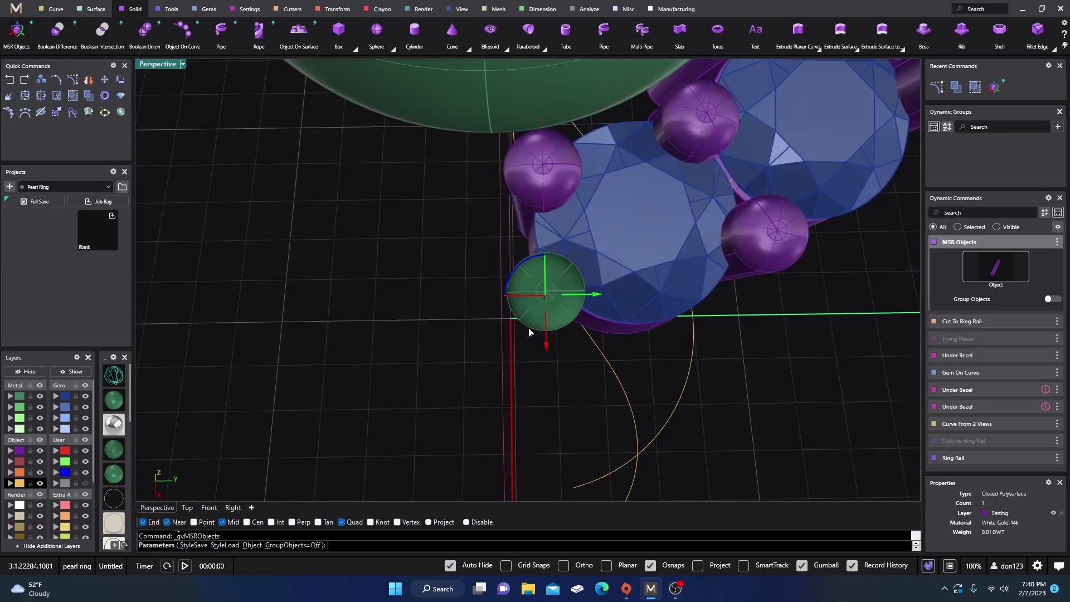
{"action": "right_click_drag", "start_coordinate": [491, 365], "coordinate": [488, 360]}
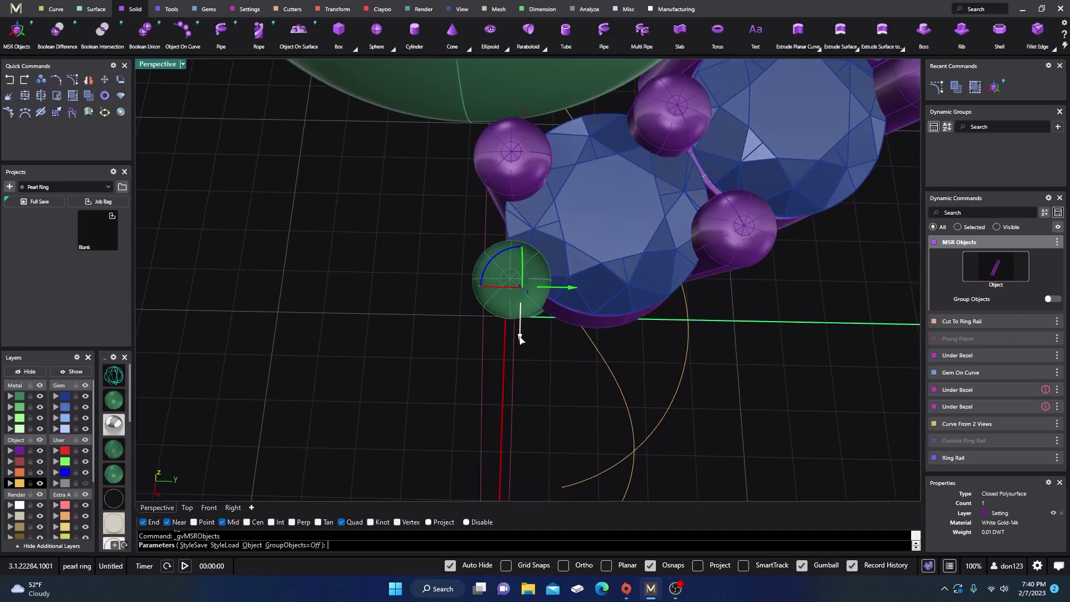
{"action": "left_click_drag", "start_coordinate": [520, 338], "coordinate": [527, 359]}
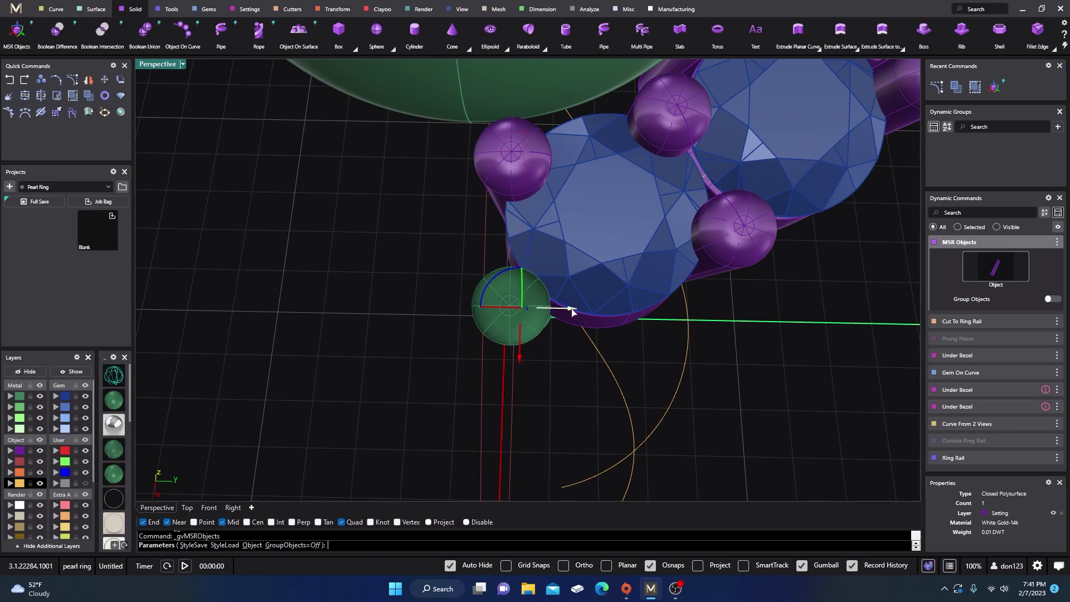
Step: Shift the outer end prong sideways in against the last diamond, check its fit from above, and accept the placement
{"action": "left_click_drag", "start_coordinate": [570, 309], "coordinate": [580, 310]}
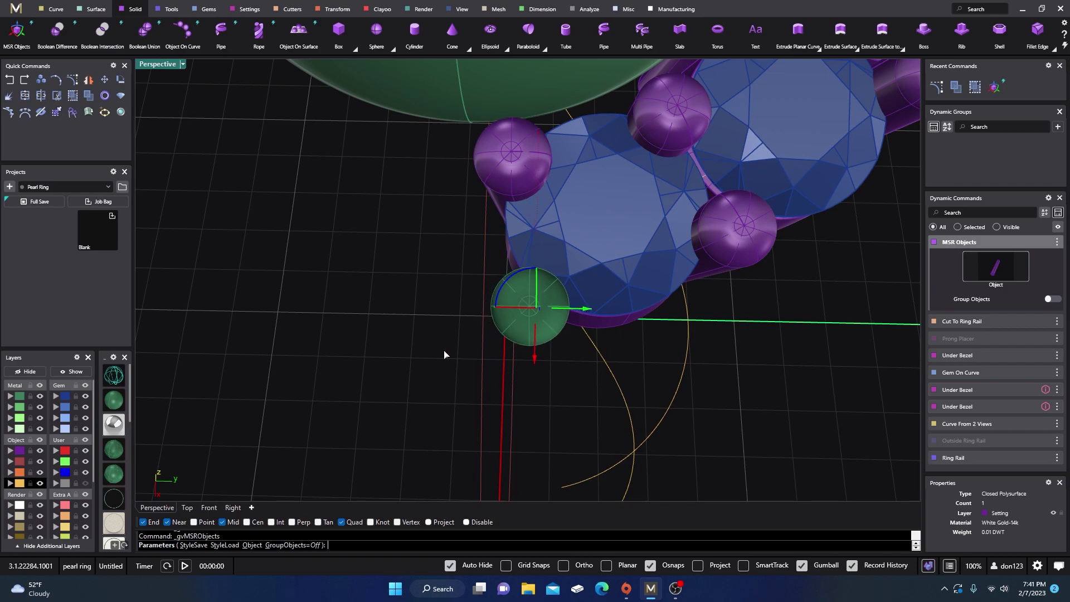
{"action": "right_click_drag", "start_coordinate": [444, 353], "coordinate": [421, 337]}
{"action": "scroll", "coordinate": [450, 354], "scroll_direction": "down", "scroll_amount": 5}
{"action": "right_click_drag", "start_coordinate": [475, 360], "coordinate": [476, 334]}
{"action": "scroll", "coordinate": [494, 357], "scroll_direction": "down", "scroll_amount": 5}
{"action": "scroll", "coordinate": [497, 349], "scroll_direction": "up", "scroll_amount": 5}
{"action": "scroll", "coordinate": [475, 335], "scroll_direction": "up", "scroll_amount": 3}
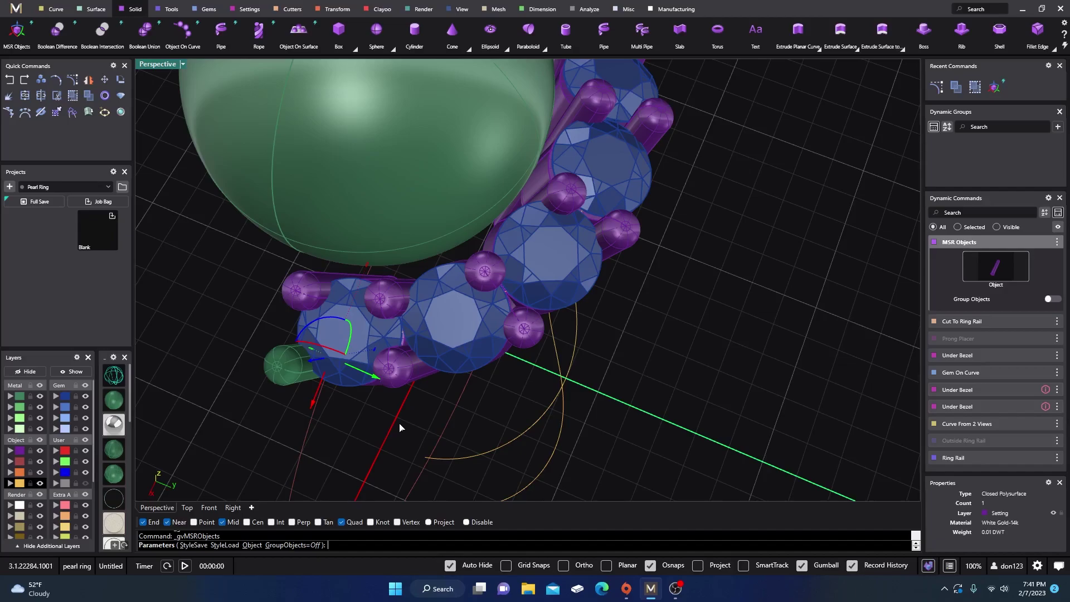
{"action": "key", "text": "Return"}
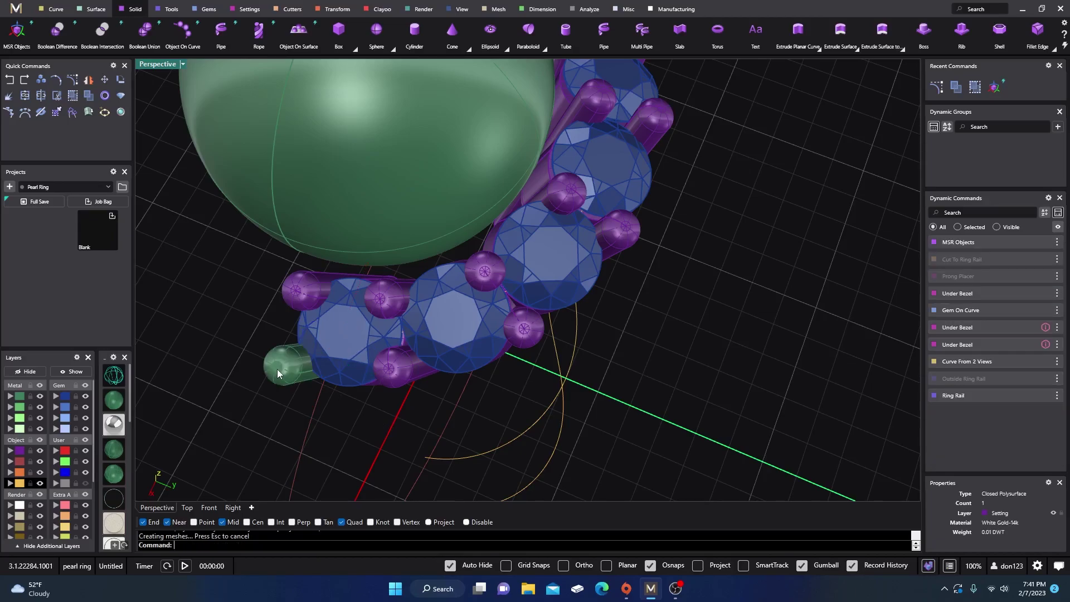
Step: Group the moved end prong with the remaining prongs, and ungroup that set again
{"action": "left_click", "coordinate": [277, 369]}
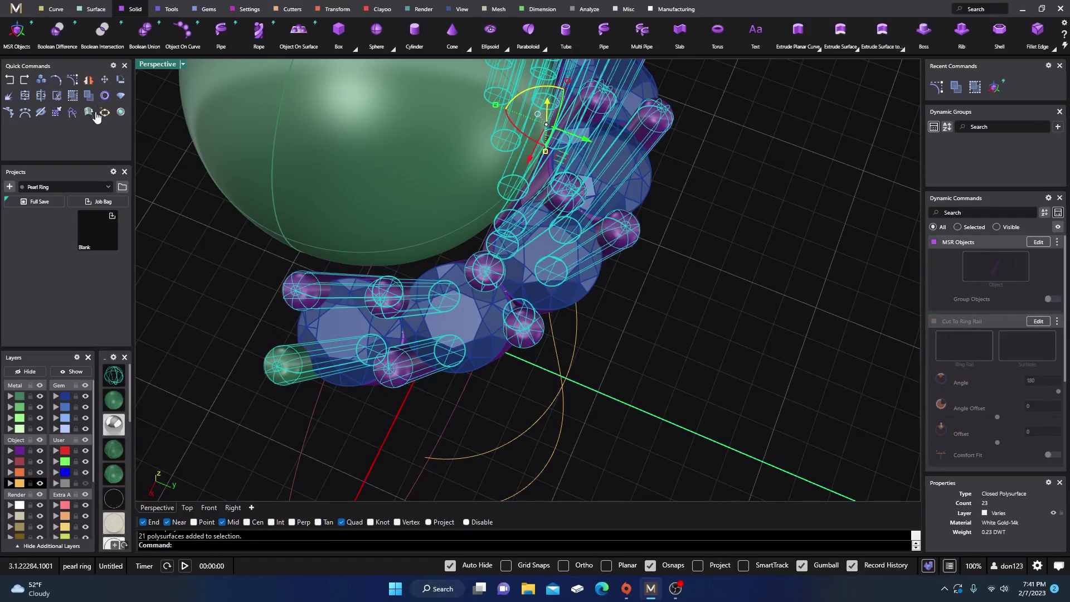
{"action": "left_click", "coordinate": [73, 96]}
{"action": "key", "text": "Escape"}
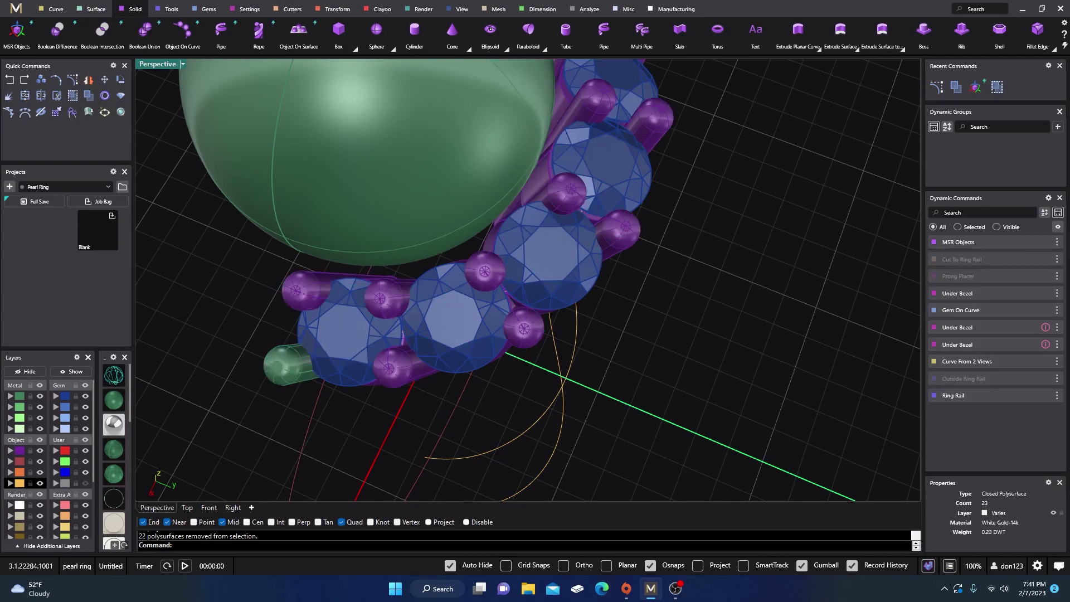
{"action": "left_click", "coordinate": [531, 337]}
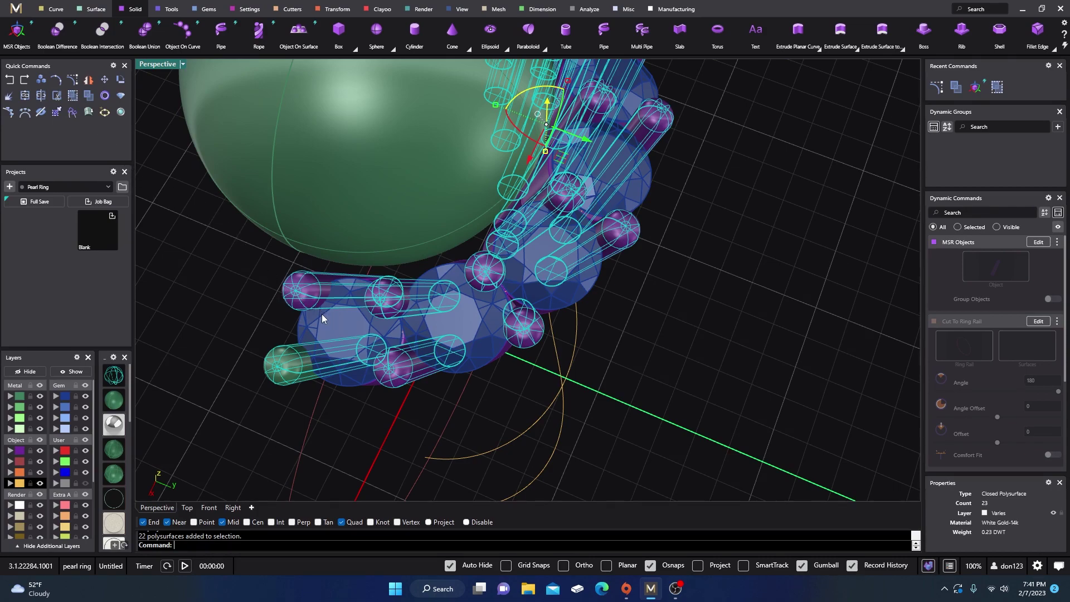
{"action": "left_click", "coordinate": [88, 96]}
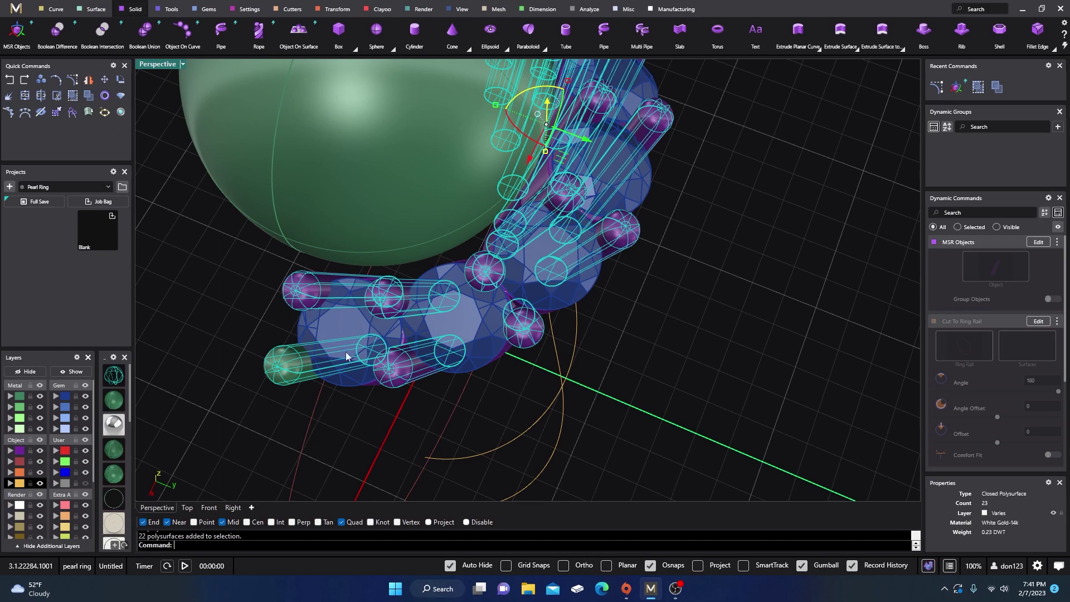
{"action": "left_click", "coordinate": [523, 336], "text": "ctrl"}
{"action": "left_click", "coordinate": [513, 390]}
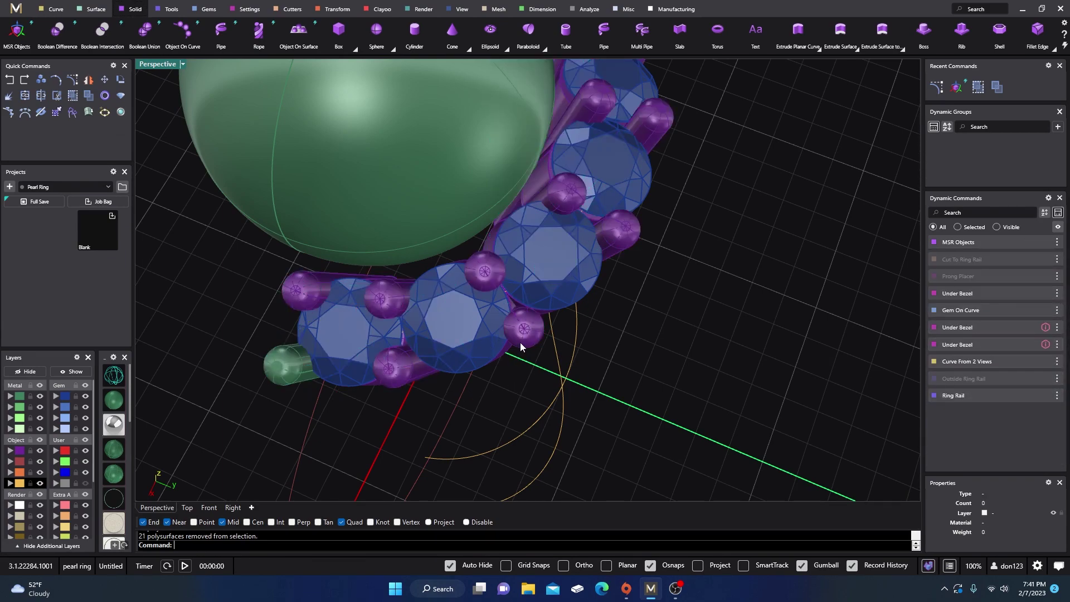
Step: Ungroup the remaining prongs and regroup them with the moved end prong, leaving out the outer prong between the second and third diamonds
{"action": "left_click", "coordinate": [520, 342]}
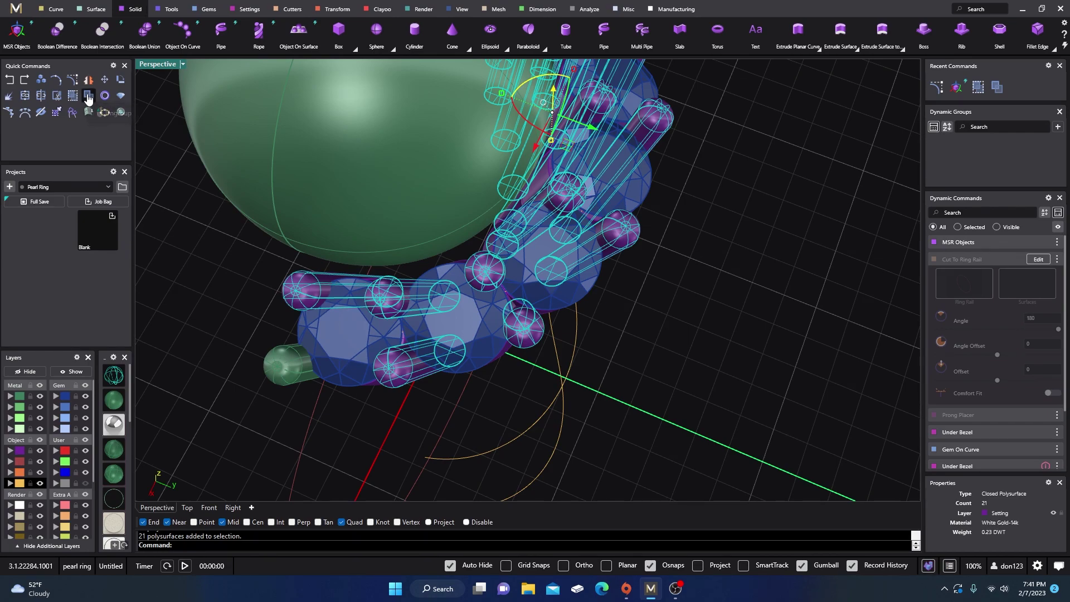
{"action": "left_click", "coordinate": [518, 337], "text": "ctrl"}
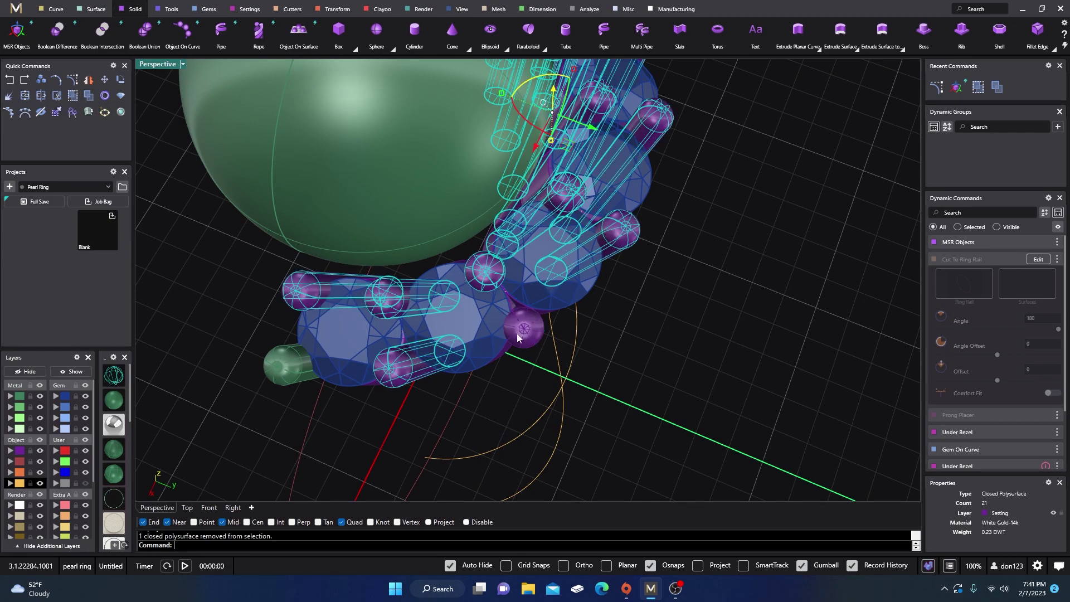
{"action": "left_click", "coordinate": [286, 368], "text": "shift"}
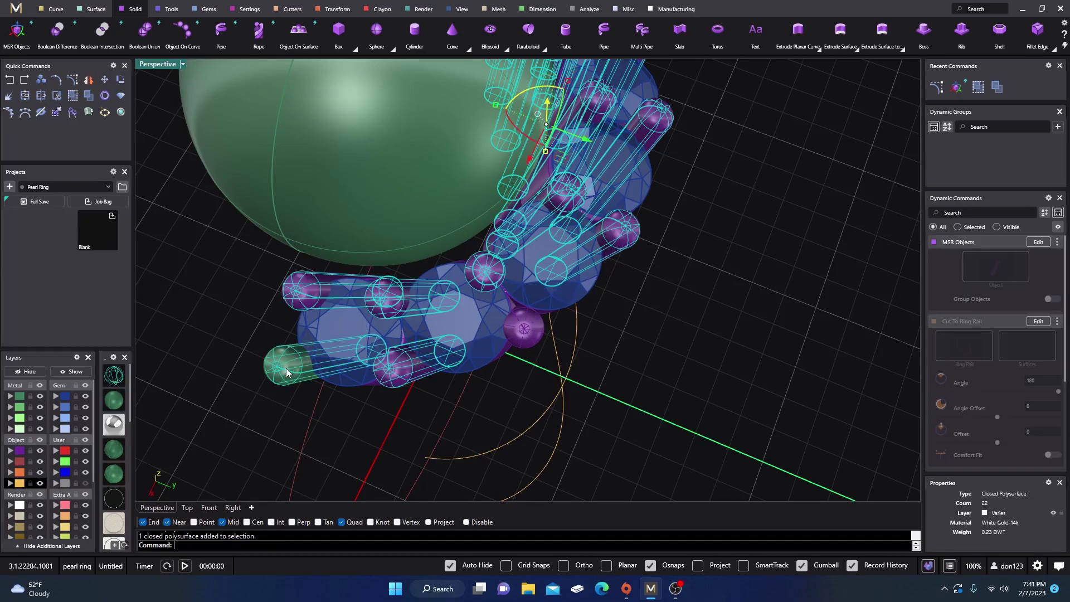
{"action": "left_click", "coordinate": [73, 97]}
{"action": "left_click", "coordinate": [192, 262]}
{"action": "left_click", "coordinate": [296, 289]}
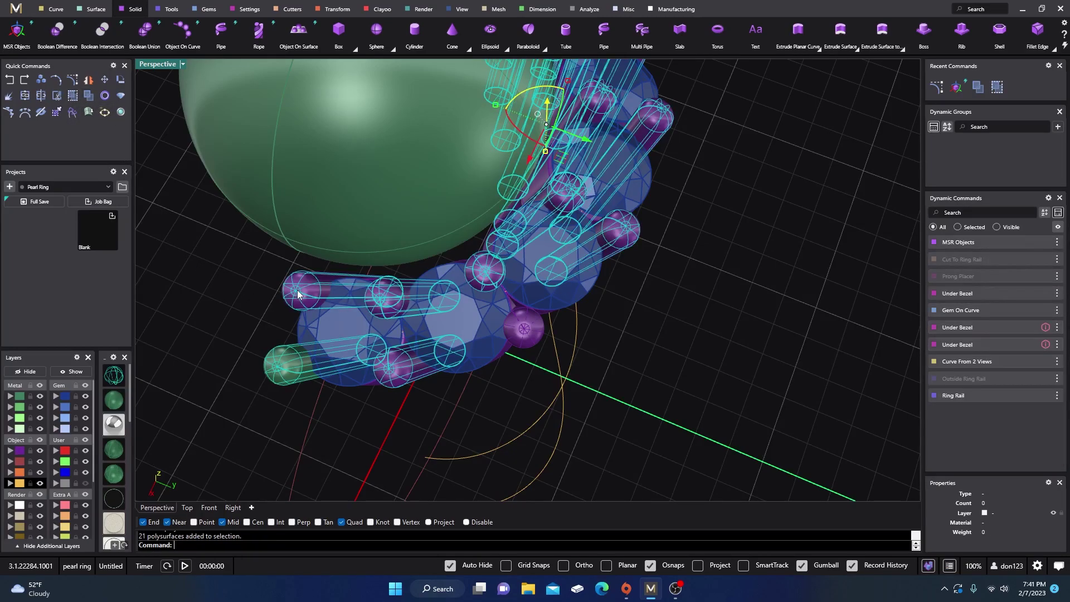
{"action": "left_click", "coordinate": [245, 305]}
Step: Examine how the outer prongs sit against the diamonds at the pearl end of the curve
{"action": "right_click_drag", "start_coordinate": [480, 393], "coordinate": [477, 388]}
{"action": "right_click_drag", "start_coordinate": [487, 331], "coordinate": [478, 394]}
{"action": "scroll", "coordinate": [467, 296], "scroll_direction": "up", "scroll_amount": 3}
{"action": "scroll", "coordinate": [466, 316], "scroll_direction": "down", "scroll_amount": 3}
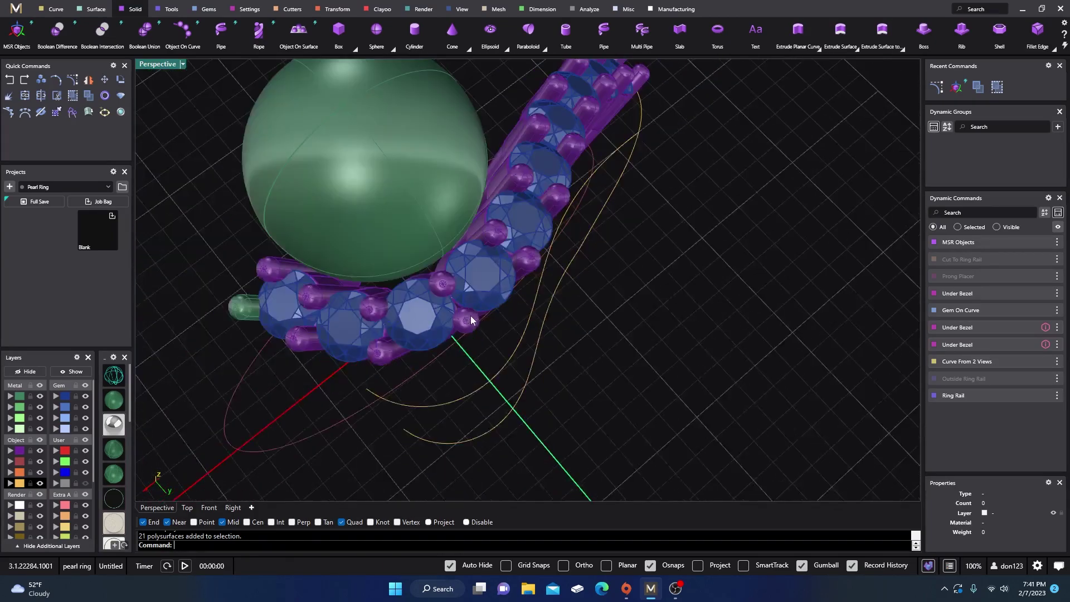
{"action": "right_click_drag", "start_coordinate": [471, 319], "coordinate": [514, 313]}
{"action": "scroll", "coordinate": [513, 356], "scroll_direction": "up", "scroll_amount": 2}
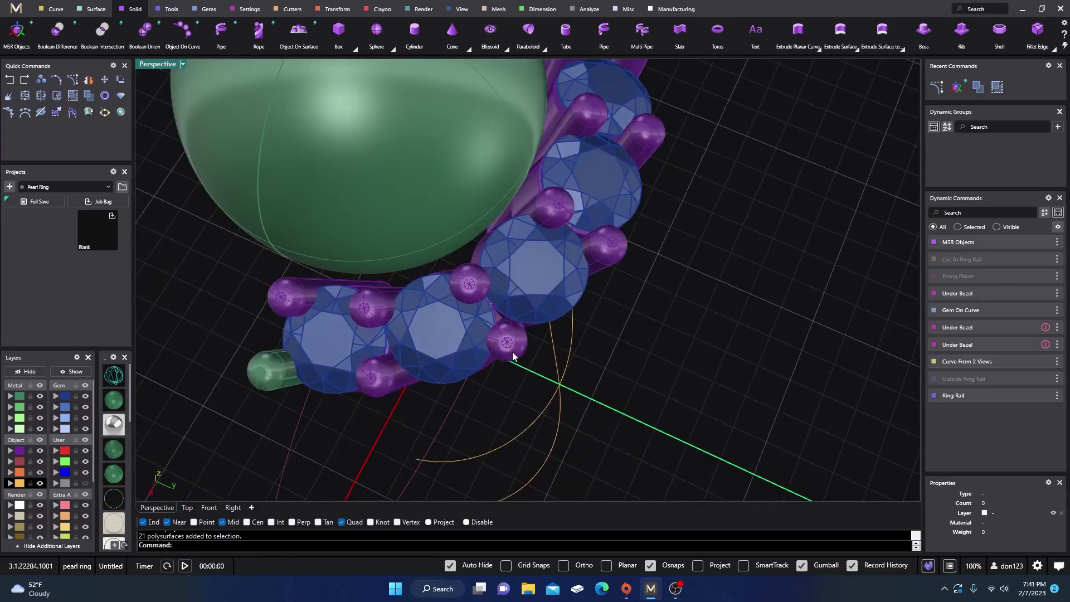
{"action": "scroll", "coordinate": [507, 373], "scroll_direction": "down", "scroll_amount": 2}
{"action": "scroll", "coordinate": [518, 365], "scroll_direction": "up", "scroll_amount": 4}
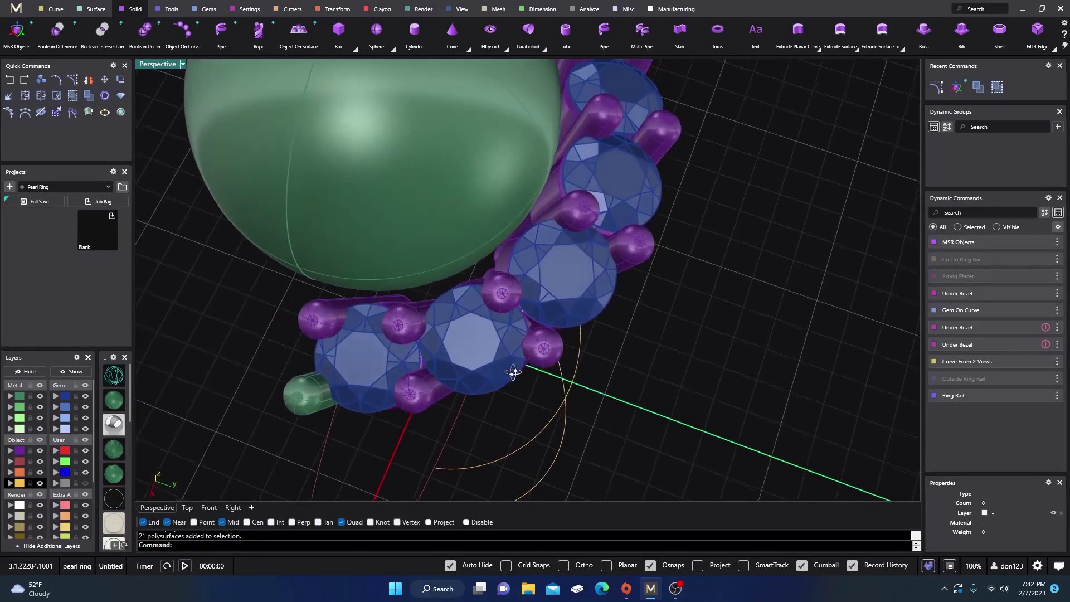
Step: Try rotating the ungrouped outer prong between the second and third diamonds with the gumball, and undo the rotation
{"action": "left_click", "coordinate": [528, 363]}
{"action": "right_click_drag", "start_coordinate": [456, 429], "coordinate": [369, 323]}
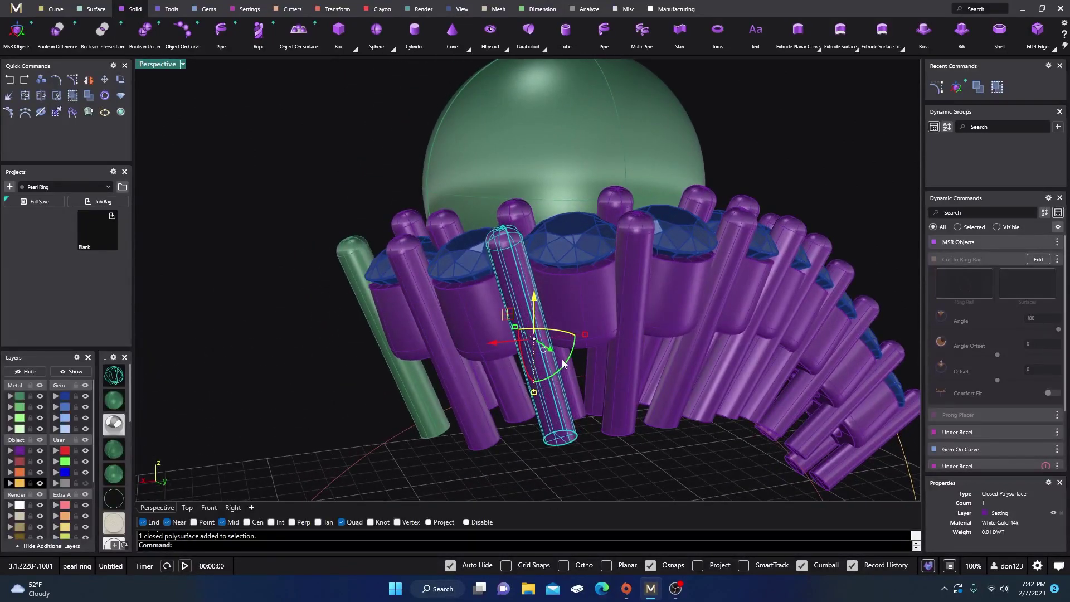
{"action": "left_click_drag", "start_coordinate": [567, 359], "coordinate": [560, 374]}
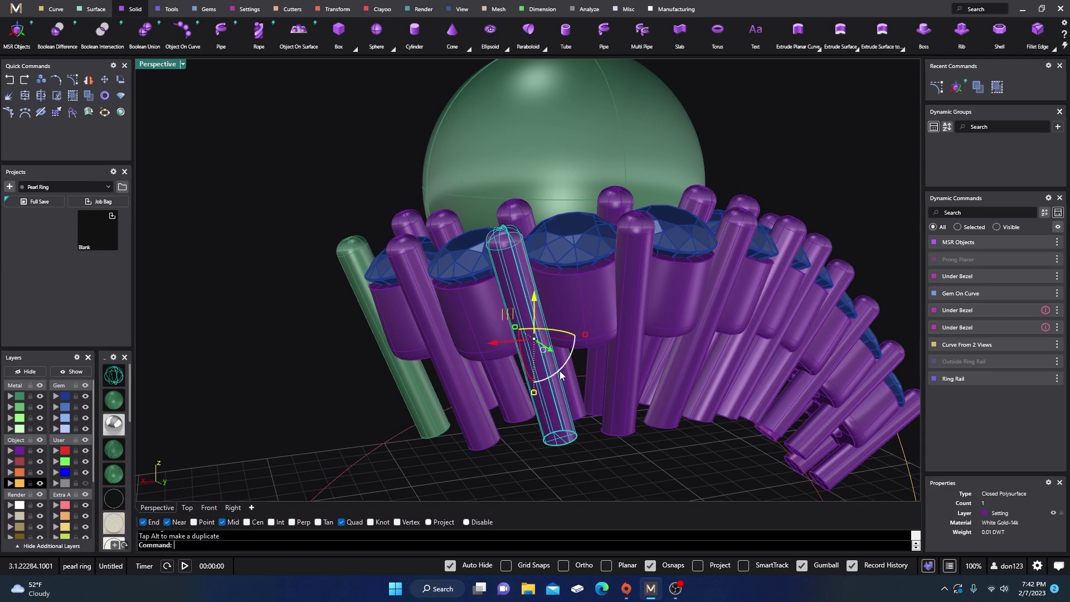
{"action": "left_click", "coordinate": [9, 81]}
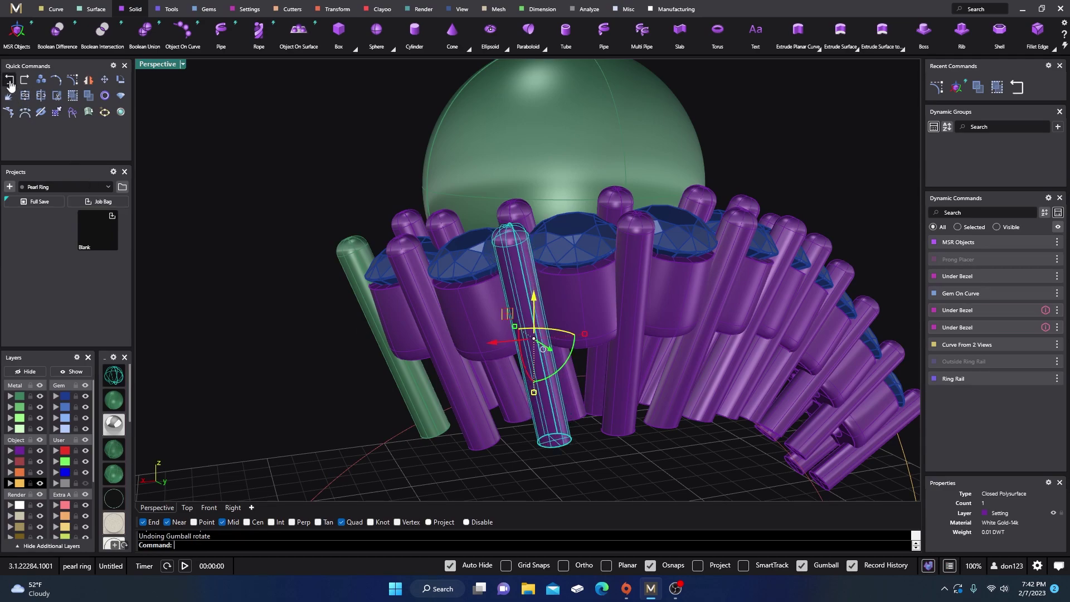
{"action": "left_click", "coordinate": [9, 81]}
{"action": "left_click", "coordinate": [198, 216]}
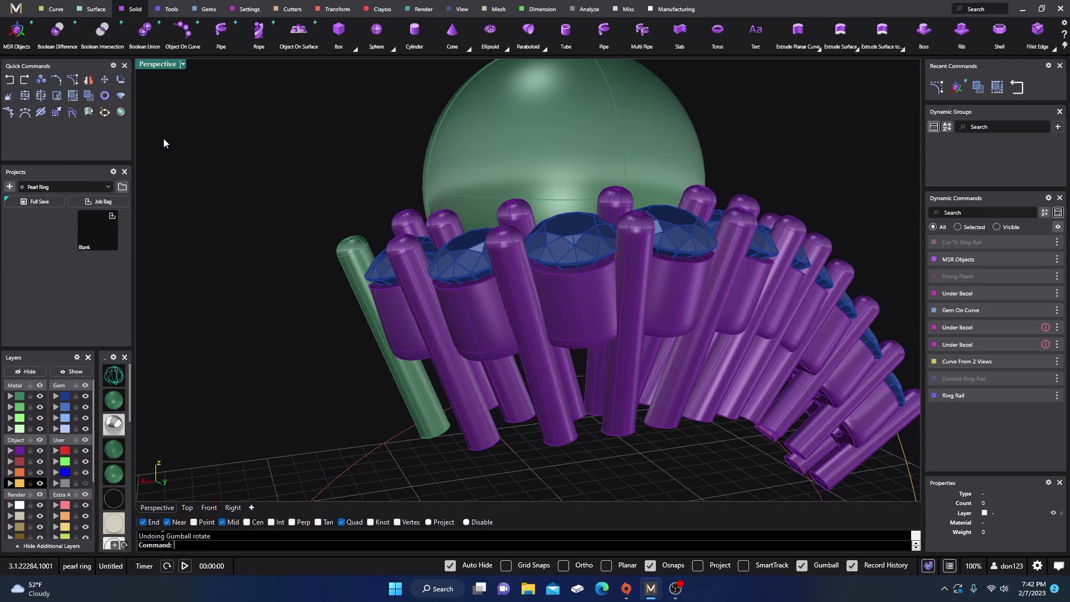
Step: Start MSR Objects on the ungrouped outer prong between the second and third diamonds
{"action": "left_click", "coordinate": [17, 35]}
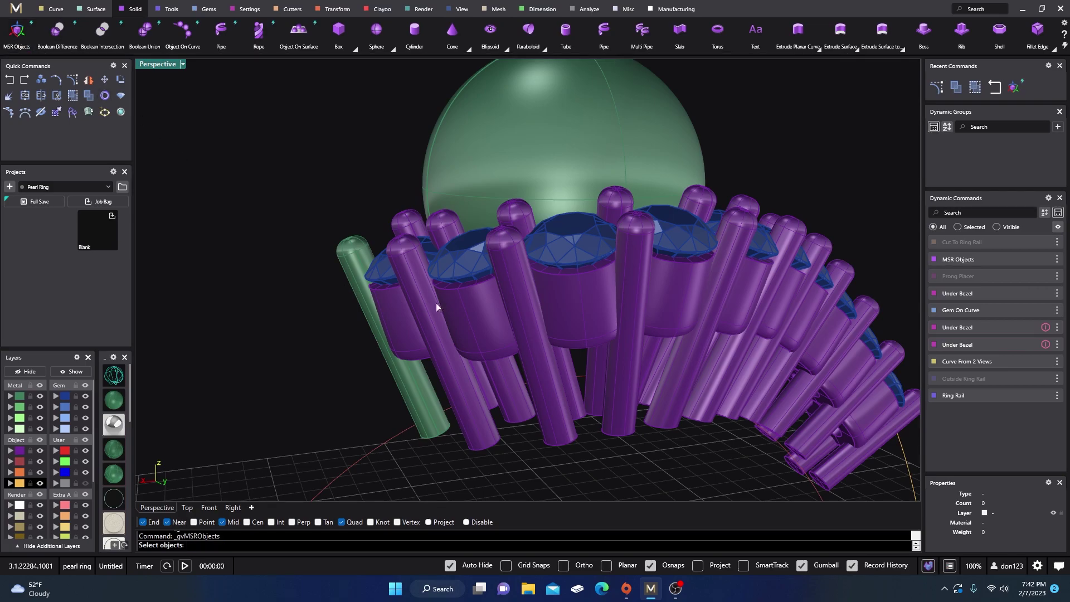
{"action": "left_click", "coordinate": [524, 289]}
{"action": "right_click_drag", "start_coordinate": [265, 225], "coordinate": [304, 261]}
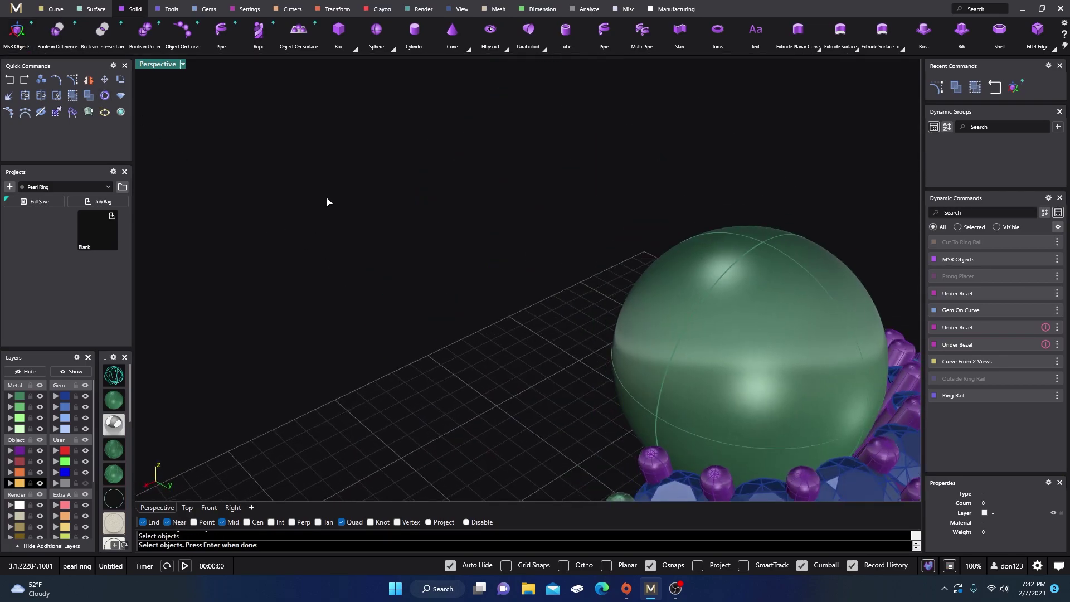
{"action": "scroll", "coordinate": [327, 197], "scroll_direction": "down", "scroll_amount": 10}
{"action": "right_click_drag", "start_coordinate": [328, 199], "coordinate": [343, 240]}
{"action": "scroll", "coordinate": [485, 368], "scroll_direction": "up", "scroll_amount": 8}
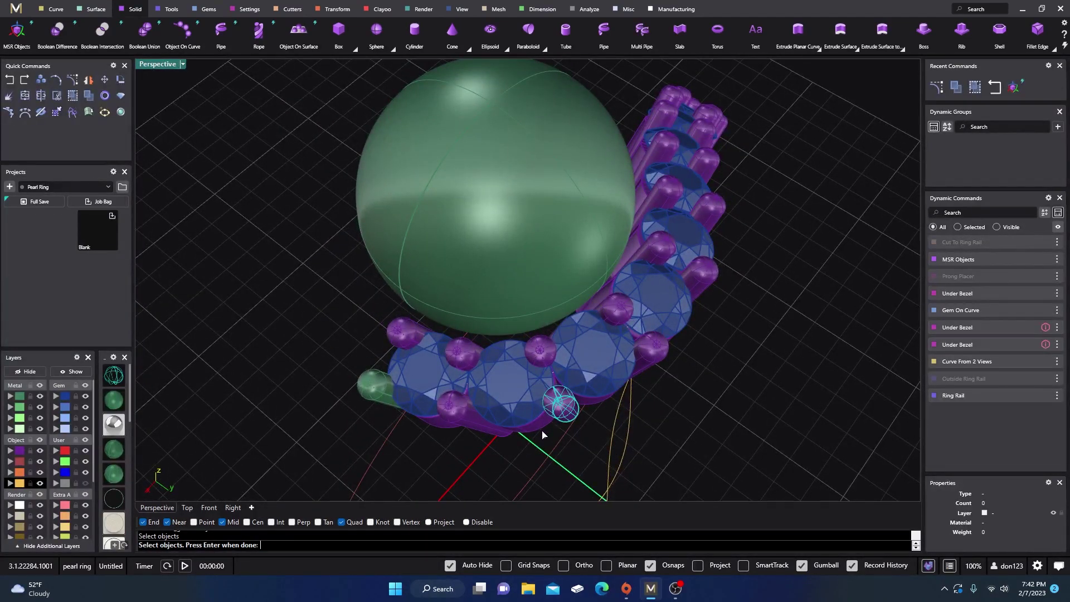
{"action": "right_click", "coordinate": [543, 433]}
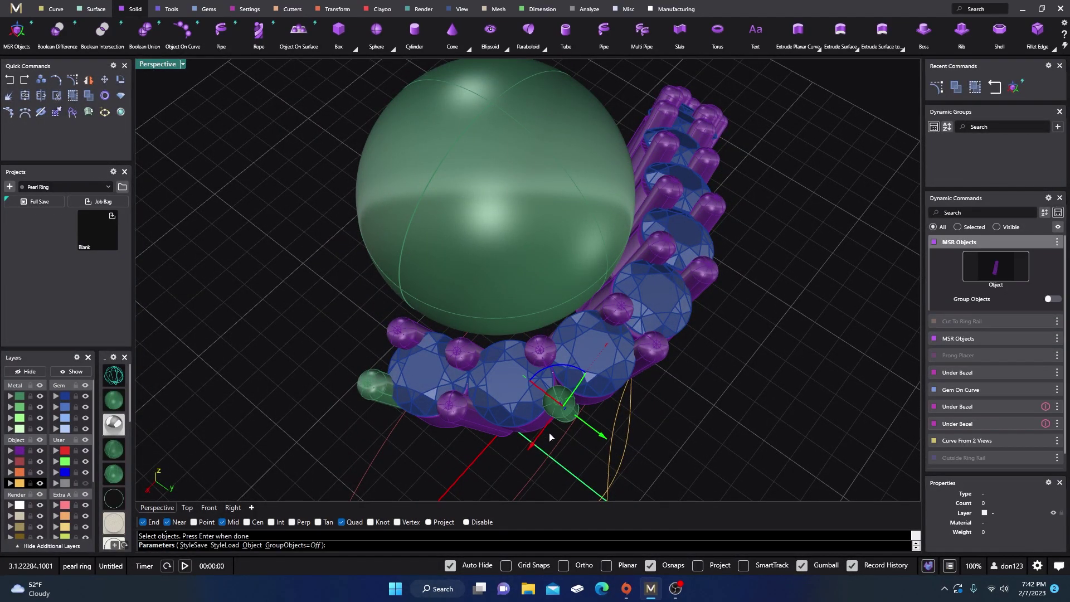
Step: Tilt the outer prong slightly more upright, bringing its tip toward the third diamond, and accept the adjustment
{"action": "right_click_drag", "start_coordinate": [558, 442], "coordinate": [511, 401]}
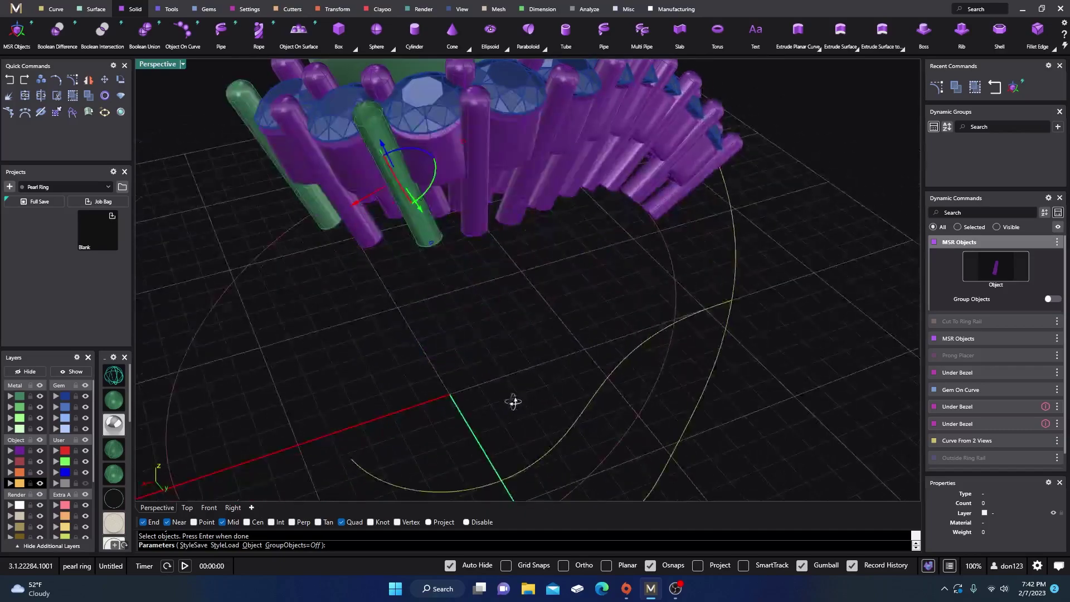
{"action": "left_click", "coordinate": [433, 184]}
{"action": "left_click_drag", "start_coordinate": [432, 184], "coordinate": [433, 187]}
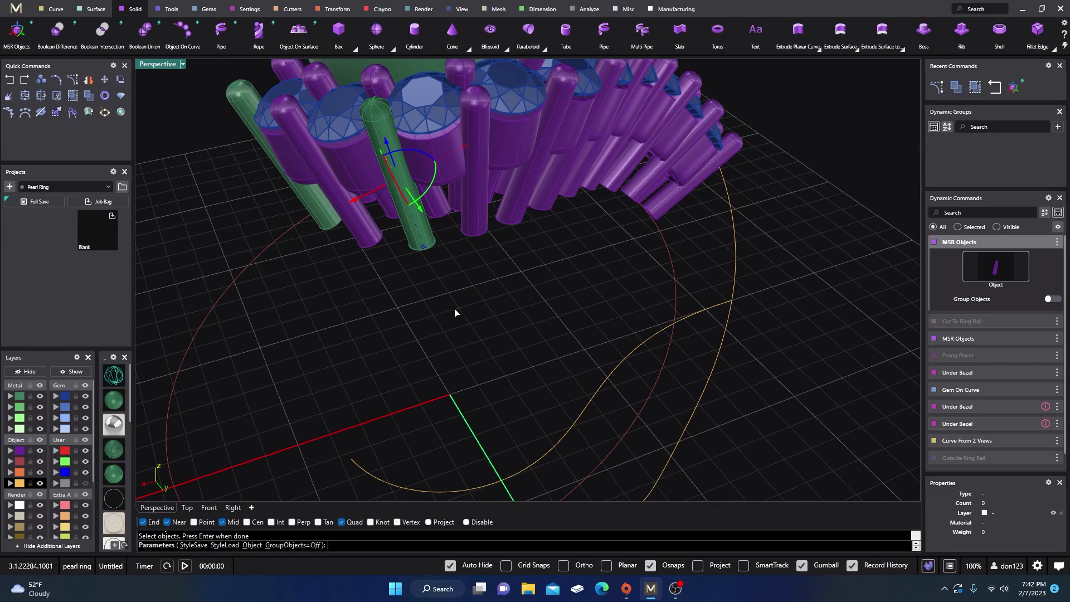
{"action": "right_click_drag", "start_coordinate": [454, 310], "coordinate": [500, 379]}
{"action": "scroll", "coordinate": [512, 407], "scroll_direction": "up", "scroll_amount": 4}
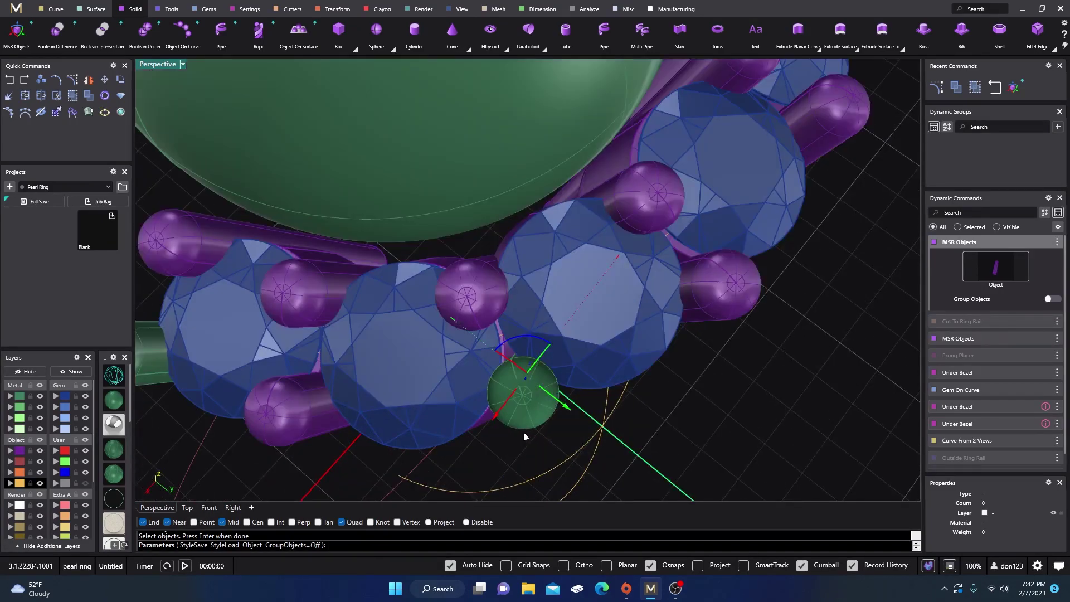
{"action": "scroll", "coordinate": [521, 427], "scroll_direction": "down", "scroll_amount": 10}
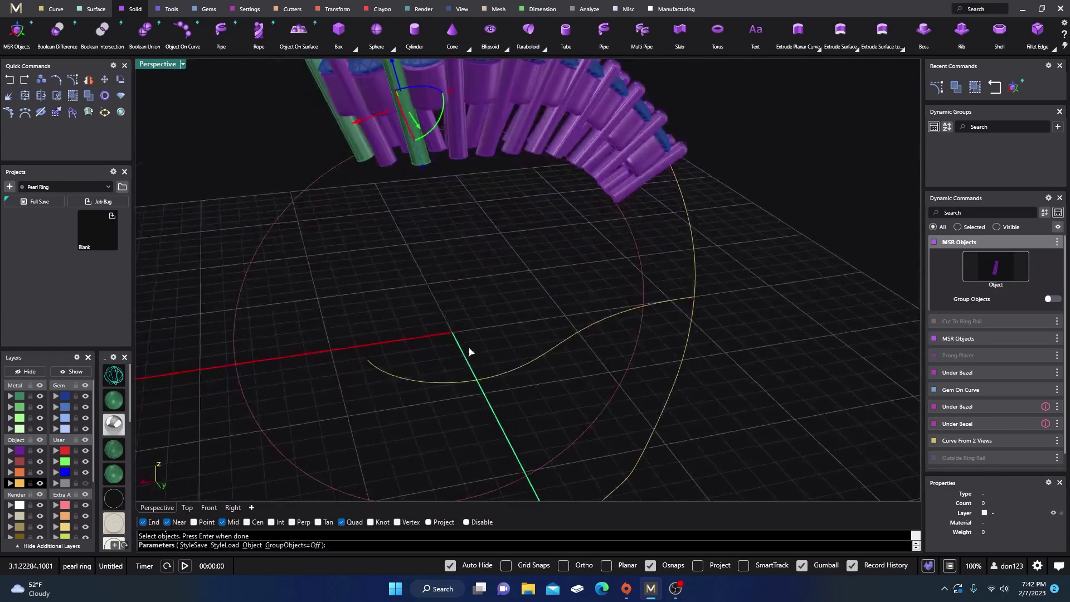
{"action": "right_click_drag", "start_coordinate": [482, 363], "coordinate": [451, 320]}
{"action": "right_click", "coordinate": [451, 310]}
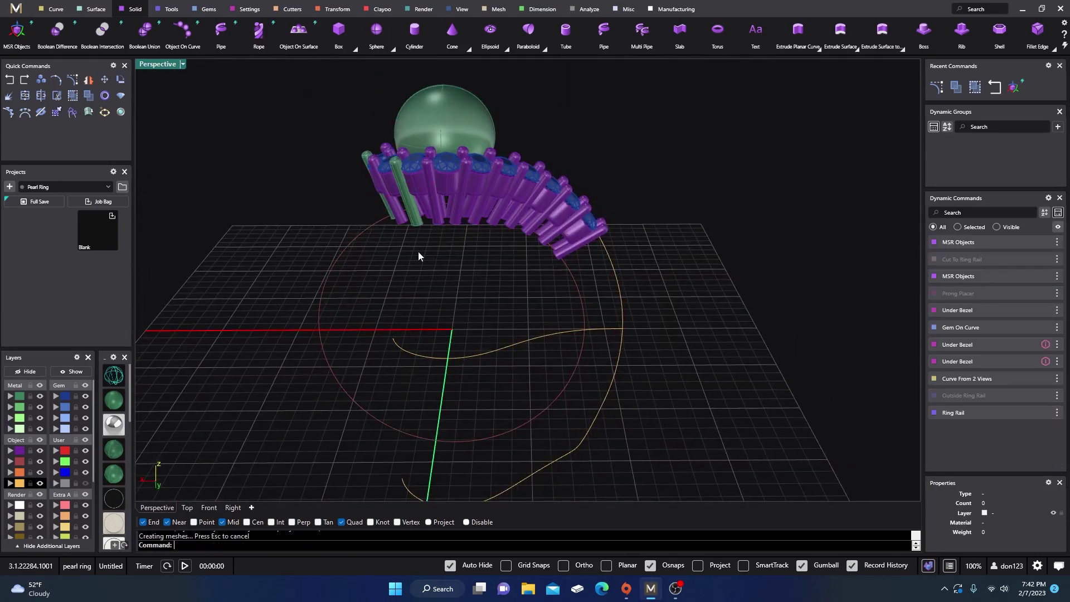
Step: Examine the two adjusted prongs and their neighbours around the first diamonds from the side and above
{"action": "scroll", "coordinate": [408, 223], "scroll_direction": "up", "scroll_amount": 6}
{"action": "right_click_drag", "start_coordinate": [428, 271], "coordinate": [536, 314]}
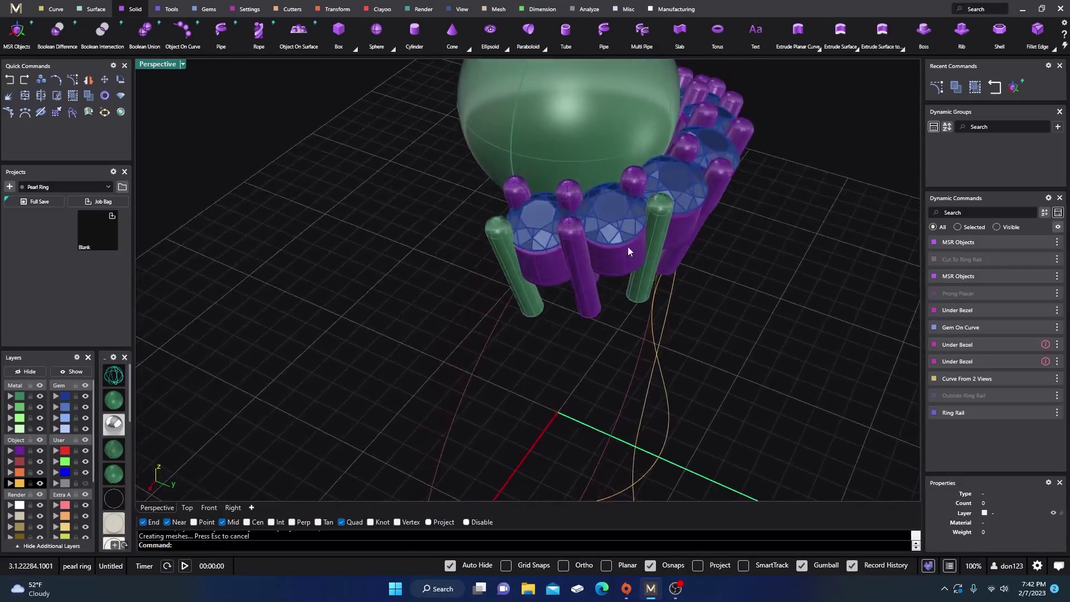
{"action": "scroll", "coordinate": [647, 217], "scroll_direction": "up", "scroll_amount": 9}
{"action": "scroll", "coordinate": [654, 240], "scroll_direction": "down", "scroll_amount": 10}
{"action": "right_click_drag", "start_coordinate": [654, 240], "coordinate": [558, 277]}
{"action": "scroll", "coordinate": [517, 350], "scroll_direction": "up", "scroll_amount": 5}
{"action": "right_click_drag", "start_coordinate": [519, 351], "coordinate": [523, 355]}
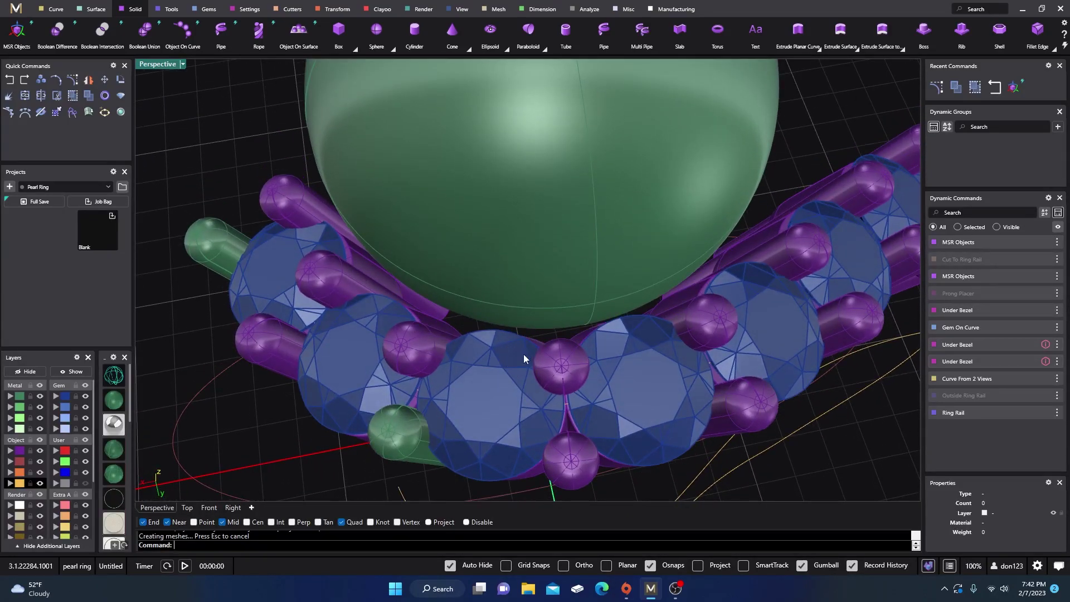
Step: Try grouping the adjusted outer prong between the second and third diamonds with the rest of the grouped prongs
{"action": "left_click", "coordinate": [561, 369]}
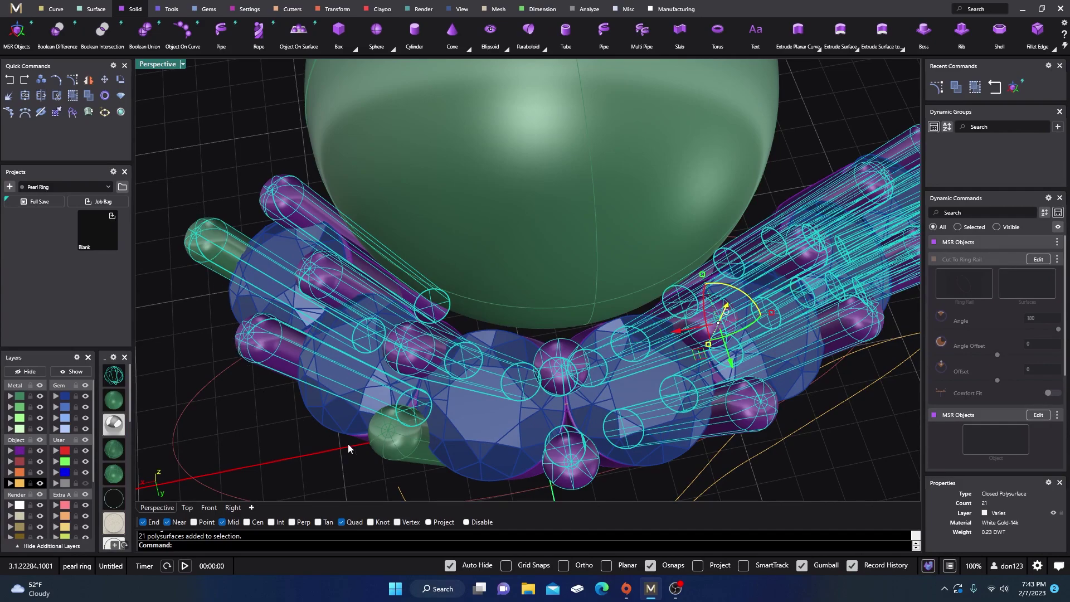
{"action": "left_click", "coordinate": [404, 448], "text": "shift"}
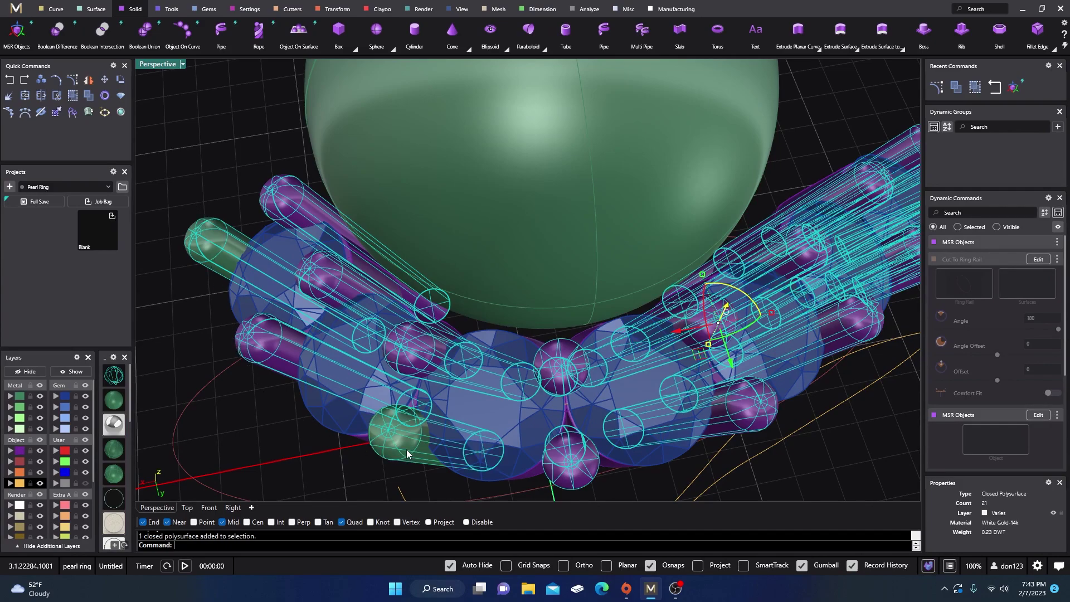
{"action": "left_click", "coordinate": [69, 98]}
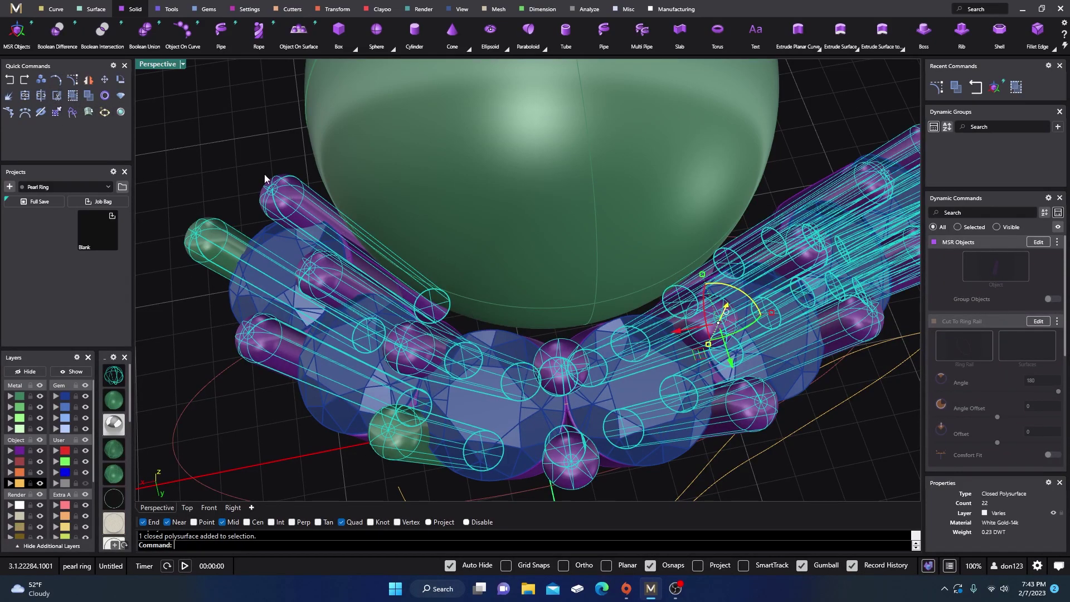
{"action": "left_click", "coordinate": [88, 95]}
{"action": "left_click", "coordinate": [554, 345], "text": "ctrl"}
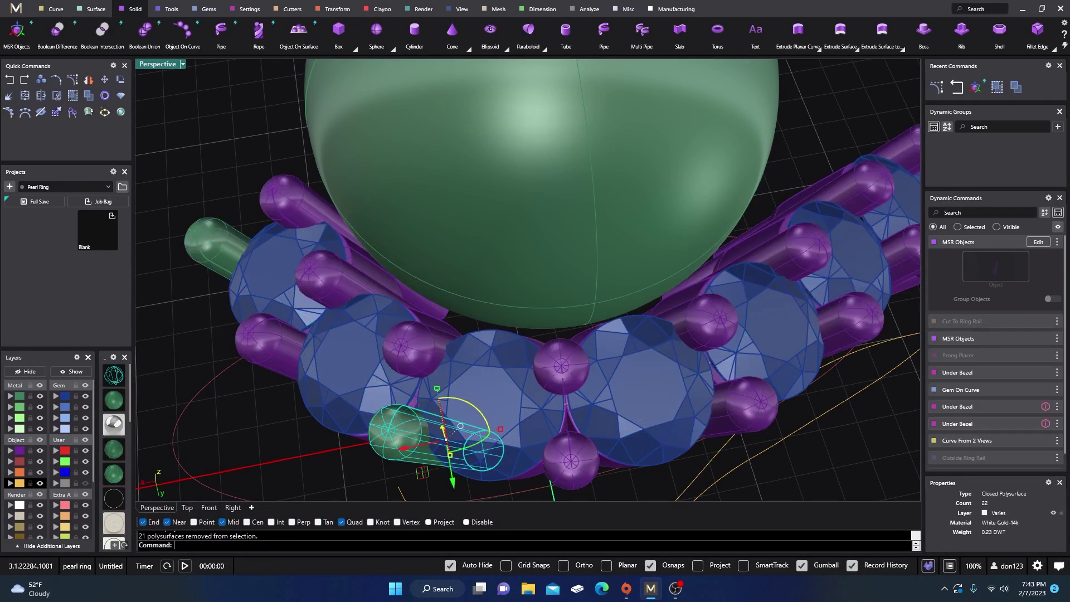
{"action": "key", "text": "ctrl+shift+g"}
Step: Select the prong group together with the adjusted outer prong and retry combining them into one group
{"action": "left_click", "coordinate": [245, 178]}
{"action": "left_click", "coordinate": [267, 197]}
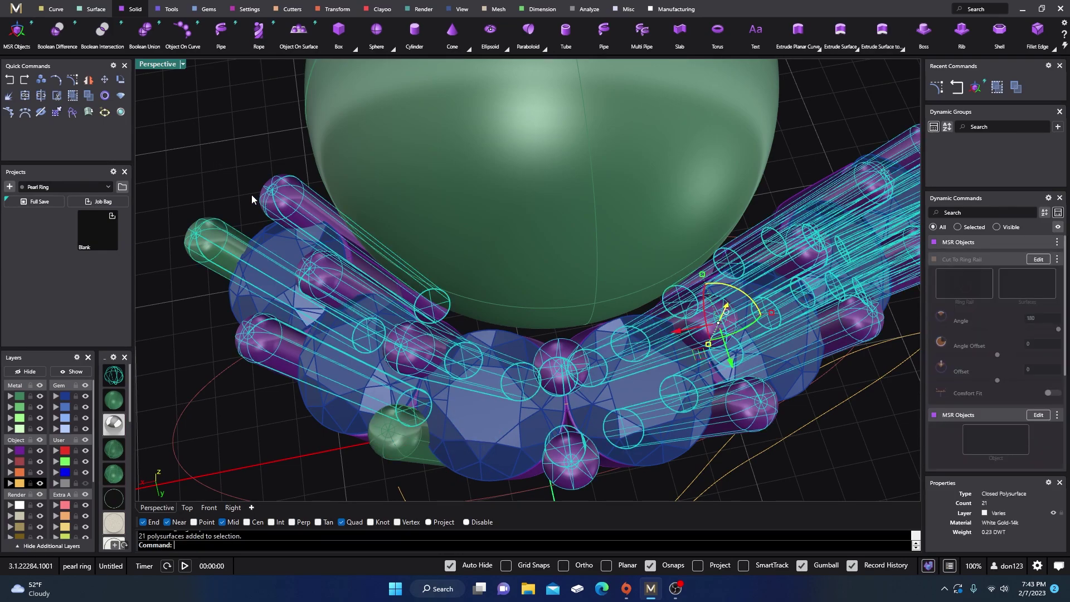
{"action": "left_click", "coordinate": [384, 452], "text": "shift"}
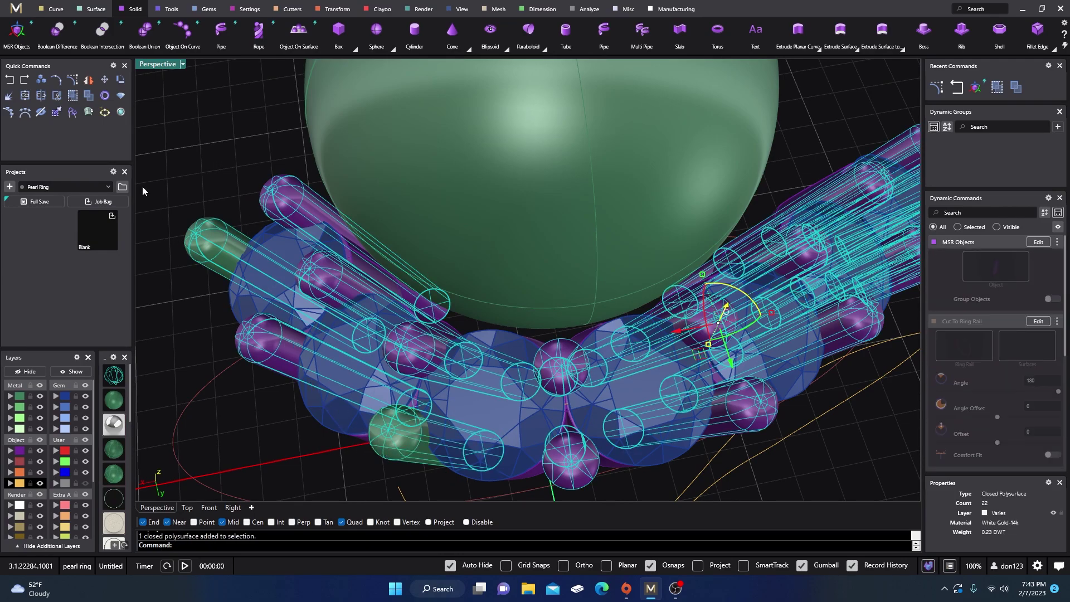
{"action": "left_click", "coordinate": [72, 98]}
{"action": "left_click", "coordinate": [219, 169]}
{"action": "left_click", "coordinate": [283, 198]}
{"action": "left_click", "coordinate": [89, 96]}
{"action": "left_click", "coordinate": [398, 433]}
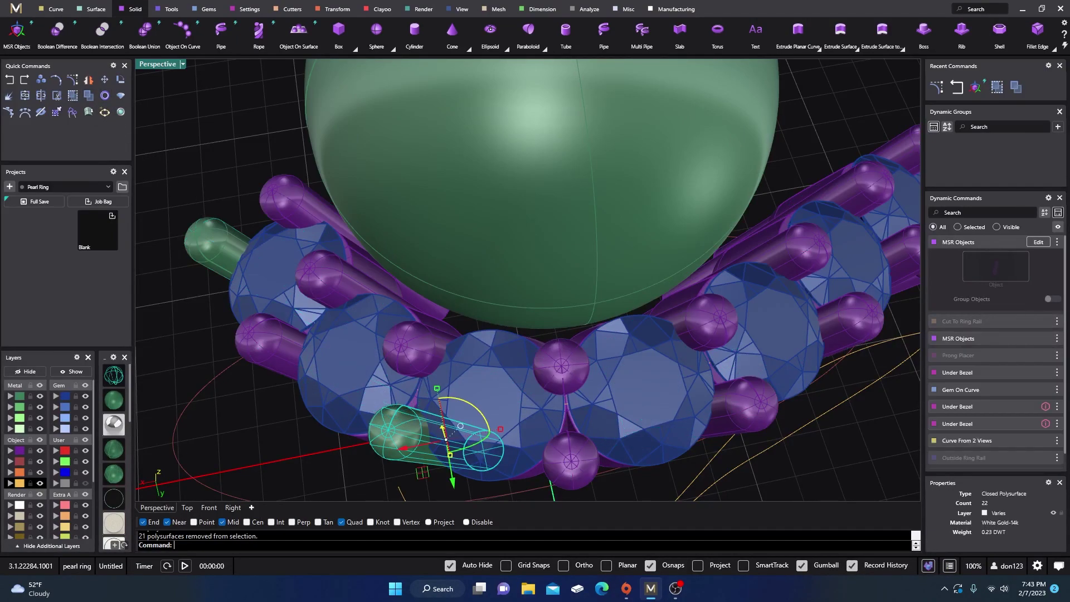
{"action": "key", "text": "Return"}
Step: Try ungrouping all the remaining prongs, select several prongs around the first diamond individually, and undo the ungrouping
{"action": "left_click", "coordinate": [269, 199]}
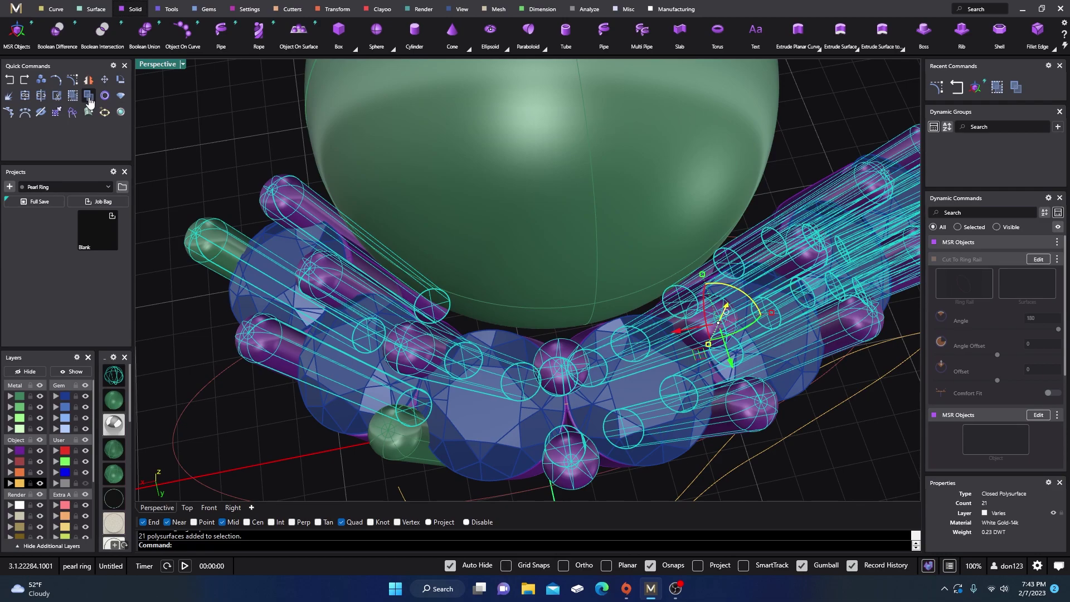
{"action": "left_click", "coordinate": [89, 96]}
{"action": "left_click", "coordinate": [282, 193]}
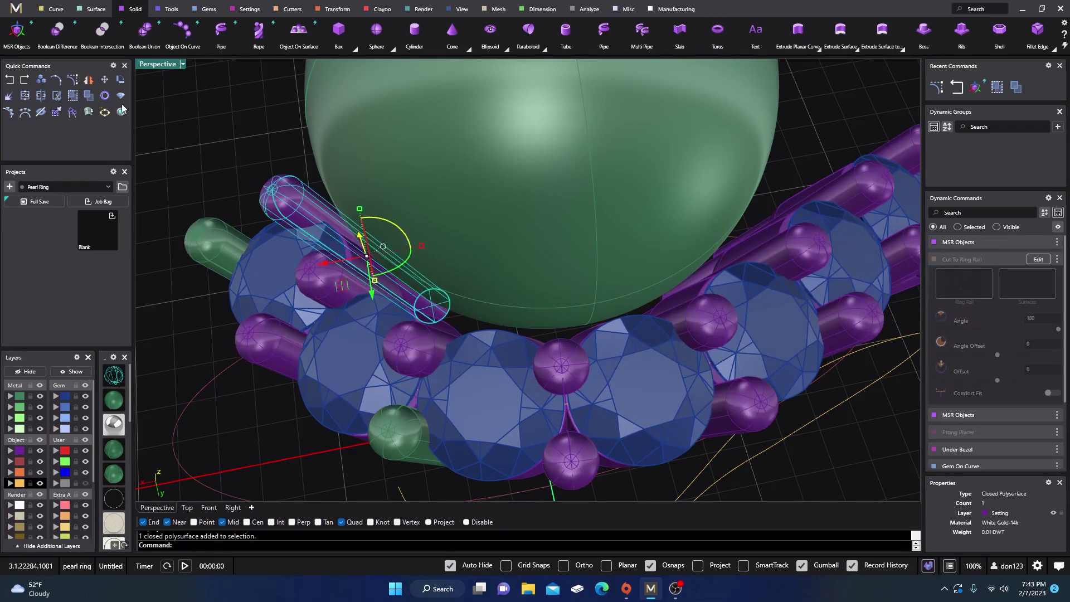
{"action": "left_click", "coordinate": [230, 152]}
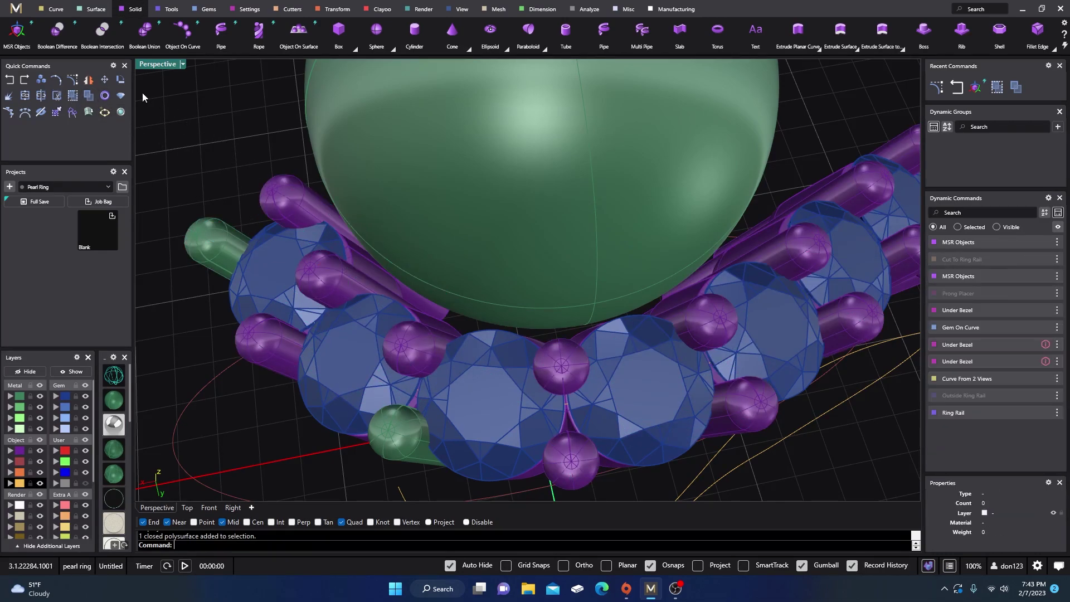
{"action": "scroll", "coordinate": [245, 184], "scroll_direction": "down", "scroll_amount": 3}
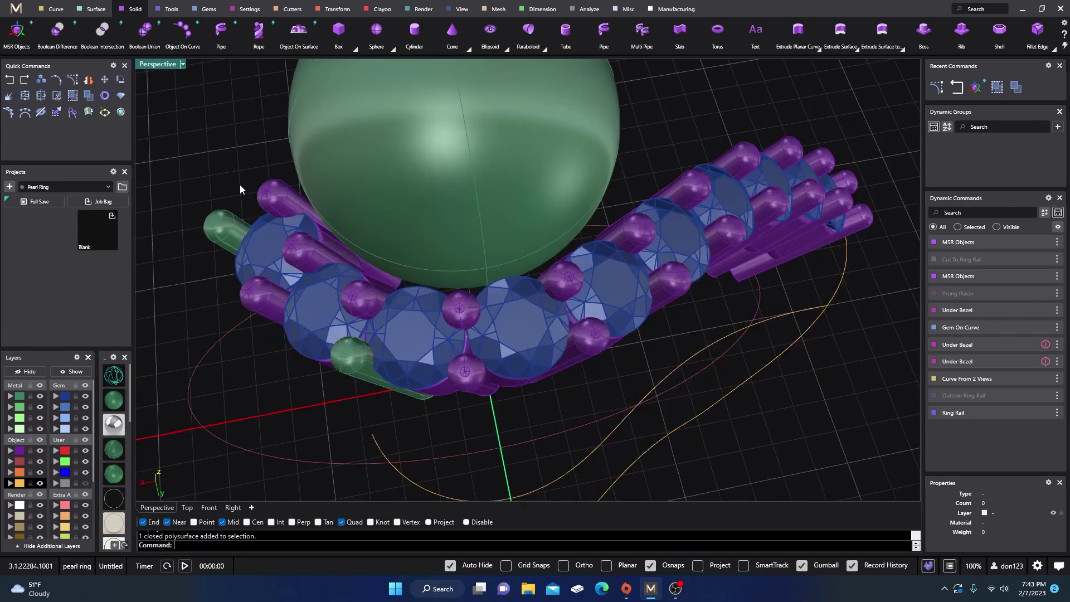
{"action": "left_click", "coordinate": [231, 216]}
{"action": "left_click", "coordinate": [267, 195], "text": "shift"}
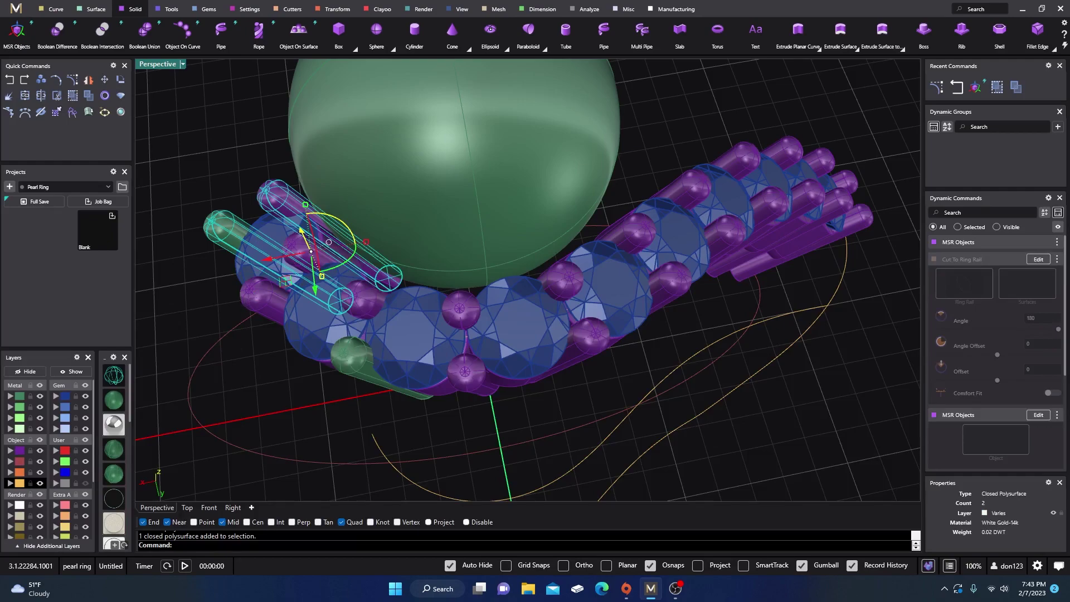
{"action": "left_click", "coordinate": [257, 293], "text": "shift"}
{"action": "left_click", "coordinate": [297, 250], "text": "shift"}
{"action": "left_click", "coordinate": [212, 135]}
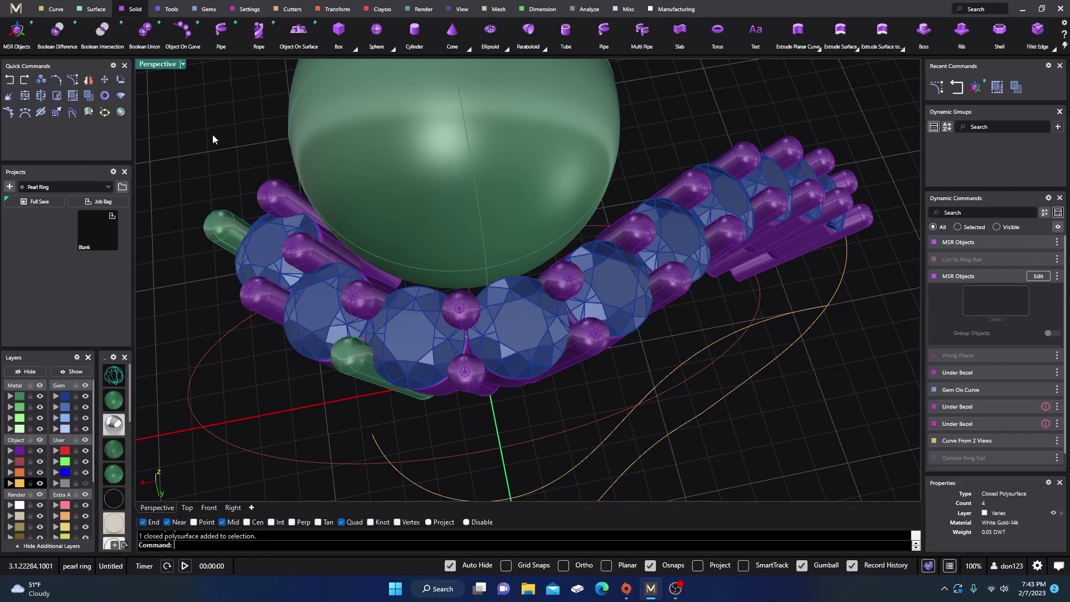
{"action": "left_click", "coordinate": [10, 81]}
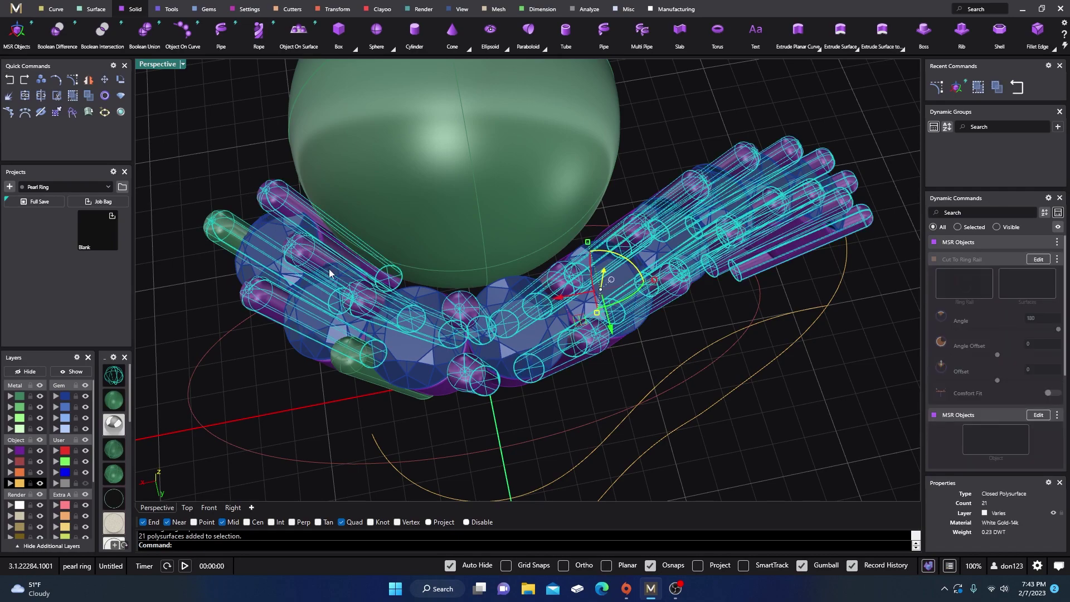
Step: Ungroup the prongs, regroup them without the inner prong between the third and fourth diamonds, and select that prong alone
{"action": "left_click", "coordinate": [88, 96]}
{"action": "left_click", "coordinate": [460, 298], "text": "ctrl"}
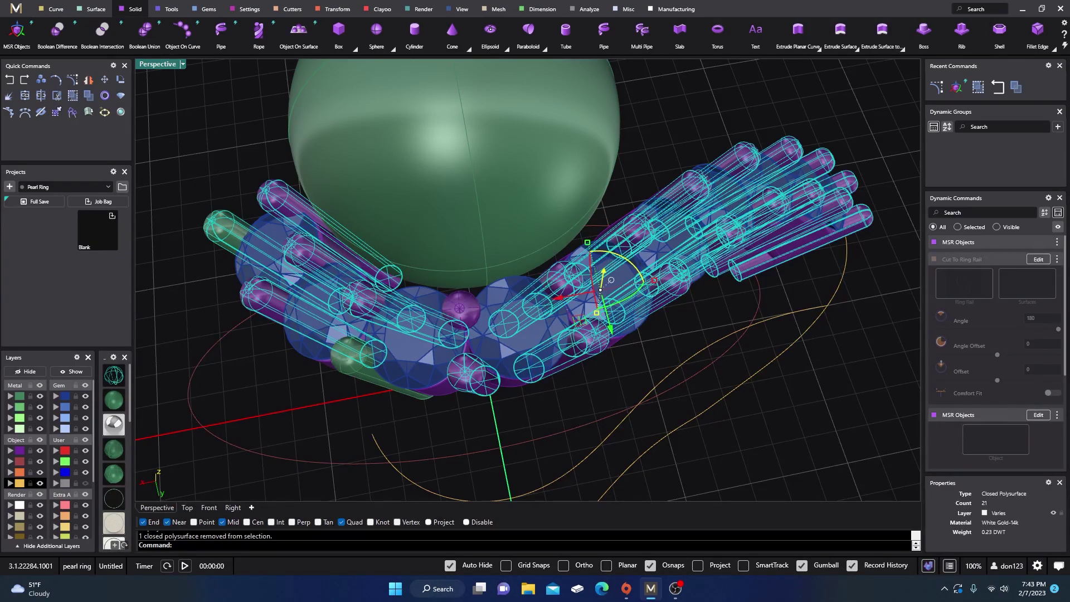
{"action": "left_click", "coordinate": [73, 95]}
{"action": "left_click", "coordinate": [225, 168]}
{"action": "left_click", "coordinate": [469, 316]}
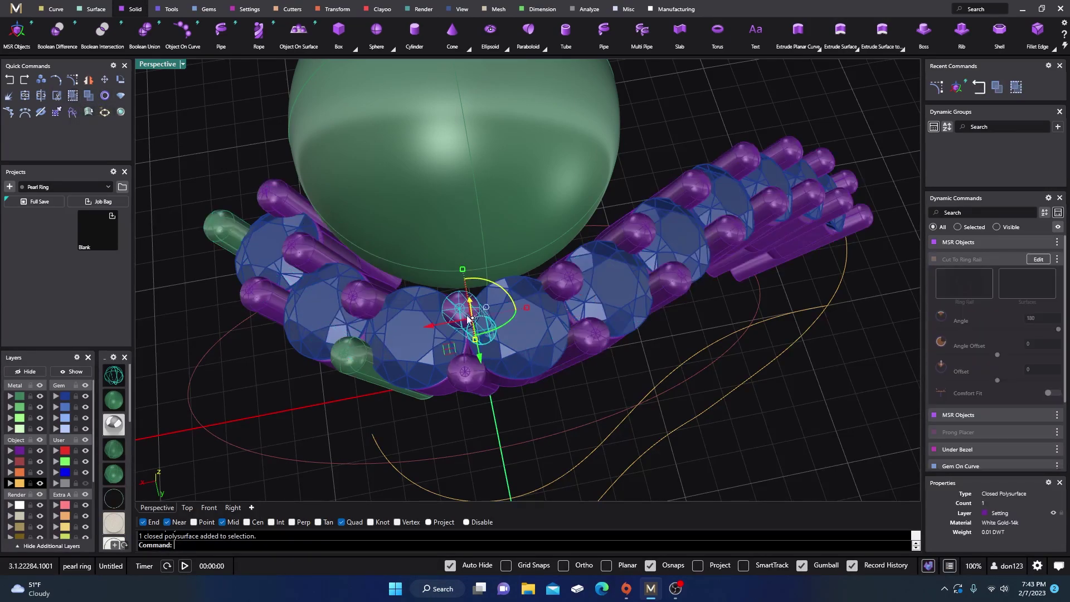
Step: Try moving the inner prong between the third and fourth diamonds with the gumball, and undo the move
{"action": "right_click_drag", "start_coordinate": [468, 317], "coordinate": [503, 350]}
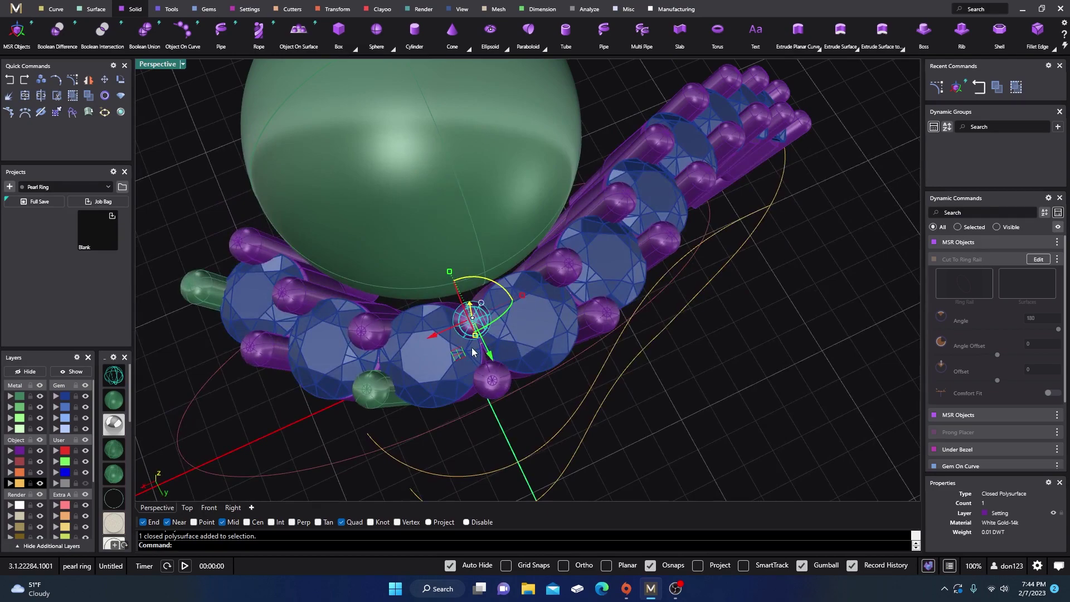
{"action": "scroll", "coordinate": [468, 329], "scroll_direction": "up", "scroll_amount": 4}
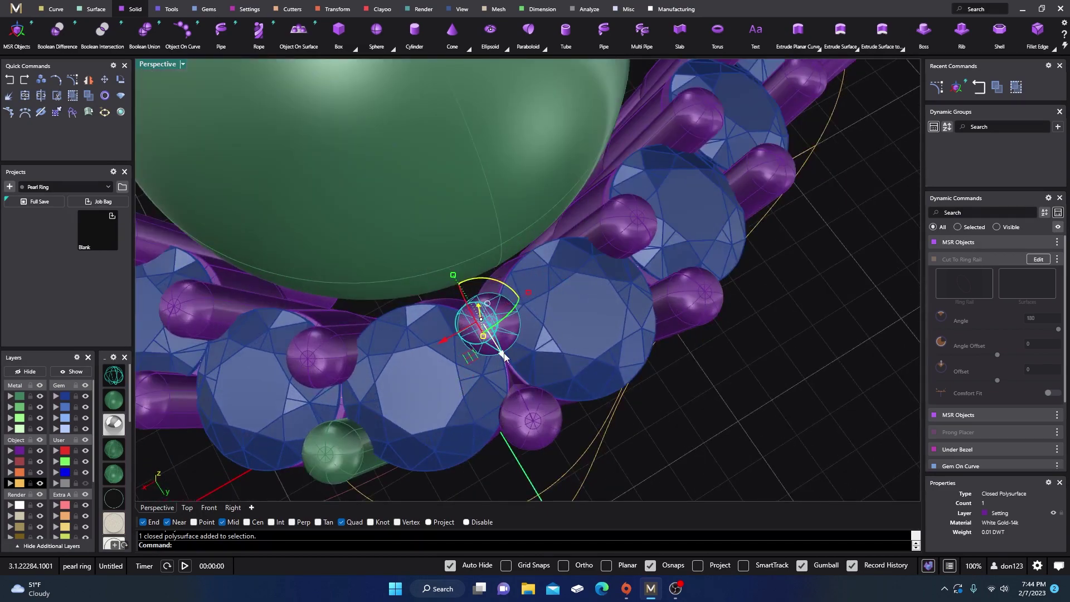
{"action": "left_click_drag", "start_coordinate": [503, 359], "coordinate": [498, 345]}
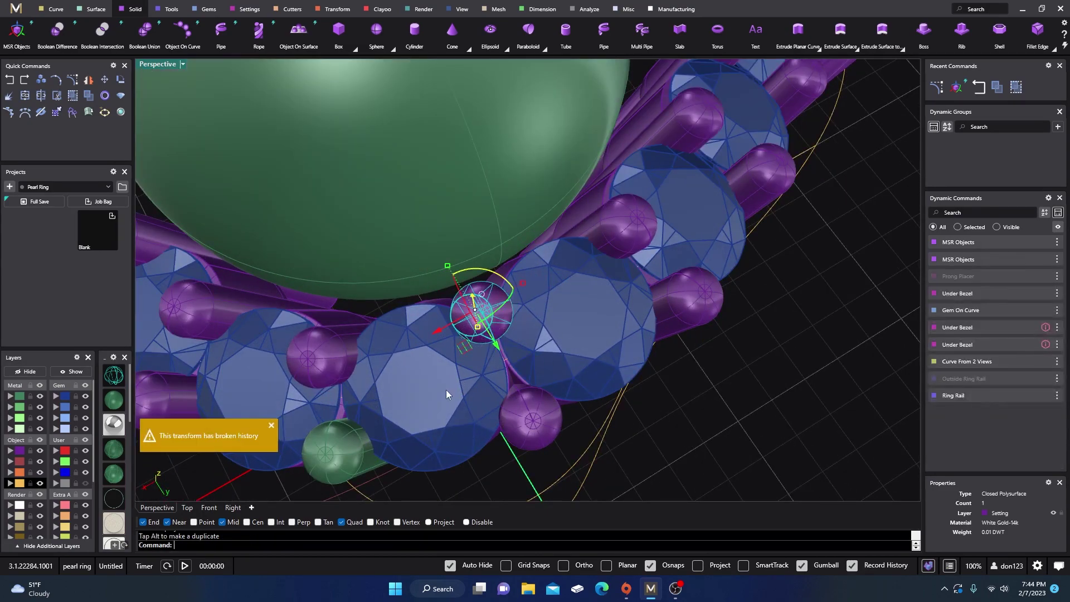
{"action": "left_click", "coordinate": [9, 80]}
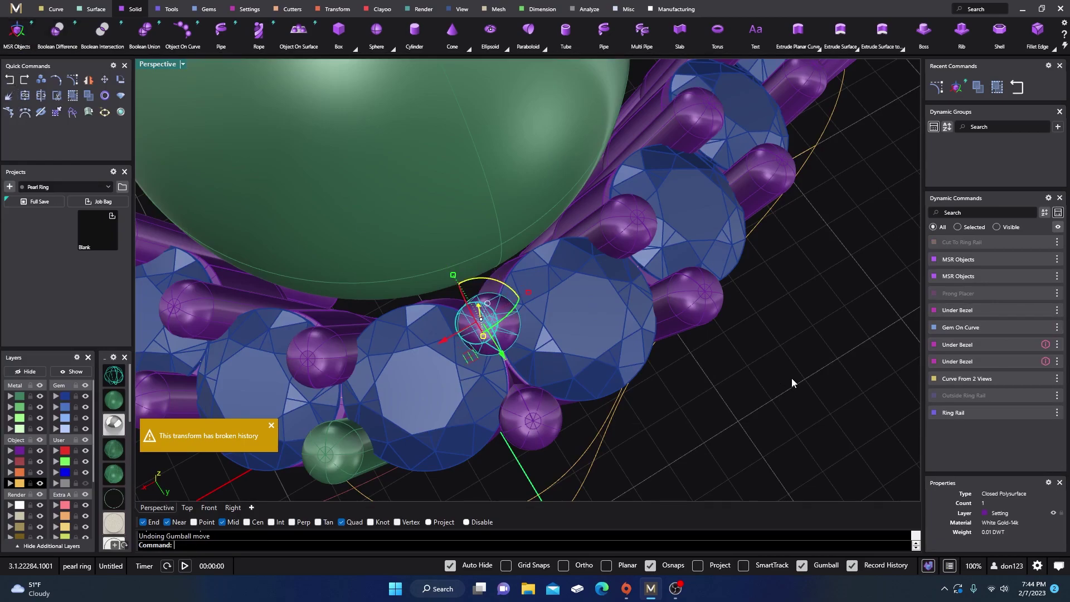
{"action": "key", "text": "Escape"}
Step: Use MSR Objects to move the inner prong between the third and fourth diamonds slightly toward the pearl, and accept it
{"action": "left_click", "coordinate": [488, 324]}
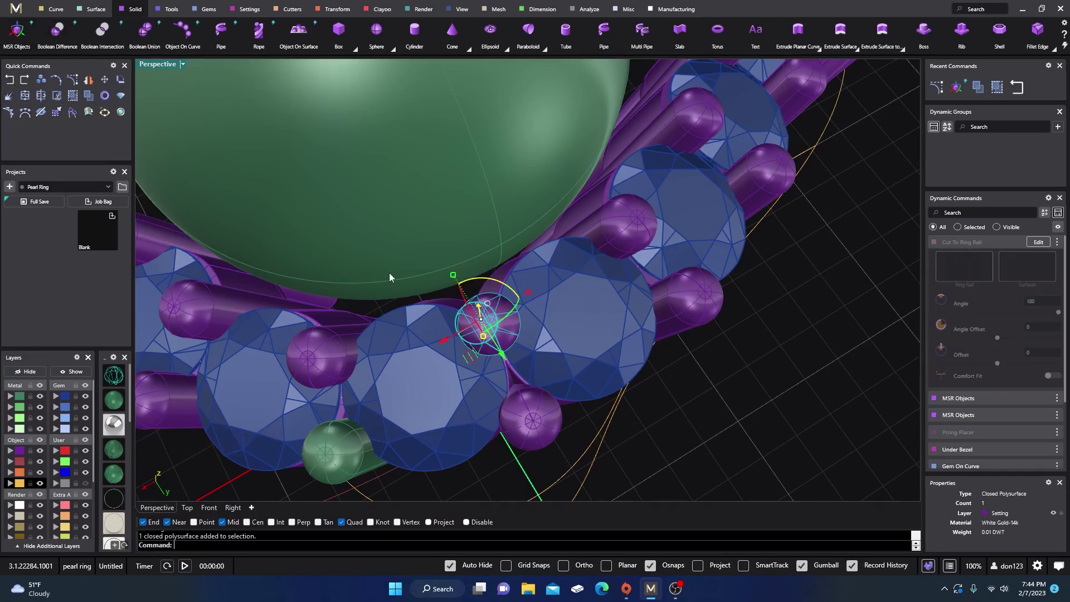
{"action": "left_click", "coordinate": [17, 31]}
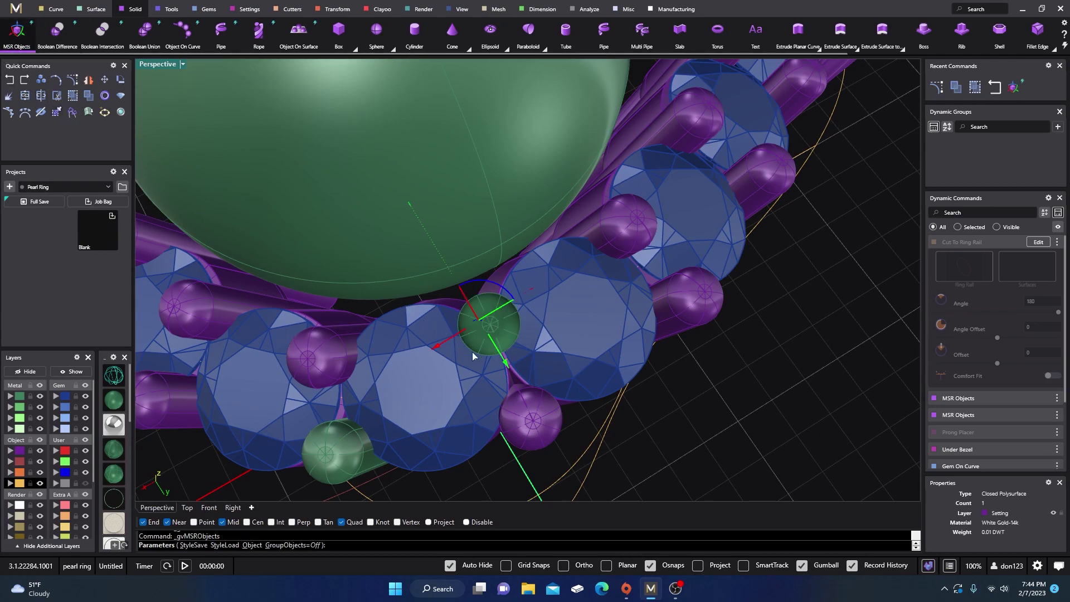
{"action": "left_click_drag", "start_coordinate": [506, 363], "coordinate": [504, 354]}
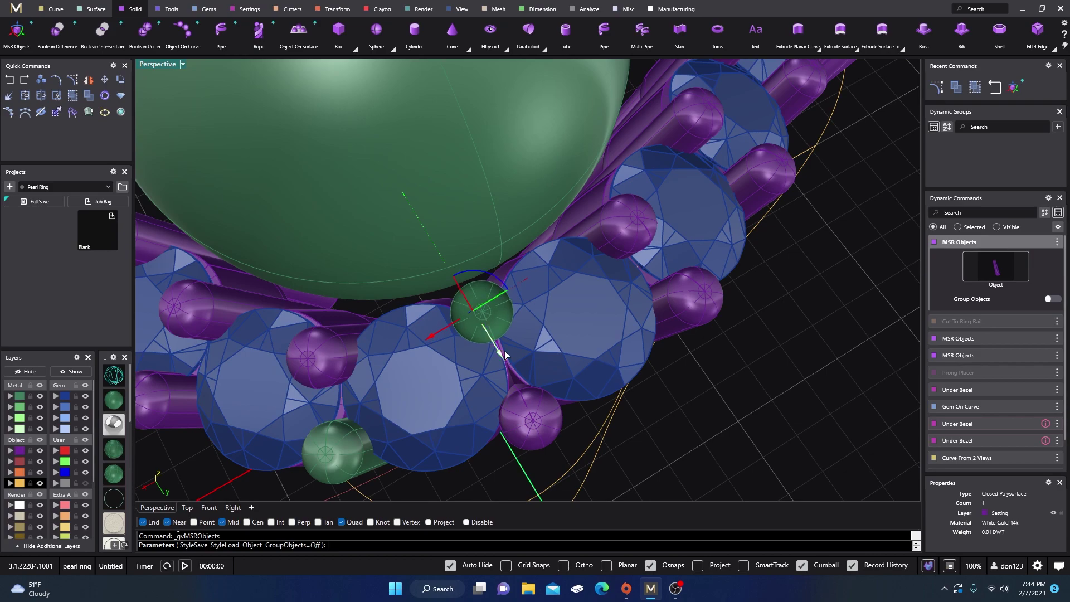
{"action": "right_click", "coordinate": [719, 398]}
Step: Examine the repositioned inner prong and its neighbouring diamonds from several angles and distances
{"action": "scroll", "coordinate": [710, 397], "scroll_direction": "down", "scroll_amount": 3}
{"action": "right_click_drag", "start_coordinate": [710, 397], "coordinate": [645, 406]}
{"action": "scroll", "coordinate": [686, 400], "scroll_direction": "up", "scroll_amount": 3}
{"action": "scroll", "coordinate": [663, 375], "scroll_direction": "down", "scroll_amount": 5}
{"action": "scroll", "coordinate": [560, 368], "scroll_direction": "up", "scroll_amount": 5}
{"action": "right_click_drag", "start_coordinate": [560, 368], "coordinate": [577, 416]}
{"action": "scroll", "coordinate": [562, 374], "scroll_direction": "down", "scroll_amount": 4}
{"action": "scroll", "coordinate": [580, 421], "scroll_direction": "up", "scroll_amount": 5}
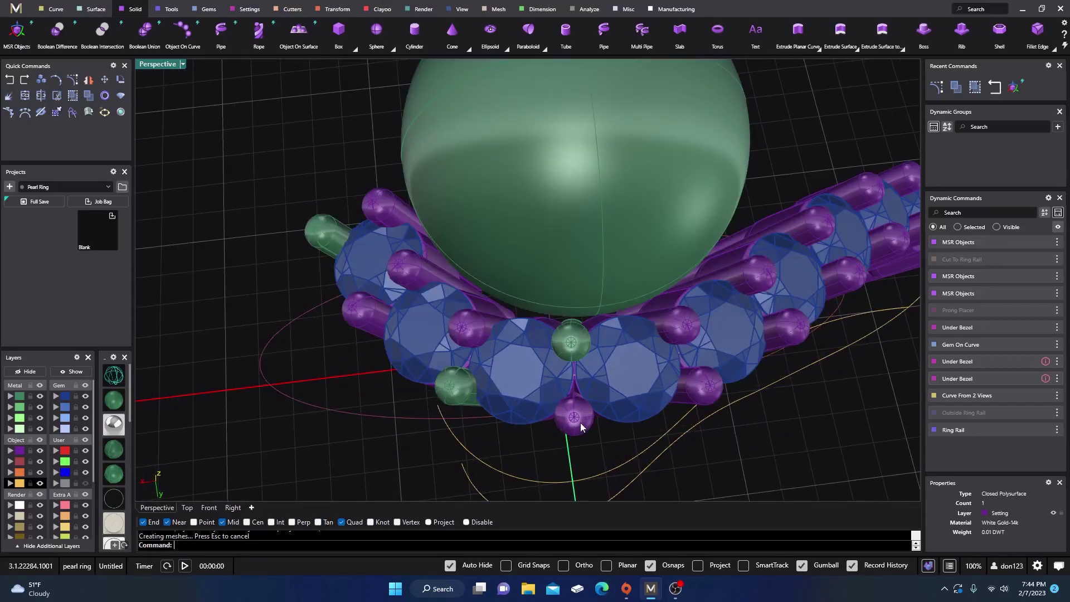
Step: Separate the outer prong between the third and fourth diamonds from the prong group, keeping the other prongs grouped
{"action": "left_click", "coordinate": [581, 426]}
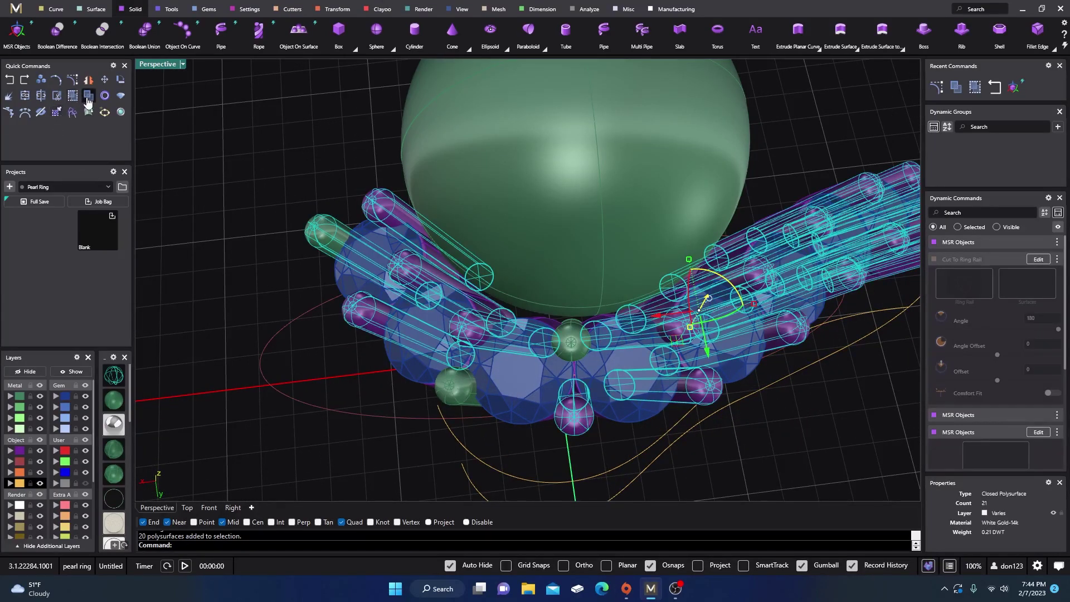
{"action": "left_click", "coordinate": [250, 246]}
{"action": "left_click", "coordinate": [574, 422]}
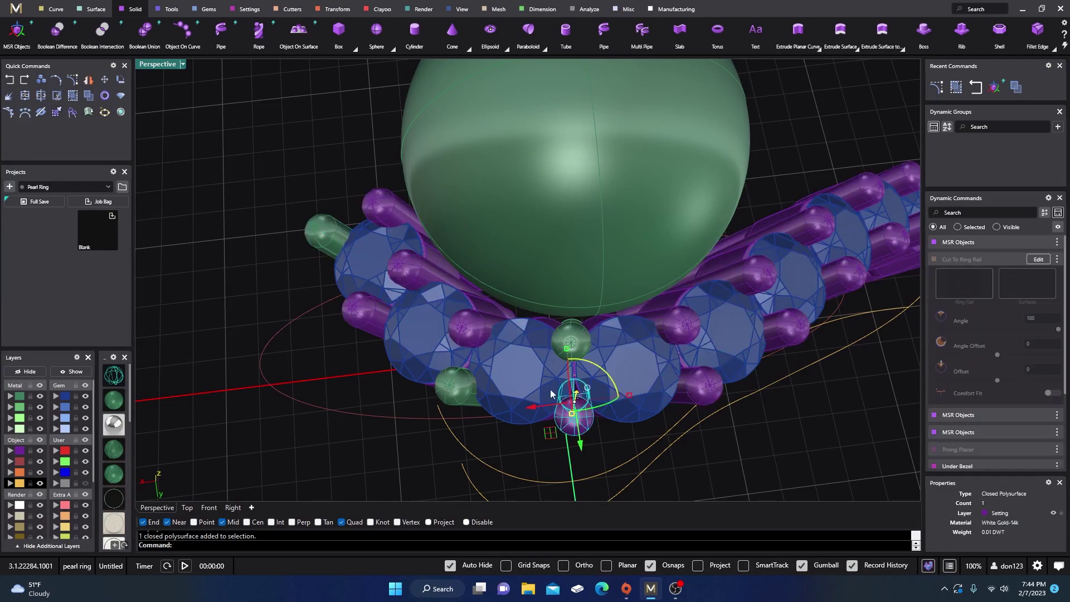
{"action": "left_click", "coordinate": [253, 182]}
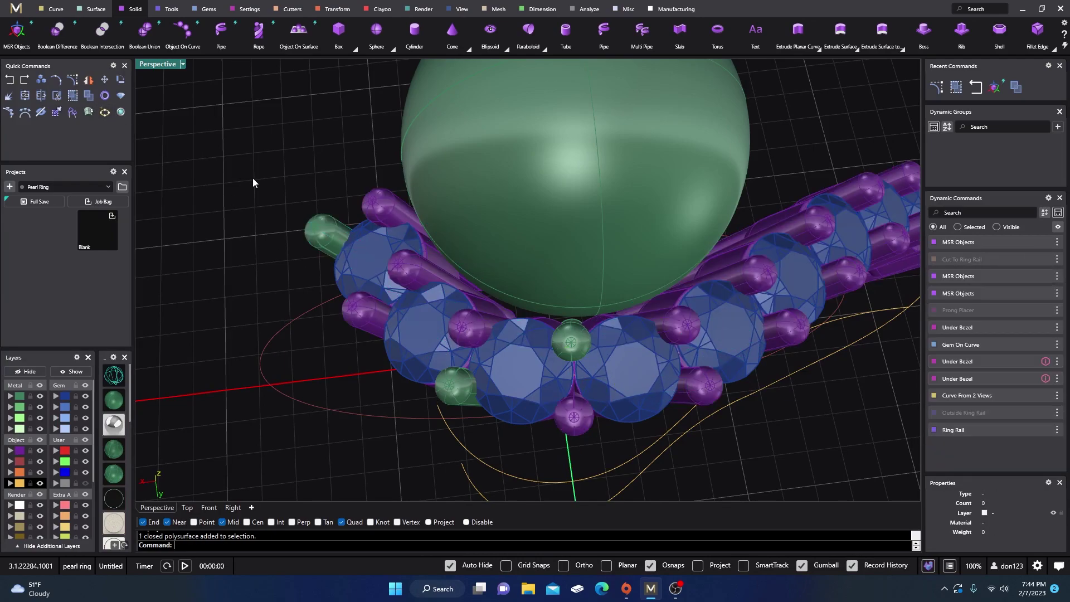
Step: Use MSR Objects to move the outer prong between the third and fourth diamonds slightly inward and sideways, centring it between the stones, and accept
{"action": "left_click", "coordinate": [577, 422]}
{"action": "left_click", "coordinate": [17, 38]}
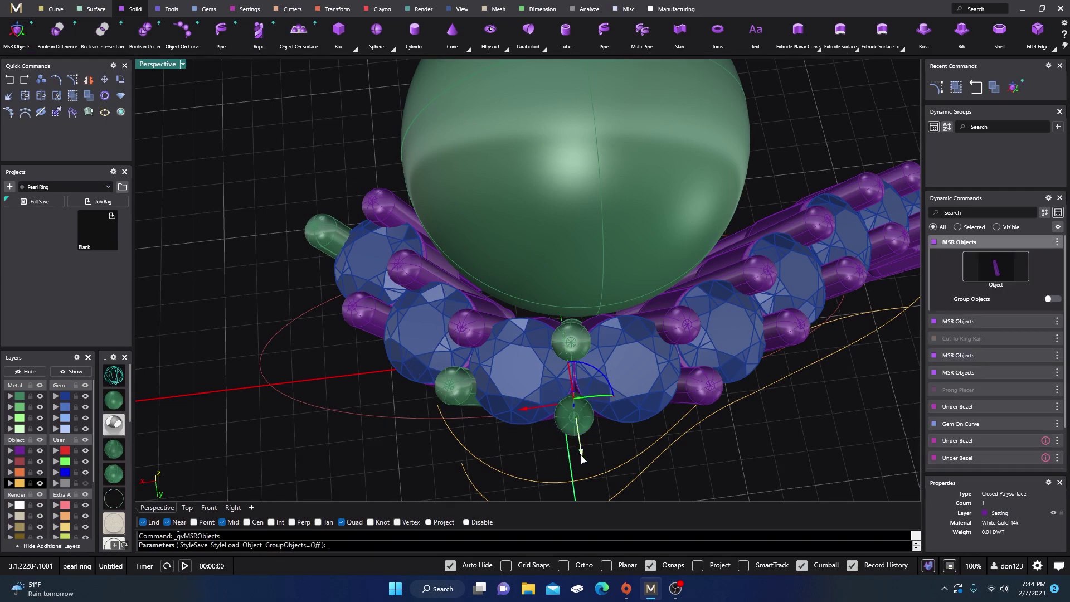
{"action": "left_click_drag", "start_coordinate": [582, 454], "coordinate": [581, 449]}
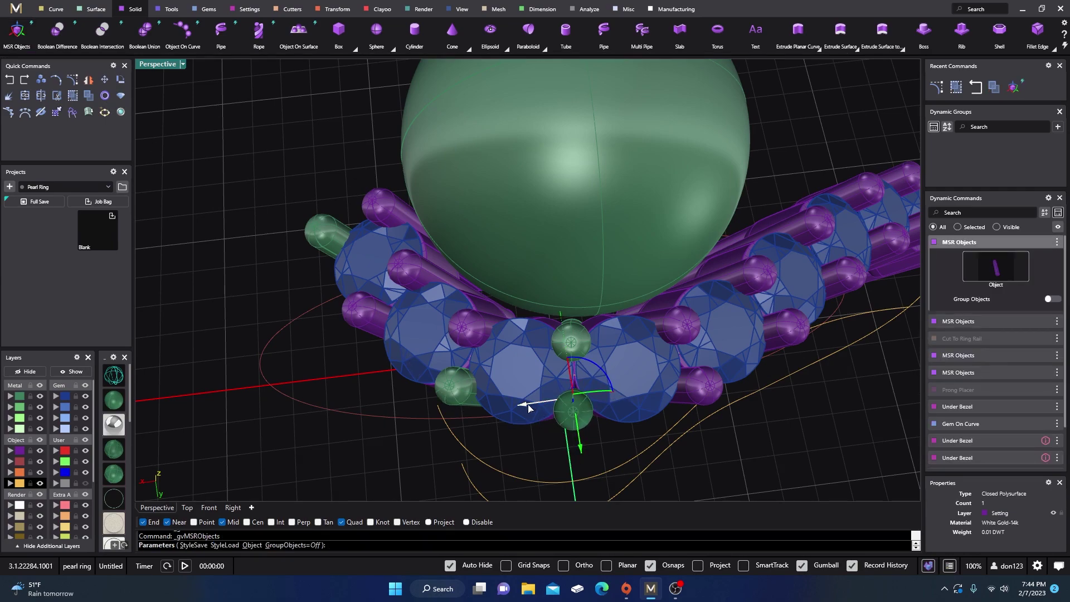
{"action": "left_click_drag", "start_coordinate": [524, 404], "coordinate": [527, 405]}
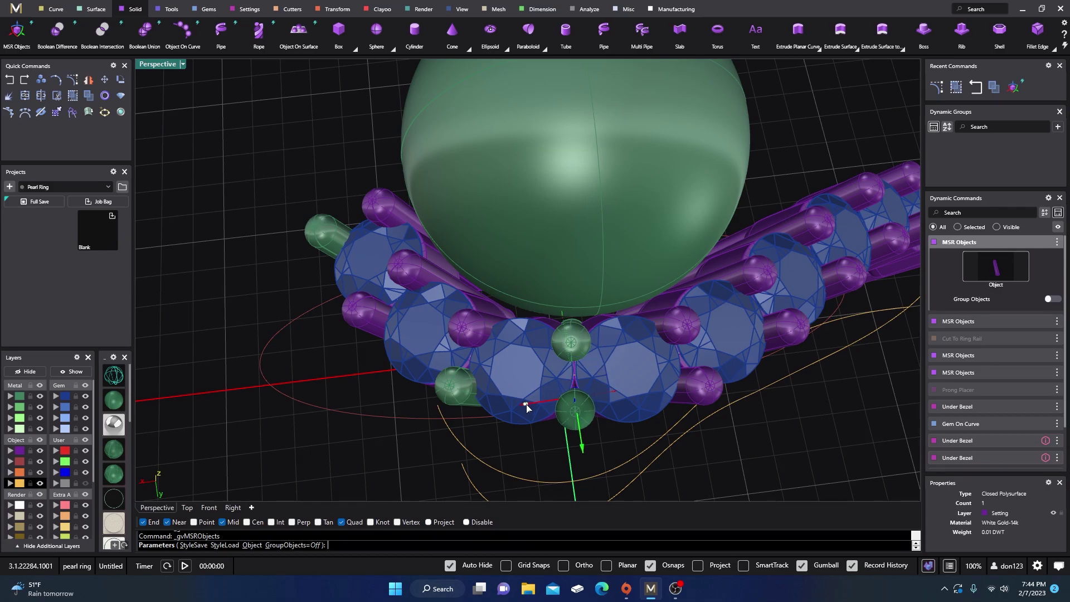
{"action": "scroll", "coordinate": [289, 390], "scroll_direction": "down", "scroll_amount": 3}
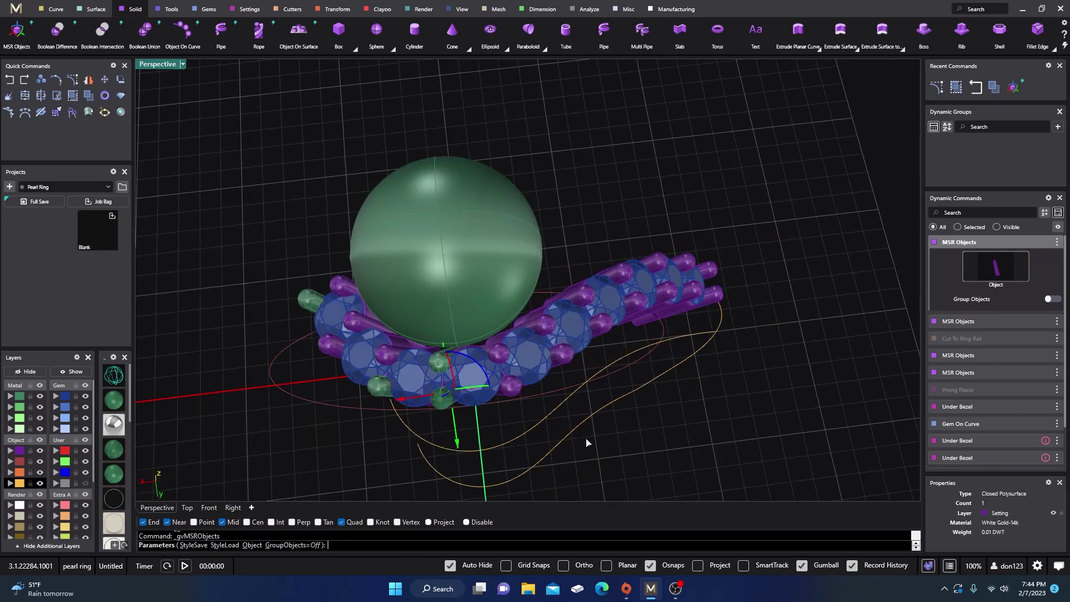
{"action": "right_click_drag", "start_coordinate": [586, 443], "coordinate": [450, 411]}
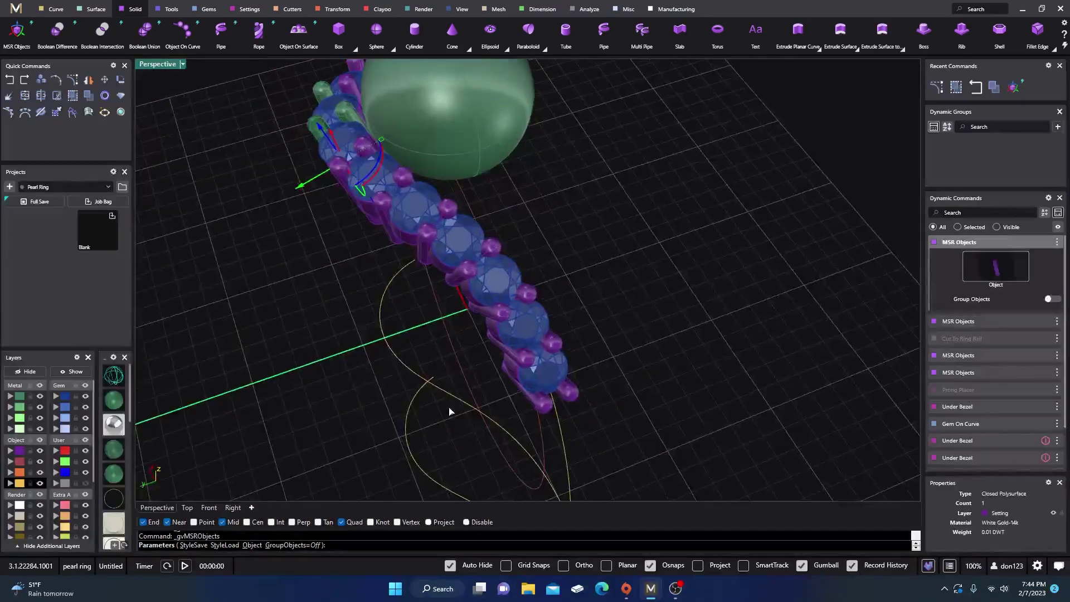
{"action": "key", "text": "Return"}
Step: Hide the ring rail and the construction curves below the diamond row
{"action": "right_click_drag", "start_coordinate": [375, 342], "coordinate": [497, 265]}
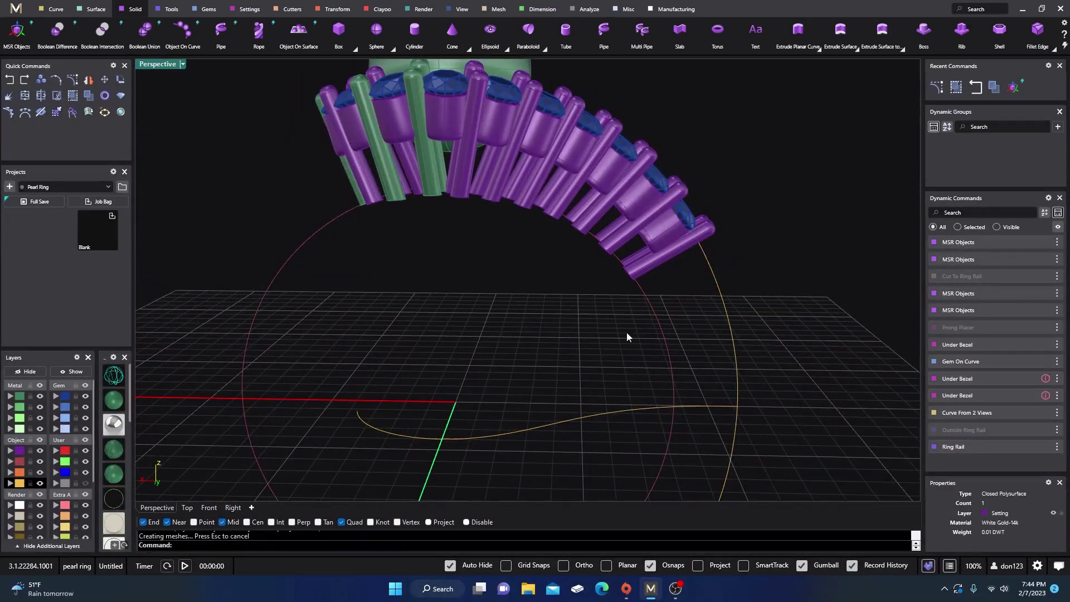
{"action": "left_click_drag", "start_coordinate": [785, 446], "coordinate": [616, 371]}
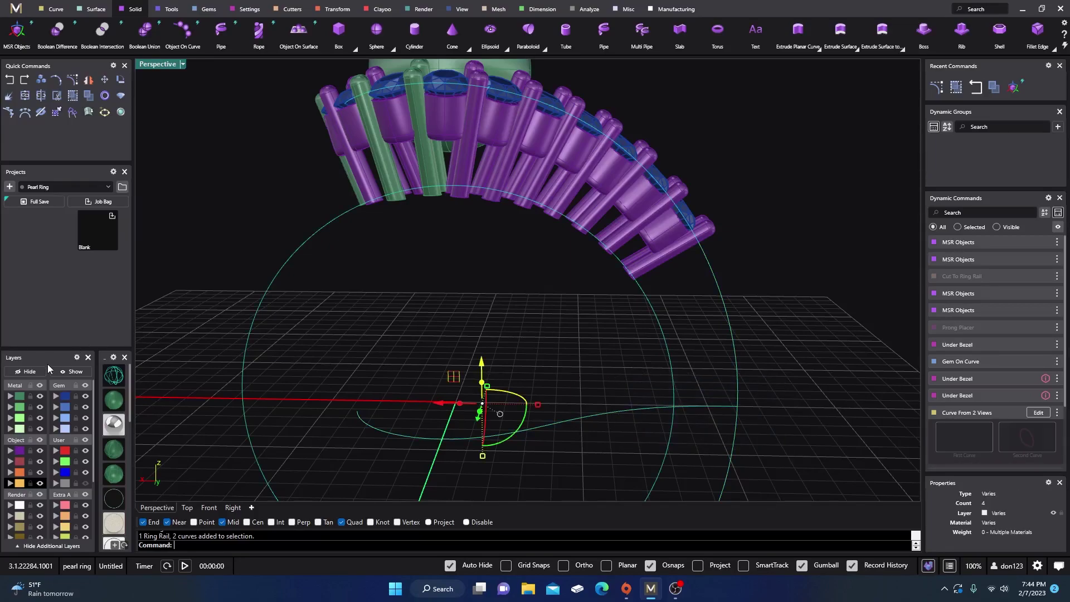
{"action": "left_click", "coordinate": [26, 371]}
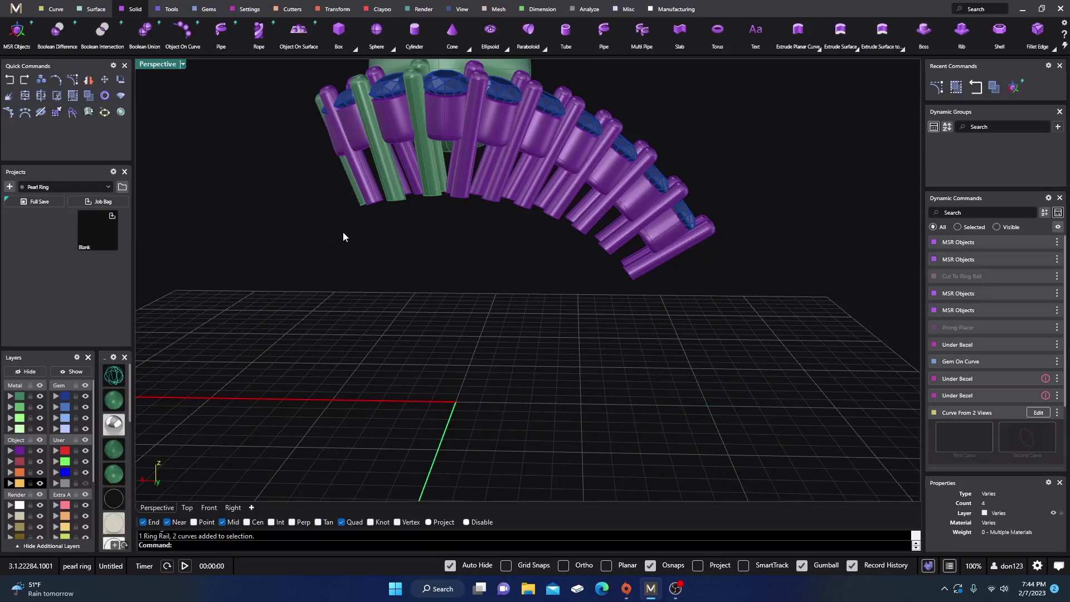
Step: Group all the prongs along the diamond row and assign them to the purple object layer
{"action": "left_click_drag", "start_coordinate": [502, 270], "coordinate": [339, 173]}
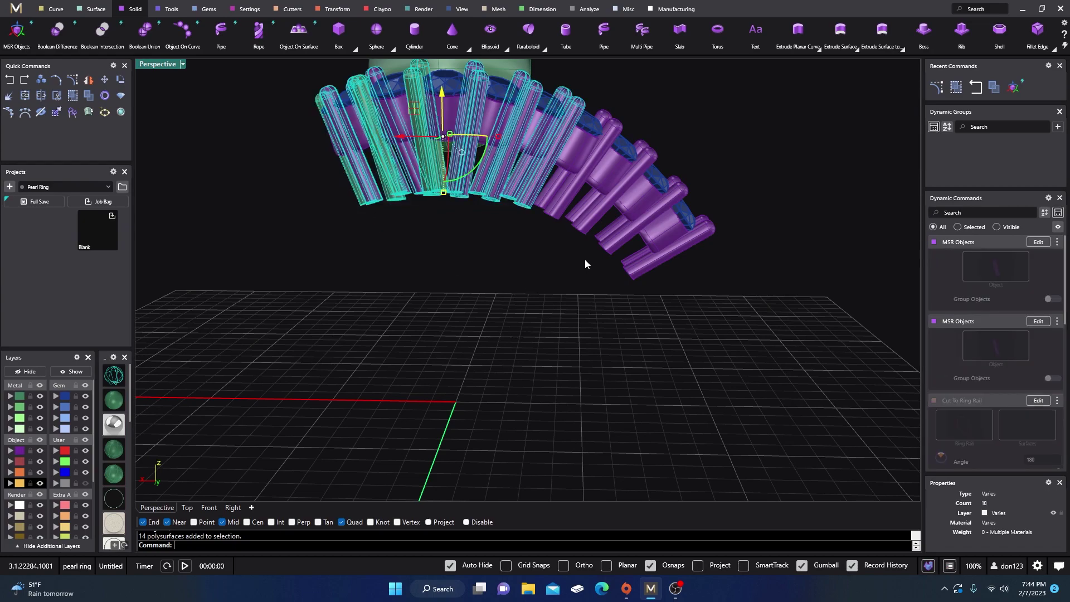
{"action": "left_click_drag", "start_coordinate": [551, 206], "coordinate": [542, 196], "text": "shift"}
{"action": "left_click_drag", "start_coordinate": [627, 317], "coordinate": [596, 242], "text": "shift"}
{"action": "right_click_drag", "start_coordinate": [480, 250], "coordinate": [363, 325]}
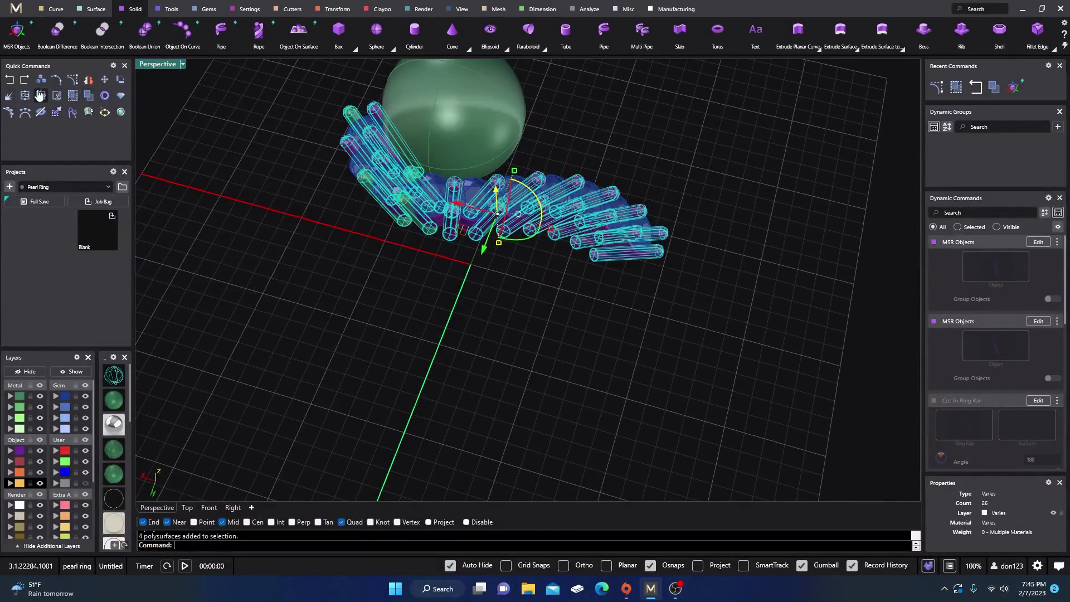
{"action": "left_click", "coordinate": [73, 96]}
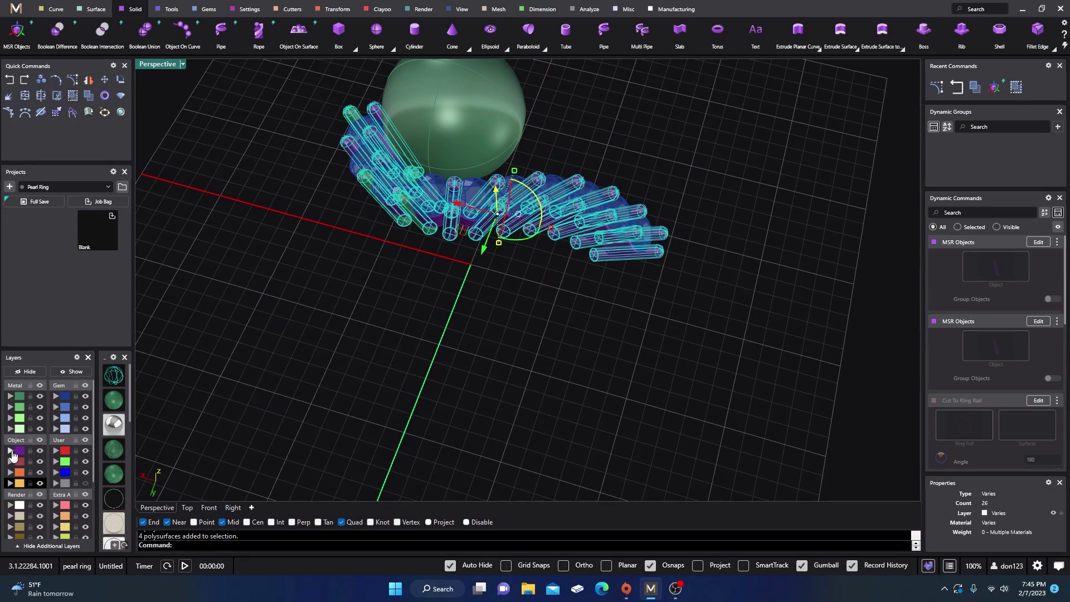
{"action": "left_click", "coordinate": [12, 451]}
{"action": "left_click", "coordinate": [406, 353]}
{"action": "right_click_drag", "start_coordinate": [406, 353], "coordinate": [396, 311]}
Step: Unhide the ring rail and construction curves, and place the two construction curves on layer User 01 with that layer switched off
{"action": "left_click", "coordinate": [76, 371]}
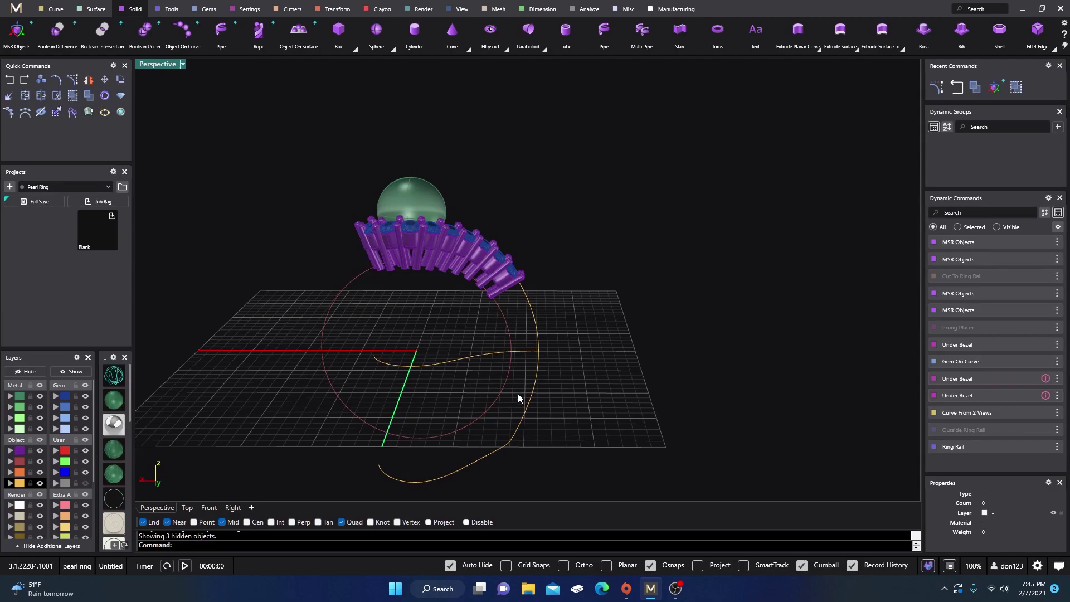
{"action": "left_click_drag", "start_coordinate": [553, 410], "coordinate": [481, 343]}
{"action": "double_click", "coordinate": [19, 482]}
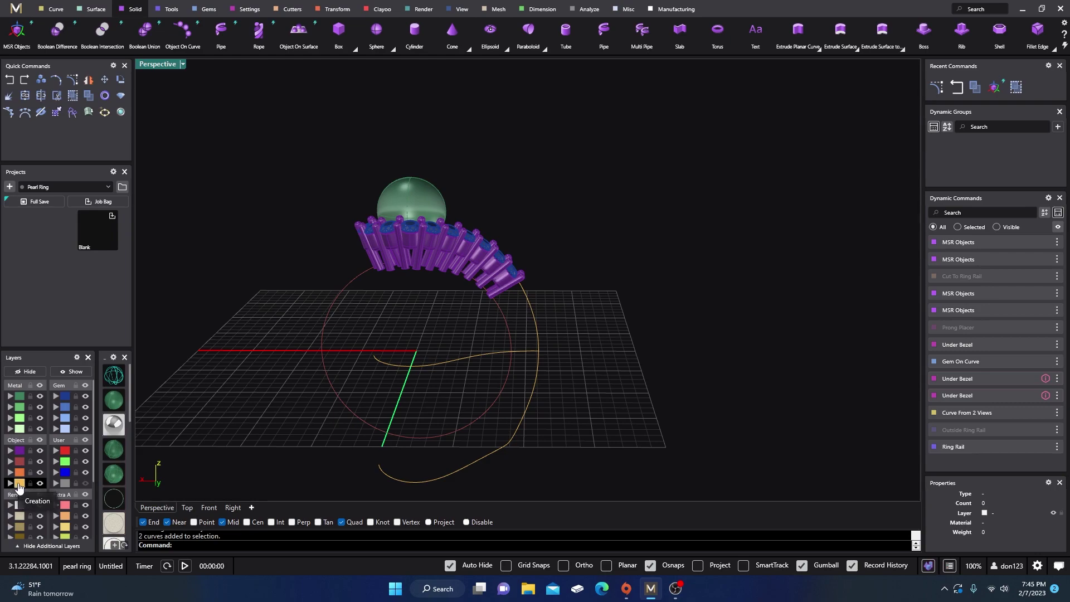
{"action": "left_click", "coordinate": [56, 450]}
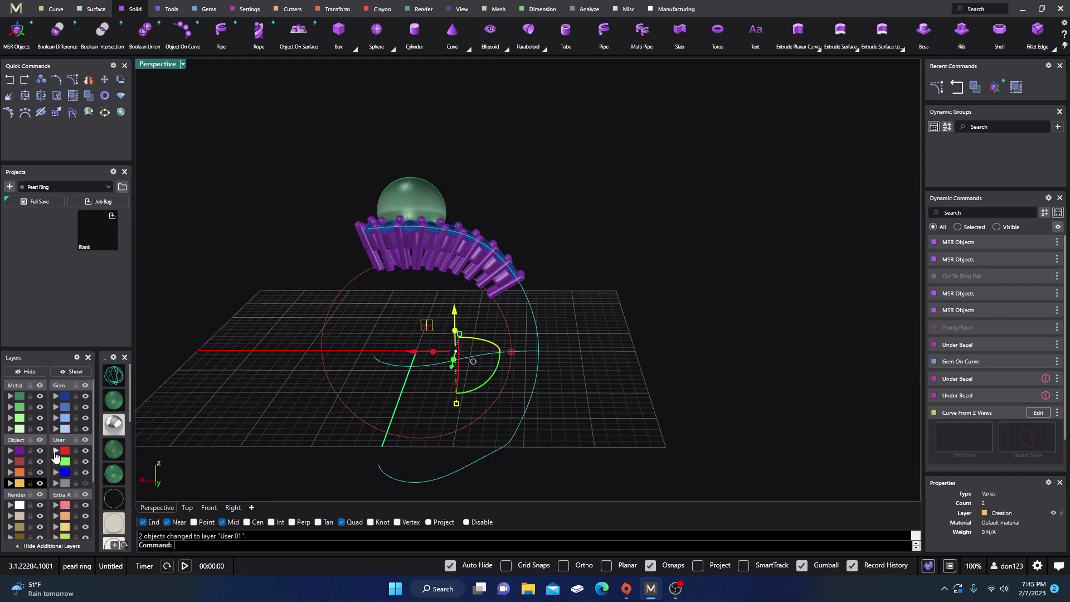
{"action": "left_click", "coordinate": [85, 451]}
Step: Examine the undersides of the bezels and prongs and their alignment with the ring rail from below and from the sides
{"action": "right_click_drag", "start_coordinate": [383, 380], "coordinate": [556, 183]}
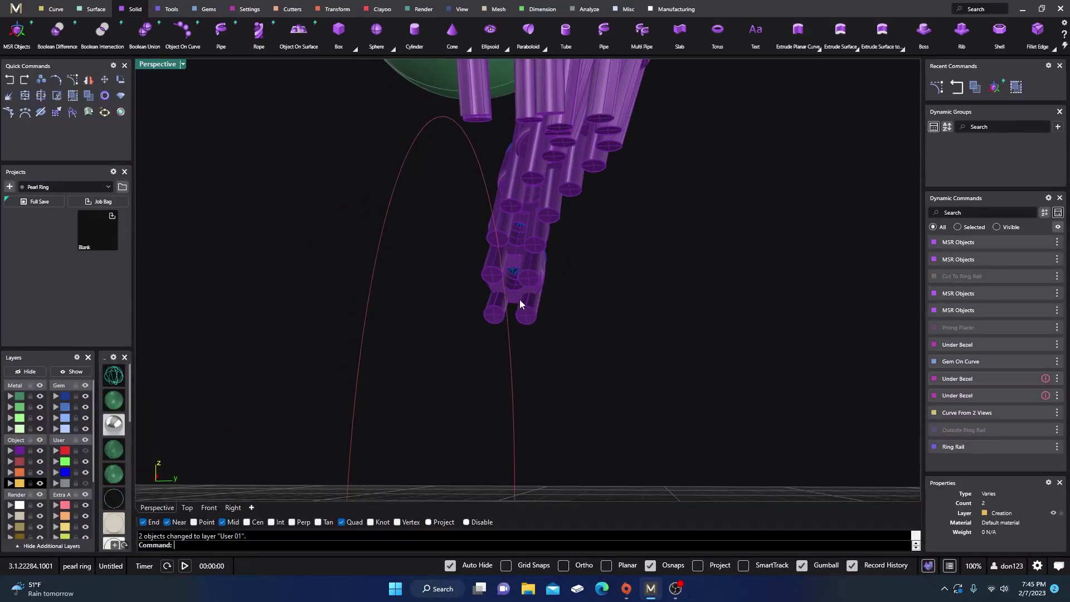
{"action": "right_click_drag", "start_coordinate": [502, 307], "coordinate": [471, 370]}
{"action": "scroll", "coordinate": [488, 348], "scroll_direction": "down", "scroll_amount": 4}
{"action": "scroll", "coordinate": [471, 370], "scroll_direction": "down", "scroll_amount": 5}
{"action": "scroll", "coordinate": [471, 370], "scroll_direction": "up", "scroll_amount": 10}
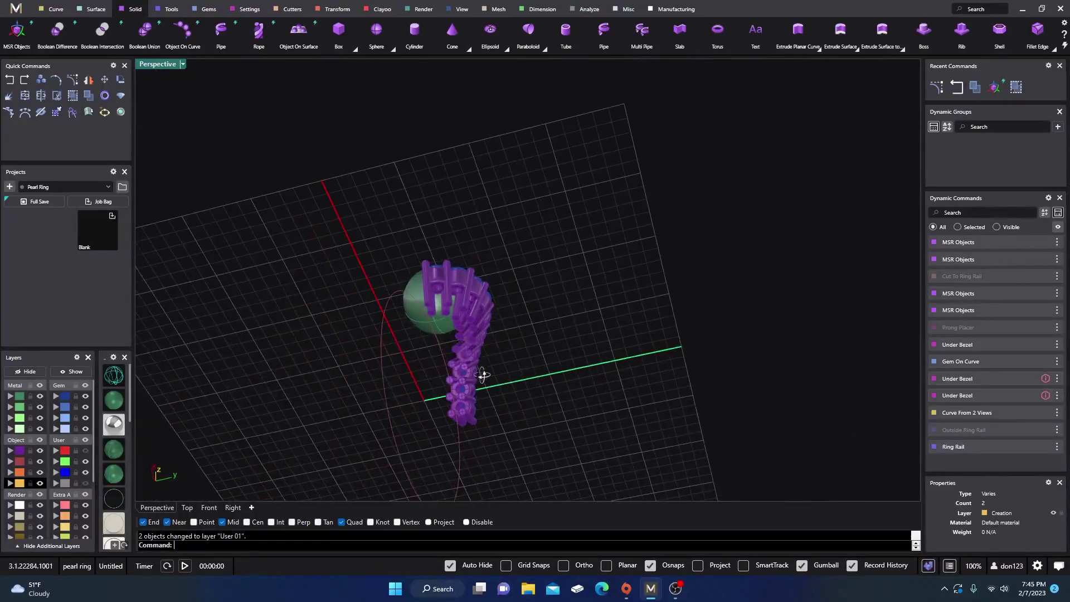
{"action": "scroll", "coordinate": [485, 375], "scroll_direction": "down", "scroll_amount": 8}
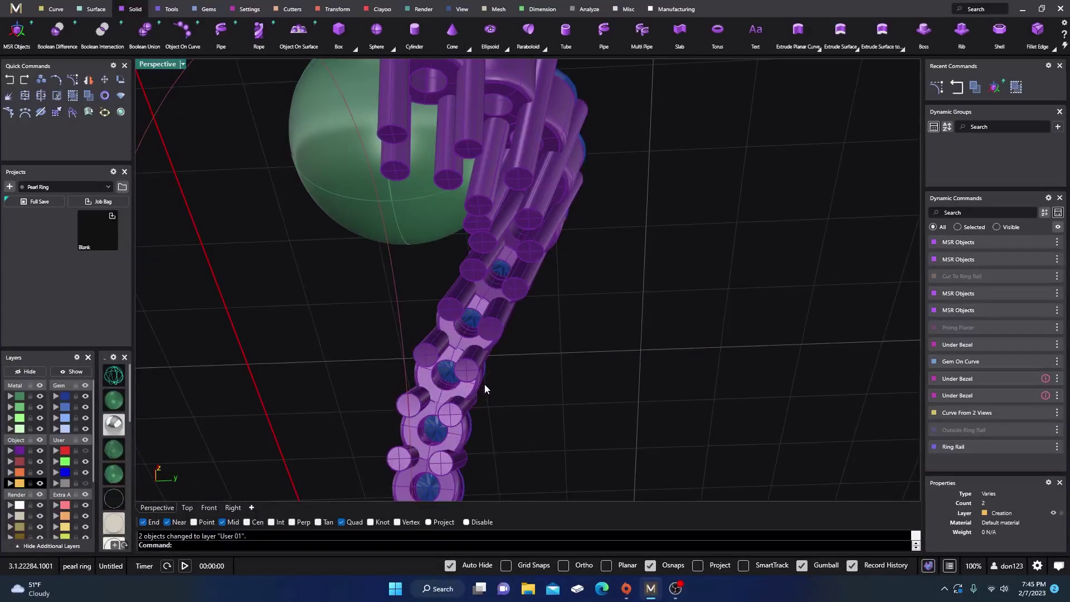
{"action": "right_click_drag", "start_coordinate": [484, 377], "coordinate": [435, 408]}
{"action": "scroll", "coordinate": [459, 388], "scroll_direction": "down", "scroll_amount": 6}
{"action": "right_click_drag", "start_coordinate": [482, 378], "coordinate": [583, 377]}
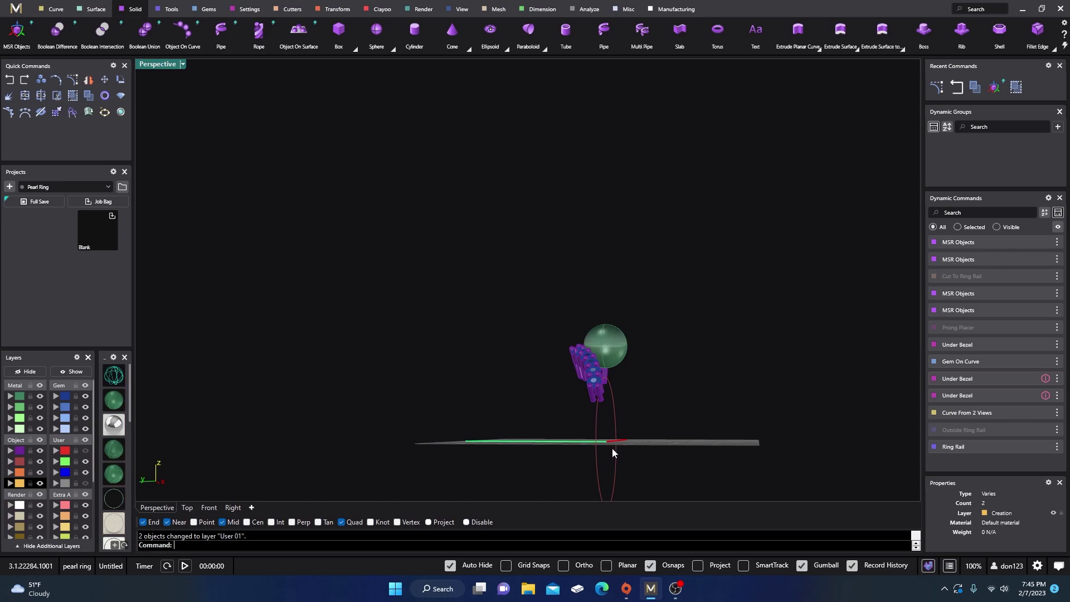
{"action": "right_click_drag", "start_coordinate": [501, 390], "coordinate": [486, 426]}
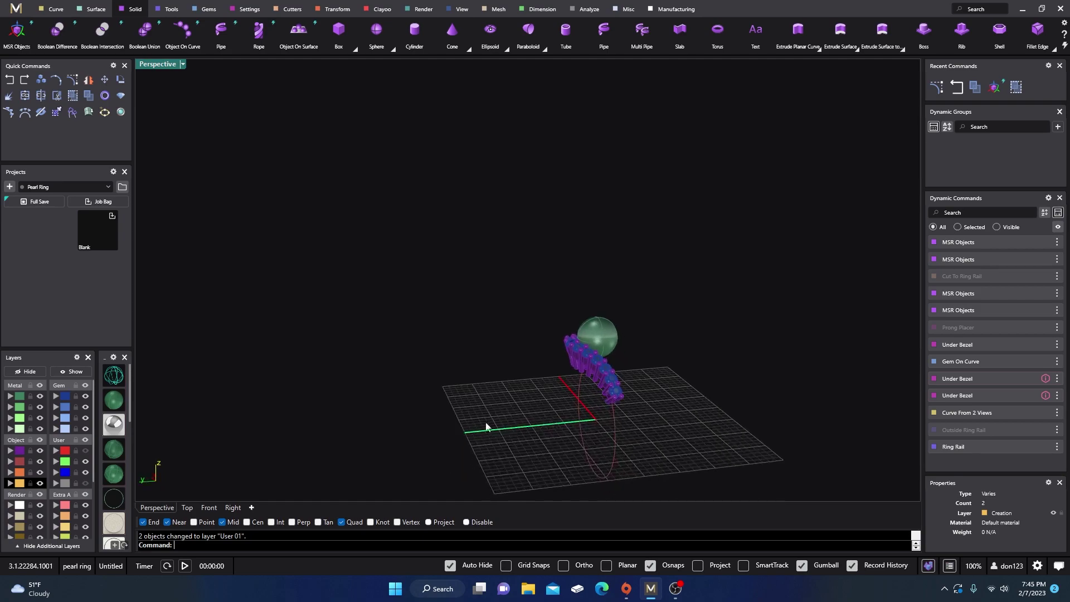
Step: Turn layer User 01 back on and select the construction curve beneath the diamond row
{"action": "left_click", "coordinate": [72, 371]}
{"action": "left_click", "coordinate": [80, 372]}
{"action": "left_click", "coordinate": [84, 450]}
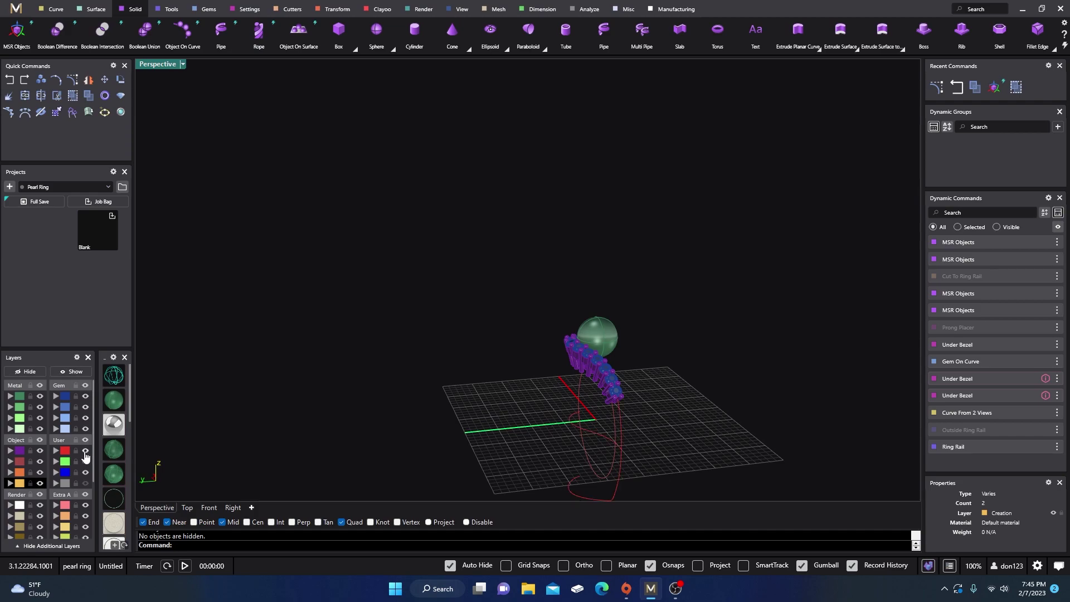
{"action": "left_click", "coordinate": [609, 445]}
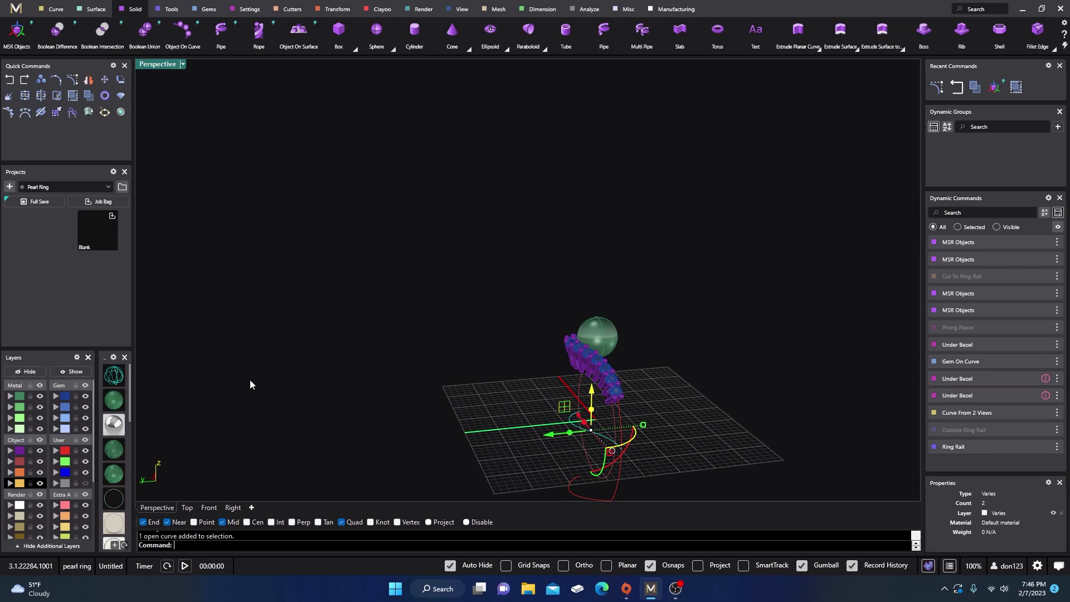
Step: Deselect the construction curve and switch layer User 01 off
{"action": "left_click", "coordinate": [334, 374]}
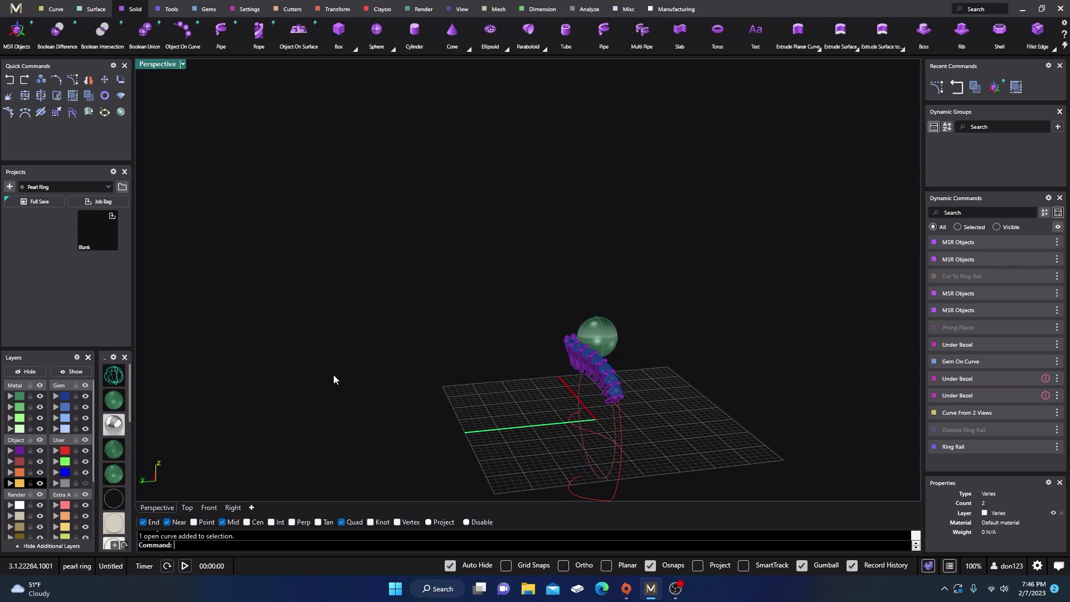
{"action": "left_click", "coordinate": [86, 451]}
{"action": "right_click_drag", "start_coordinate": [431, 411], "coordinate": [576, 320]}
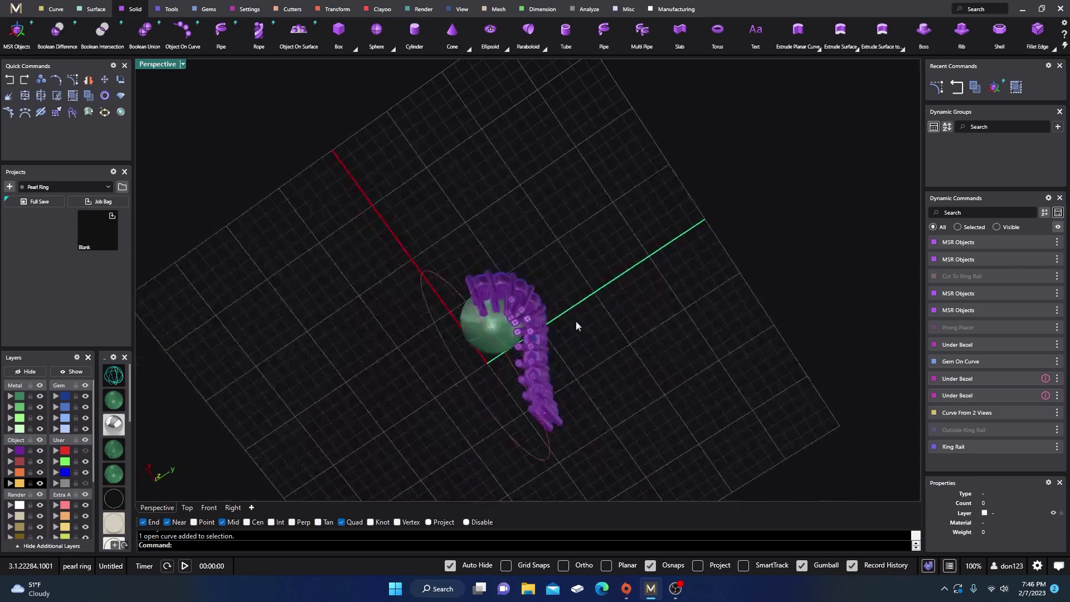
{"action": "scroll", "coordinate": [506, 307], "scroll_direction": "up", "scroll_amount": 5}
{"action": "scroll", "coordinate": [497, 307], "scroll_direction": "up", "scroll_amount": 3}
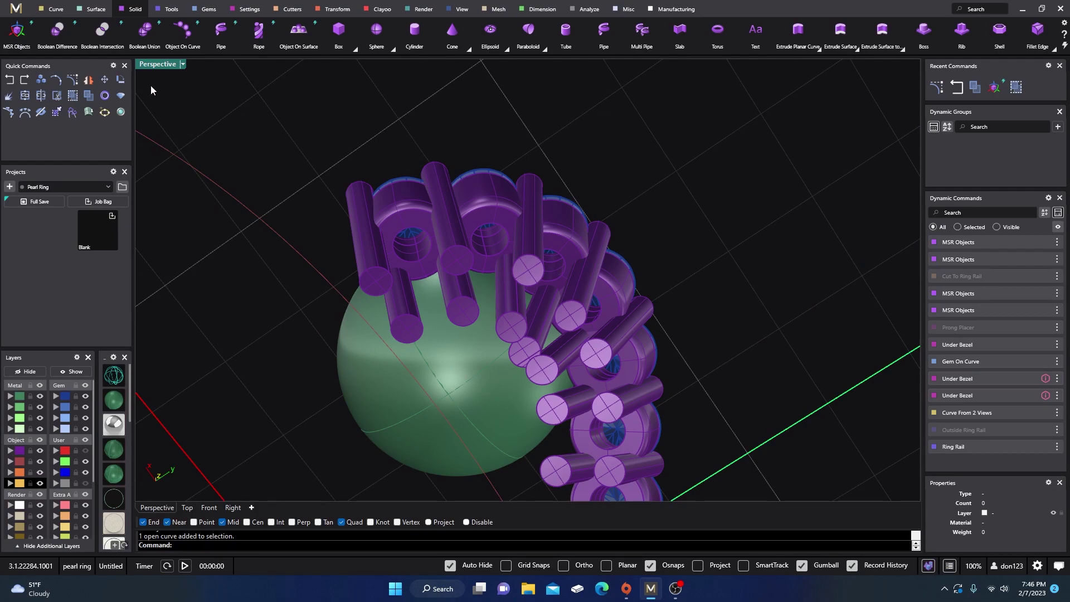
Step: Draw a line across the bottom ends of the prong pair at the curled end of the diamond row beside the pearl
{"action": "left_click", "coordinate": [56, 9]}
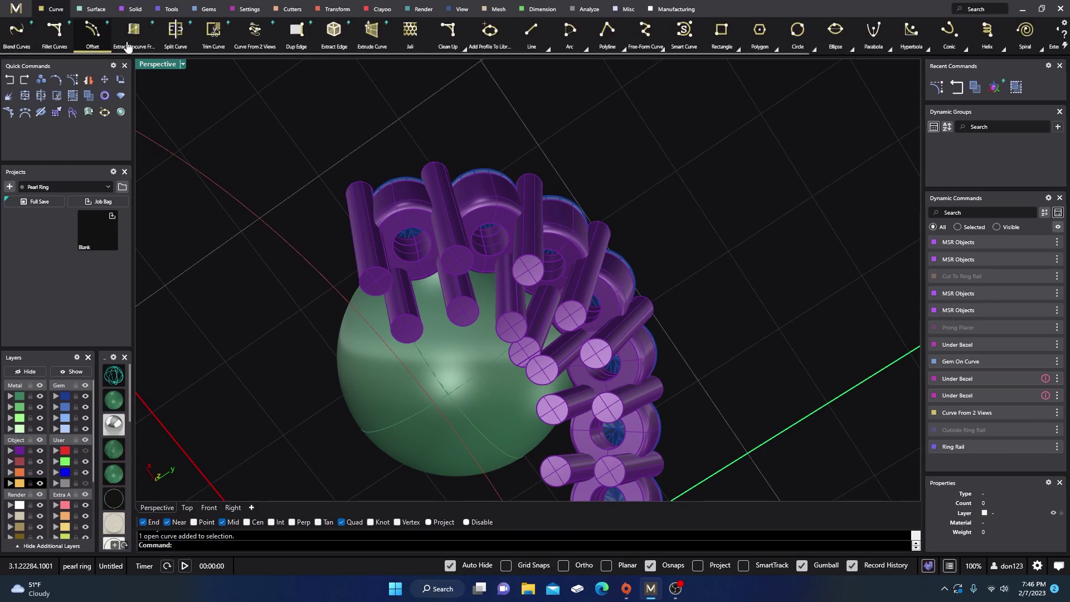
{"action": "left_click", "coordinate": [530, 39]}
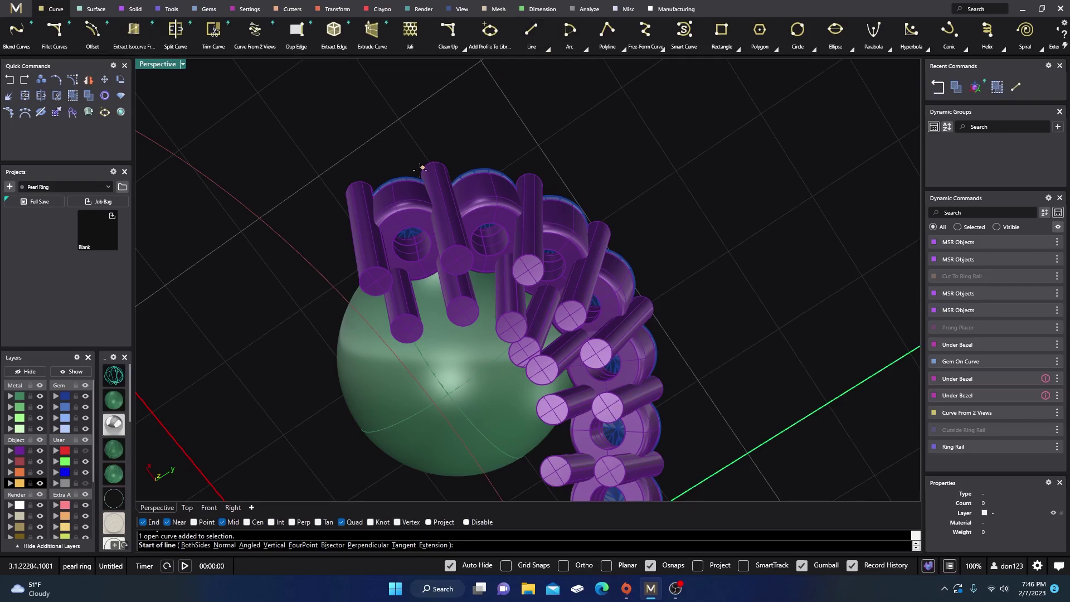
{"action": "scroll", "coordinate": [600, 321], "scroll_direction": "down", "scroll_amount": 3}
{"action": "right_click_drag", "start_coordinate": [599, 321], "coordinate": [340, 356]}
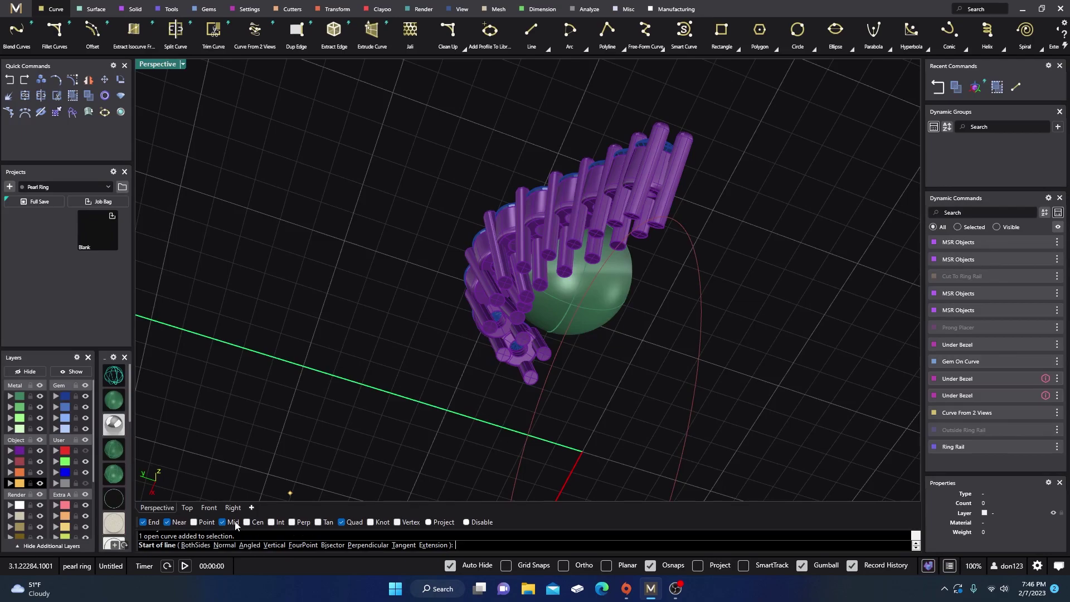
{"action": "mouse_move", "coordinate": [533, 419]}
{"action": "right_mouse_down"}
{"action": "mouse_move", "coordinate": [518, 421]}
{"action": "mouse_move", "coordinate": [551, 408]}
{"action": "right_mouse_up"}
{"action": "scroll", "coordinate": [536, 386], "scroll_direction": "up", "scroll_amount": 5}
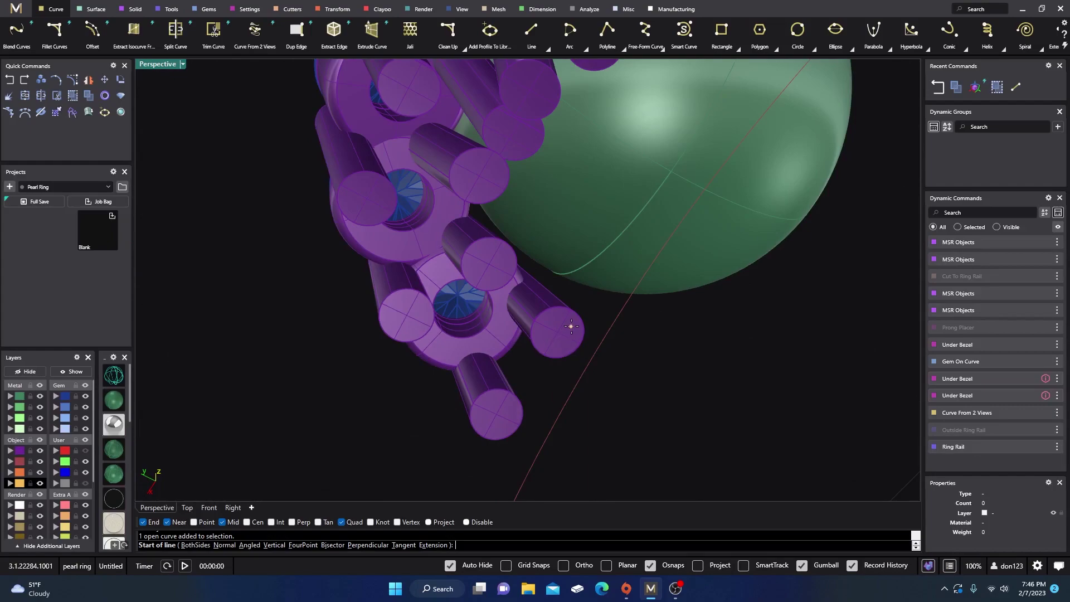
{"action": "left_click", "coordinate": [571, 309]}
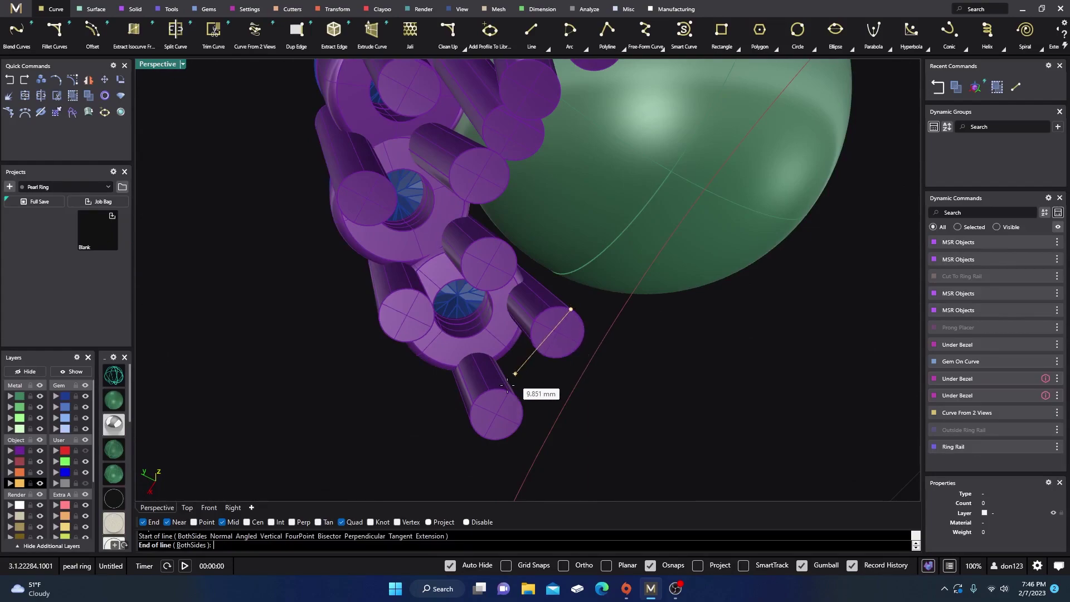
{"action": "left_click", "coordinate": [485, 437]}
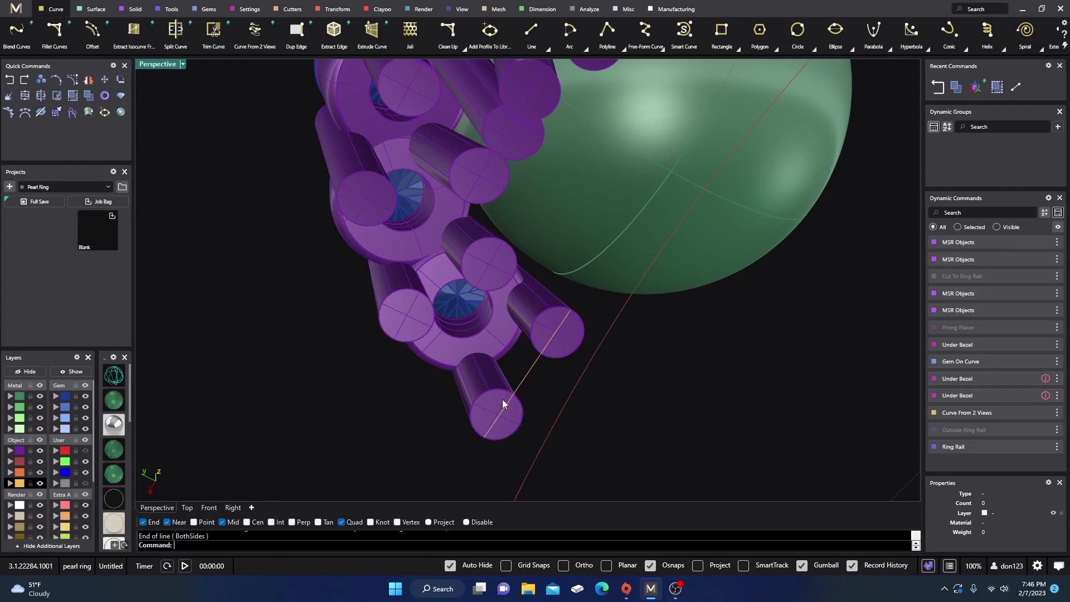
Step: Draw lines across the bottom ends of the second and third prong pairs from the curled end
{"action": "key", "text": "Return"}
{"action": "left_click", "coordinate": [513, 250]}
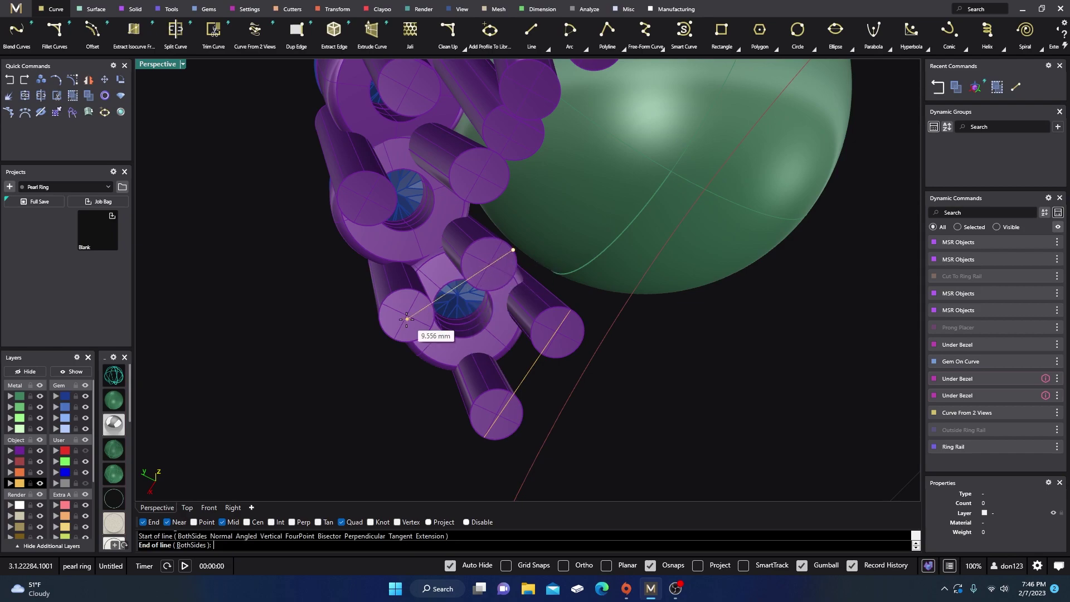
{"action": "left_click", "coordinate": [384, 332]}
{"action": "scroll", "coordinate": [336, 407], "scroll_direction": "down", "scroll_amount": 3}
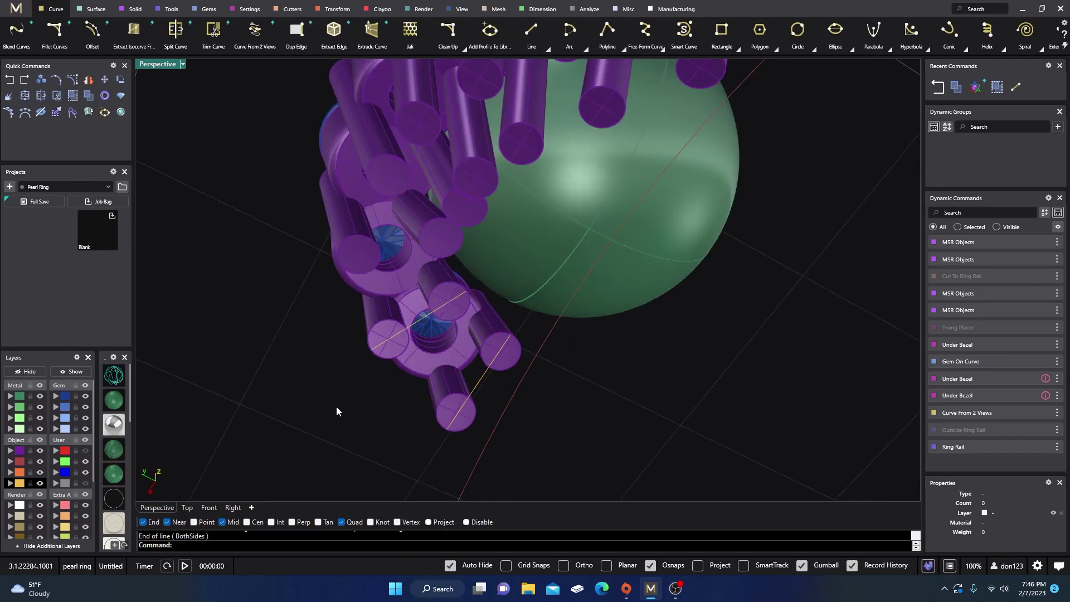
{"action": "right_click_drag", "start_coordinate": [336, 407], "coordinate": [343, 415]}
{"action": "key", "text": "Return"}
{"action": "left_click", "coordinate": [476, 259]}
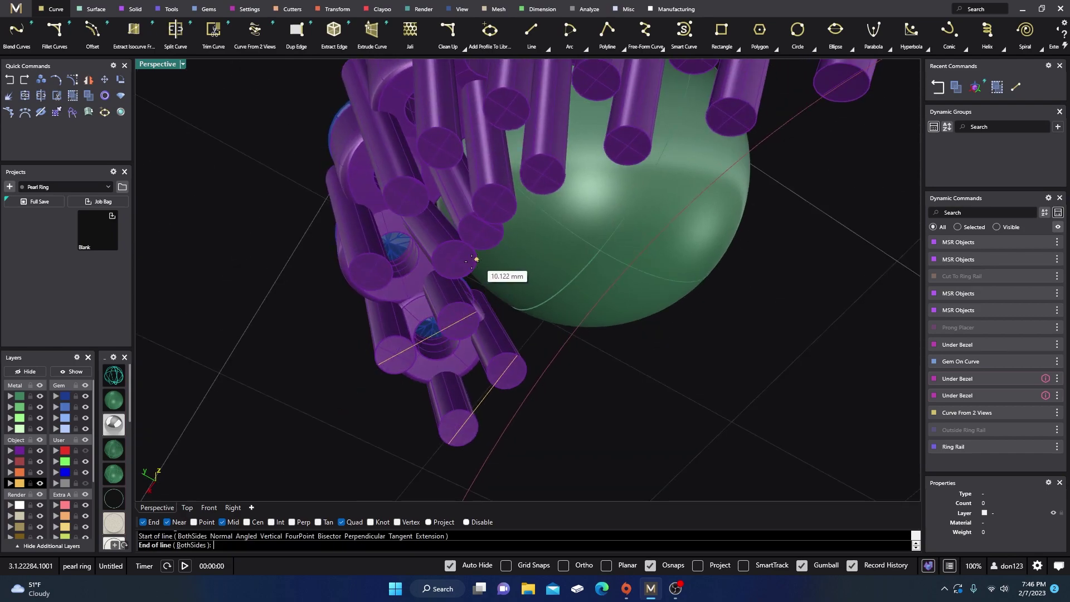
{"action": "left_click", "coordinate": [351, 280]}
Step: Draw a line across the bottom ends of the fourth prong pair, snapping to the quadrants of the prong bases
{"action": "right_click_drag", "start_coordinate": [343, 368], "coordinate": [375, 386]}
{"action": "key", "text": "Return"}
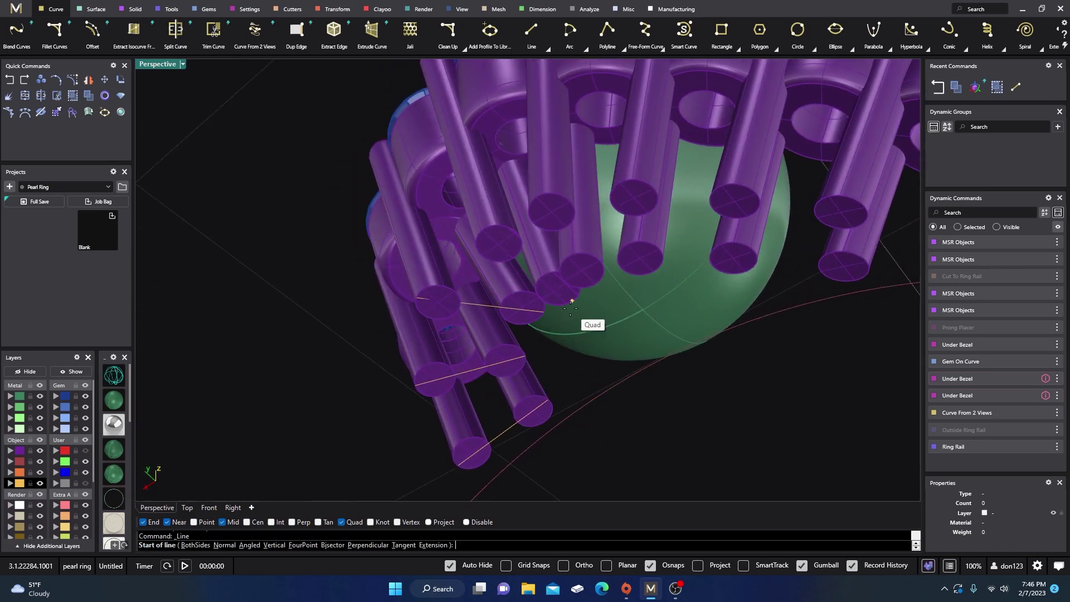
{"action": "left_click", "coordinate": [572, 302]}
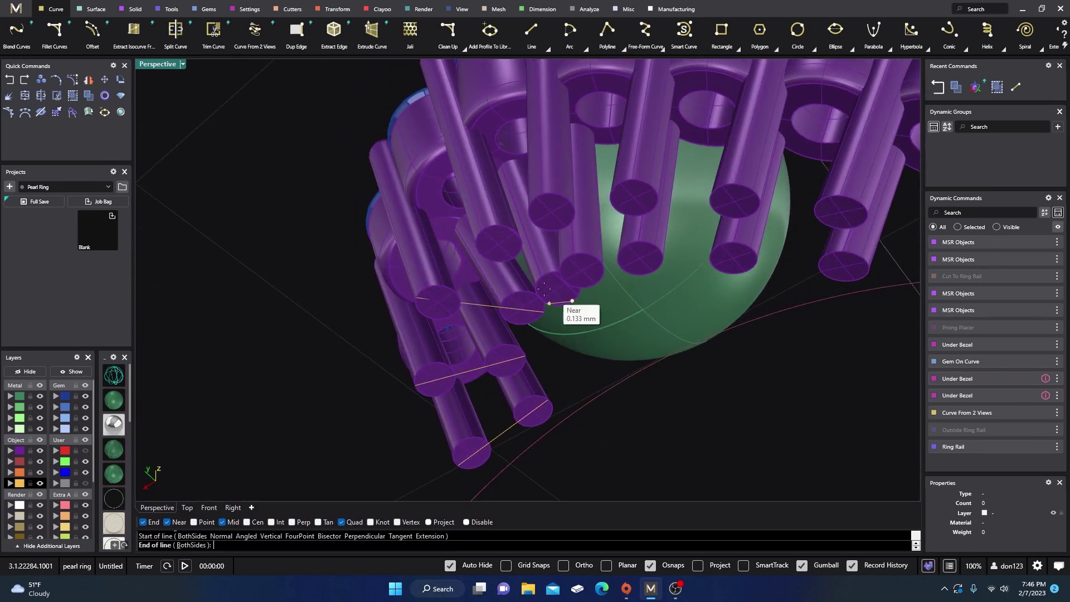
{"action": "left_click", "coordinate": [484, 232]}
Step: Draw lines across the bottom ends of the fifth and sixth prong pairs along the diamond row
{"action": "scroll", "coordinate": [342, 376], "scroll_direction": "down", "scroll_amount": 3}
{"action": "right_click_drag", "start_coordinate": [343, 376], "coordinate": [516, 333]}
{"action": "scroll", "coordinate": [516, 333], "scroll_direction": "up", "scroll_amount": 5}
{"action": "key", "text": "Return"}
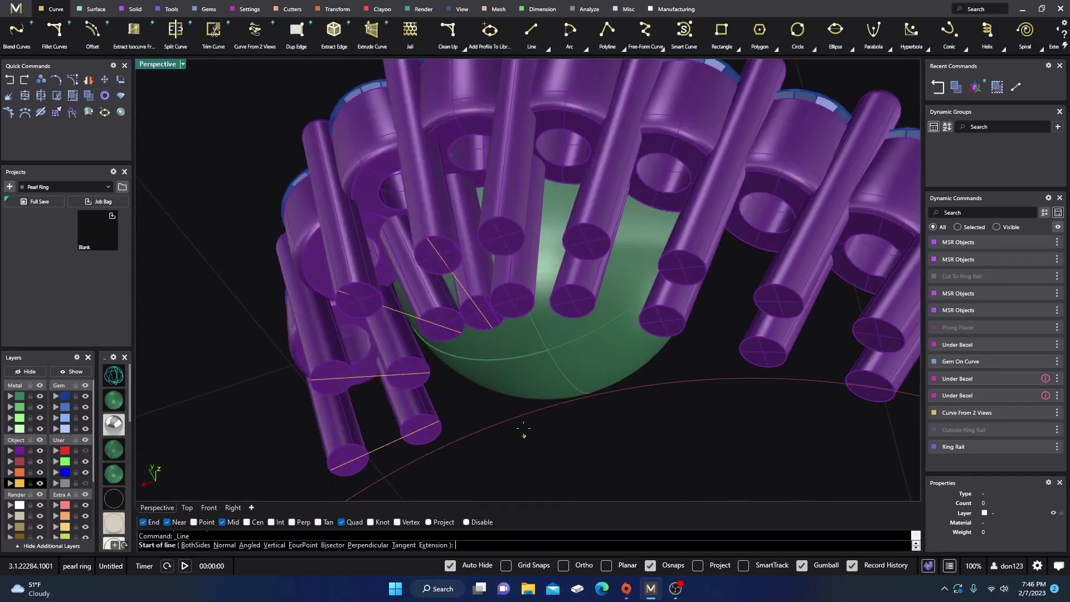
{"action": "left_click", "coordinate": [516, 320]}
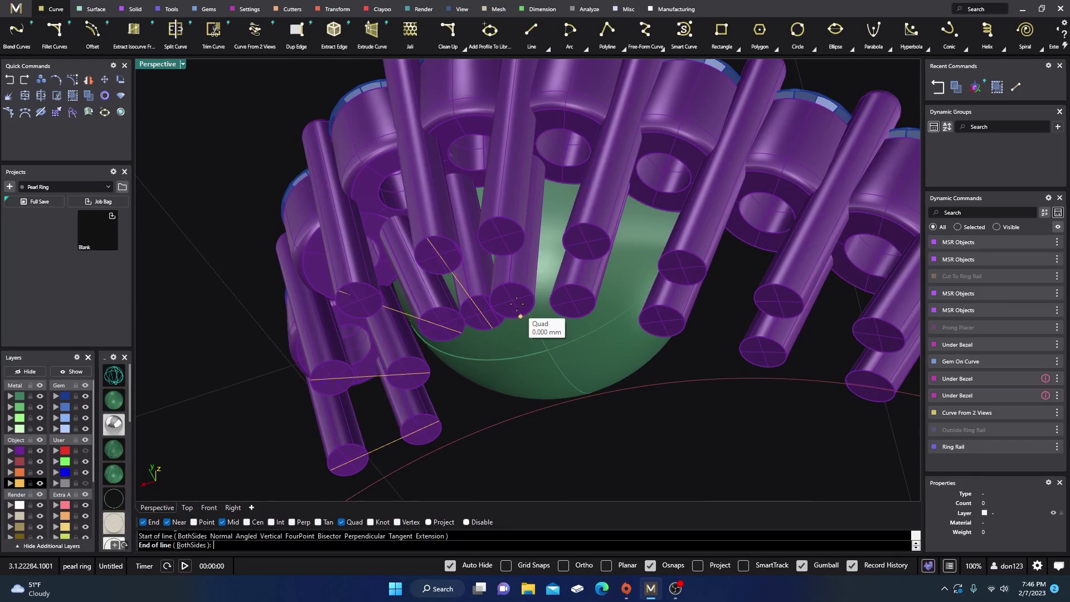
{"action": "key", "text": "Escape"}
{"action": "key", "text": "Return"}
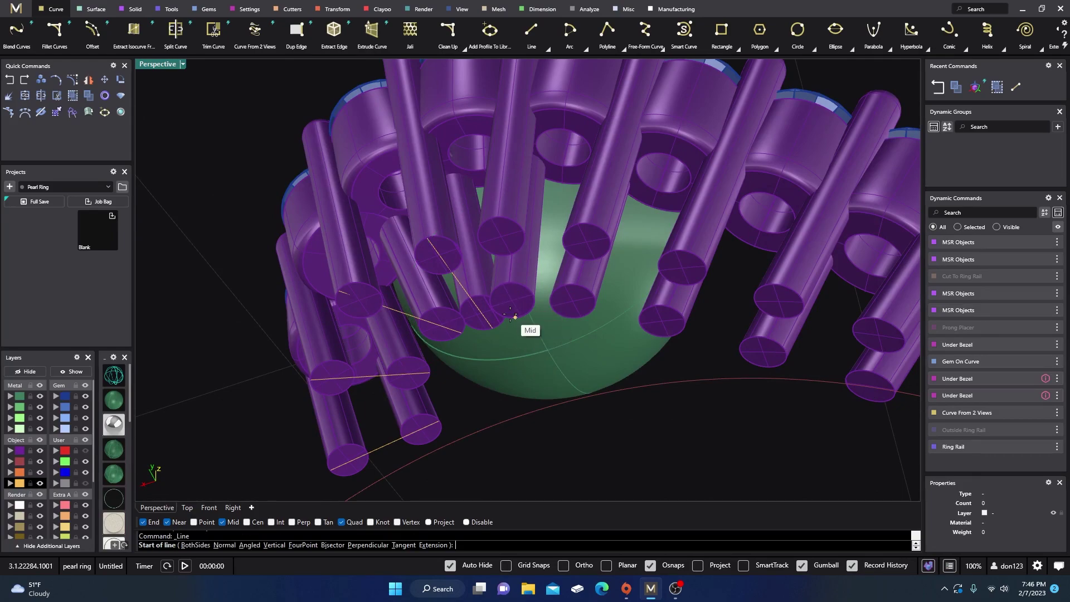
{"action": "left_click", "coordinate": [513, 318]}
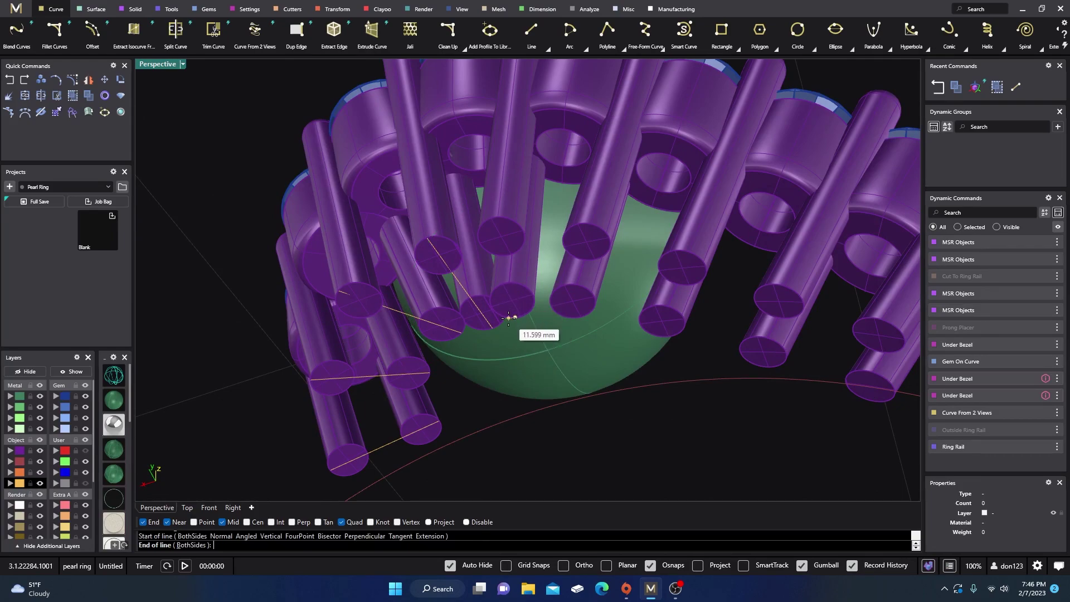
{"action": "left_click", "coordinate": [500, 221]}
{"action": "key", "text": "Return"}
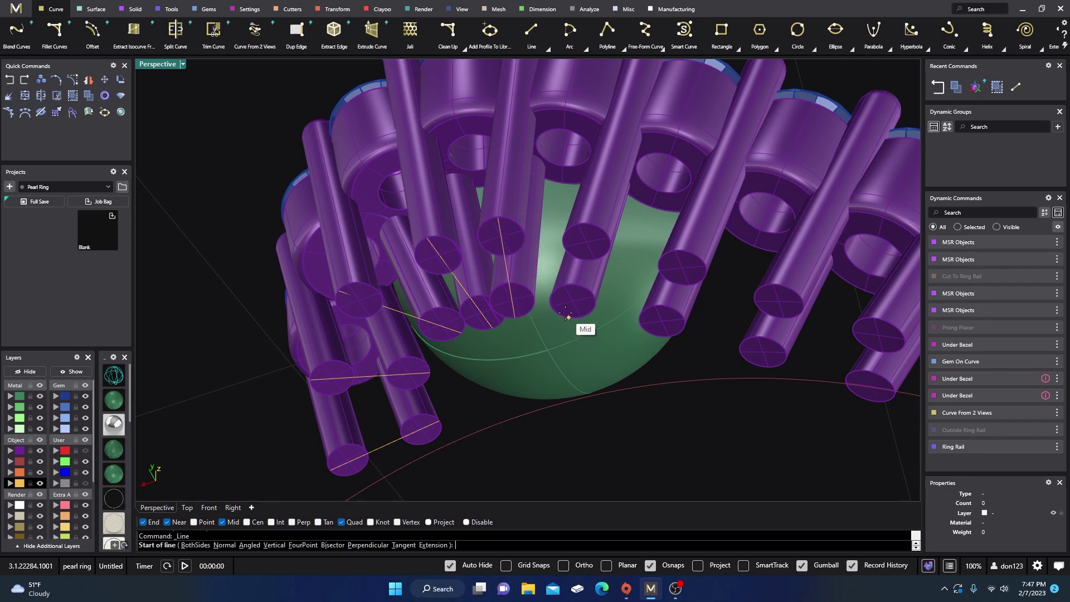
{"action": "left_click", "coordinate": [568, 317]}
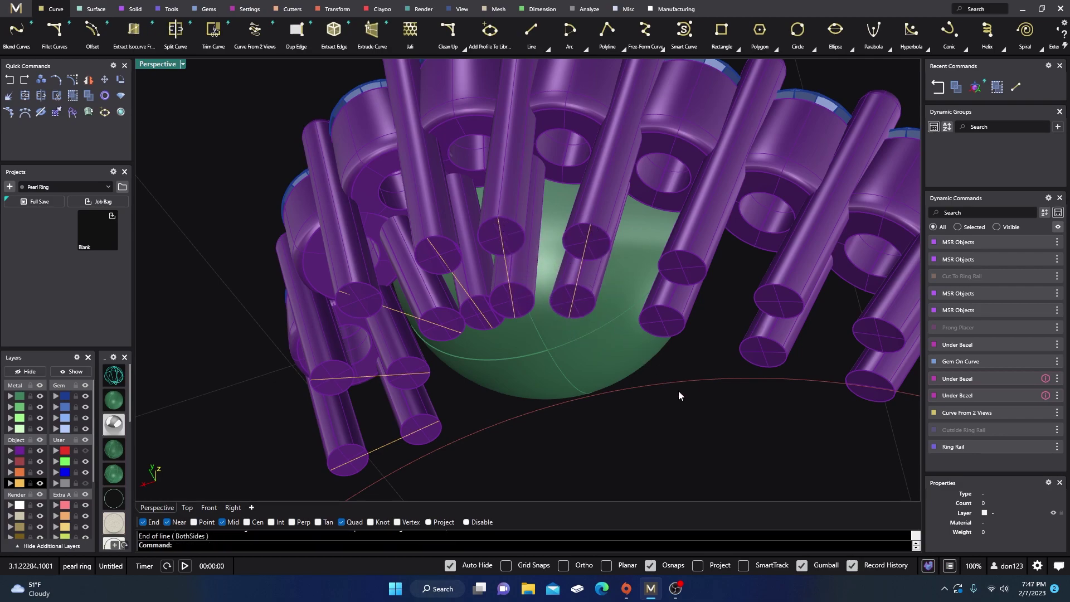
Step: Draw lines across the bottom ends of the seventh and eighth prong pairs along the diamond row
{"action": "key", "text": "Return"}
{"action": "left_click", "coordinate": [658, 335]}
{"action": "left_click", "coordinate": [695, 259]}
{"action": "key", "text": "Return"}
{"action": "left_click", "coordinate": [759, 365]}
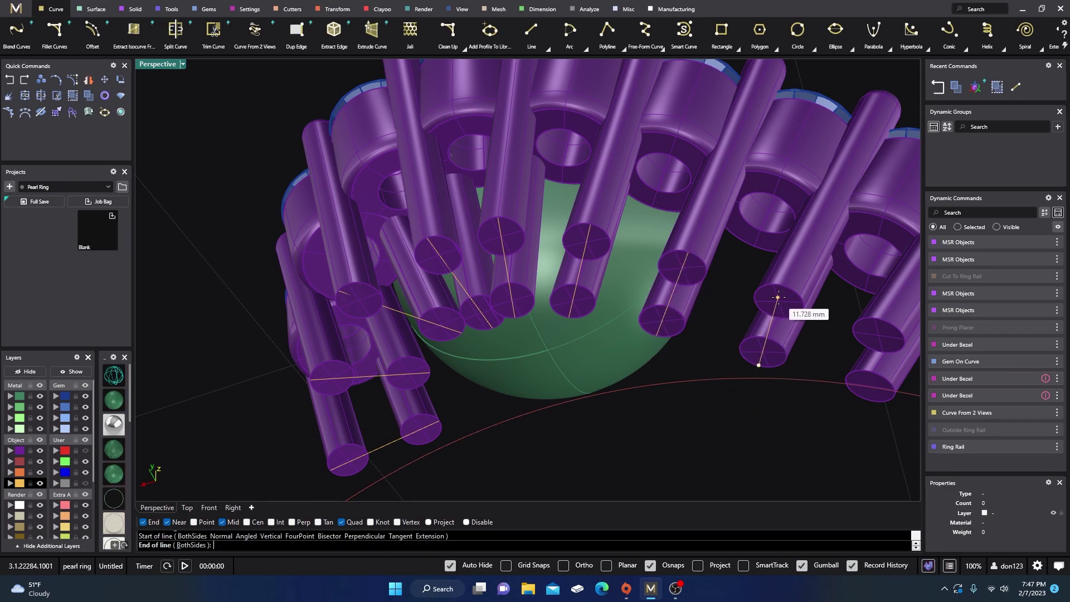
{"action": "left_click", "coordinate": [785, 286]}
Step: Draw lines across the bottom ends of the ninth and tenth prong pairs along the diamond row
{"action": "scroll", "coordinate": [601, 385], "scroll_direction": "down", "scroll_amount": 7}
{"action": "right_click_drag", "start_coordinate": [630, 430], "coordinate": [633, 417]}
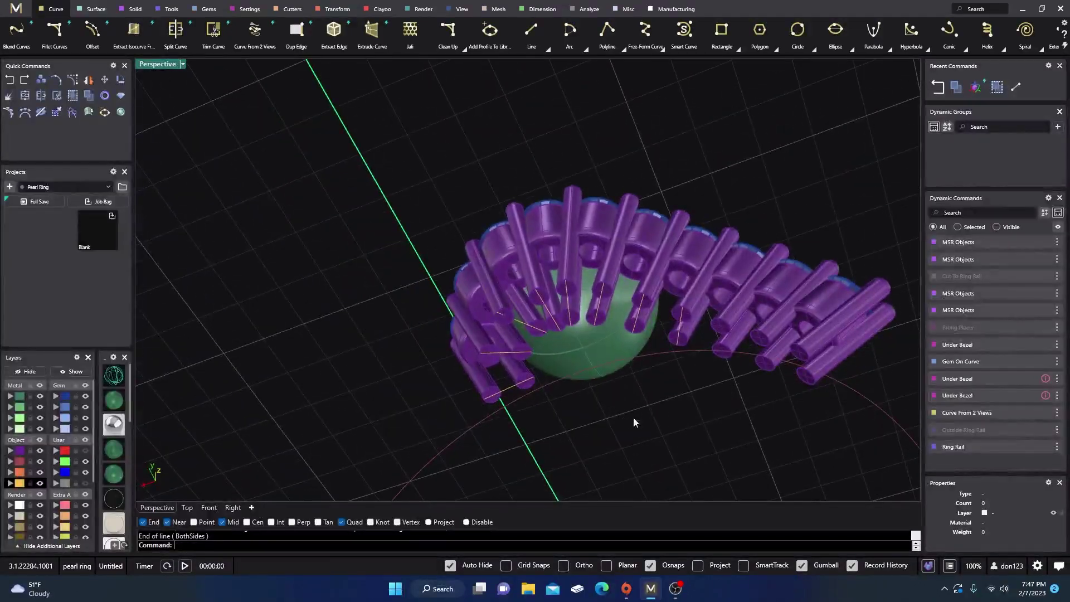
{"action": "key", "text": "Return"}
{"action": "scroll", "coordinate": [700, 394], "scroll_direction": "up", "scroll_amount": 4}
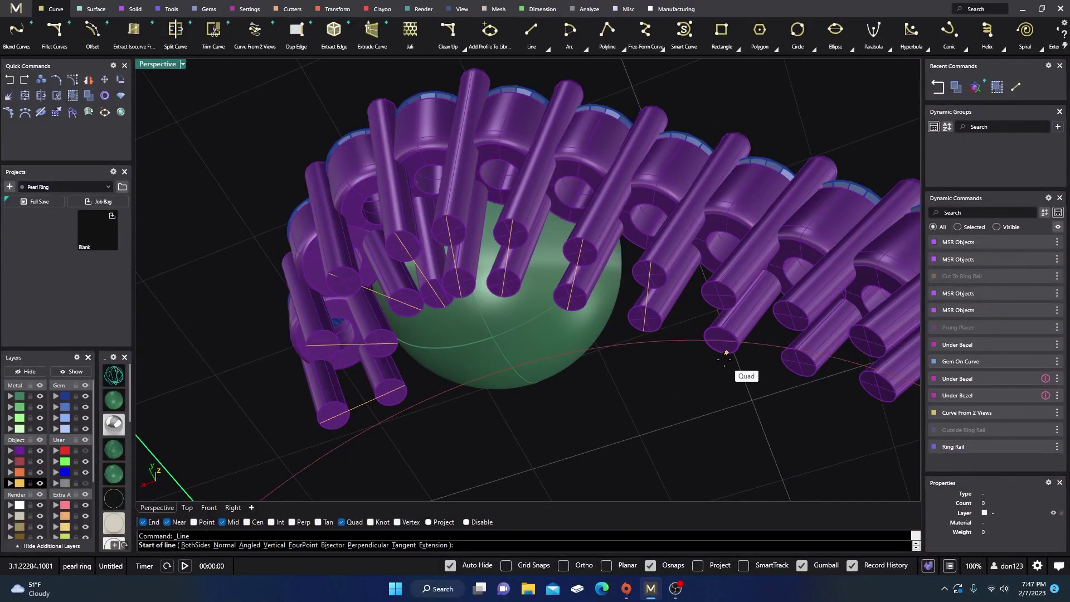
{"action": "left_click", "coordinate": [718, 282]}
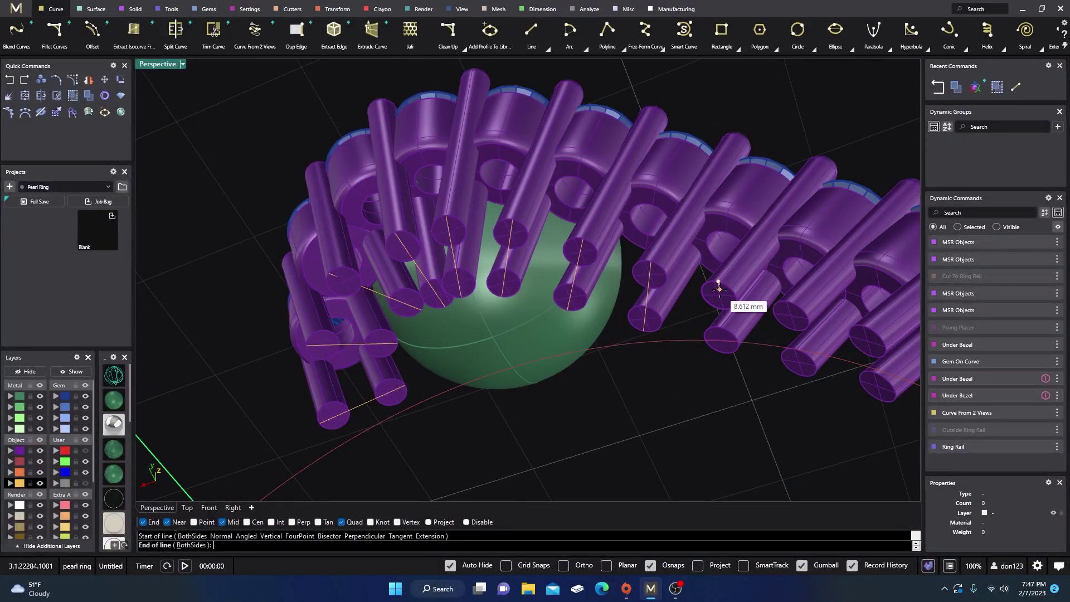
{"action": "left_click", "coordinate": [722, 352]}
{"action": "key", "text": "Return"}
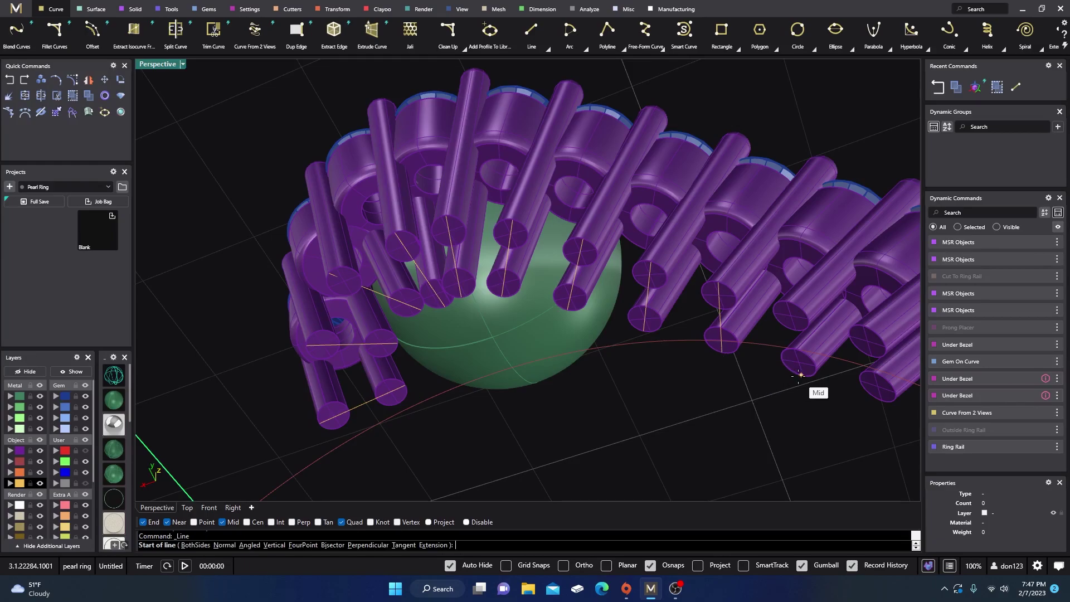
{"action": "left_click", "coordinate": [801, 374]}
{"action": "left_click", "coordinate": [789, 303]}
Step: Draw a line across the bottom ends of the last prong pair at the tail end of the diamond row
{"action": "scroll", "coordinate": [595, 416], "scroll_direction": "down", "scroll_amount": 3}
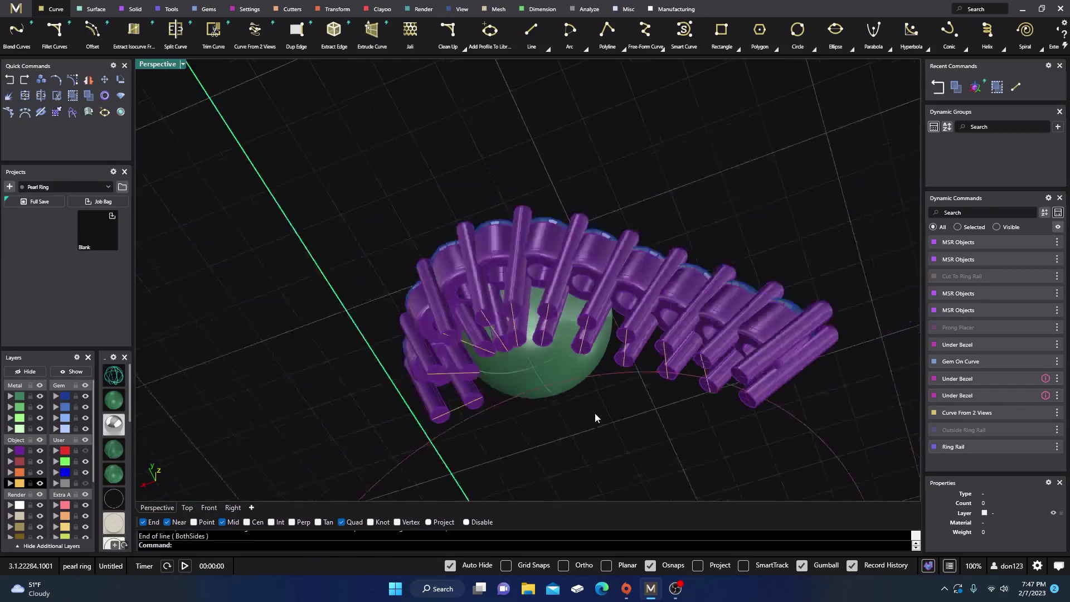
{"action": "key", "text": "Return"}
{"action": "scroll", "coordinate": [747, 430], "scroll_direction": "up", "scroll_amount": 4}
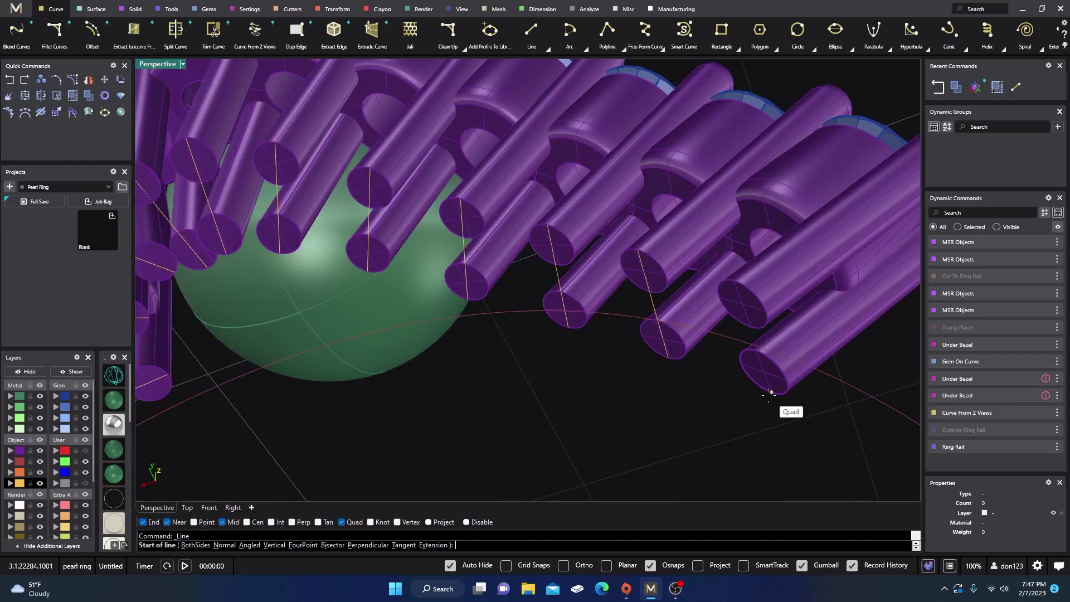
{"action": "left_click", "coordinate": [771, 391]}
{"action": "left_click", "coordinate": [742, 322]}
Step: Project all prong-base lines onto the Top view's construction plane, deleting the original lines
{"action": "scroll", "coordinate": [560, 397], "scroll_direction": "down", "scroll_amount": 5}
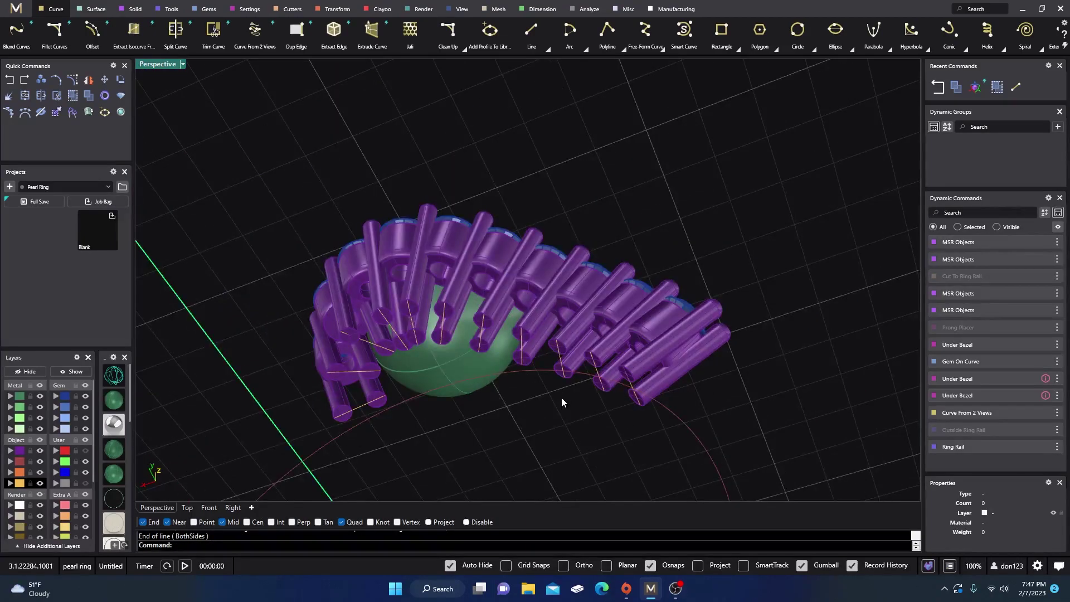
{"action": "right_click_drag", "start_coordinate": [500, 285], "coordinate": [446, 429]}
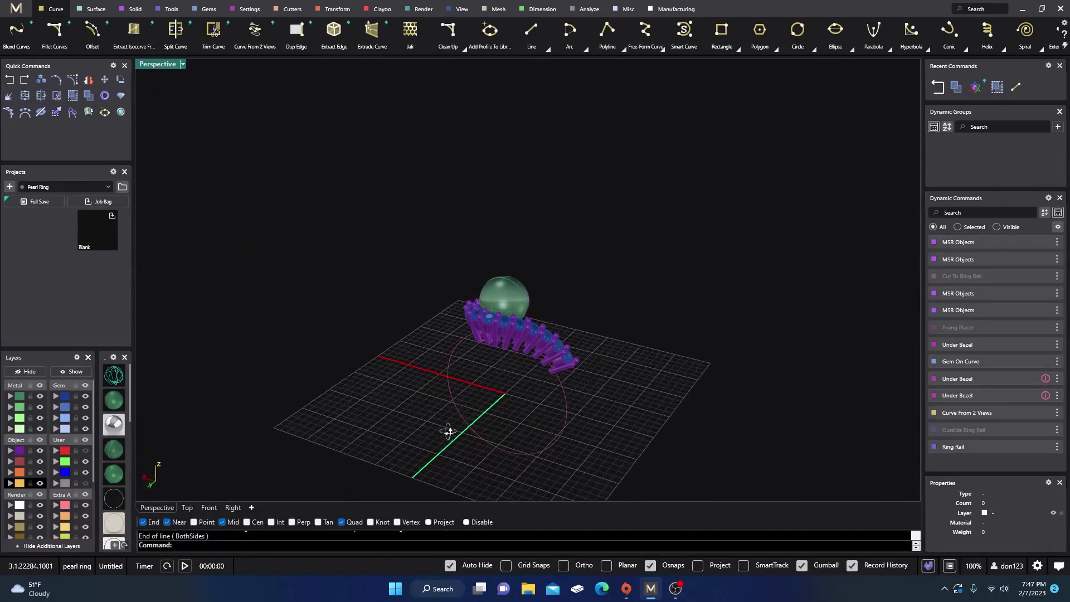
{"action": "right_click_drag", "start_coordinate": [257, 184], "coordinate": [181, 173]}
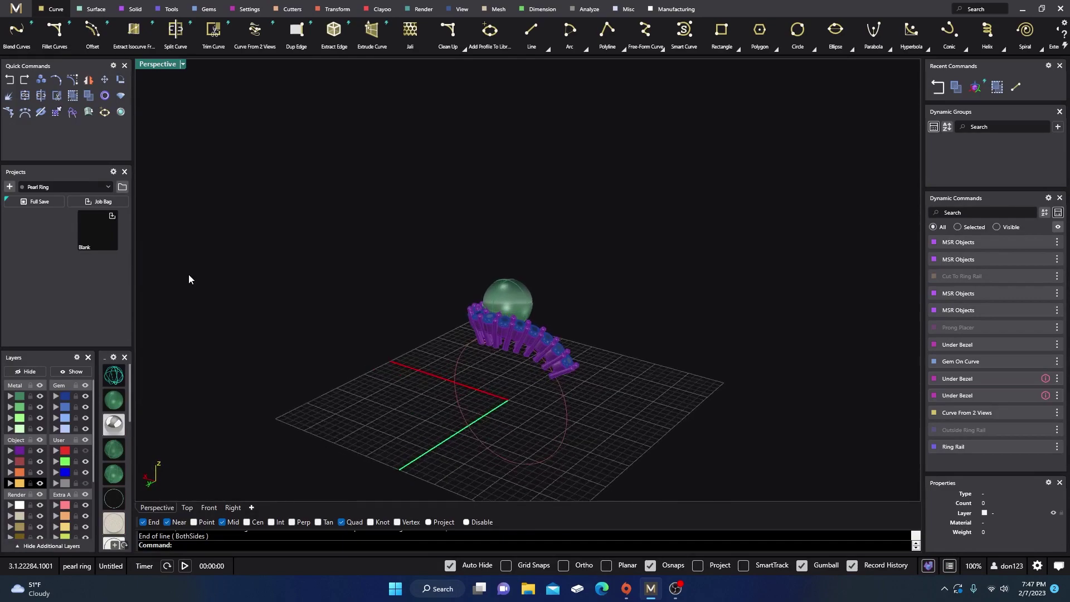
{"action": "double_click", "coordinate": [158, 65]}
{"action": "left_click", "coordinate": [147, 67]}
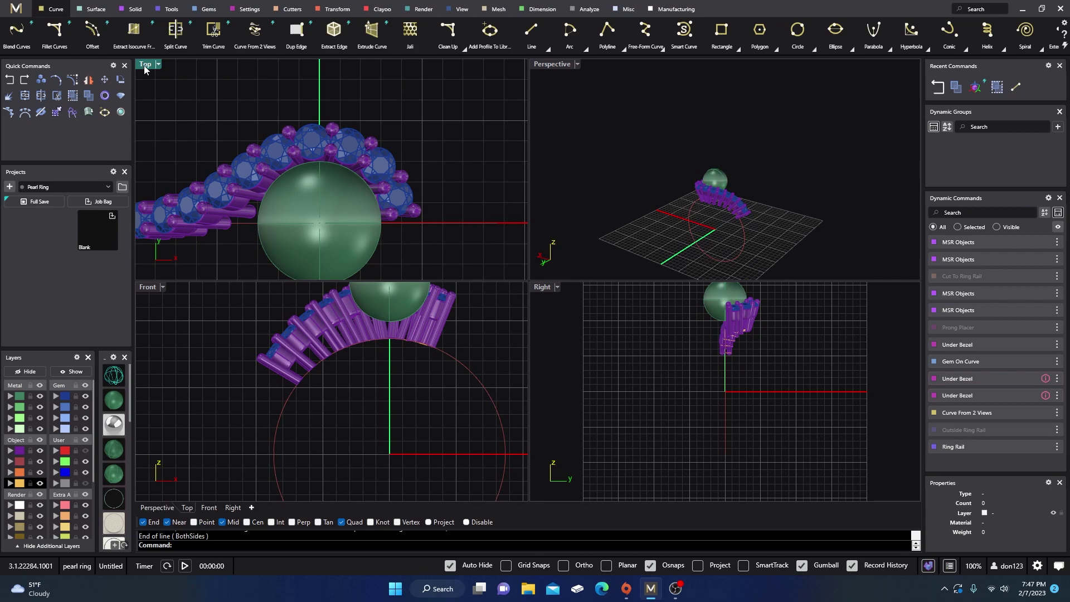
{"action": "double_click", "coordinate": [145, 64]}
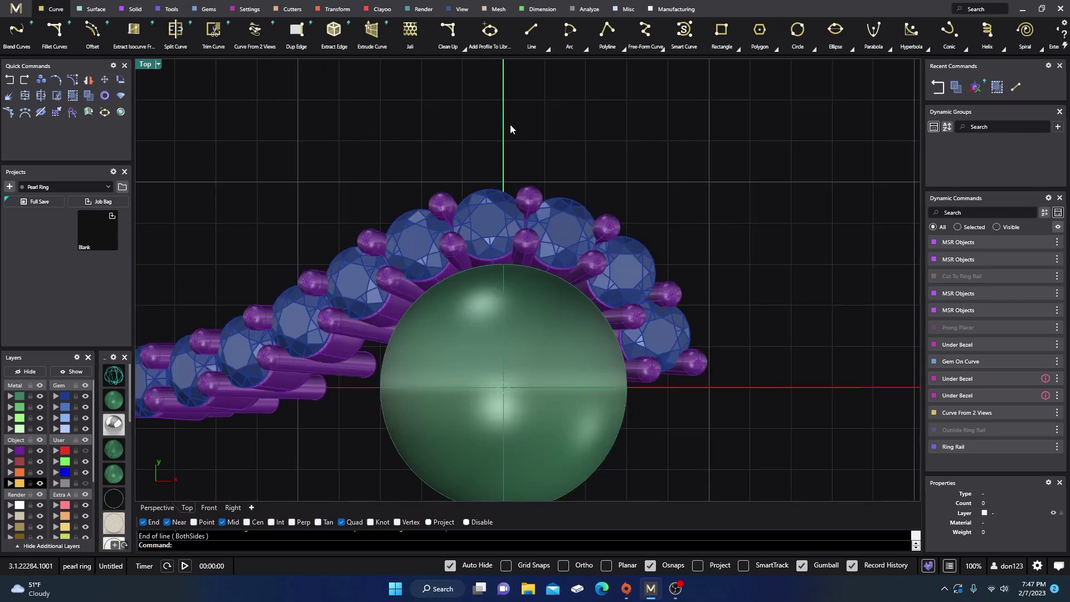
{"action": "scroll", "coordinate": [511, 126], "scroll_direction": "down", "scroll_amount": 3}
{"action": "double_click", "coordinate": [145, 65]}
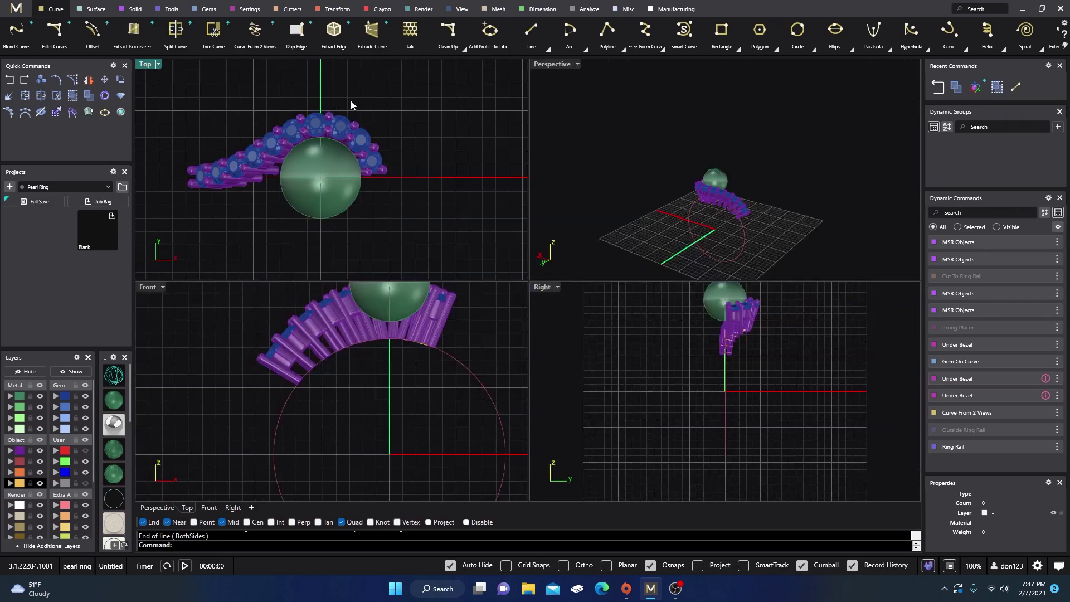
{"action": "right_click_drag", "start_coordinate": [351, 104], "coordinate": [418, 119]}
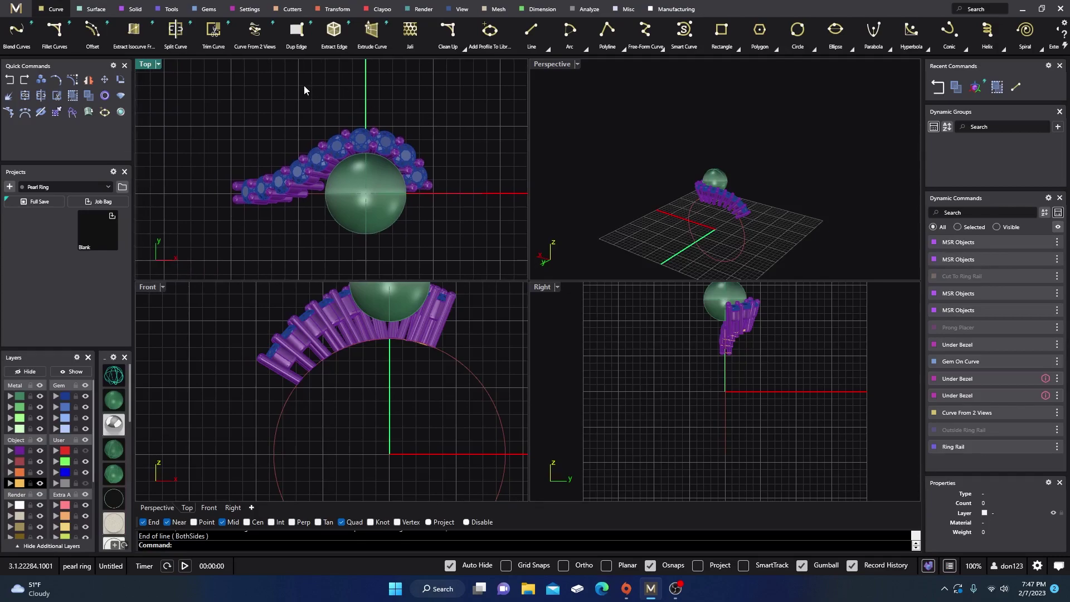
{"action": "left_click", "coordinate": [337, 9]}
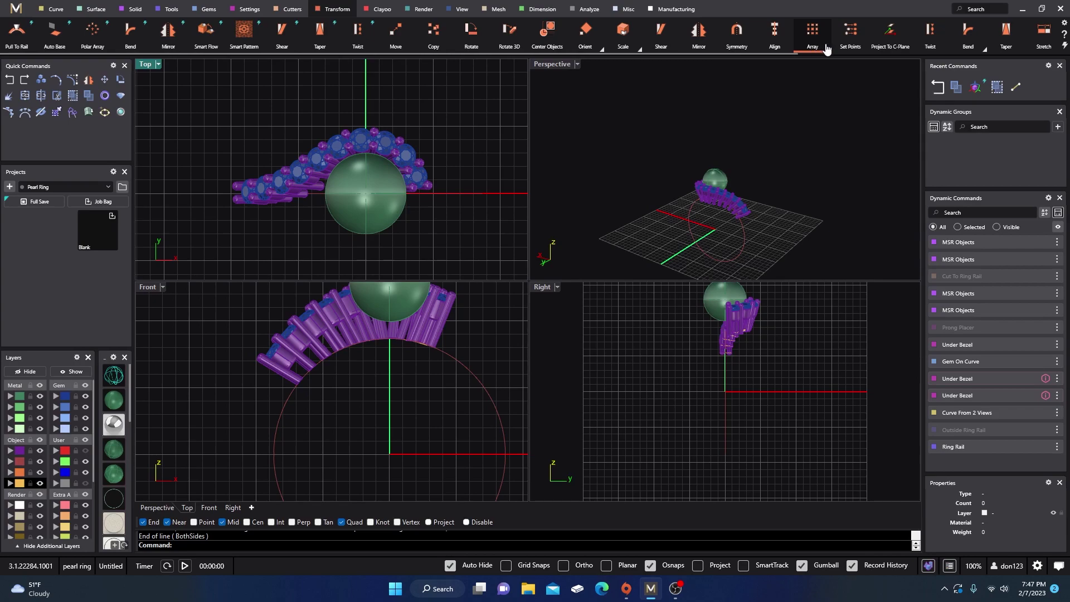
{"action": "left_click", "coordinate": [890, 34]}
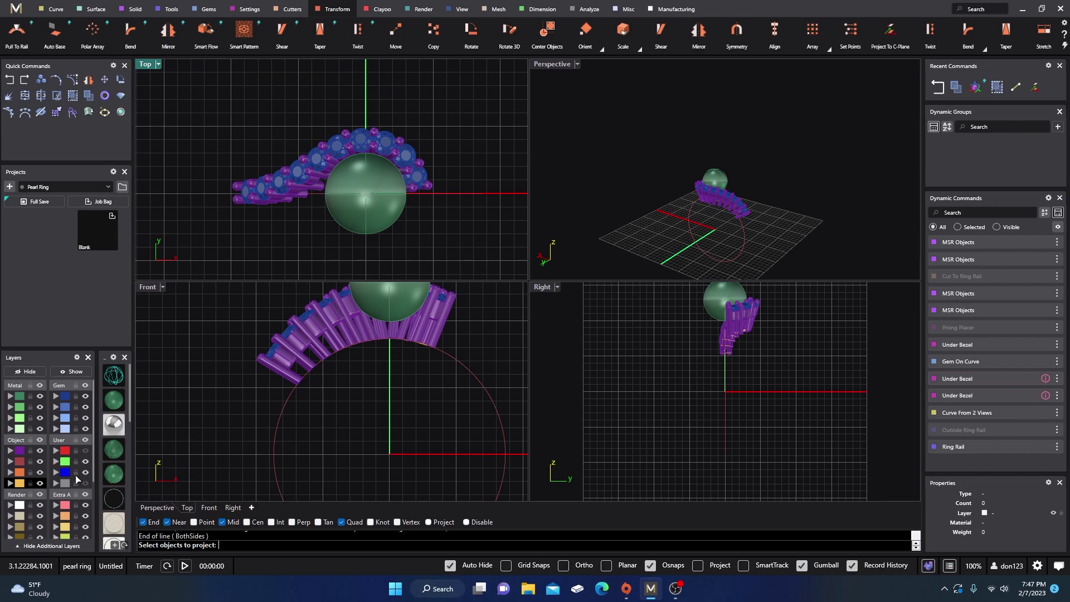
{"action": "left_click", "coordinate": [19, 483]}
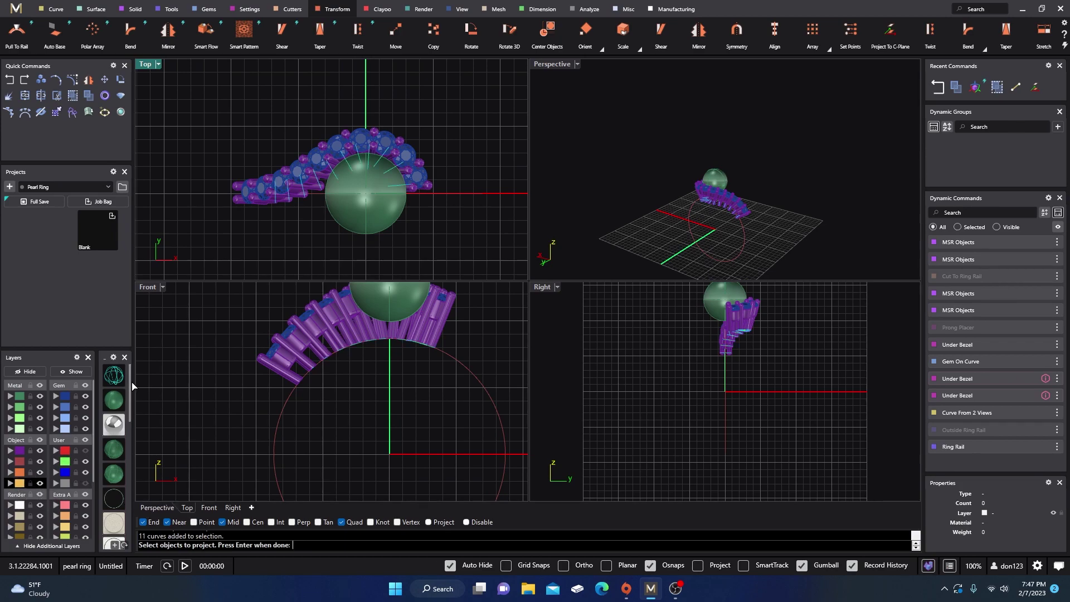
{"action": "key", "text": "Return"}
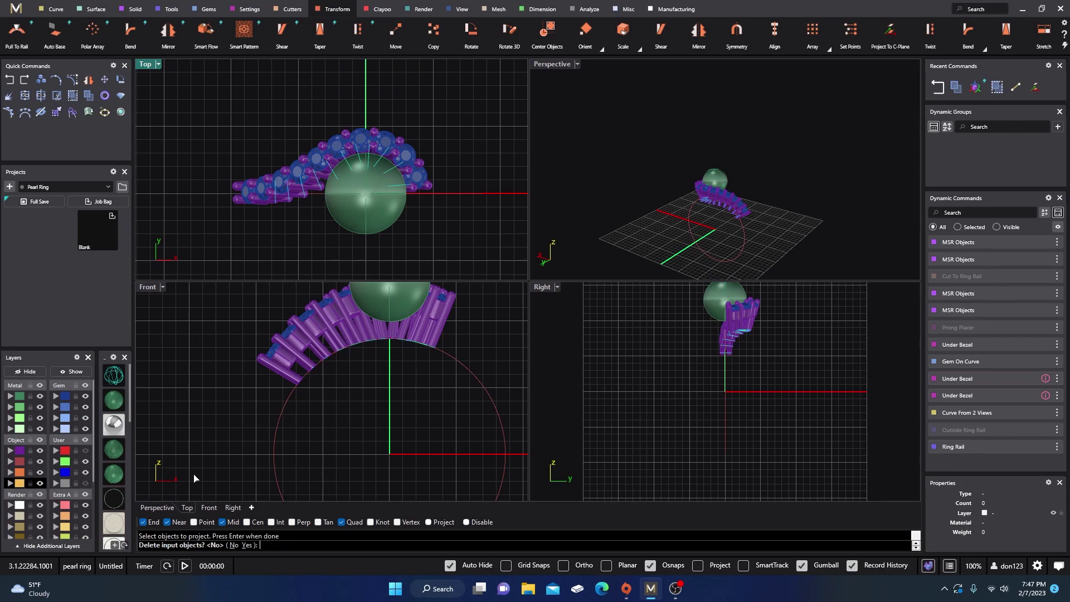
{"action": "left_click", "coordinate": [247, 546]}
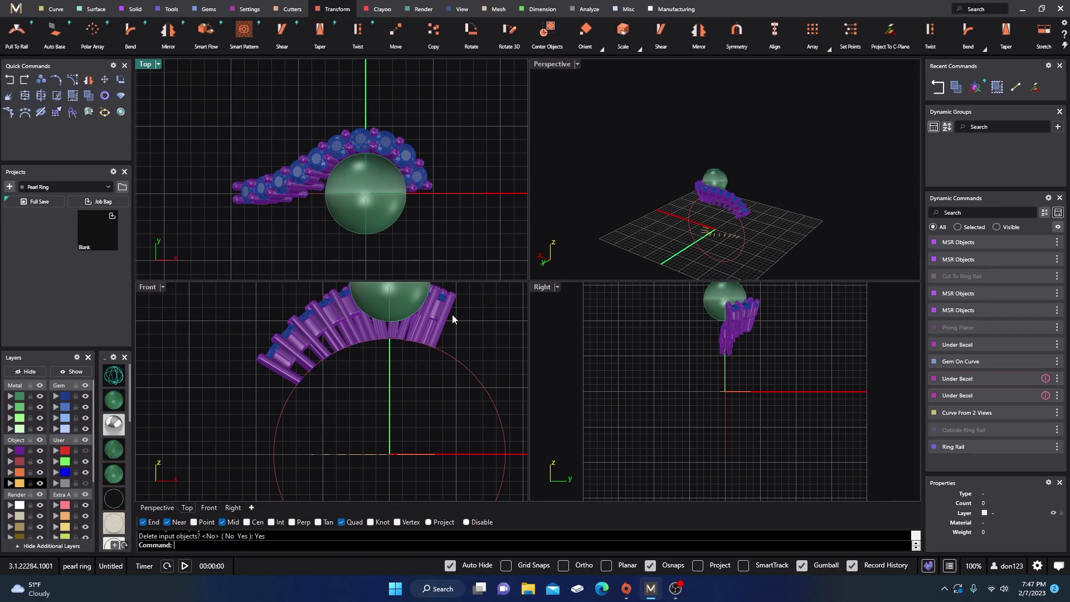
Step: Show the hidden layer holding the red bypass curves beside the projected lines in a maximized Perspective view
{"action": "double_click", "coordinate": [549, 65]}
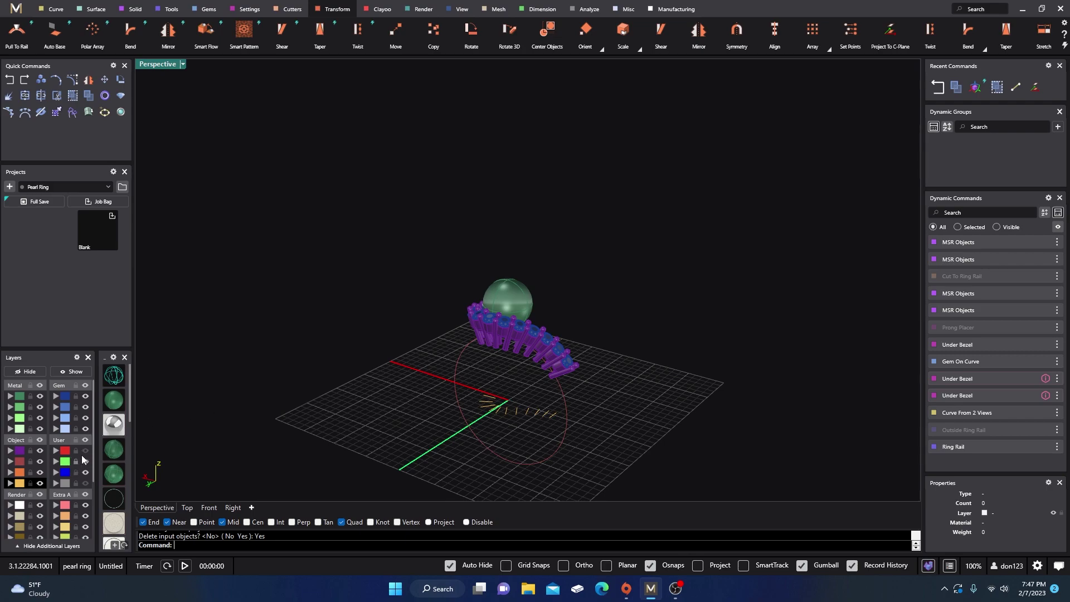
{"action": "scroll", "coordinate": [383, 425], "scroll_direction": "up", "scroll_amount": 5}
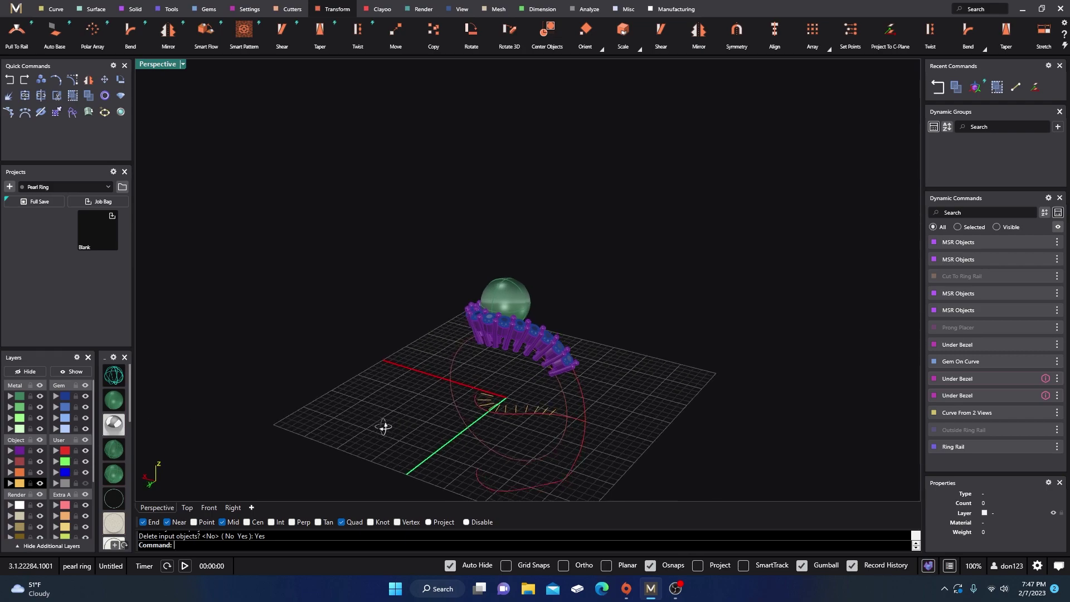
{"action": "scroll", "coordinate": [553, 445], "scroll_direction": "up", "scroll_amount": 2}
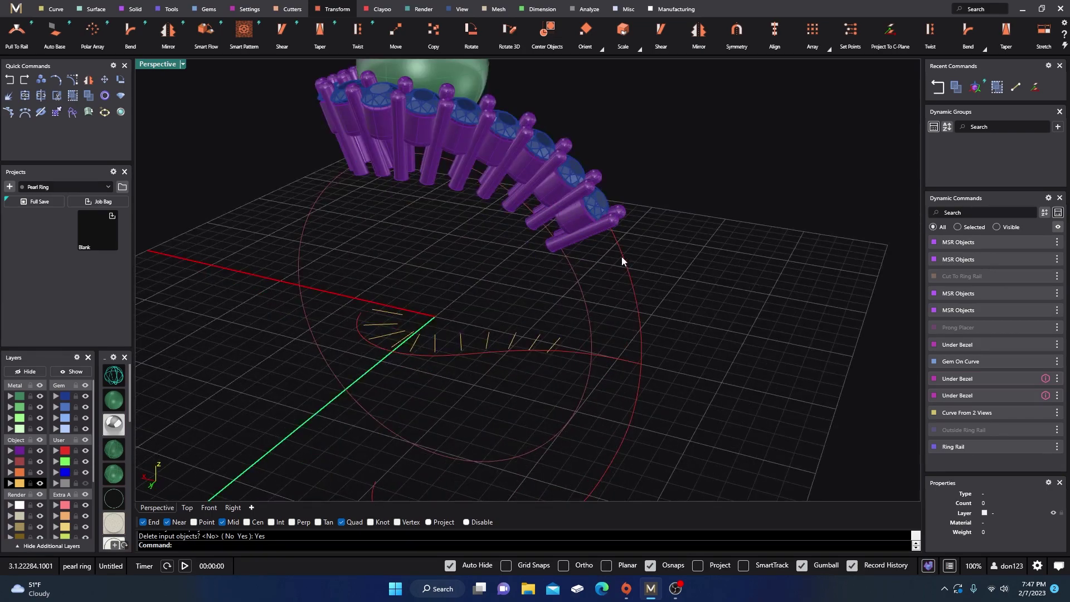
{"action": "scroll", "coordinate": [459, 277], "scroll_direction": "down", "scroll_amount": 2}
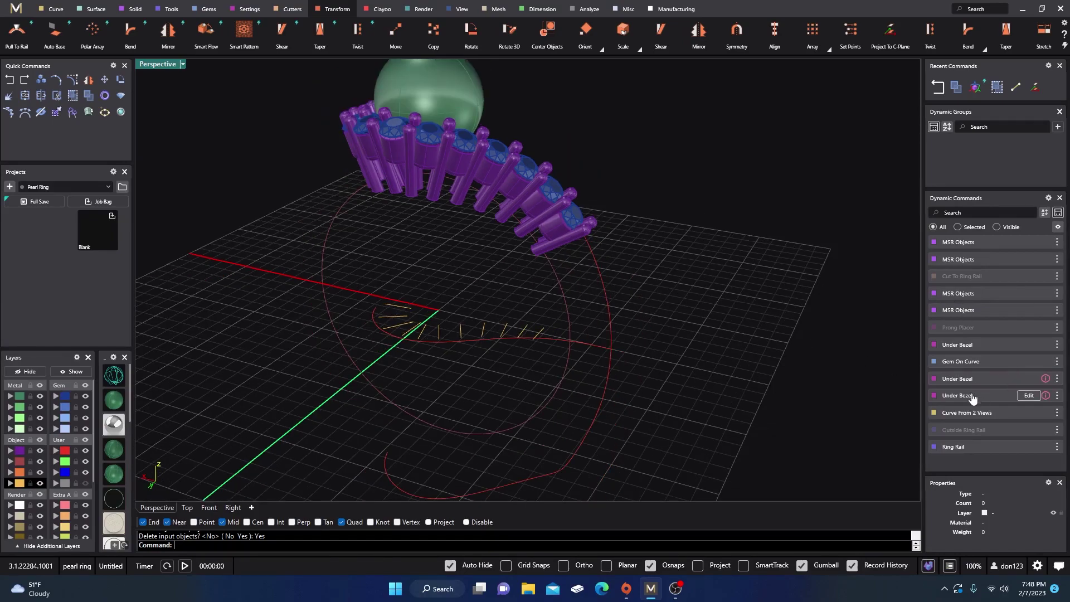
{"action": "scroll", "coordinate": [458, 396], "scroll_direction": "up", "scroll_amount": 3}
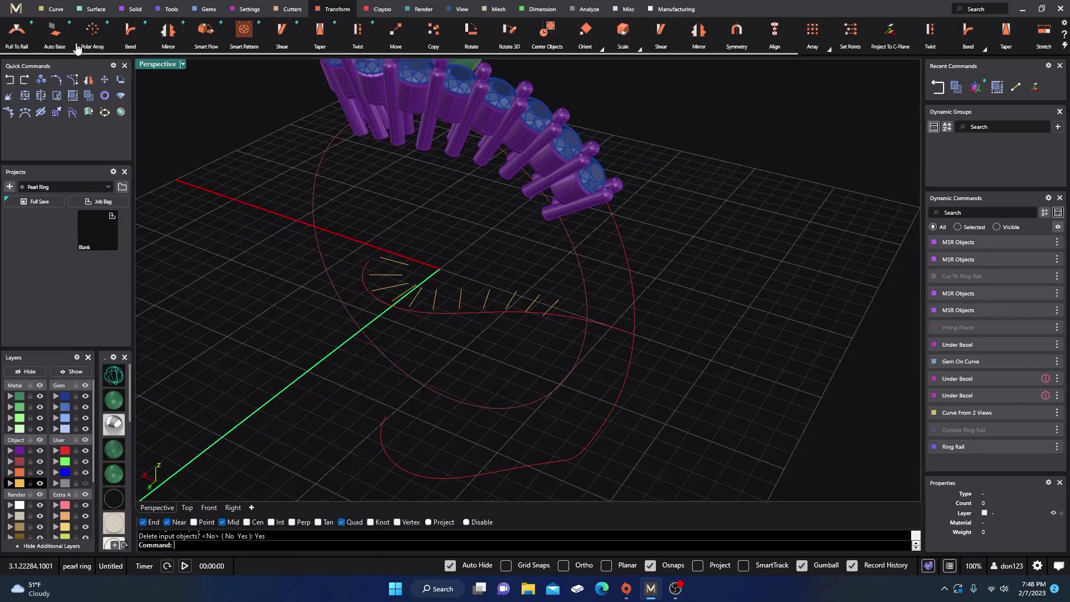
Step: Draw a degree 5 interpolated curve from the flat red curve's outer end through the midpoints of the projected lines
{"action": "left_click", "coordinate": [56, 13]}
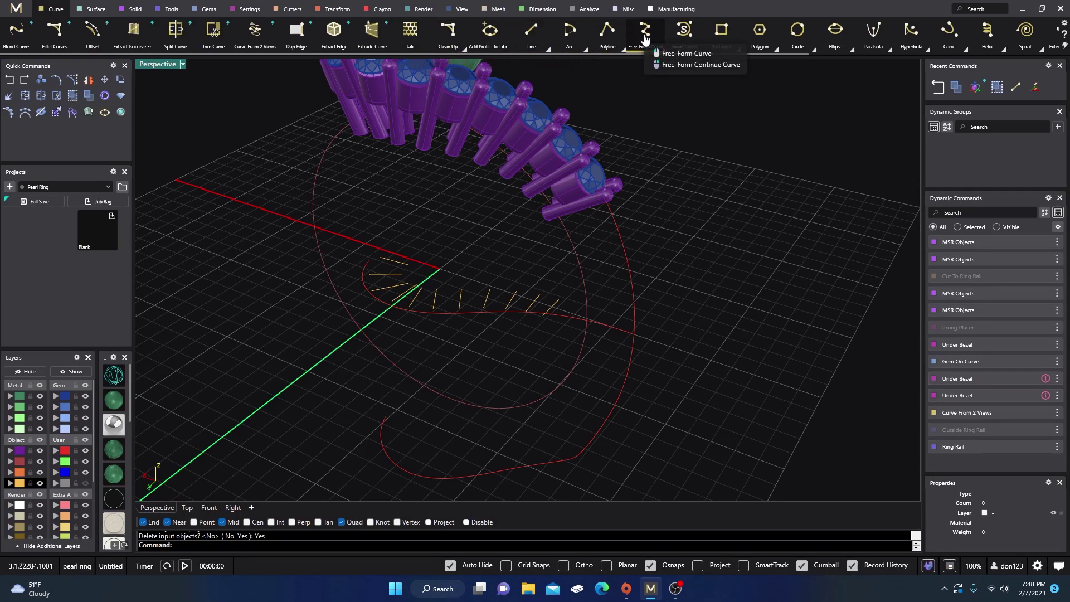
{"action": "left_click", "coordinate": [633, 334]}
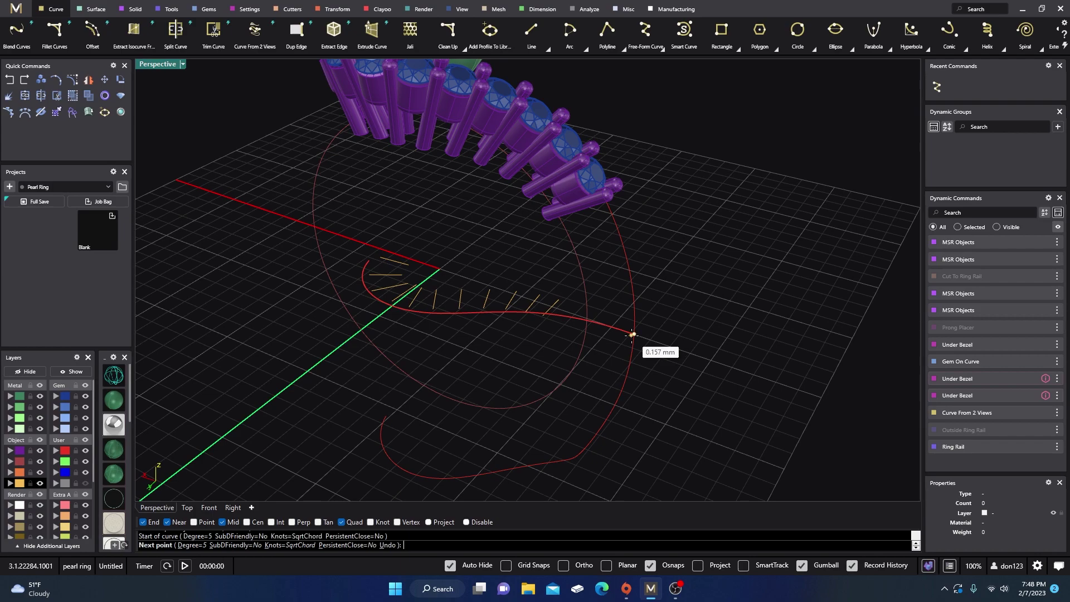
{"action": "left_click", "coordinate": [550, 307]}
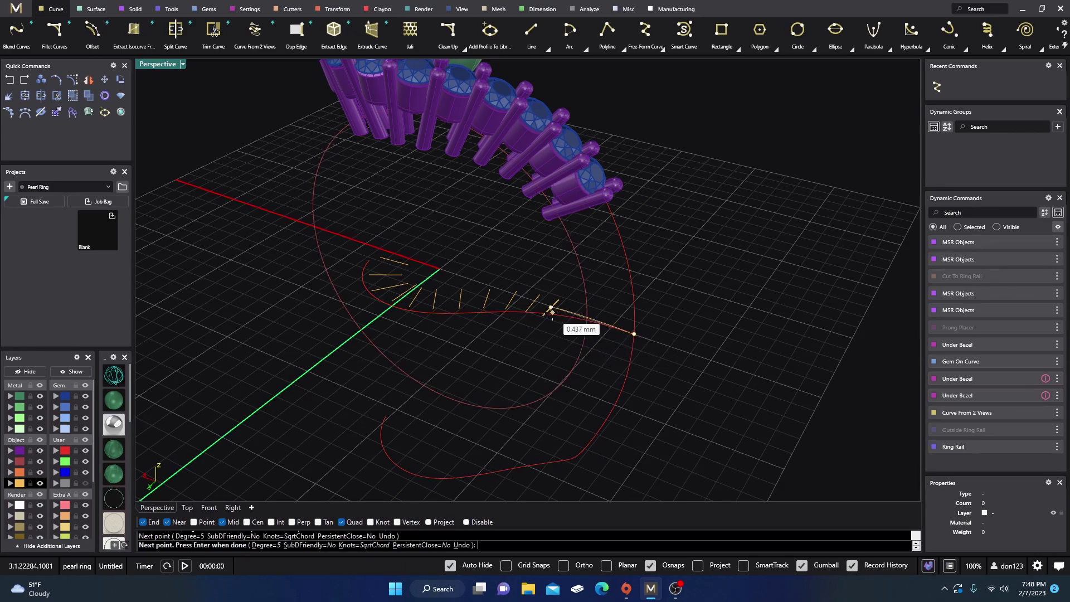
{"action": "left_click", "coordinate": [533, 303]}
{"action": "left_click", "coordinate": [511, 299]}
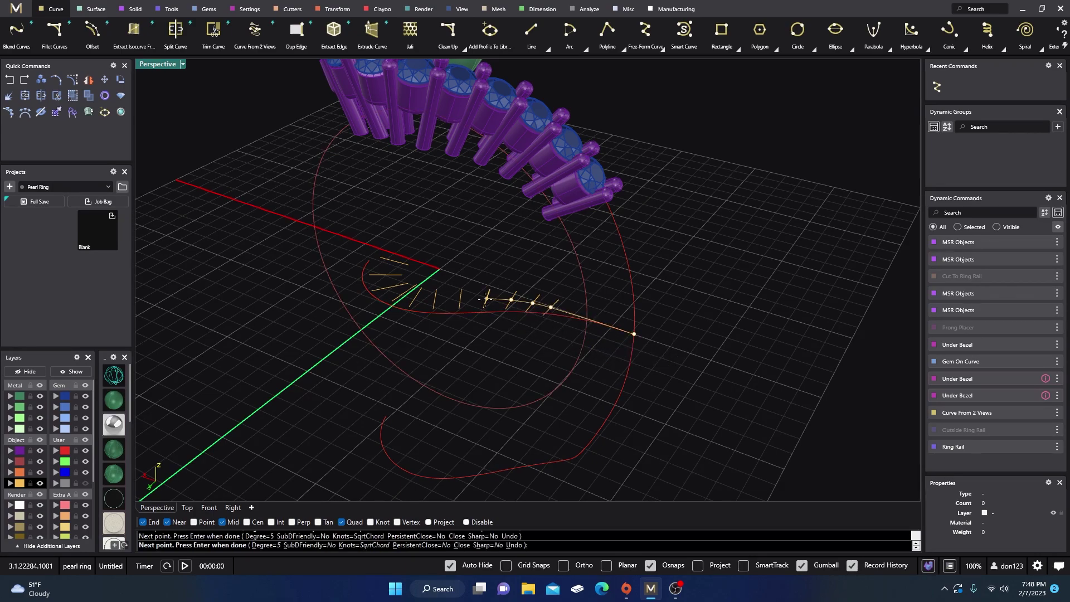
{"action": "left_click", "coordinate": [486, 298]}
{"action": "left_click", "coordinate": [460, 298]}
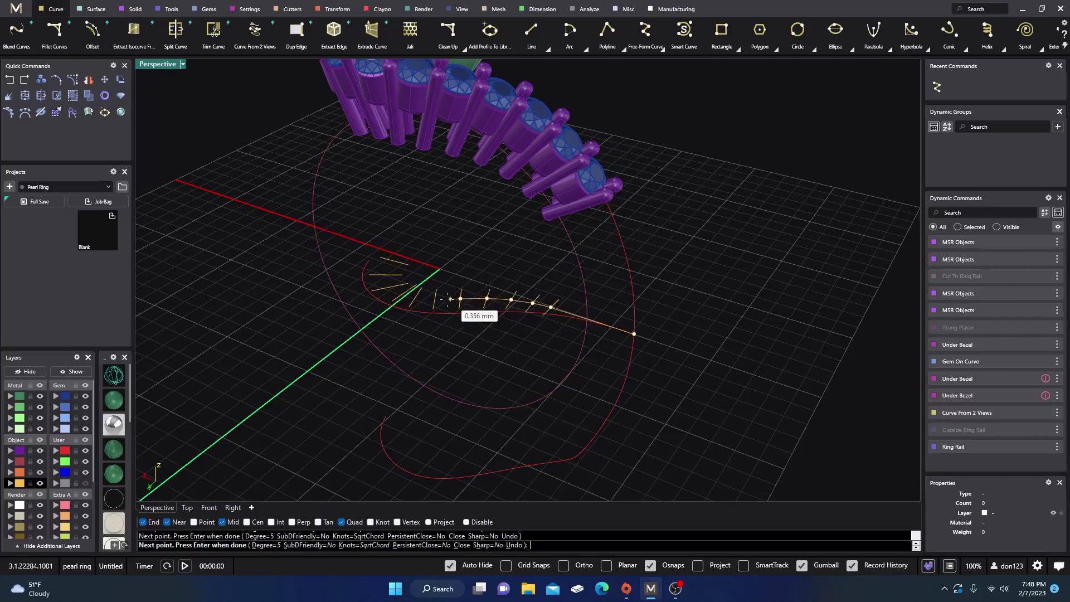
{"action": "left_click", "coordinate": [405, 293]}
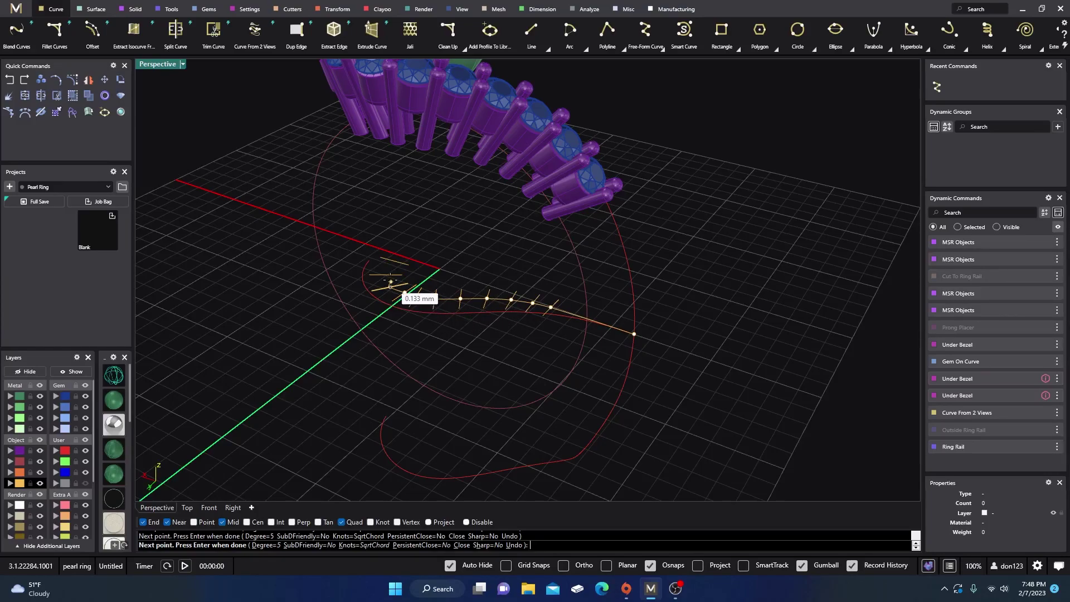
{"action": "left_click", "coordinate": [390, 286]}
{"action": "left_click", "coordinate": [386, 275]}
{"action": "left_click", "coordinate": [393, 260]}
{"action": "key", "text": "Return"}
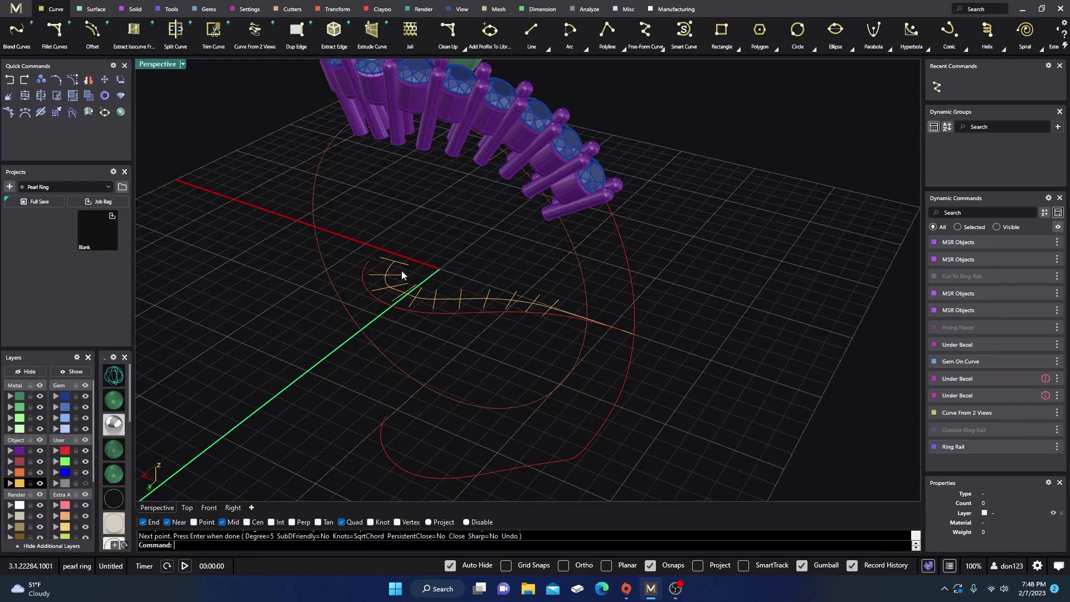
Step: Examine the new curve's path across the projected lines and its position relative to the red curves and prongs
{"action": "scroll", "coordinate": [414, 300], "scroll_direction": "up", "scroll_amount": 6}
{"action": "right_click_drag", "start_coordinate": [455, 308], "coordinate": [453, 339]}
{"action": "scroll", "coordinate": [474, 293], "scroll_direction": "down", "scroll_amount": 4}
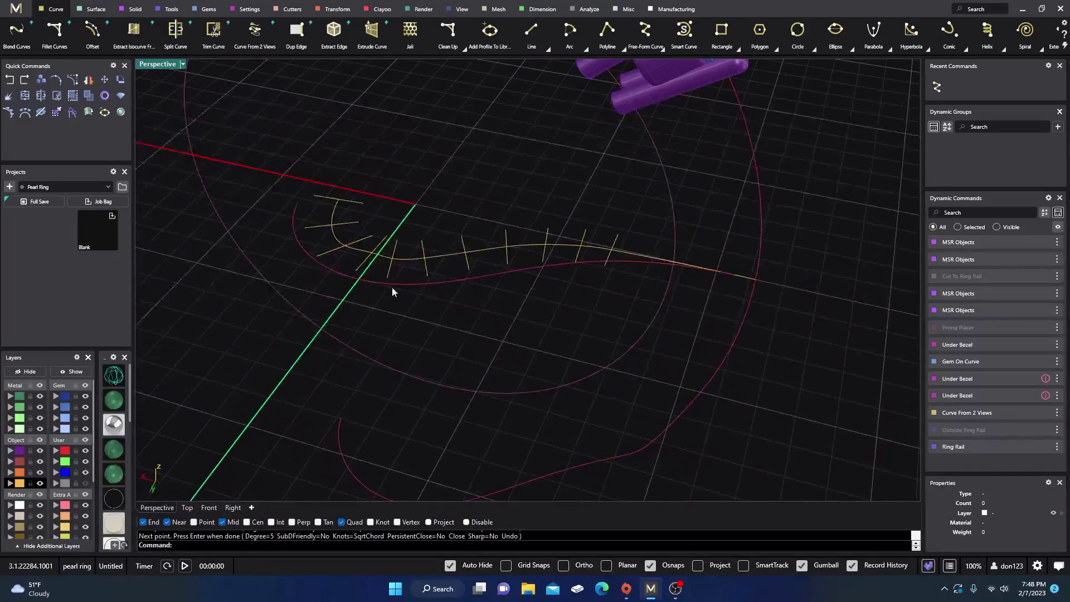
{"action": "left_click", "coordinate": [380, 252]}
{"action": "right_click_drag", "start_coordinate": [387, 280], "coordinate": [354, 303]}
{"action": "scroll", "coordinate": [394, 192], "scroll_direction": "up", "scroll_amount": 4}
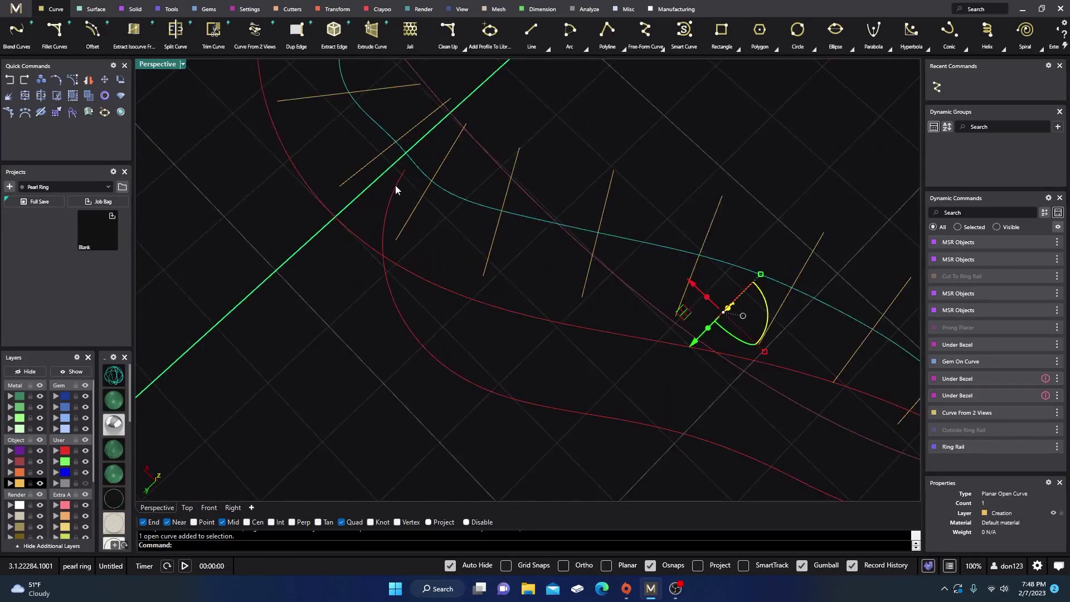
{"action": "scroll", "coordinate": [396, 184], "scroll_direction": "down", "scroll_amount": 12}
{"action": "right_click_drag", "start_coordinate": [421, 226], "coordinate": [414, 271]}
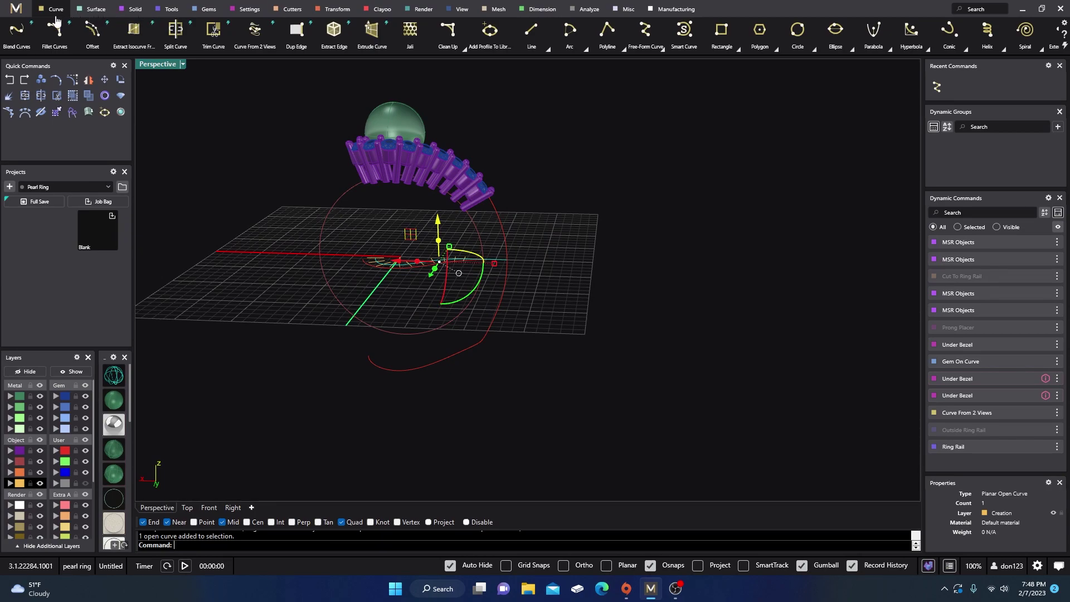
{"action": "left_click", "coordinate": [254, 33]}
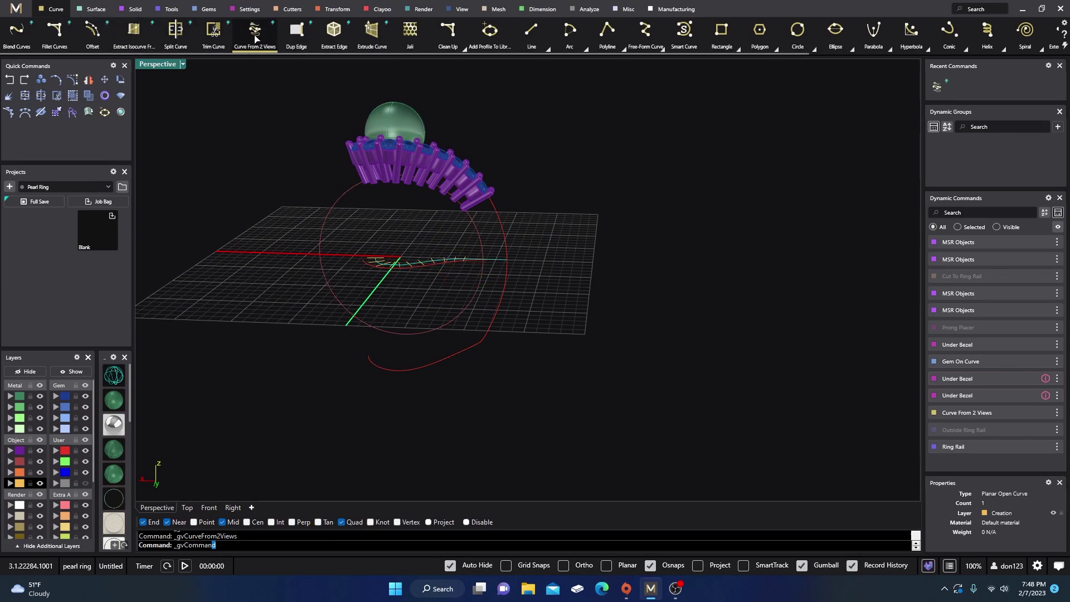
{"action": "scroll", "coordinate": [399, 281], "scroll_direction": "up", "scroll_amount": 3}
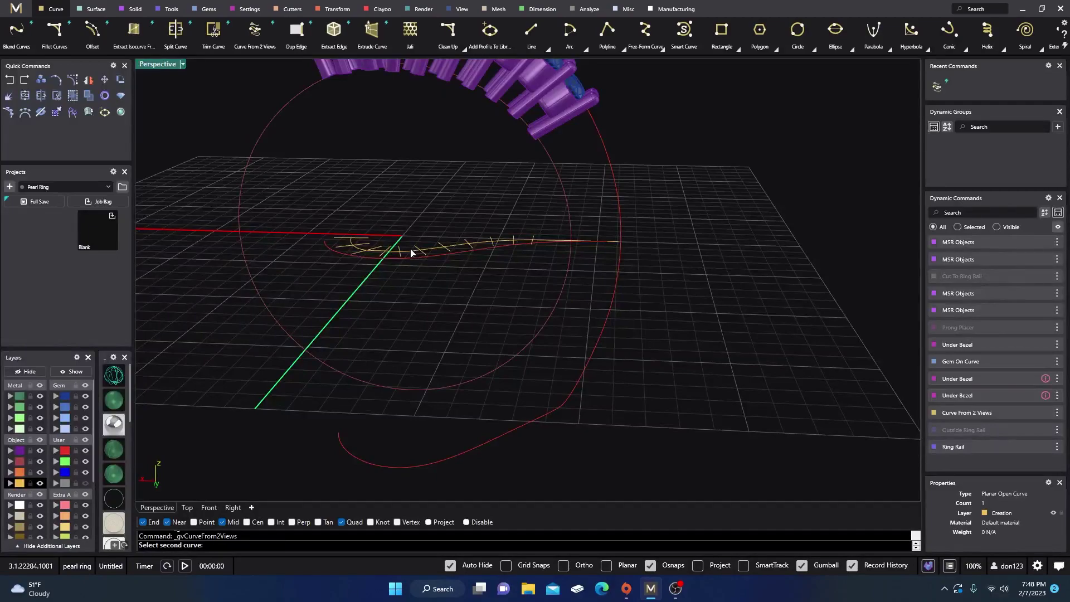
{"action": "left_click", "coordinate": [412, 255]}
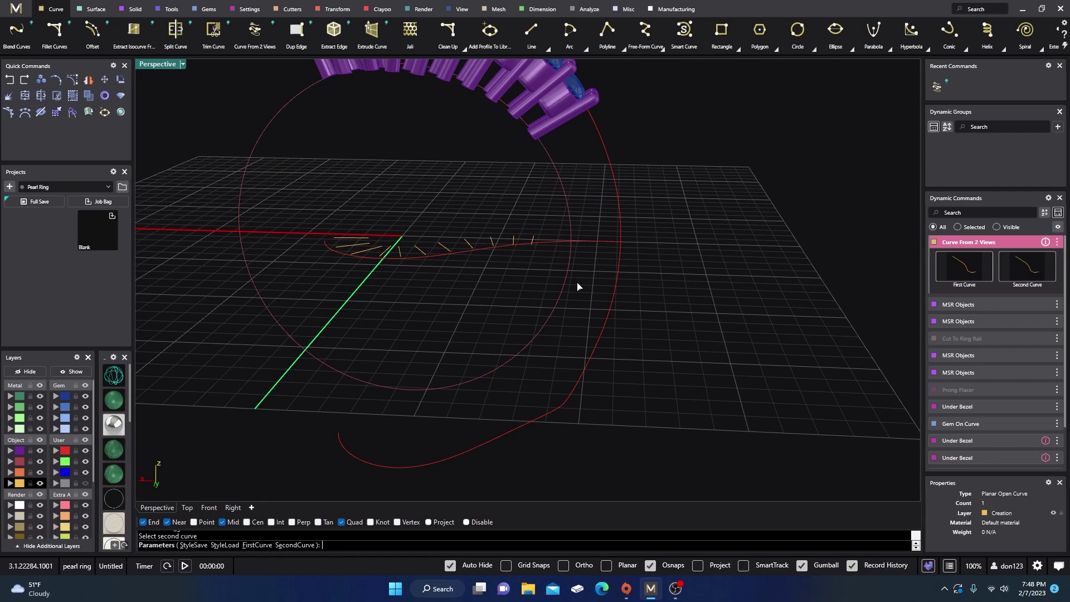
{"action": "right_click", "coordinate": [517, 303]}
{"action": "right_click_drag", "start_coordinate": [517, 303], "coordinate": [473, 329]}
{"action": "scroll", "coordinate": [437, 206], "scroll_direction": "up", "scroll_amount": 3}
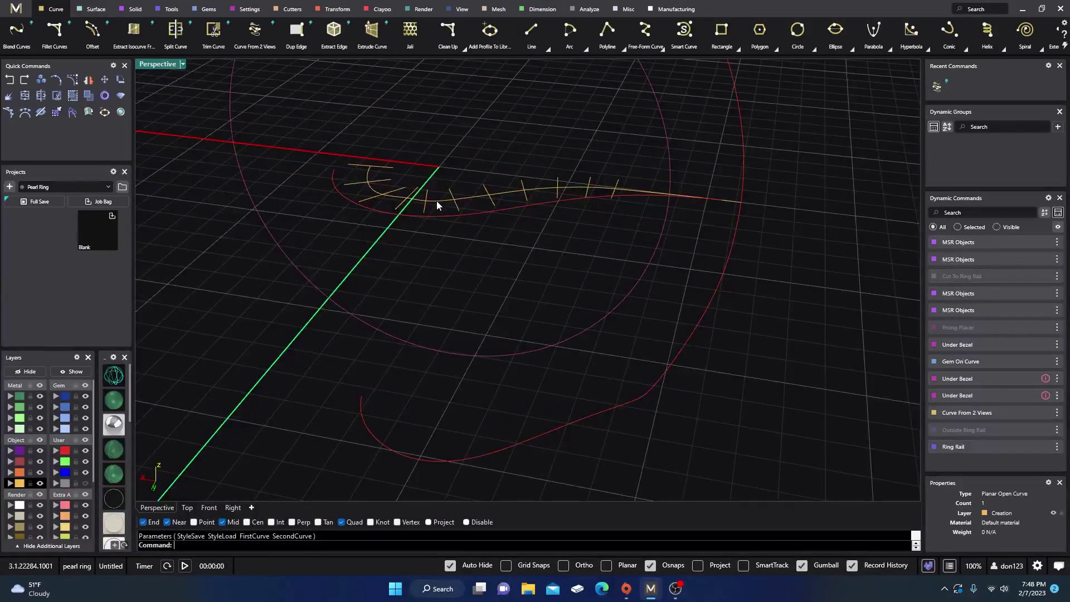
Step: Project the new interpolated curve onto the Top view's construction plane, deleting the original curve
{"action": "left_click", "coordinate": [437, 203]}
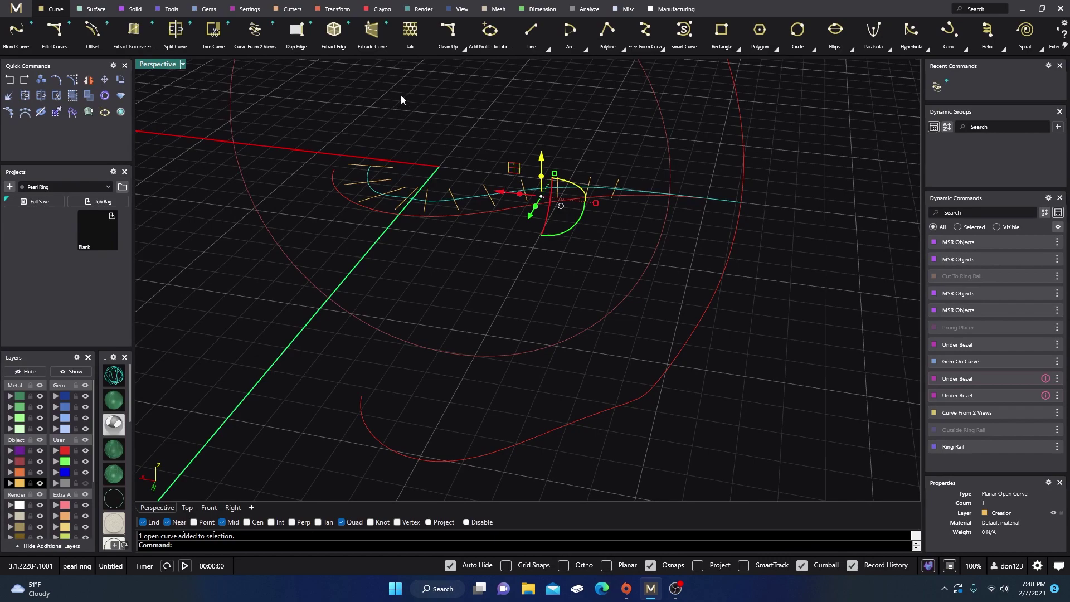
{"action": "double_click", "coordinate": [159, 65]}
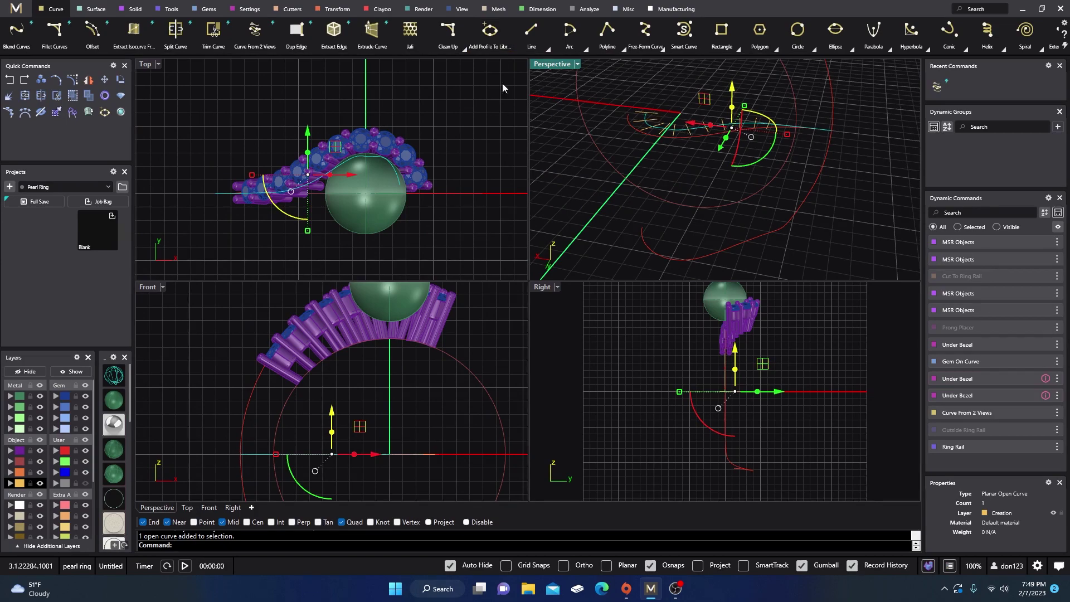
{"action": "left_click", "coordinate": [333, 9]}
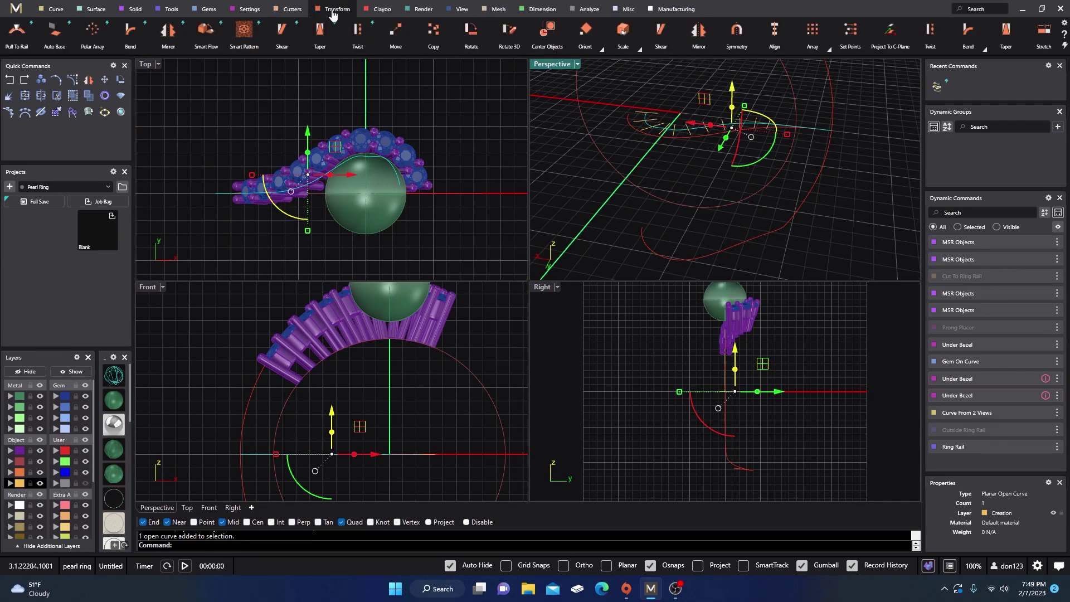
{"action": "left_click", "coordinate": [444, 95]}
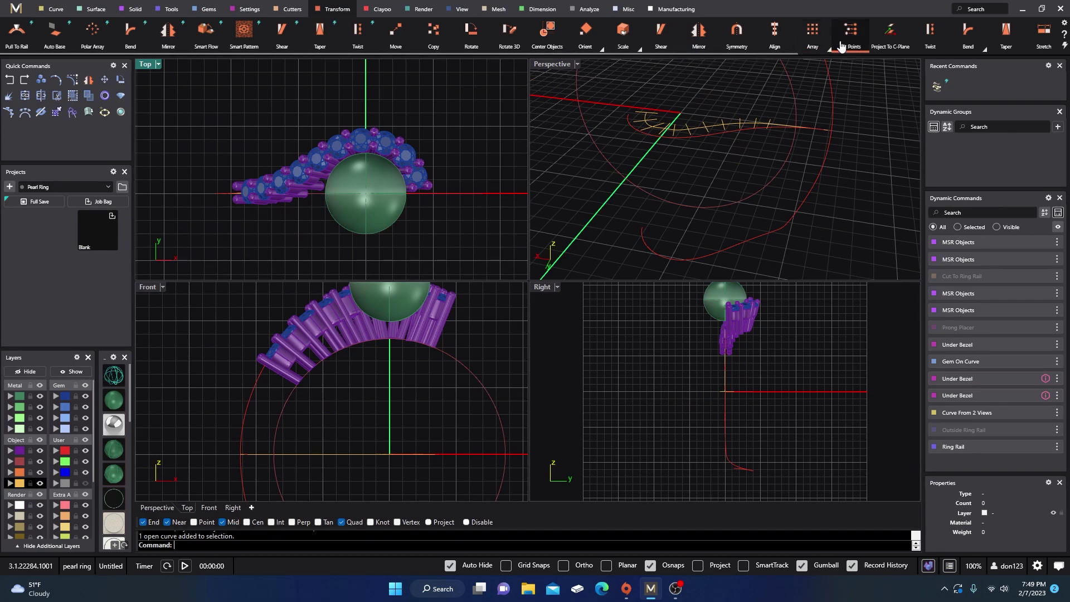
{"action": "left_click", "coordinate": [888, 35]}
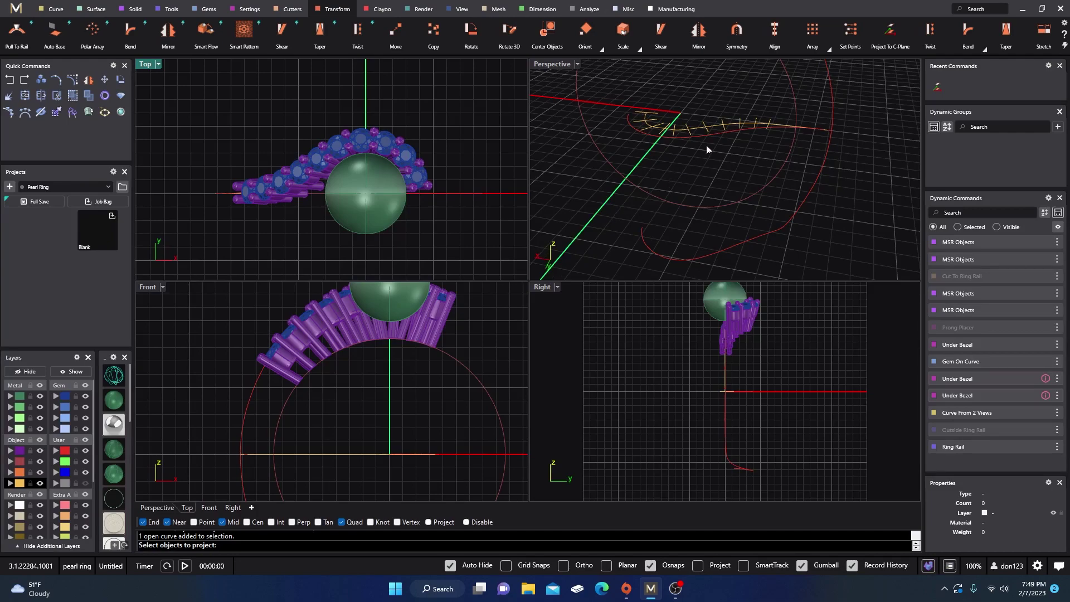
{"action": "left_click", "coordinate": [698, 132]}
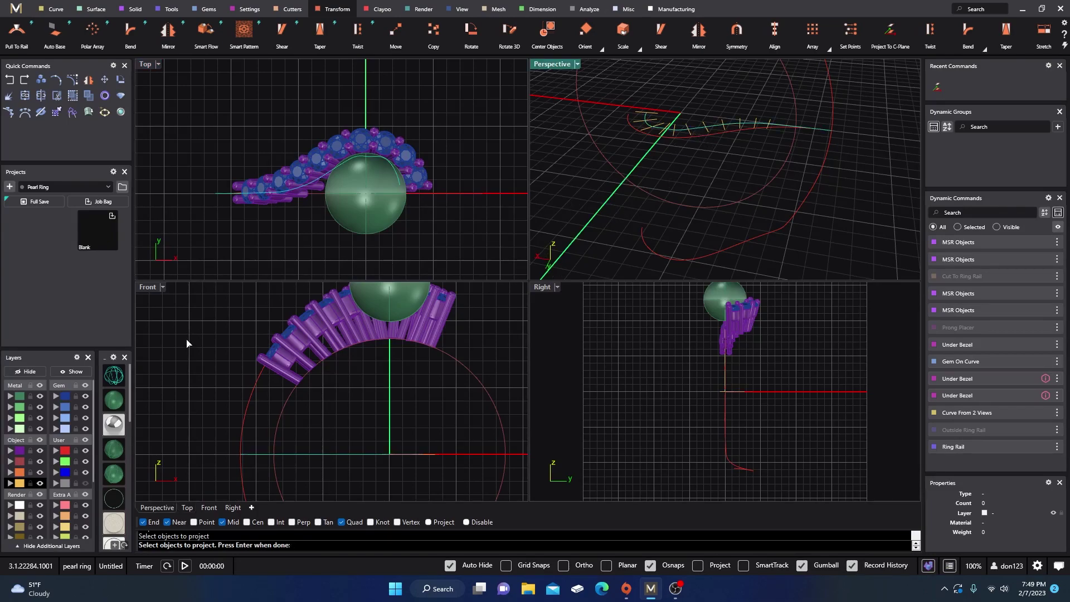
{"action": "key", "text": "Return"}
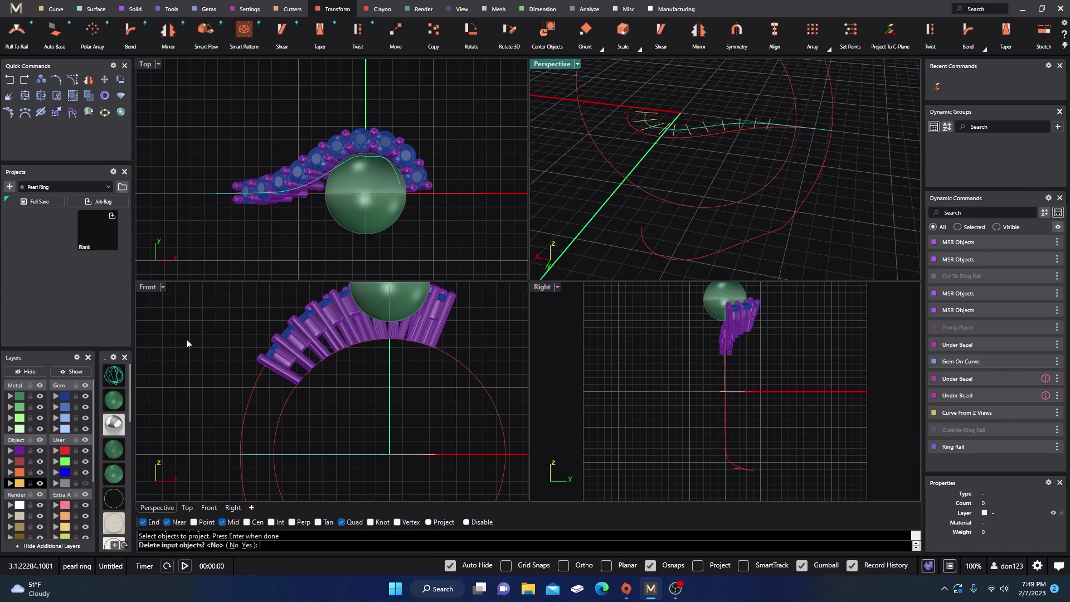
{"action": "left_click", "coordinate": [247, 546]}
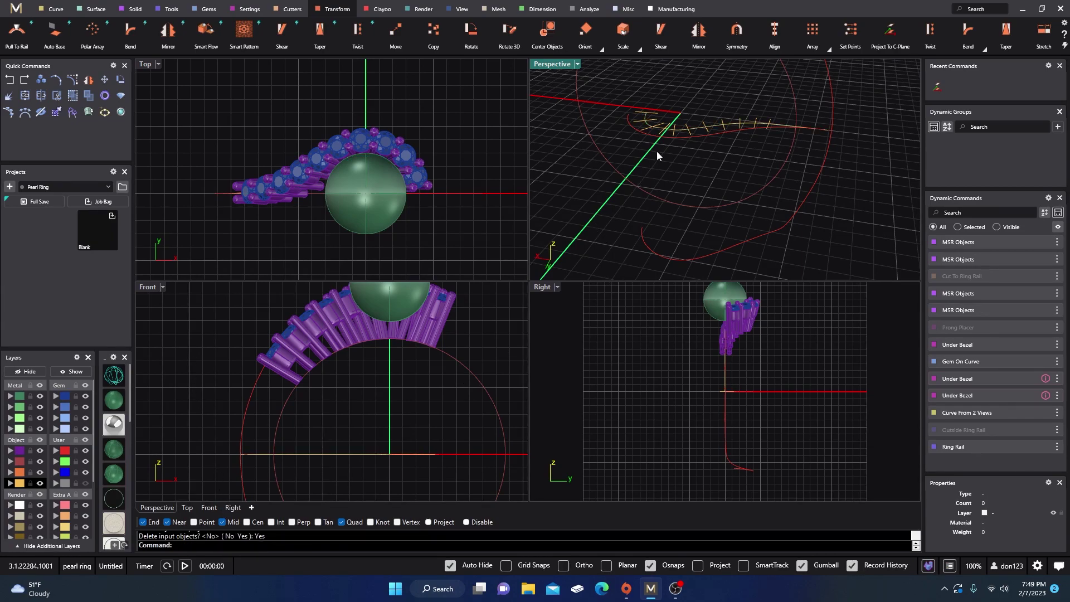
{"action": "left_click", "coordinate": [680, 129]}
{"action": "key", "text": "Escape"}
Step: Try a Curve From 2 Views with the projected flat curve first and the inner ring circle second
{"action": "left_click", "coordinate": [56, 10]}
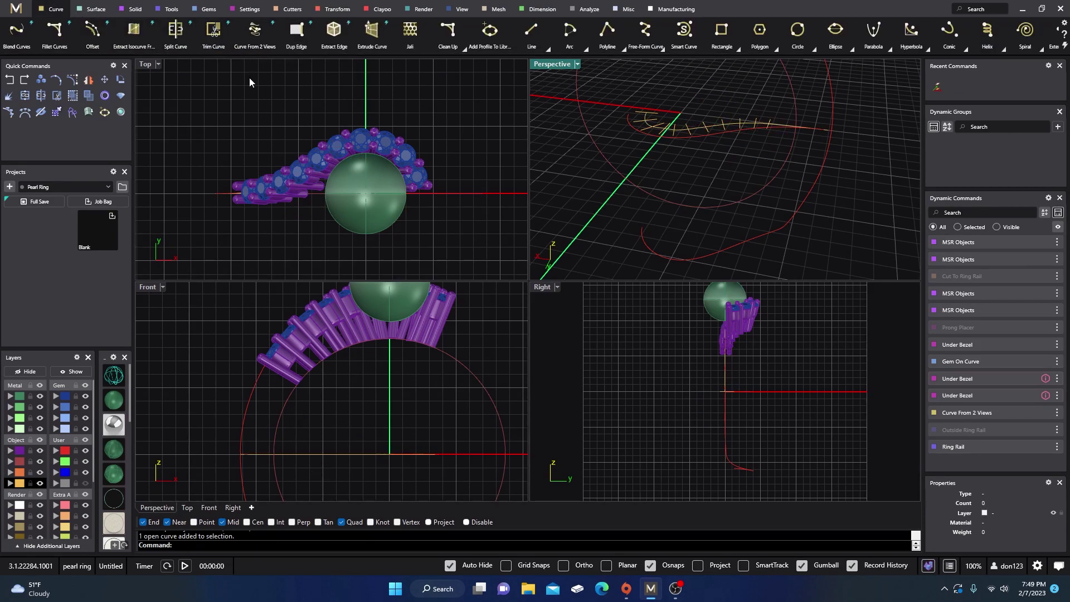
{"action": "left_click", "coordinate": [257, 42]}
{"action": "scroll", "coordinate": [653, 173], "scroll_direction": "up", "scroll_amount": 2}
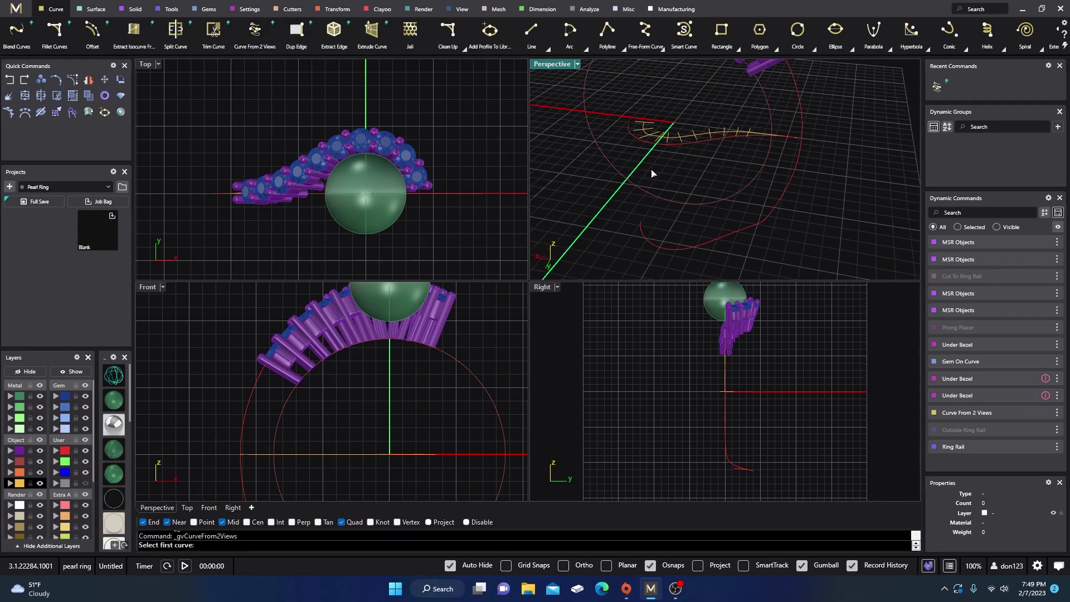
{"action": "left_click", "coordinate": [671, 140]}
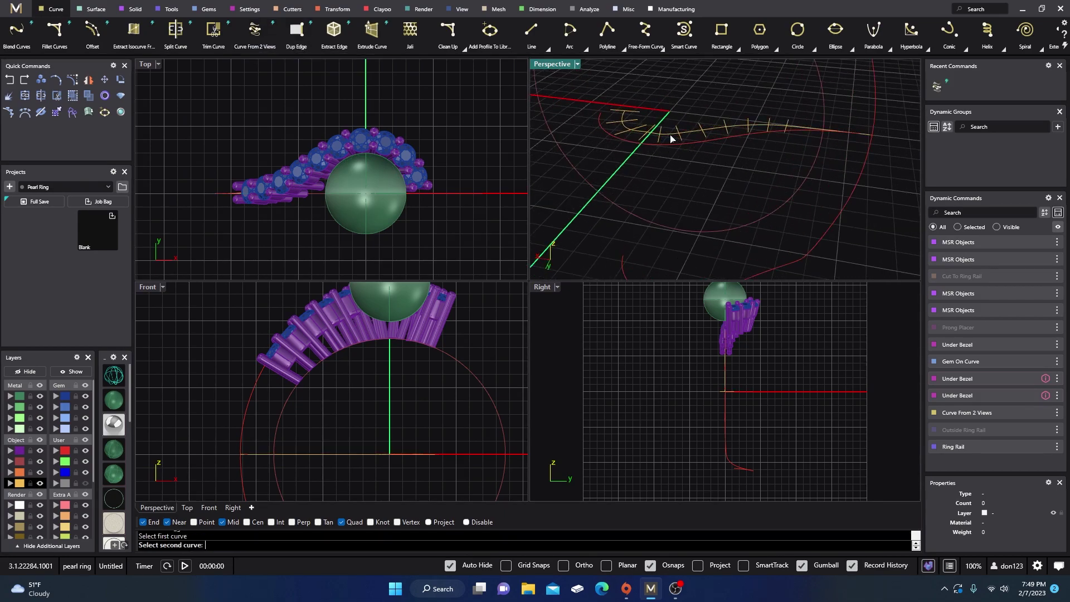
{"action": "left_click", "coordinate": [676, 234]}
{"action": "scroll", "coordinate": [636, 241], "scroll_direction": "down", "scroll_amount": 3}
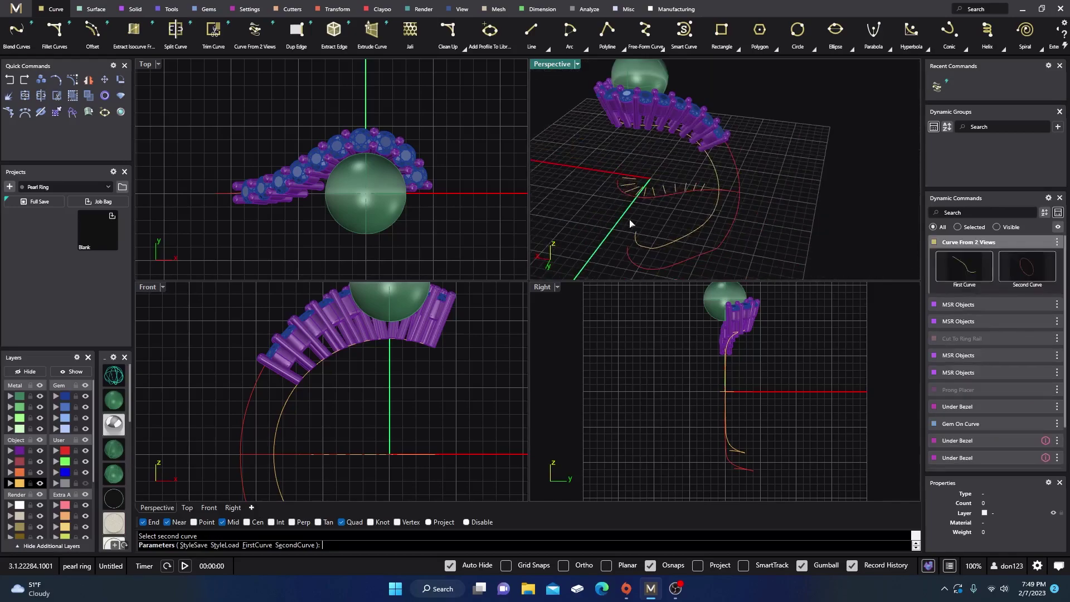
Step: Examine in a maximized Perspective view how the combined curve runs along the prong bases and under the bezels
{"action": "double_click", "coordinate": [543, 66]}
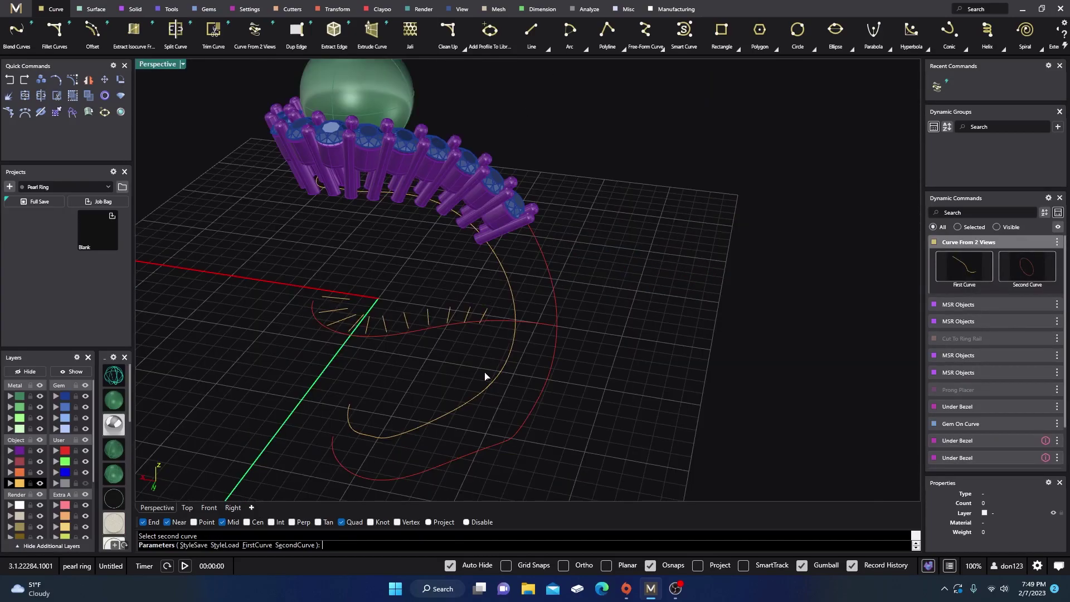
{"action": "scroll", "coordinate": [484, 376], "scroll_direction": "down", "scroll_amount": 5}
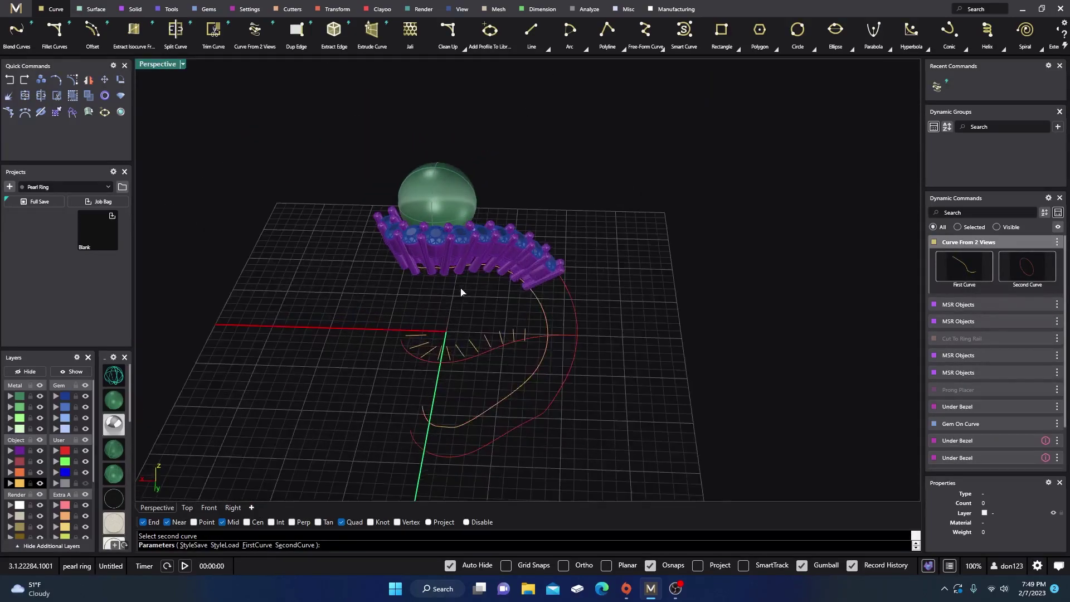
{"action": "scroll", "coordinate": [461, 292], "scroll_direction": "up", "scroll_amount": 2}
{"action": "right_click_drag", "start_coordinate": [442, 317], "coordinate": [596, 209]}
{"action": "right_click_drag", "start_coordinate": [428, 263], "coordinate": [469, 230]}
{"action": "scroll", "coordinate": [504, 202], "scroll_direction": "up", "scroll_amount": 5}
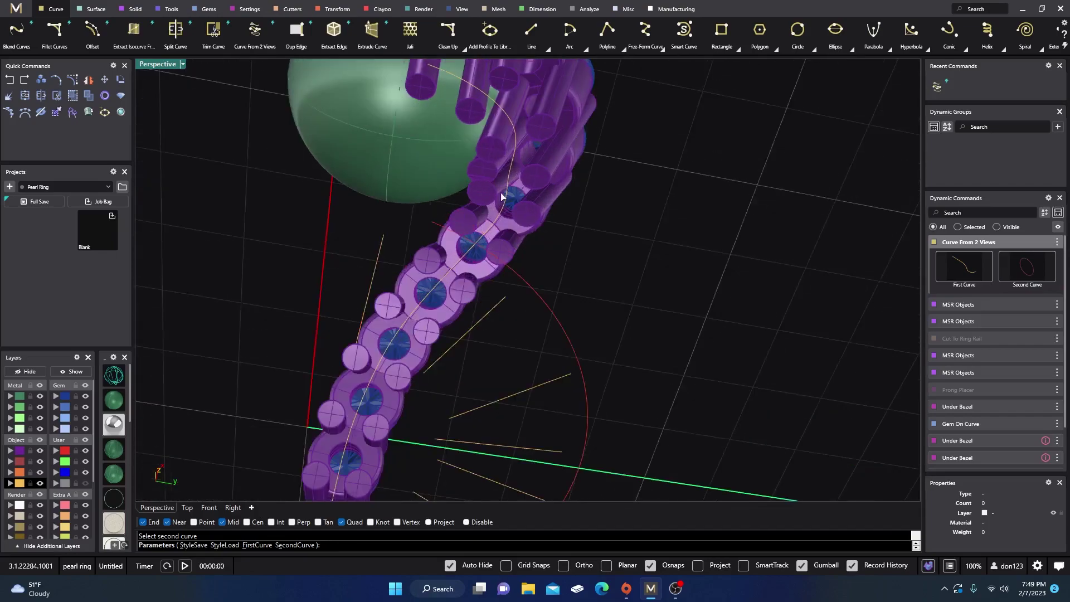
{"action": "right_click_drag", "start_coordinate": [503, 195], "coordinate": [524, 201]}
{"action": "scroll", "coordinate": [543, 197], "scroll_direction": "up", "scroll_amount": 2}
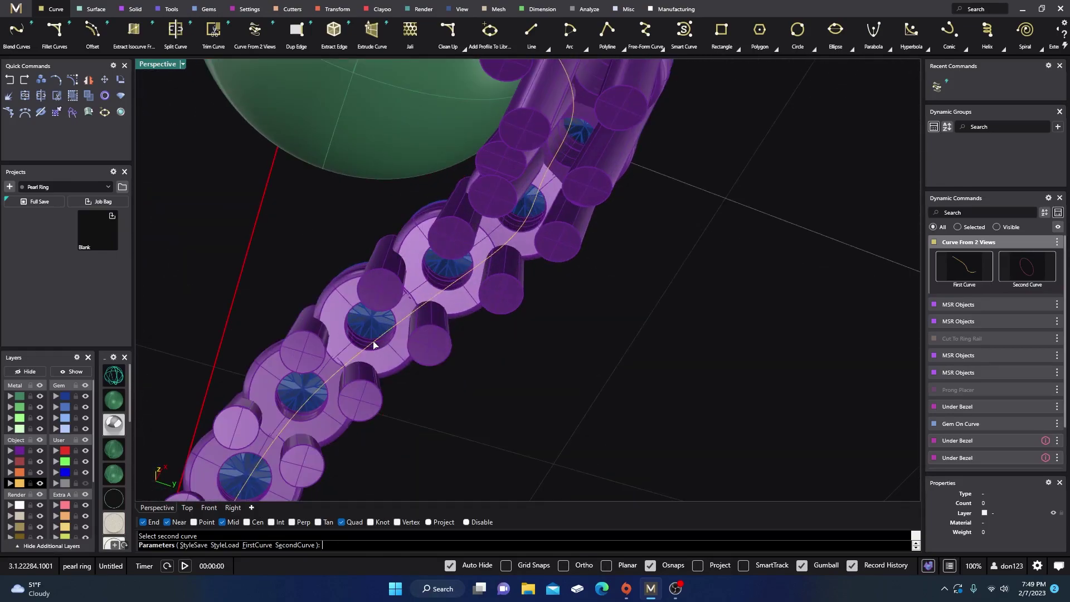
Step: Abort the Curve From 2 Views and delete the flat interpolated curve crossing the projected prong-base lines
{"action": "left_click", "coordinate": [9, 81]}
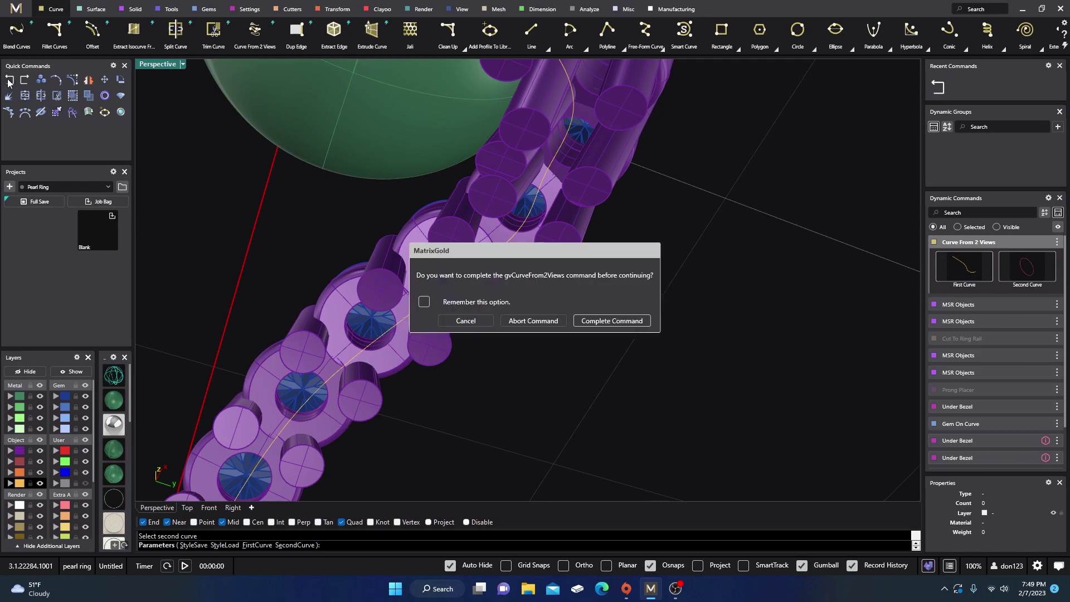
{"action": "left_click", "coordinate": [549, 323]}
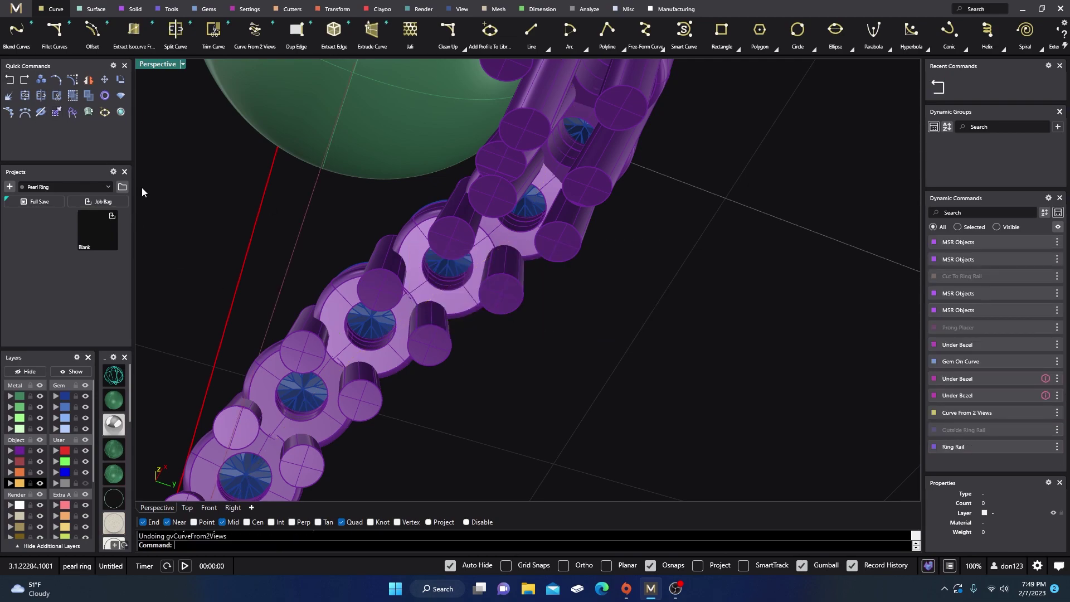
{"action": "scroll", "coordinate": [640, 244], "scroll_direction": "down", "scroll_amount": 7}
{"action": "right_click_drag", "start_coordinate": [644, 244], "coordinate": [472, 419]}
{"action": "scroll", "coordinate": [473, 419], "scroll_direction": "down", "scroll_amount": 4}
{"action": "scroll", "coordinate": [472, 423], "scroll_direction": "up", "scroll_amount": 6}
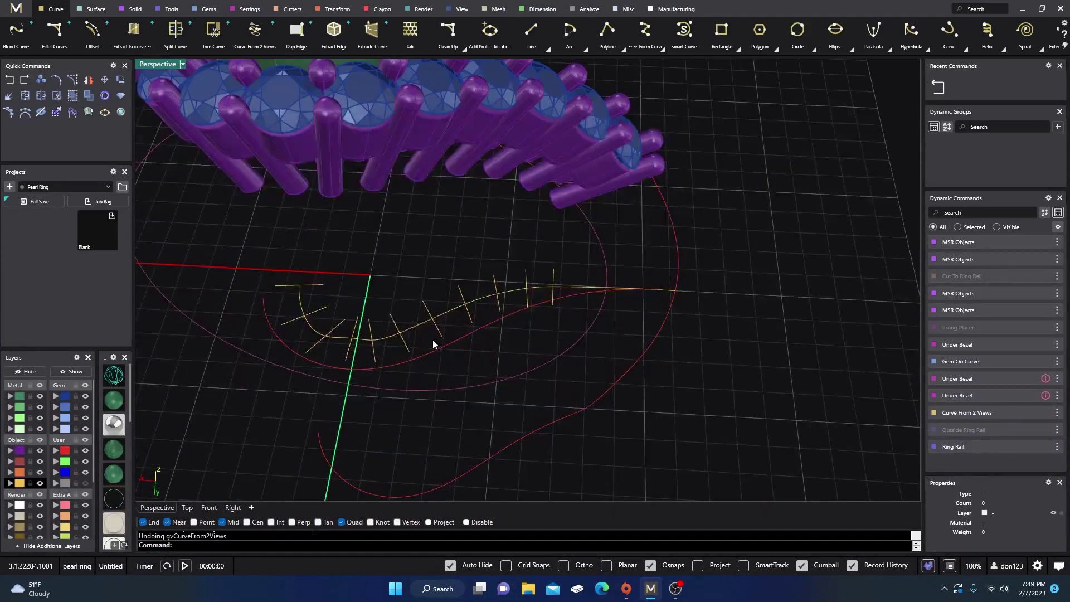
{"action": "left_click", "coordinate": [416, 325]}
{"action": "key", "text": "Delete"}
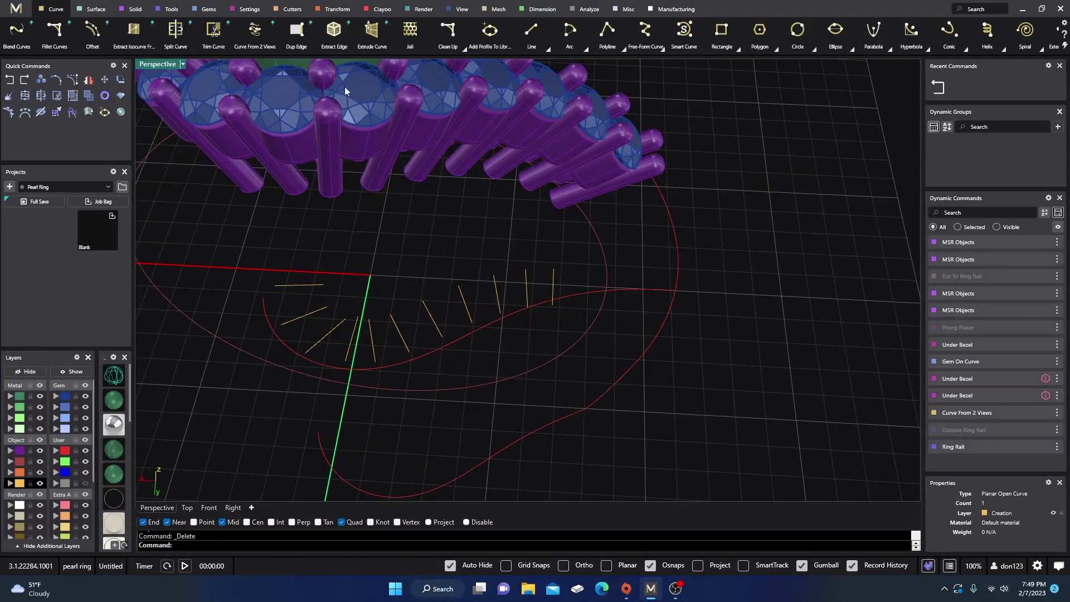
Step: Redraw a degree 5 free-form curve from the flat red curve's outer end through the midpoints of all projected lines
{"action": "left_click", "coordinate": [646, 33]}
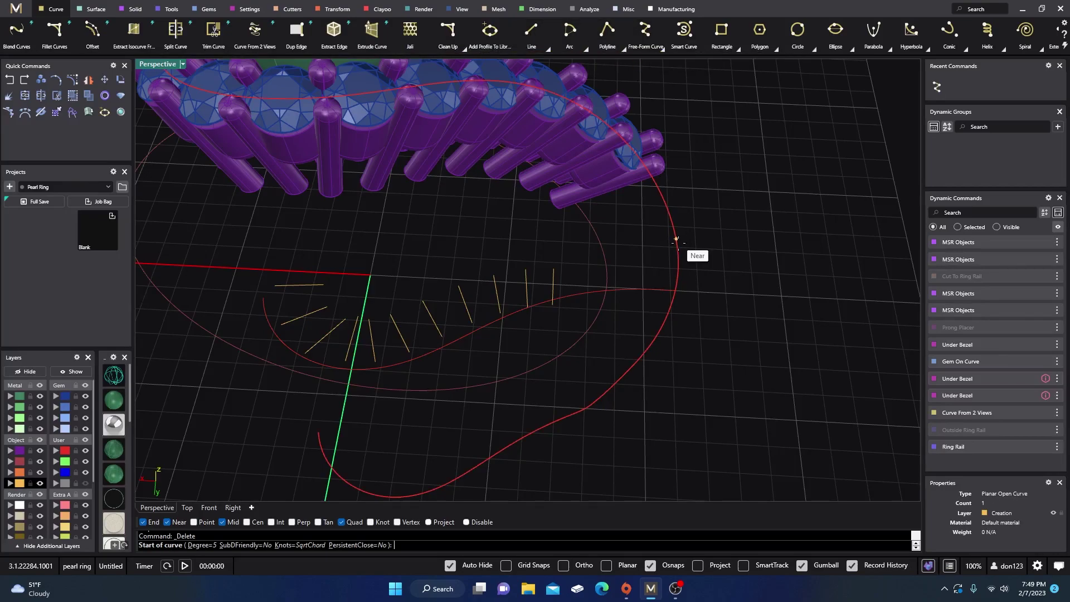
{"action": "left_click", "coordinate": [674, 291]}
{"action": "left_click", "coordinate": [553, 287]}
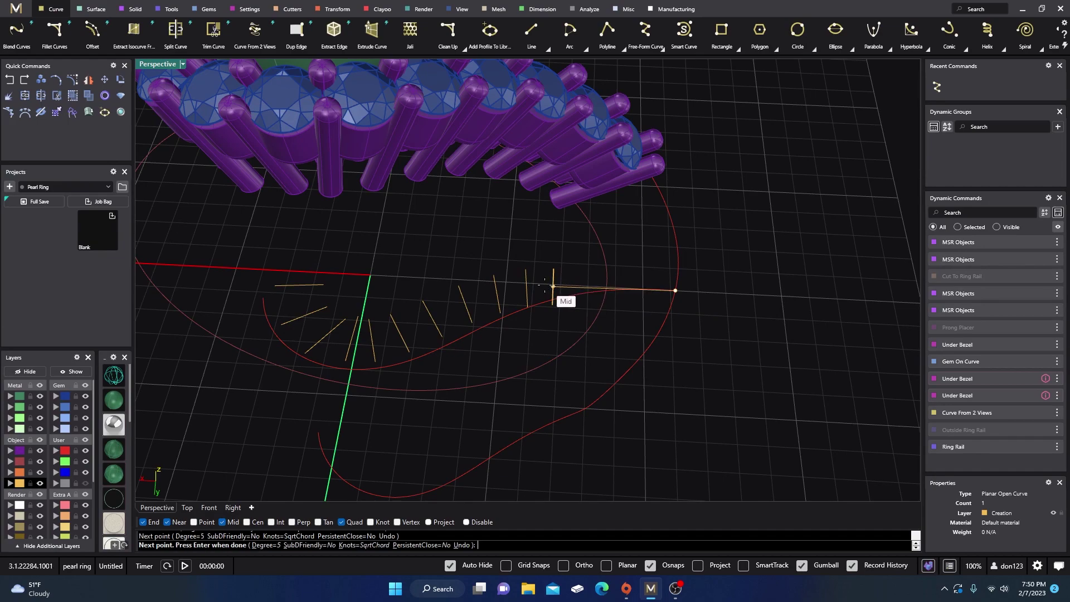
{"action": "left_click", "coordinate": [527, 288]}
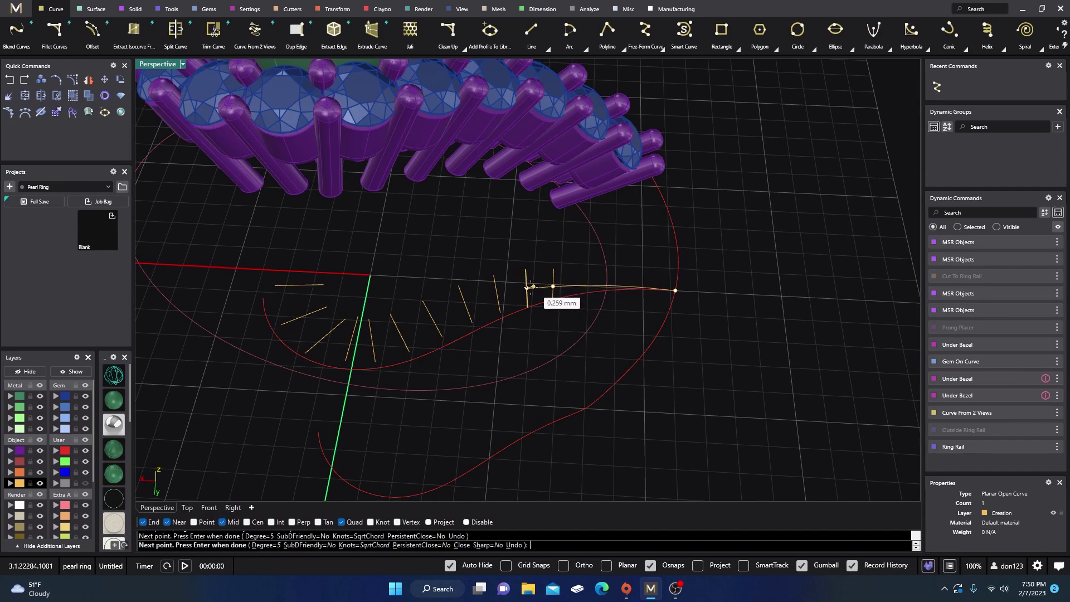
{"action": "left_click", "coordinate": [497, 294]}
{"action": "left_click", "coordinate": [465, 304]}
{"action": "left_click", "coordinate": [433, 318]}
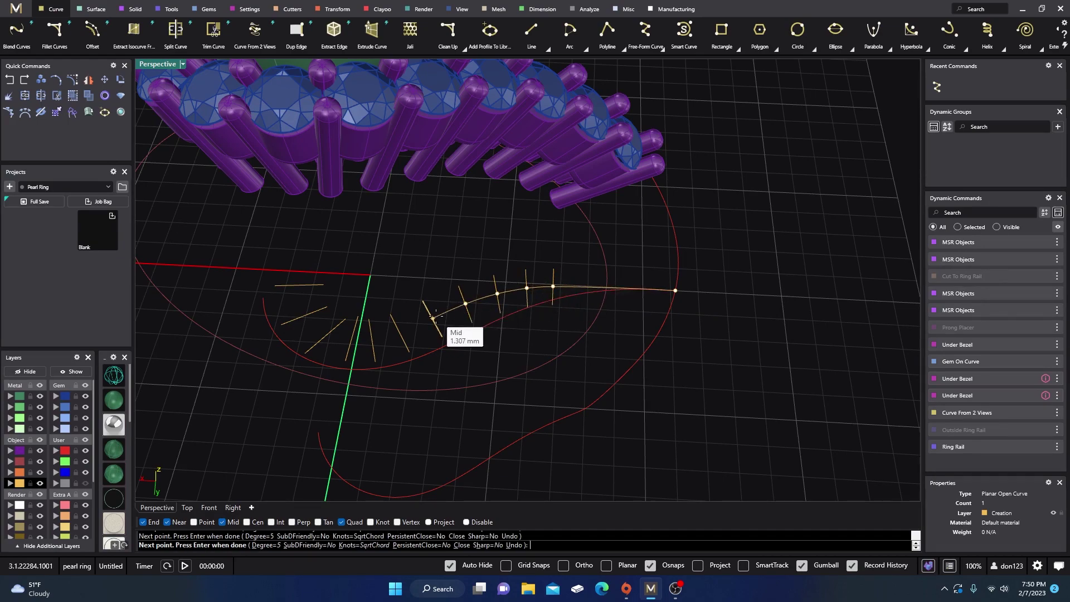
{"action": "left_click", "coordinate": [400, 332]}
{"action": "left_click", "coordinate": [372, 339]}
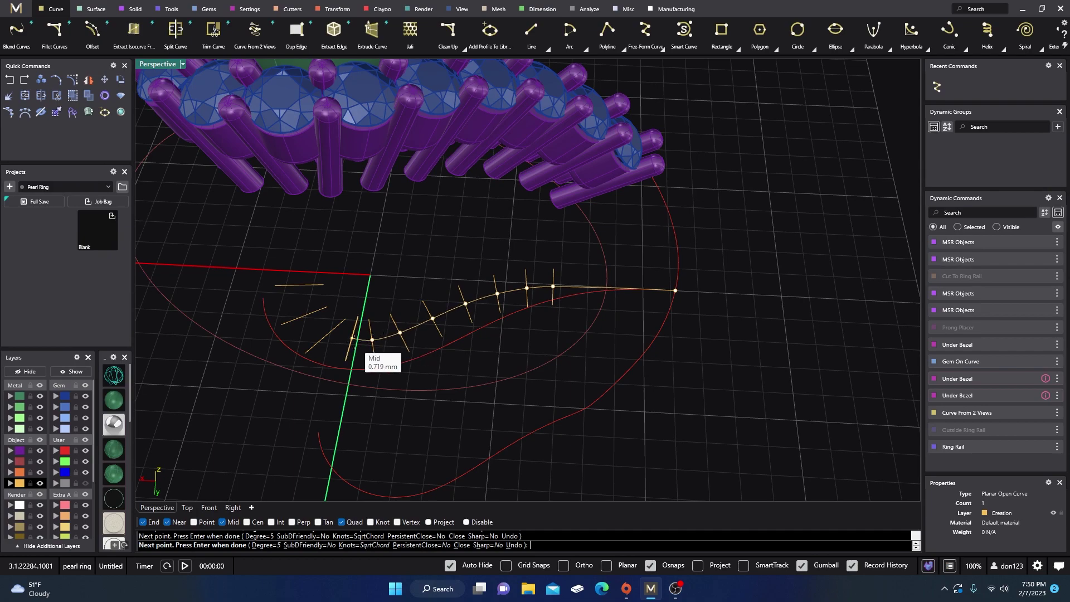
{"action": "left_click", "coordinate": [353, 338]}
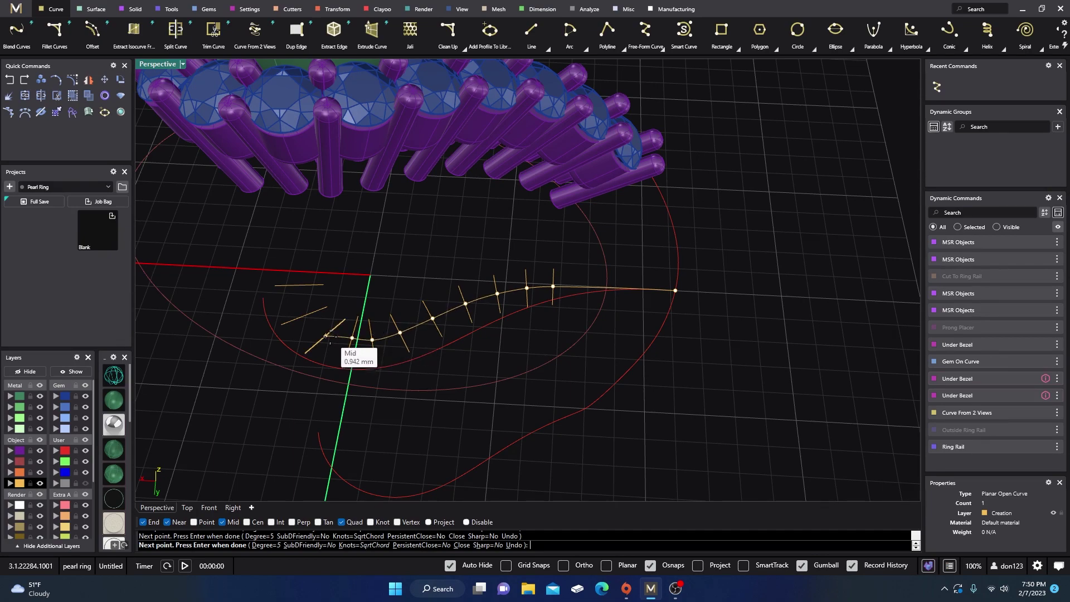
{"action": "left_click", "coordinate": [326, 334]}
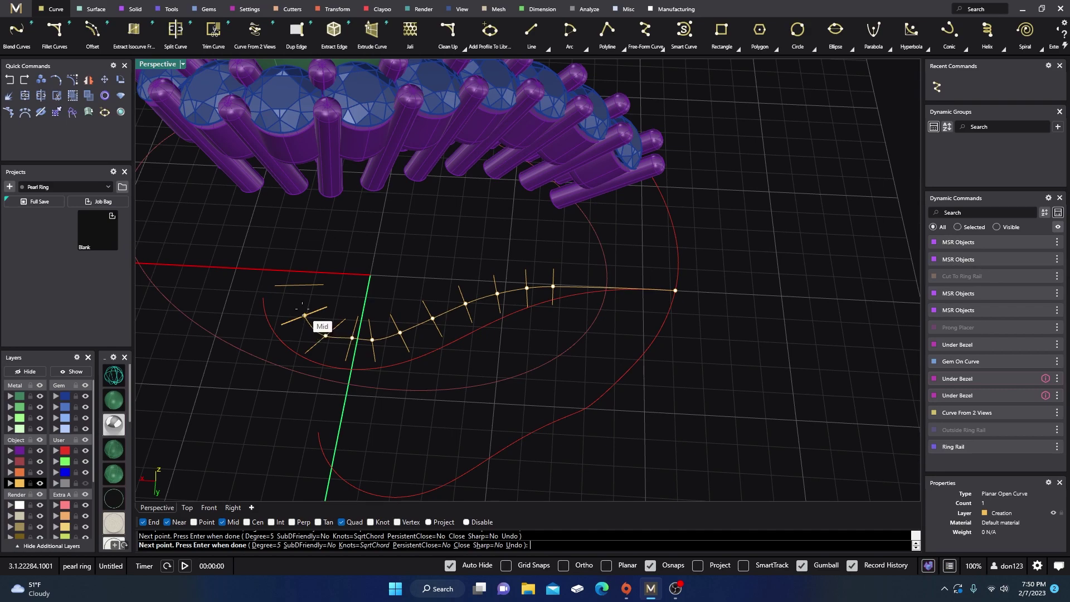
{"action": "left_click", "coordinate": [303, 309]}
{"action": "left_click", "coordinate": [300, 286]}
{"action": "right_click", "coordinate": [301, 288]}
Step: Rebuild the redrawn flat curve with 8 points and degree 4, deleting the input
{"action": "scroll", "coordinate": [347, 339], "scroll_direction": "up", "scroll_amount": 3}
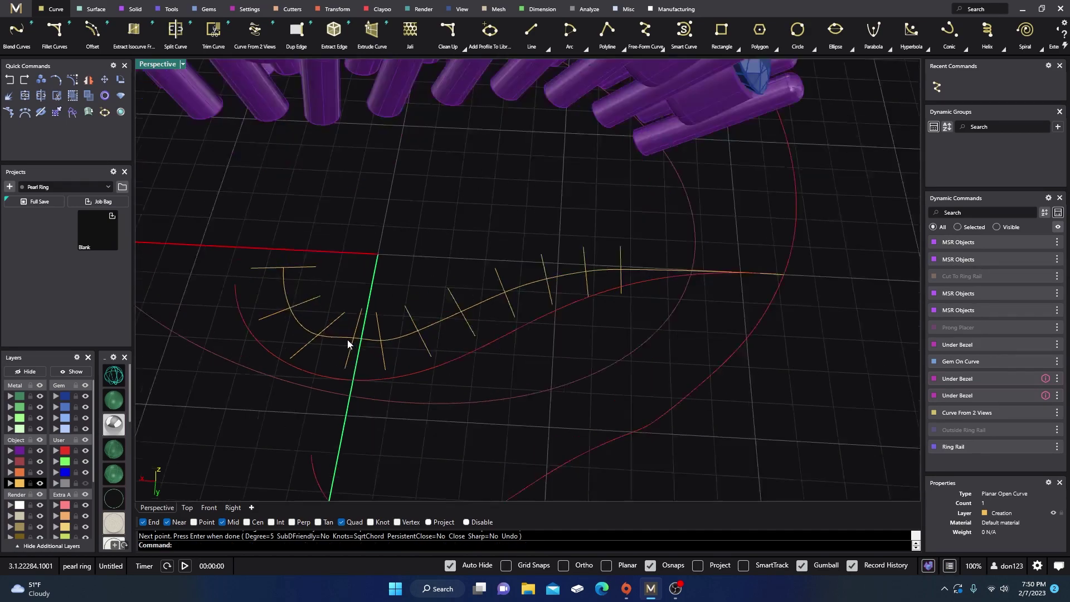
{"action": "scroll", "coordinate": [351, 340], "scroll_direction": "up", "scroll_amount": 1}
{"action": "left_click", "coordinate": [360, 339]}
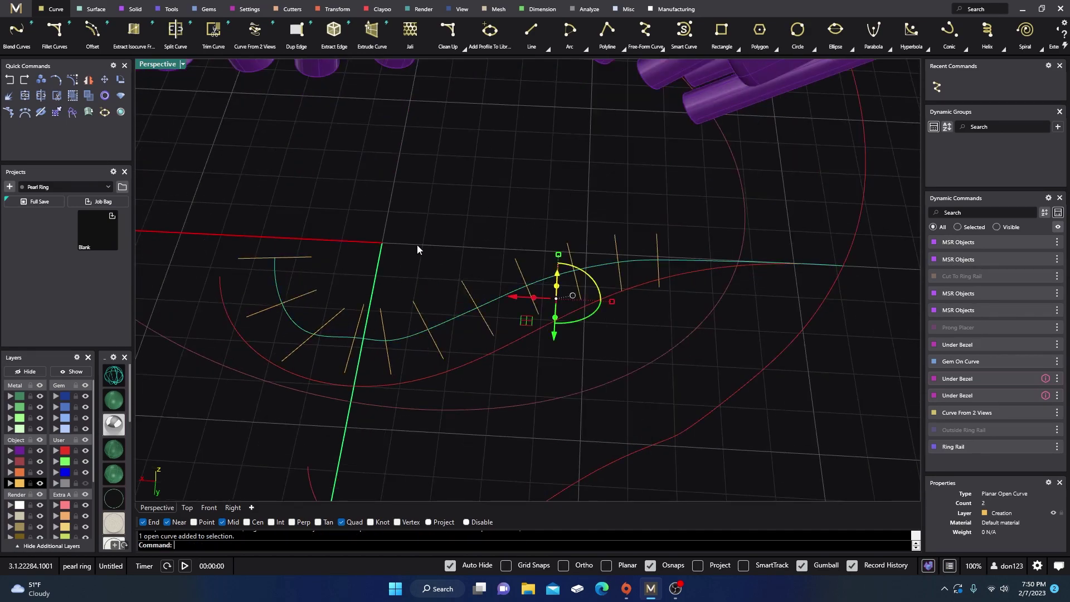
{"action": "type", "text": "Rebuild"}
{"action": "key", "text": "Return"}
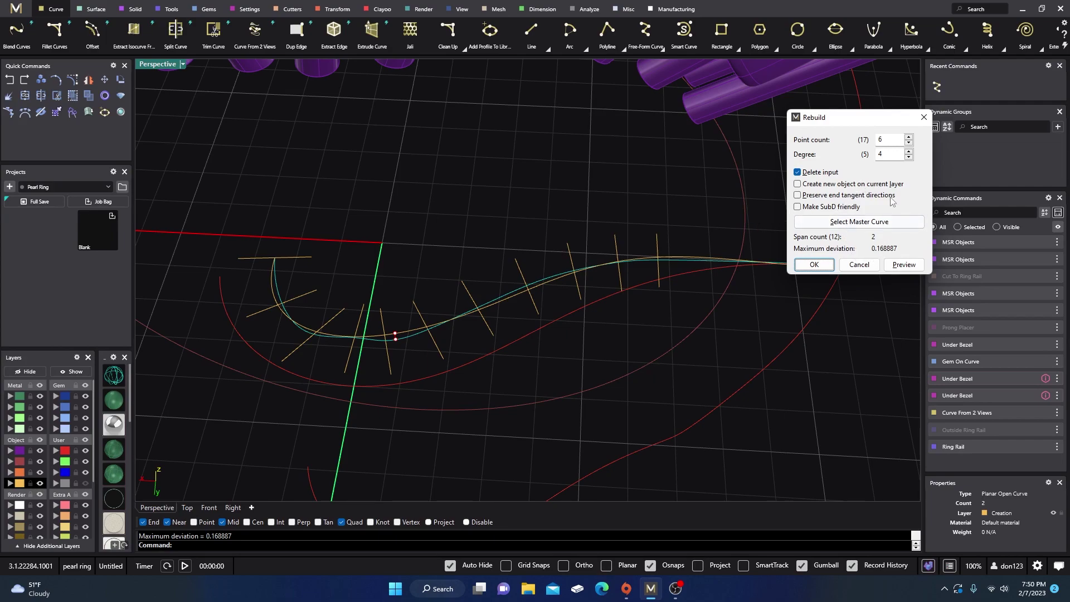
{"action": "left_click", "coordinate": [909, 137]}
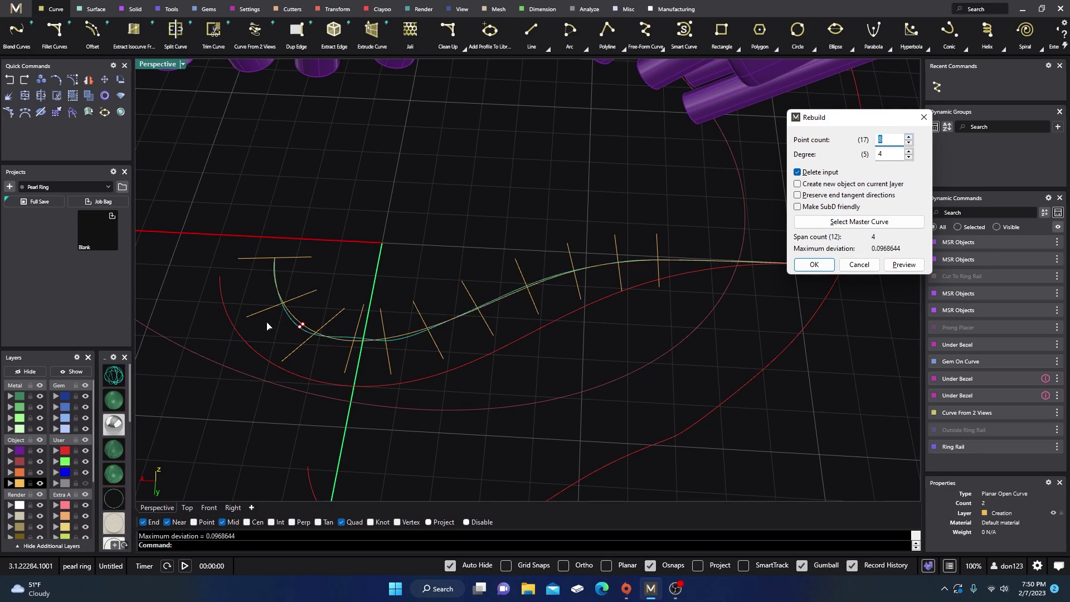
{"action": "left_click", "coordinate": [814, 264]}
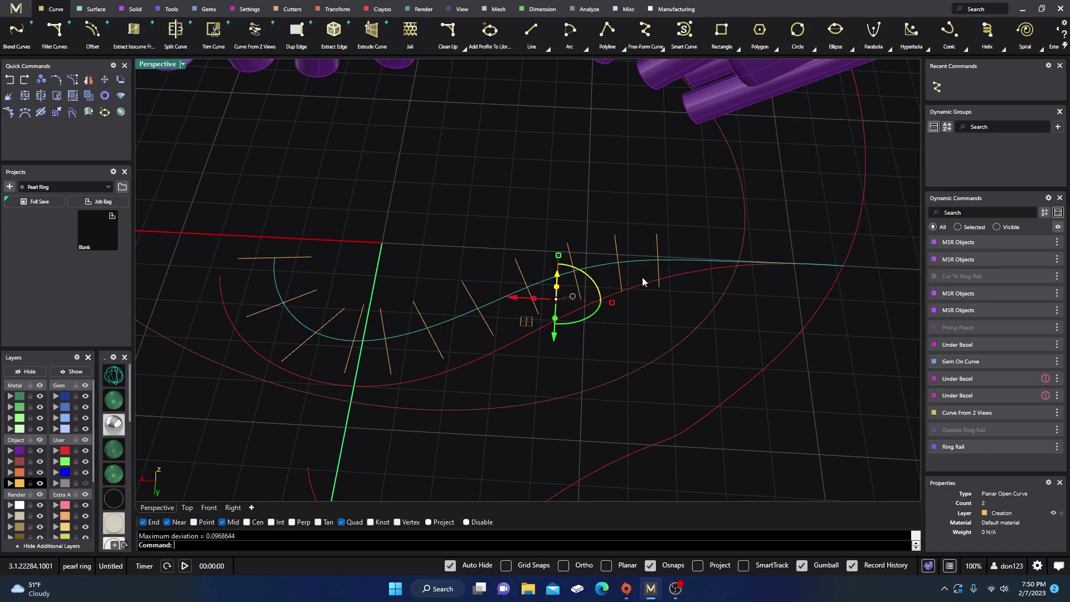
{"action": "left_click", "coordinate": [416, 218]}
Step: Combine the rebuilt flat curve with the inner ring rail using Curve From 2 Views and keep the resulting curve
{"action": "scroll", "coordinate": [416, 218], "scroll_direction": "down", "scroll_amount": 10}
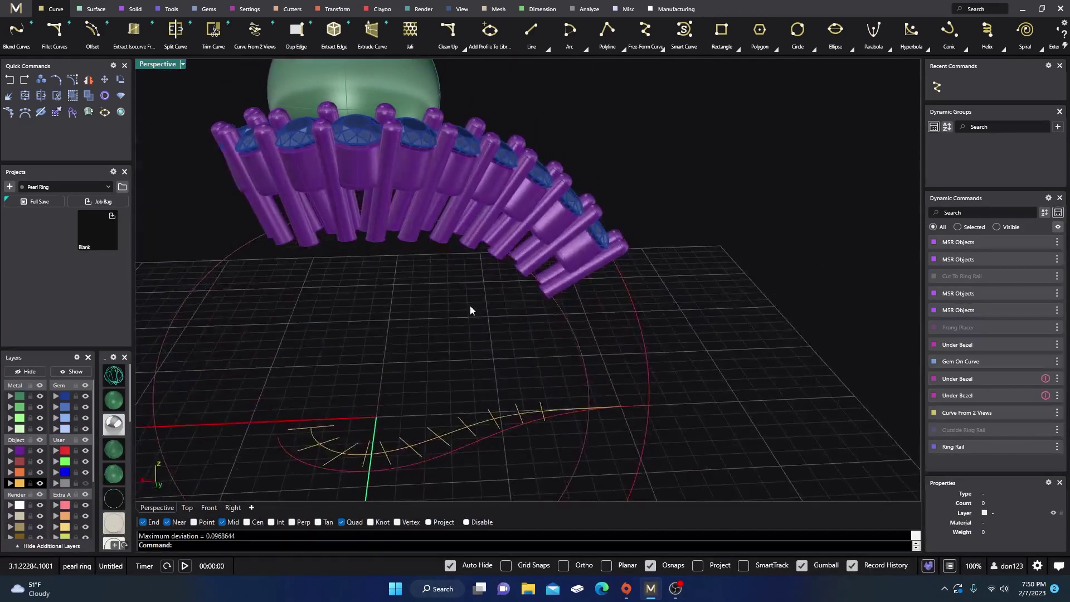
{"action": "scroll", "coordinate": [315, 373], "scroll_direction": "up", "scroll_amount": 3}
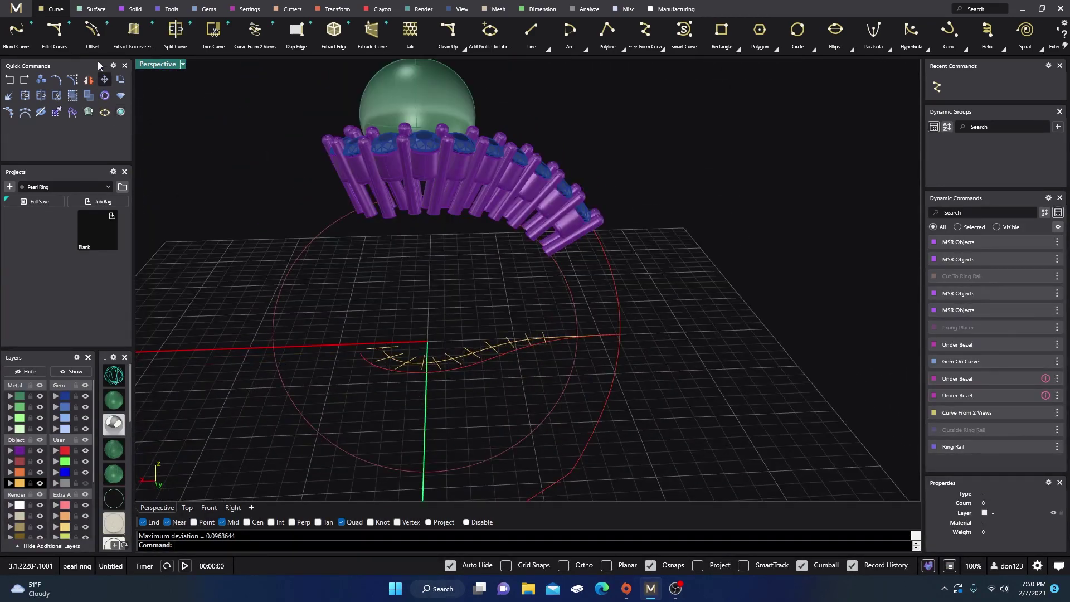
{"action": "left_click", "coordinate": [253, 33]}
{"action": "scroll", "coordinate": [440, 381], "scroll_direction": "up", "scroll_amount": 3}
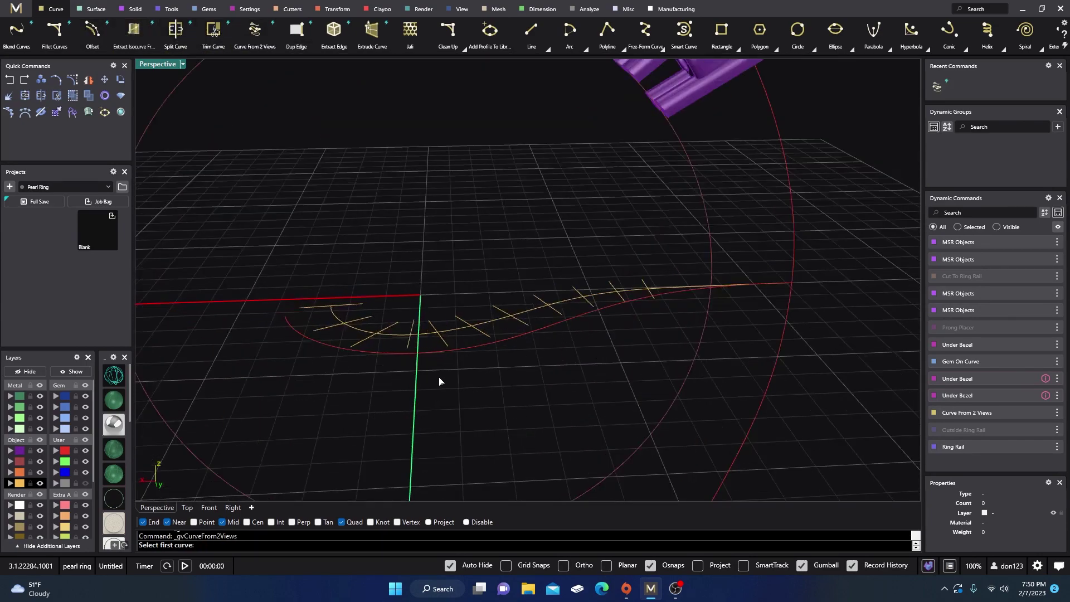
{"action": "left_click", "coordinate": [424, 338]}
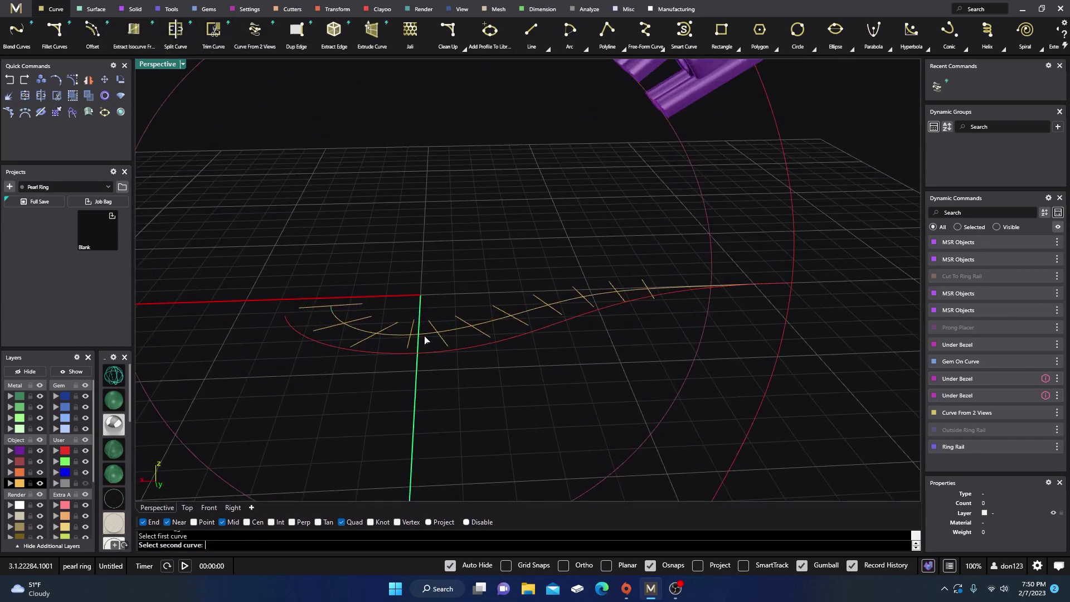
{"action": "left_click", "coordinate": [641, 449]}
{"action": "scroll", "coordinate": [527, 396], "scroll_direction": "down", "scroll_amount": 3}
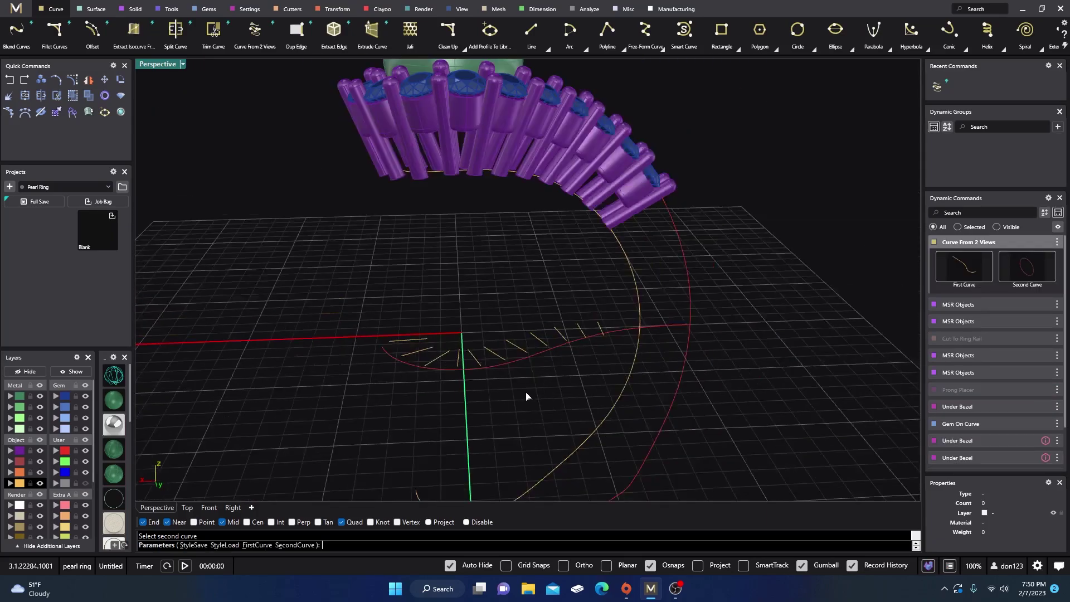
{"action": "right_click_drag", "start_coordinate": [525, 394], "coordinate": [645, 253]}
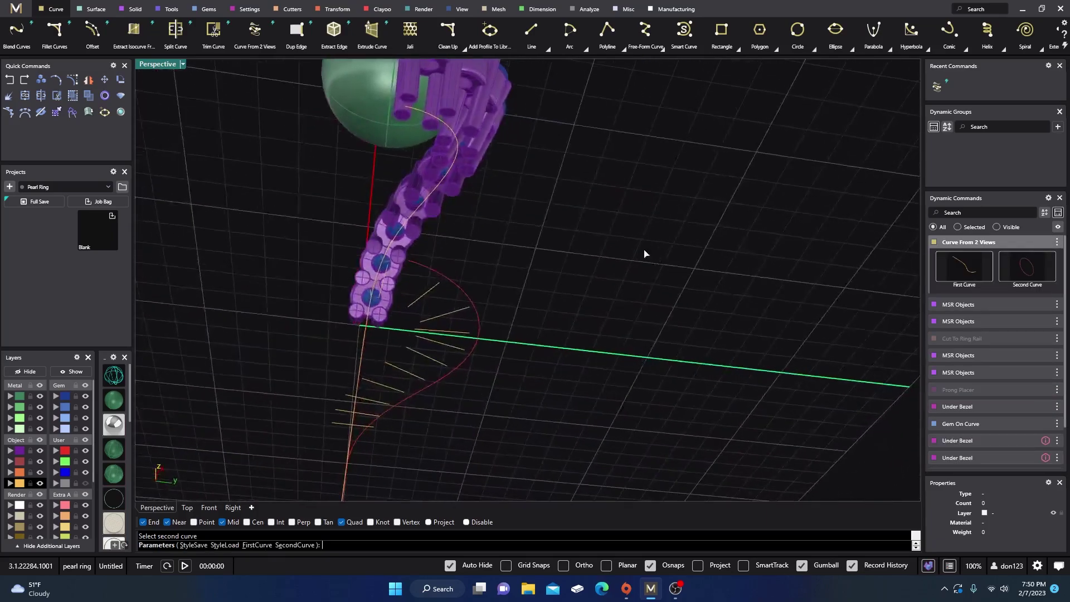
{"action": "scroll", "coordinate": [434, 153], "scroll_direction": "up", "scroll_amount": 5}
{"action": "mouse_move", "coordinate": [459, 172]}
{"action": "right_mouse_down"}
{"action": "mouse_move", "coordinate": [495, 170]}
{"action": "mouse_move", "coordinate": [444, 167]}
{"action": "right_mouse_up"}
{"action": "scroll", "coordinate": [444, 168], "scroll_direction": "down", "scroll_amount": 6}
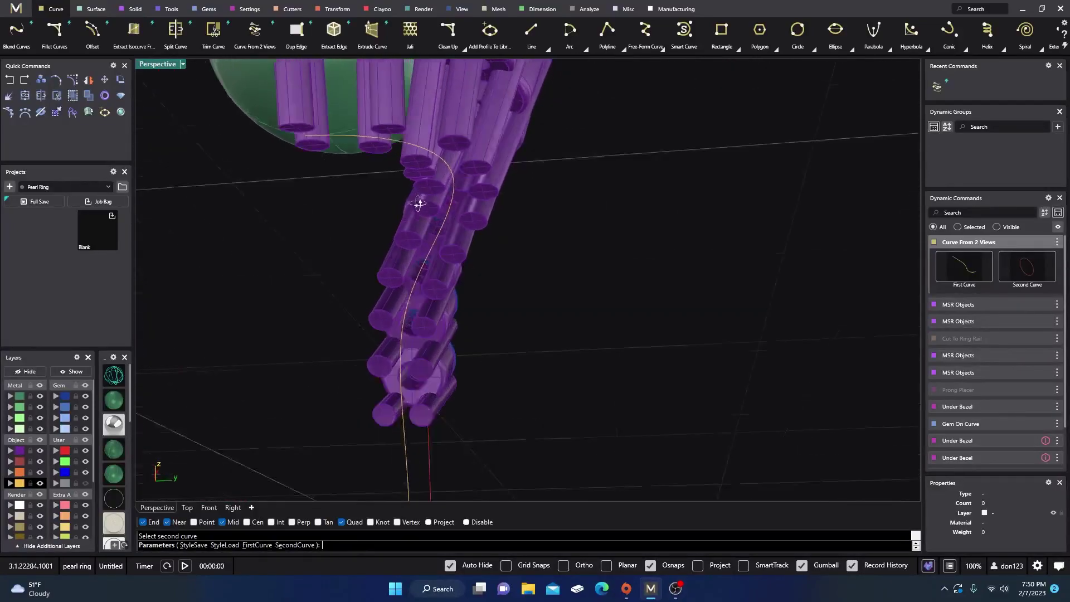
{"action": "right_click_drag", "start_coordinate": [411, 210], "coordinate": [342, 325]}
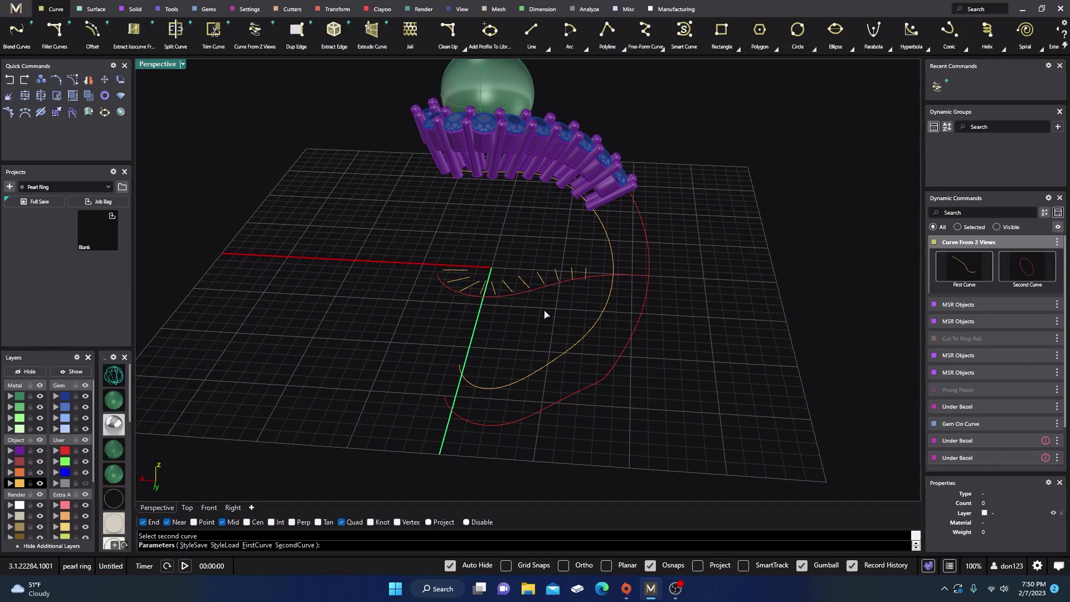
{"action": "key", "text": "Escape"}
Step: Move the projected prong-base lines and the rebuilt flat curve to the hidden User 04 layer
{"action": "left_click_drag", "start_coordinate": [436, 246], "coordinate": [596, 311]}
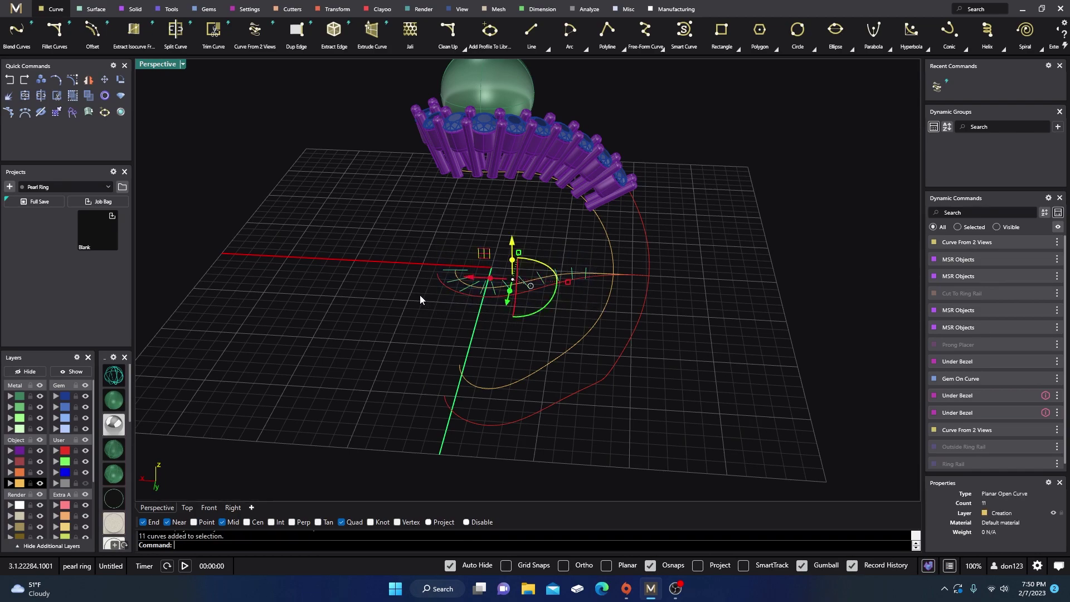
{"action": "left_click", "coordinate": [55, 484]}
{"action": "left_click", "coordinate": [514, 285]}
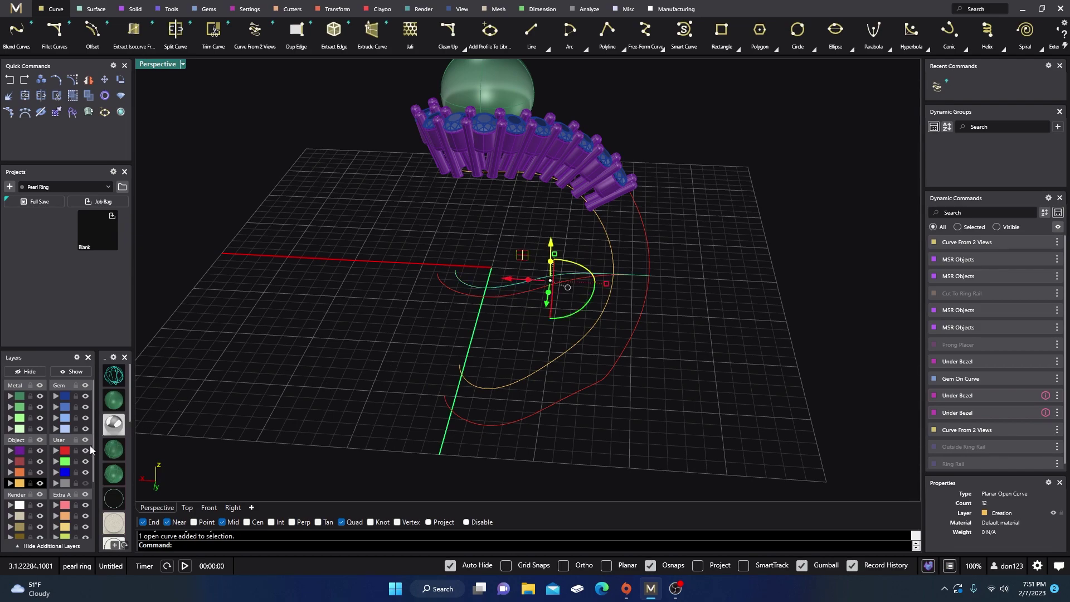
{"action": "left_click", "coordinate": [57, 486]}
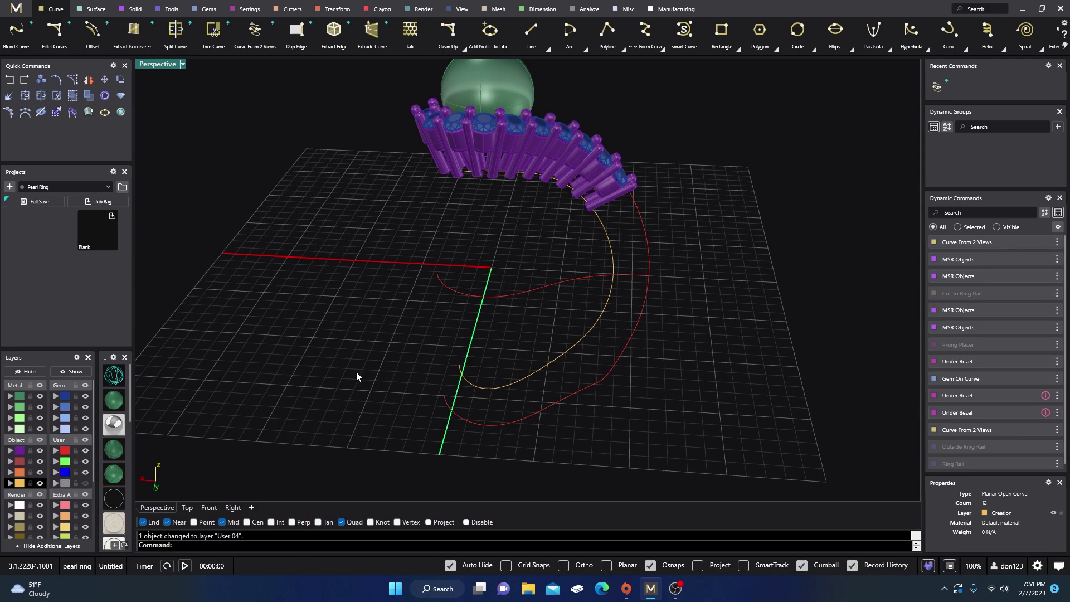
Step: Examine from below, the end and the side how the new combined curve runs beneath the prong bases
{"action": "right_click_drag", "start_coordinate": [355, 375], "coordinate": [430, 298]}
{"action": "scroll", "coordinate": [390, 320], "scroll_direction": "down", "scroll_amount": 4}
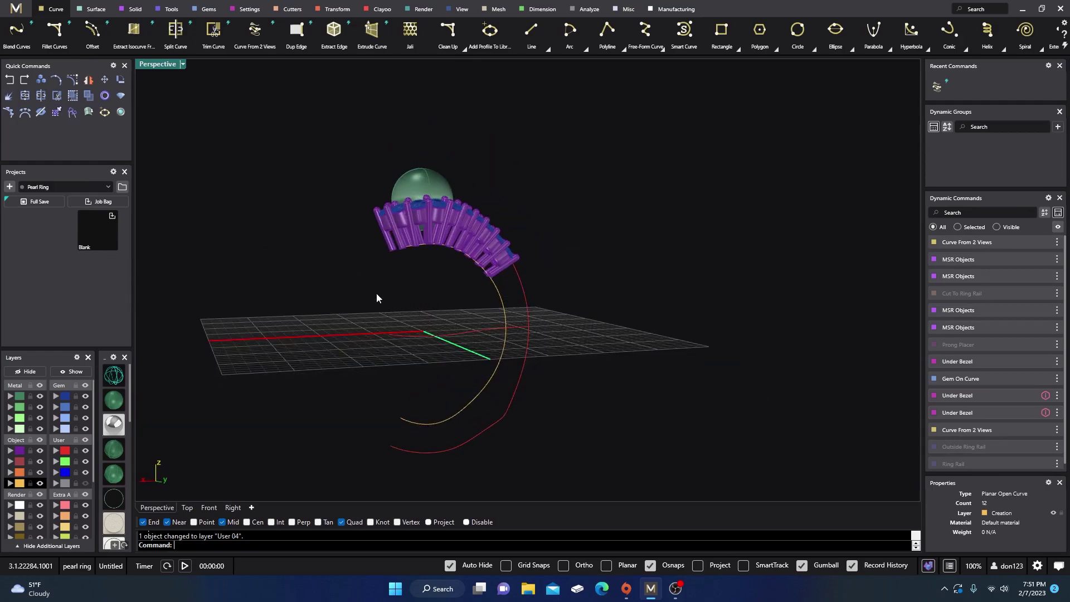
{"action": "right_click_drag", "start_coordinate": [386, 356], "coordinate": [527, 273]}
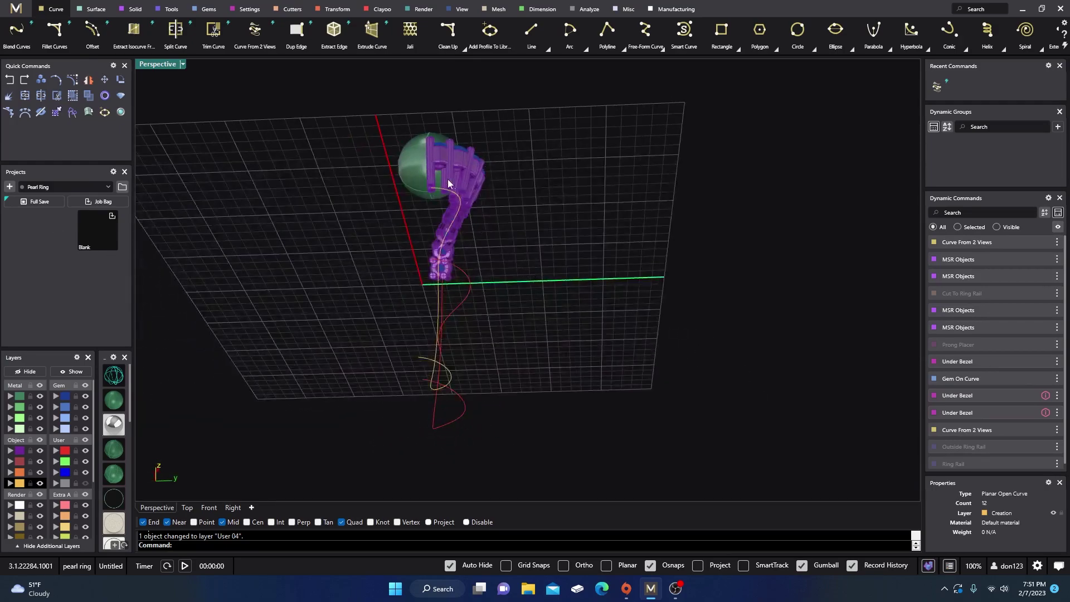
{"action": "scroll", "coordinate": [448, 183], "scroll_direction": "up", "scroll_amount": 6}
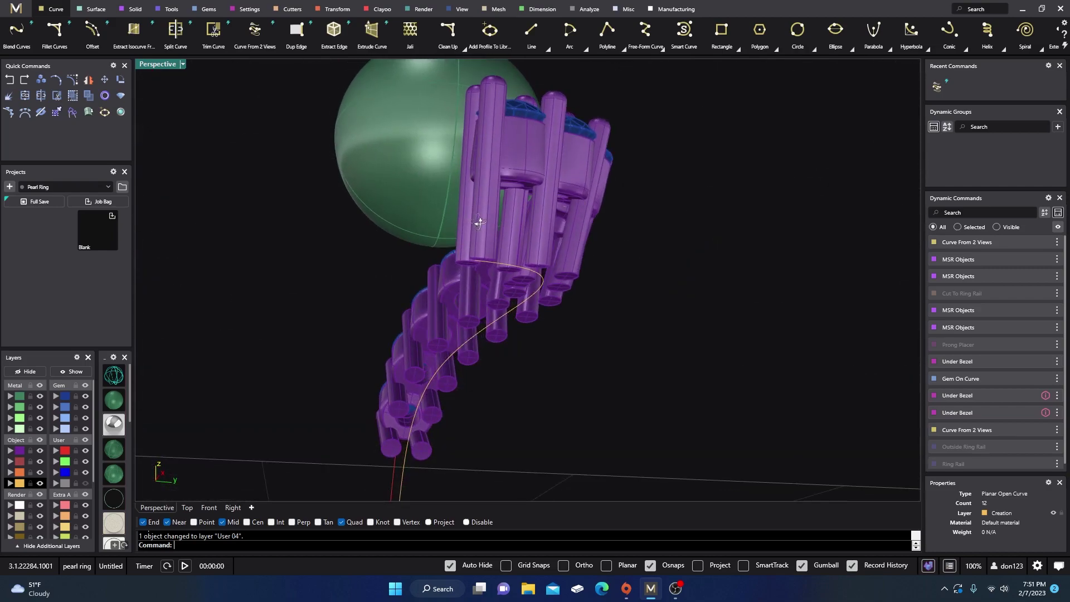
{"action": "right_click_drag", "start_coordinate": [480, 223], "coordinate": [454, 311]}
{"action": "scroll", "coordinate": [471, 236], "scroll_direction": "up", "scroll_amount": 4}
{"action": "scroll", "coordinate": [471, 235], "scroll_direction": "down", "scroll_amount": 7}
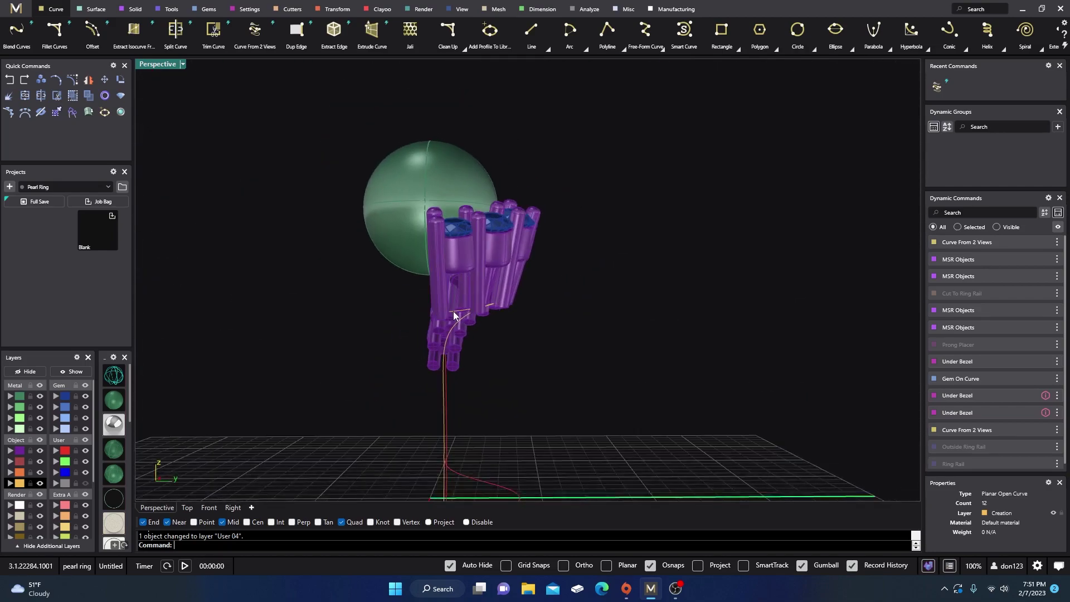
{"action": "scroll", "coordinate": [454, 314], "scroll_direction": "up", "scroll_amount": 3}
{"action": "left_click", "coordinate": [454, 313]}
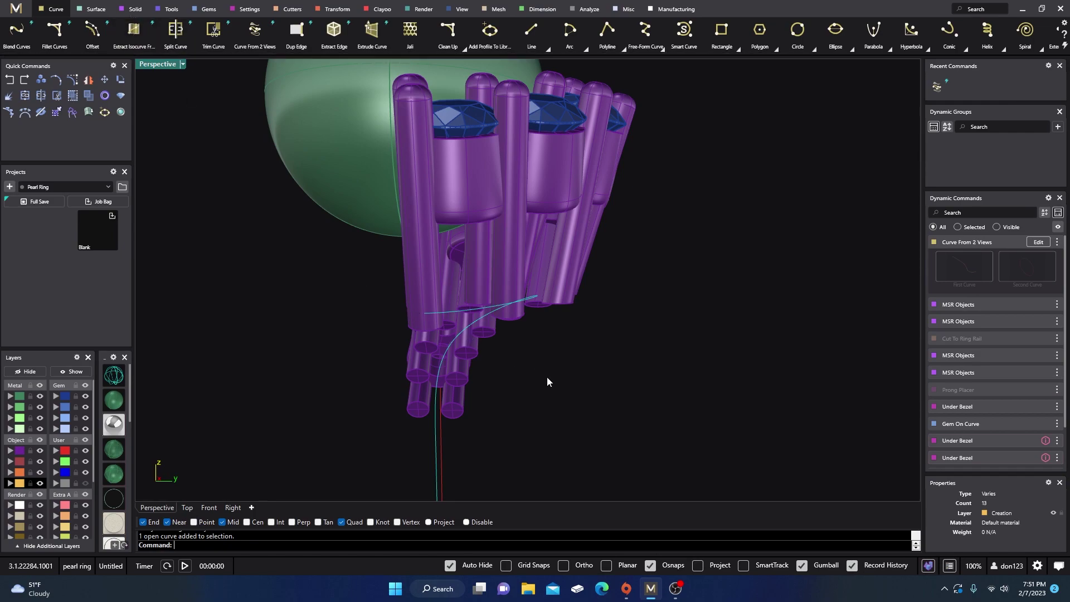
{"action": "scroll", "coordinate": [547, 381], "scroll_direction": "down", "scroll_amount": 3}
{"action": "right_click_drag", "start_coordinate": [547, 382], "coordinate": [370, 387]}
{"action": "left_click", "coordinate": [378, 398]}
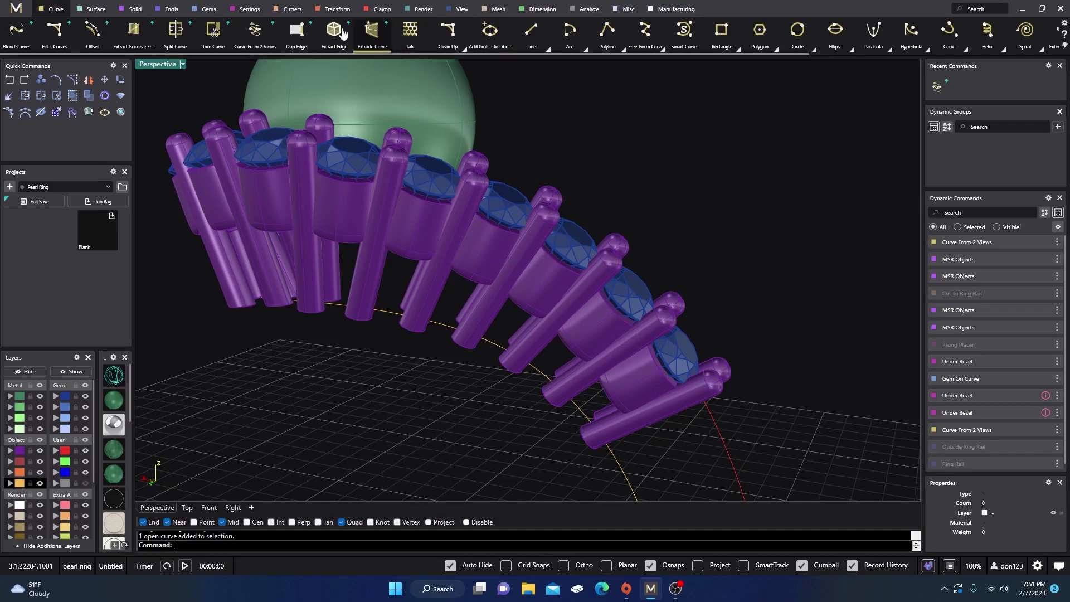
Step: Start Blend Edge with radius 1 and the preview turned on, selecting the base edges of the six prongs farthest from the pearl
{"action": "left_click", "coordinate": [129, 11]}
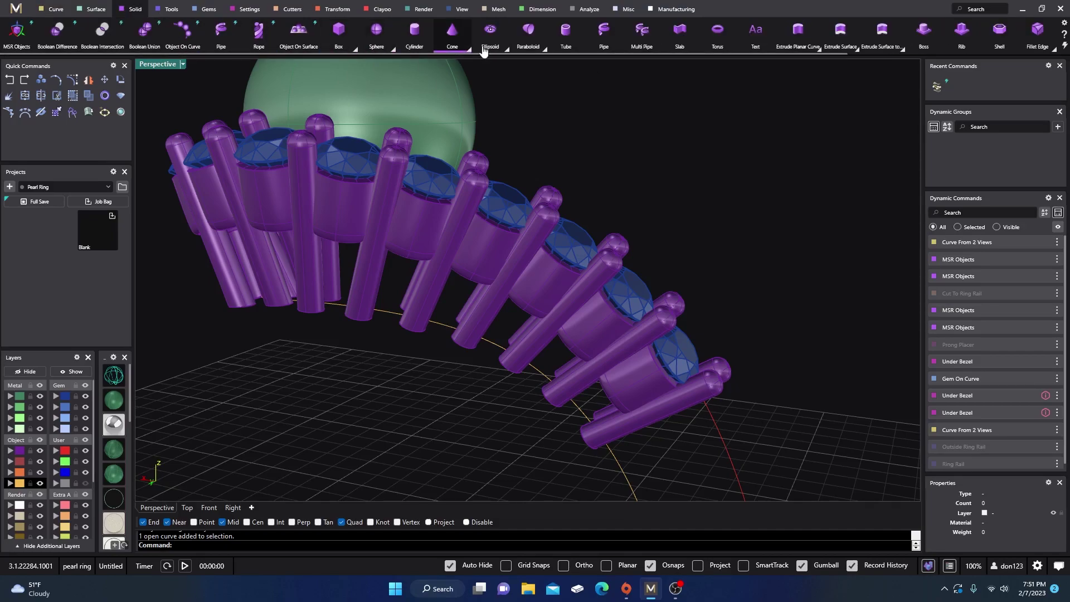
{"action": "scroll", "coordinate": [809, 51], "scroll_direction": "down", "scroll_amount": 3}
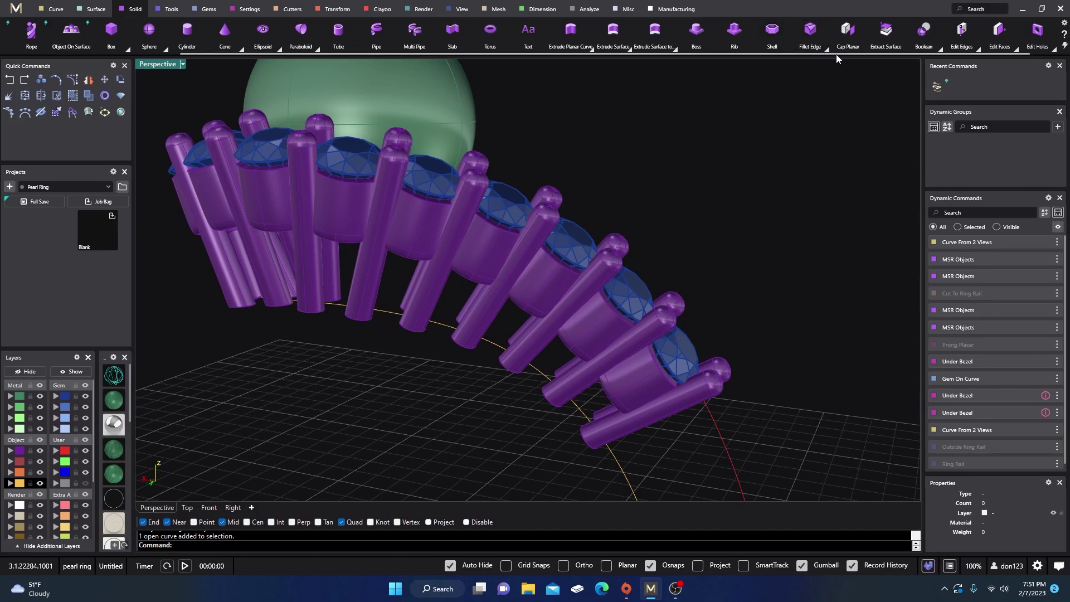
{"action": "scroll", "coordinate": [838, 55], "scroll_direction": "down", "scroll_amount": 1}
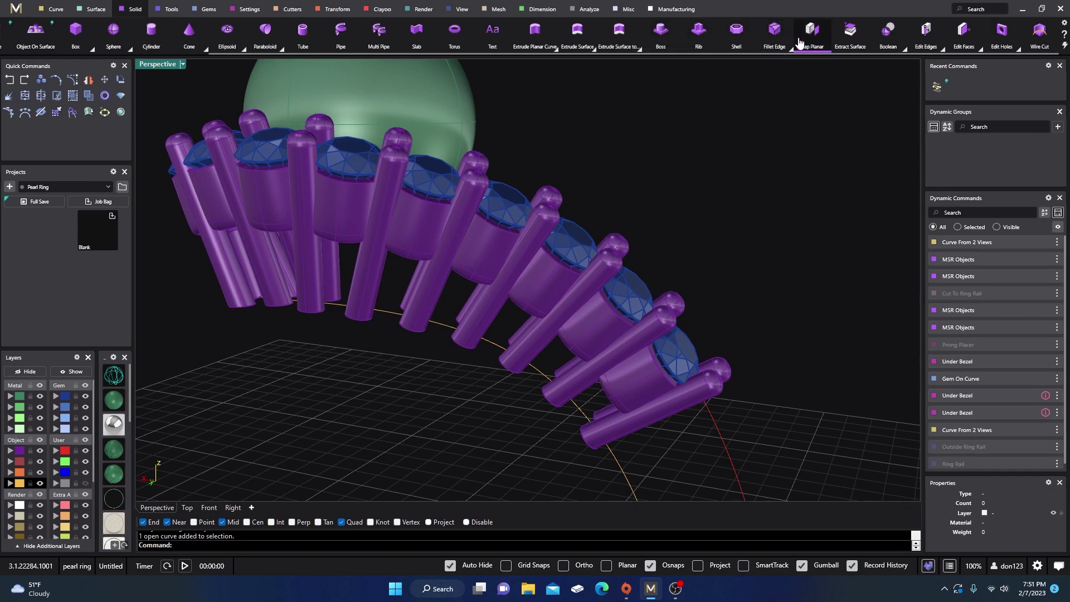
{"action": "left_click", "coordinate": [789, 49]}
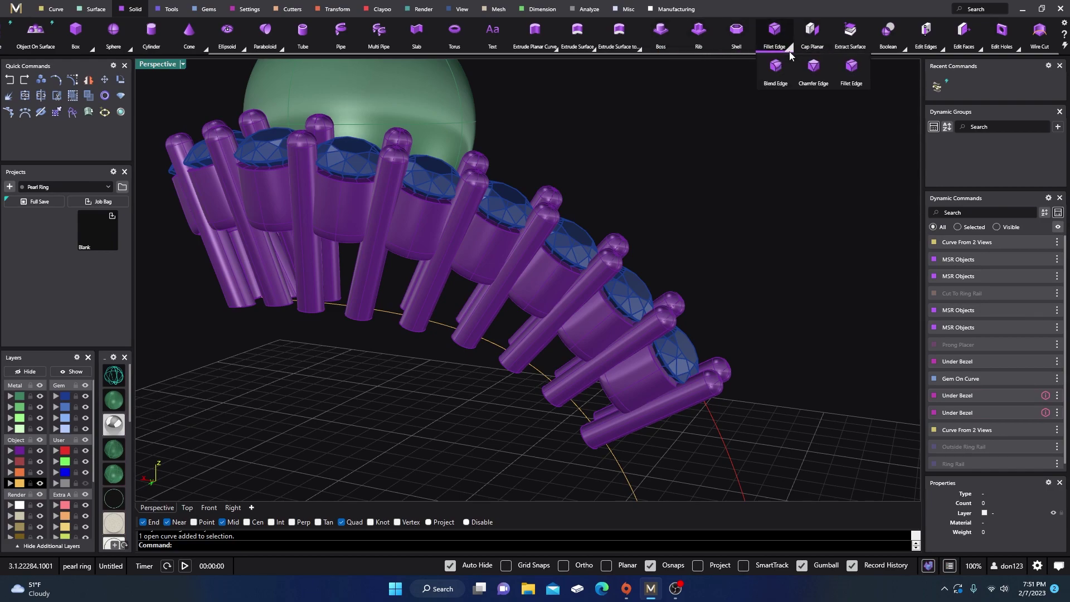
{"action": "left_click", "coordinate": [779, 72]}
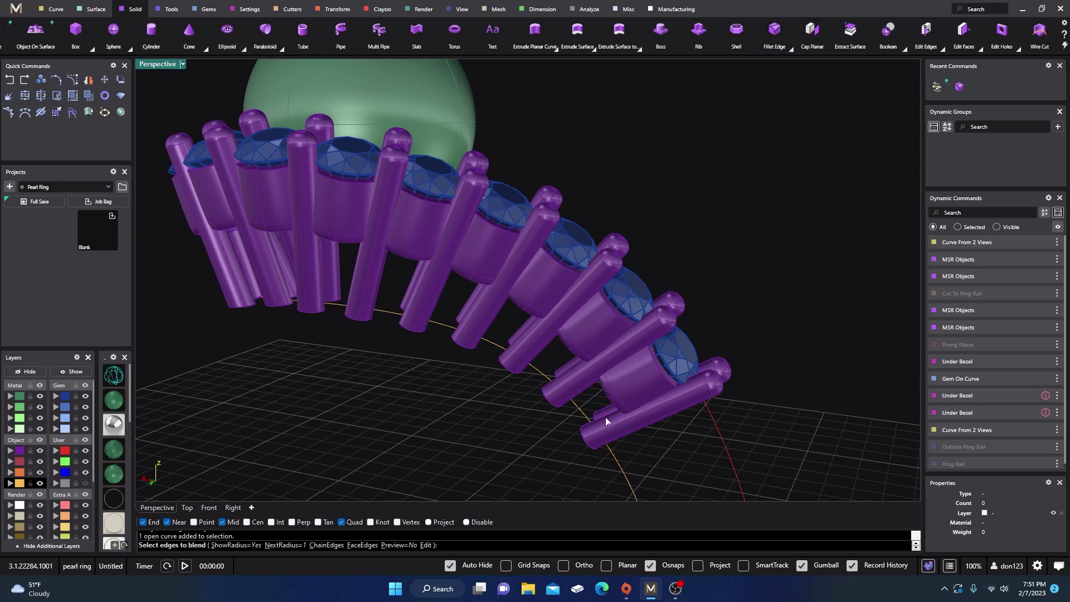
{"action": "right_click_drag", "start_coordinate": [606, 418], "coordinate": [626, 382]}
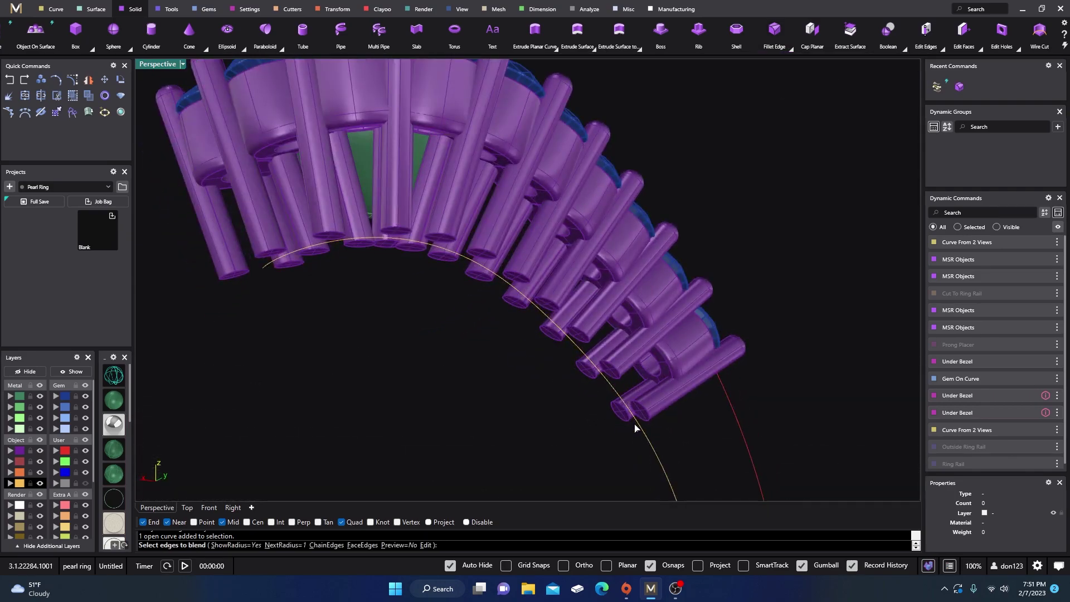
{"action": "left_click", "coordinate": [398, 545]}
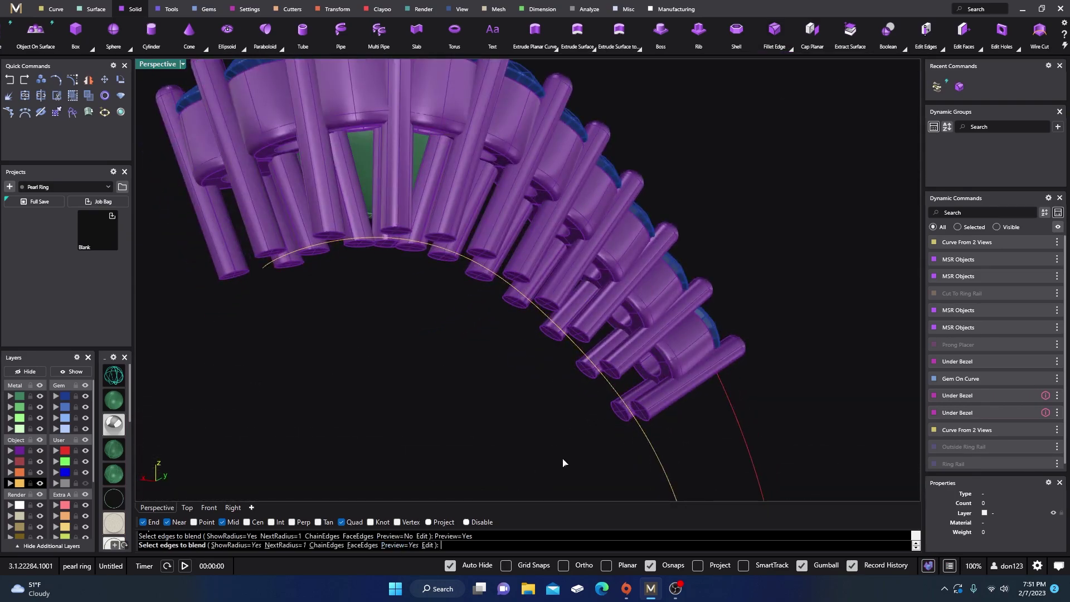
{"action": "left_click", "coordinate": [647, 412]}
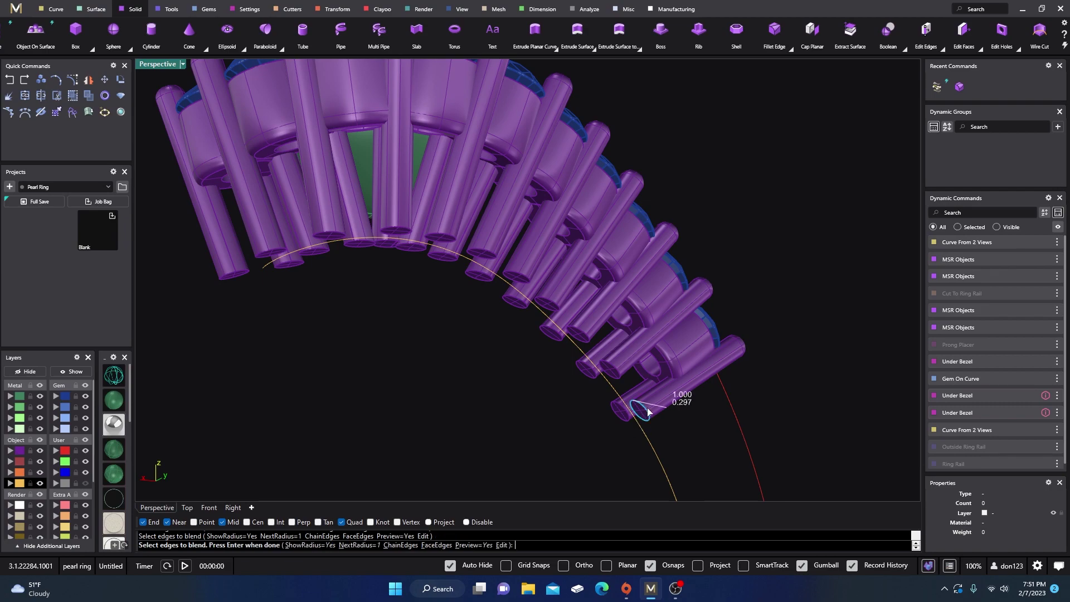
{"action": "left_click", "coordinate": [617, 409]}
{"action": "left_click", "coordinate": [609, 373]}
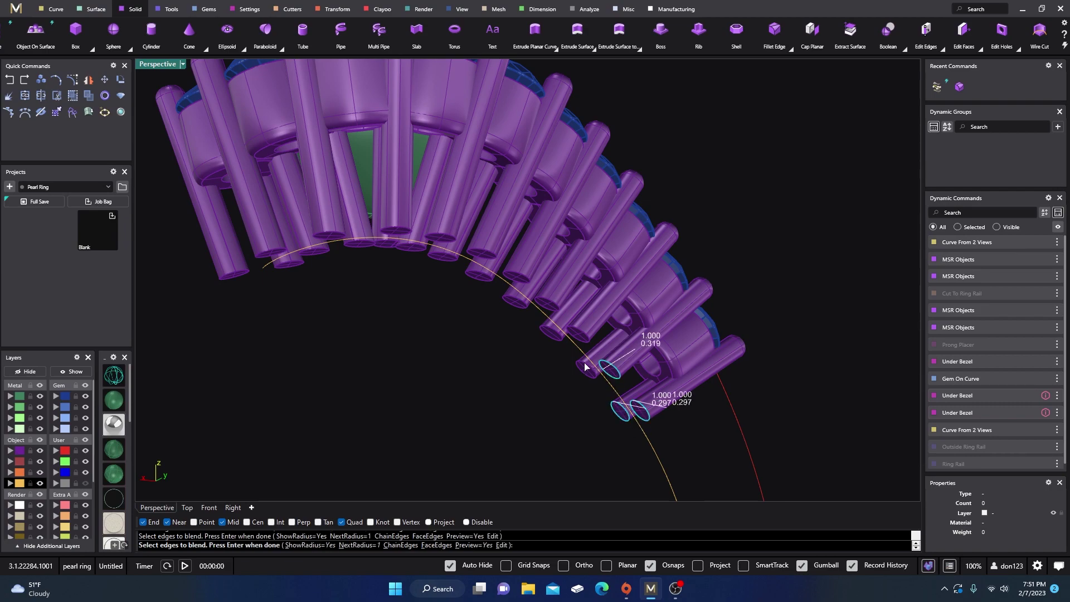
{"action": "left_click", "coordinate": [585, 366]}
{"action": "left_click", "coordinate": [579, 334]}
{"action": "left_click", "coordinate": [545, 328]}
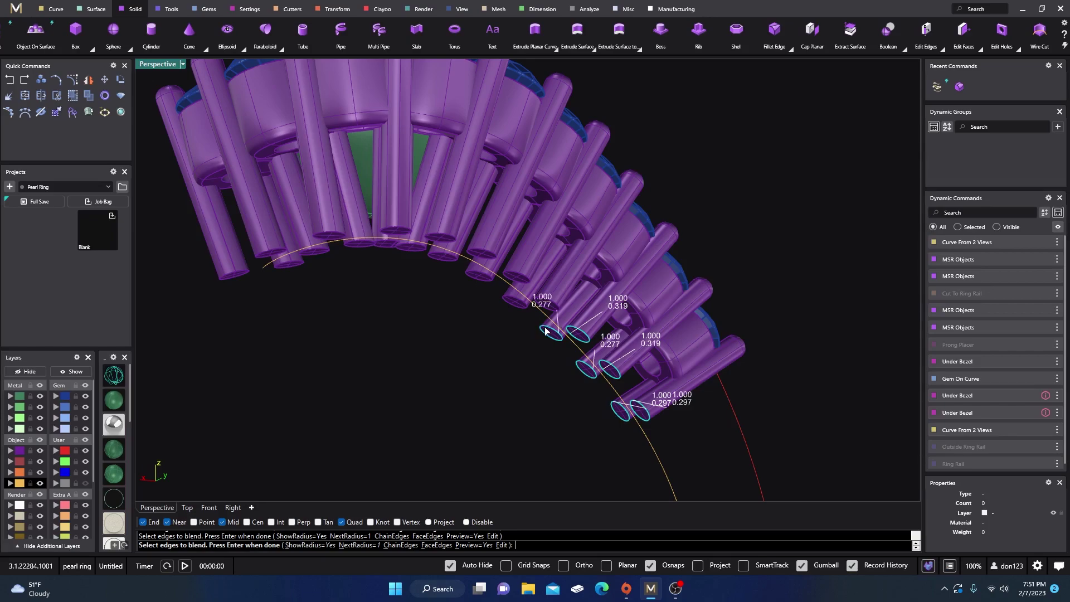
Step: Add the base edges of the next prongs along the rail, up to the middle of the bypass, to the blend selection
{"action": "left_click", "coordinate": [553, 307]}
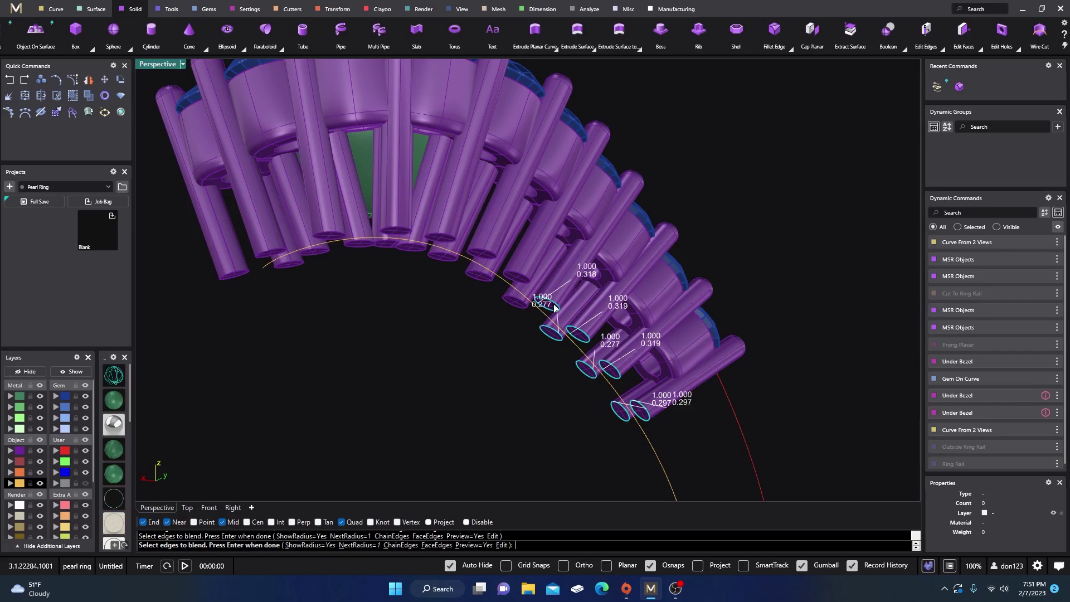
{"action": "left_click", "coordinate": [509, 296]}
{"action": "left_click", "coordinate": [525, 276]}
{"action": "left_click", "coordinate": [481, 254]}
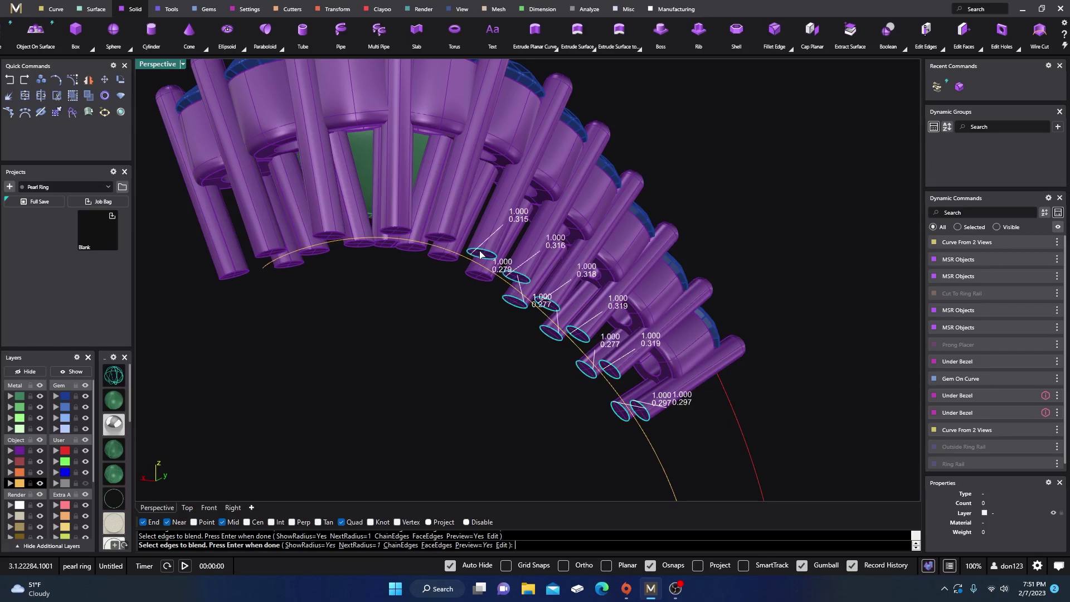
{"action": "left_click", "coordinate": [471, 276]}
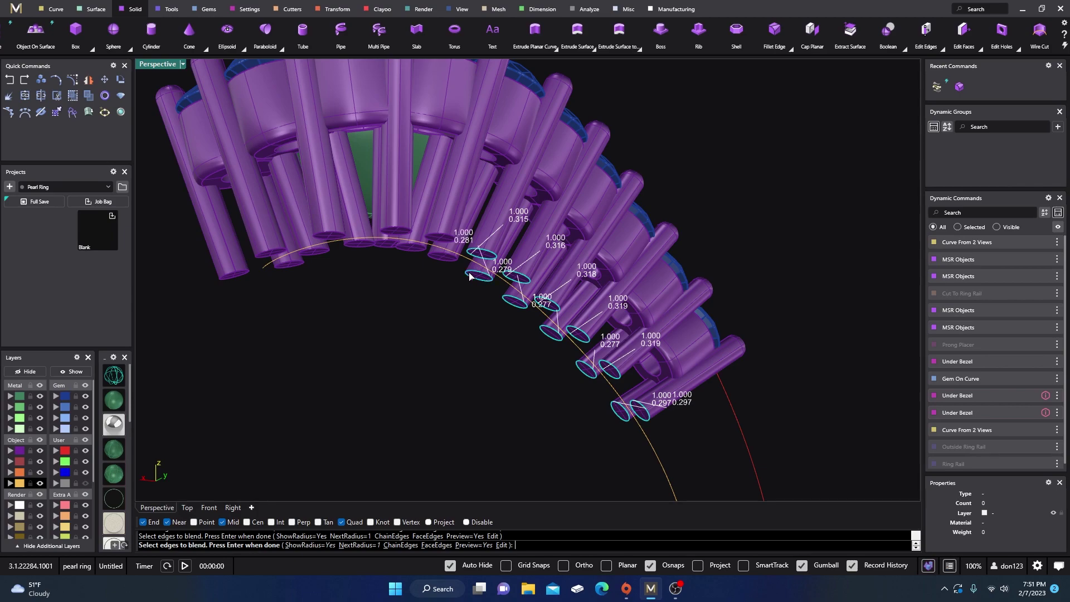
{"action": "left_click", "coordinate": [441, 250]}
{"action": "left_click", "coordinate": [438, 237]}
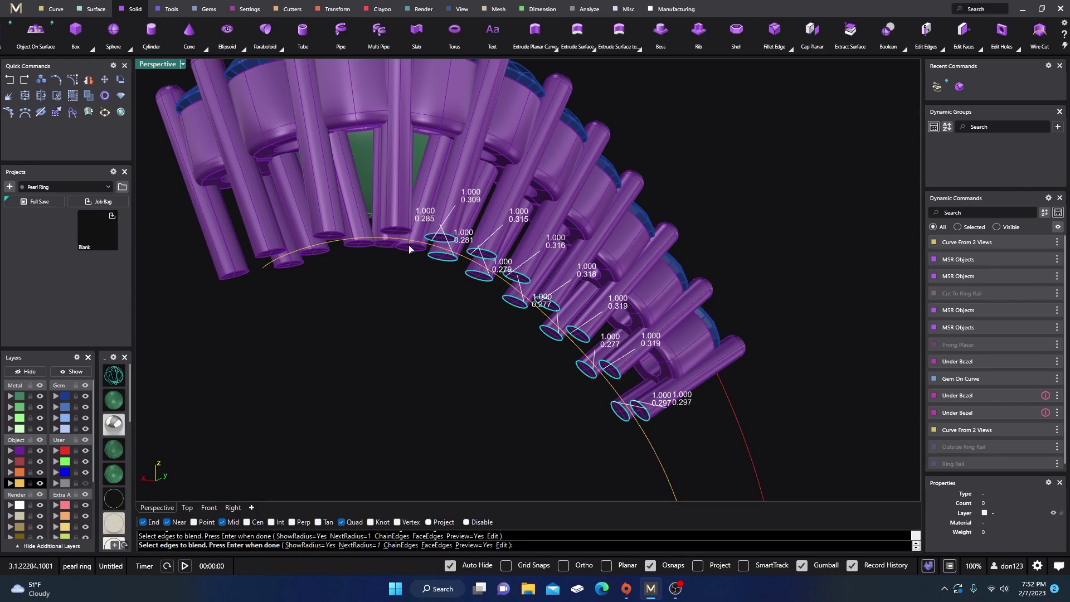
{"action": "left_click", "coordinate": [410, 243]}
Step: Add the base edges of the overlapping prongs at the crest of the rail to the selection, including the short split segments
{"action": "scroll", "coordinate": [382, 245], "scroll_direction": "up", "scroll_amount": 5}
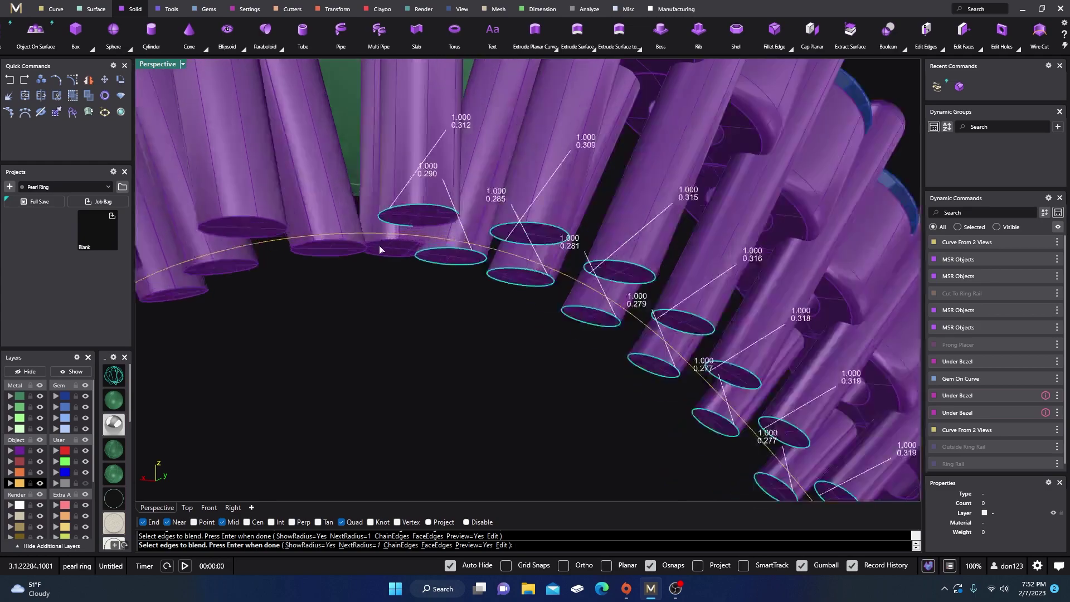
{"action": "left_click", "coordinate": [394, 240]}
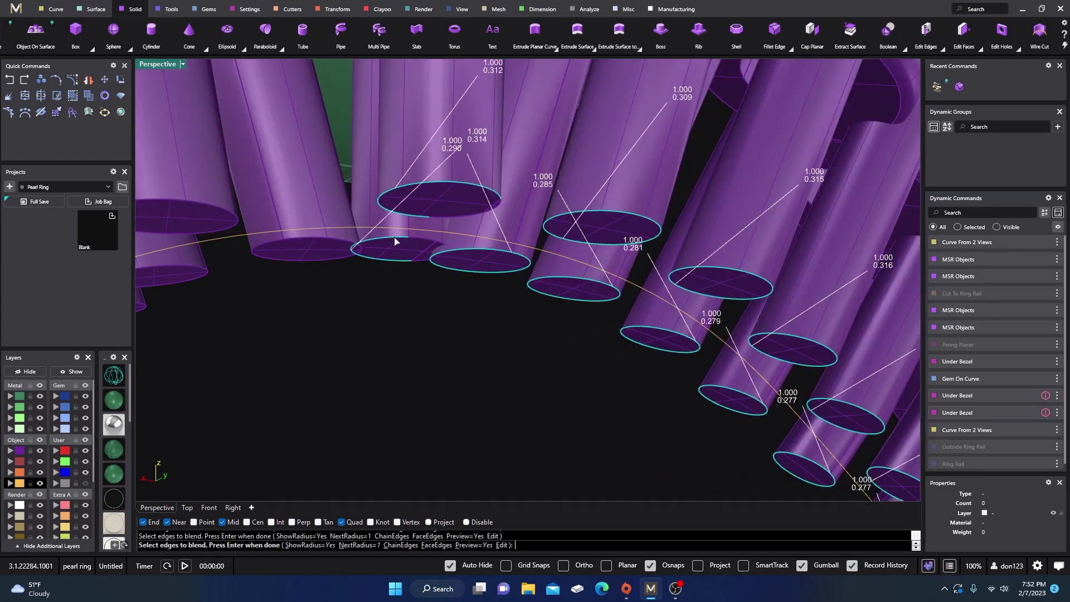
{"action": "left_click", "coordinate": [426, 245]}
{"action": "left_click", "coordinate": [439, 247]}
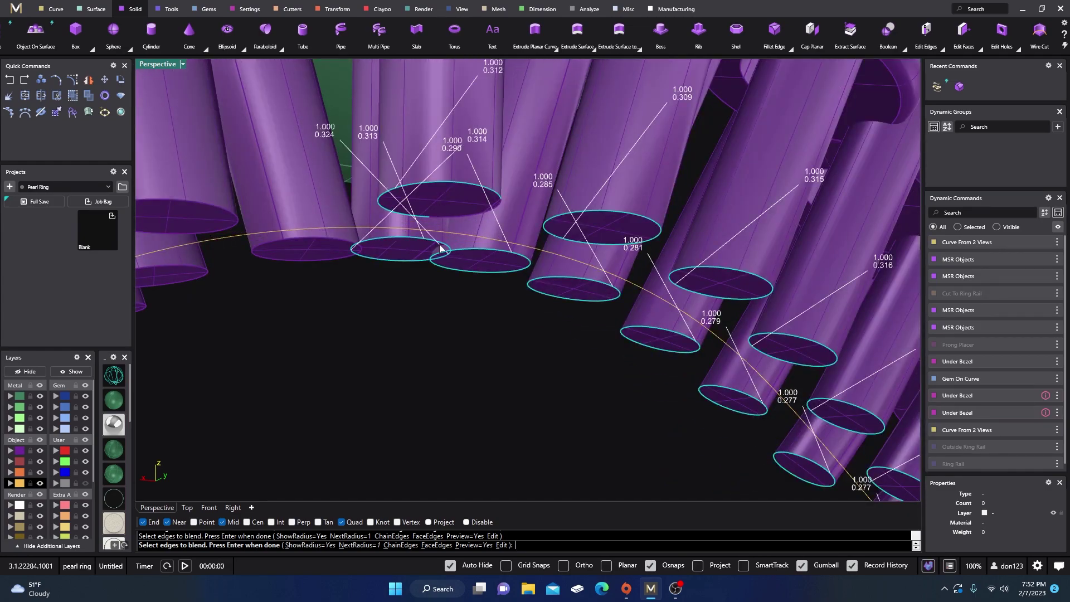
{"action": "left_click", "coordinate": [341, 242]}
{"action": "right_click_drag", "start_coordinate": [329, 243], "coordinate": [384, 280]}
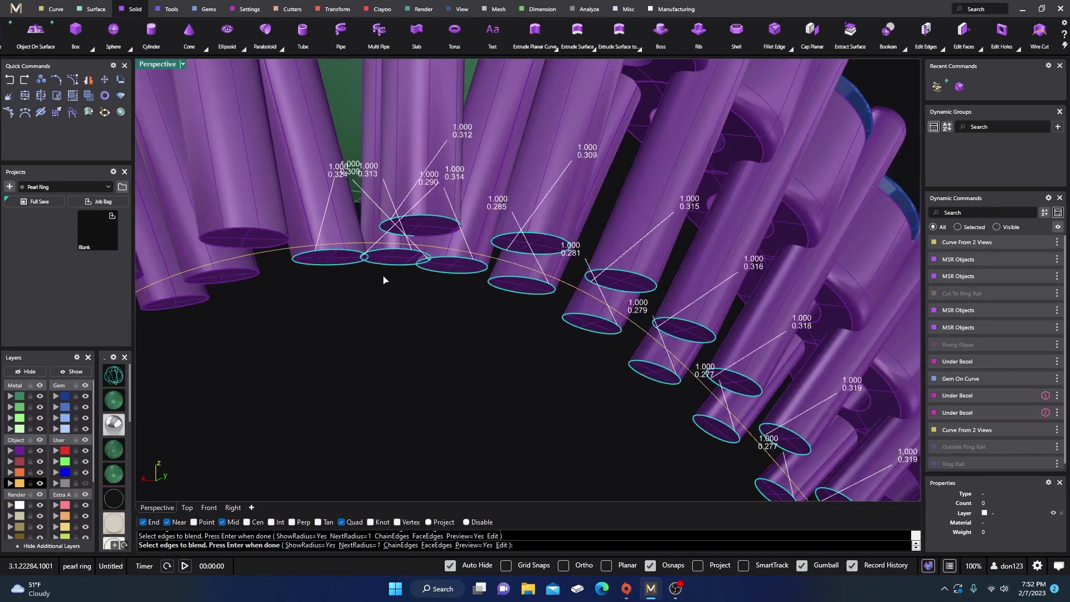
Step: Add the base edges of the remaining prongs, from the crest to the pearl end of the bypass, to the blend selection
{"action": "left_click", "coordinate": [267, 234]}
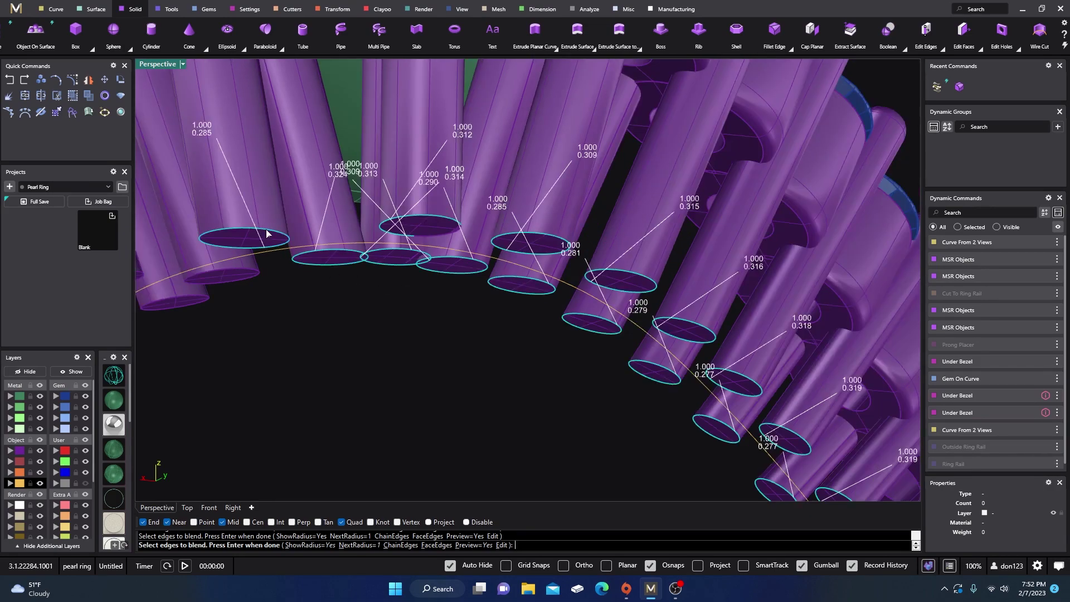
{"action": "left_click", "coordinate": [245, 277]}
{"action": "left_click", "coordinate": [204, 302]}
{"action": "right_click_drag", "start_coordinate": [291, 296], "coordinate": [256, 296]}
{"action": "left_click", "coordinate": [262, 286]}
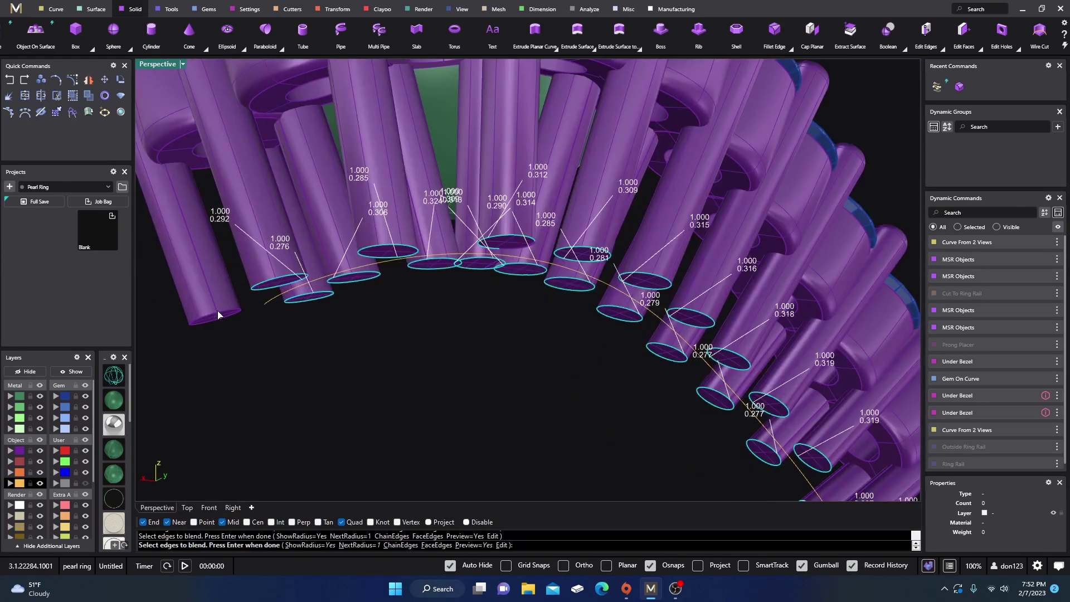
{"action": "left_click", "coordinate": [218, 314]}
Step: Remove the base edge segments of the overlapping middle prong at the crest from the blend selection
{"action": "scroll", "coordinate": [452, 308], "scroll_direction": "up", "scroll_amount": 2}
{"action": "scroll", "coordinate": [447, 282], "scroll_direction": "up", "scroll_amount": 3}
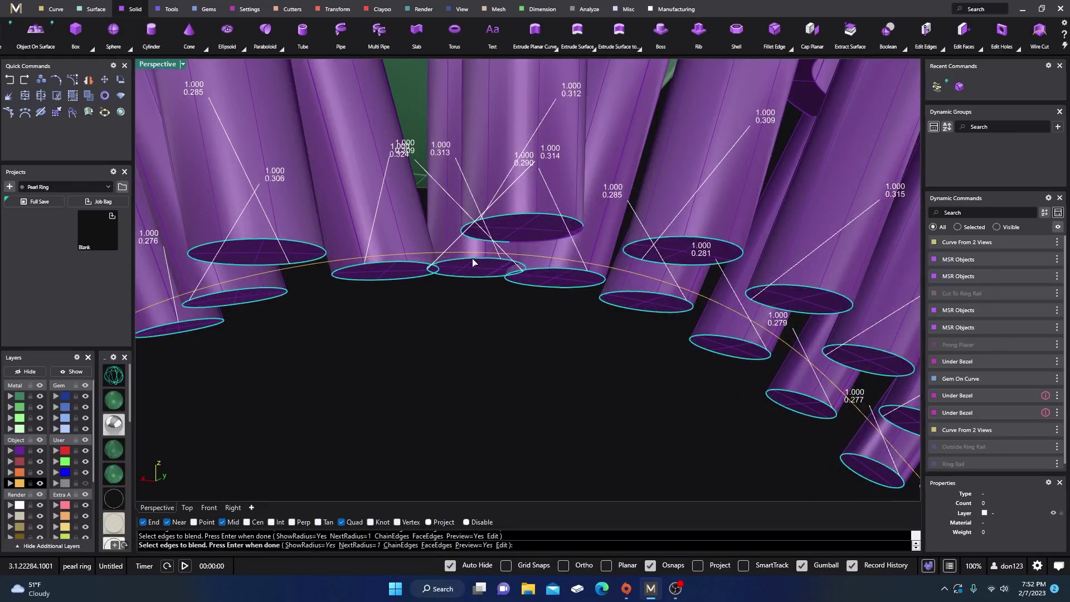
{"action": "left_click", "coordinate": [473, 262]}
{"action": "left_click", "coordinate": [490, 262]}
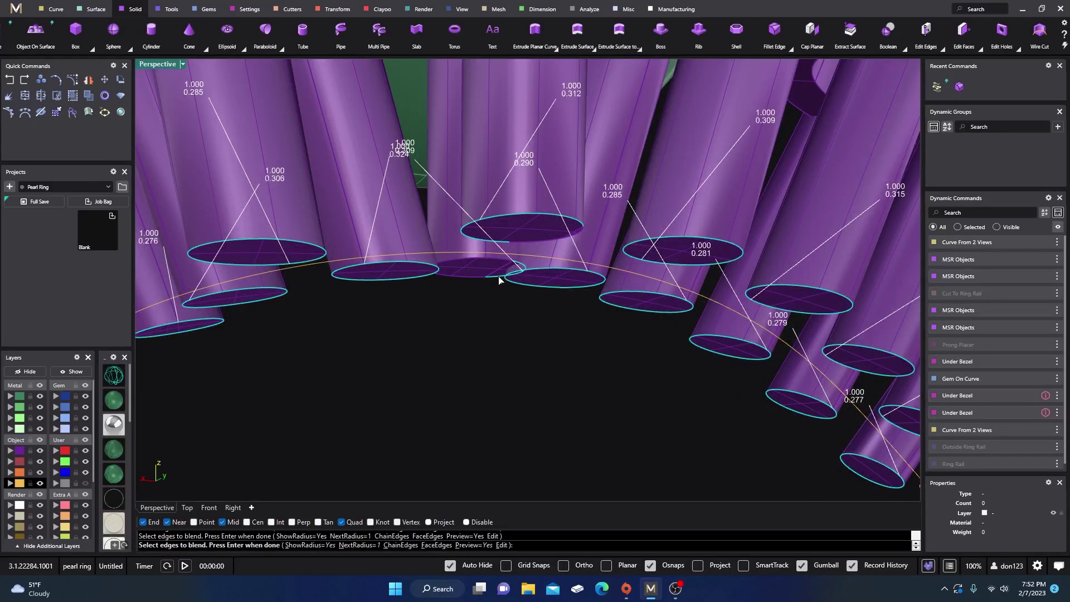
{"action": "left_click", "coordinate": [499, 280]}
{"action": "scroll", "coordinate": [493, 297], "scroll_direction": "down", "scroll_amount": 5}
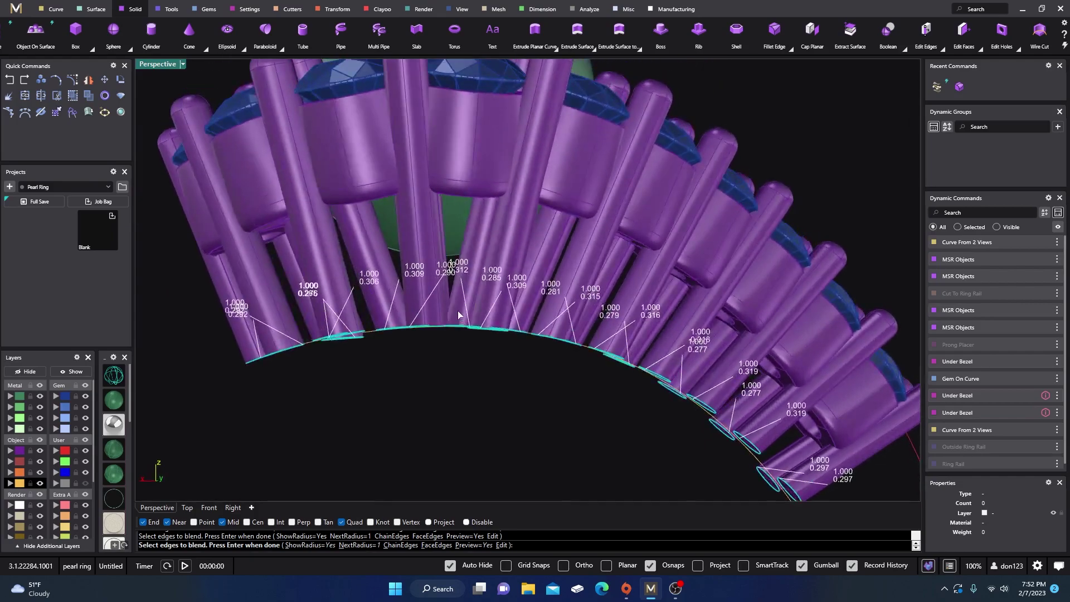
{"action": "scroll", "coordinate": [457, 312], "scroll_direction": "down", "scroll_amount": 8}
{"action": "right_click_drag", "start_coordinate": [457, 313], "coordinate": [476, 275]}
{"action": "scroll", "coordinate": [471, 264], "scroll_direction": "up", "scroll_amount": 6}
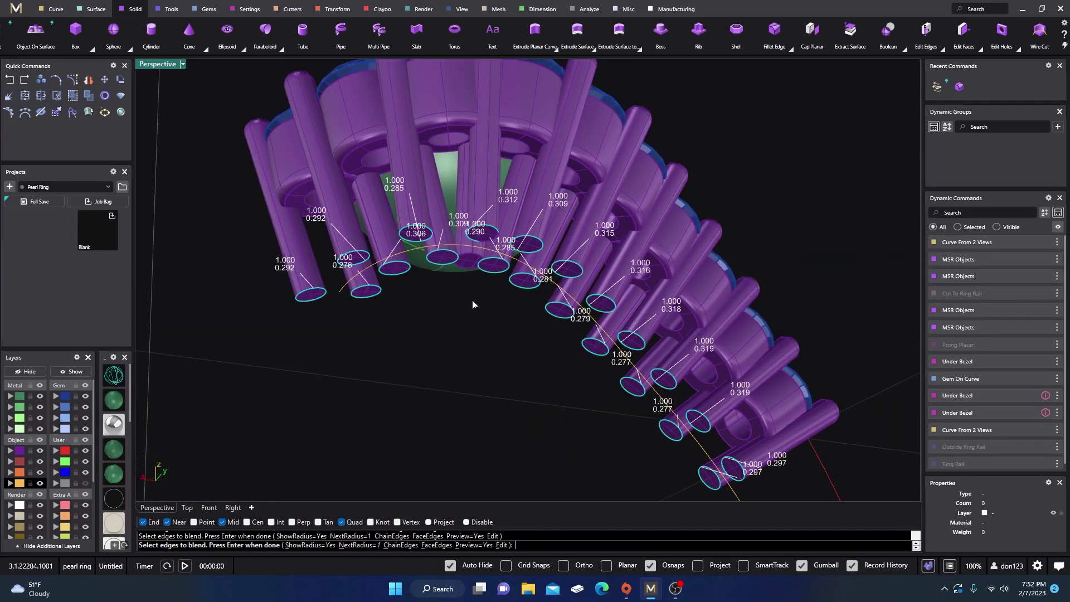
{"action": "scroll", "coordinate": [472, 305], "scroll_direction": "down", "scroll_amount": 3}
{"action": "right_click_drag", "start_coordinate": [469, 340], "coordinate": [449, 316]}
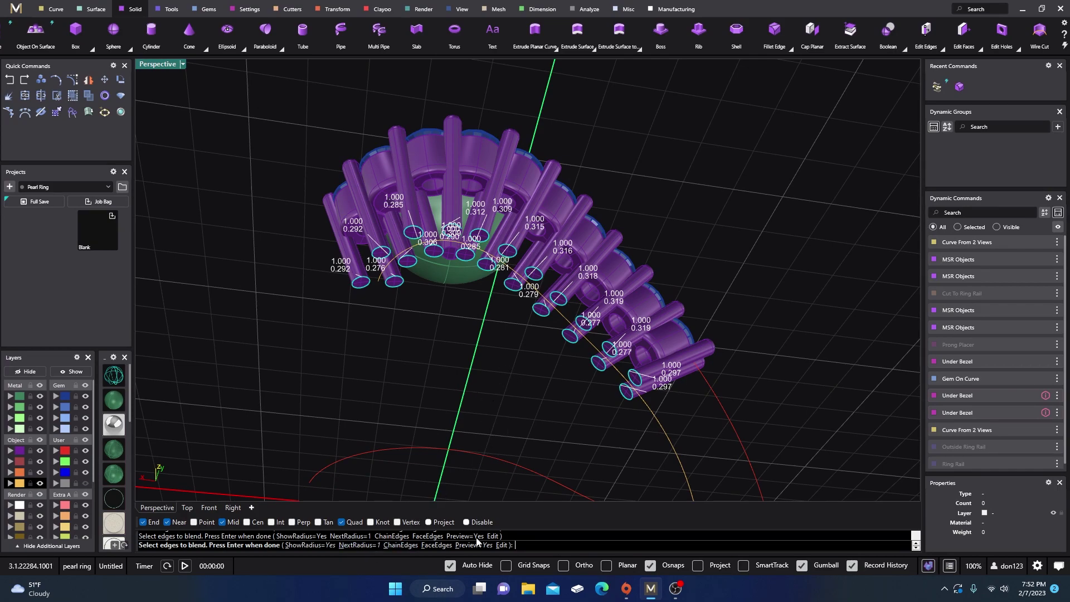
Step: Accept the selected edges, set the radius of all blend handles to 0.2, and apply the blend to the prong bases
{"action": "right_click", "coordinate": [495, 402]}
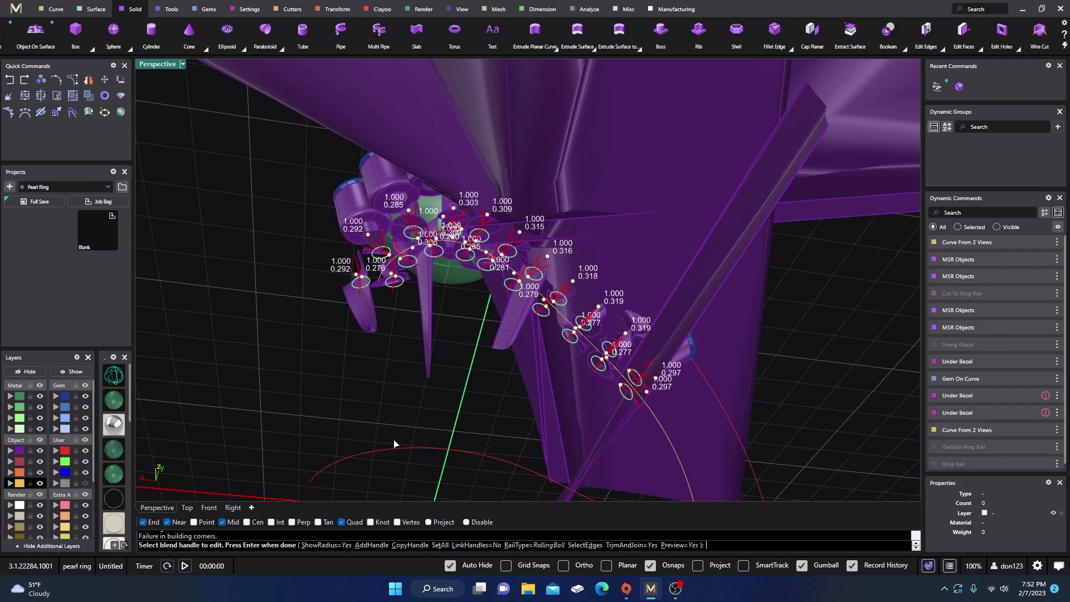
{"action": "left_click", "coordinate": [439, 546]}
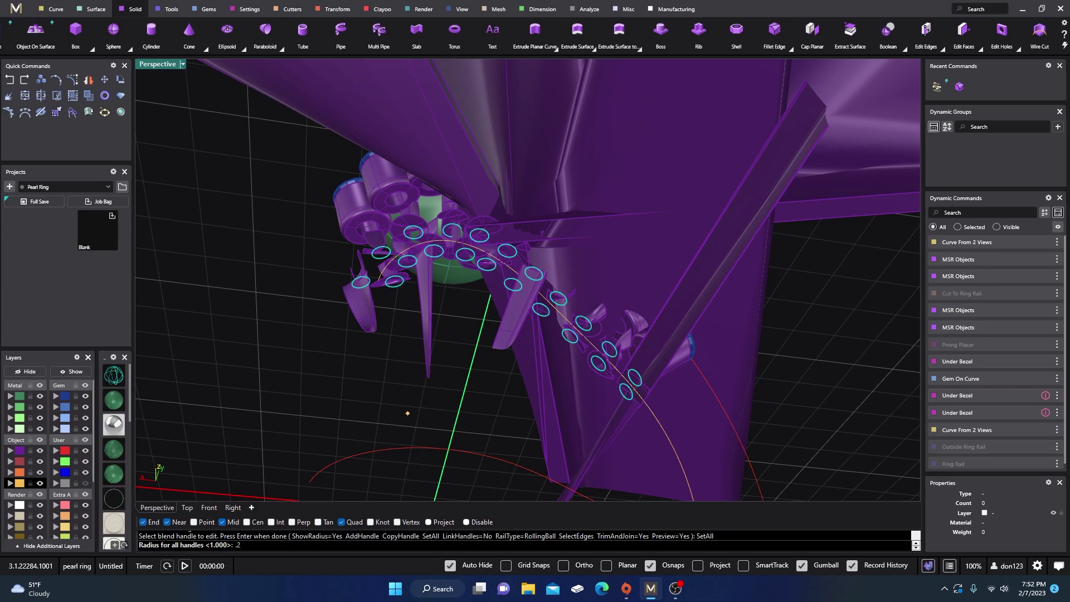
{"action": "type", "text": ".2"}
{"action": "key", "text": "Return"}
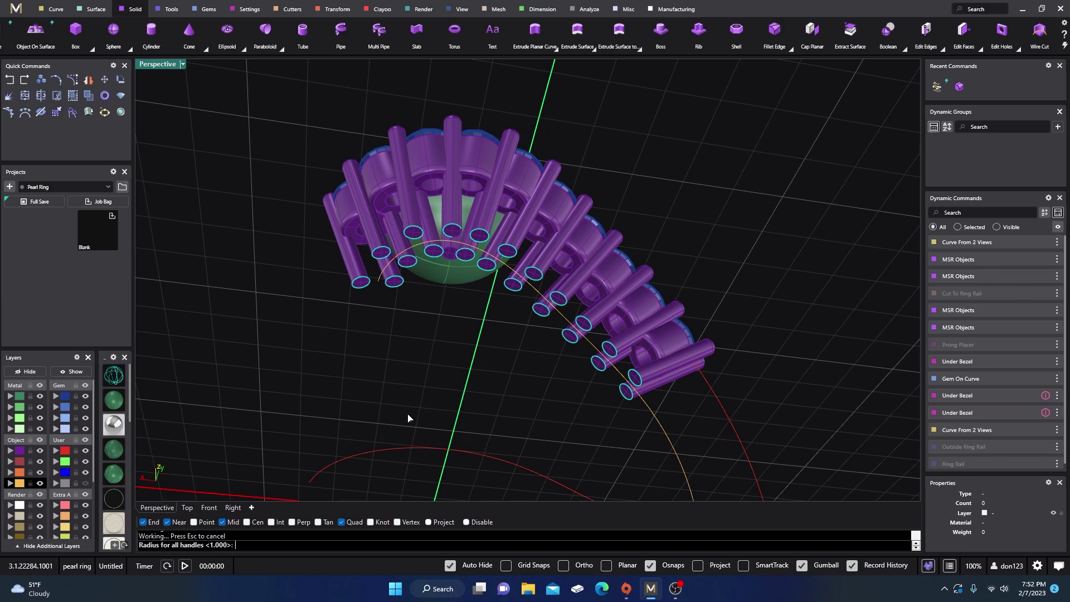
{"action": "right_click_drag", "start_coordinate": [490, 303], "coordinate": [463, 345]}
{"action": "scroll", "coordinate": [494, 310], "scroll_direction": "up", "scroll_amount": 8}
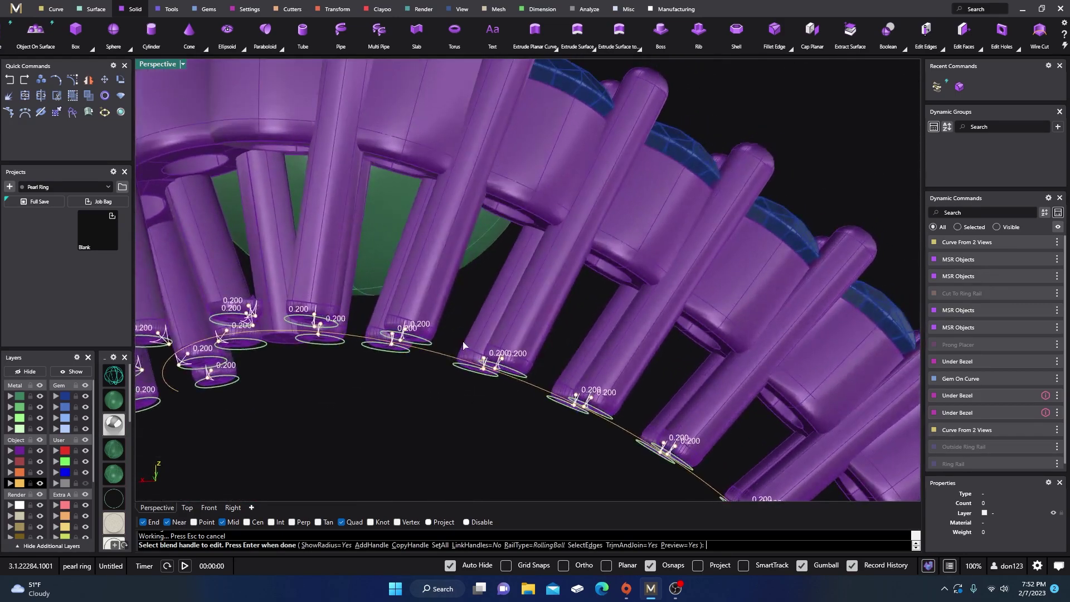
{"action": "key", "text": "Return"}
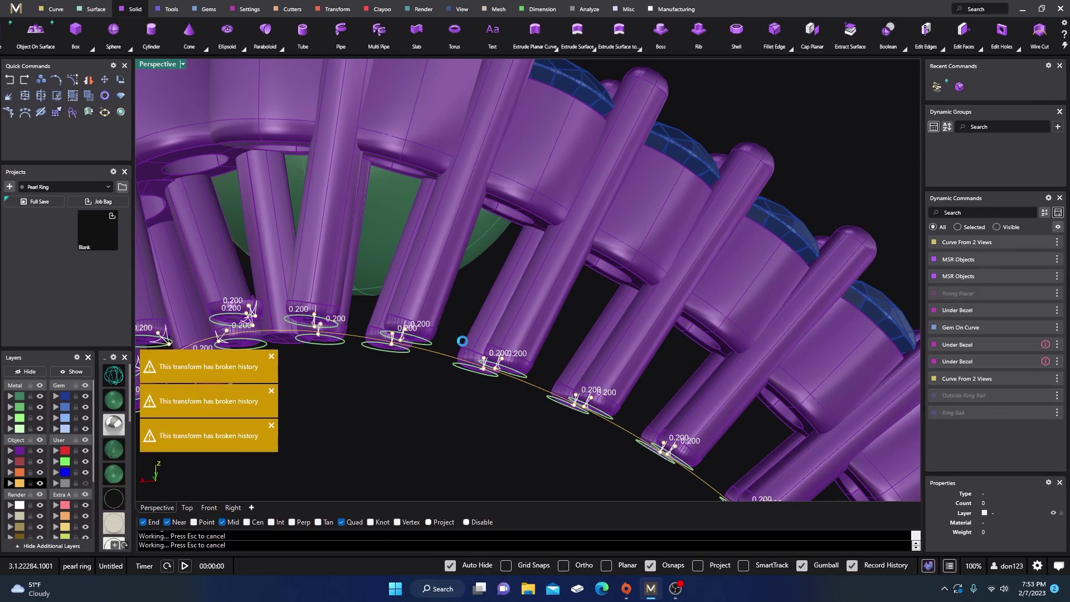
Step: Examine the rounded bases of the prongs from the side and from the pearl end of the bypass
{"action": "scroll", "coordinate": [465, 339], "scroll_direction": "down", "scroll_amount": 5}
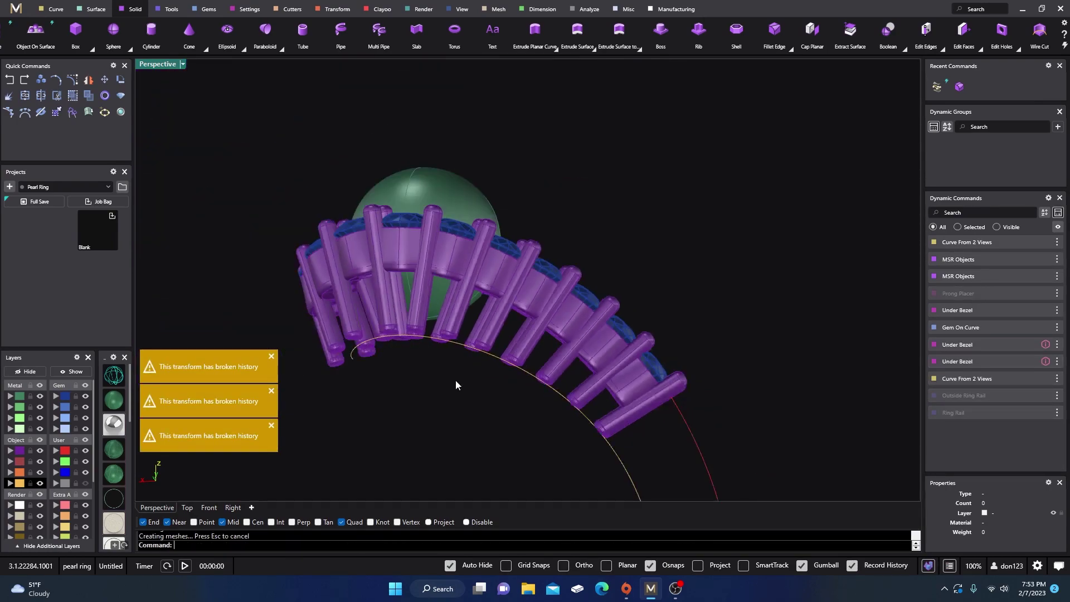
{"action": "right_click_drag", "start_coordinate": [456, 380], "coordinate": [436, 411]}
{"action": "scroll", "coordinate": [486, 412], "scroll_direction": "up", "scroll_amount": 6}
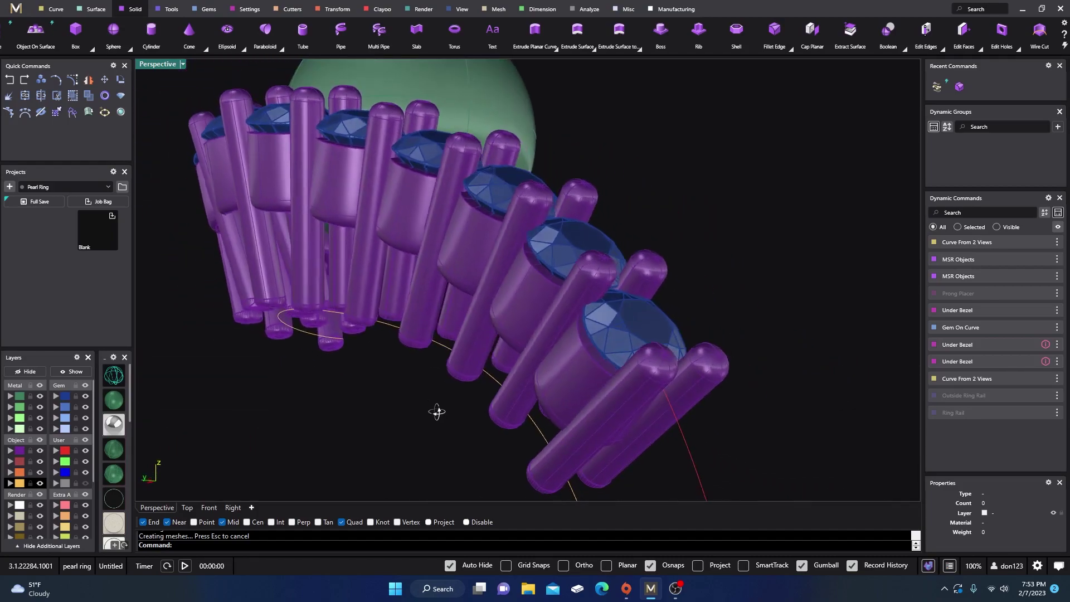
{"action": "left_click", "coordinate": [508, 413]}
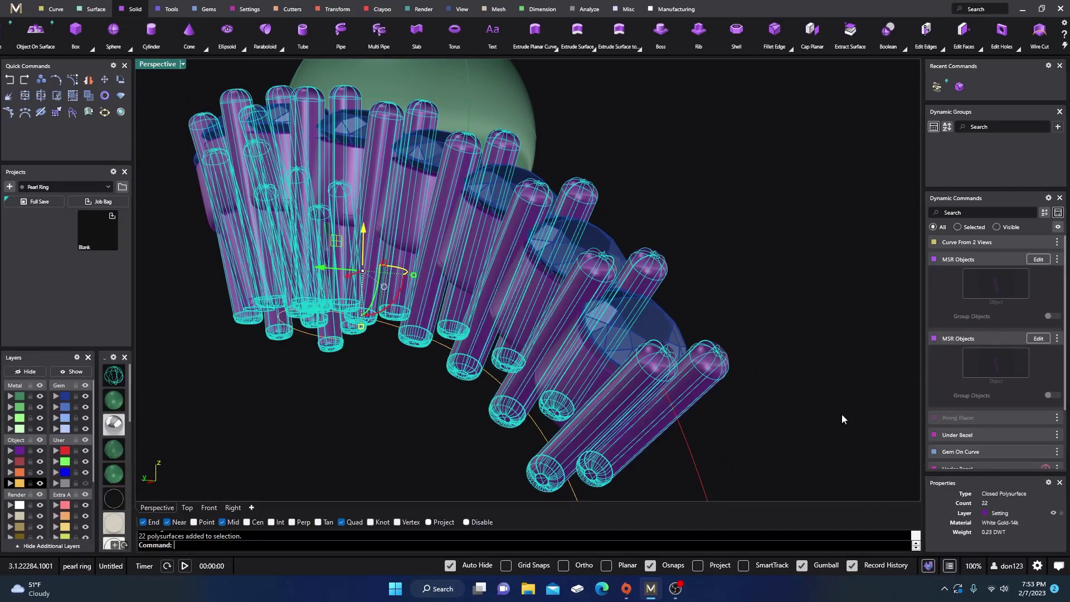
{"action": "left_click", "coordinate": [740, 175]}
{"action": "scroll", "coordinate": [577, 283], "scroll_direction": "down", "scroll_amount": 6}
{"action": "right_click_drag", "start_coordinate": [526, 320], "coordinate": [484, 370]}
{"action": "scroll", "coordinate": [490, 298], "scroll_direction": "up", "scroll_amount": 5}
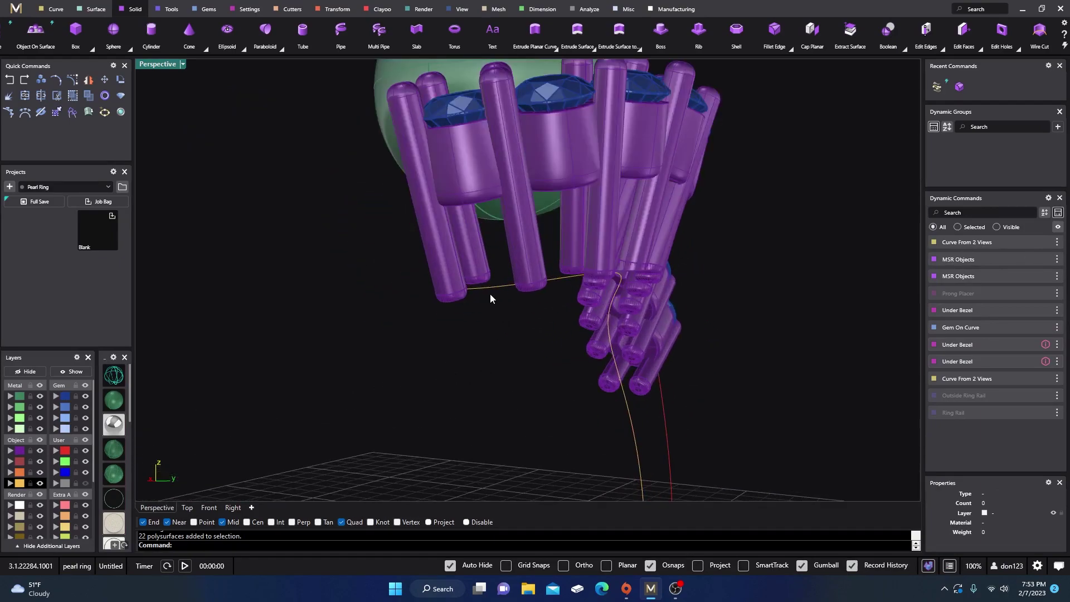
Step: Start Profile Placer on the combined base curve beneath the prongs, with a profile at the curve's pearl end
{"action": "left_click", "coordinate": [481, 294]}
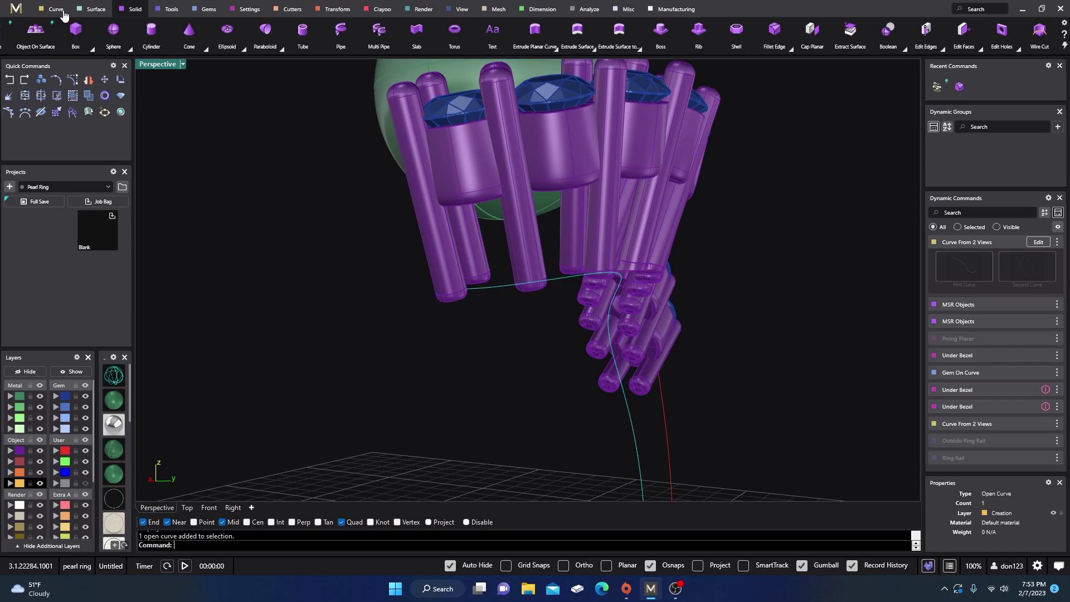
{"action": "left_click", "coordinate": [171, 10]}
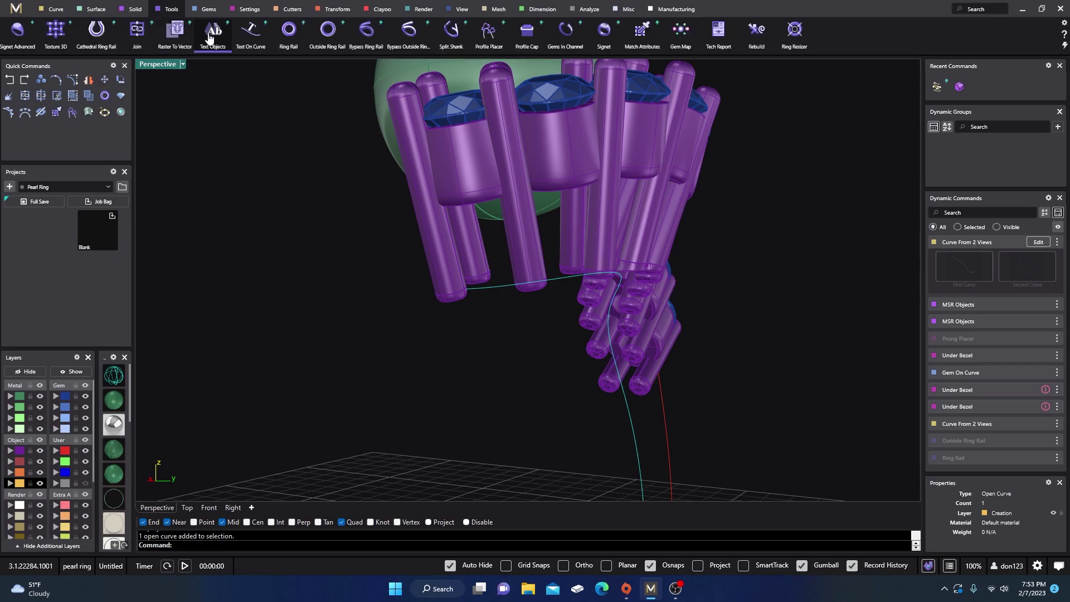
{"action": "left_click", "coordinate": [488, 31]}
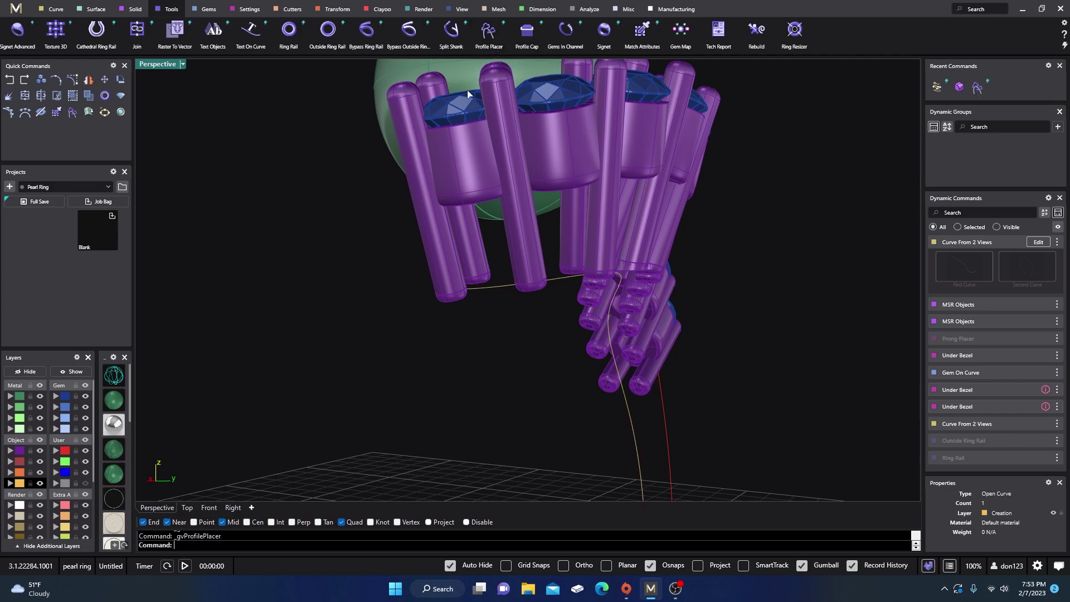
{"action": "right_click_drag", "start_coordinate": [337, 329], "coordinate": [445, 320]}
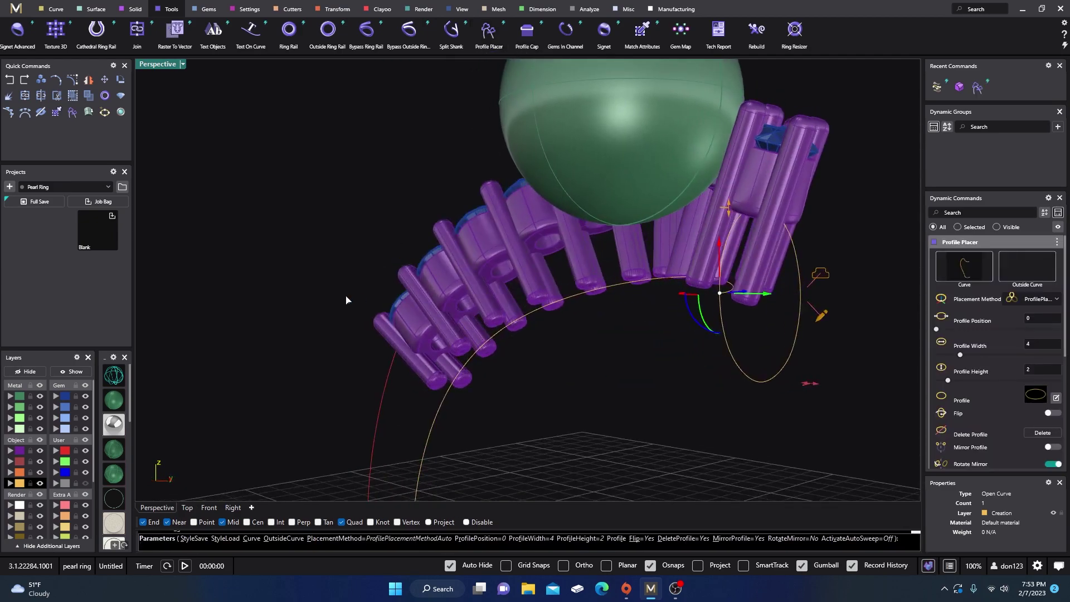
{"action": "scroll", "coordinate": [346, 298], "scroll_direction": "down", "scroll_amount": 8}
{"action": "right_click_drag", "start_coordinate": [345, 299], "coordinate": [441, 329]}
{"action": "scroll", "coordinate": [530, 323], "scroll_direction": "up", "scroll_amount": 3}
{"action": "right_click_drag", "start_coordinate": [530, 323], "coordinate": [507, 315]}
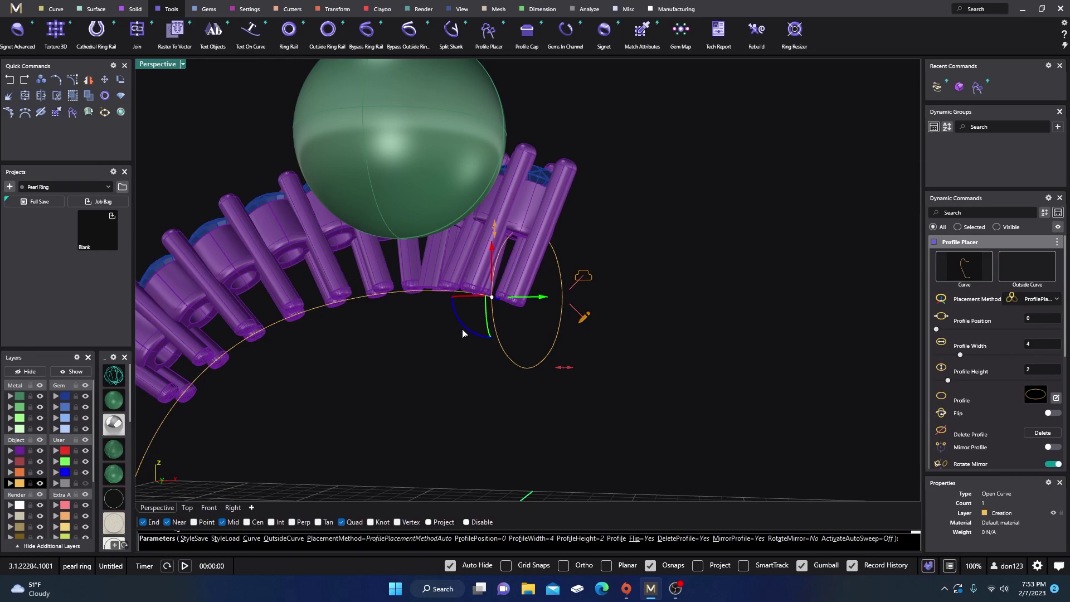
Step: Rotate the end profile about the base curve so that it rises upright toward the prongs
{"action": "left_click_drag", "start_coordinate": [468, 331], "coordinate": [524, 354]}
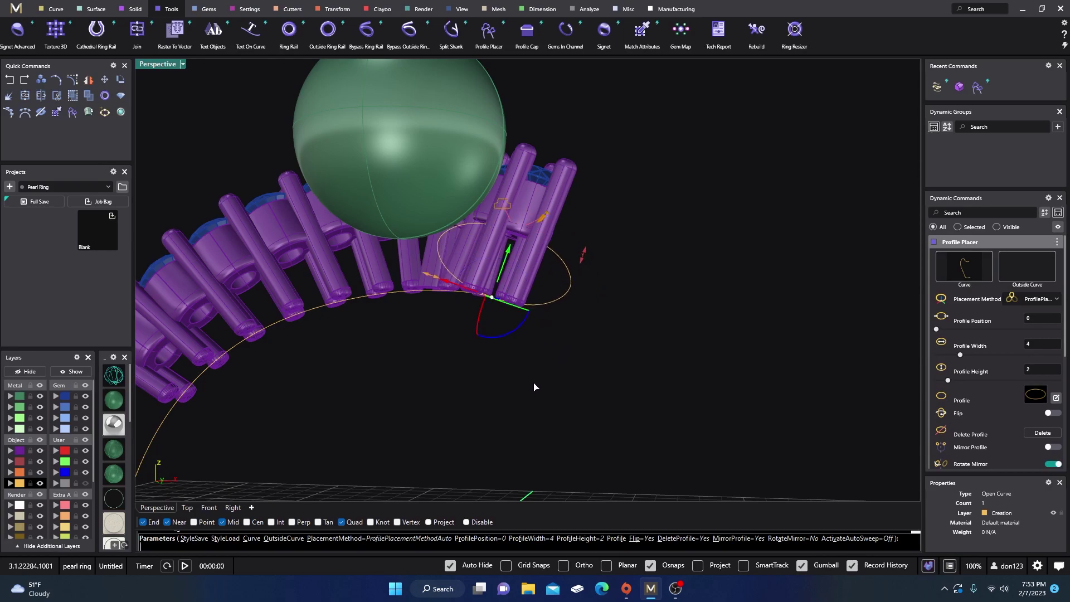
{"action": "right_click_drag", "start_coordinate": [535, 387], "coordinate": [522, 390]}
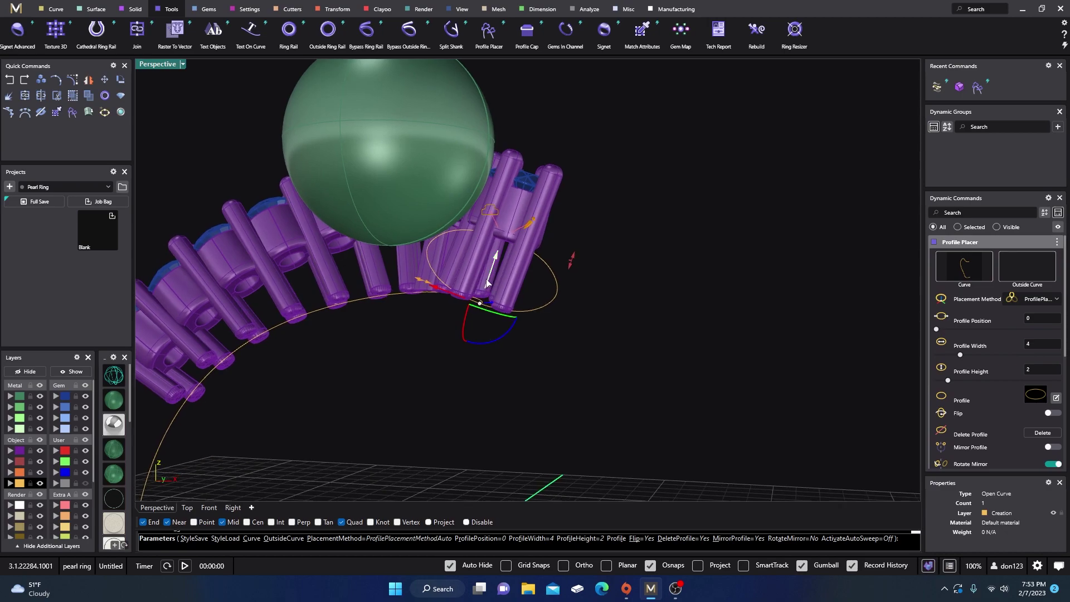
{"action": "scroll", "coordinate": [482, 362], "scroll_direction": "up", "scroll_amount": 5}
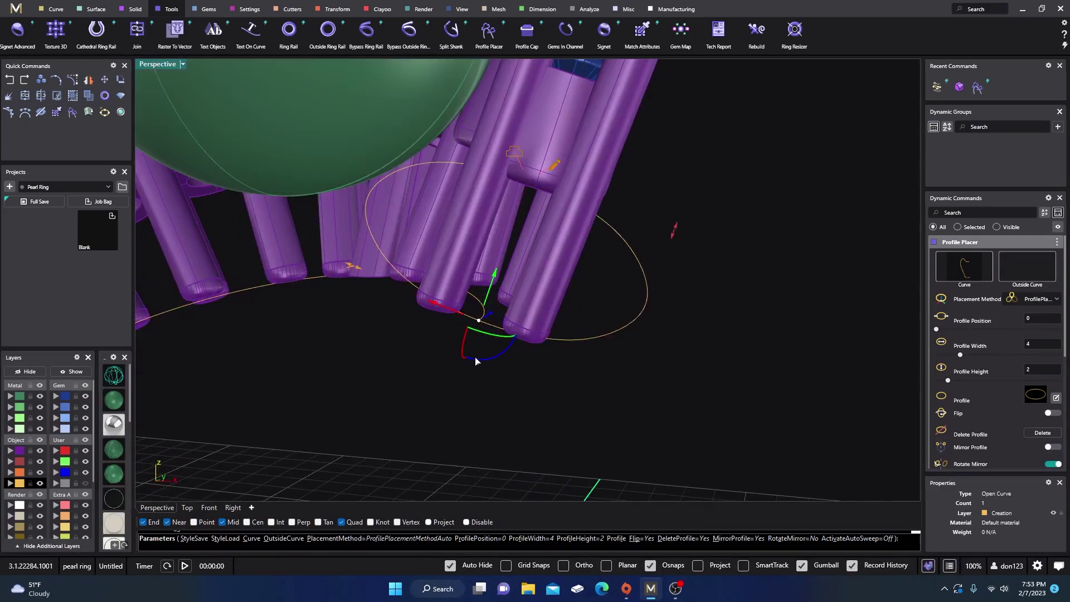
{"action": "right_click_drag", "start_coordinate": [455, 416], "coordinate": [491, 384]}
{"action": "left_click_drag", "start_coordinate": [526, 351], "coordinate": [525, 354]}
{"action": "left_click_drag", "start_coordinate": [525, 351], "coordinate": [526, 352]}
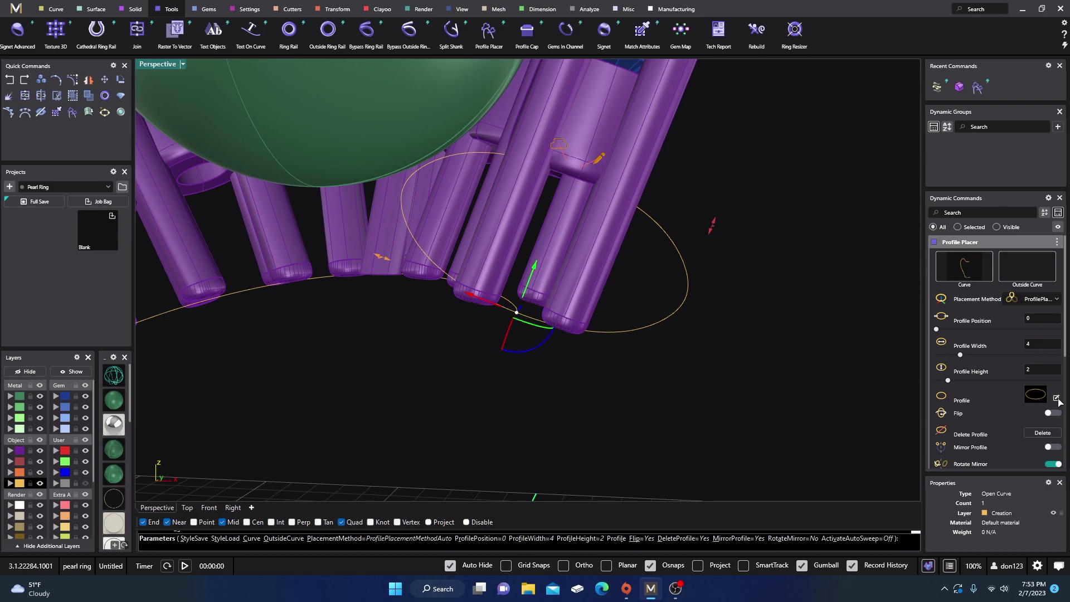
Step: Replace the oval profile with shank profile 02 from the profile library and close the Content Manager
{"action": "left_click", "coordinate": [1035, 396]}
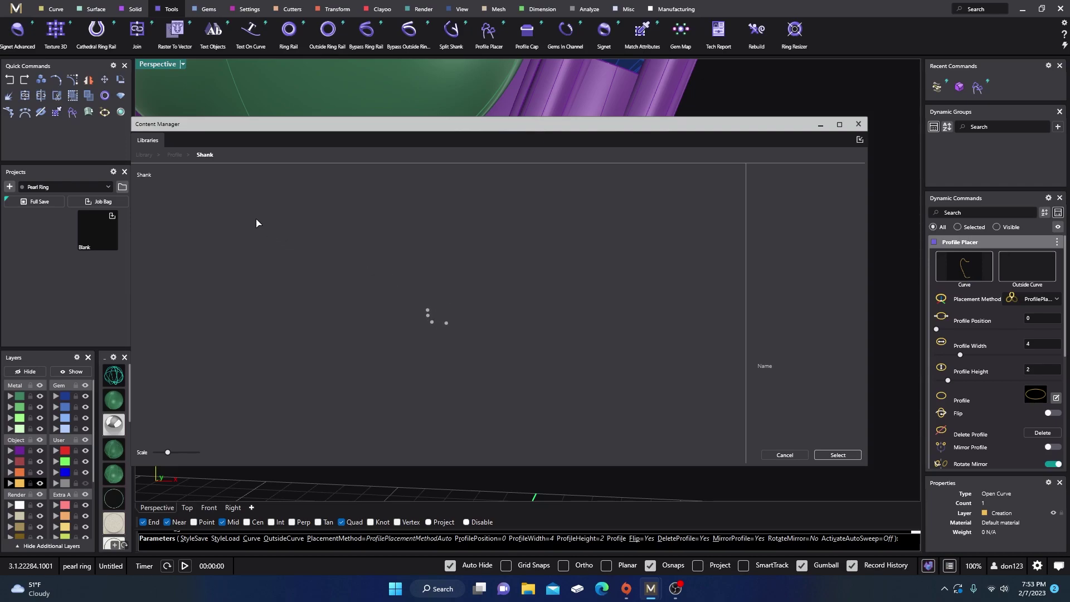
{"action": "left_click", "coordinate": [218, 201]}
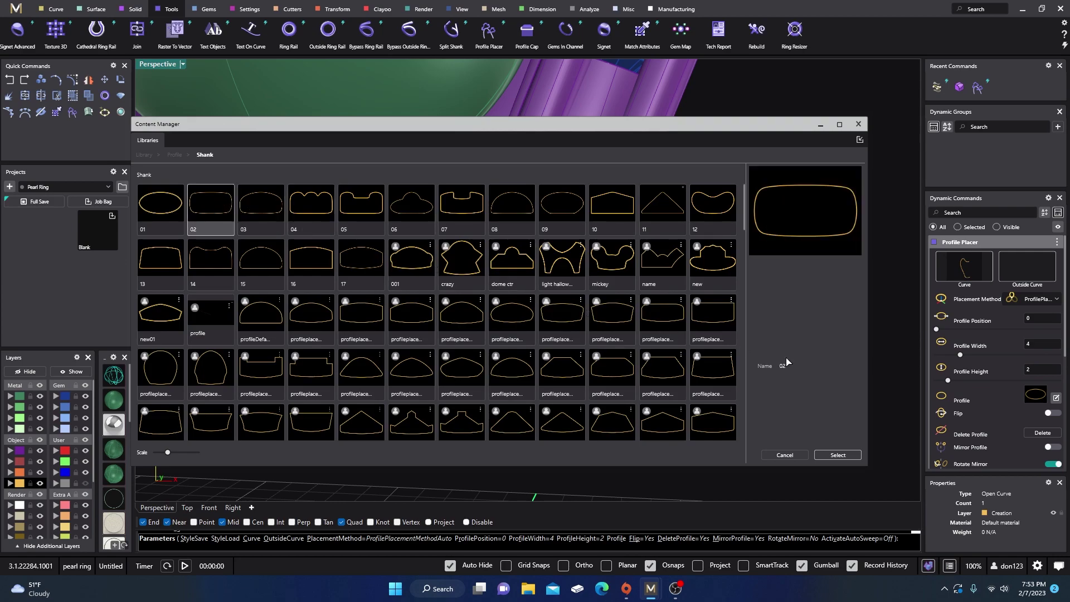
{"action": "left_click", "coordinate": [846, 455]}
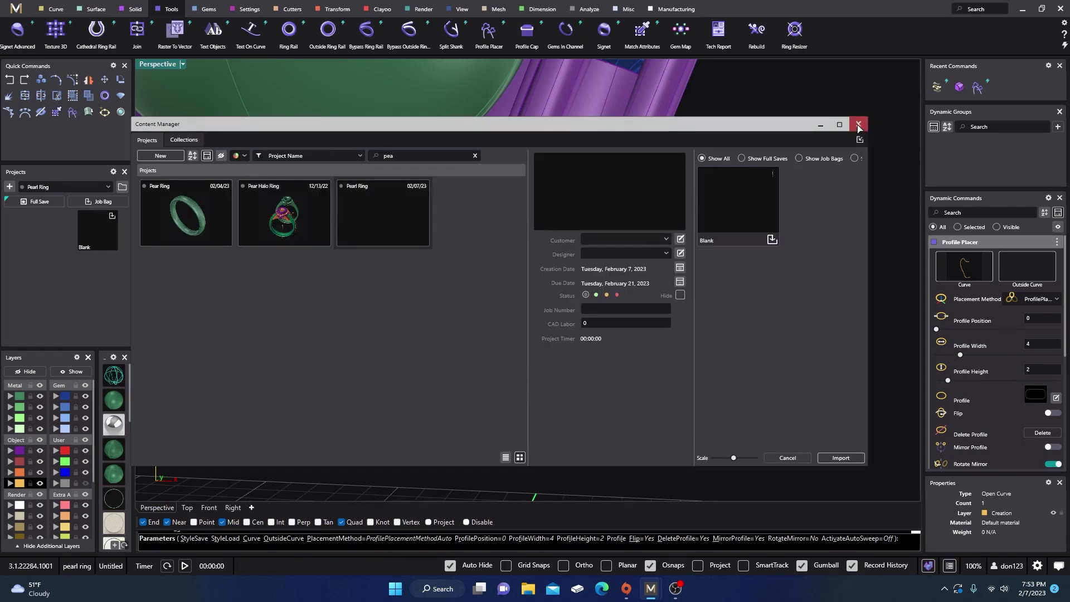
{"action": "left_click", "coordinate": [858, 124]}
{"action": "right_click_drag", "start_coordinate": [601, 358], "coordinate": [577, 366]}
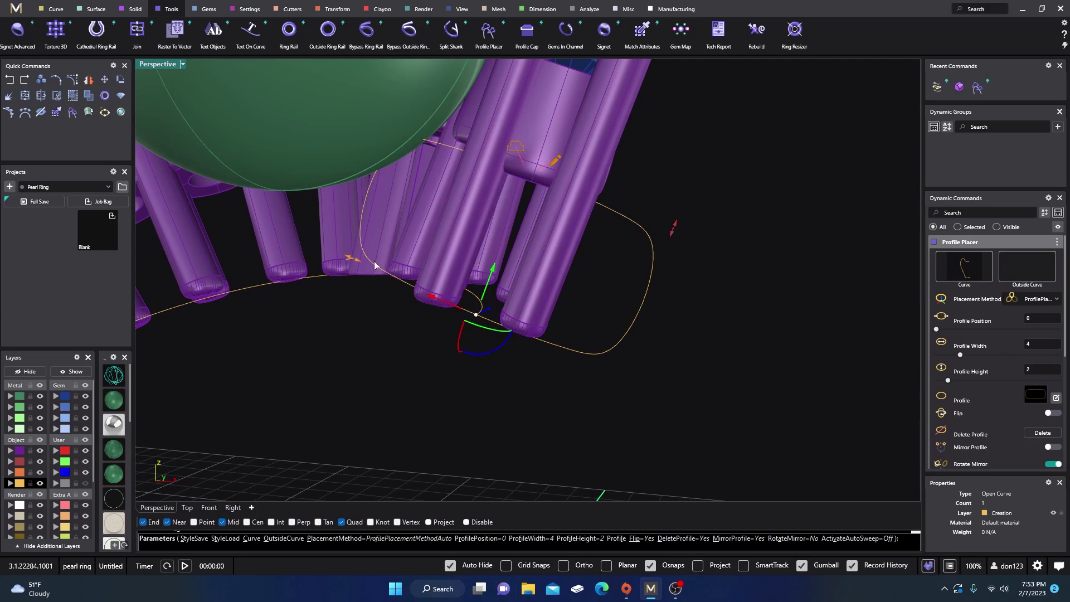
Step: Resize the end profile to 1.4 mm wide and 1.2 mm high, and return the viewport to shaded display
{"action": "left_click_drag", "start_coordinate": [354, 261], "coordinate": [502, 345]}
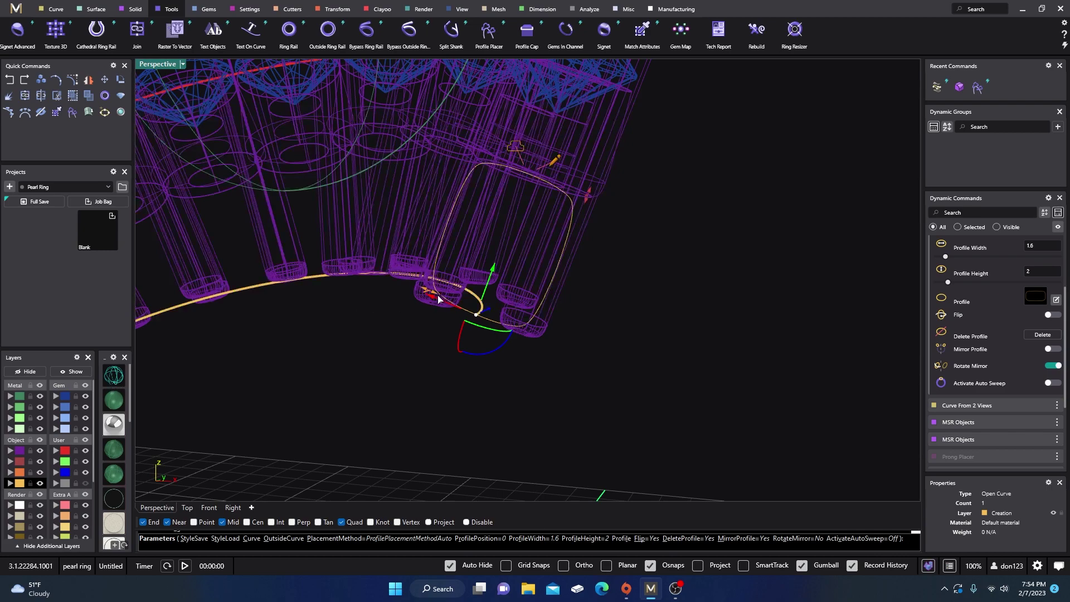
{"action": "left_click_drag", "start_coordinate": [426, 292], "coordinate": [473, 289]}
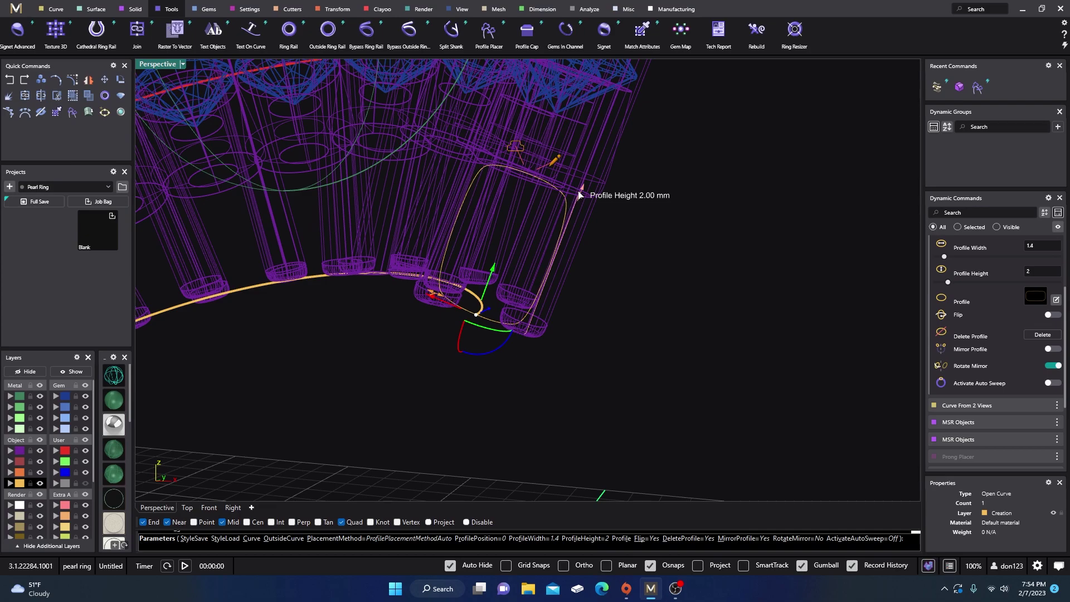
{"action": "left_click_drag", "start_coordinate": [580, 193], "coordinate": [558, 252]}
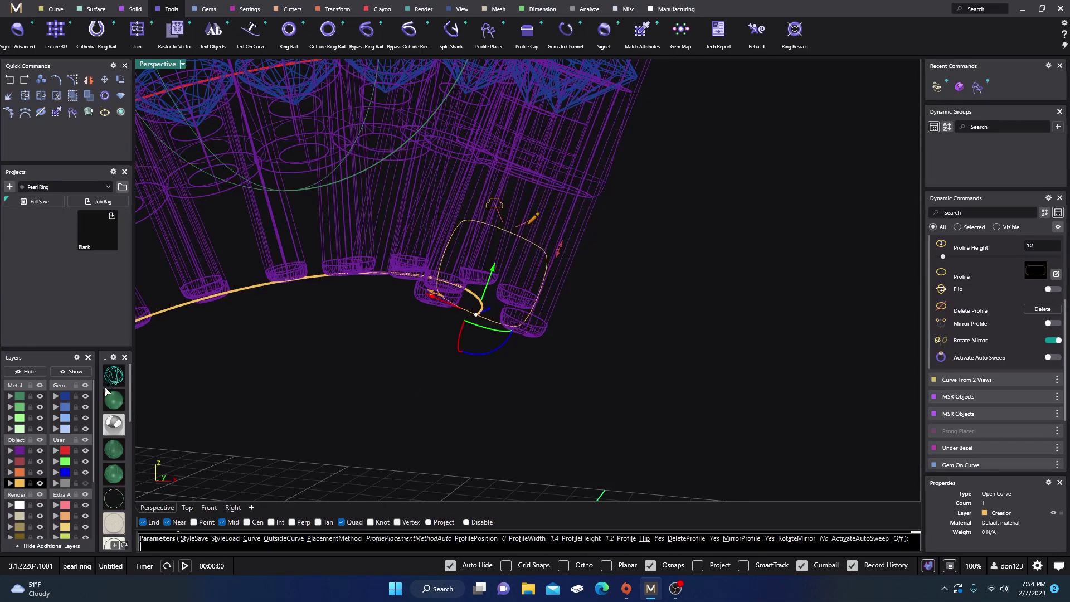
{"action": "left_click", "coordinate": [114, 400]}
Step: Add a second profile on the base curve at position 0.158939 near the crest, and rotate it upright toward the prongs
{"action": "mouse_move", "coordinate": [582, 340]}
{"action": "right_mouse_down"}
{"action": "mouse_move", "coordinate": [592, 365]}
{"action": "mouse_move", "coordinate": [457, 335]}
{"action": "right_mouse_up"}
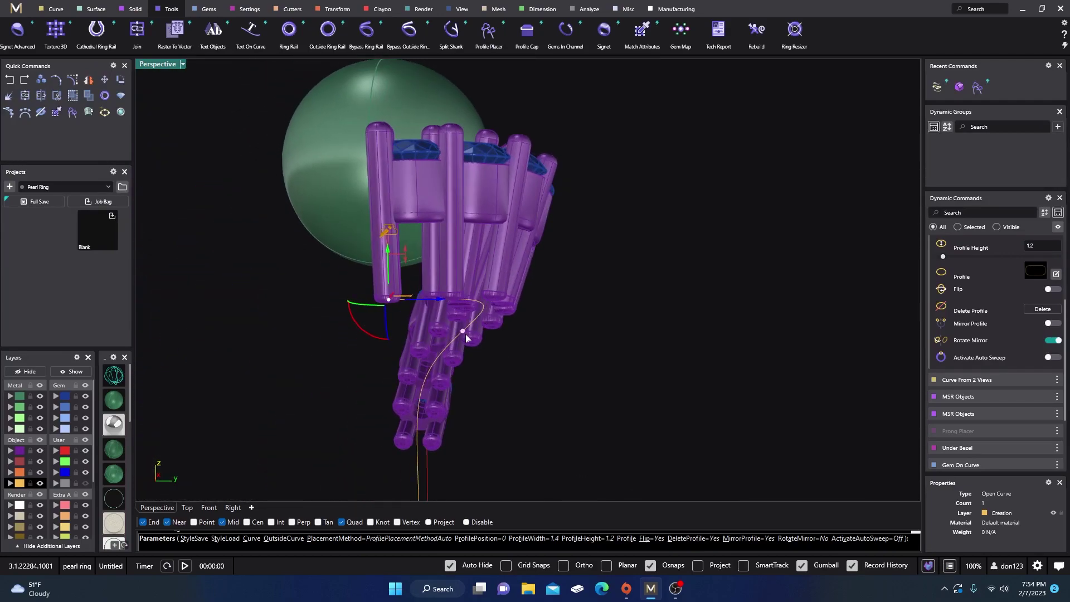
{"action": "left_click", "coordinate": [468, 333]}
{"action": "right_click_drag", "start_coordinate": [473, 331], "coordinate": [499, 368]}
{"action": "scroll", "coordinate": [479, 323], "scroll_direction": "up", "scroll_amount": 3}
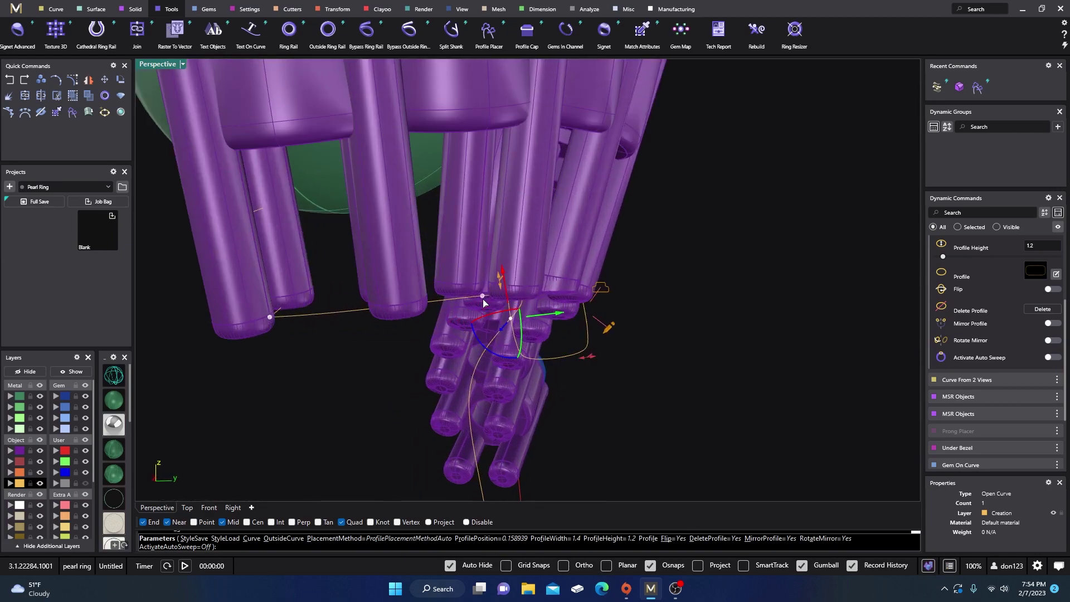
{"action": "left_click_drag", "start_coordinate": [484, 350], "coordinate": [537, 357]}
{"action": "right_click_drag", "start_coordinate": [538, 360], "coordinate": [226, 363]}
{"action": "right_click_drag", "start_coordinate": [339, 362], "coordinate": [368, 389]}
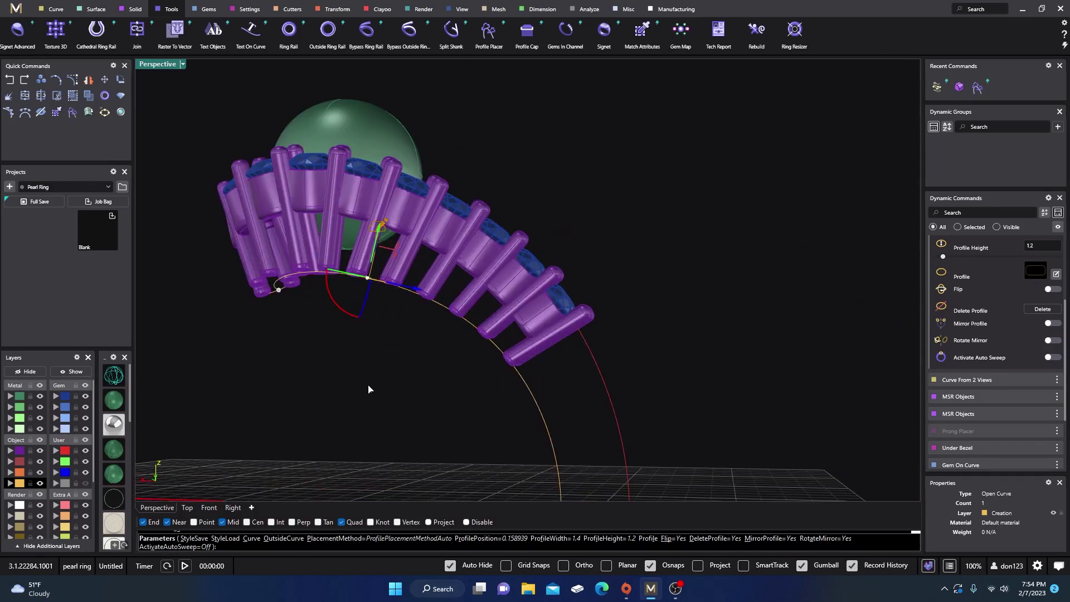
Step: Show all four viewports in wireframe and add a third profile on the base curve at position 0.33543, beside the last prong
{"action": "left_click", "coordinate": [121, 374]}
{"action": "double_click", "coordinate": [166, 67]}
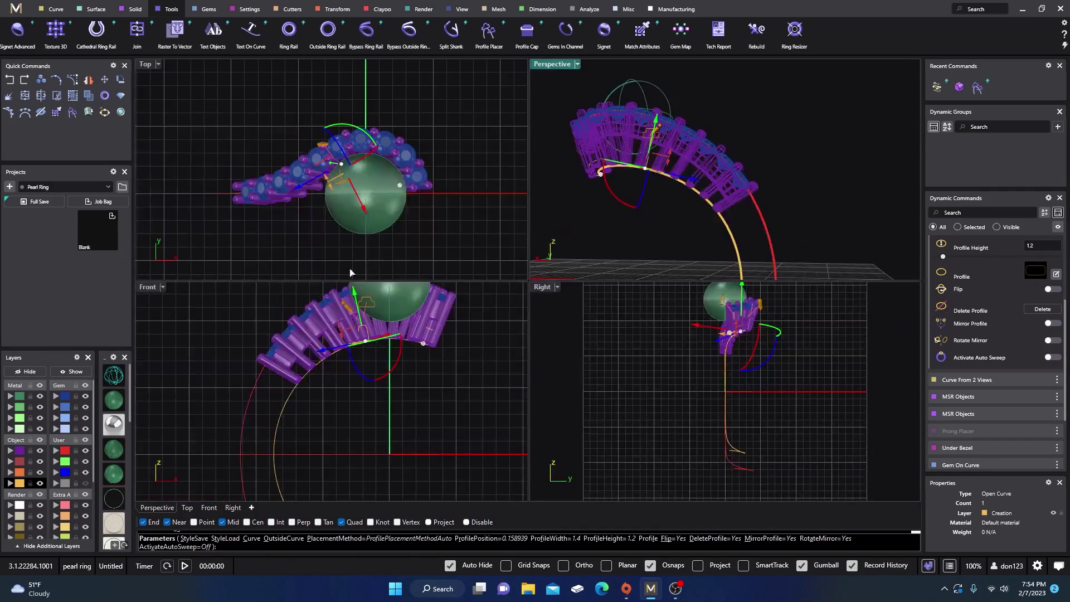
{"action": "right_click", "coordinate": [112, 377]}
{"action": "scroll", "coordinate": [291, 386], "scroll_direction": "up", "scroll_amount": 10}
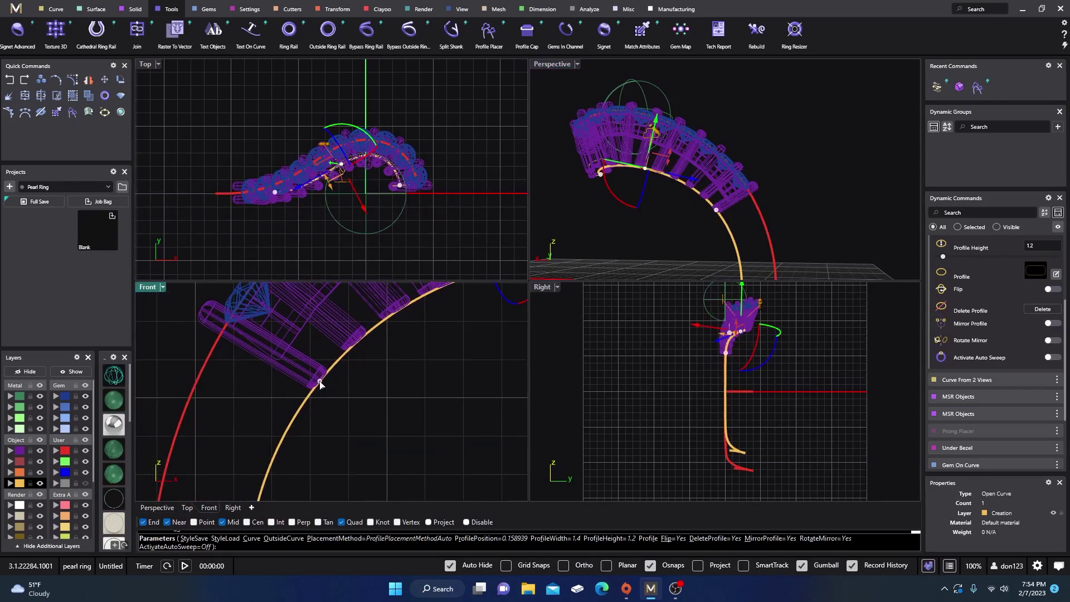
{"action": "left_click", "coordinate": [322, 383]}
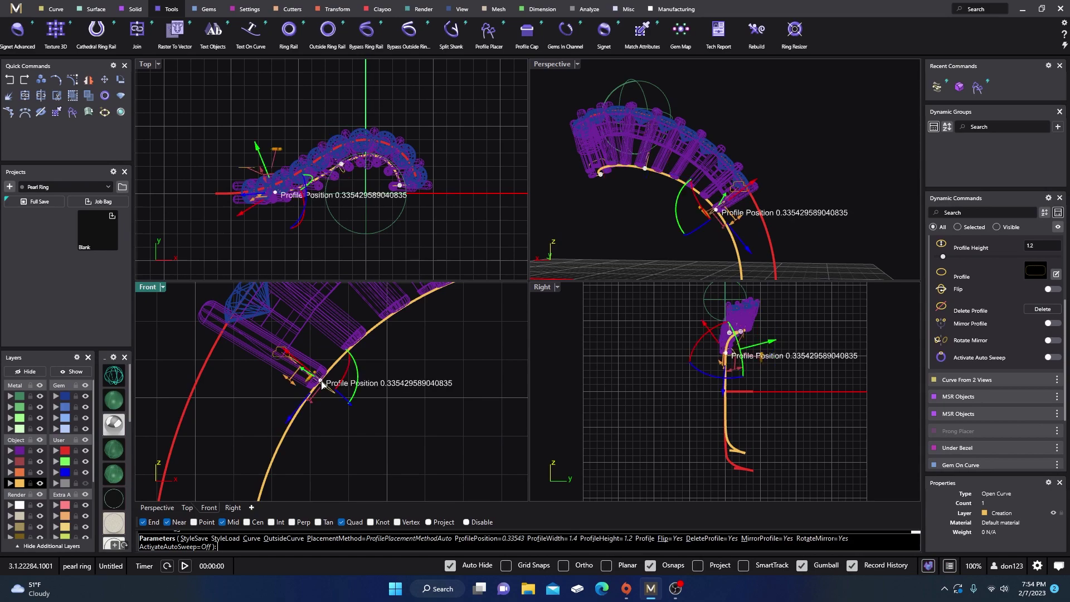
Step: Rotate the third profile upright in line with the last prong, shift it to position 0.337, and finish placing profiles
{"action": "scroll", "coordinate": [301, 195], "scroll_direction": "up", "scroll_amount": 6}
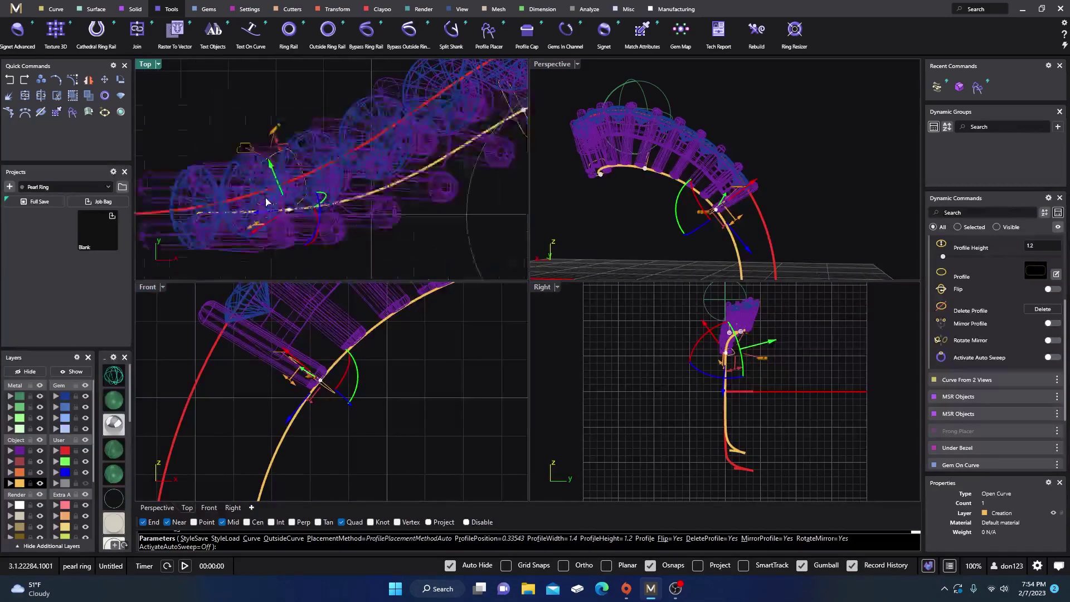
{"action": "right_click_drag", "start_coordinate": [341, 198], "coordinate": [374, 176]}
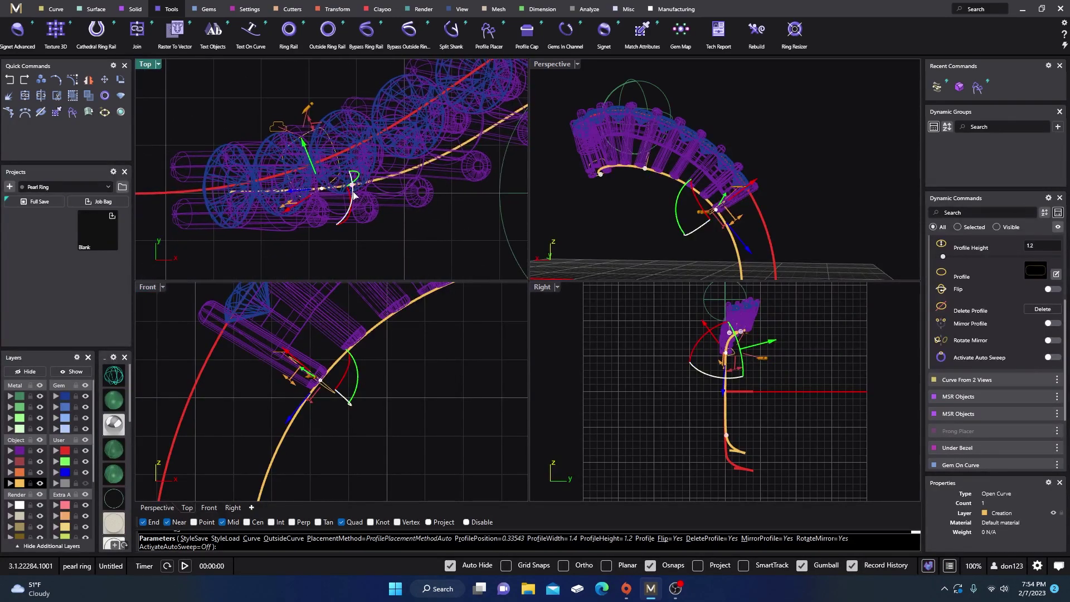
{"action": "left_click_drag", "start_coordinate": [353, 193], "coordinate": [355, 106]}
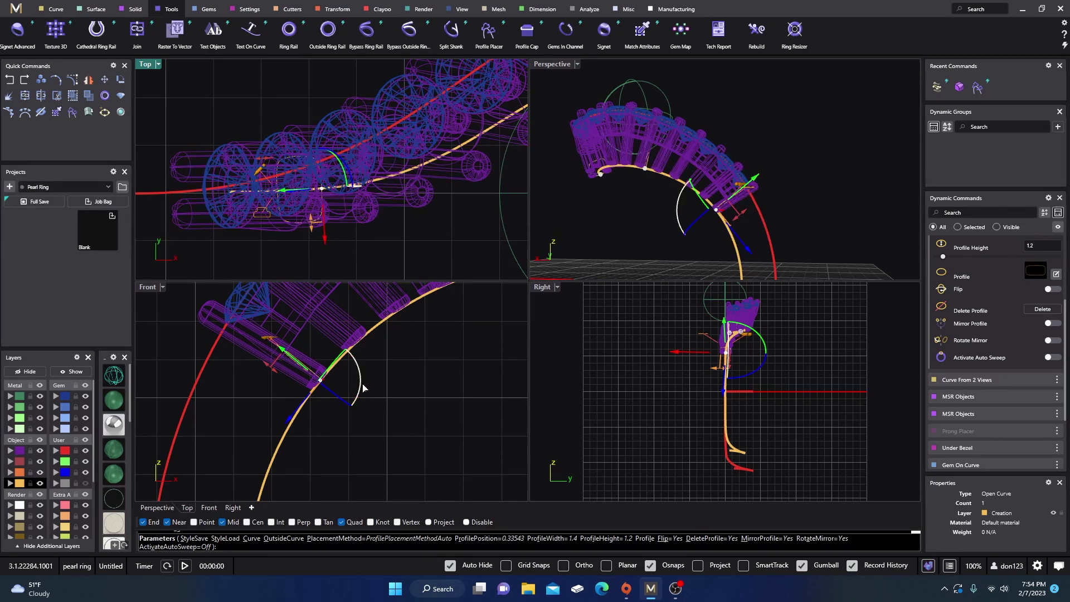
{"action": "mouse_move", "coordinate": [362, 385]}
{"action": "left_mouse_down"}
{"action": "mouse_move", "coordinate": [316, 386]}
{"action": "mouse_move", "coordinate": [359, 377]}
{"action": "left_mouse_up"}
{"action": "mouse_move", "coordinate": [320, 382]}
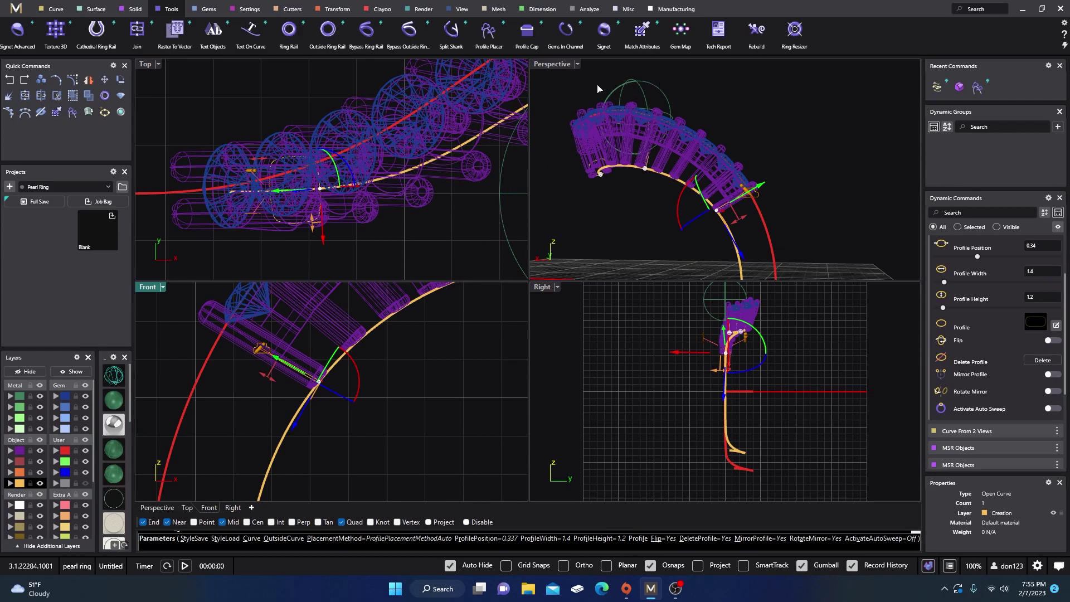
{"action": "double_click", "coordinate": [563, 66]}
{"action": "right_click_drag", "start_coordinate": [564, 102], "coordinate": [445, 186]}
{"action": "right_click", "coordinate": [444, 183]}
Step: Sweep the three profiles along the base curve with Sweep 1 to form the rail beneath the prongs
{"action": "right_click_drag", "start_coordinate": [329, 330], "coordinate": [520, 375]}
{"action": "scroll", "coordinate": [540, 318], "scroll_direction": "down", "scroll_amount": 5}
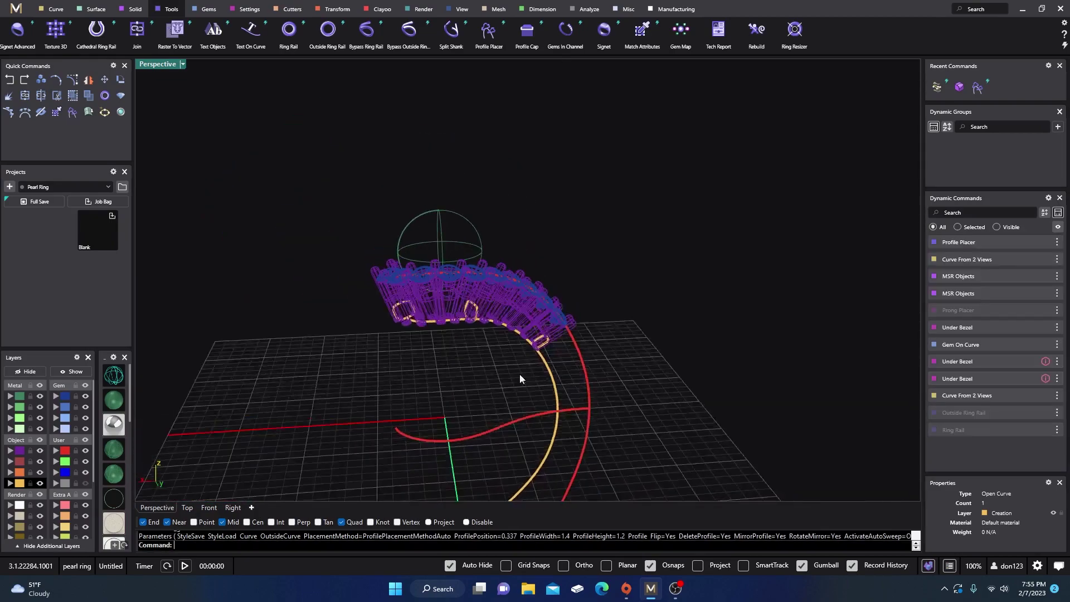
{"action": "left_click", "coordinate": [96, 9]}
{"action": "left_click", "coordinate": [123, 34]}
{"action": "scroll", "coordinate": [410, 353], "scroll_direction": "up", "scroll_amount": 5}
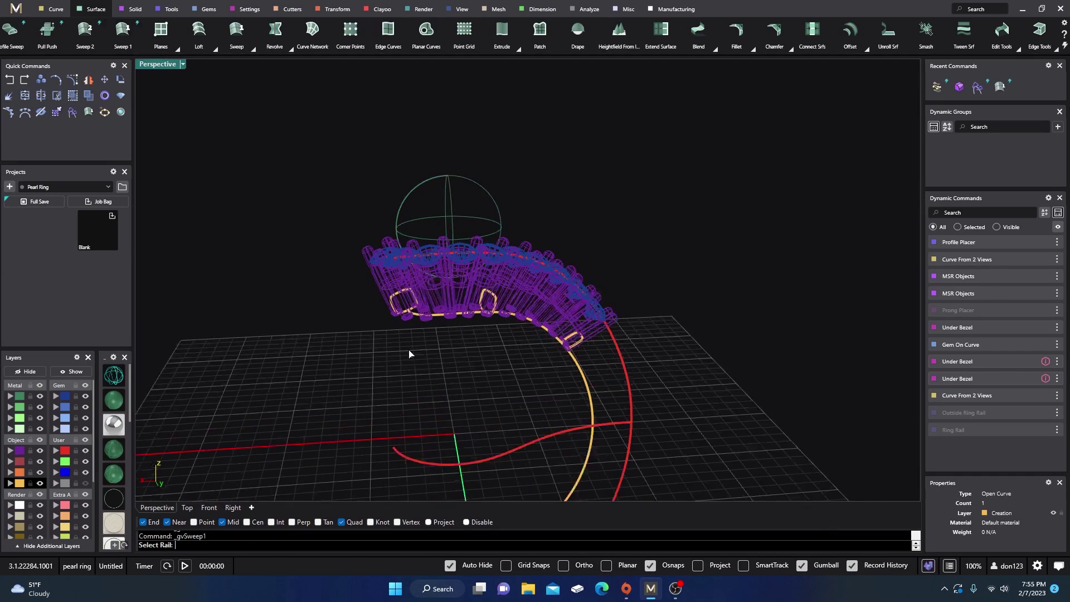
{"action": "left_click", "coordinate": [638, 383]}
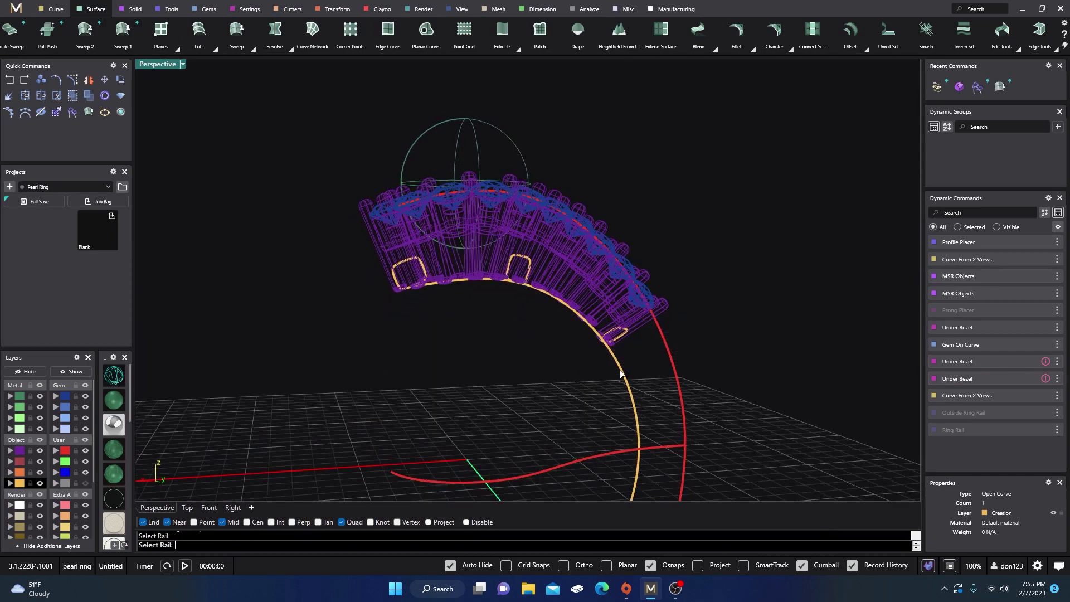
{"action": "scroll", "coordinate": [395, 284], "scroll_direction": "up", "scroll_amount": 3}
{"action": "left_click", "coordinate": [398, 276]}
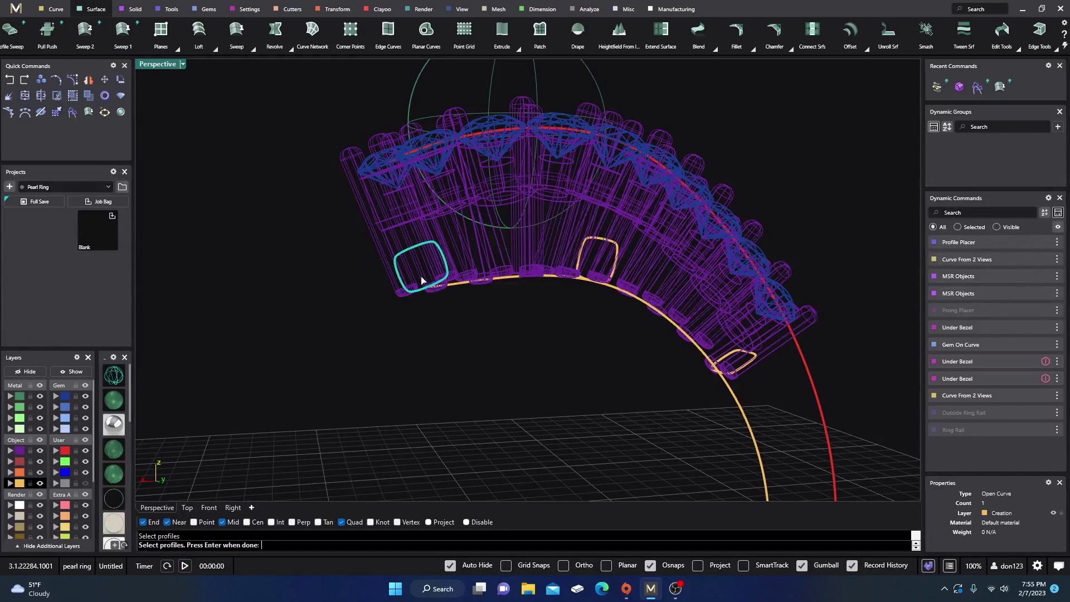
{"action": "left_click", "coordinate": [585, 252]}
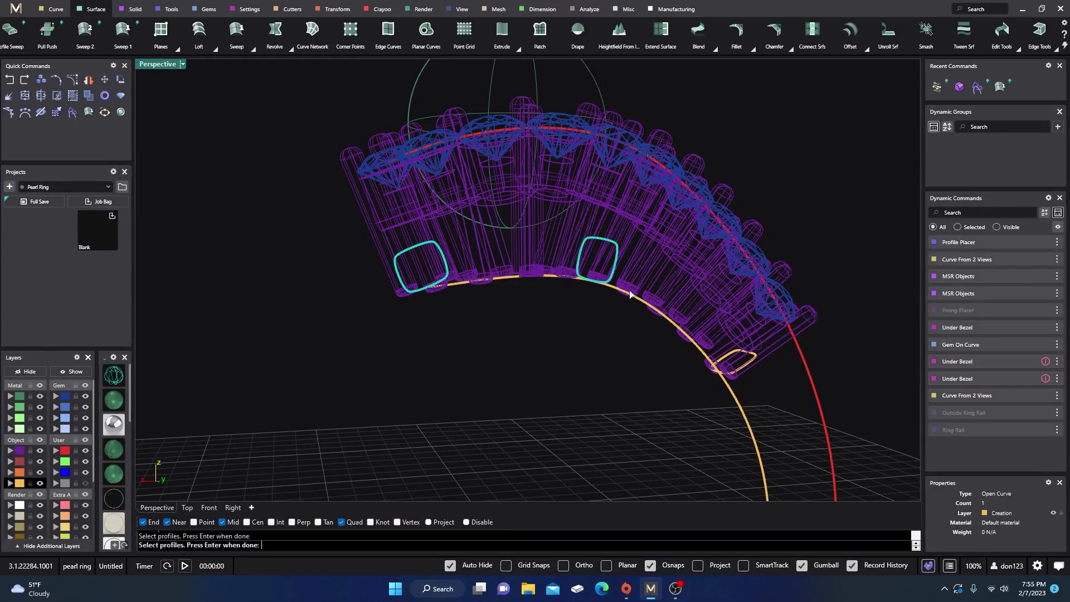
{"action": "left_click", "coordinate": [731, 357]}
{"action": "key", "text": "Return"}
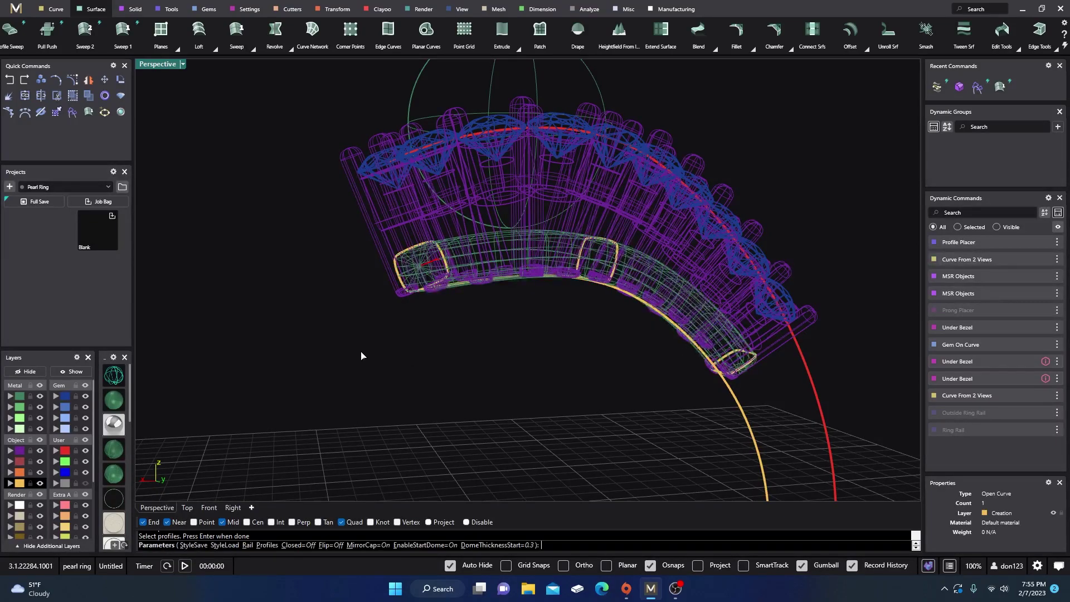
Step: Set the sweep's start dome thickness to 0.2 mm in shaded display and finish the sweep
{"action": "right_click_drag", "start_coordinate": [360, 356], "coordinate": [230, 404]}
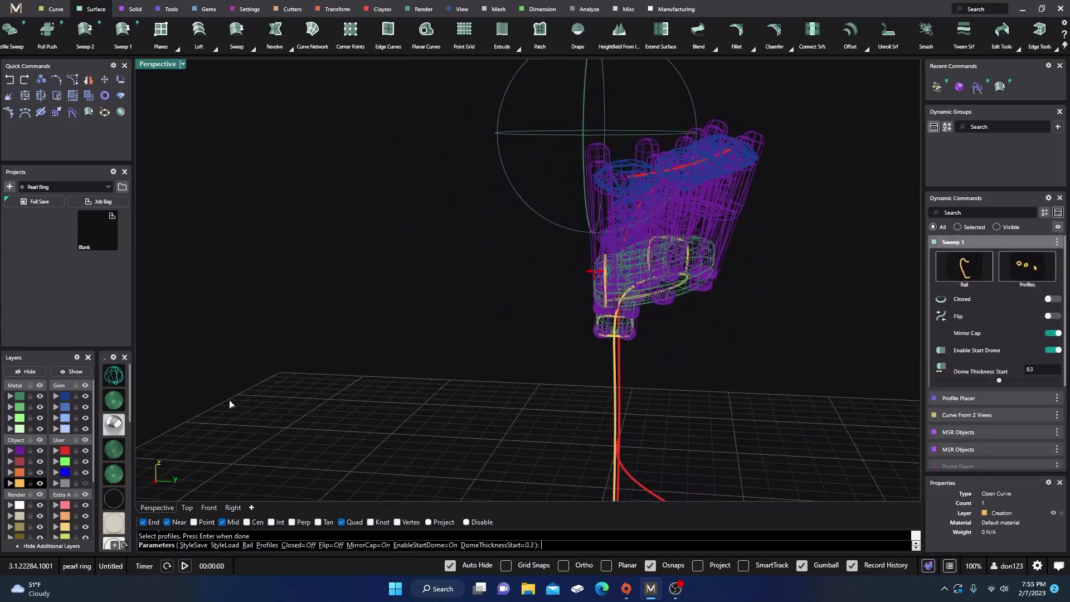
{"action": "left_click", "coordinate": [117, 408]}
{"action": "mouse_move", "coordinate": [355, 351]}
{"action": "right_mouse_down"}
{"action": "mouse_move", "coordinate": [465, 365]}
{"action": "mouse_move", "coordinate": [481, 346]}
{"action": "mouse_move", "coordinate": [505, 353]}
{"action": "mouse_move", "coordinate": [568, 332]}
{"action": "mouse_move", "coordinate": [518, 363]}
{"action": "right_mouse_up"}
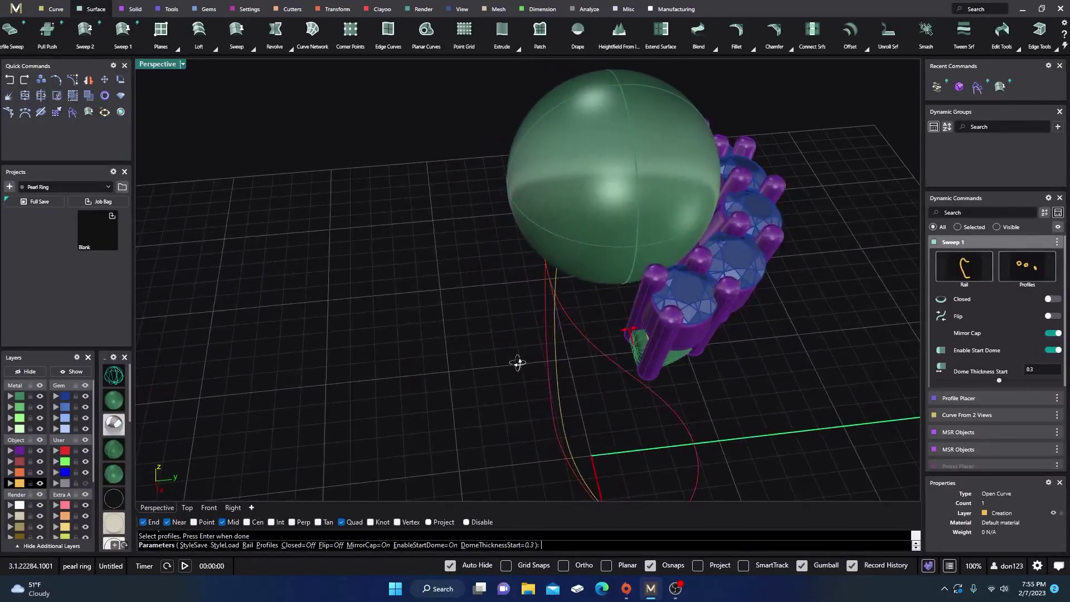
{"action": "scroll", "coordinate": [557, 363], "scroll_direction": "up", "scroll_amount": 5}
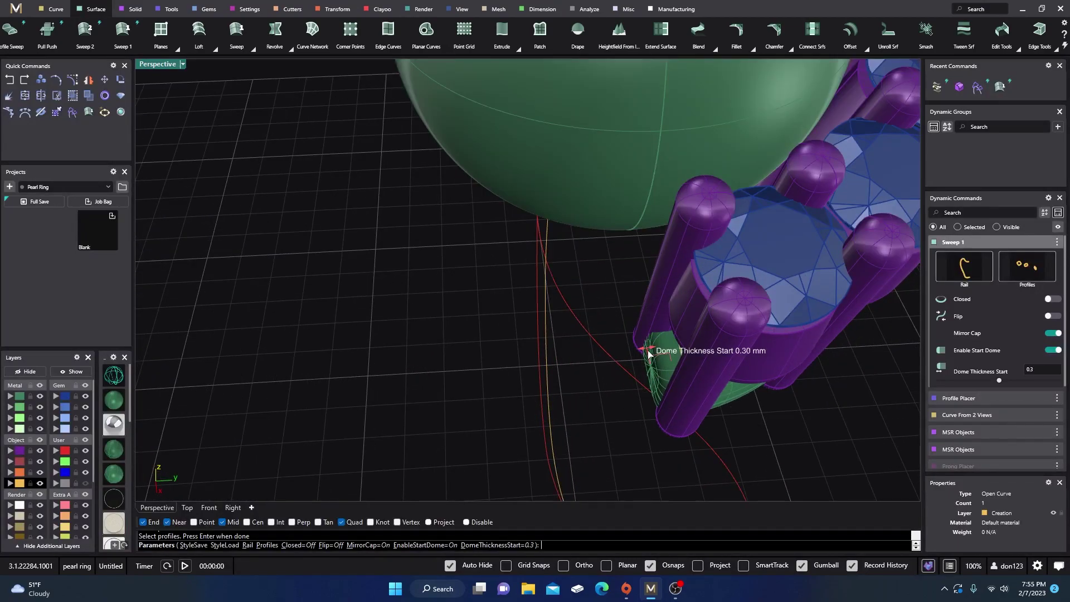
{"action": "left_click_drag", "start_coordinate": [648, 354], "coordinate": [656, 351]}
{"action": "scroll", "coordinate": [546, 357], "scroll_direction": "down", "scroll_amount": 5}
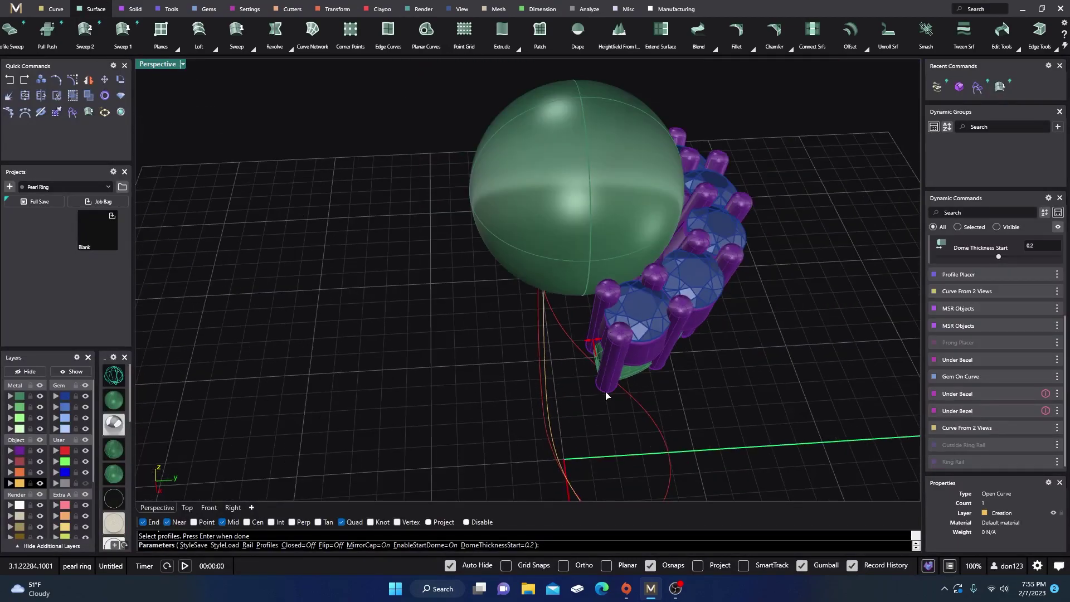
{"action": "right_click_drag", "start_coordinate": [606, 395], "coordinate": [413, 280]}
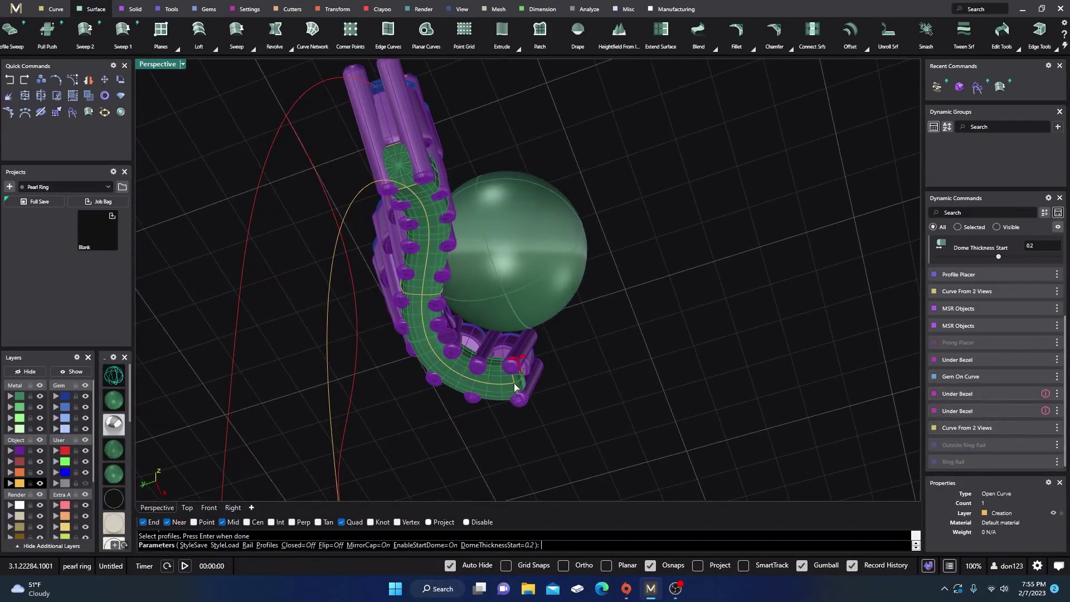
{"action": "right_click_drag", "start_coordinate": [514, 386], "coordinate": [434, 392]}
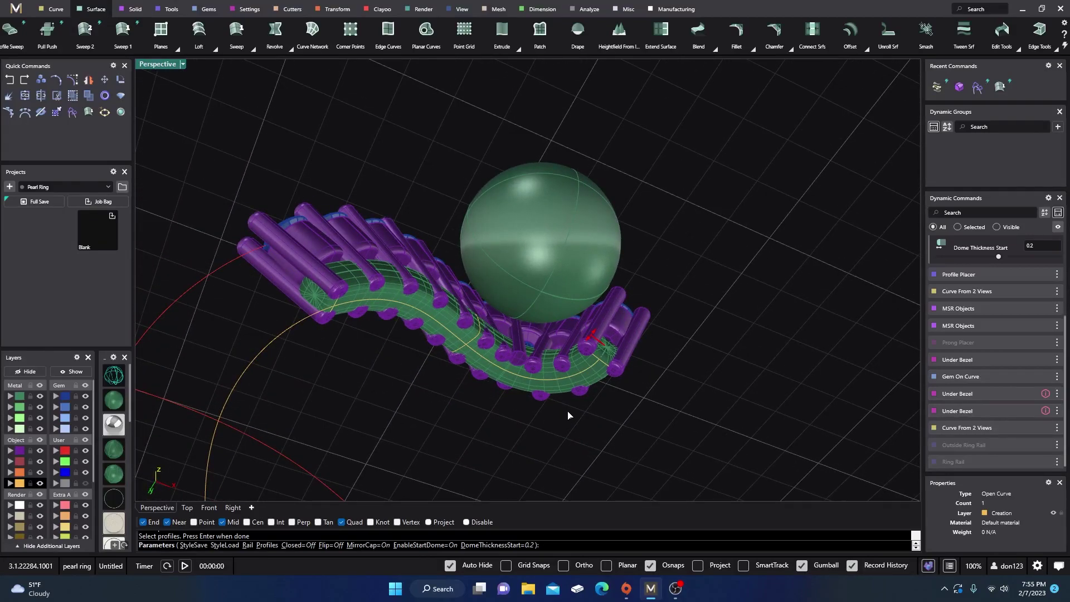
{"action": "right_click_drag", "start_coordinate": [611, 412], "coordinate": [567, 435]}
{"action": "right_click", "coordinate": [608, 394]}
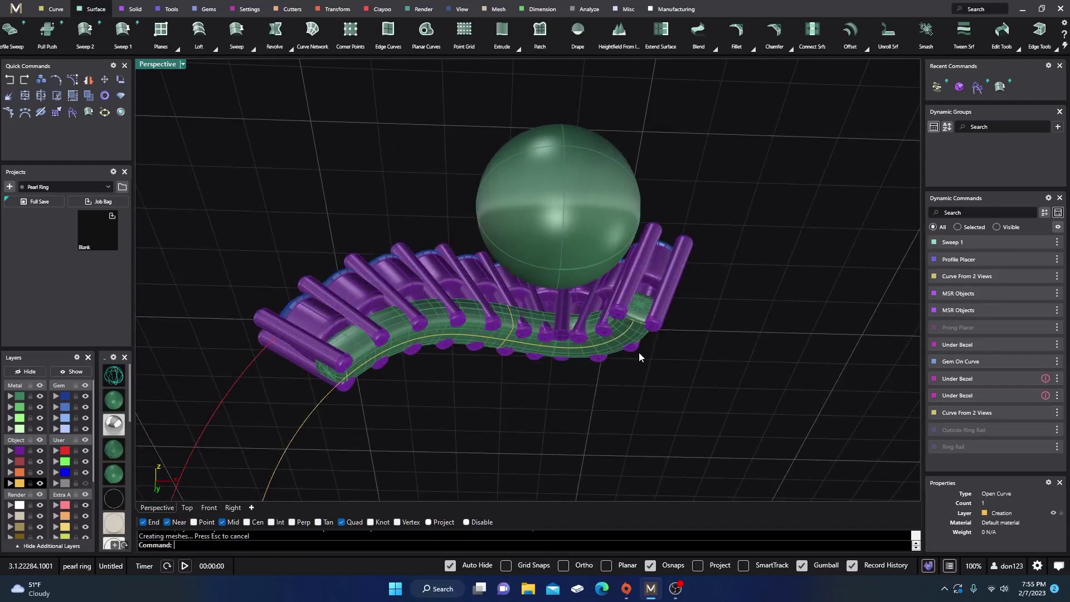
Step: Reopen the Profile Placer for editing and set the width of the end profile at position 0 to 1.2 mm
{"action": "scroll", "coordinate": [639, 314], "scroll_direction": "up", "scroll_amount": 5}
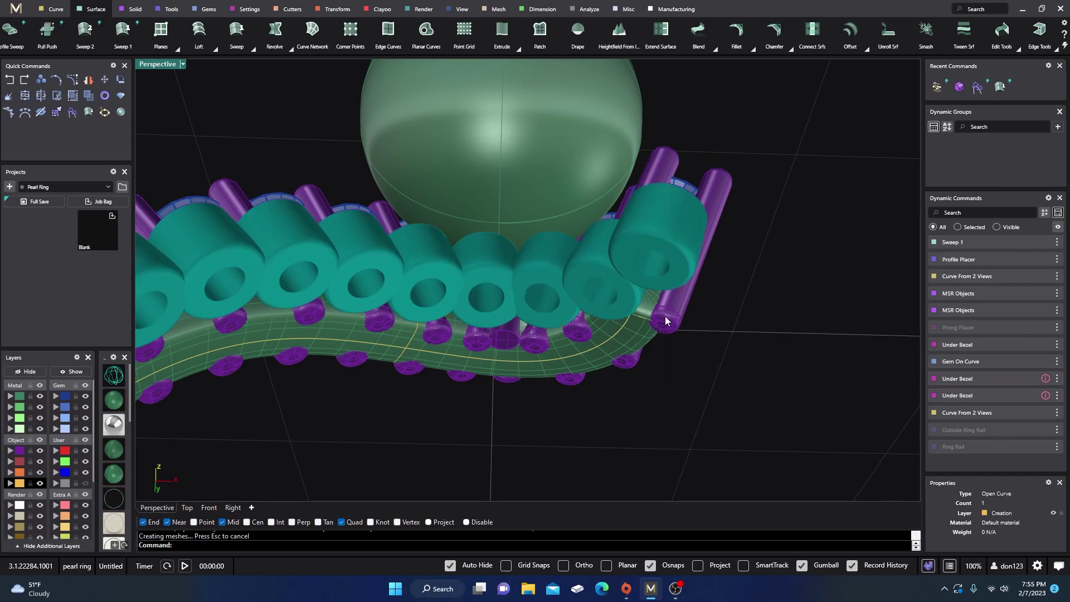
{"action": "left_click", "coordinate": [637, 316]}
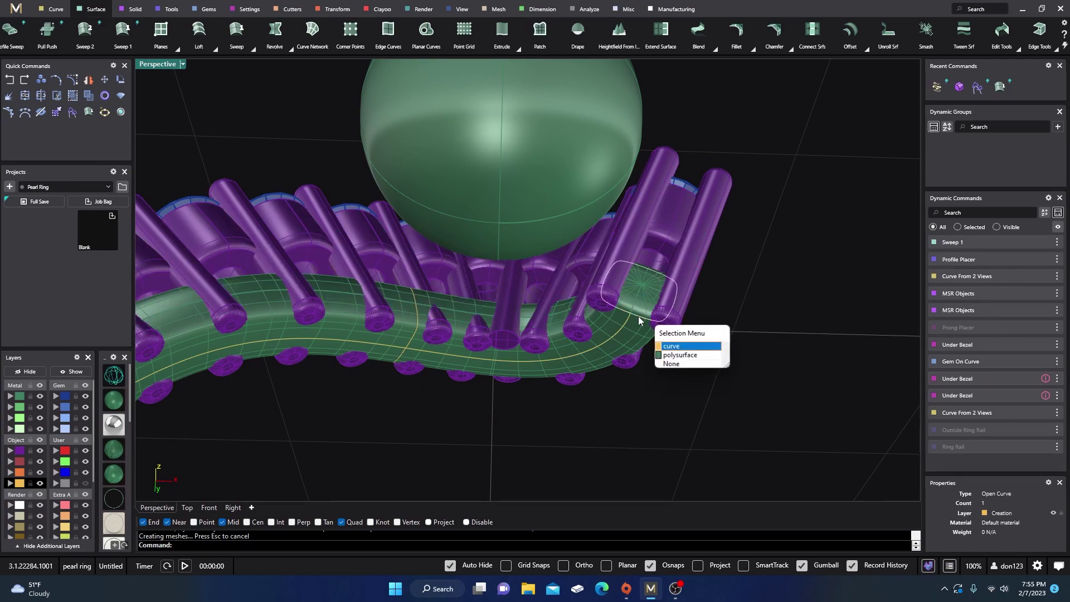
{"action": "left_click", "coordinate": [668, 346]}
{"action": "left_click", "coordinate": [1038, 259]}
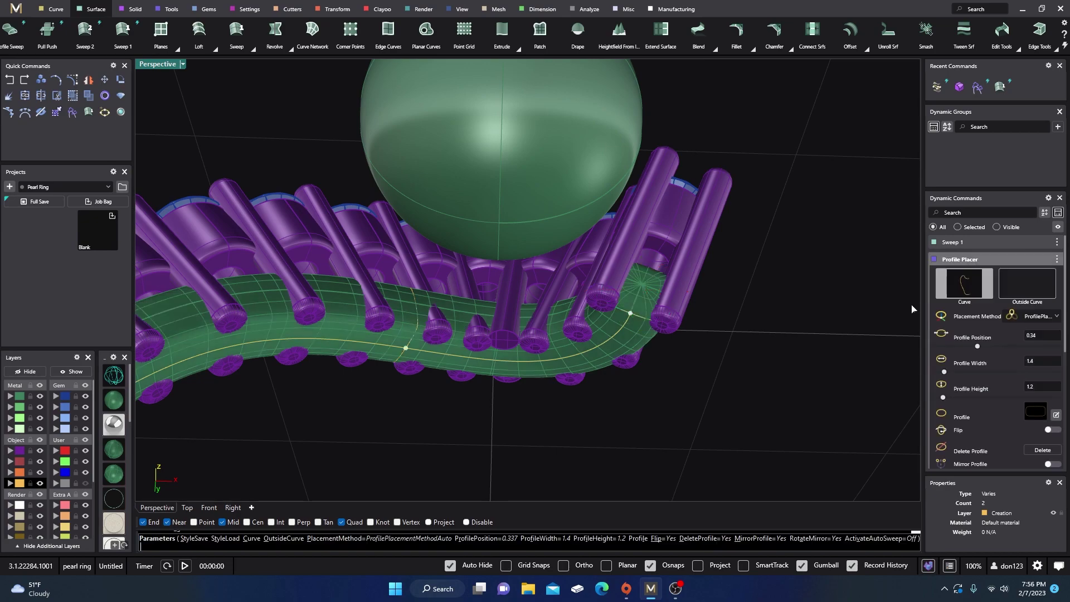
{"action": "left_click", "coordinate": [630, 316]}
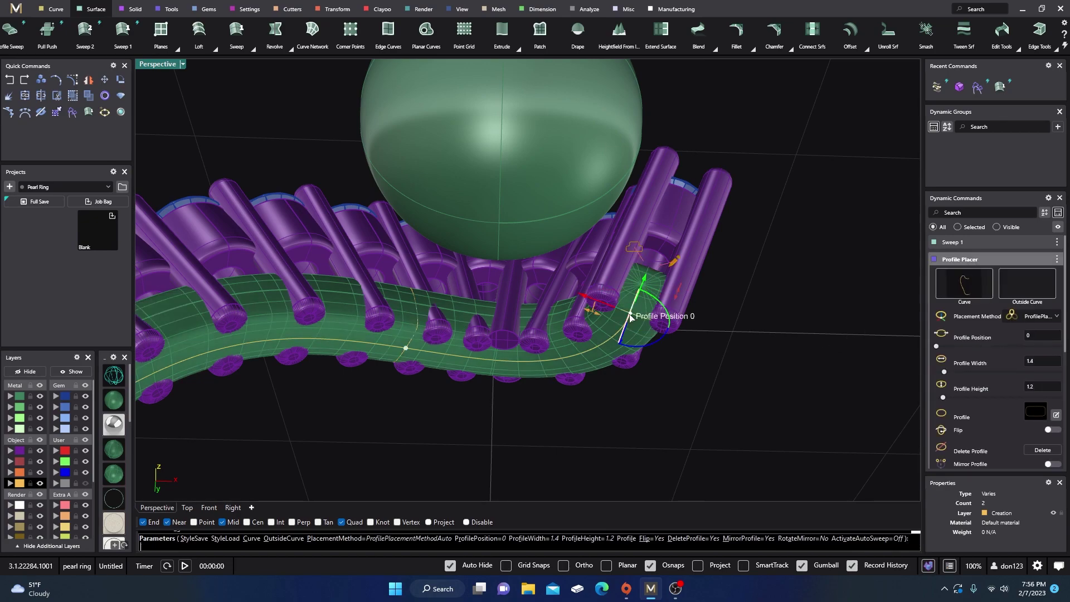
{"action": "left_click_drag", "start_coordinate": [590, 315], "coordinate": [602, 319]}
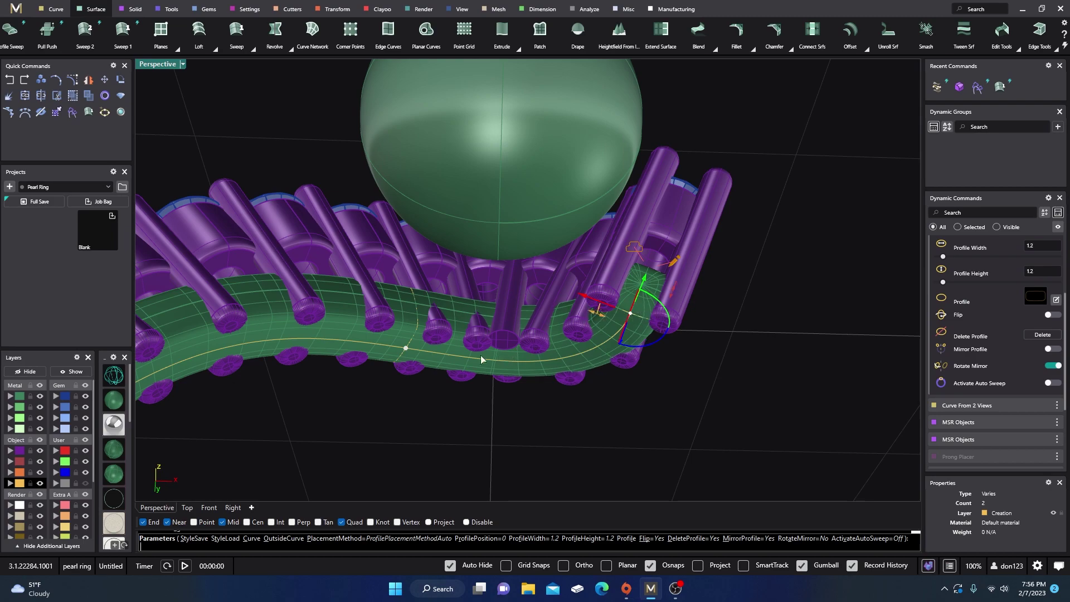
Step: Set the widths of the middle profile and the third profile by the last prong to 1.2 mm
{"action": "left_click", "coordinate": [405, 349]}
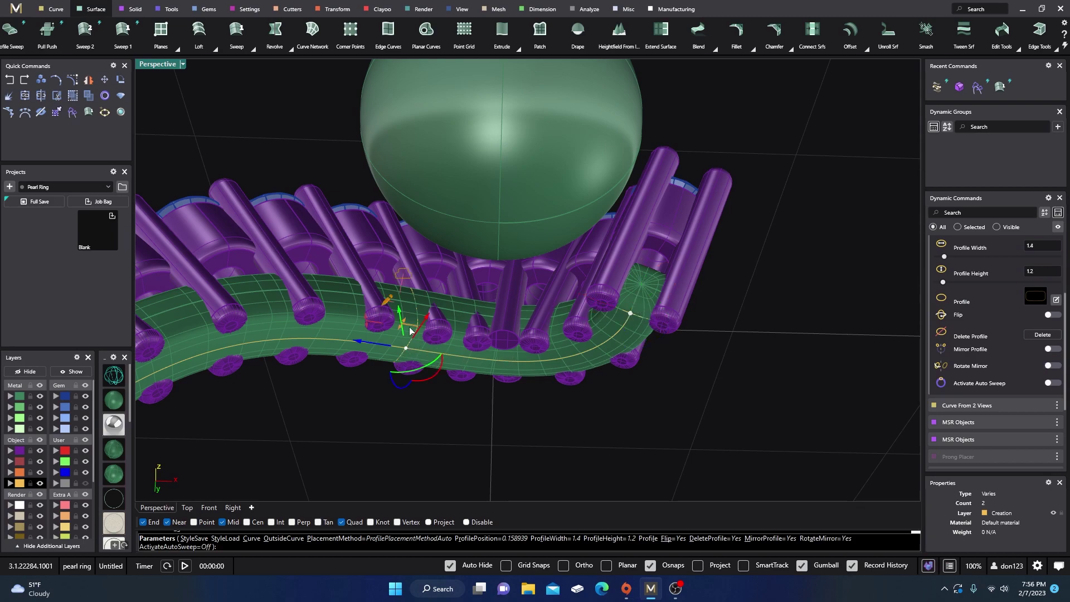
{"action": "left_click_drag", "start_coordinate": [405, 325], "coordinate": [395, 329]}
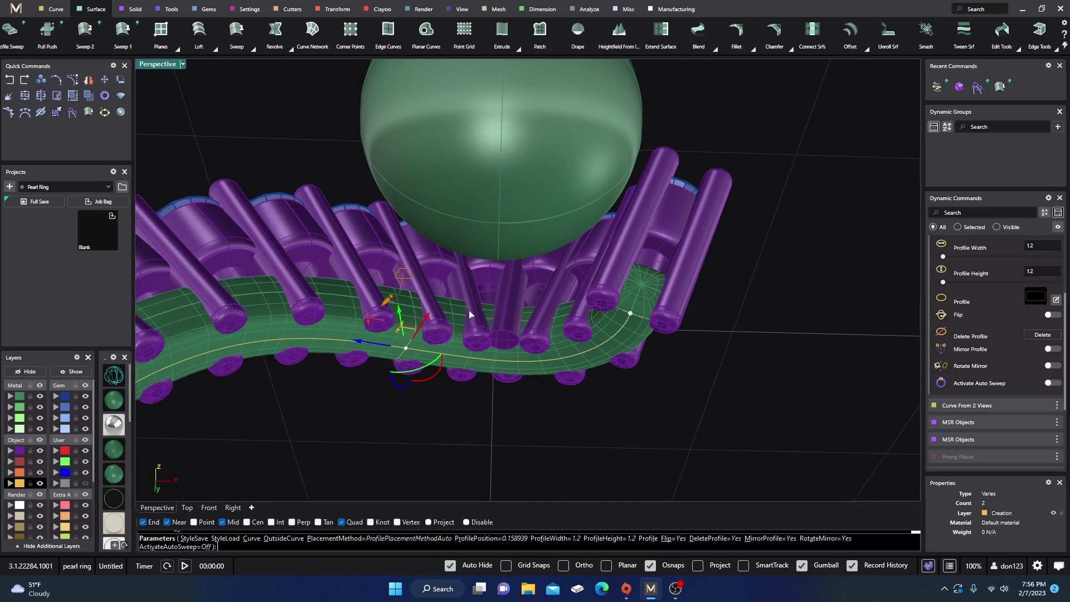
{"action": "scroll", "coordinate": [444, 337], "scroll_direction": "down", "scroll_amount": 3}
{"action": "scroll", "coordinate": [254, 390], "scroll_direction": "up", "scroll_amount": 2}
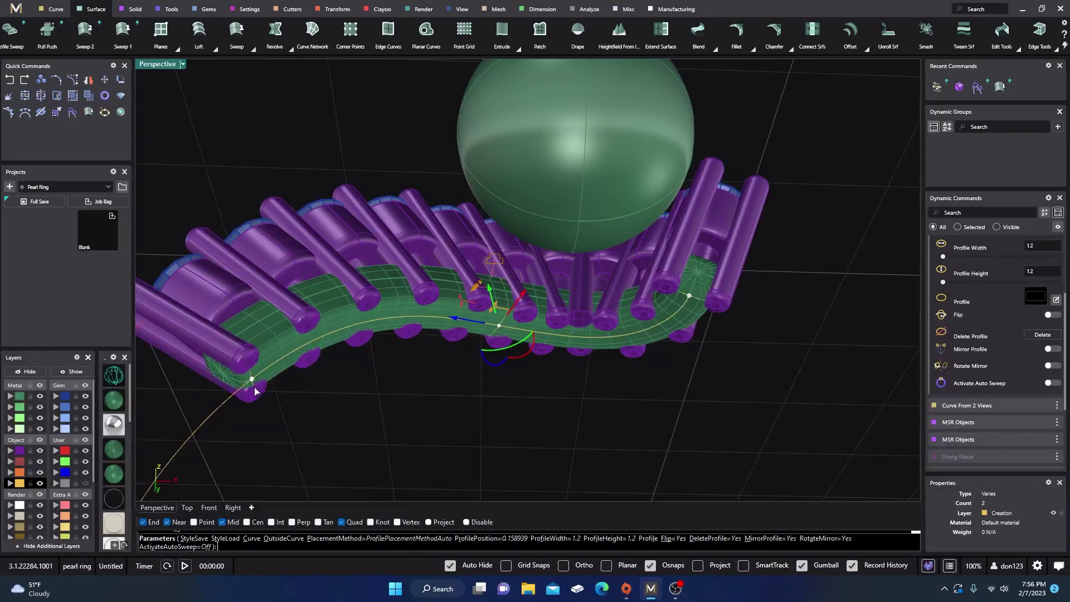
{"action": "left_click", "coordinate": [252, 380]}
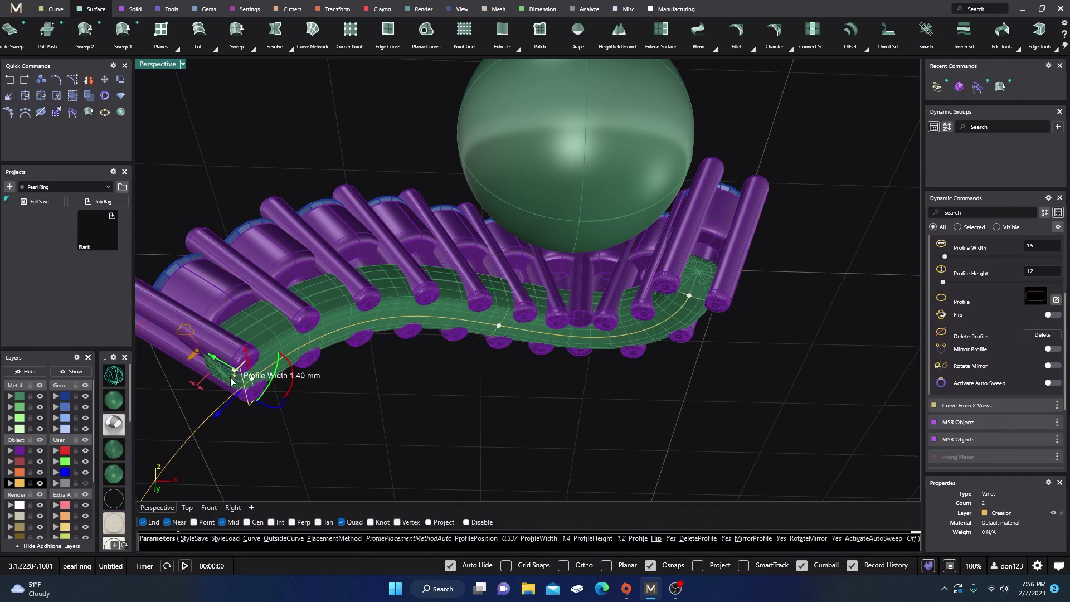
{"action": "left_click_drag", "start_coordinate": [232, 381], "coordinate": [232, 386]}
{"action": "right_click_drag", "start_coordinate": [412, 366], "coordinate": [404, 380]}
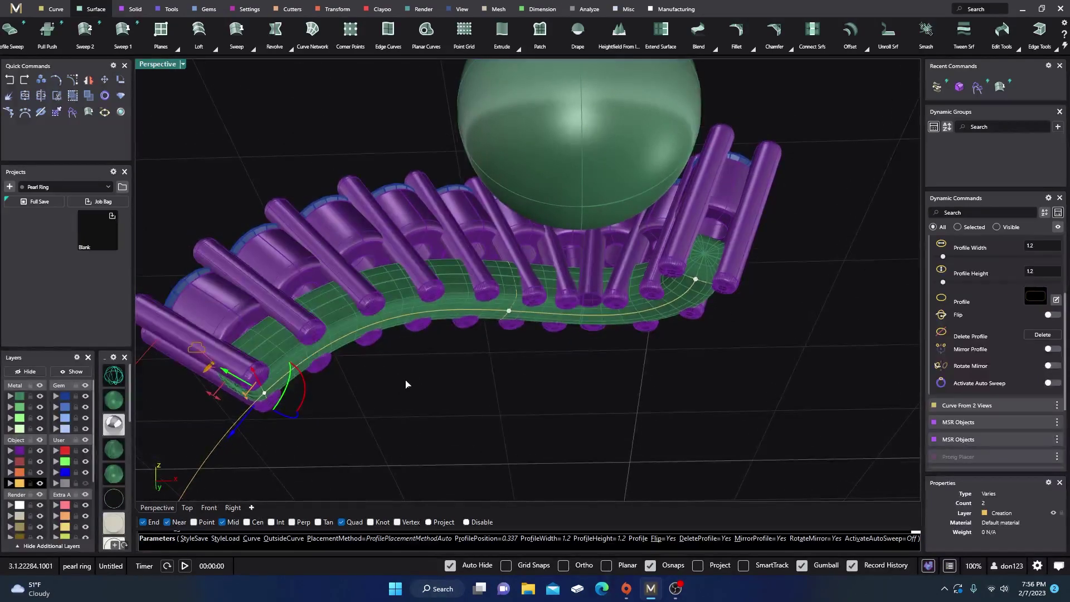
Step: Adjust the middle profile's rotation about the base curve slightly so that the rail lines up with the prong bases
{"action": "scroll", "coordinate": [464, 286], "scroll_direction": "up", "scroll_amount": 2}
{"action": "right_click_drag", "start_coordinate": [516, 359], "coordinate": [463, 301]}
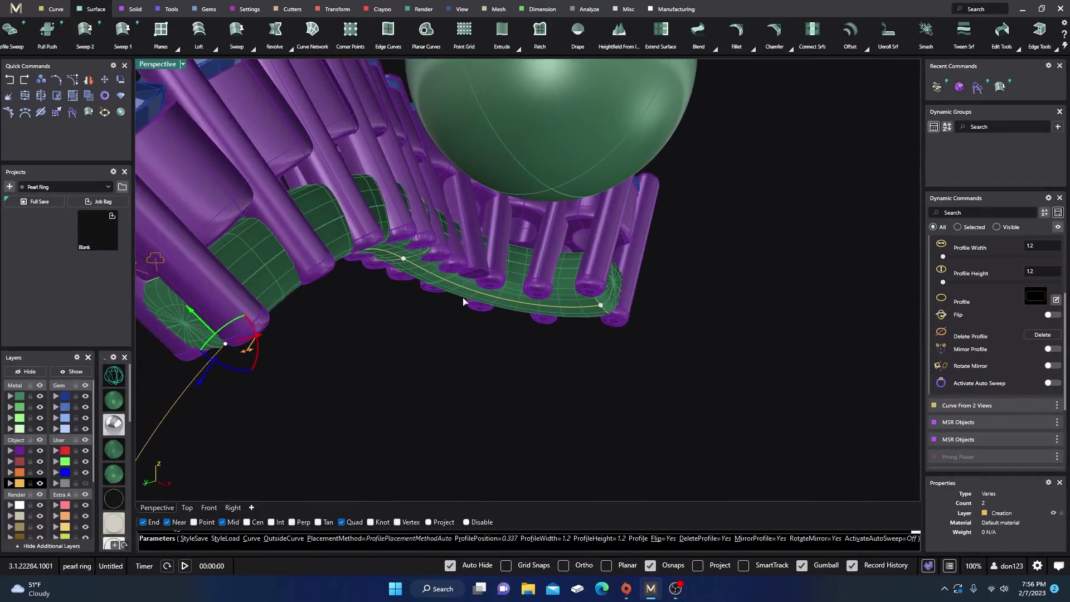
{"action": "left_click", "coordinate": [402, 260]}
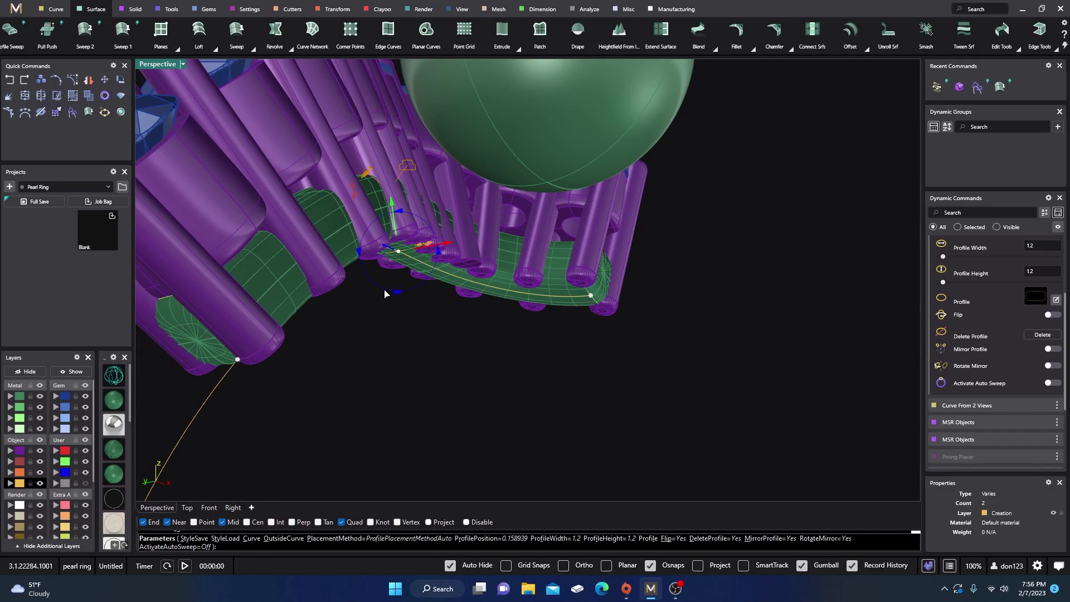
{"action": "left_click_drag", "start_coordinate": [385, 293], "coordinate": [385, 290]}
{"action": "right_click_drag", "start_coordinate": [425, 346], "coordinate": [373, 368]}
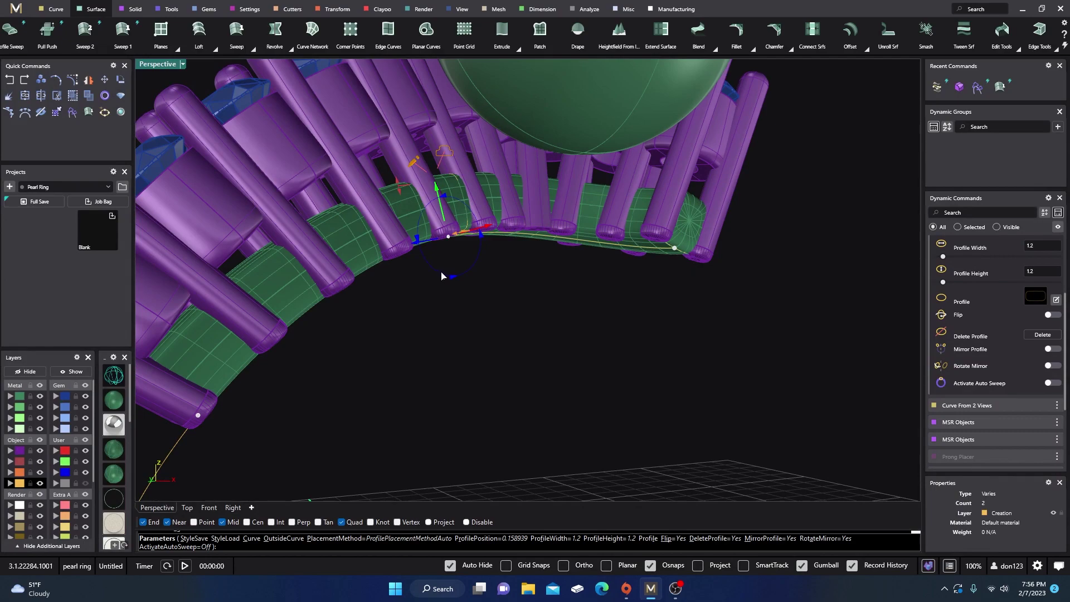
{"action": "left_click_drag", "start_coordinate": [444, 277], "coordinate": [443, 276]}
{"action": "right_click_drag", "start_coordinate": [410, 335], "coordinate": [609, 350]}
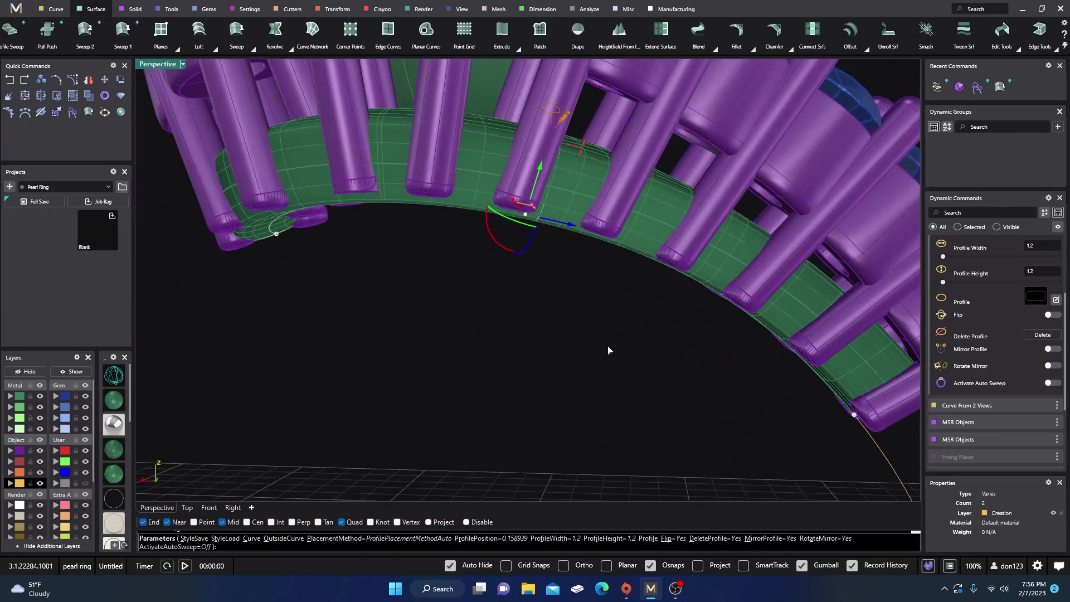
Step: Show all four viewports and move the middle profile slightly up from the base curve toward the prongs
{"action": "double_click", "coordinate": [161, 66]}
{"action": "scroll", "coordinate": [279, 373], "scroll_direction": "down", "scroll_amount": 7}
{"action": "right_click_drag", "start_coordinate": [322, 386], "coordinate": [318, 410]}
{"action": "scroll", "coordinate": [408, 351], "scroll_direction": "up", "scroll_amount": 5}
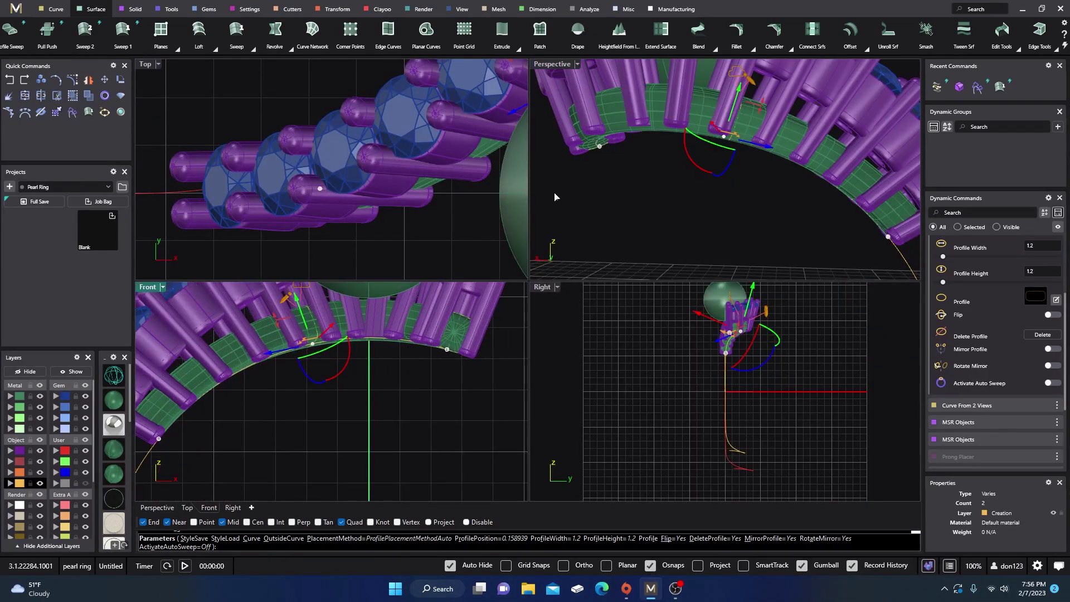
{"action": "mouse_move", "coordinate": [721, 144]}
{"action": "left_click_drag", "start_coordinate": [739, 88], "coordinate": [741, 84]}
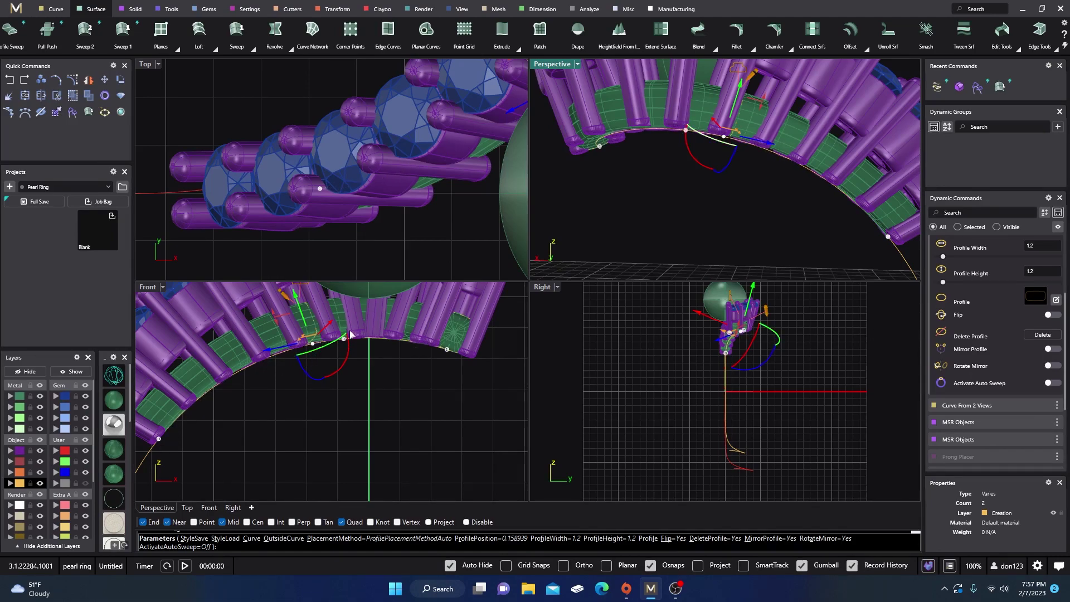
Step: Maximize the perspective view and set the height of the rail profile by the last prong, at position 0.337, to 0.7 mm
{"action": "double_click", "coordinate": [560, 65]}
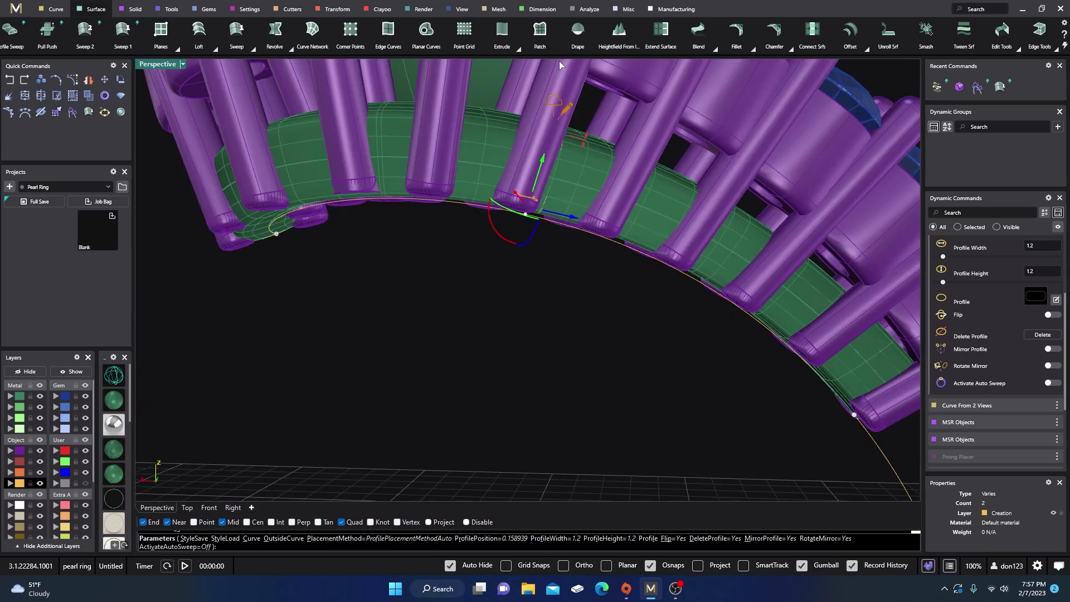
{"action": "right_click_drag", "start_coordinate": [538, 309], "coordinate": [328, 333]}
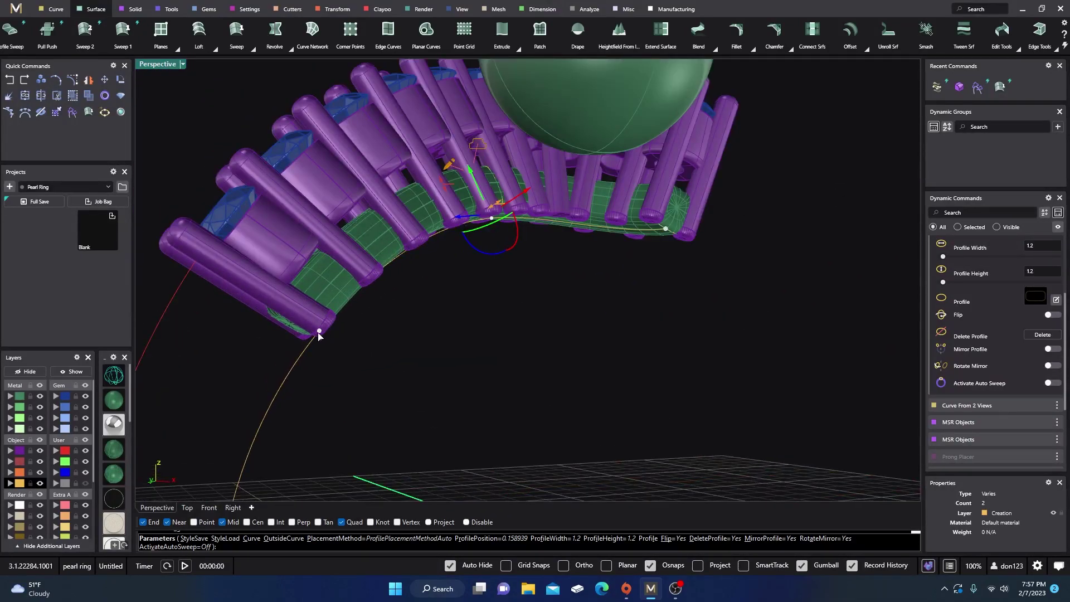
{"action": "left_click", "coordinate": [319, 333]}
{"action": "left_click_drag", "start_coordinate": [252, 324], "coordinate": [270, 336]}
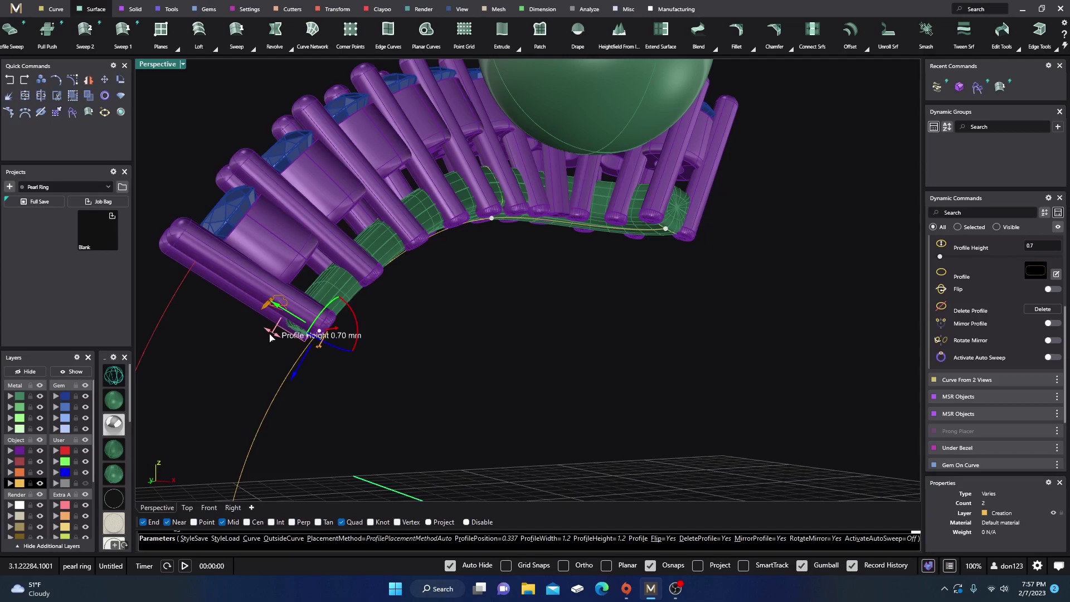
{"action": "left_click_drag", "start_coordinate": [270, 337], "coordinate": [274, 335]}
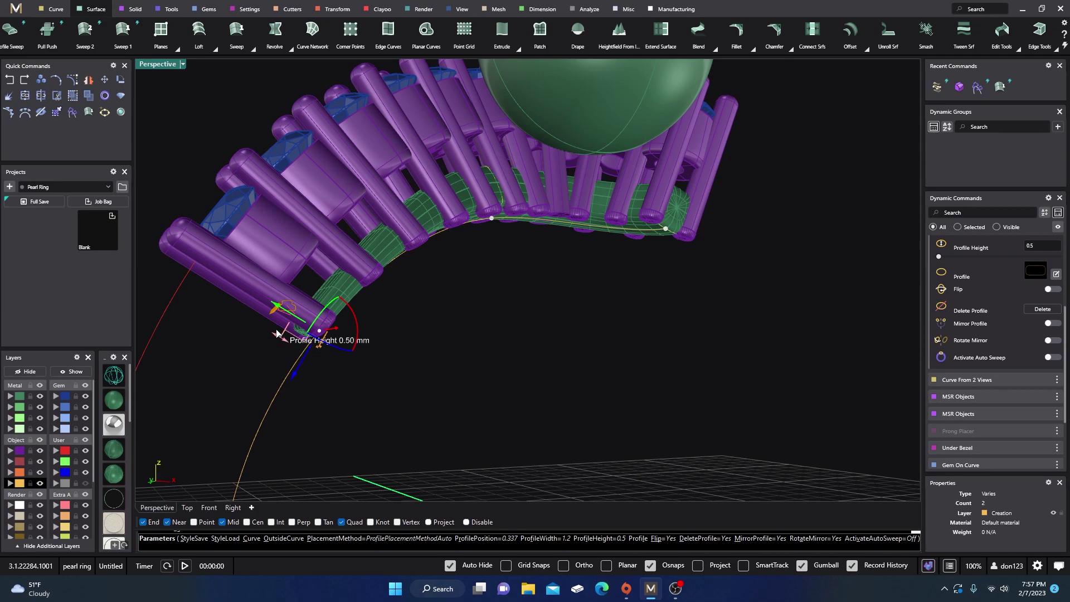
{"action": "left_click_drag", "start_coordinate": [280, 339], "coordinate": [274, 331]}
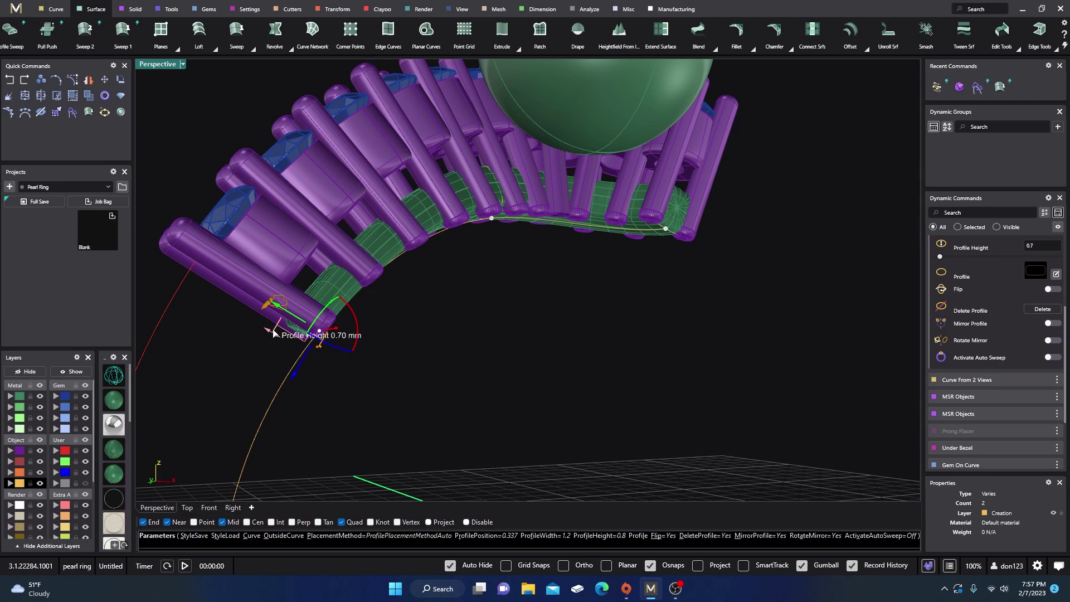
Step: Set the heights of the middle profile and the end profile at position 0 to 0.7 mm
{"action": "left_click", "coordinate": [491, 221]}
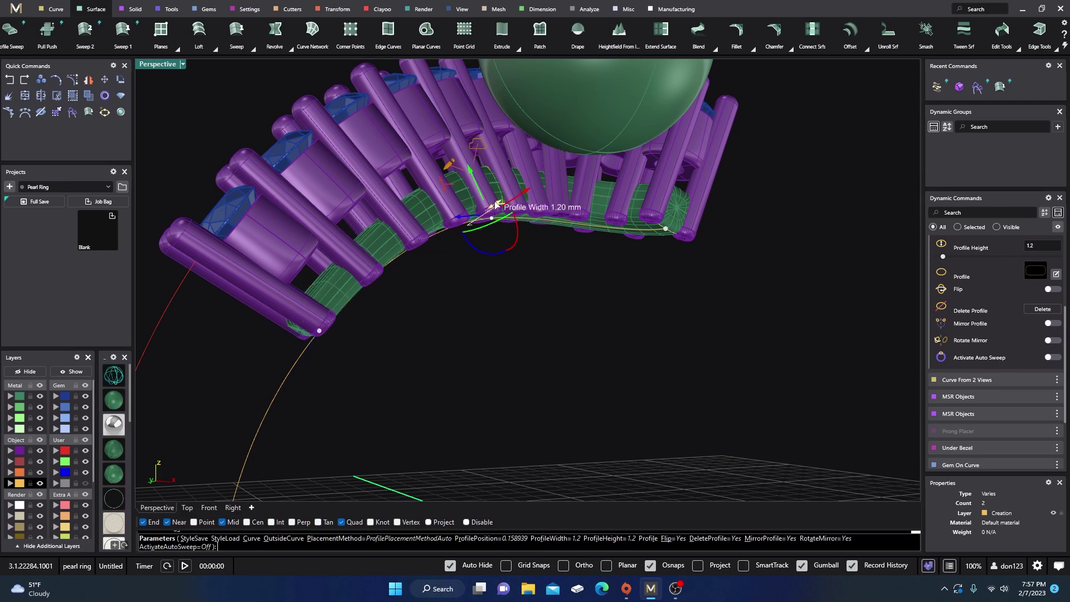
{"action": "left_click_drag", "start_coordinate": [445, 187], "coordinate": [455, 205]}
{"action": "left_click", "coordinate": [667, 231]}
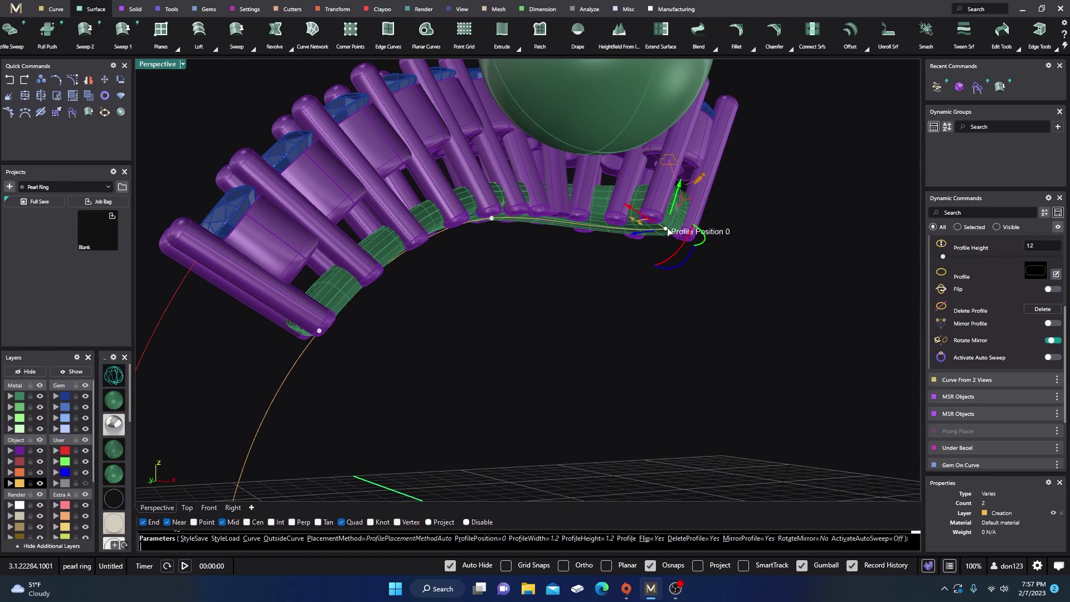
{"action": "left_click_drag", "start_coordinate": [684, 203], "coordinate": [677, 223]}
Step: Slide the middle profile along the base curve to position 0.115, nudge its offset from the curve slightly, and finish the Profile Placer edit
{"action": "right_click_drag", "start_coordinate": [597, 361], "coordinate": [545, 340]}
{"action": "scroll", "coordinate": [536, 337], "scroll_direction": "up", "scroll_amount": 5}
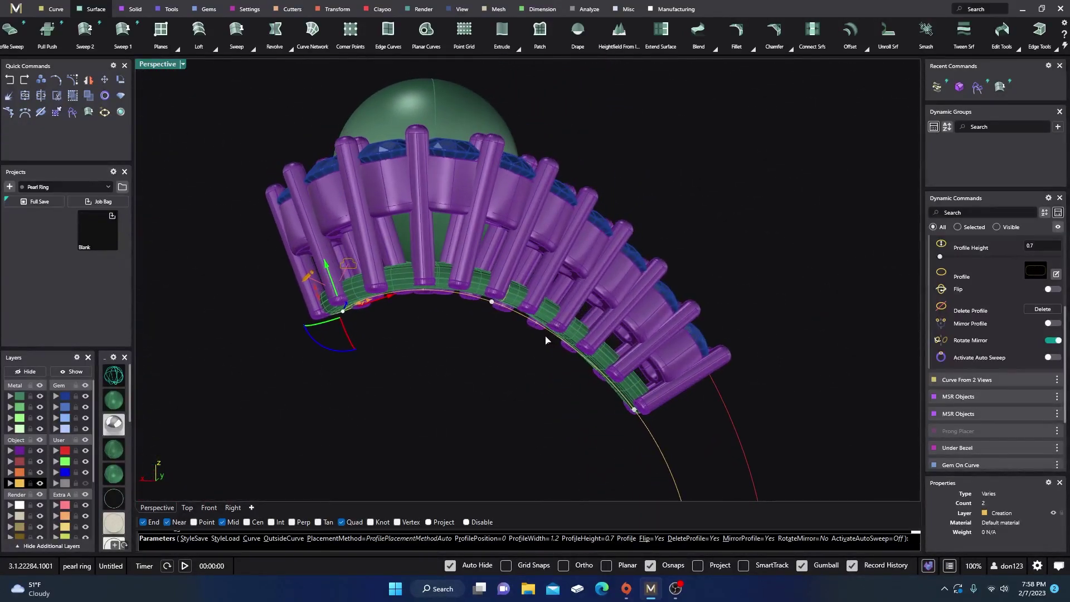
{"action": "scroll", "coordinate": [490, 313], "scroll_direction": "up", "scroll_amount": 5}
{"action": "right_click_drag", "start_coordinate": [483, 324], "coordinate": [468, 321]}
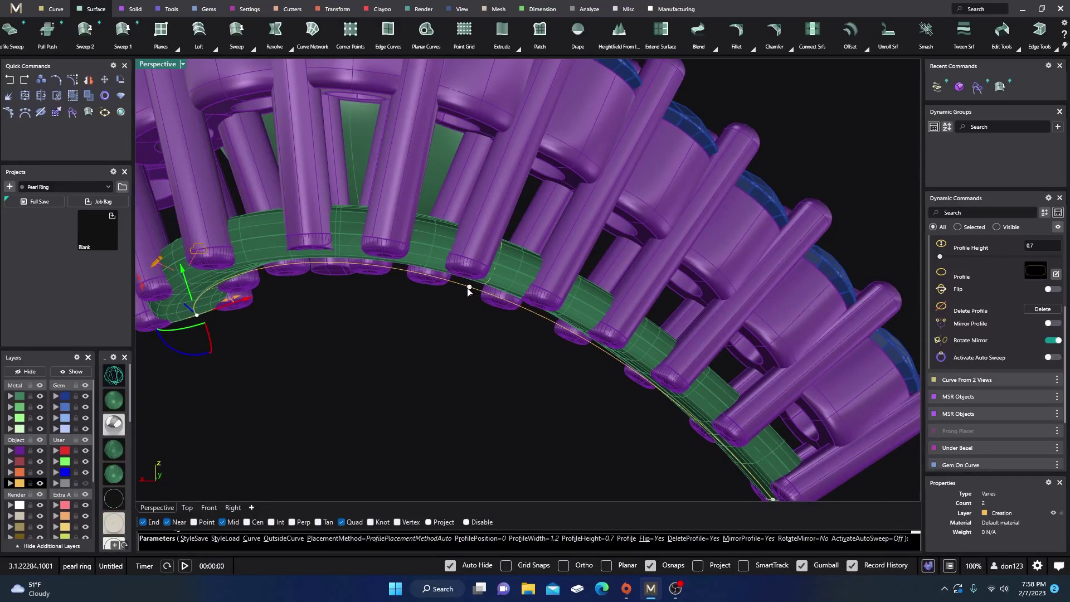
{"action": "left_click", "coordinate": [470, 287]}
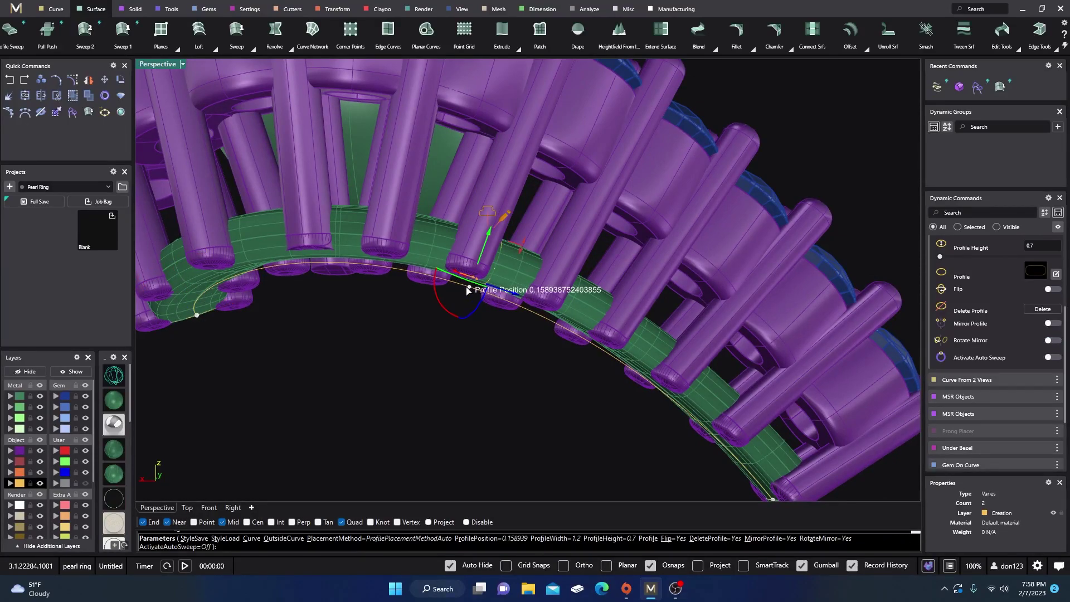
{"action": "left_click_drag", "start_coordinate": [470, 288], "coordinate": [365, 263]}
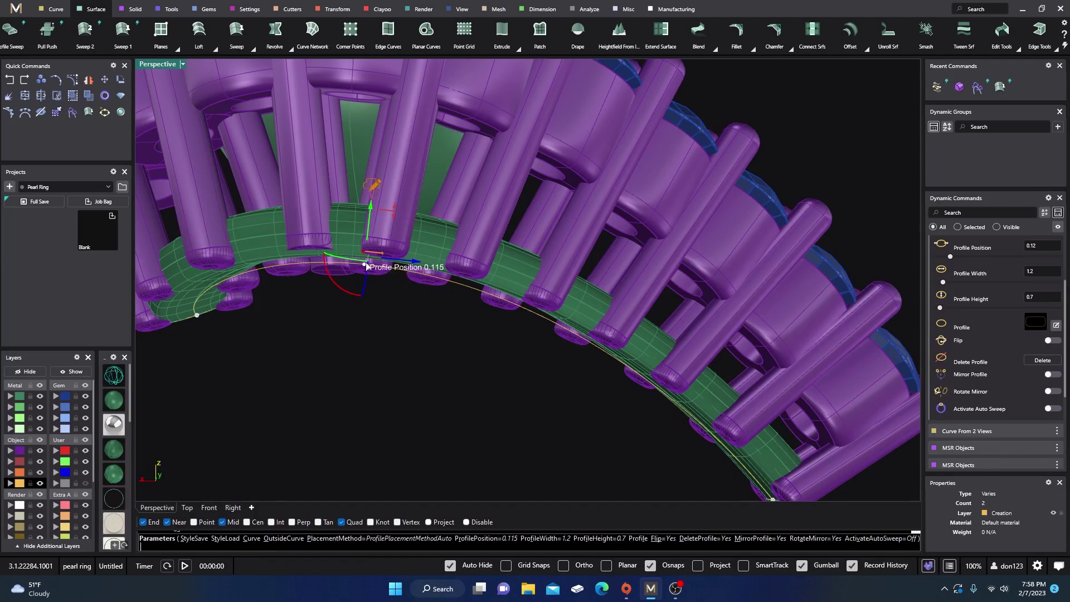
{"action": "left_click_drag", "start_coordinate": [371, 208], "coordinate": [370, 216]}
{"action": "scroll", "coordinate": [495, 346], "scroll_direction": "down", "scroll_amount": 5}
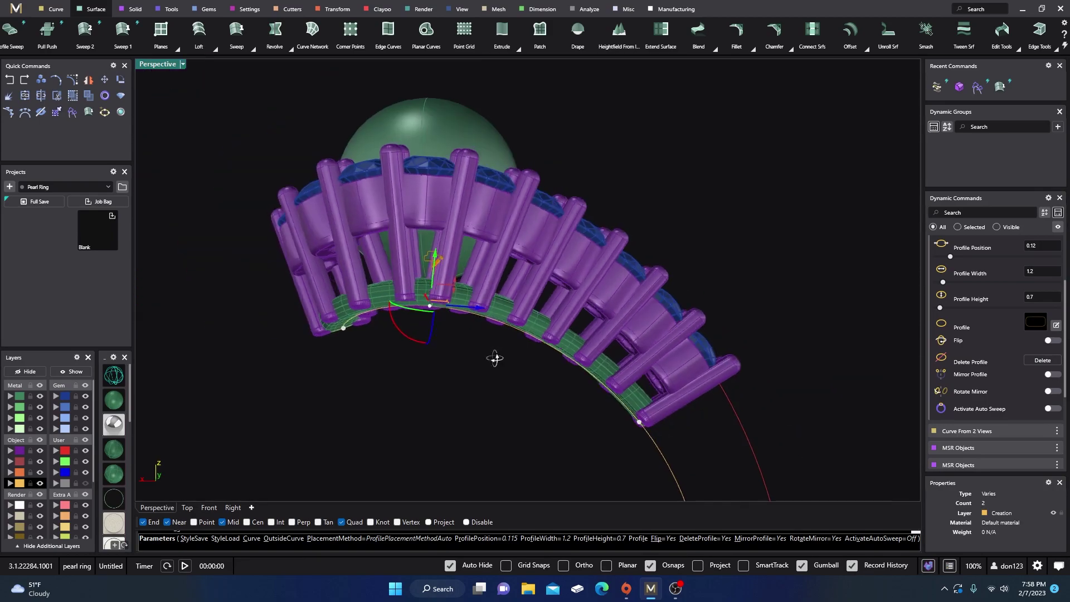
{"action": "right_click_drag", "start_coordinate": [495, 358], "coordinate": [529, 438]}
{"action": "right_click", "coordinate": [401, 369]}
Step: Inspect the pearl and prong setting in the polished metal display mode, and restore the layer-coloured shaded display
{"action": "scroll", "coordinate": [456, 336], "scroll_direction": "down", "scroll_amount": 9}
{"action": "right_click_drag", "start_coordinate": [454, 333], "coordinate": [492, 356]}
{"action": "scroll", "coordinate": [474, 376], "scroll_direction": "up", "scroll_amount": 10}
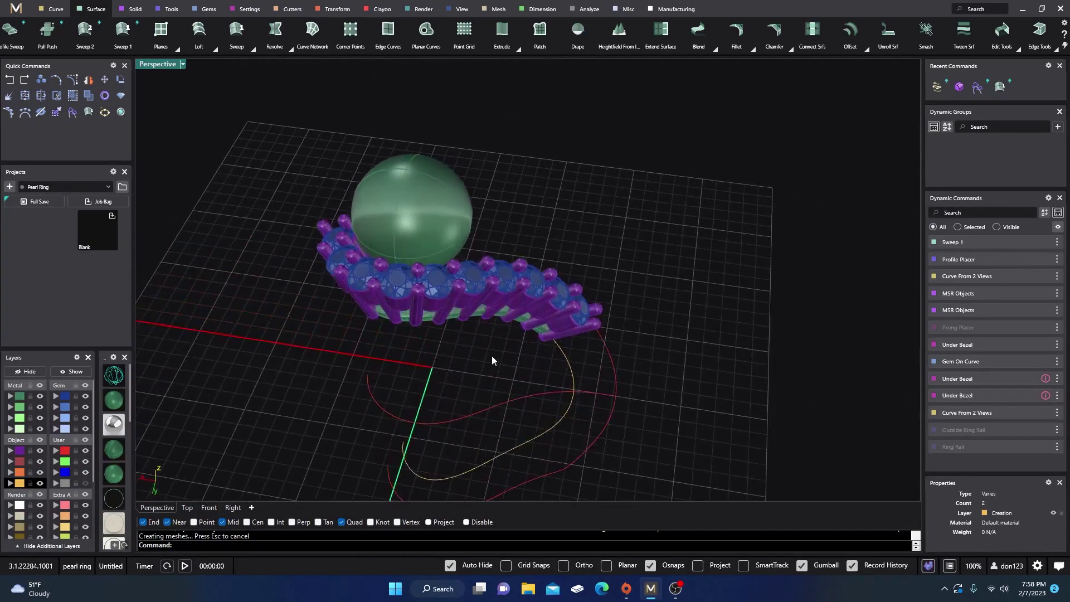
{"action": "left_click", "coordinate": [115, 428]}
{"action": "right_click_drag", "start_coordinate": [429, 372], "coordinate": [464, 313]}
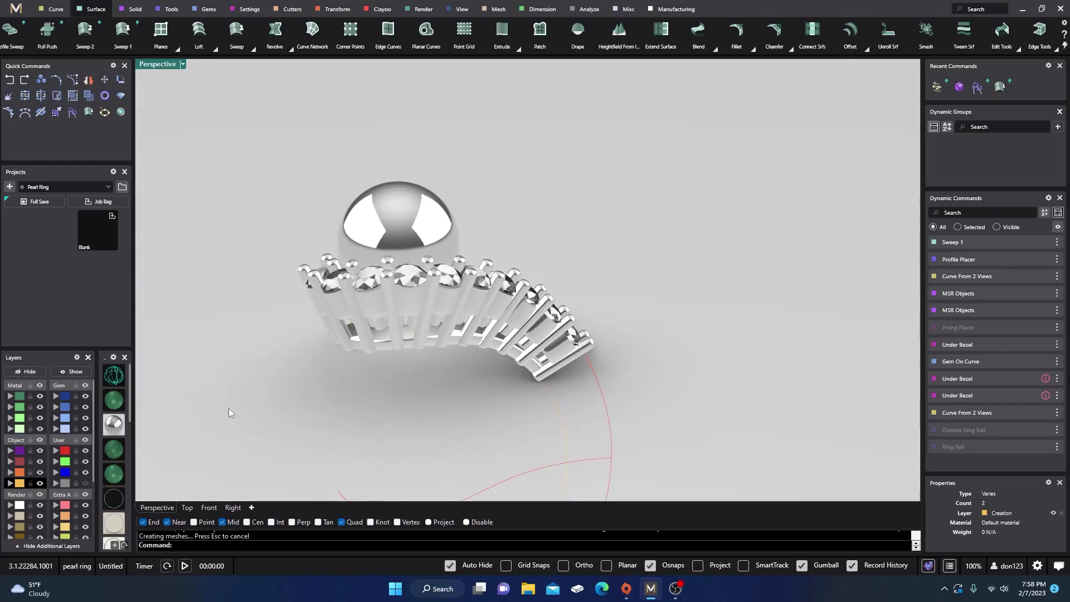
{"action": "left_click", "coordinate": [112, 400]}
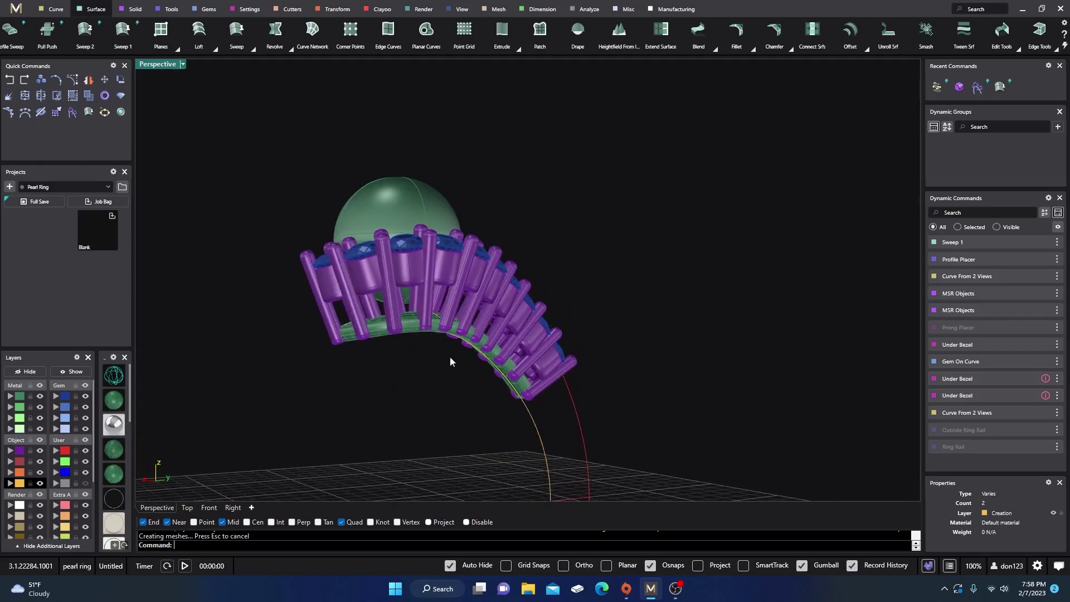
Step: Reopen the Under Bezel beneath the diamonds for editing and reduce its height to 0.9 mm
{"action": "left_click", "coordinate": [414, 278]}
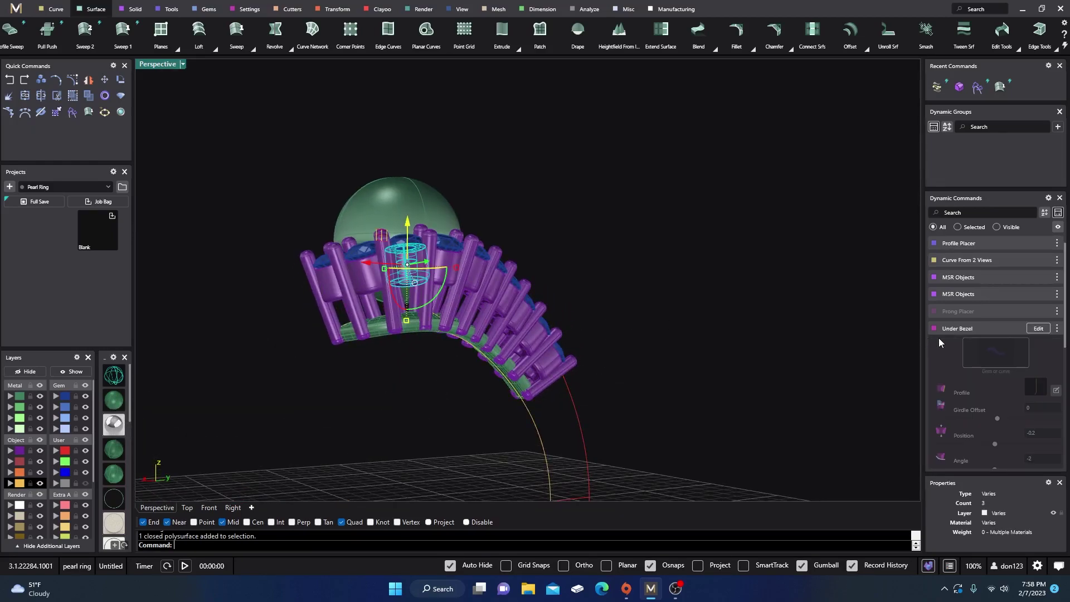
{"action": "left_click", "coordinate": [1039, 329]}
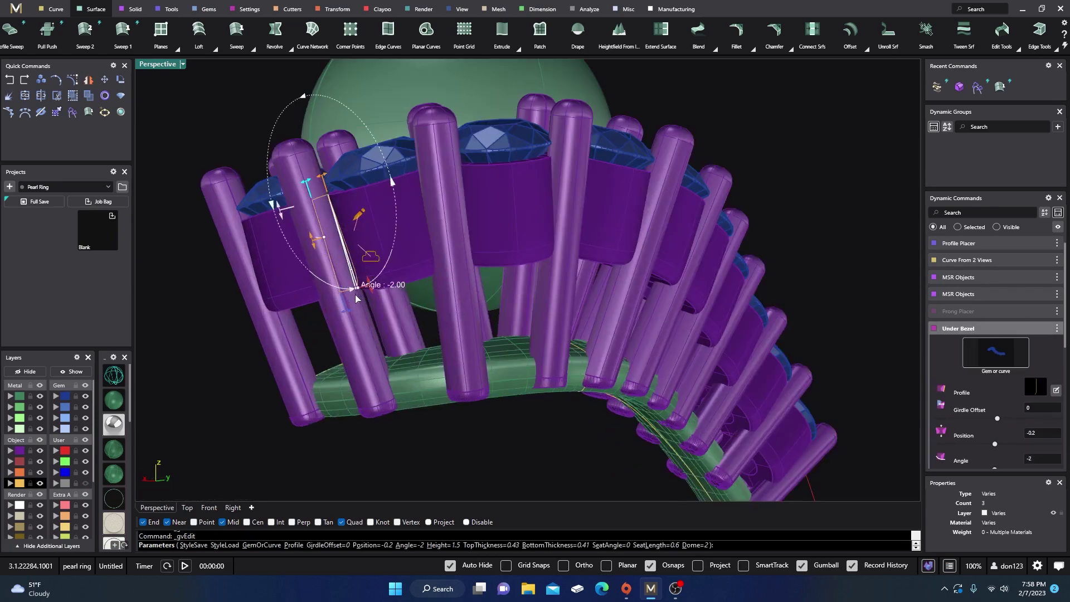
{"action": "left_click_drag", "start_coordinate": [365, 283], "coordinate": [361, 254]}
{"action": "scroll", "coordinate": [471, 363], "scroll_direction": "down", "scroll_amount": 5}
{"action": "right_click_drag", "start_coordinate": [369, 369], "coordinate": [368, 374]}
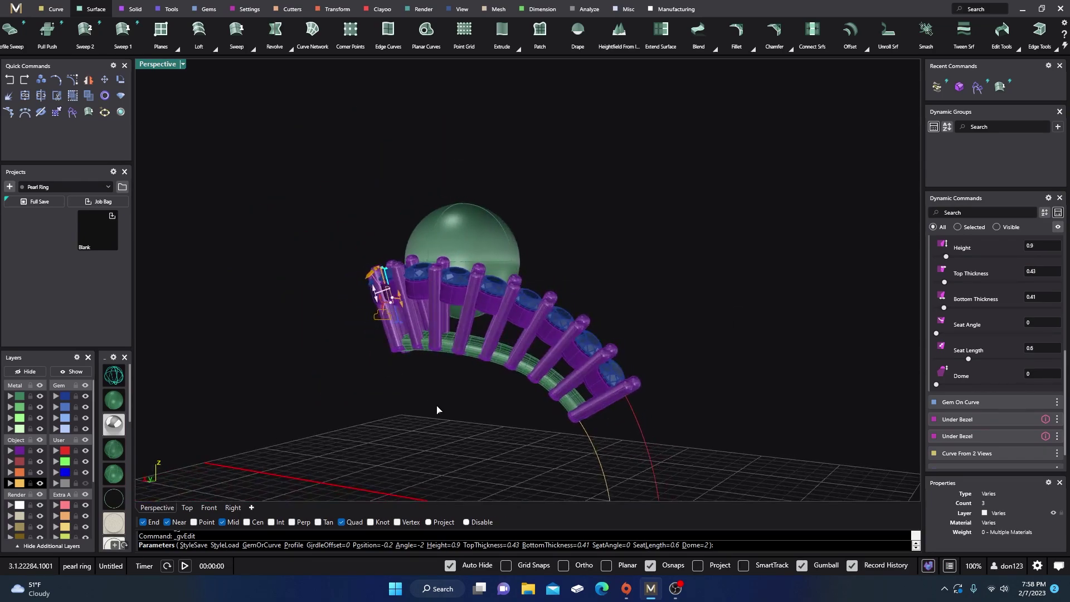
{"action": "right_click_drag", "start_coordinate": [438, 417], "coordinate": [537, 390]}
{"action": "key", "text": "Return"}
Step: Show the hidden Outside Ring Rail and Ring Rail curves in the model
{"action": "scroll", "coordinate": [436, 385], "scroll_direction": "down", "scroll_amount": 6}
{"action": "scroll", "coordinate": [449, 372], "scroll_direction": "down", "scroll_amount": 6}
{"action": "mouse_move", "coordinate": [1039, 432]}
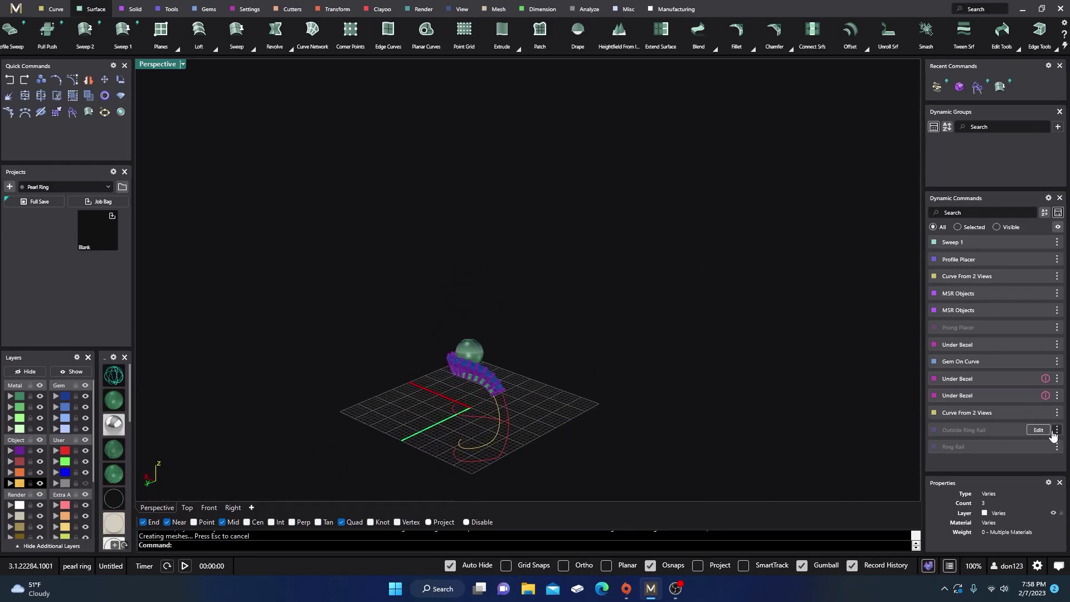
{"action": "left_click", "coordinate": [1057, 430]}
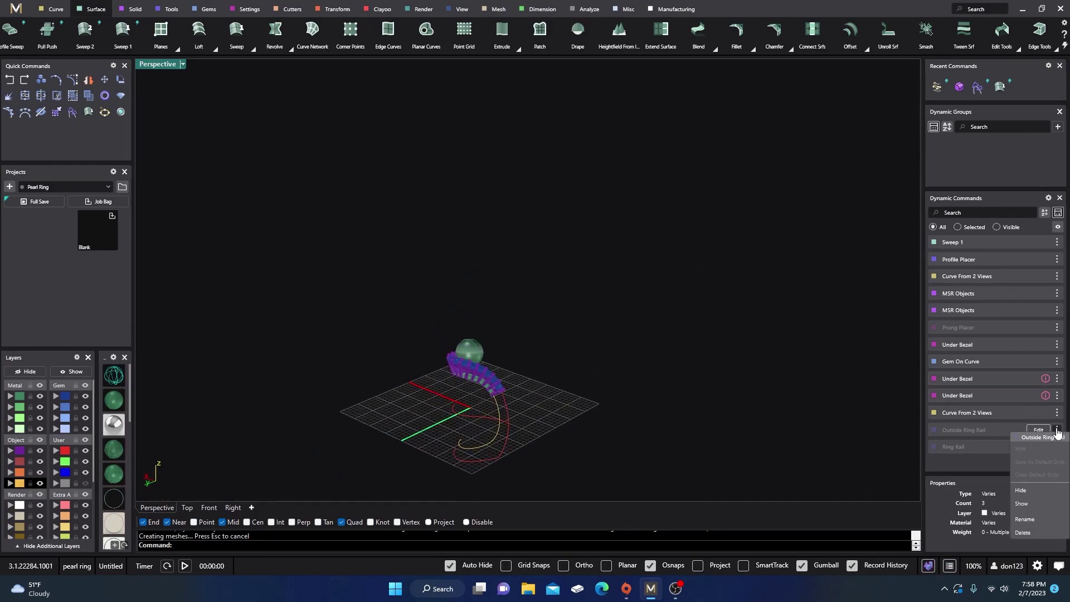
{"action": "left_click", "coordinate": [1024, 504]}
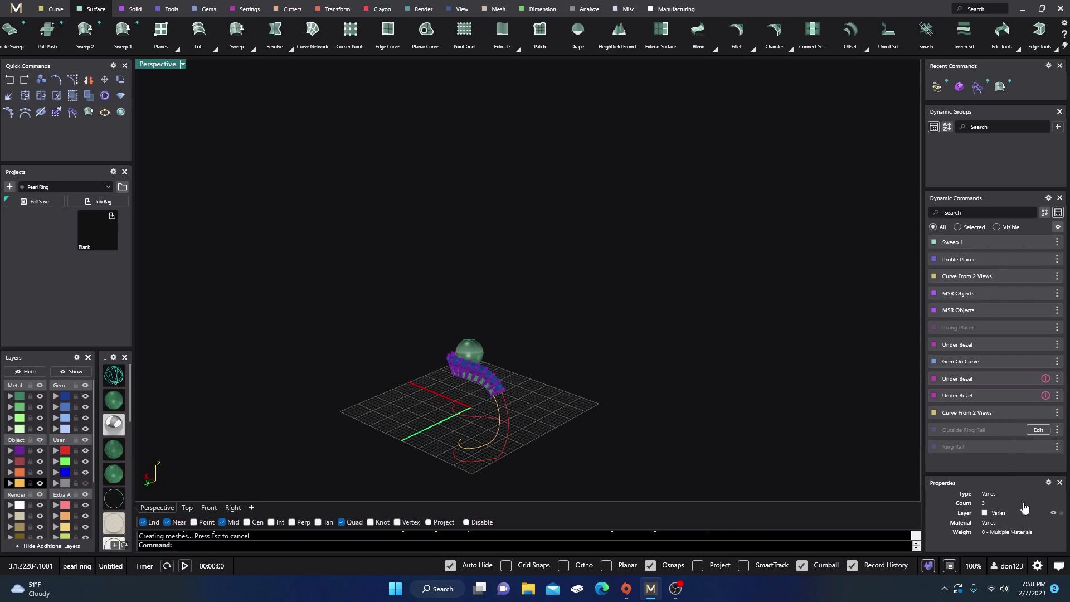
{"action": "left_click", "coordinate": [1057, 447]}
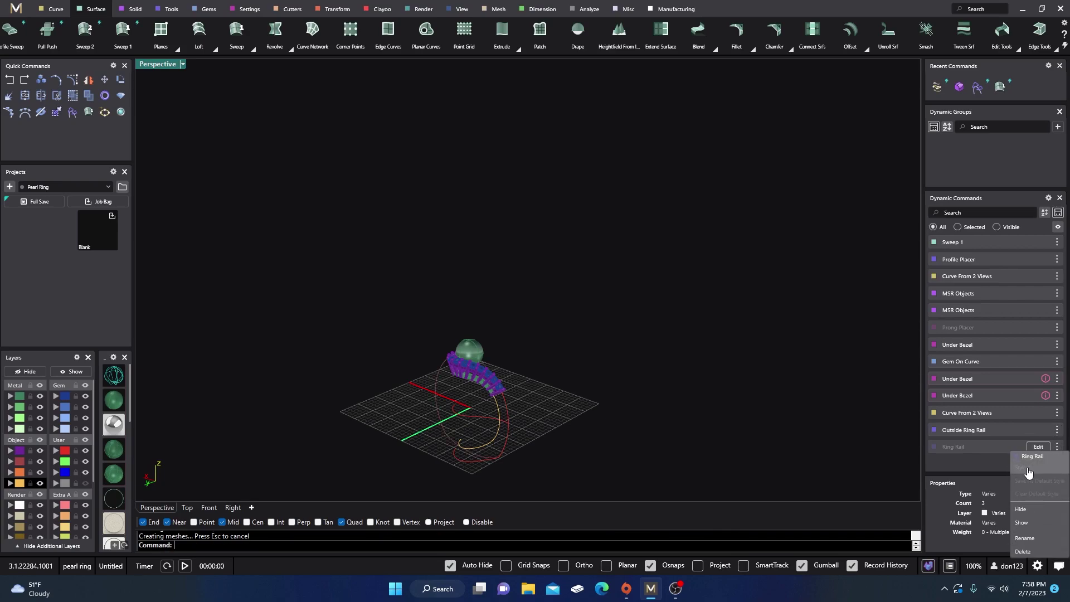
{"action": "left_click", "coordinate": [1021, 522]}
Step: Select the bypass curves and profiles on the Creation and red user layers and move them to the hidden User 04 layer
{"action": "right_click_drag", "start_coordinate": [601, 426], "coordinate": [614, 438]}
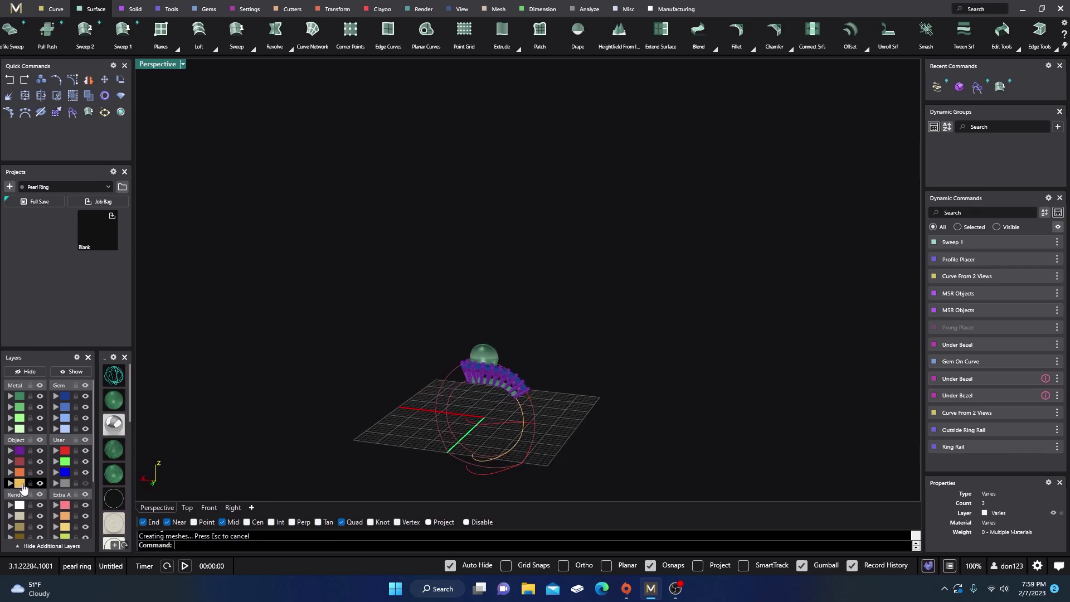
{"action": "left_click", "coordinate": [19, 483]}
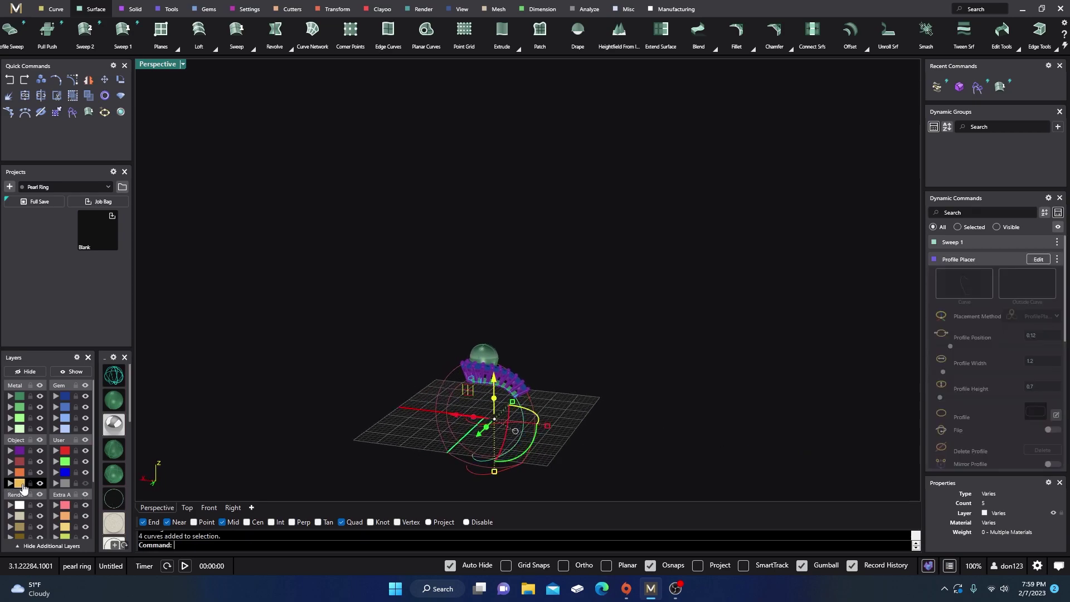
{"action": "left_click", "coordinate": [65, 450]}
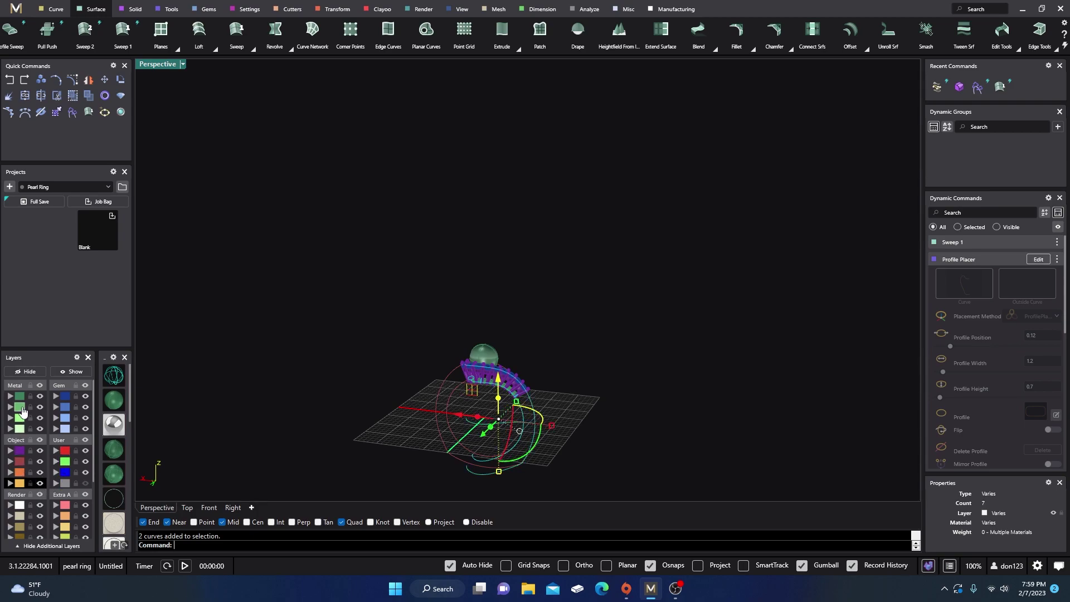
{"action": "left_click", "coordinate": [54, 484]}
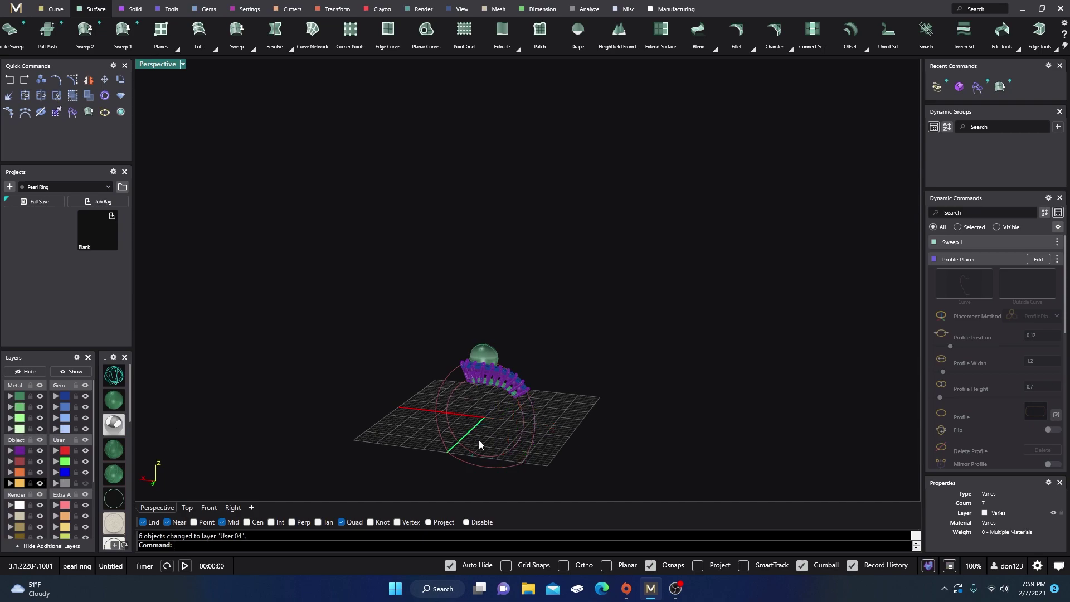
Step: Start a new Profile Placer on the inner ring rail and slide its profile to position 0.857 beside the last prong
{"action": "right_click_drag", "start_coordinate": [479, 440], "coordinate": [470, 406]}
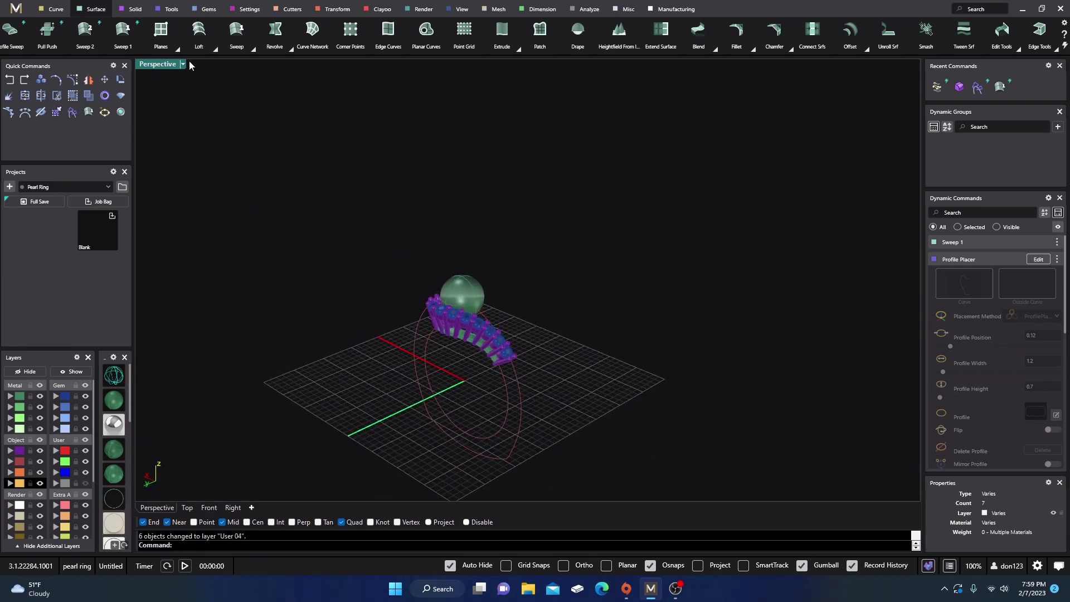
{"action": "left_click", "coordinate": [170, 9]}
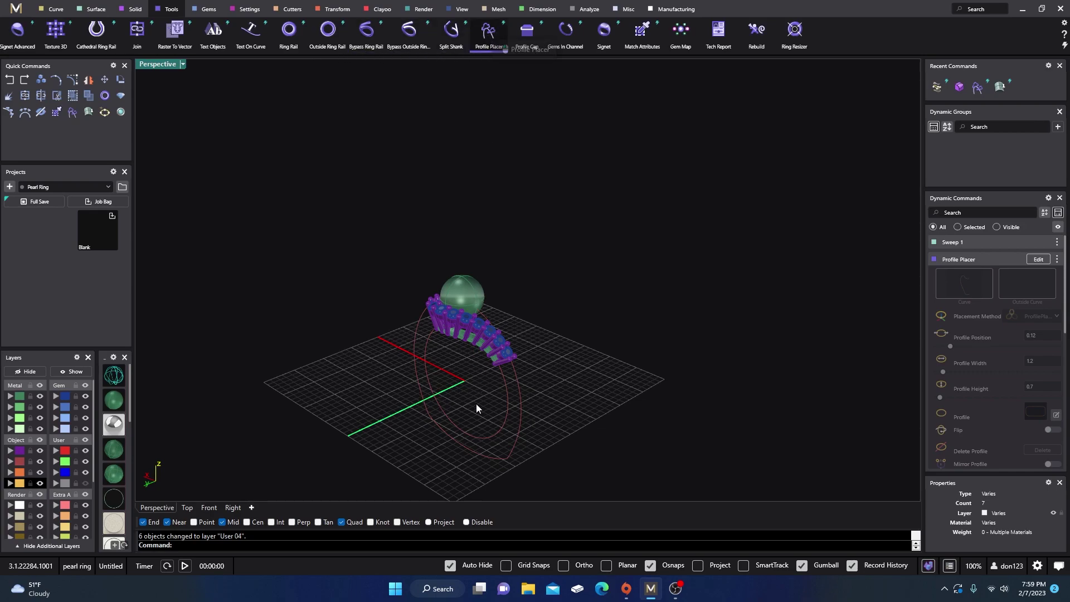
{"action": "scroll", "coordinate": [490, 402], "scroll_direction": "up", "scroll_amount": 2}
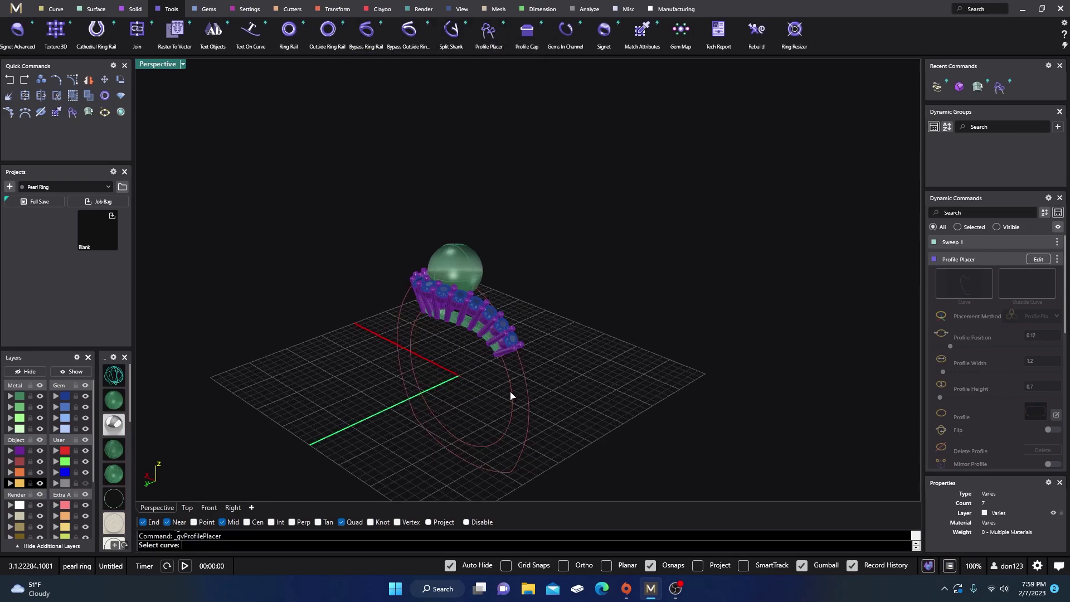
{"action": "left_click", "coordinate": [511, 393]}
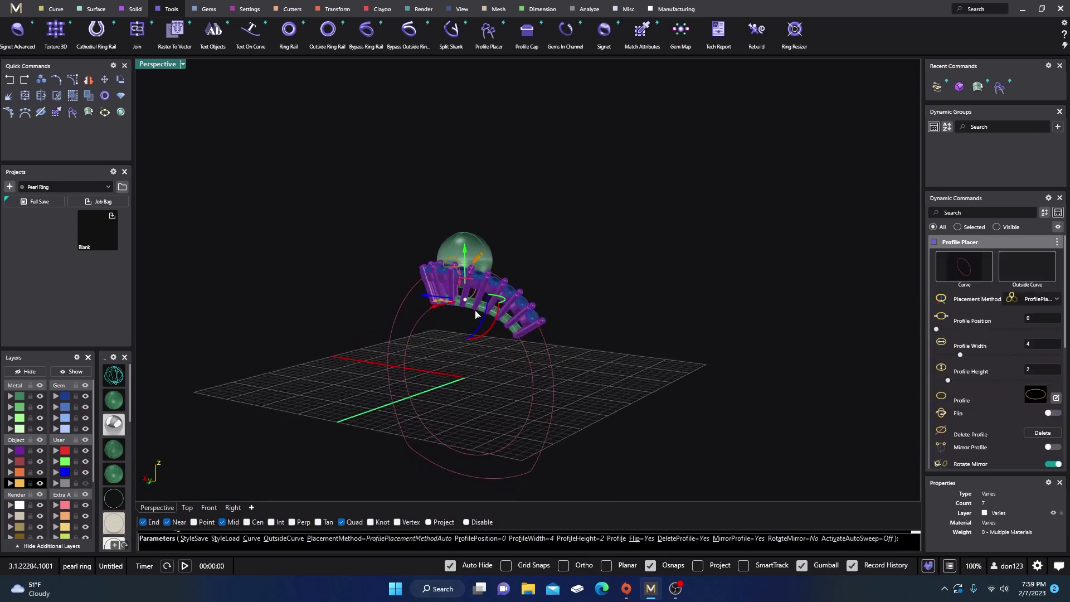
{"action": "left_click_drag", "start_coordinate": [463, 303], "coordinate": [517, 334]}
Step: Show all four viewports in the layer-coloured shaded display and rotate the new profile slightly in the front view to follow the last prong
{"action": "double_click", "coordinate": [156, 64]}
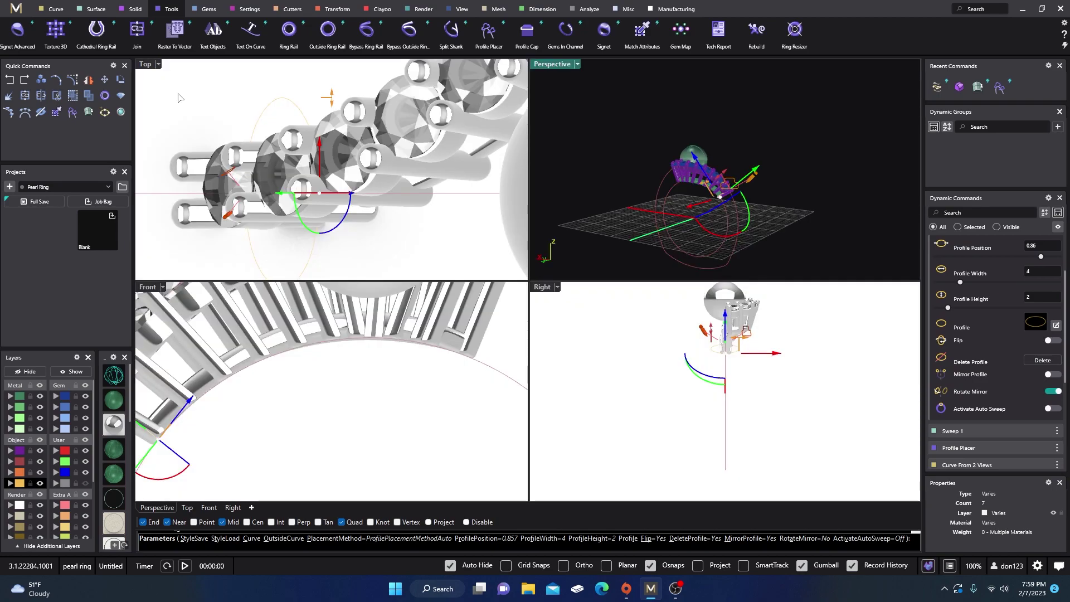
{"action": "left_click", "coordinate": [114, 397]}
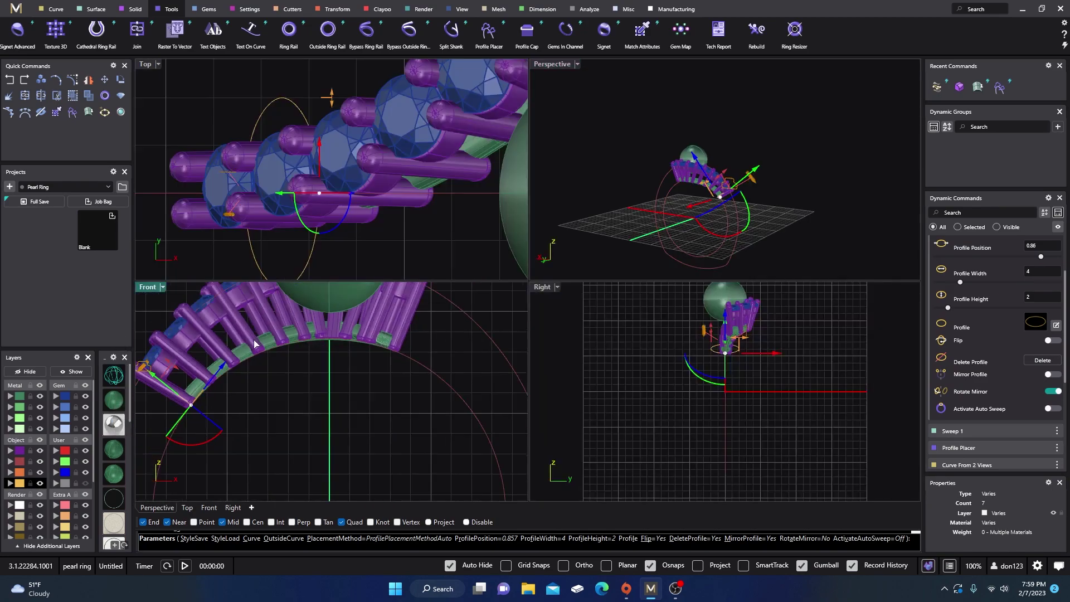
{"action": "scroll", "coordinate": [202, 406], "scroll_direction": "down", "scroll_amount": 3}
{"action": "scroll", "coordinate": [268, 385], "scroll_direction": "up", "scroll_amount": 4}
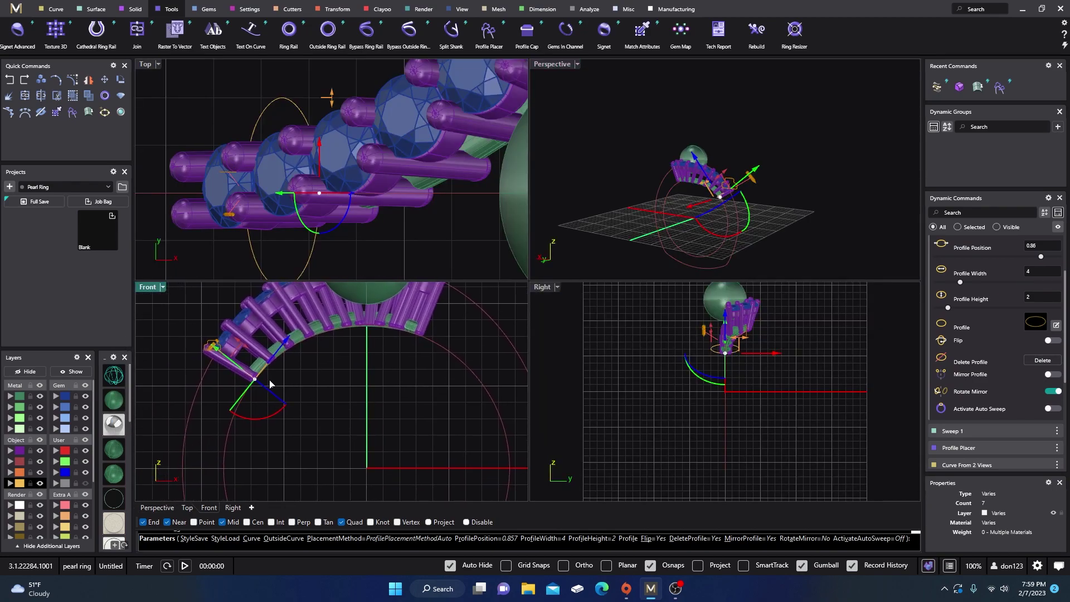
{"action": "left_click_drag", "start_coordinate": [244, 419], "coordinate": [249, 422]}
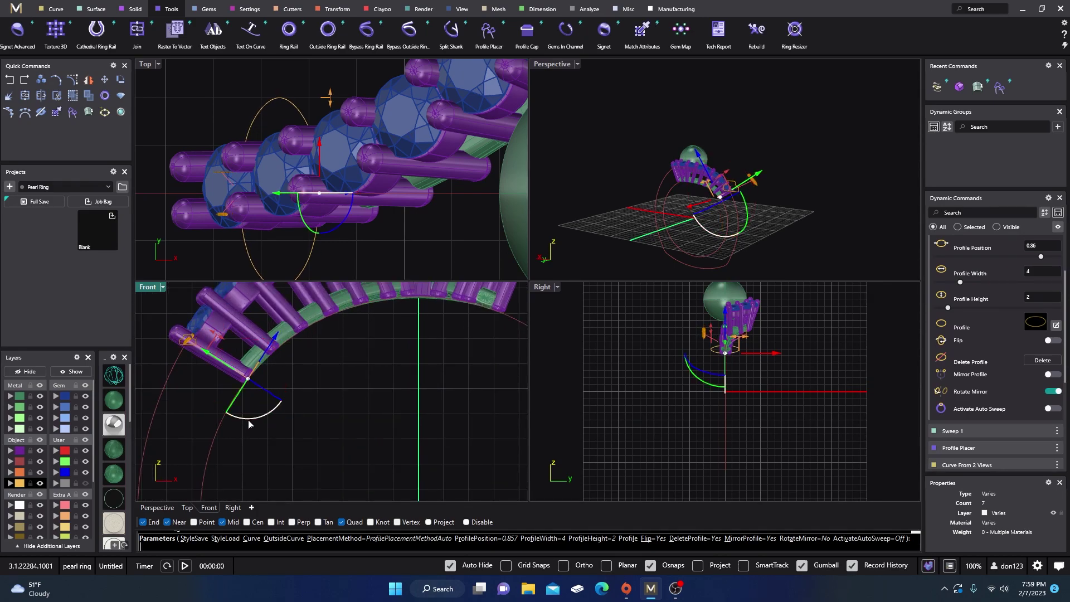
Step: Open the Shank profile library for the new profile and browse it for a replacement shape
{"action": "mouse_move", "coordinate": [247, 381]}
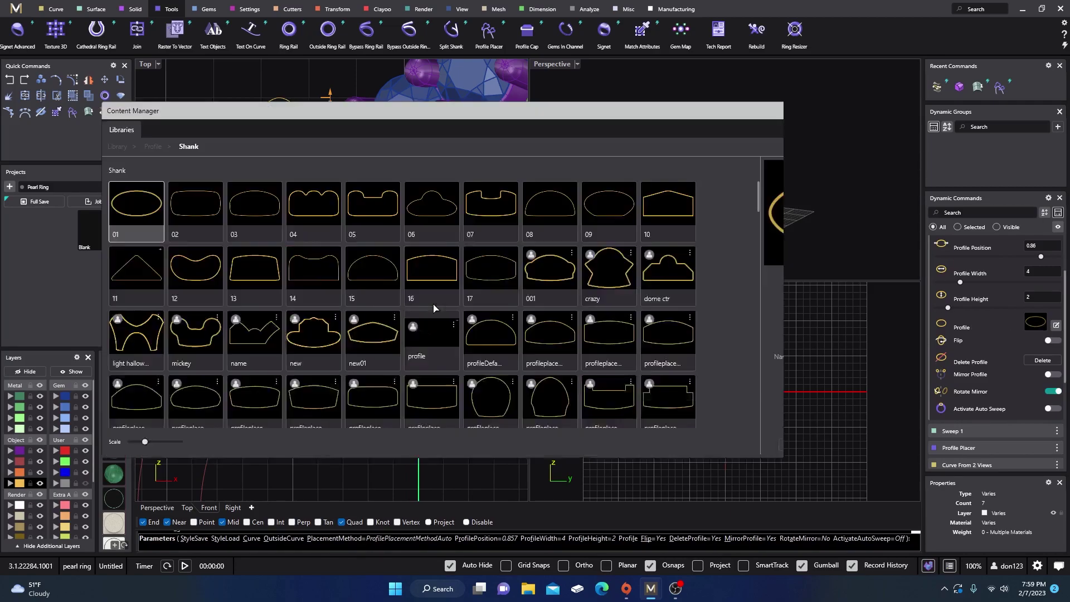
{"action": "scroll", "coordinate": [304, 304], "scroll_direction": "down", "scroll_amount": 1}
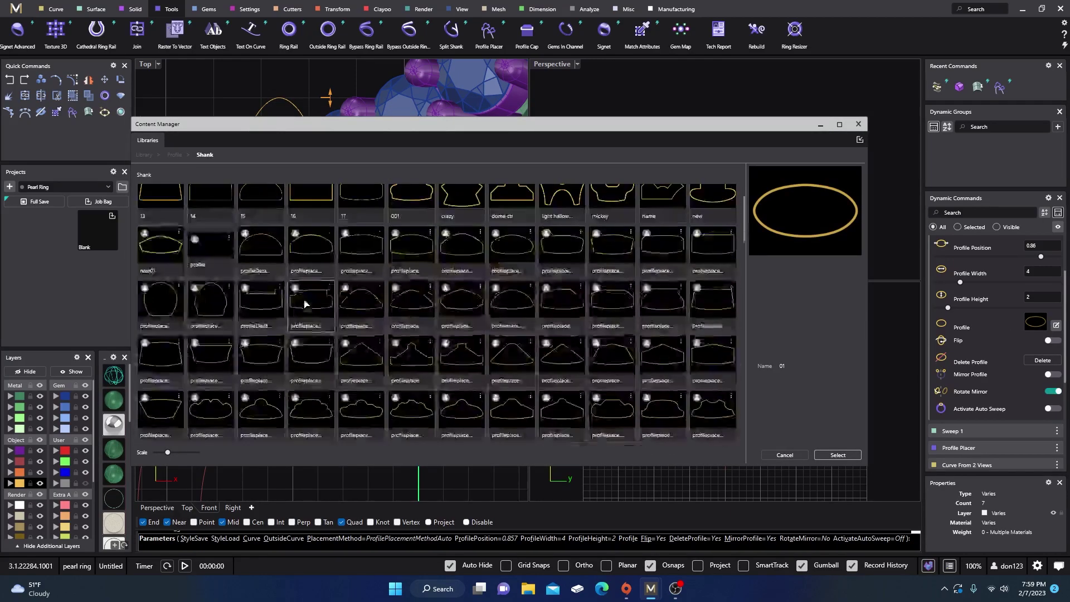
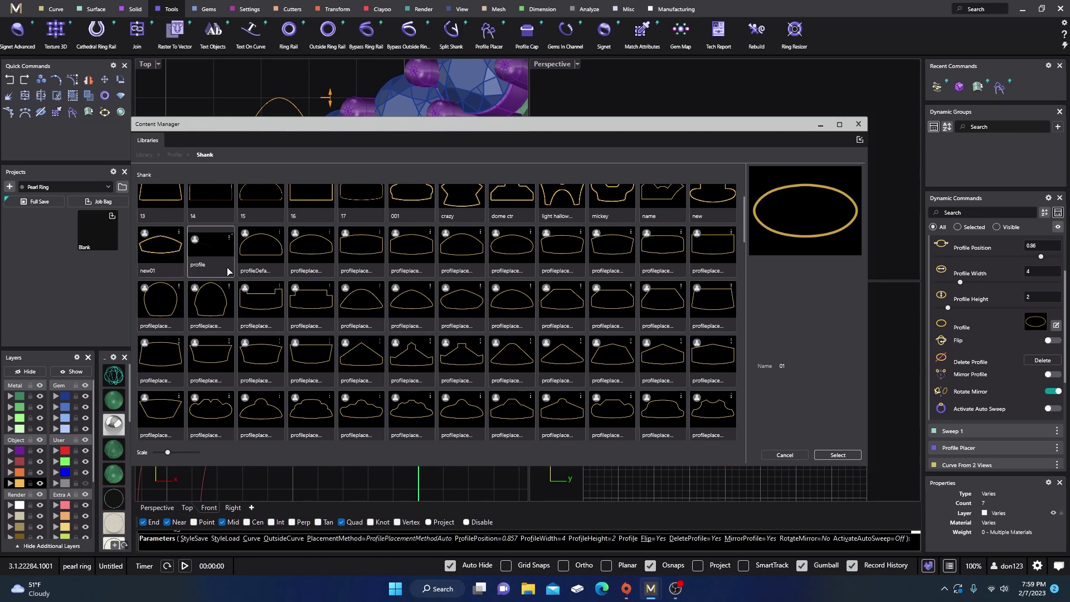
Step: Replace the shape of the profile beside the last prong with new01 from the Shank library
{"action": "left_click", "coordinate": [154, 248]}
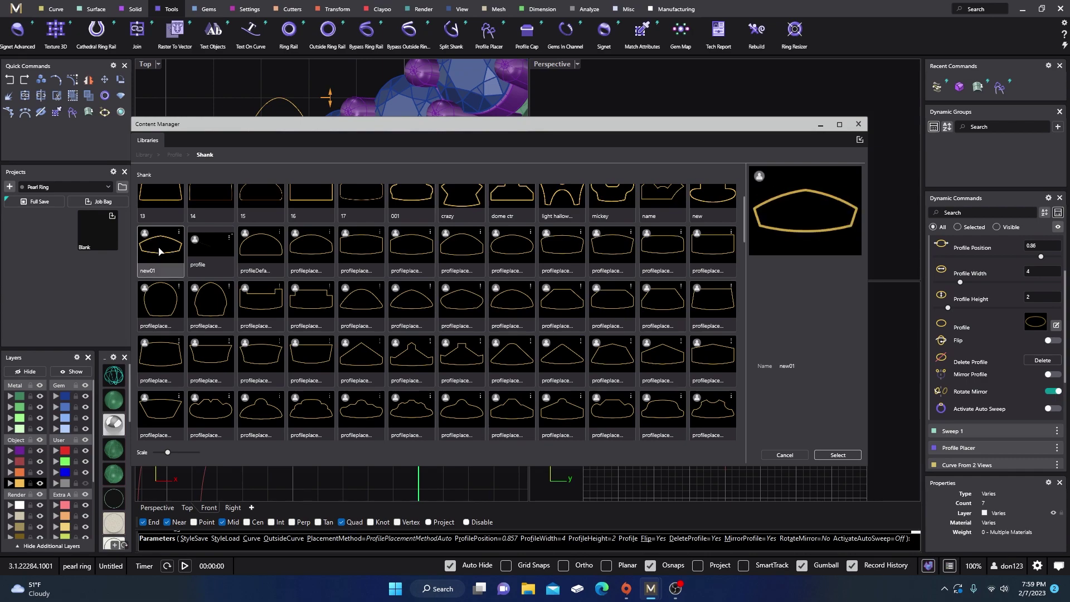
{"action": "left_click", "coordinate": [836, 454]}
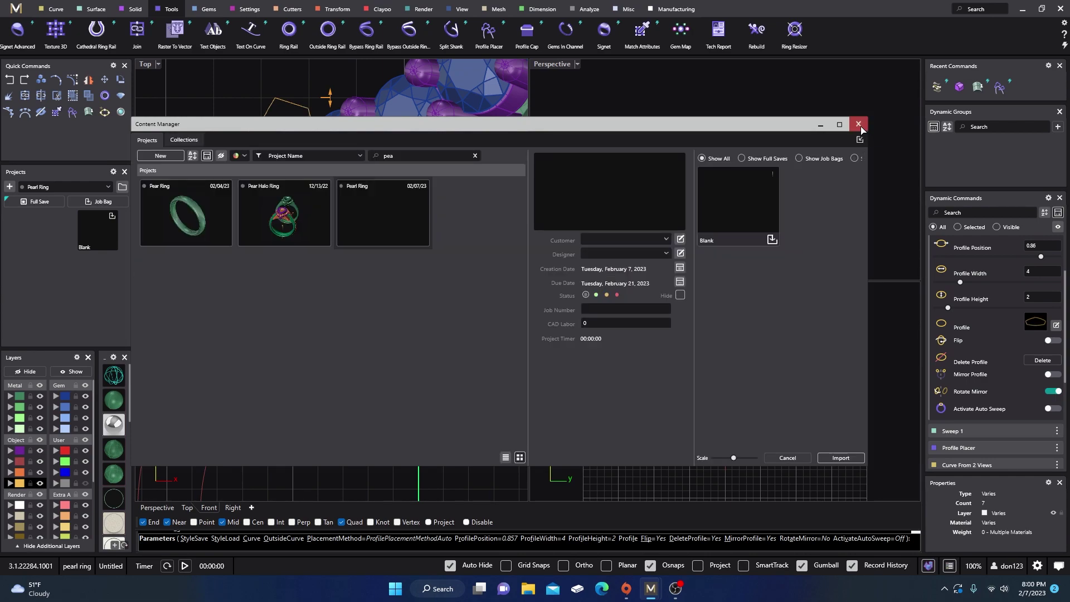
{"action": "left_click", "coordinate": [858, 125]}
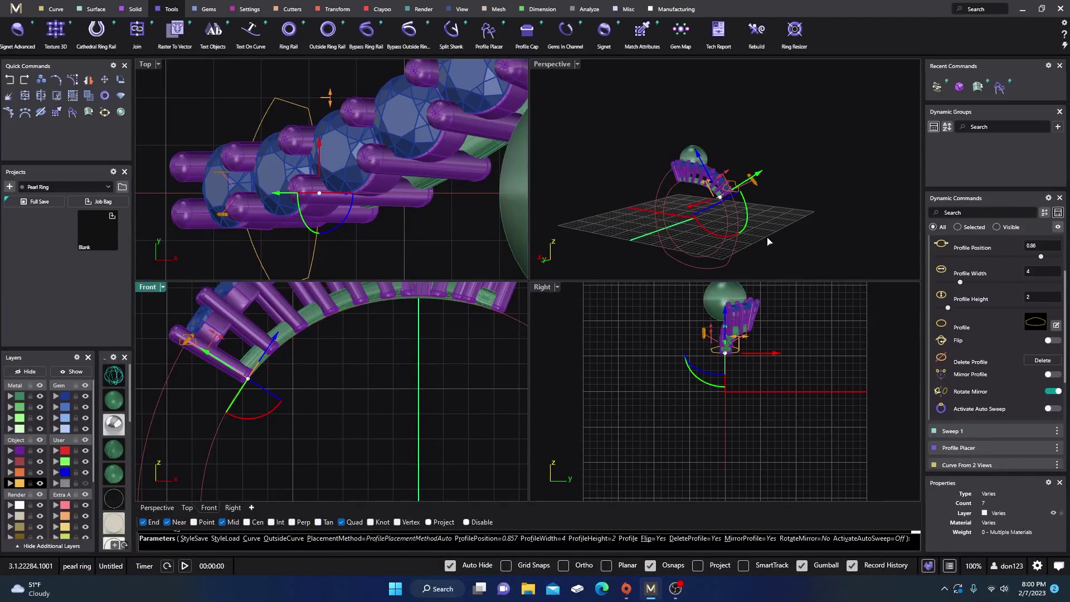
Step: Narrow the profile beside the last prong to a width of 1.3 mm
{"action": "right_click_drag", "start_coordinate": [768, 241], "coordinate": [690, 151]}
{"action": "scroll", "coordinate": [706, 177], "scroll_direction": "up", "scroll_amount": 10}
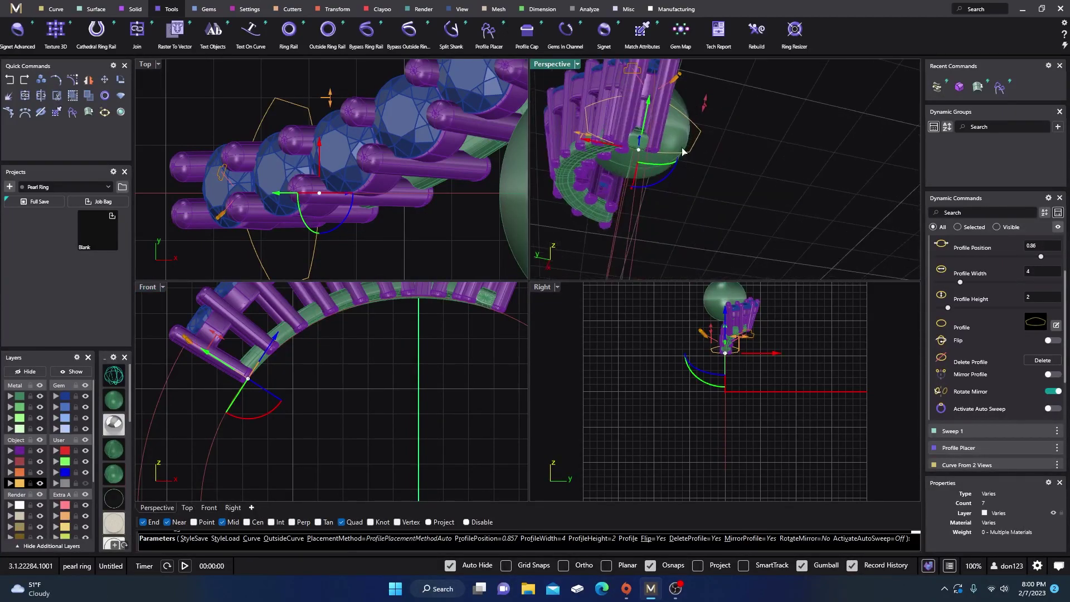
{"action": "right_click_drag", "start_coordinate": [778, 214], "coordinate": [767, 228]}
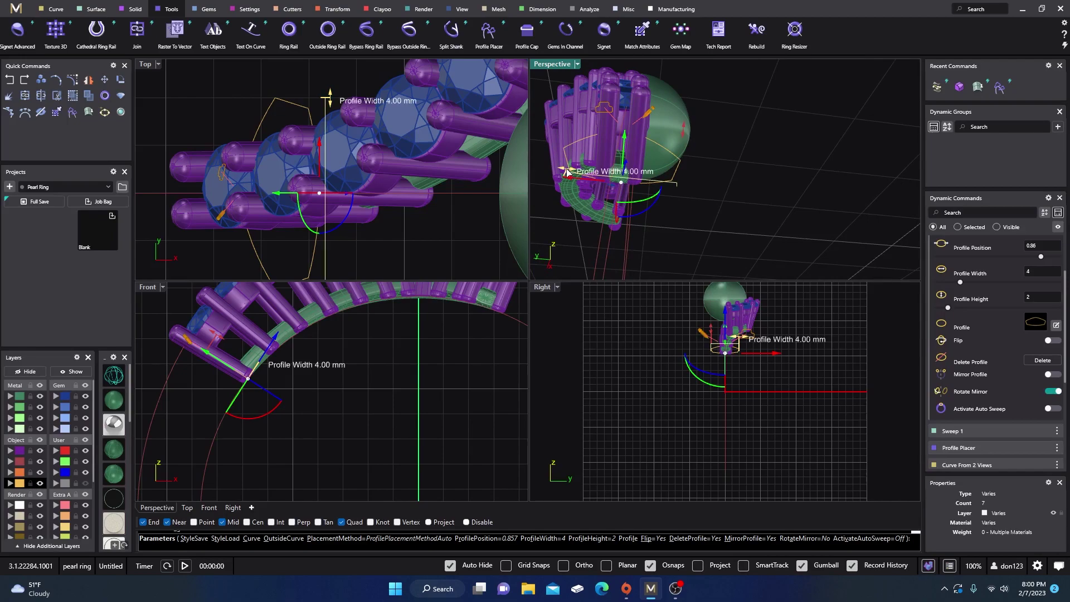
{"action": "left_click_drag", "start_coordinate": [569, 170], "coordinate": [641, 188]}
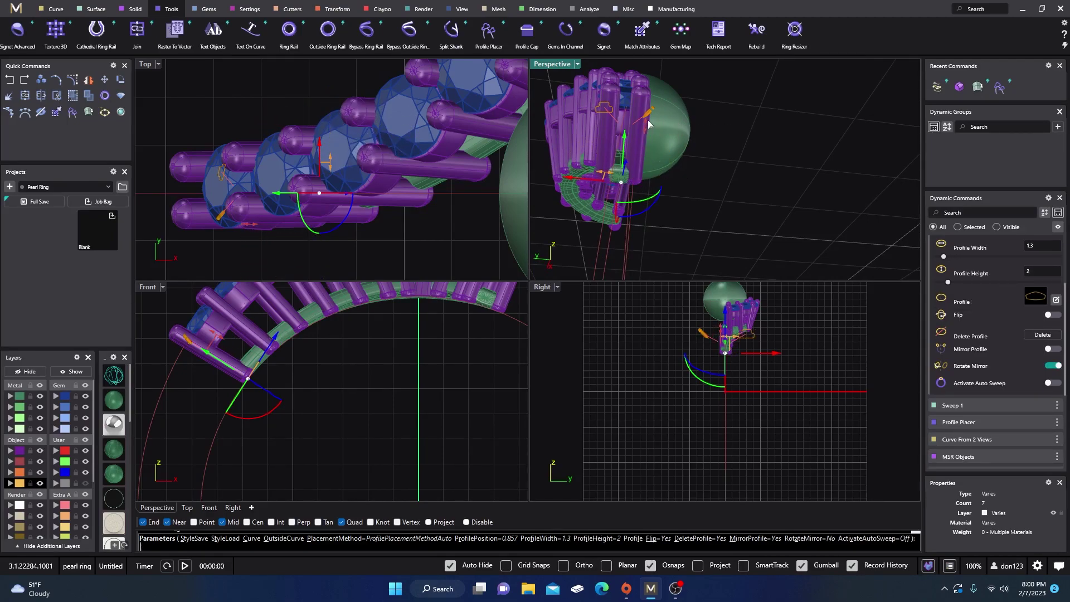
Step: Assign the outer ring rail as the outside curve of the Profile Placer
{"action": "scroll", "coordinate": [1028, 296], "scroll_direction": "up", "scroll_amount": 3}
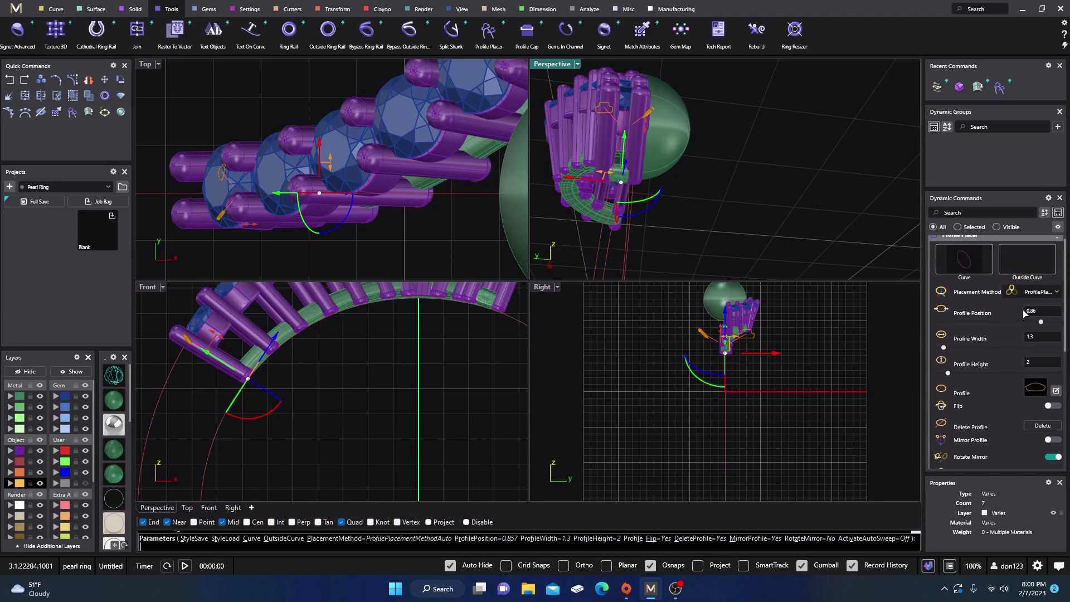
{"action": "left_click", "coordinate": [1017, 256]}
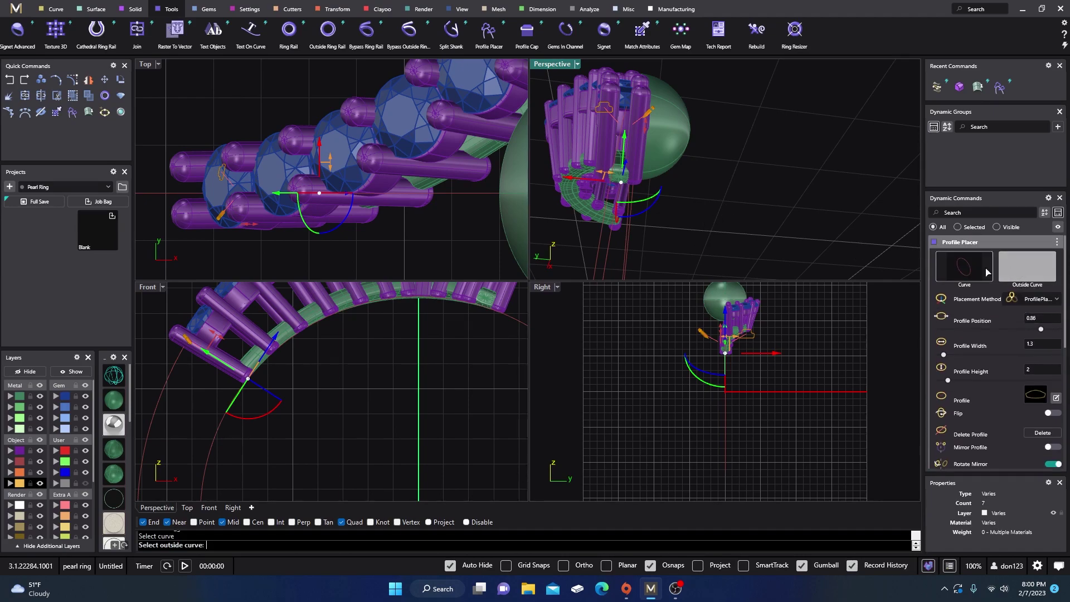
{"action": "left_click", "coordinate": [167, 396]}
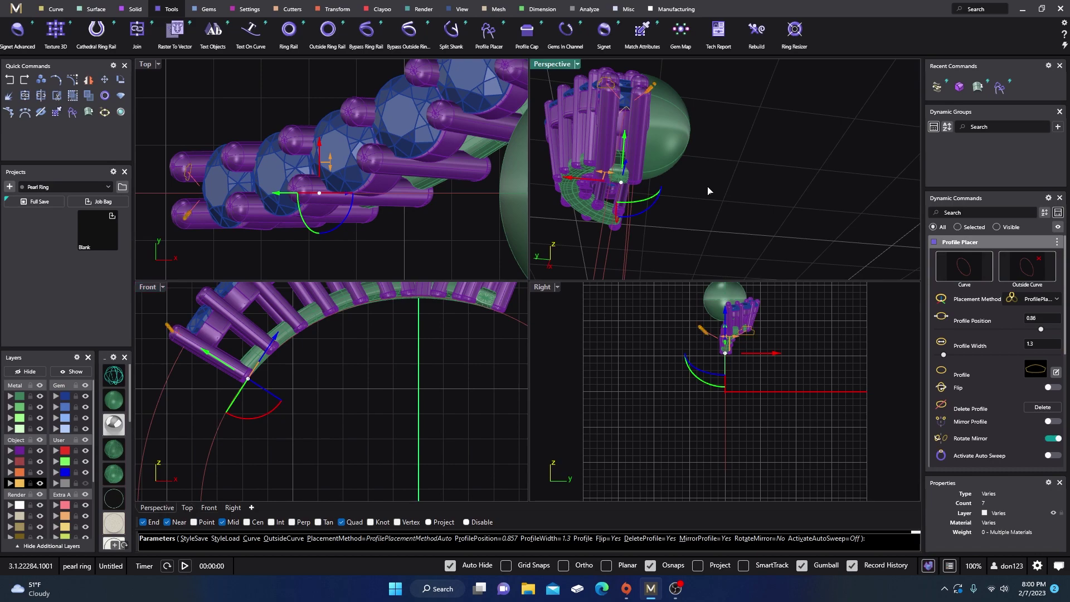
Step: Show the perspective view in wireframe and inspect how the profile sits between the two ring rails
{"action": "scroll", "coordinate": [699, 191], "scroll_direction": "up", "scroll_amount": 5}
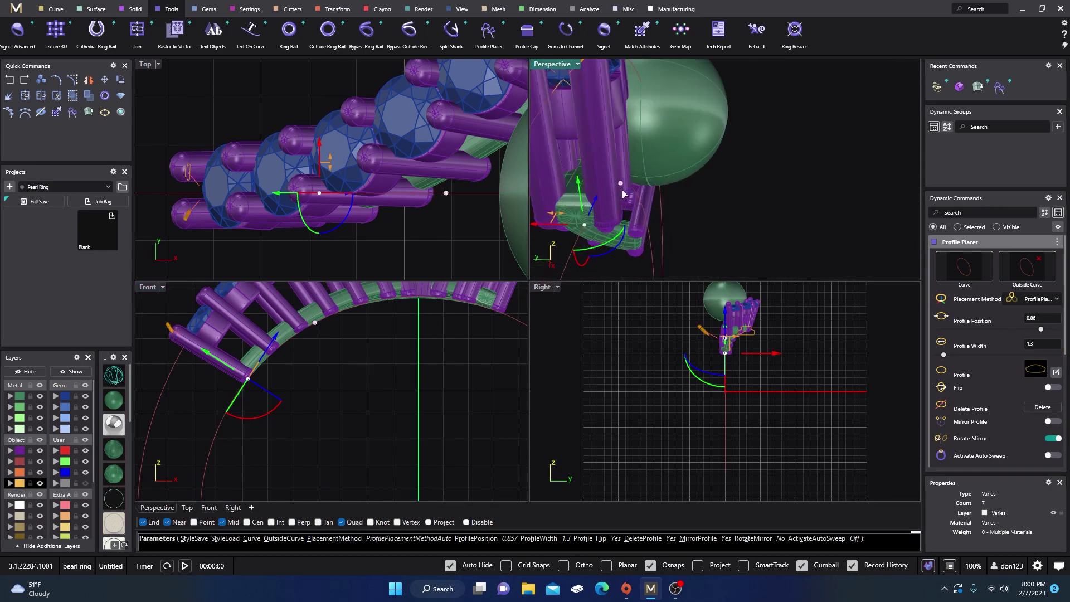
{"action": "right_click_drag", "start_coordinate": [622, 189], "coordinate": [626, 191]}
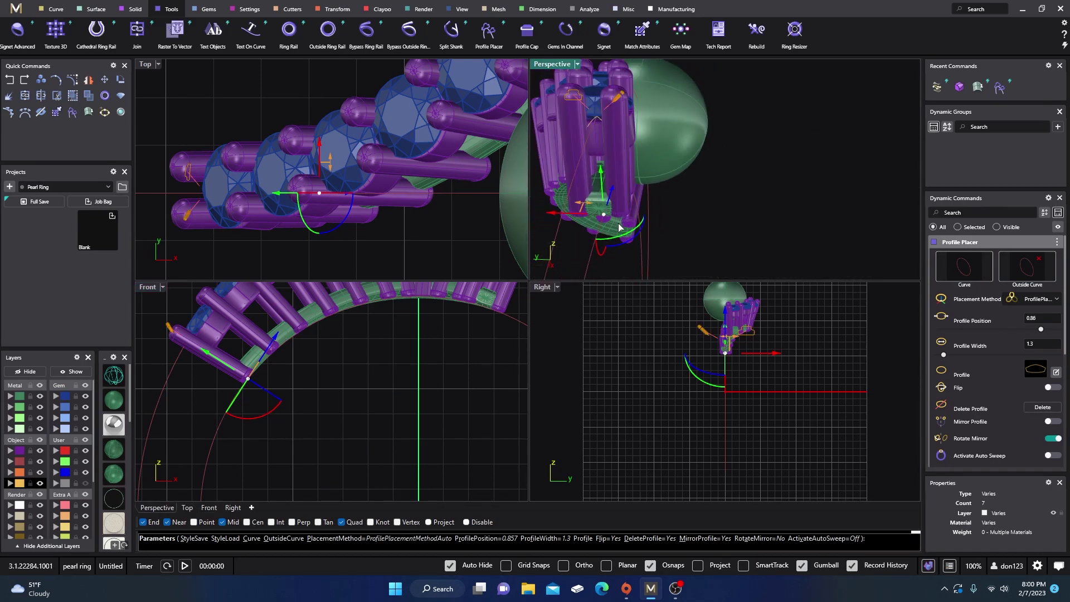
{"action": "scroll", "coordinate": [707, 205], "scroll_direction": "up", "scroll_amount": 3}
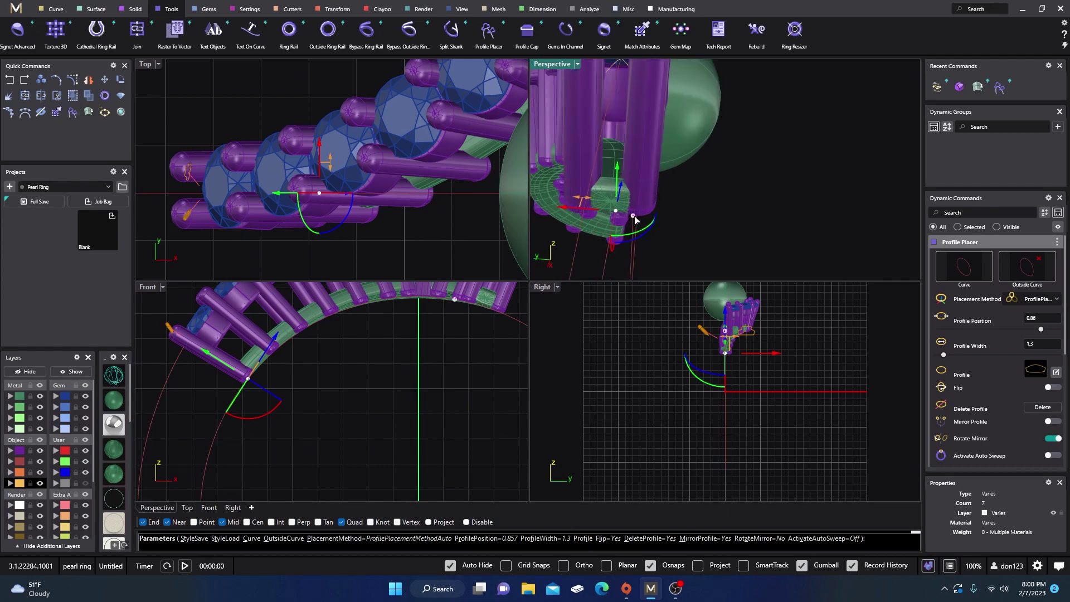
{"action": "left_click", "coordinate": [118, 373]}
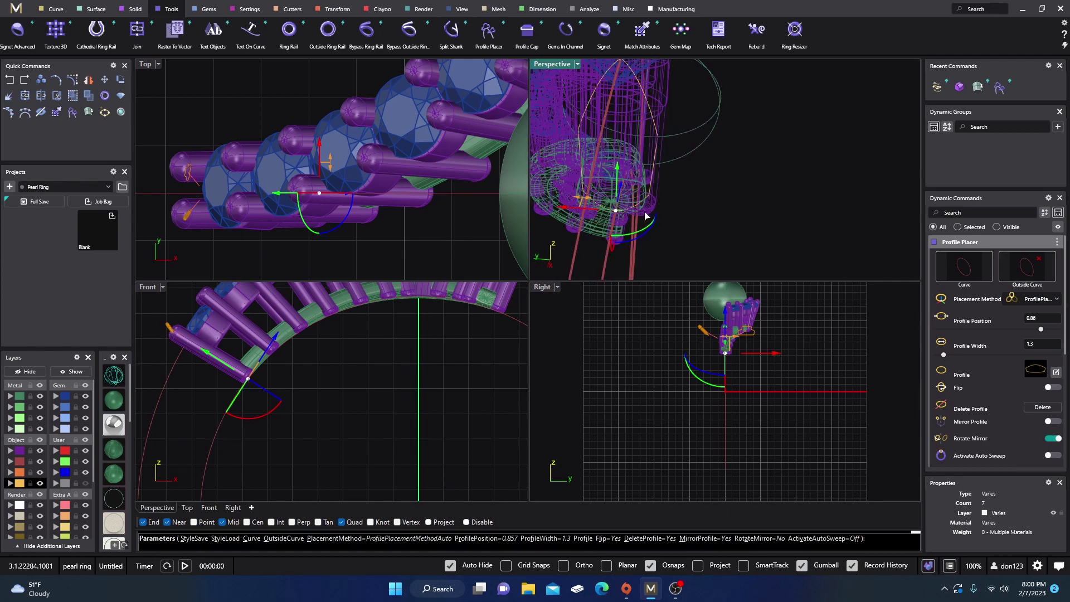
{"action": "right_click_drag", "start_coordinate": [645, 216], "coordinate": [568, 185]}
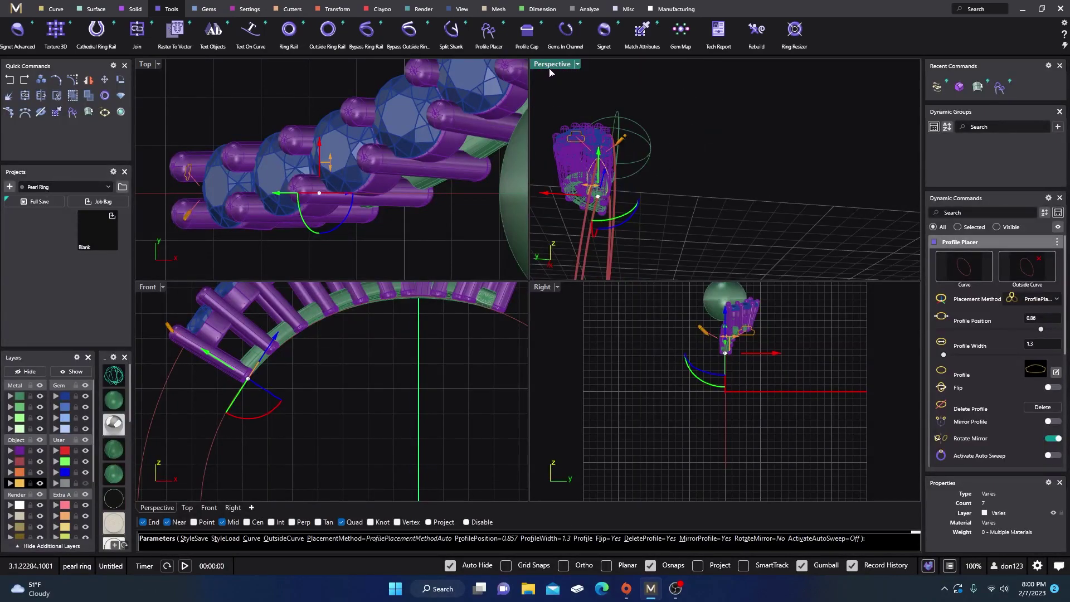
Step: Add a second profile at the bottom of the inner ring rail, position 0.5, with shape 02 from the Shank library
{"action": "scroll", "coordinate": [316, 336], "scroll_direction": "down", "scroll_amount": 5}
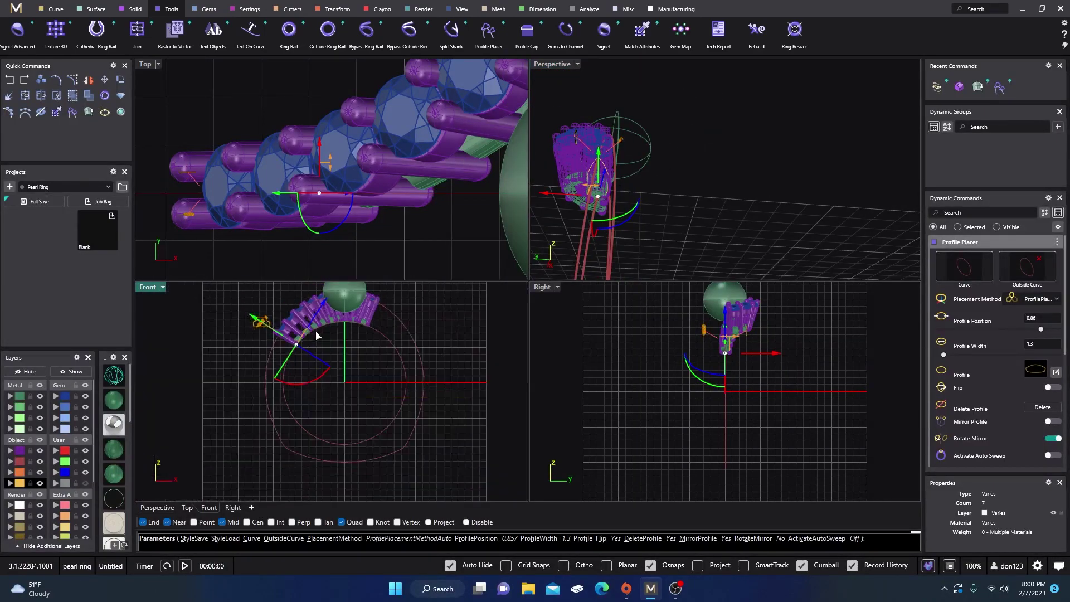
{"action": "left_click", "coordinate": [350, 445]}
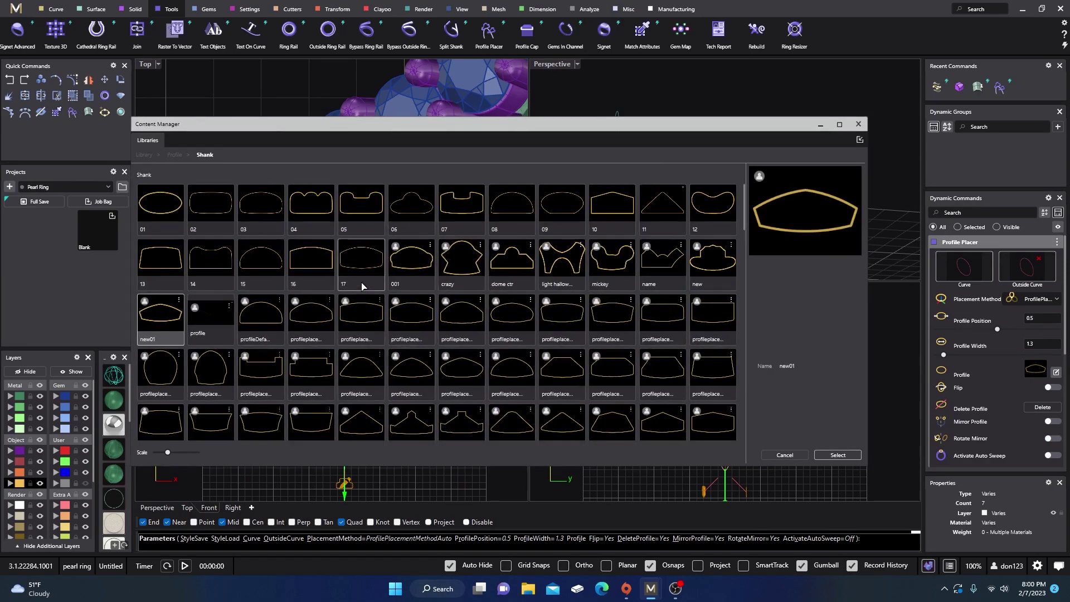
{"action": "left_click", "coordinate": [210, 206]}
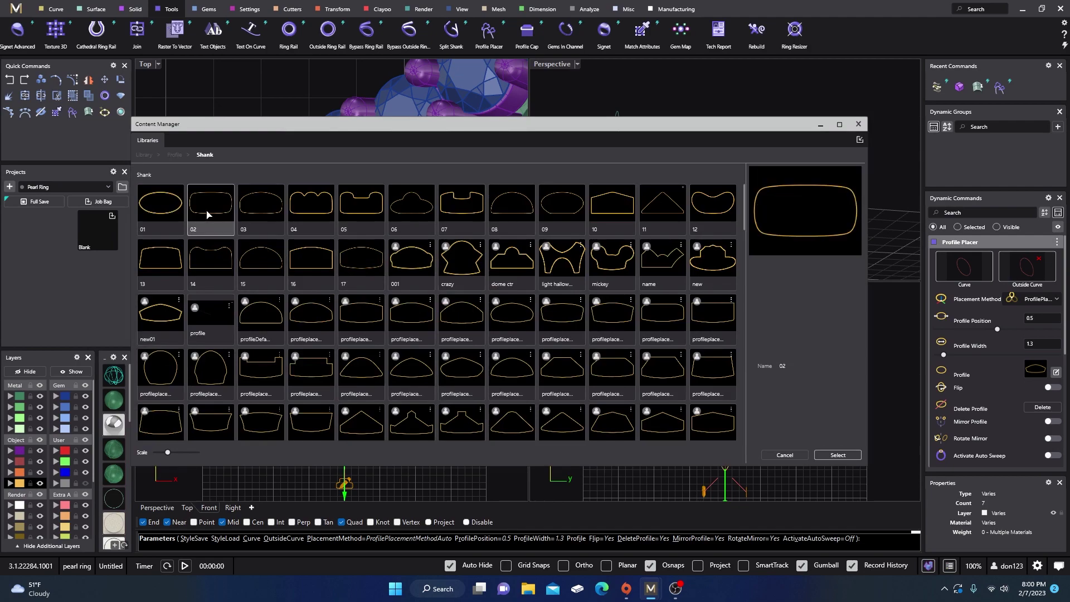
{"action": "left_click", "coordinate": [837, 454]}
{"action": "left_click", "coordinate": [858, 128]}
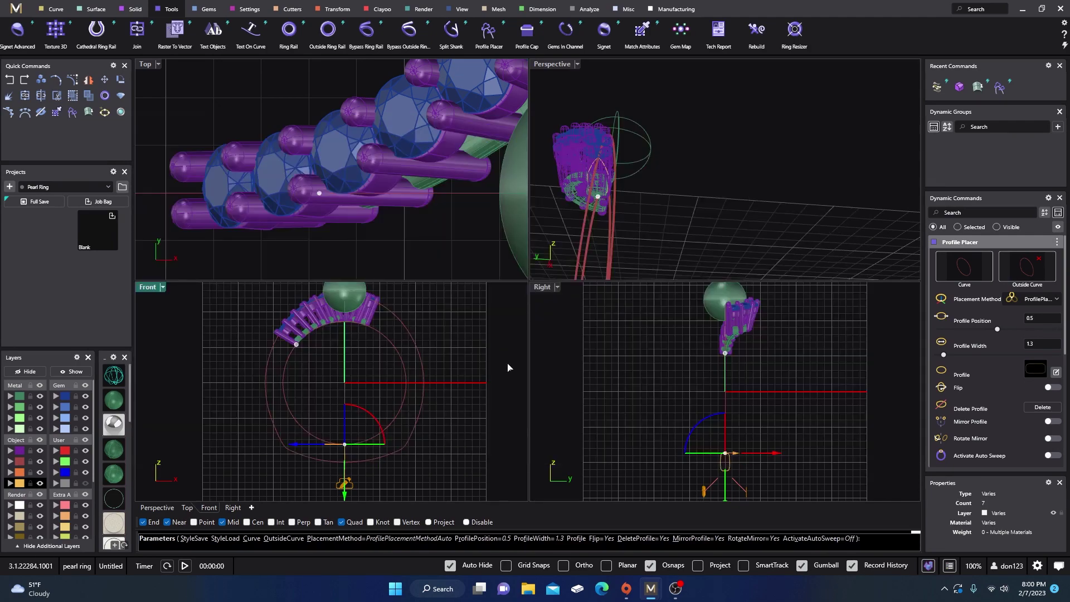
Step: Widen the bottom profile to 2.8 mm and finish the Profile Placer
{"action": "scroll", "coordinate": [677, 422], "scroll_direction": "up", "scroll_amount": 5}
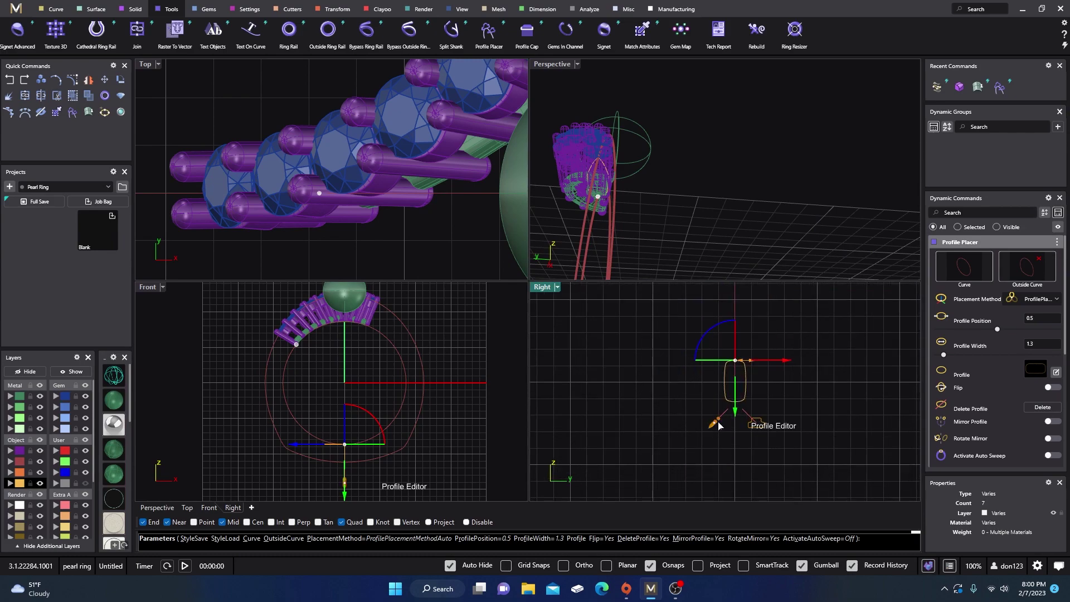
{"action": "mouse_move", "coordinate": [757, 333]}
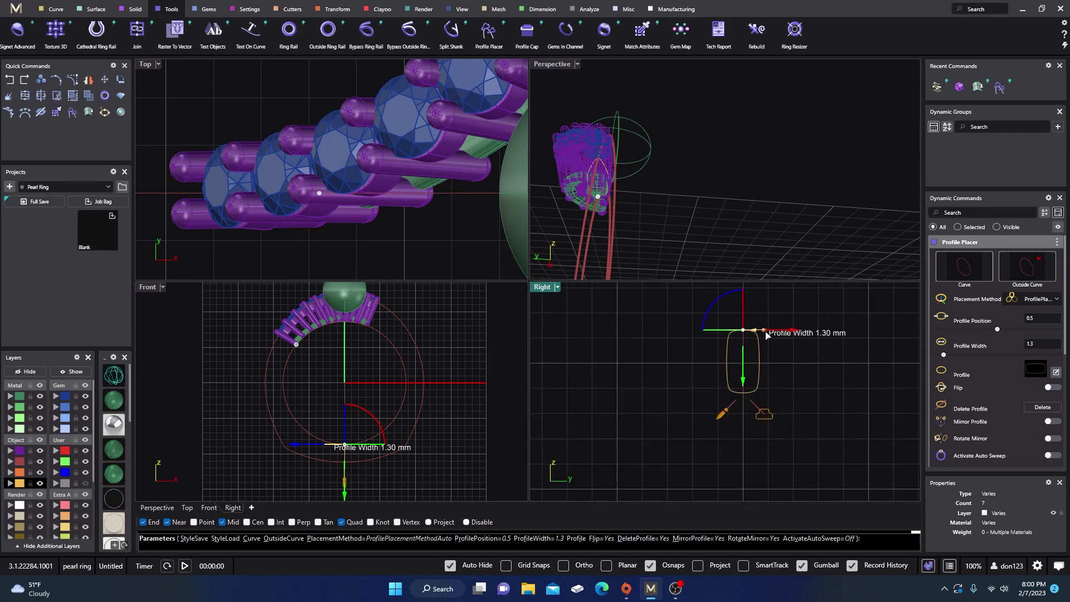
{"action": "left_click_drag", "start_coordinate": [766, 335], "coordinate": [796, 337]}
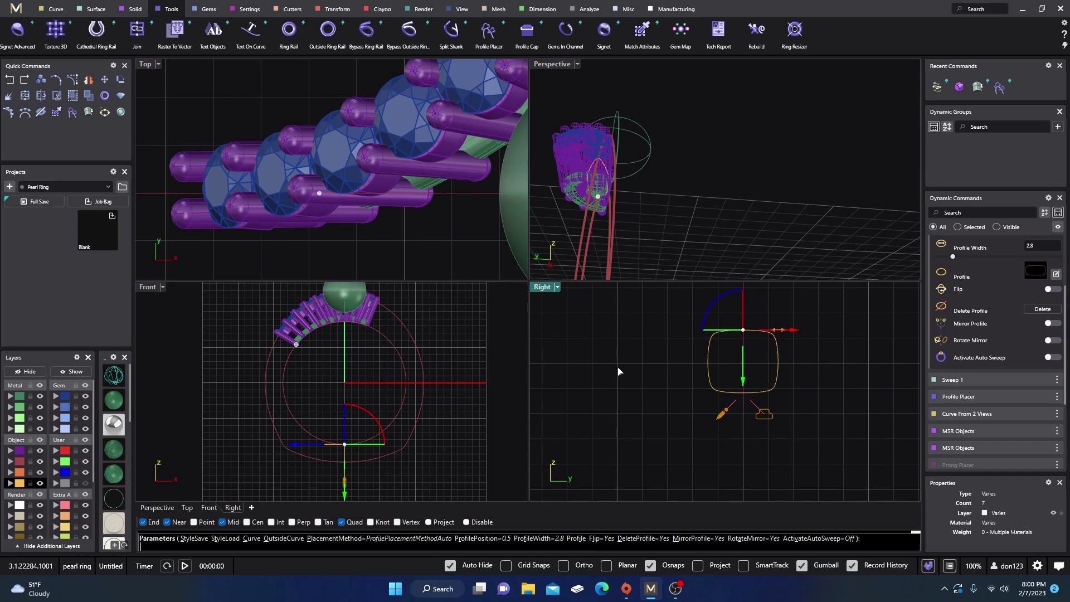
{"action": "key", "text": "Return"}
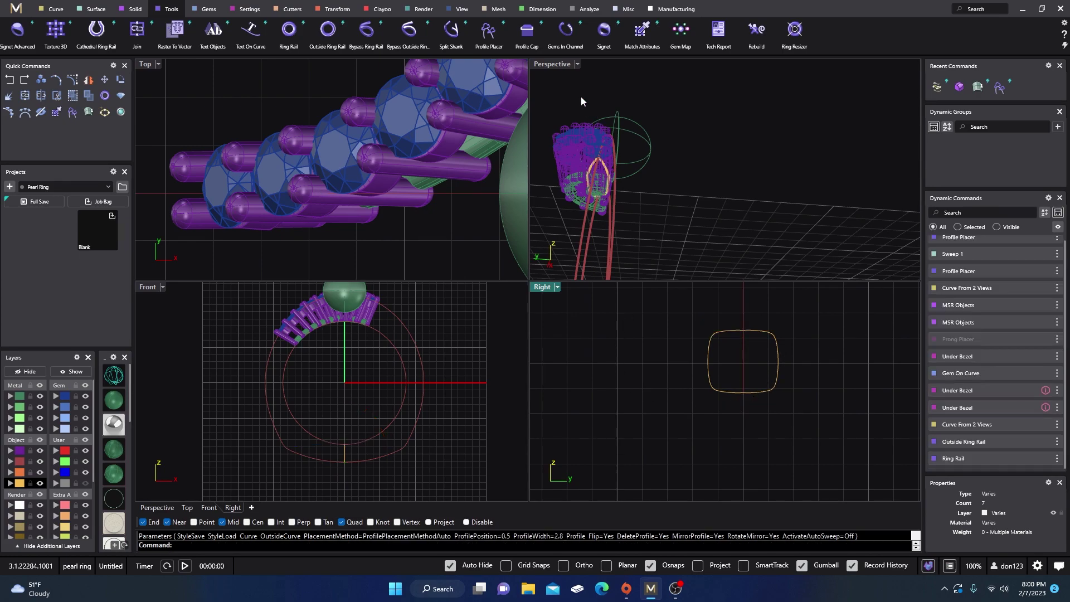
Step: Maximize the perspective view and start a Sweep 2 using the inner and outer ring rails
{"action": "double_click", "coordinate": [546, 64]}
{"action": "right_click_drag", "start_coordinate": [549, 87], "coordinate": [555, 283]}
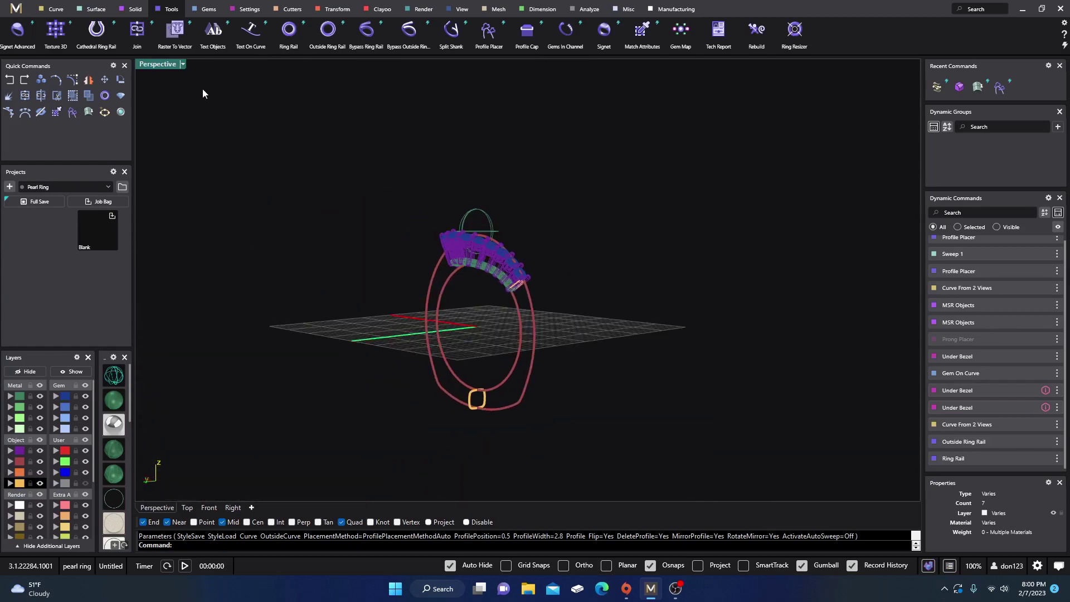
{"action": "left_click", "coordinate": [96, 9]}
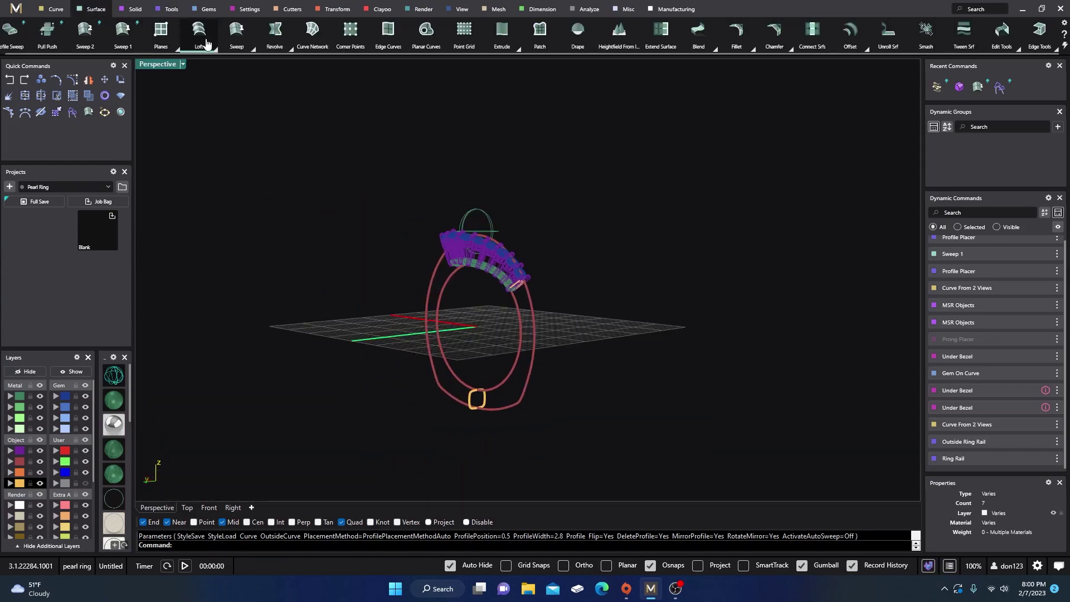
{"action": "left_click", "coordinate": [123, 31]}
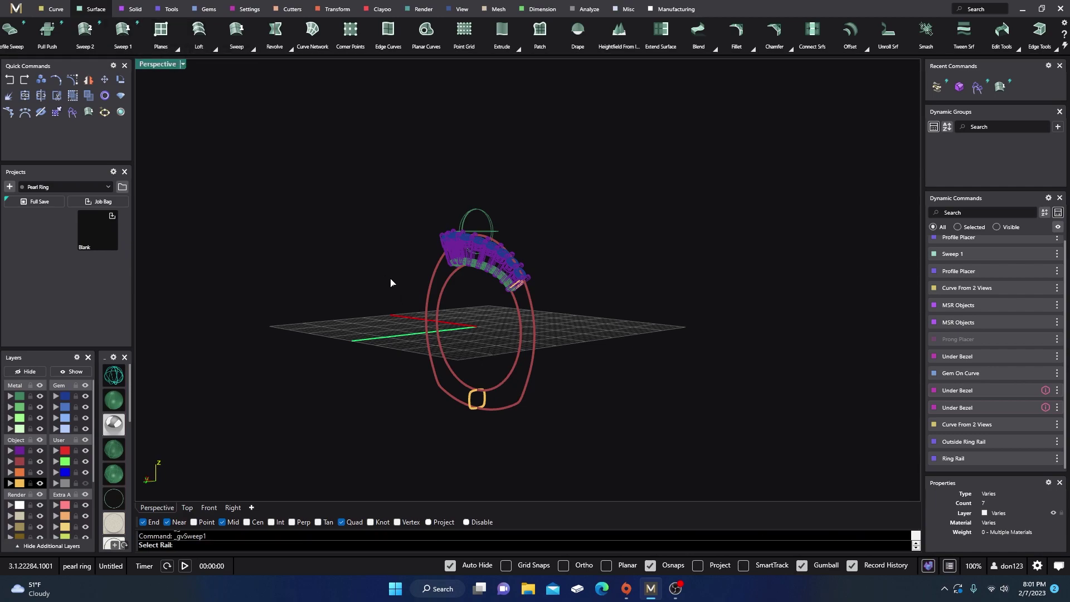
{"action": "left_click", "coordinate": [85, 31]}
{"action": "scroll", "coordinate": [484, 345], "scroll_direction": "up", "scroll_amount": 2}
{"action": "left_click", "coordinate": [538, 337]}
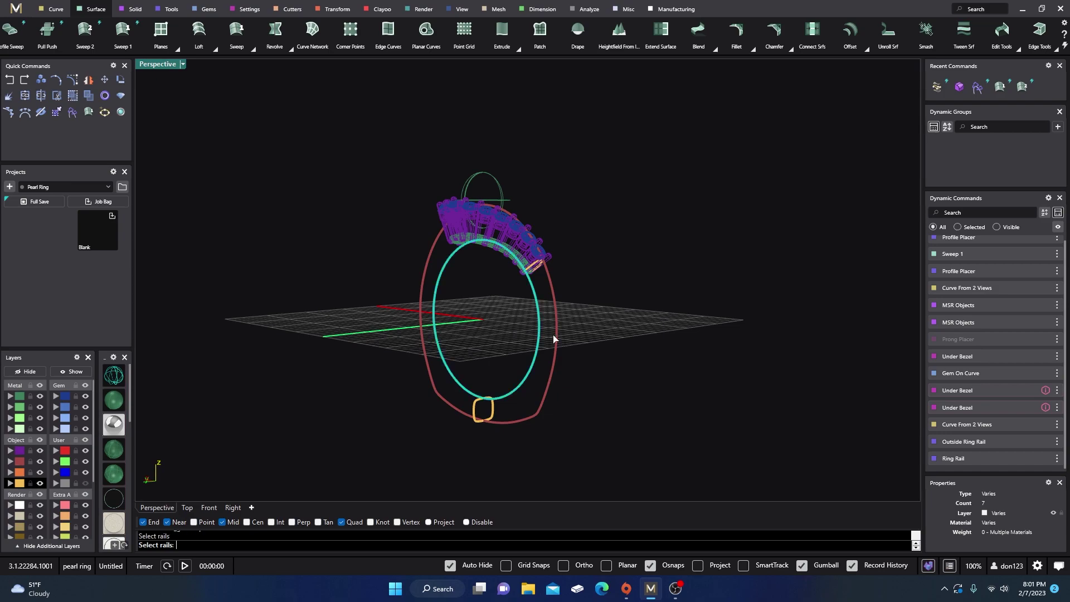
{"action": "left_click", "coordinate": [556, 338]}
Step: Use the profile beside the last prong and the bottom profile as the sweep profiles and generate the half shank
{"action": "scroll", "coordinate": [540, 272], "scroll_direction": "up", "scroll_amount": 3}
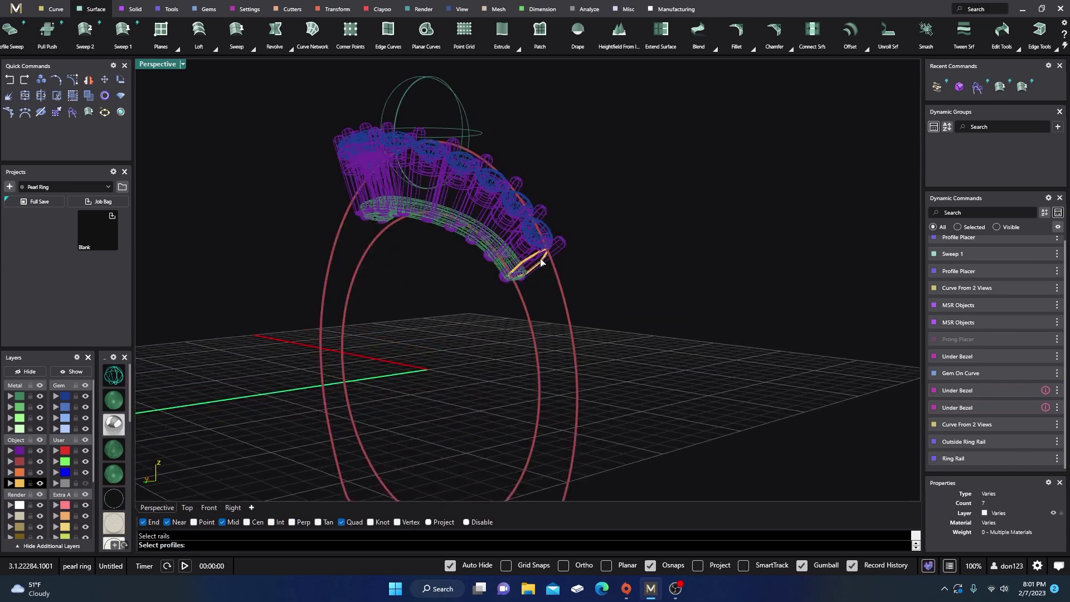
{"action": "left_click", "coordinate": [545, 265]}
{"action": "scroll", "coordinate": [500, 330], "scroll_direction": "down", "scroll_amount": 3}
{"action": "scroll", "coordinate": [490, 428], "scroll_direction": "up", "scroll_amount": 3}
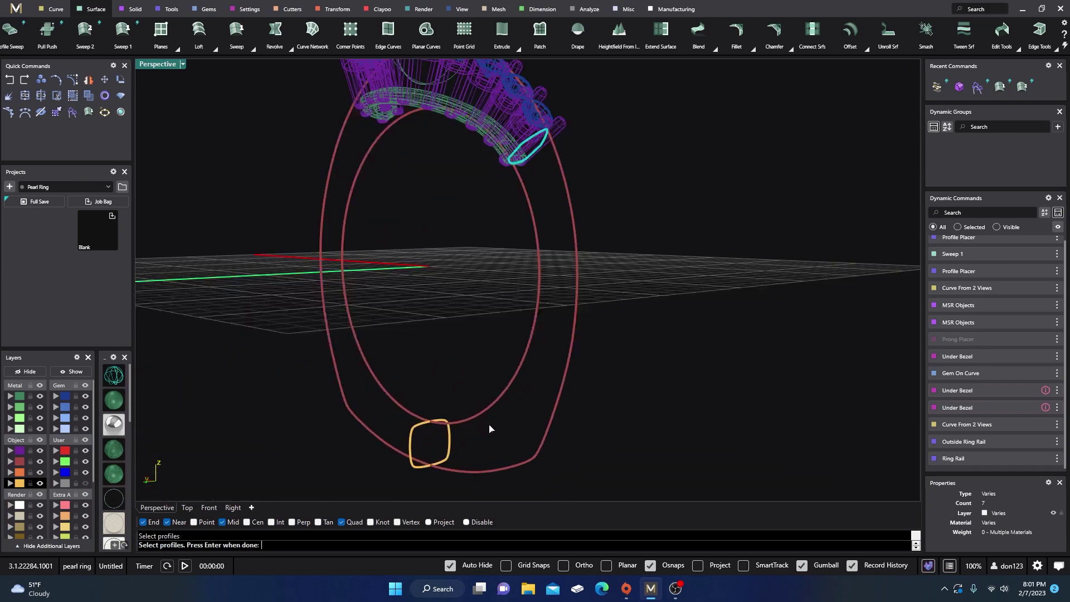
{"action": "left_click", "coordinate": [448, 451]}
{"action": "key", "text": "Return"}
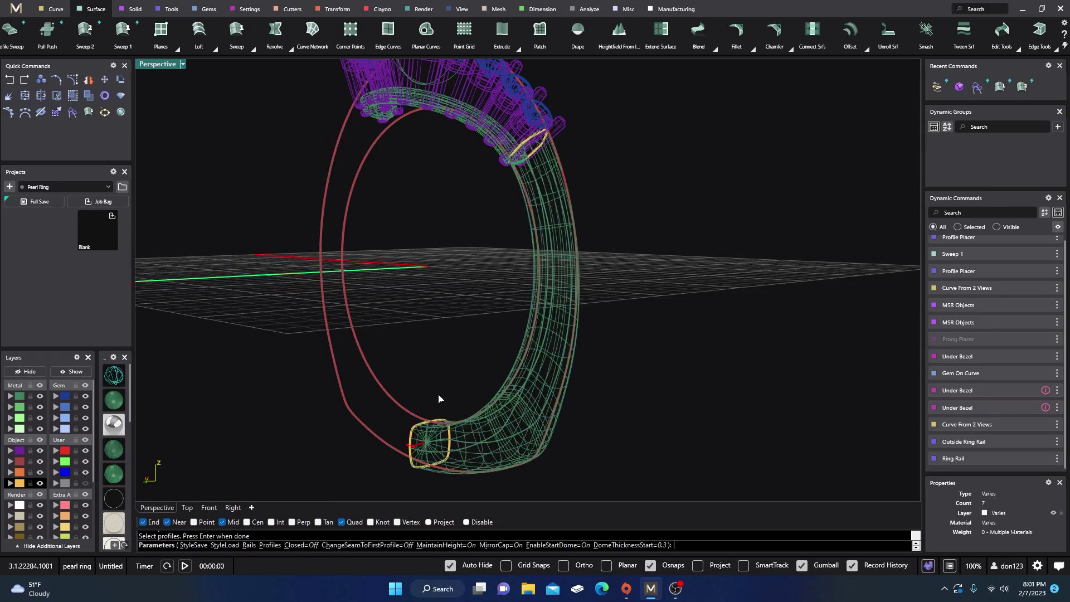
Step: Return the perspective view to the shaded display and examine the taper of the half shank from several angles
{"action": "mouse_move", "coordinate": [466, 314]}
{"action": "right_mouse_down"}
{"action": "mouse_move", "coordinate": [473, 310]}
{"action": "mouse_move", "coordinate": [410, 322]}
{"action": "right_mouse_up"}
{"action": "scroll", "coordinate": [437, 234], "scroll_direction": "up", "scroll_amount": 7}
{"action": "scroll", "coordinate": [437, 246], "scroll_direction": "down", "scroll_amount": 5}
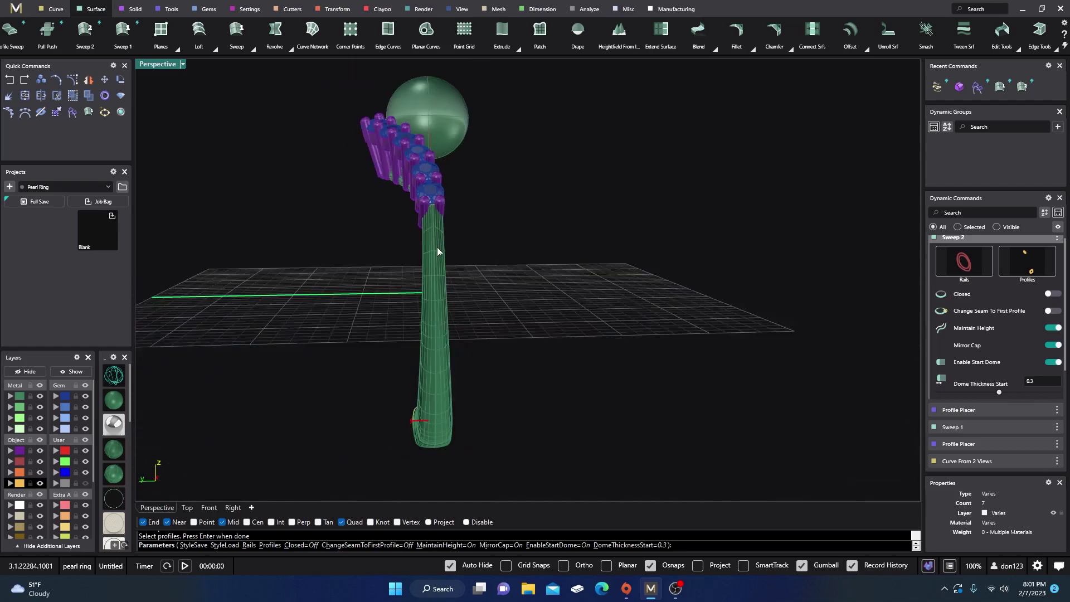
{"action": "right_click_drag", "start_coordinate": [623, 377], "coordinate": [544, 406]}
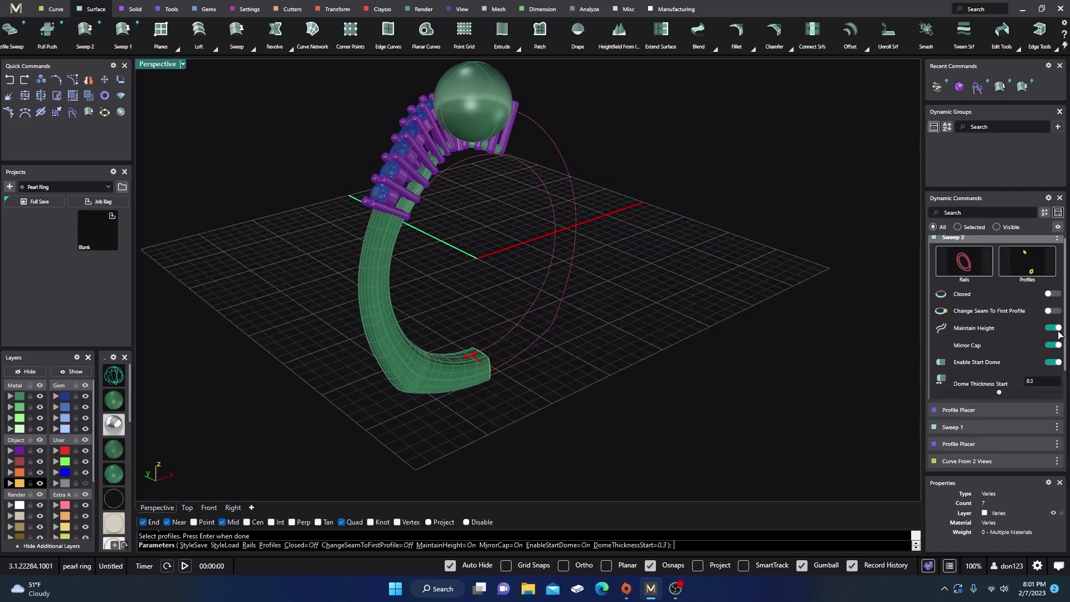
{"action": "right_click_drag", "start_coordinate": [660, 397], "coordinate": [763, 370]}
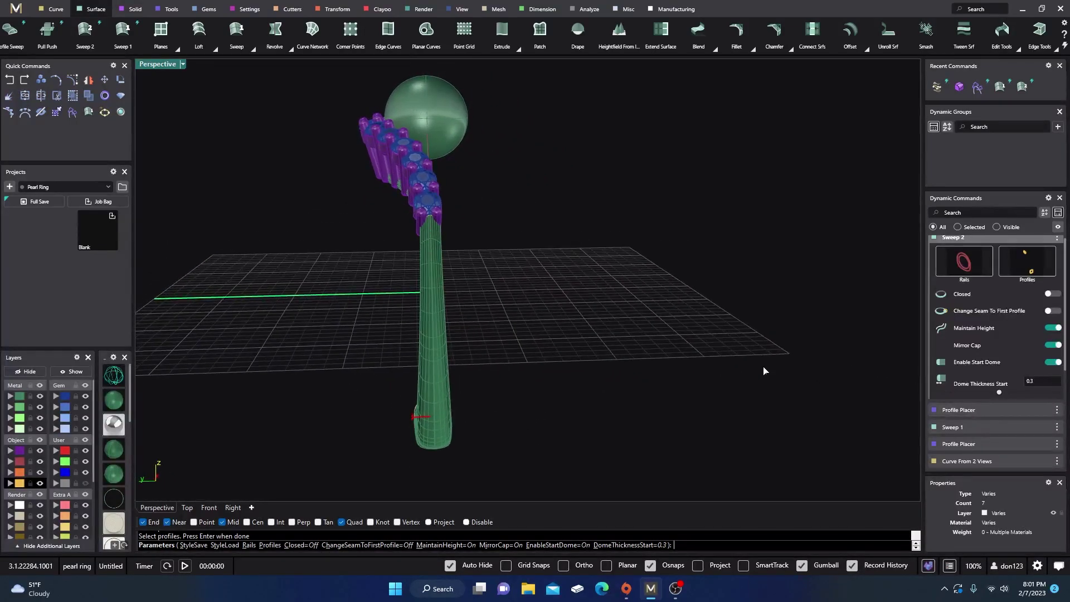
Step: Turn off Maintain Height, Mirror Cap and Enable Start Dome for the shank sweep, and turn on Enable End Dome
{"action": "left_click", "coordinate": [1053, 329]}
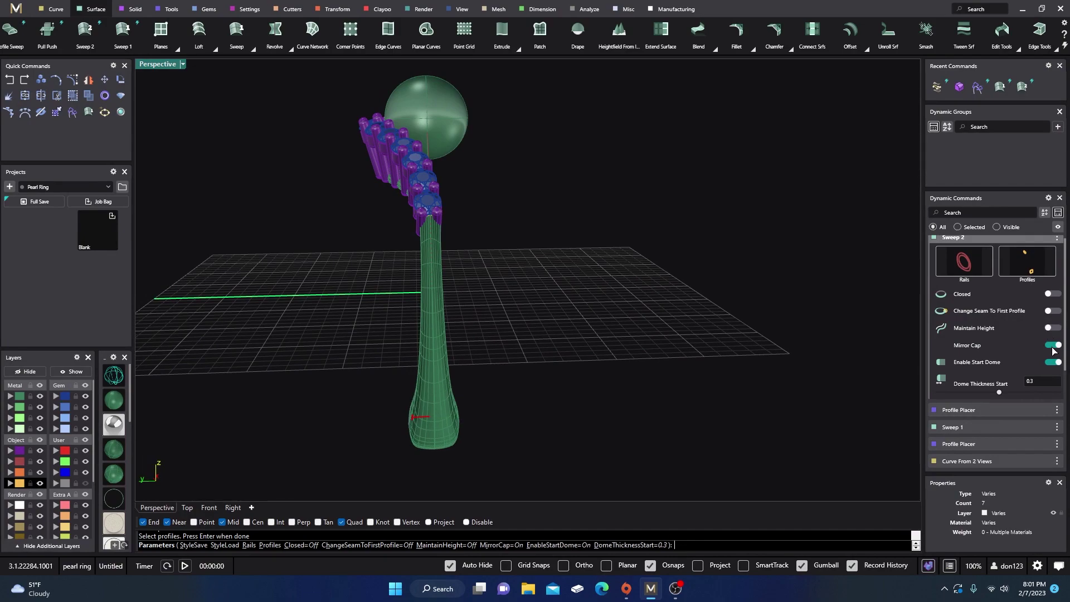
{"action": "left_click", "coordinate": [1053, 346]}
{"action": "left_click", "coordinate": [1053, 362]}
{"action": "left_click", "coordinate": [1053, 379]}
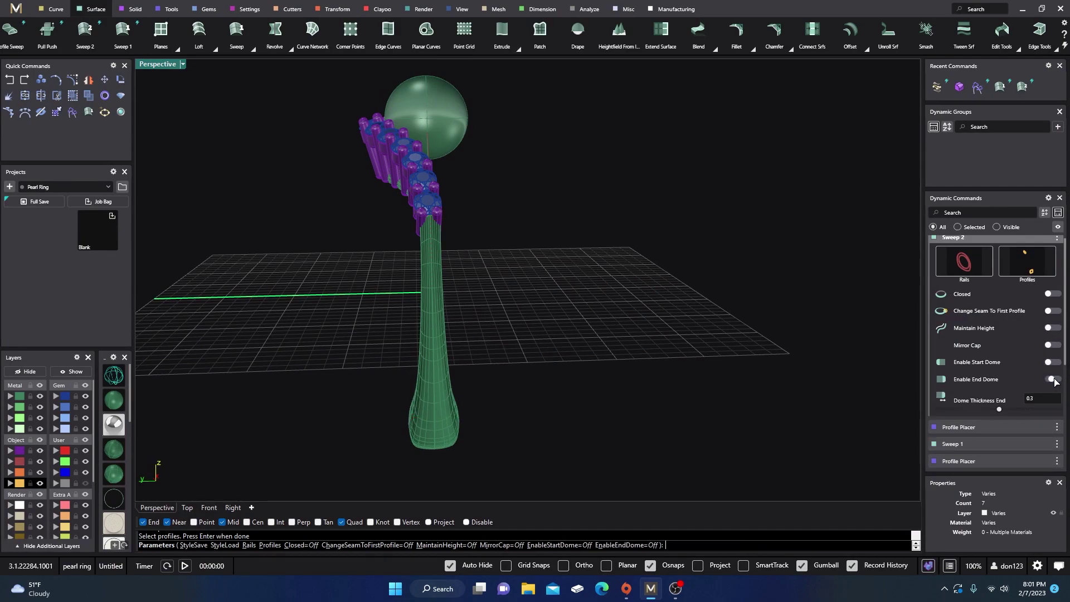
{"action": "left_click", "coordinate": [1052, 379]}
{"action": "right_click_drag", "start_coordinate": [811, 380], "coordinate": [618, 385]}
{"action": "scroll", "coordinate": [415, 192], "scroll_direction": "up", "scroll_amount": 5}
{"action": "scroll", "coordinate": [415, 194], "scroll_direction": "up", "scroll_amount": 3}
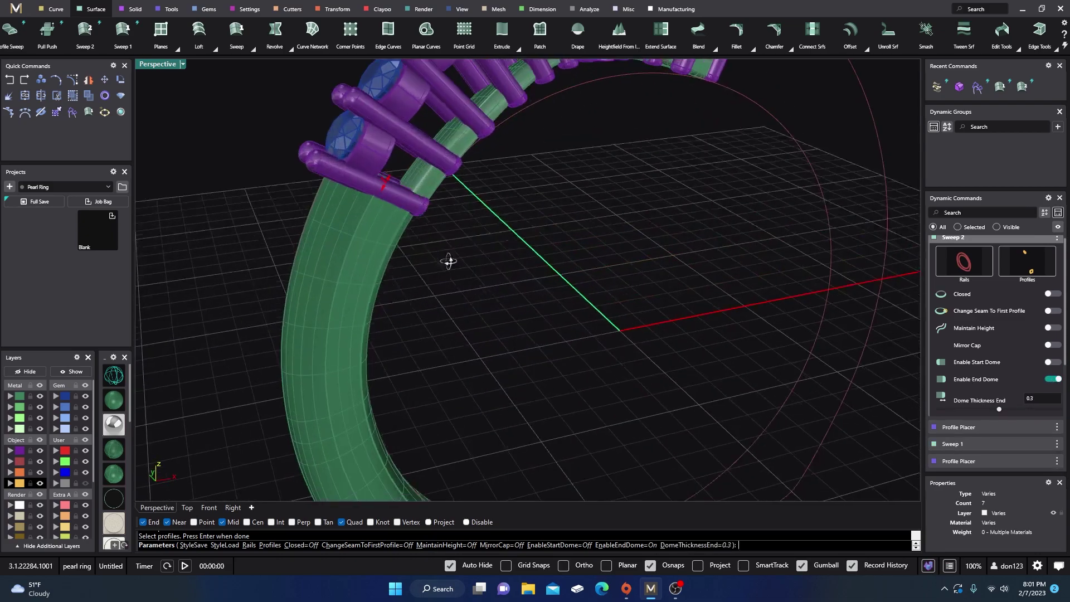
Step: Check the domed end of the half shank beneath the last prongs and accept the Sweep 2
{"action": "mouse_move", "coordinate": [447, 260]}
{"action": "right_mouse_down"}
{"action": "mouse_move", "coordinate": [420, 293]}
{"action": "mouse_move", "coordinate": [439, 246]}
{"action": "right_mouse_up"}
{"action": "scroll", "coordinate": [420, 294], "scroll_direction": "down", "scroll_amount": 5}
{"action": "scroll", "coordinate": [440, 245], "scroll_direction": "up", "scroll_amount": 6}
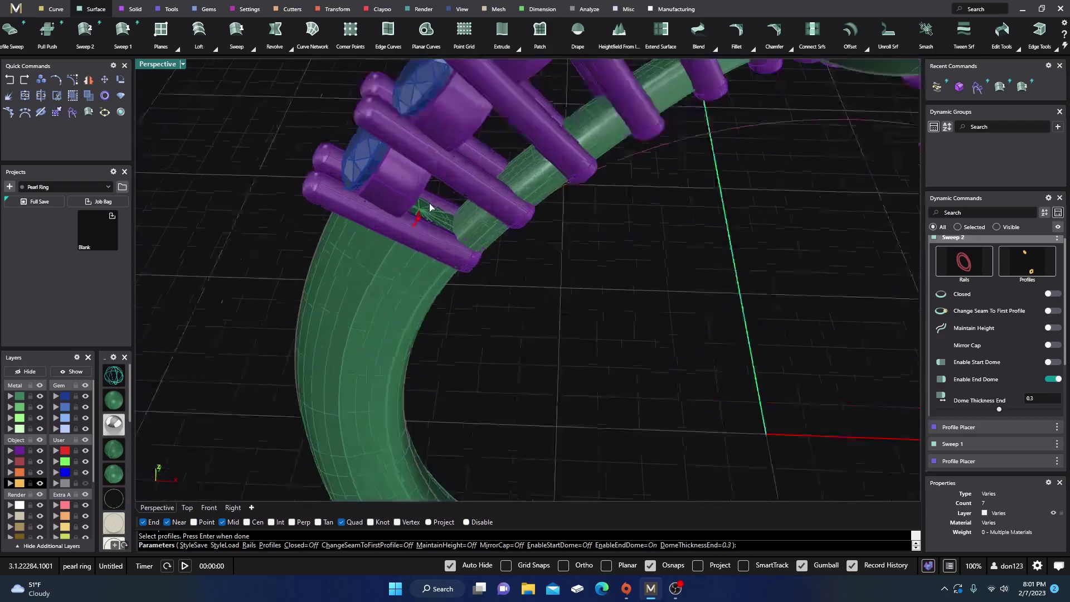
{"action": "right_click_drag", "start_coordinate": [446, 299], "coordinate": [538, 361]}
{"action": "scroll", "coordinate": [452, 293], "scroll_direction": "down", "scroll_amount": 6}
{"action": "key", "text": "Return"}
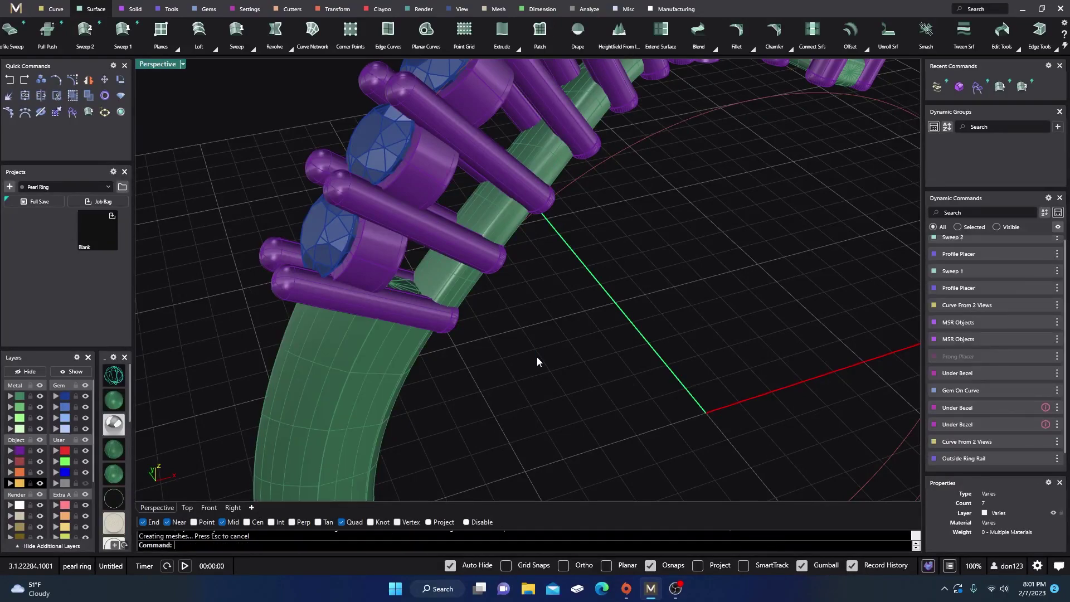
Step: Hide the layer holding the ring rails and select the half shank with its bypass, diamonds, bezels and prongs, leaving out the pearl
{"action": "scroll", "coordinate": [535, 356], "scroll_direction": "down", "scroll_amount": 8}
{"action": "mouse_move", "coordinate": [534, 356]}
{"action": "right_mouse_down"}
{"action": "mouse_move", "coordinate": [674, 346]}
{"action": "mouse_move", "coordinate": [547, 332]}
{"action": "mouse_move", "coordinate": [585, 342]}
{"action": "mouse_move", "coordinate": [554, 356]}
{"action": "right_mouse_up"}
{"action": "scroll", "coordinate": [541, 379], "scroll_direction": "up", "scroll_amount": 5}
{"action": "scroll", "coordinate": [613, 363], "scroll_direction": "down", "scroll_amount": 8}
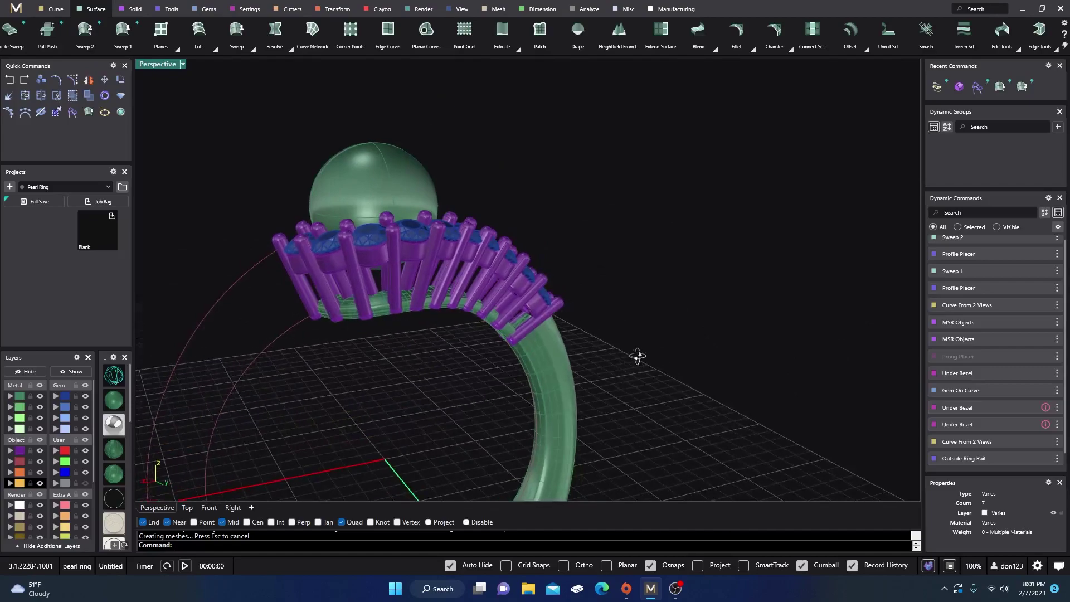
{"action": "right_click_drag", "start_coordinate": [554, 301], "coordinate": [500, 300]}
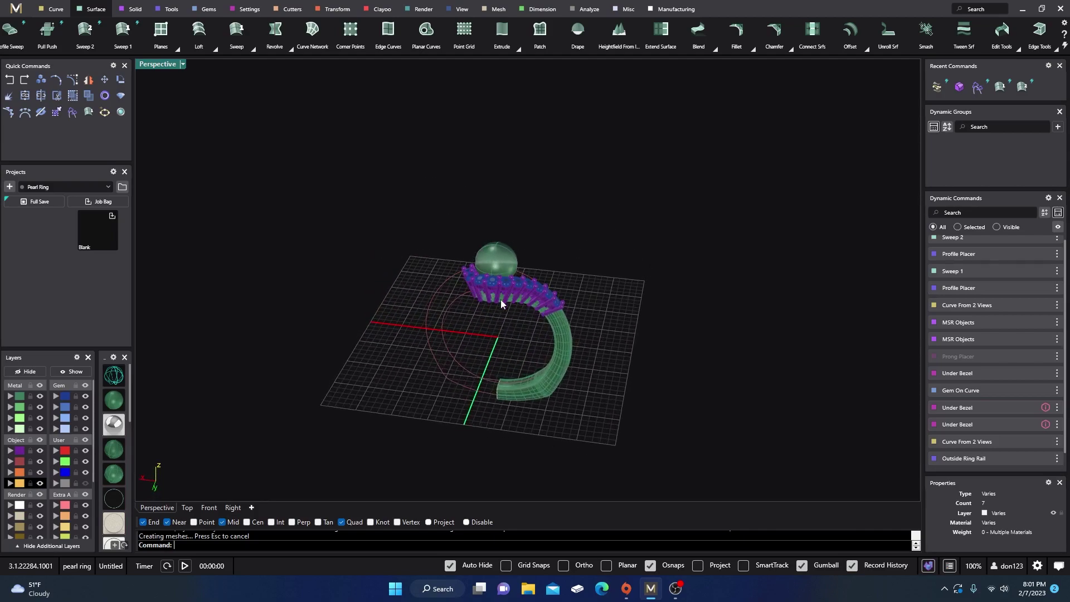
{"action": "scroll", "coordinate": [518, 301], "scroll_direction": "up", "scroll_amount": 5}
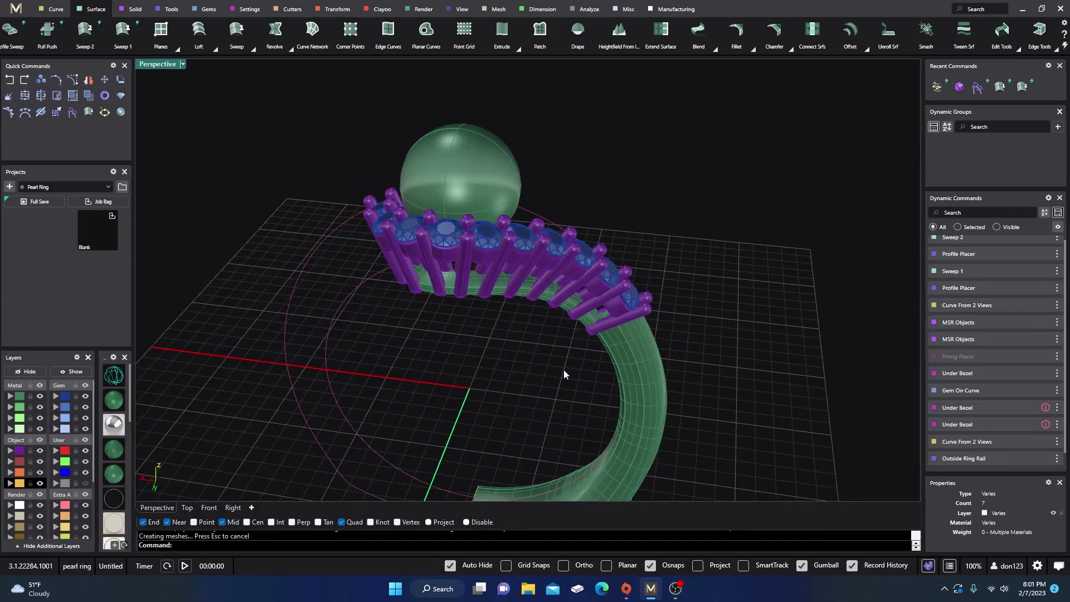
{"action": "left_click", "coordinate": [42, 462]}
{"action": "left_click_drag", "start_coordinate": [684, 229], "coordinate": [560, 383]}
{"action": "scroll", "coordinate": [560, 382], "scroll_direction": "down", "scroll_amount": 3}
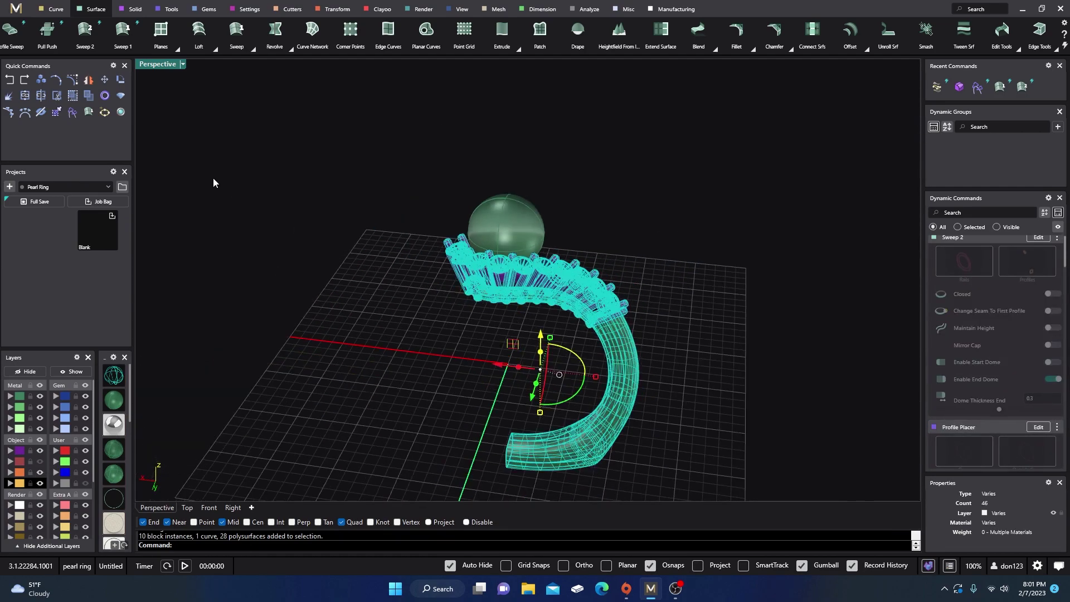
Step: Mirror the selected half of the ring with both X Mirror and Y Mirror on, forming the opposite side of the bypass
{"action": "left_click", "coordinate": [337, 9]}
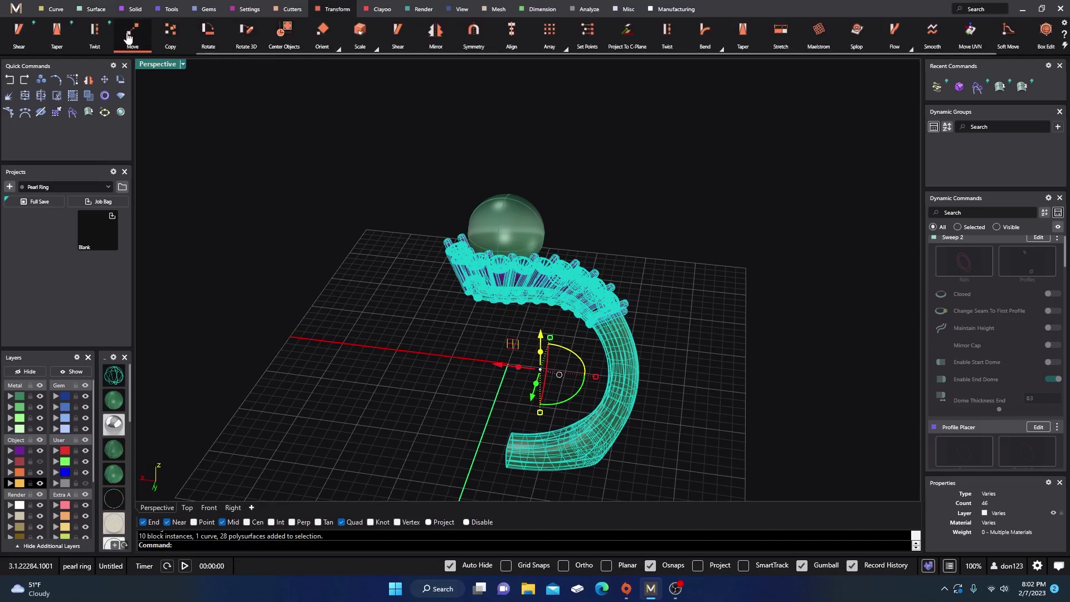
{"action": "scroll", "coordinate": [128, 37], "scroll_direction": "up", "scroll_amount": 5}
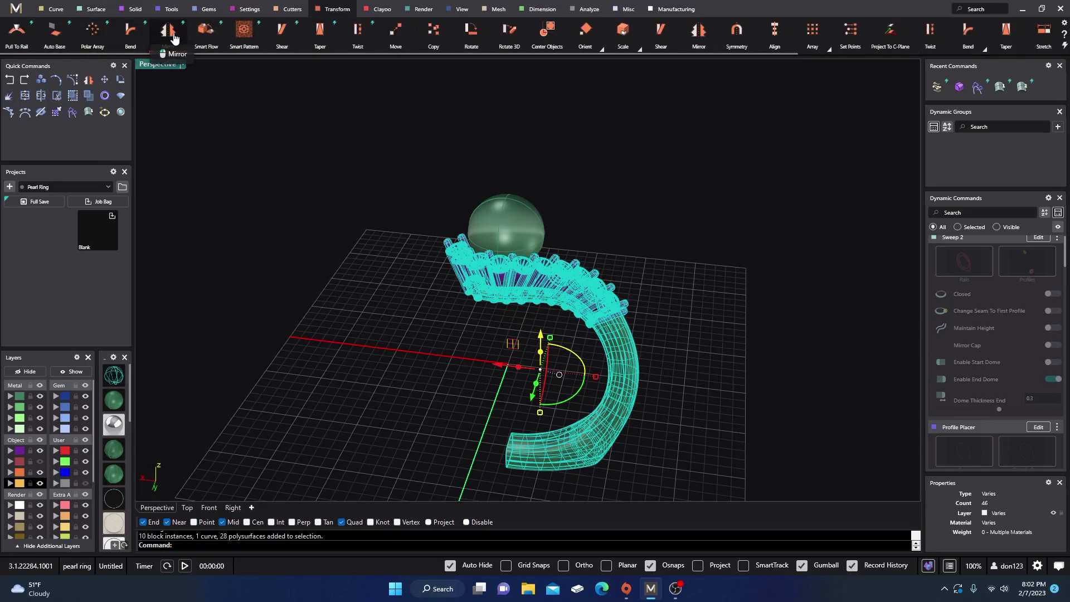
{"action": "left_click", "coordinate": [173, 38]}
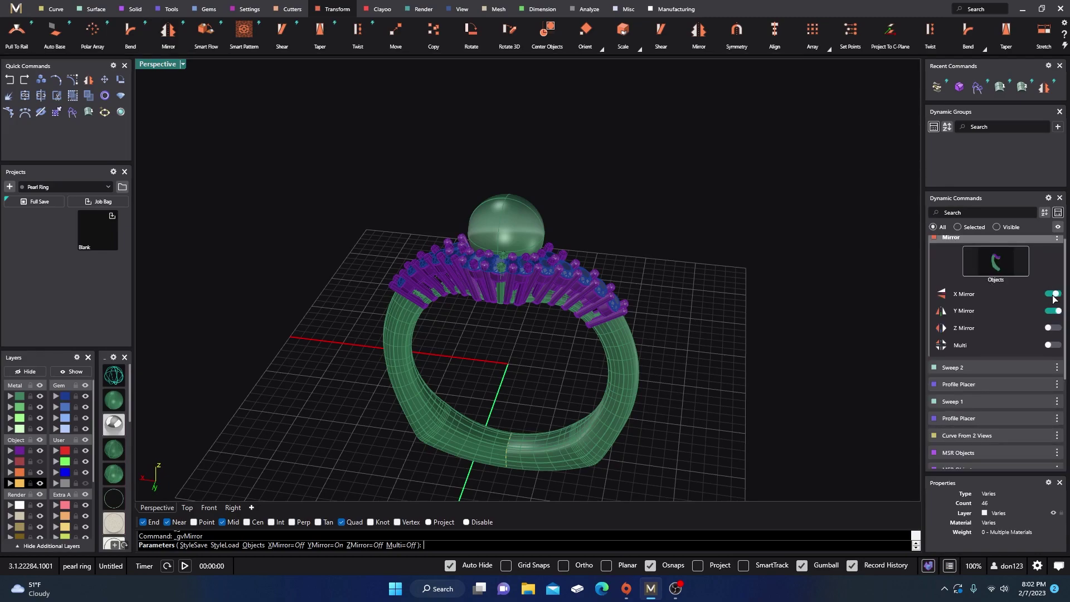
{"action": "left_click", "coordinate": [1053, 295]}
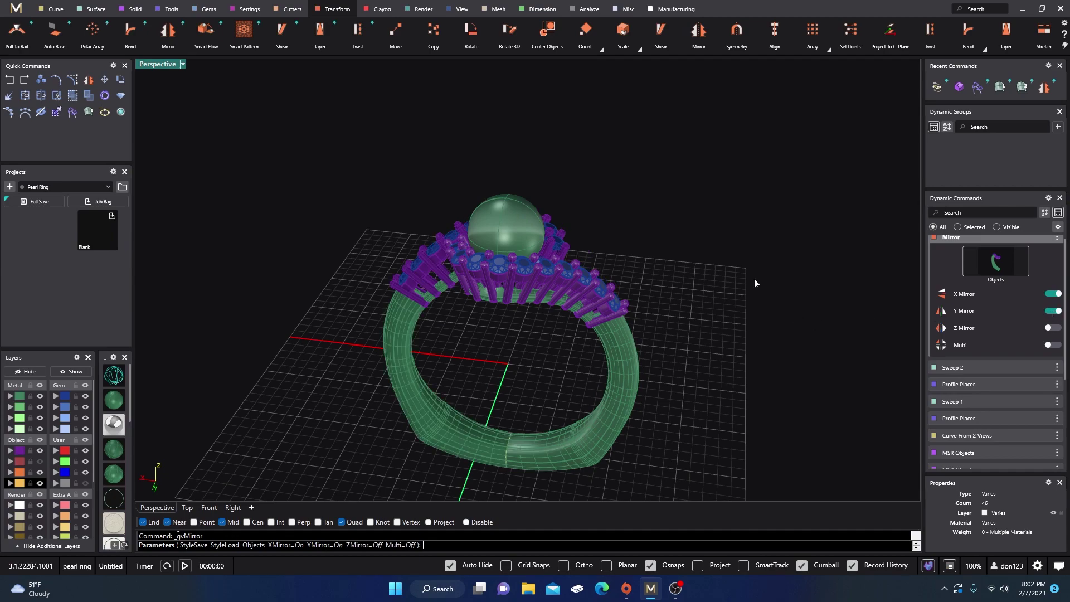
{"action": "right_click_drag", "start_coordinate": [755, 283], "coordinate": [724, 343]}
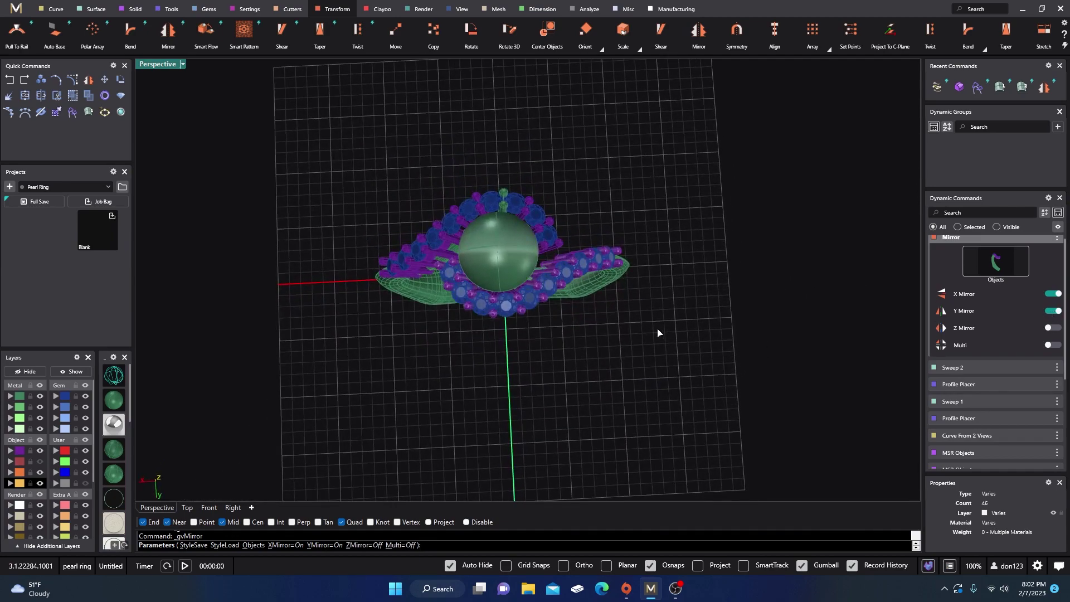
{"action": "right_click_drag", "start_coordinate": [628, 363], "coordinate": [535, 291]}
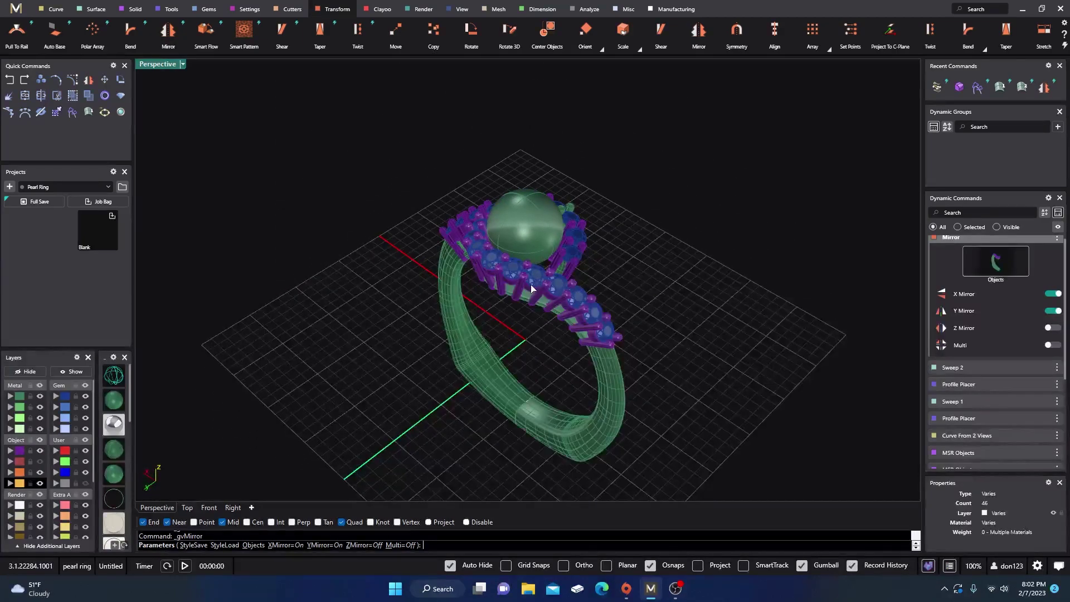
{"action": "right_click", "coordinate": [521, 341]}
Step: Examine the full ring from the side, front and above, including a preview in the rendered display
{"action": "right_click_drag", "start_coordinate": [520, 341], "coordinate": [401, 290]}
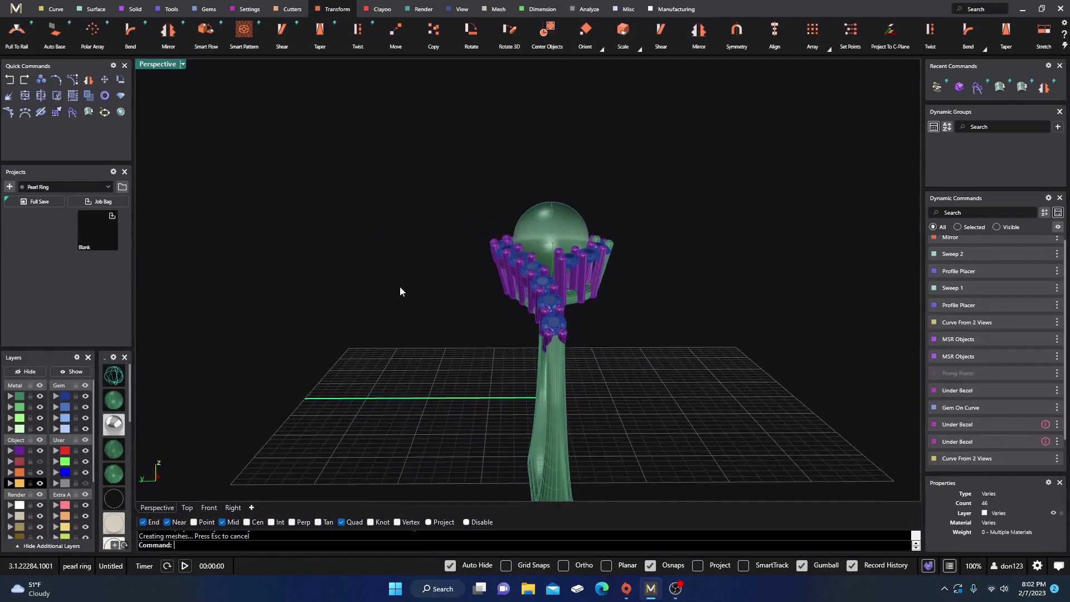
{"action": "scroll", "coordinate": [407, 292], "scroll_direction": "down", "scroll_amount": 4}
{"action": "right_click_drag", "start_coordinate": [479, 322], "coordinate": [358, 362]}
{"action": "scroll", "coordinate": [545, 273], "scroll_direction": "up", "scroll_amount": 5}
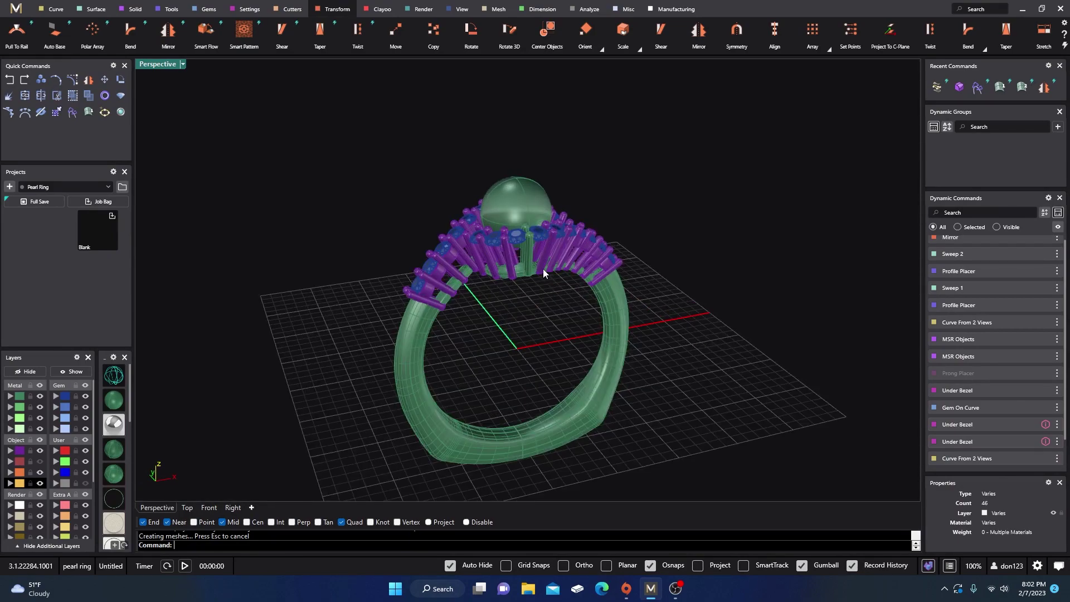
{"action": "right_click_drag", "start_coordinate": [544, 273], "coordinate": [502, 291]}
{"action": "scroll", "coordinate": [535, 224], "scroll_direction": "up", "scroll_amount": 9}
{"action": "right_click_drag", "start_coordinate": [514, 227], "coordinate": [524, 342]}
{"action": "scroll", "coordinate": [511, 313], "scroll_direction": "down", "scroll_amount": 5}
{"action": "left_click", "coordinate": [107, 424]}
{"action": "scroll", "coordinate": [416, 267], "scroll_direction": "down", "scroll_amount": 6}
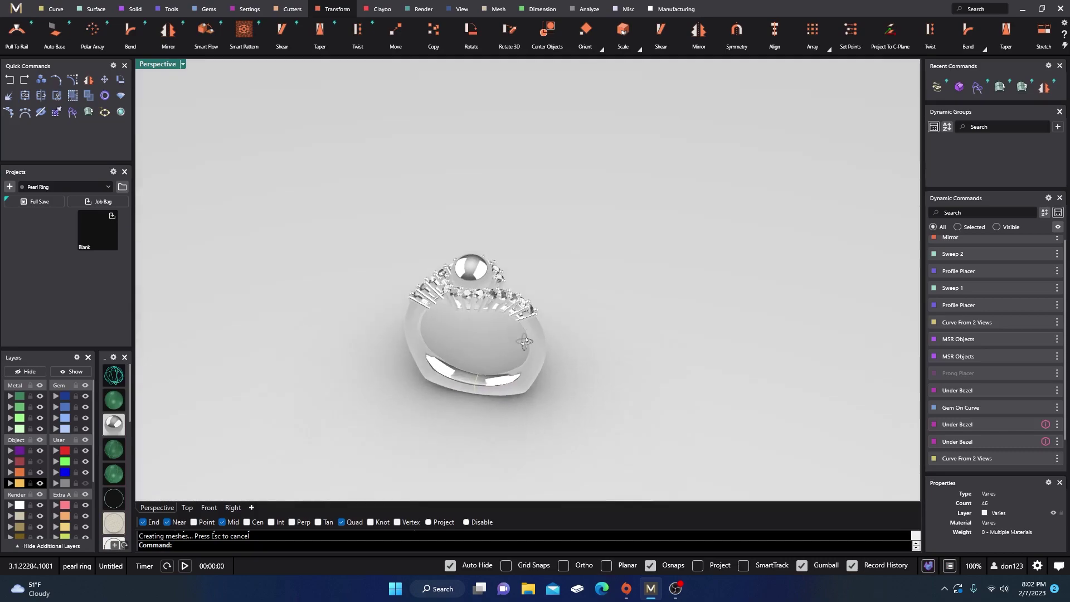
Step: Return the perspective view to the shaded display and examine the bypass rails beneath the pearl from below
{"action": "left_click", "coordinate": [114, 401]}
{"action": "scroll", "coordinate": [478, 279], "scroll_direction": "up", "scroll_amount": 10}
{"action": "right_click_drag", "start_coordinate": [478, 344], "coordinate": [525, 138]}
{"action": "scroll", "coordinate": [490, 237], "scroll_direction": "up", "scroll_amount": 4}
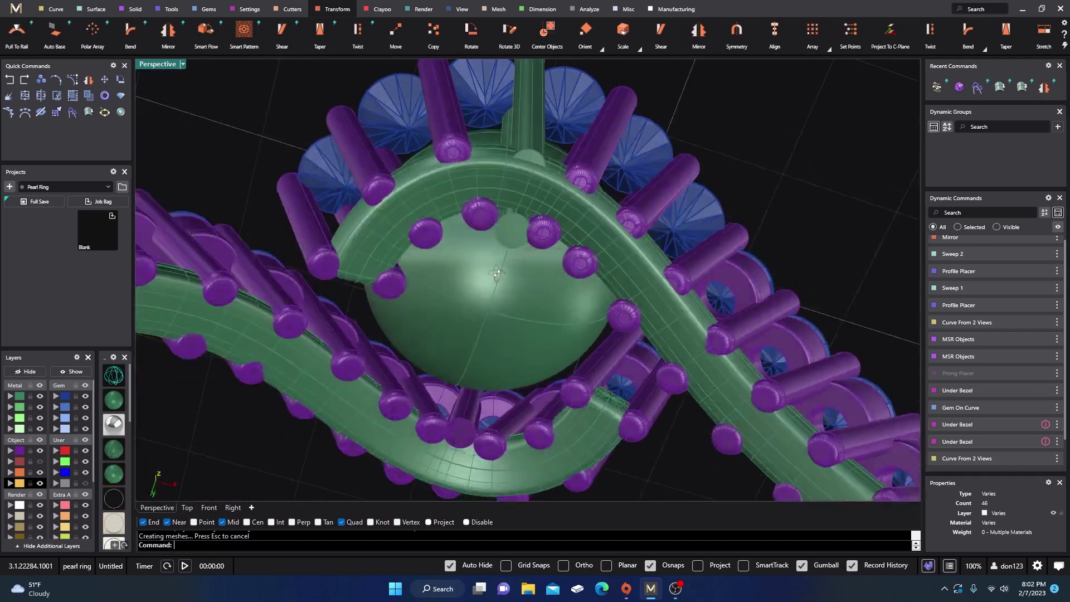
{"action": "scroll", "coordinate": [473, 314], "scroll_direction": "down", "scroll_amount": 2}
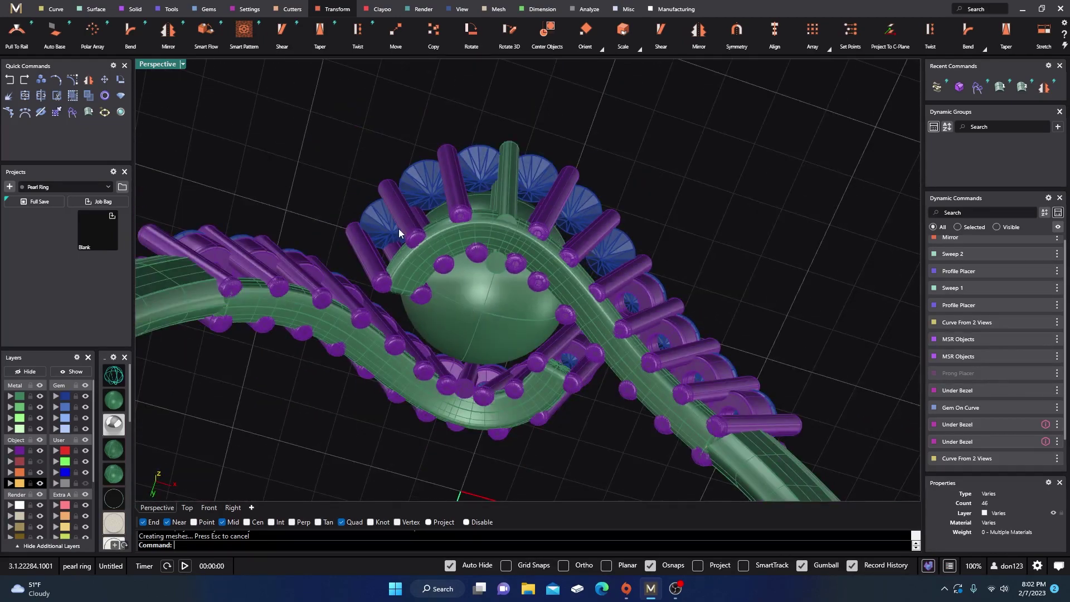
Step: Switch to a maximized Top view in wireframe and frame the centre of the bypass
{"action": "double_click", "coordinate": [156, 65]}
{"action": "double_click", "coordinate": [146, 64]}
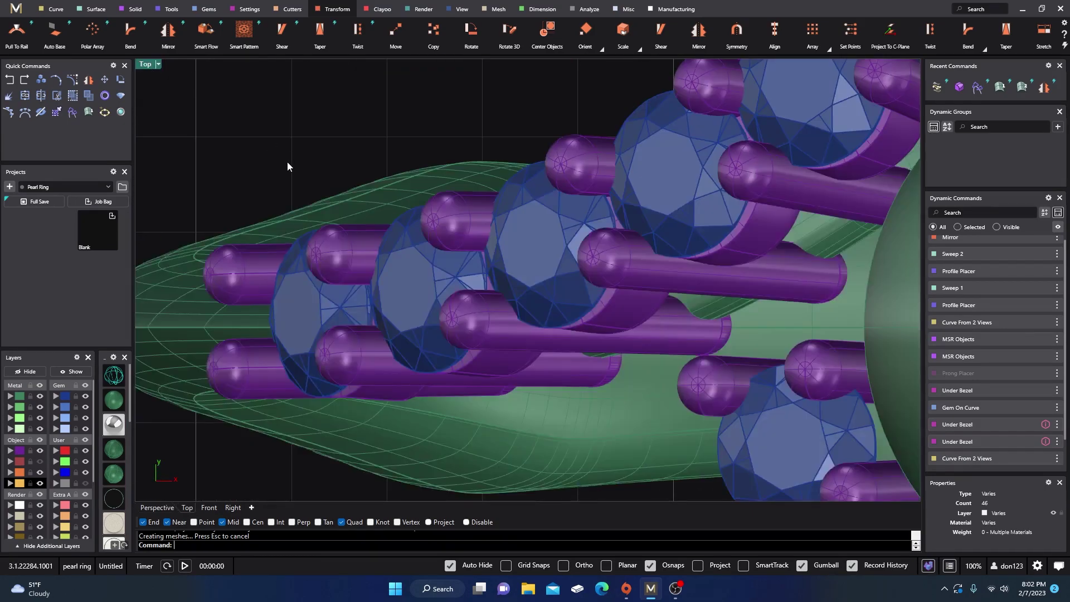
{"action": "scroll", "coordinate": [290, 167], "scroll_direction": "down", "scroll_amount": 4}
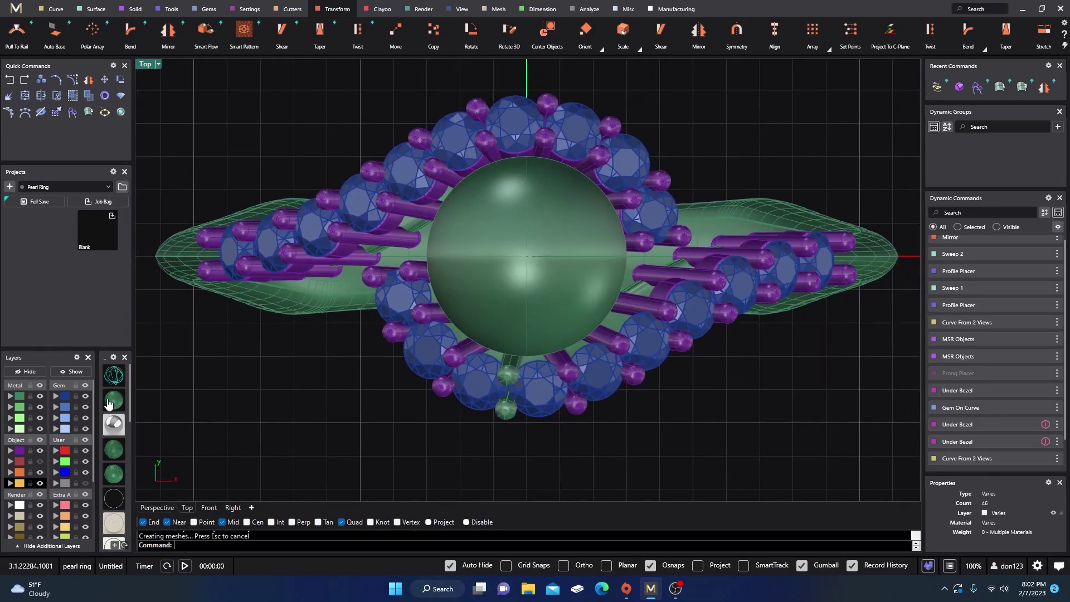
{"action": "left_click", "coordinate": [112, 379]}
{"action": "mouse_move", "coordinate": [447, 397]}
{"action": "right_mouse_down"}
{"action": "mouse_move", "coordinate": [398, 401]}
{"action": "mouse_move", "coordinate": [394, 386]}
{"action": "right_mouse_up"}
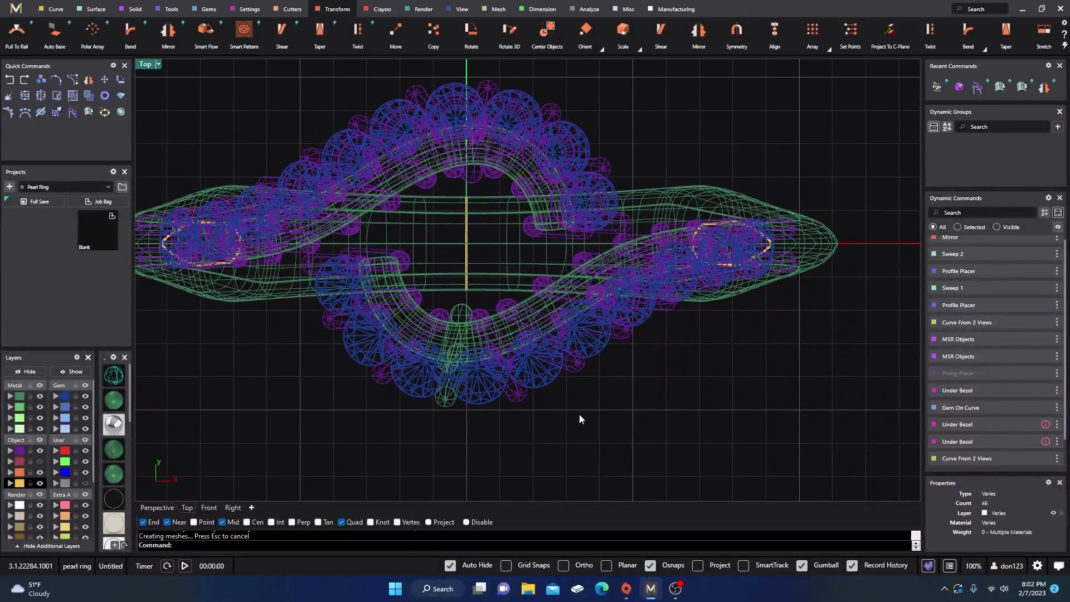
{"action": "right_click_drag", "start_coordinate": [628, 433], "coordinate": [622, 412]}
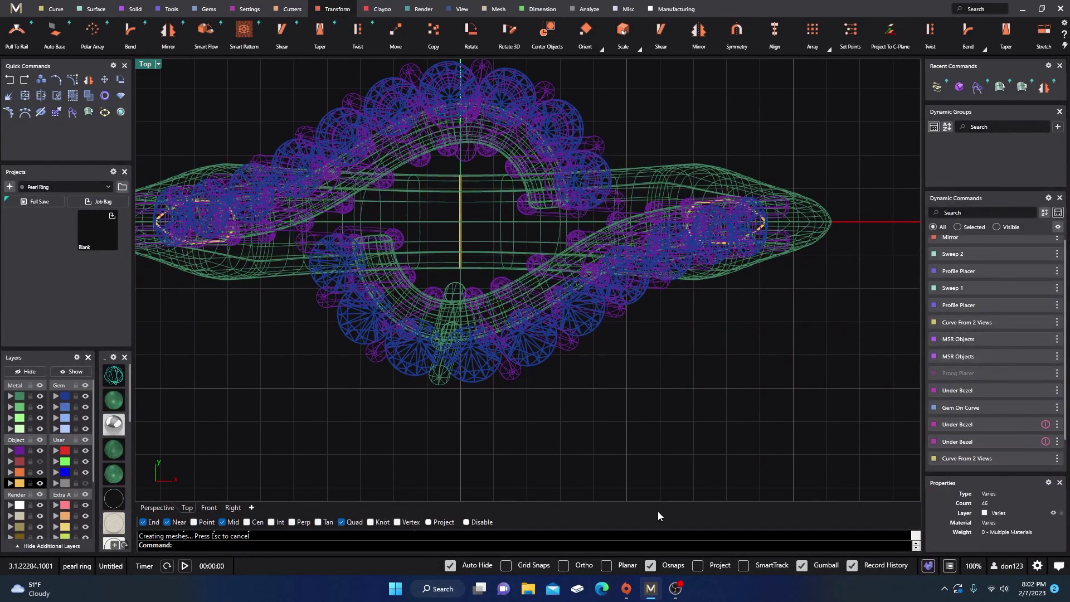
Step: Draw a circle centred at 0,0,0 with object snaps off, about 4.8 mm in diameter, along the inner edges of the bypass rails
{"action": "left_click", "coordinate": [55, 10]}
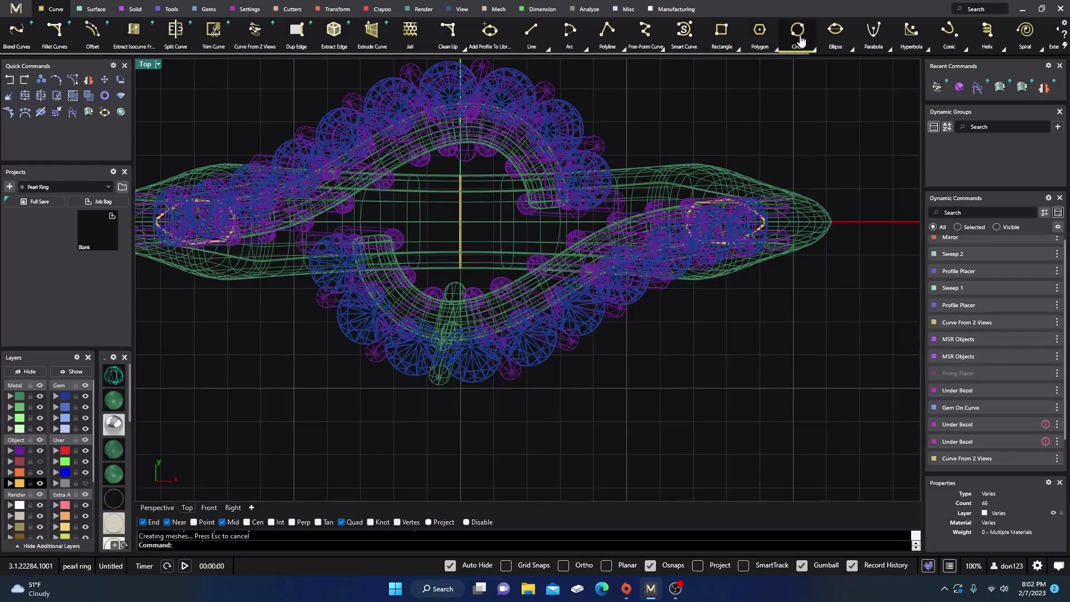
{"action": "left_click", "coordinate": [813, 49]}
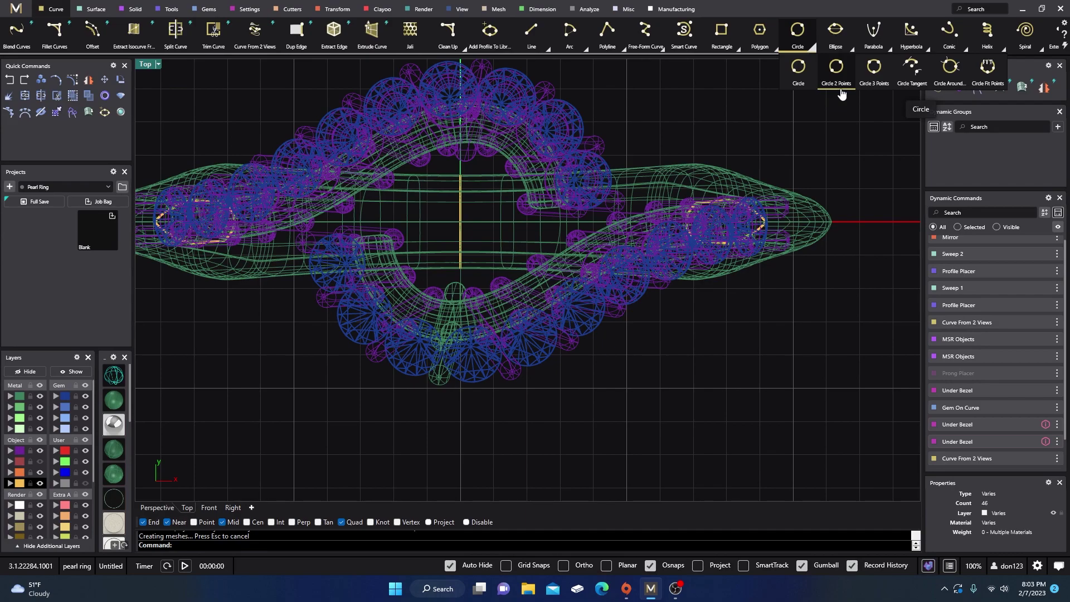
{"action": "left_click", "coordinate": [797, 68]}
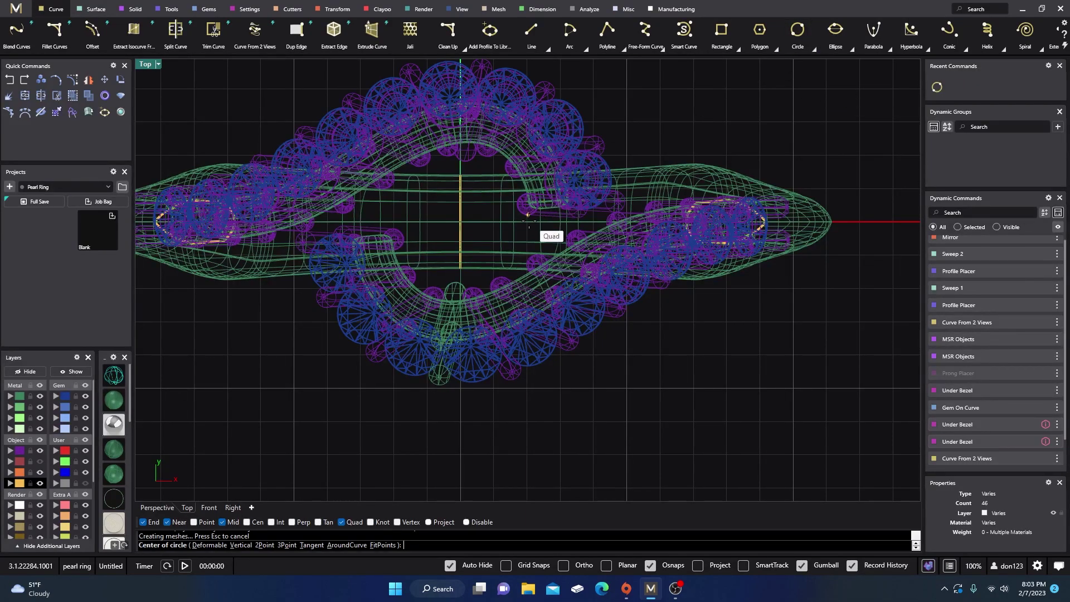
{"action": "type", "text": "0,0,0"}
{"action": "key", "text": "Return"}
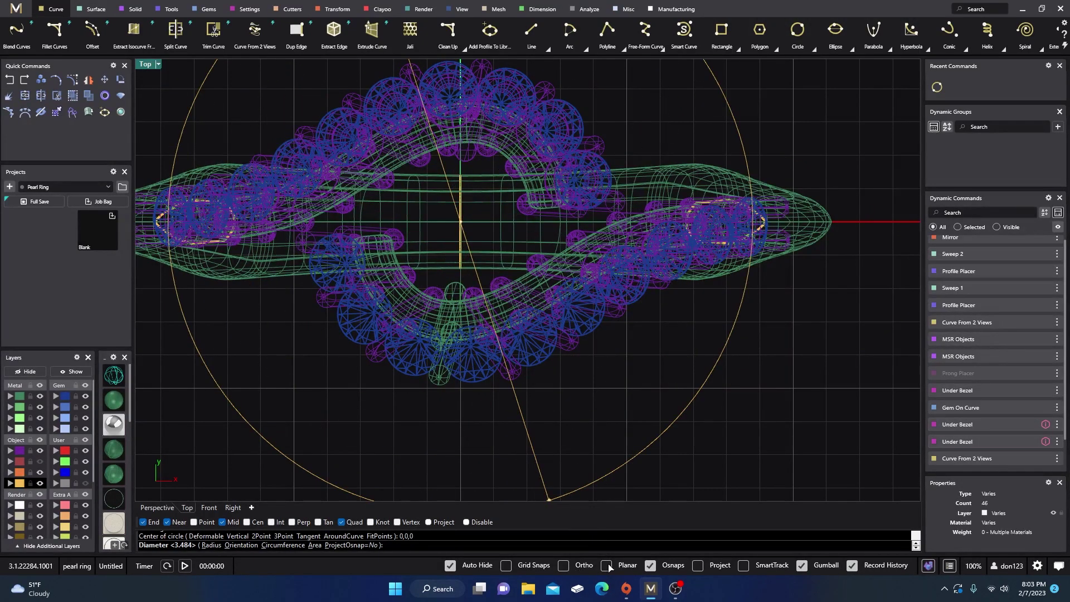
{"action": "left_click", "coordinate": [650, 565]}
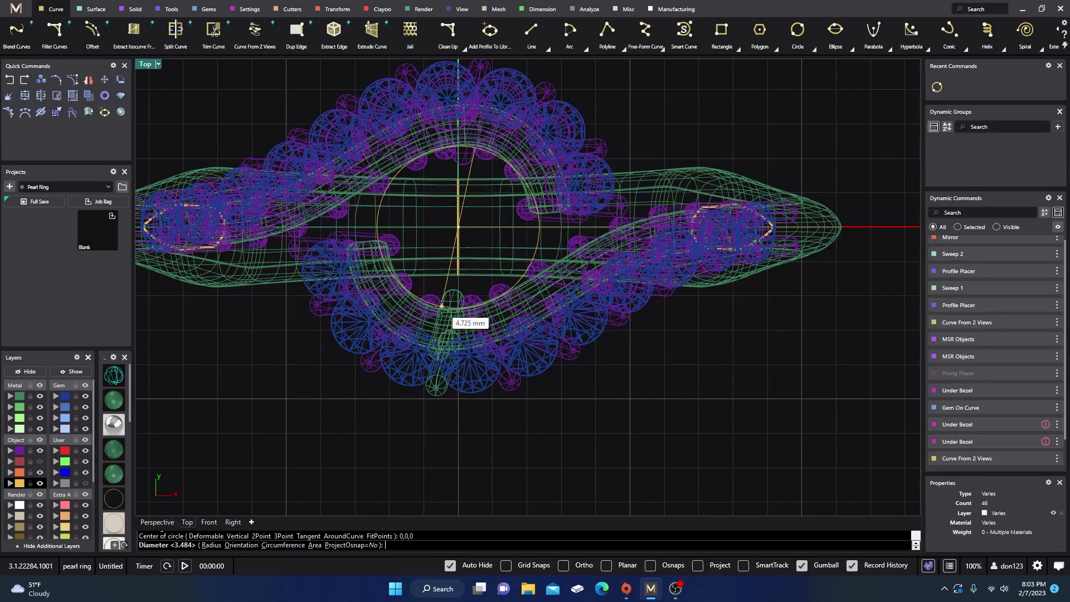
{"action": "left_click", "coordinate": [443, 309]}
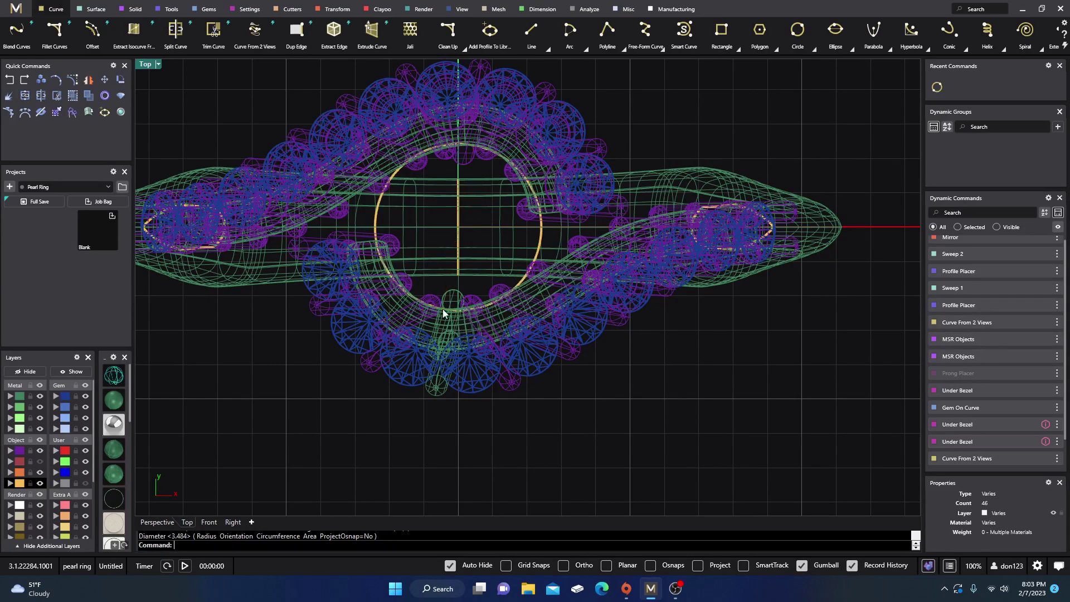
{"action": "left_click", "coordinate": [377, 223]}
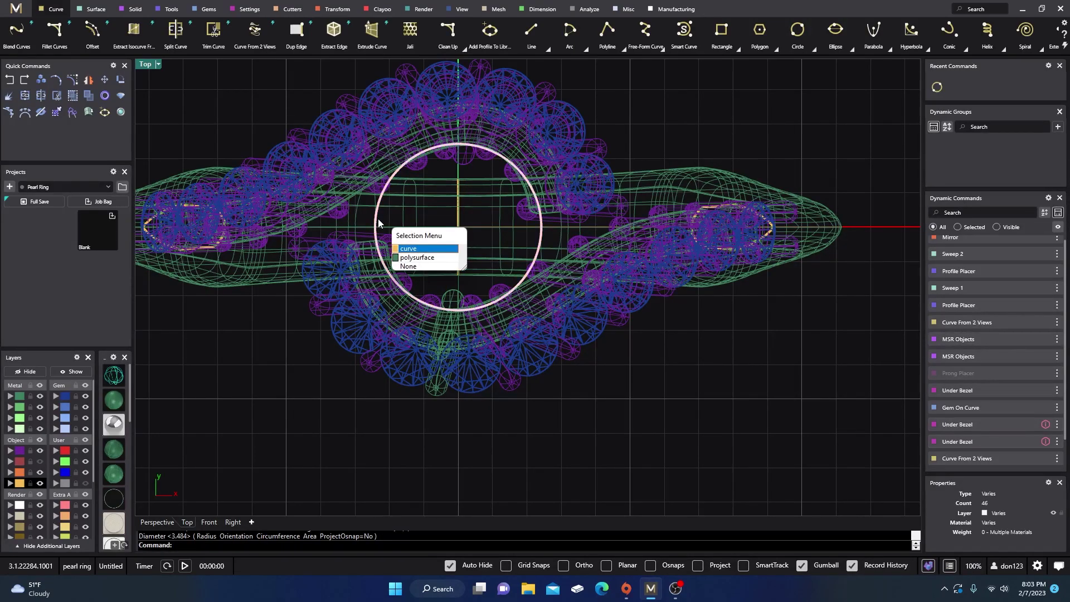
{"action": "left_click", "coordinate": [405, 249]}
{"action": "key", "text": "Delete"}
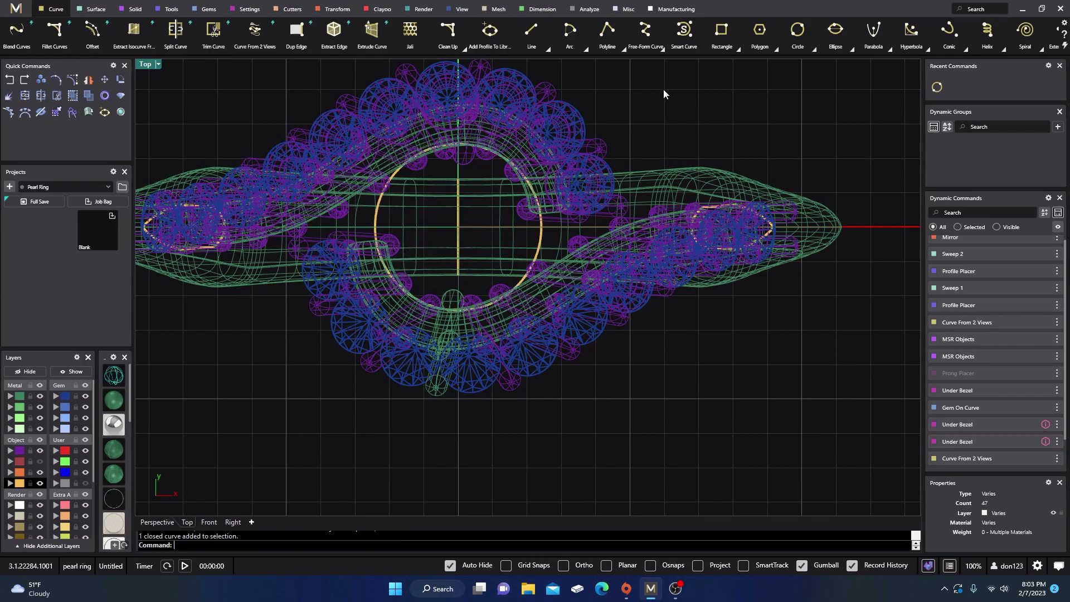
Step: Draw a second, smaller circle centred at 0,0,0, about 3.5 mm in diameter, inside the first one
{"action": "key", "text": "Return"}
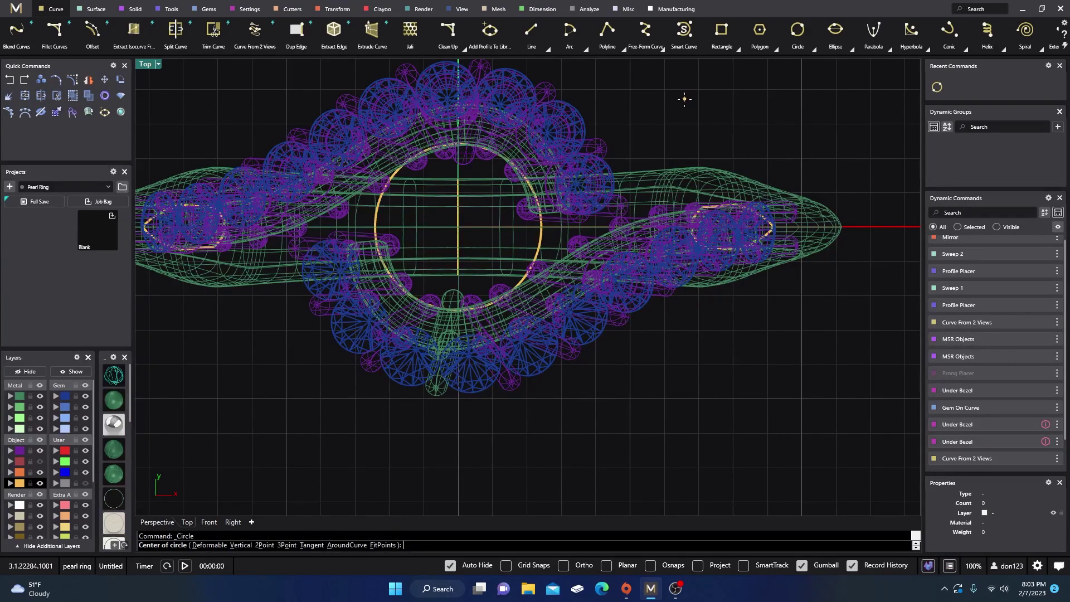
{"action": "type", "text": "0,0,0"}
{"action": "key", "text": "Return"}
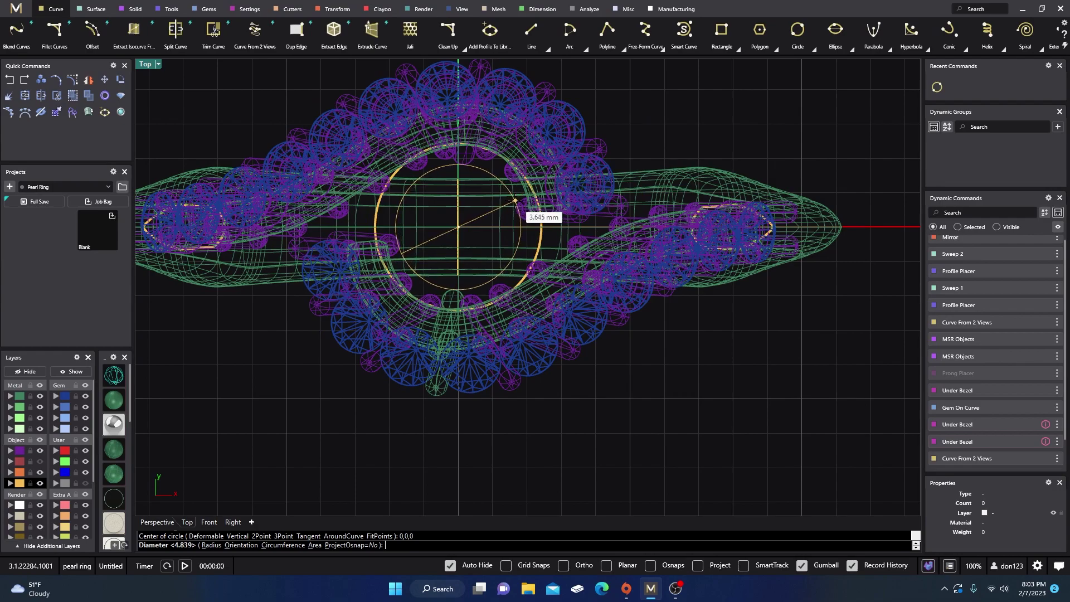
{"action": "left_click", "coordinate": [516, 203]}
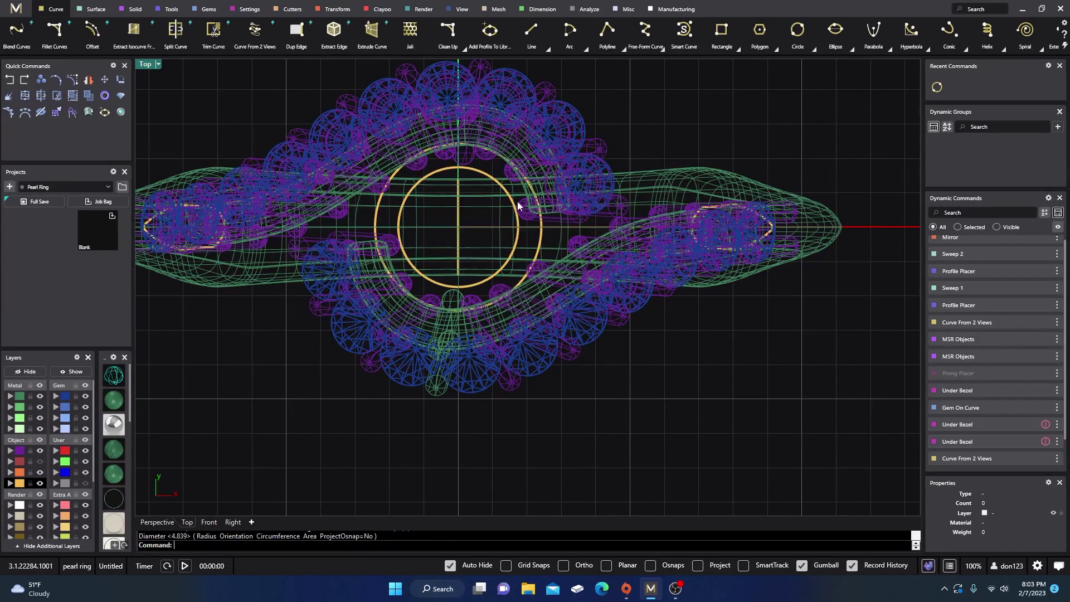
Step: Select both centre circles and raise them together in the Front view to just below the pearl's middle
{"action": "left_click", "coordinate": [539, 245]}
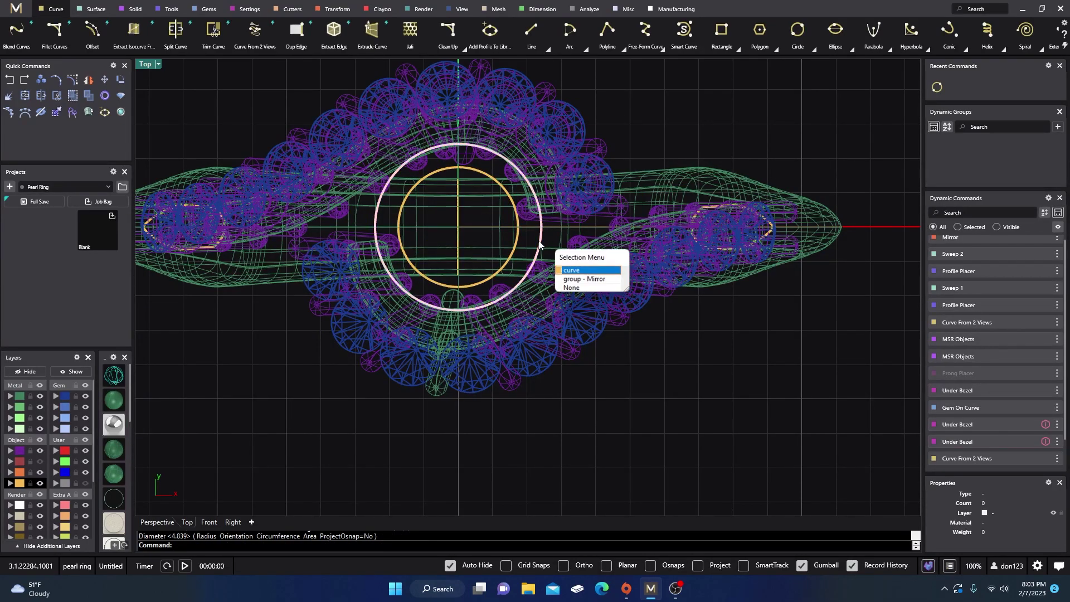
{"action": "left_click", "coordinate": [561, 275]}
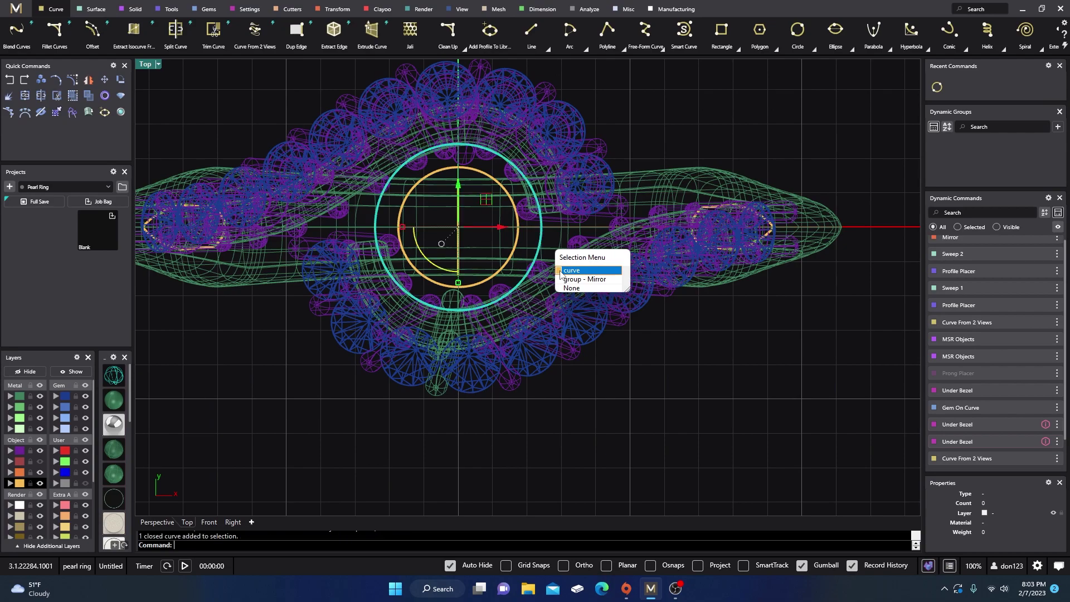
{"action": "left_click", "coordinate": [517, 248], "text": "shift"}
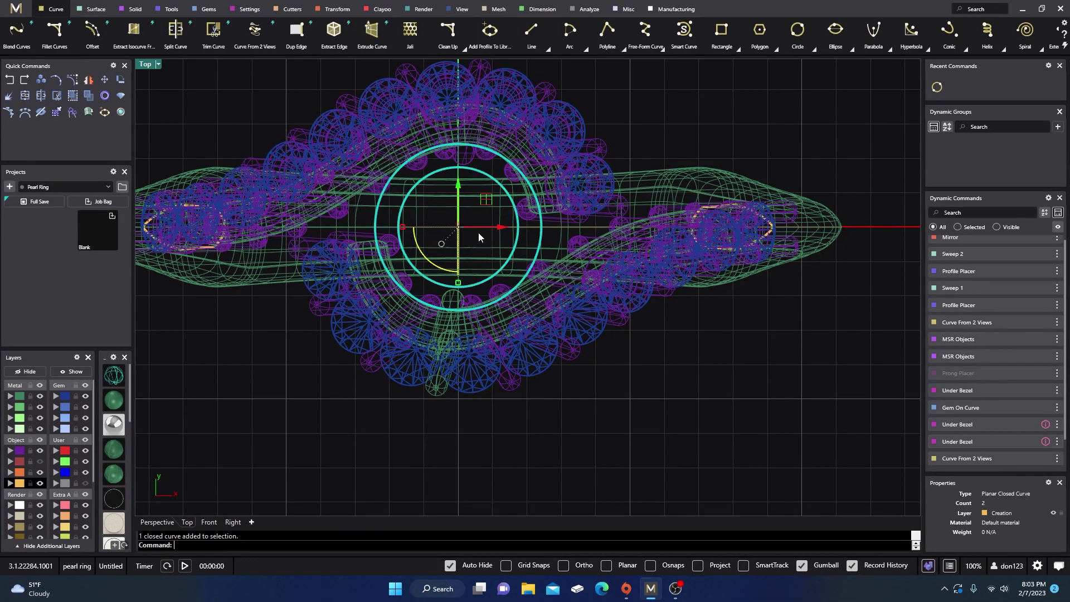
{"action": "double_click", "coordinate": [143, 66]}
{"action": "scroll", "coordinate": [352, 377], "scroll_direction": "up", "scroll_amount": 3}
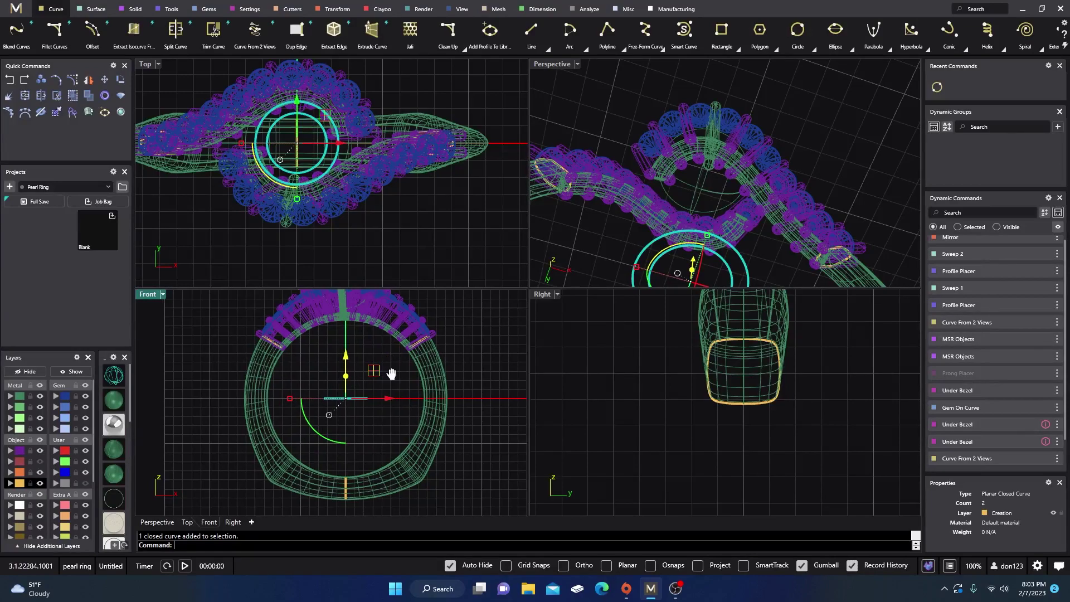
{"action": "right_click_drag", "start_coordinate": [415, 363], "coordinate": [411, 375]}
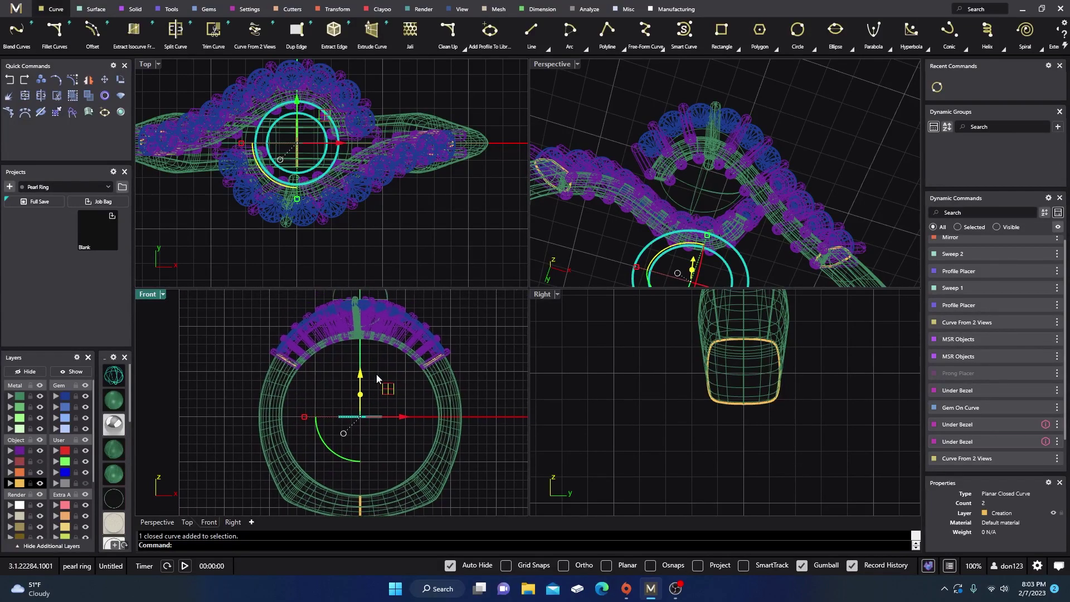
{"action": "double_click", "coordinate": [146, 295]}
{"action": "right_click_drag", "start_coordinate": [462, 293], "coordinate": [396, 346]}
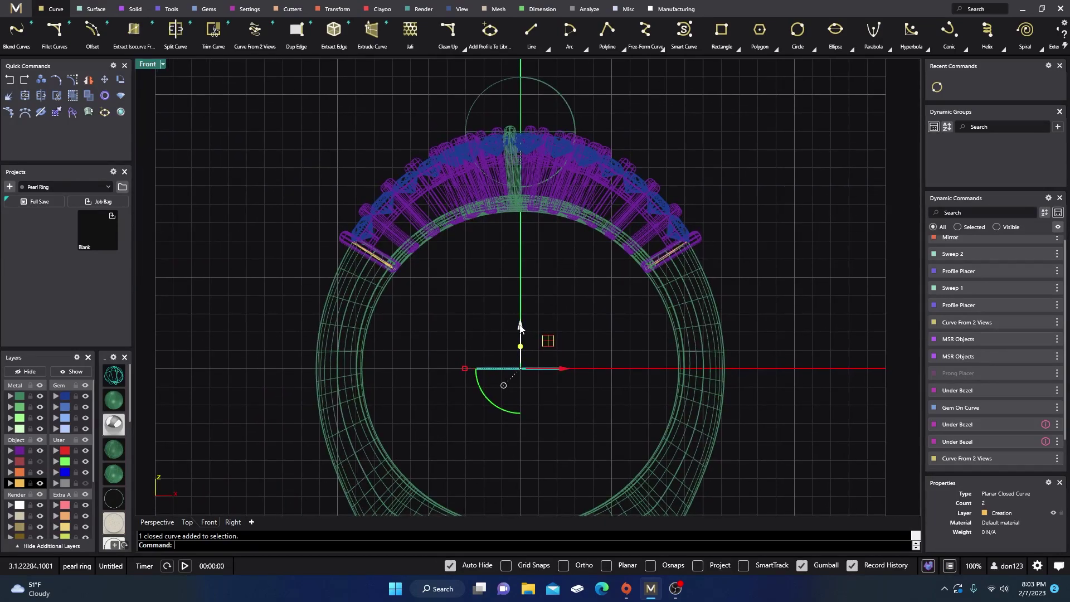
{"action": "left_click_drag", "start_coordinate": [520, 328], "coordinate": [539, 123]}
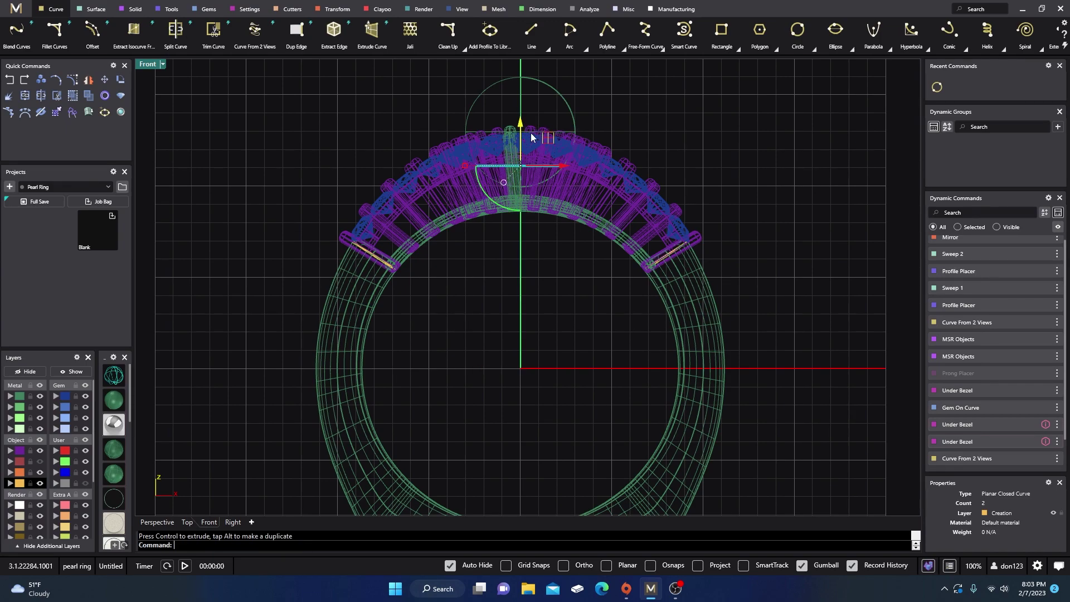
{"action": "scroll", "coordinate": [522, 142], "scroll_direction": "up", "scroll_amount": 6}
{"action": "left_click", "coordinate": [712, 104]}
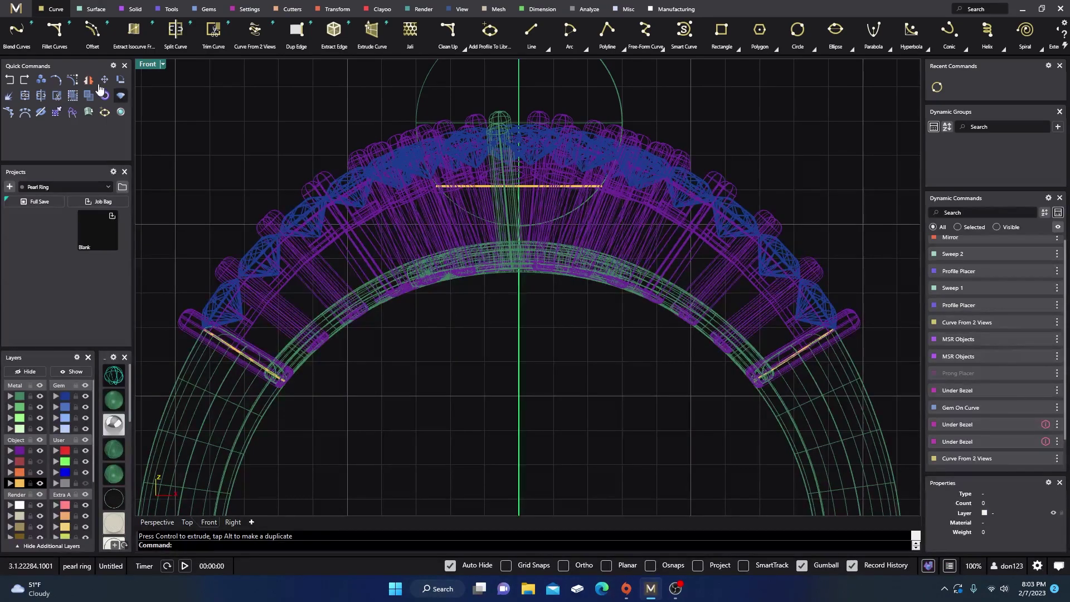
Step: Lower the smaller circle slightly below the larger one in the Perspective view, within the pearl's underside
{"action": "double_click", "coordinate": [155, 65]}
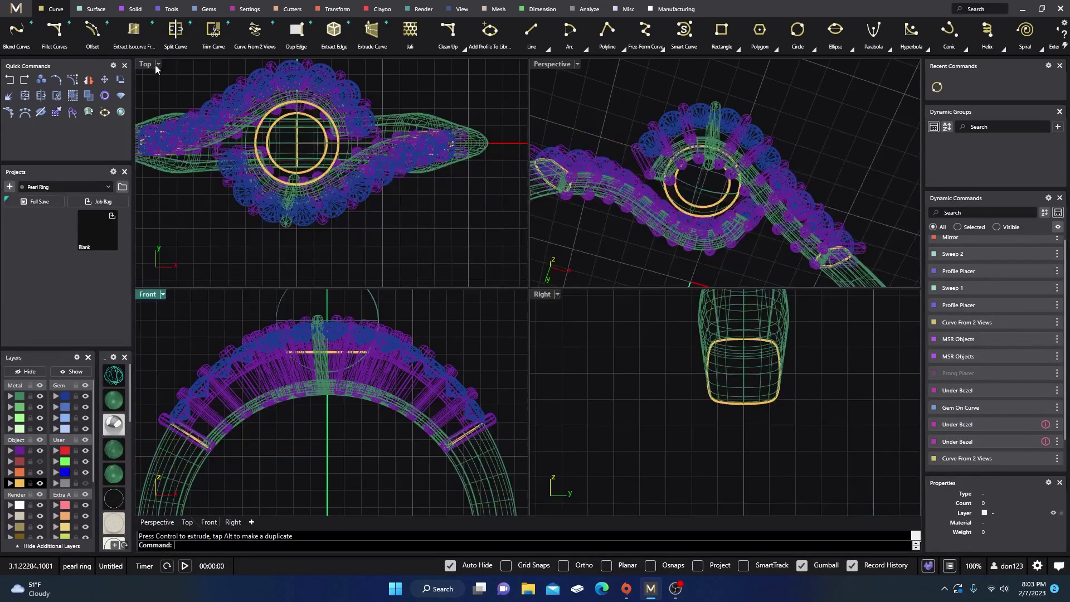
{"action": "double_click", "coordinate": [546, 65]}
{"action": "right_click_drag", "start_coordinate": [567, 289], "coordinate": [486, 447]}
{"action": "right_click_drag", "start_coordinate": [526, 412], "coordinate": [544, 342]}
{"action": "scroll", "coordinate": [557, 274], "scroll_direction": "up", "scroll_amount": 3}
{"action": "left_click", "coordinate": [561, 269], "text": "ctrl"}
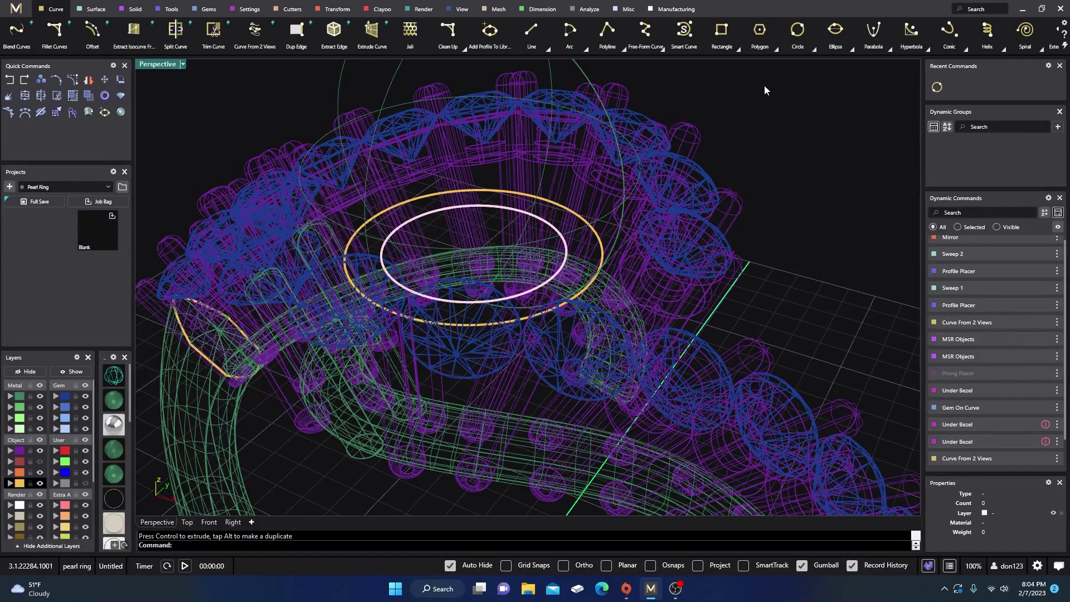
{"action": "left_click", "coordinate": [764, 85]}
{"action": "left_click", "coordinate": [565, 269]}
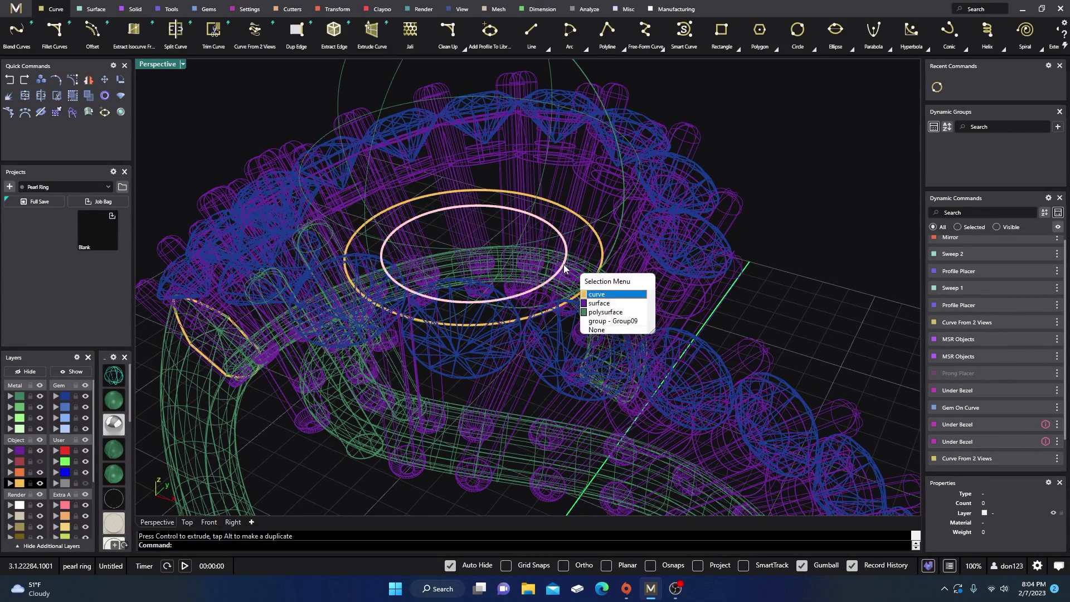
{"action": "left_click", "coordinate": [590, 294]}
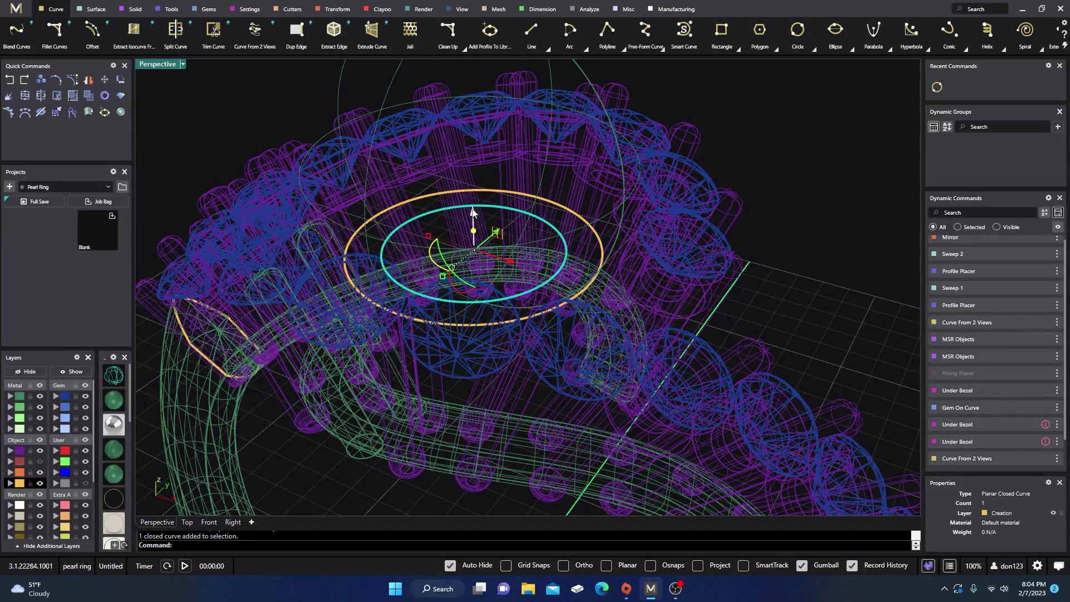
{"action": "left_click_drag", "start_coordinate": [473, 213], "coordinate": [477, 245]}
{"action": "right_click_drag", "start_coordinate": [404, 368], "coordinate": [471, 295]}
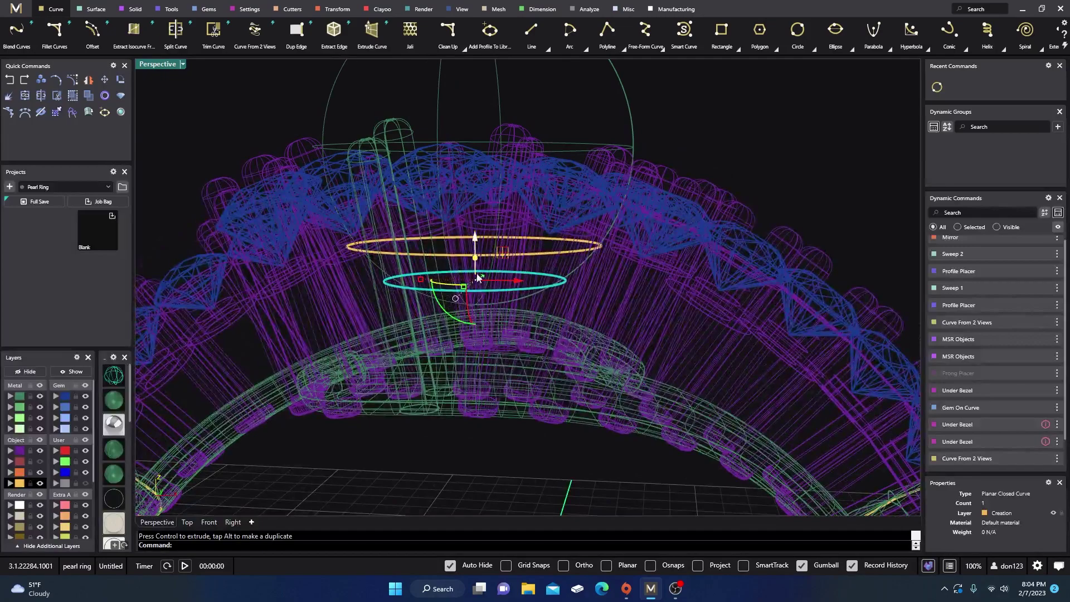
Step: Extrude the larger circle straight down past the bypass rails and cap the resulting cylinder into a closed solid
{"action": "left_click", "coordinate": [347, 252]}
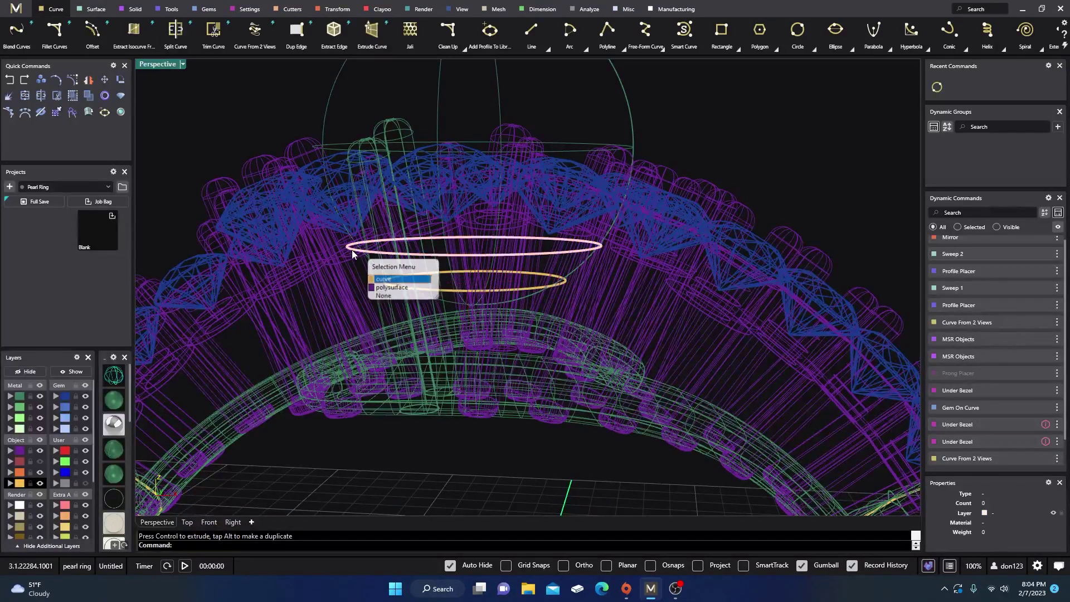
{"action": "left_click", "coordinate": [387, 280]}
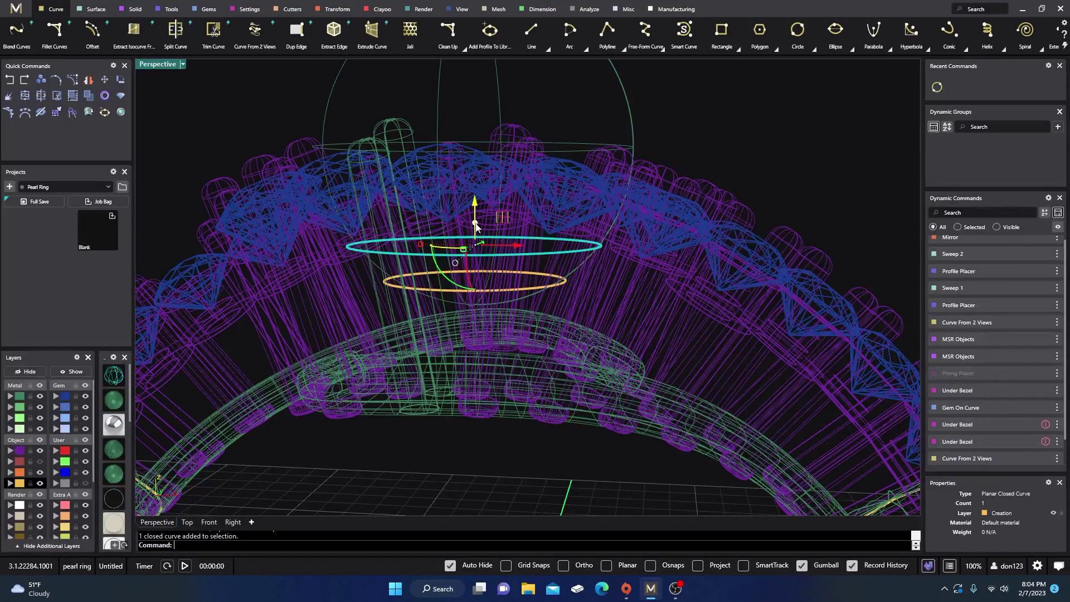
{"action": "left_click_drag", "start_coordinate": [475, 224], "coordinate": [471, 454]}
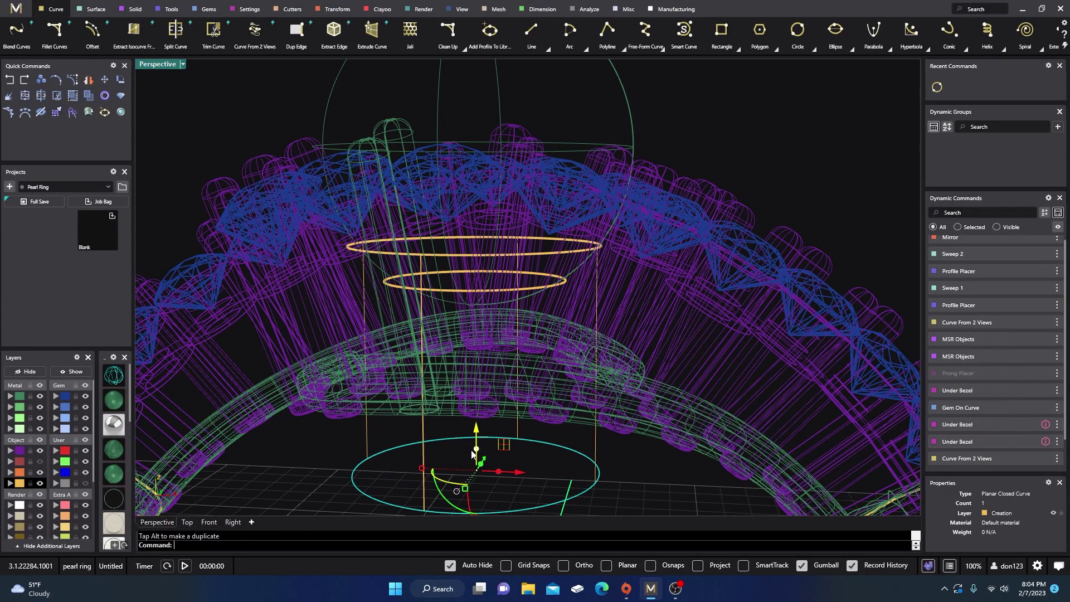
{"action": "left_click", "coordinate": [597, 467], "text": "shift"}
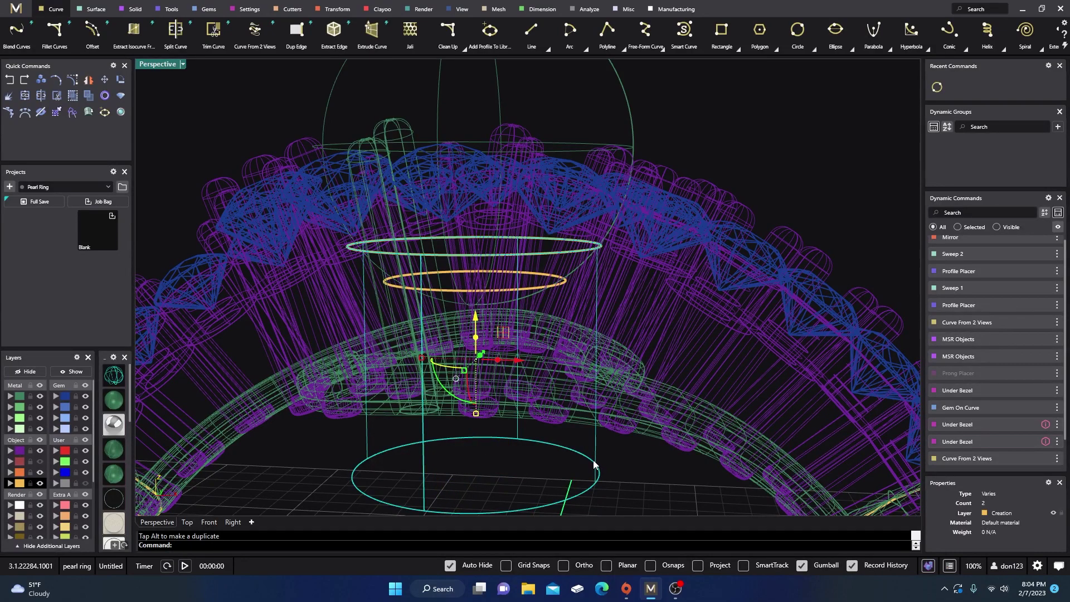
{"action": "type", "text": "Cap"}
{"action": "key", "text": "Return"}
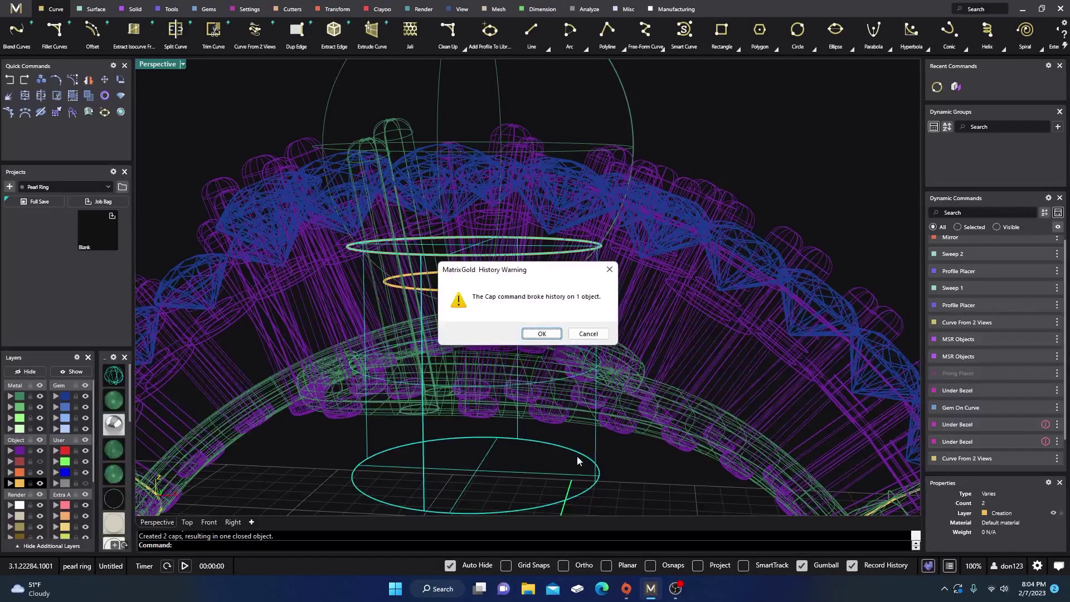
{"action": "left_click", "coordinate": [541, 333]}
Step: Switch the perspective view to shaded display and inspect the capped cylinder beneath the pearl
{"action": "right_click_drag", "start_coordinate": [645, 261], "coordinate": [610, 295]}
{"action": "scroll", "coordinate": [605, 289], "scroll_direction": "down", "scroll_amount": 6}
{"action": "right_click_drag", "start_coordinate": [395, 227], "coordinate": [373, 246]}
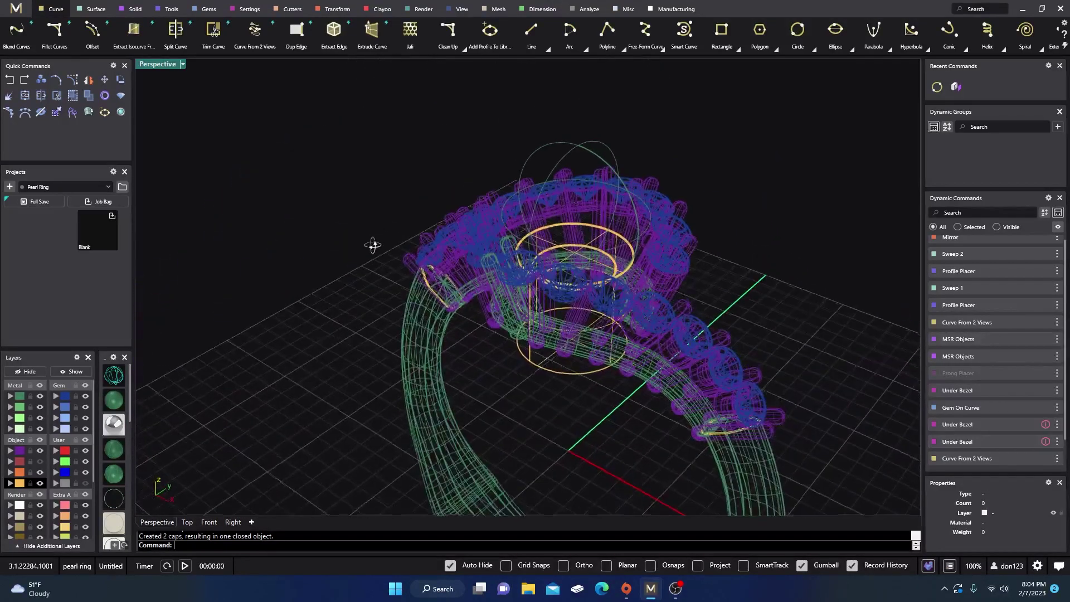
{"action": "left_click", "coordinate": [117, 398]}
{"action": "mouse_move", "coordinate": [337, 340]}
{"action": "right_mouse_down"}
{"action": "mouse_move", "coordinate": [262, 396]}
{"action": "mouse_move", "coordinate": [263, 411]}
{"action": "mouse_move", "coordinate": [420, 291]}
{"action": "right_mouse_up"}
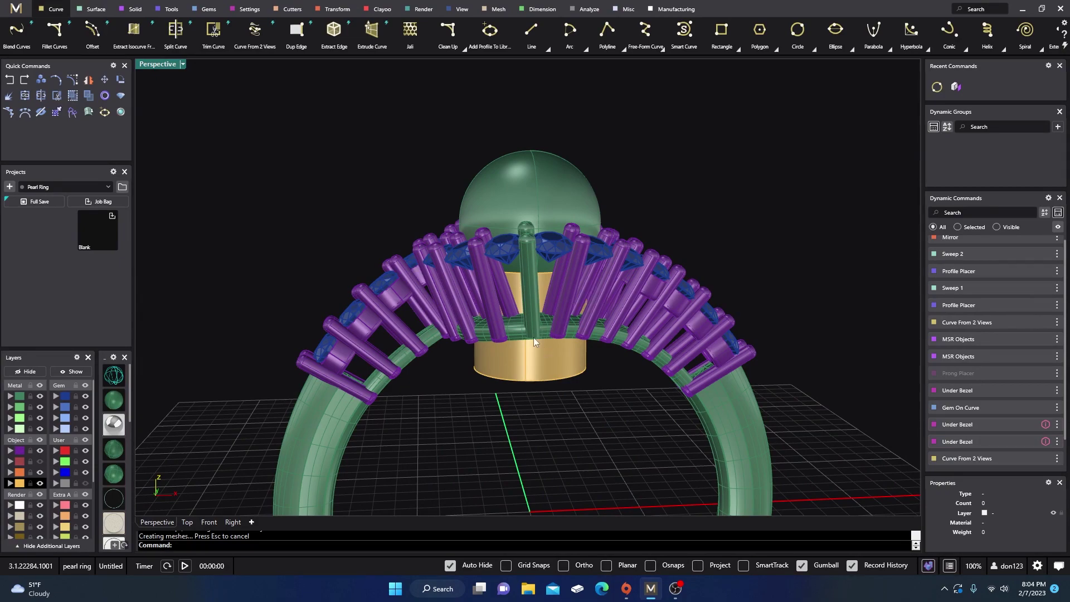
Step: Try to scale the capped cylinder slightly wider, and undo the scaling
{"action": "left_click", "coordinate": [534, 372]}
{"action": "right_click_drag", "start_coordinate": [521, 390], "coordinate": [490, 390]}
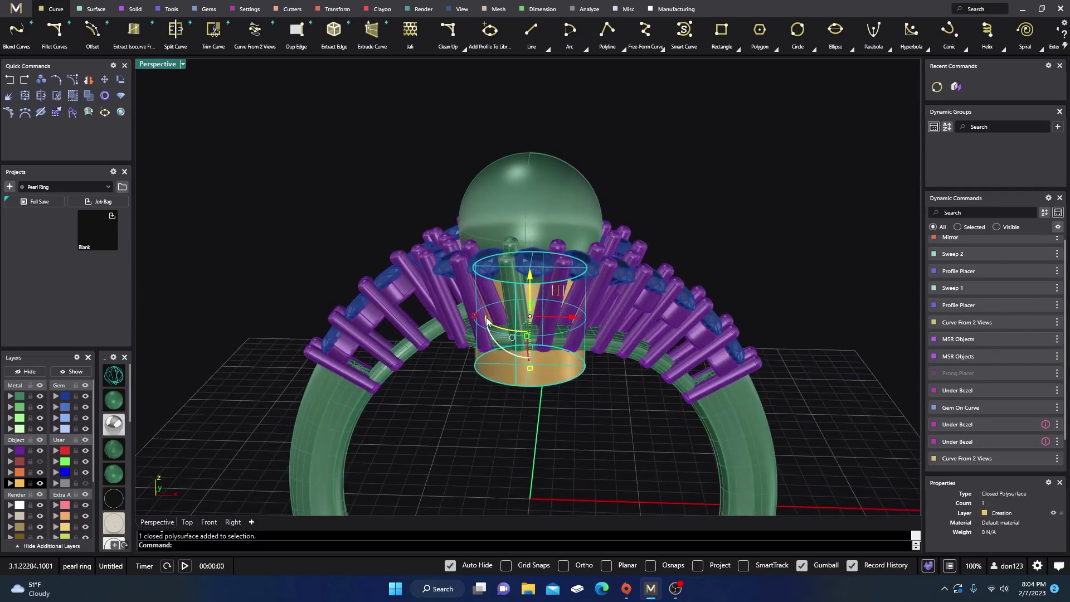
{"action": "mouse_move", "coordinate": [475, 316]}
{"action": "left_mouse_down"}
{"action": "mouse_move", "coordinate": [488, 319]}
{"action": "mouse_move", "coordinate": [472, 316]}
{"action": "left_mouse_up"}
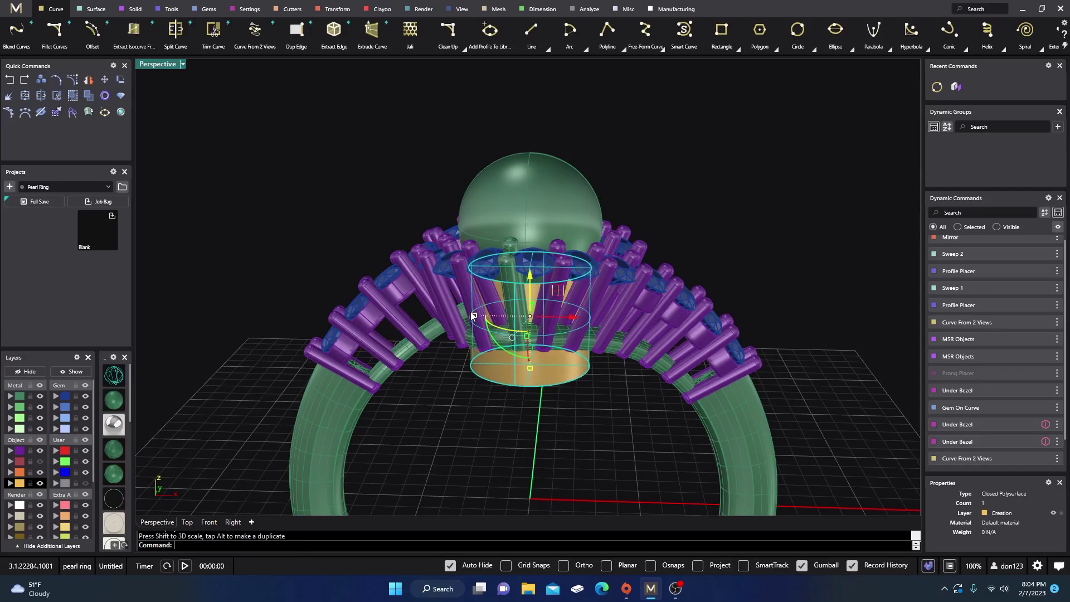
{"action": "left_click", "coordinate": [9, 81]}
Step: Examine how the cylinder fits between the pearl and the bypass rails from above and from the side
{"action": "right_click_drag", "start_coordinate": [501, 390], "coordinate": [616, 361]}
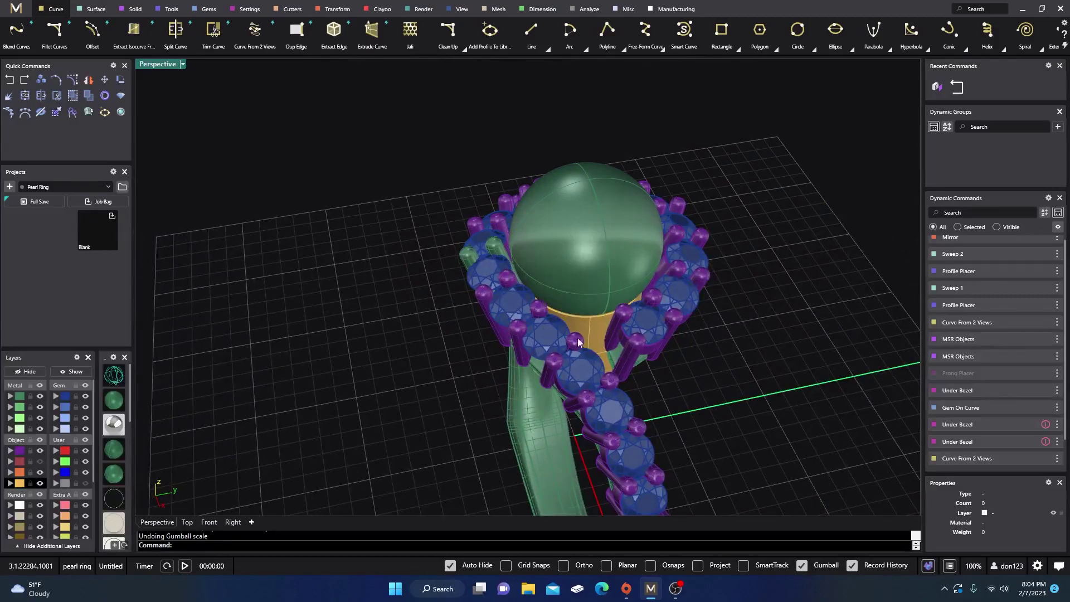
{"action": "right_click_drag", "start_coordinate": [581, 328], "coordinate": [596, 344]}
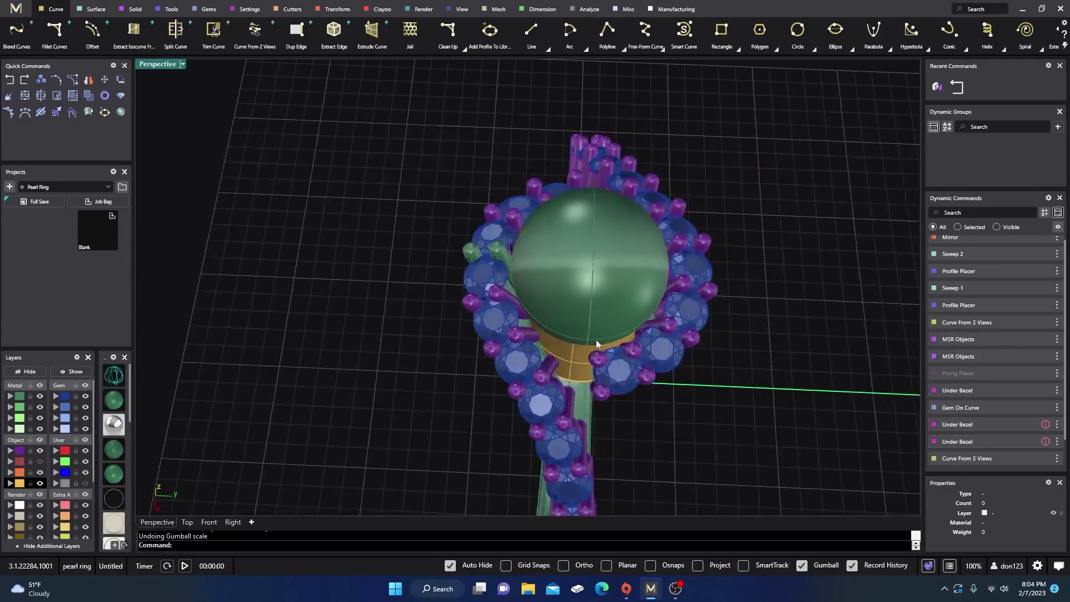
{"action": "right_click_drag", "start_coordinate": [565, 394], "coordinate": [704, 268]}
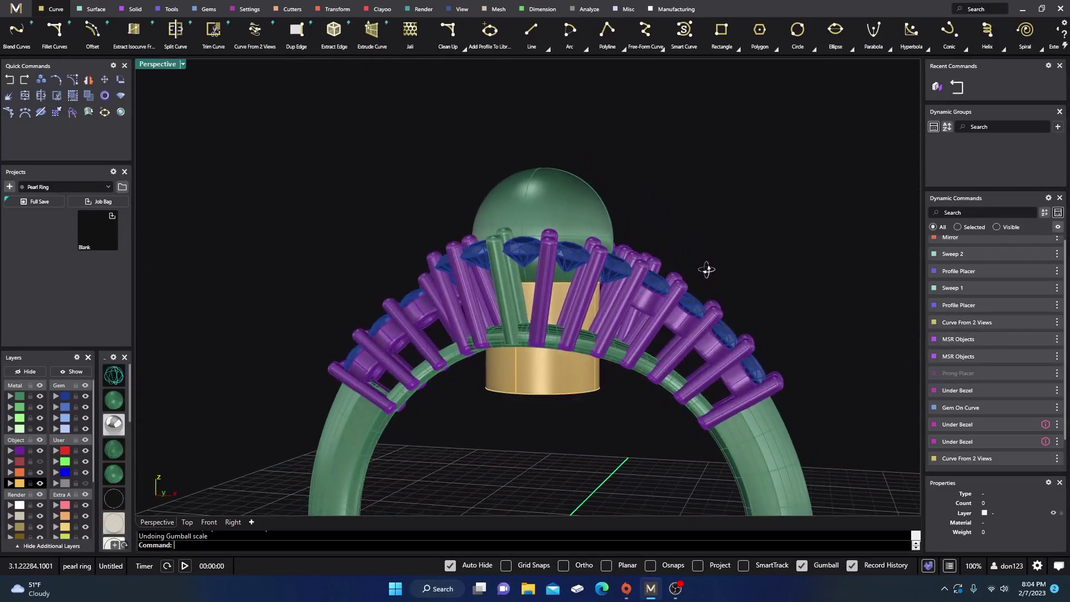
{"action": "right_click_drag", "start_coordinate": [580, 357], "coordinate": [449, 389]}
{"action": "scroll", "coordinate": [556, 368], "scroll_direction": "up", "scroll_amount": 4}
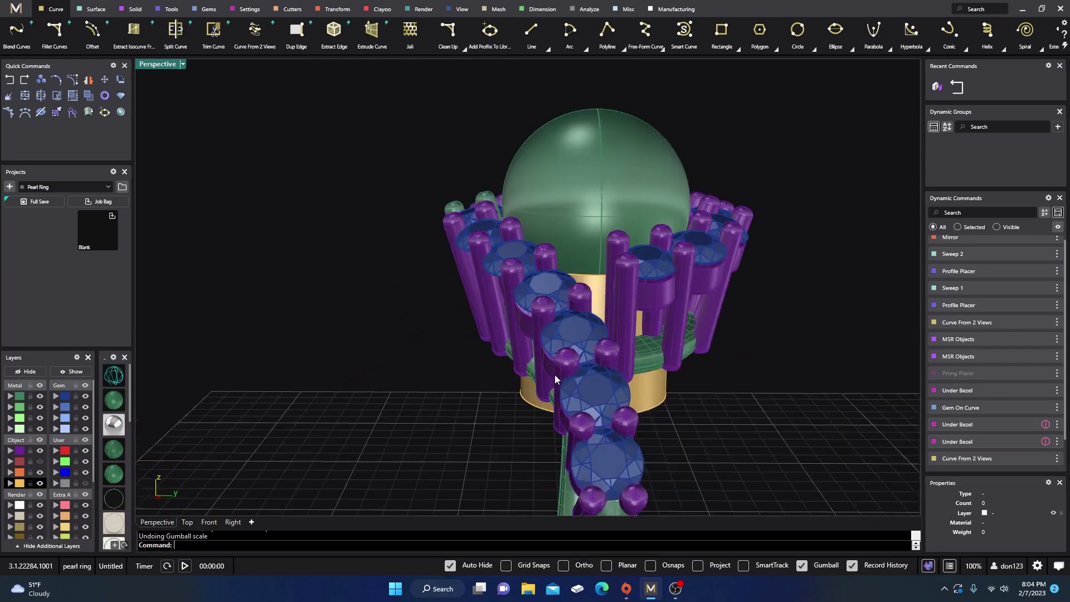
Step: Adjust the capped cylinder's height beneath the pearl, lowering it a little and raising it slightly again
{"action": "right_click_drag", "start_coordinate": [646, 404], "coordinate": [687, 425]}
{"action": "left_click", "coordinate": [680, 418]}
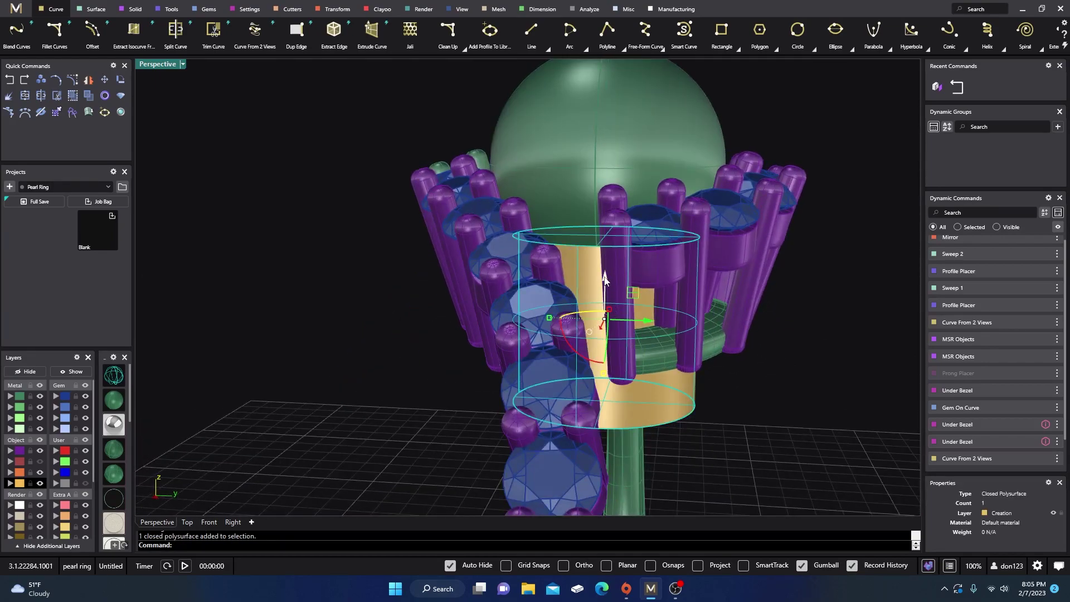
{"action": "left_click_drag", "start_coordinate": [605, 278], "coordinate": [605, 298]}
{"action": "left_click", "coordinate": [289, 316]}
{"action": "right_click_drag", "start_coordinate": [289, 316], "coordinate": [312, 350]}
{"action": "left_click", "coordinate": [590, 297]}
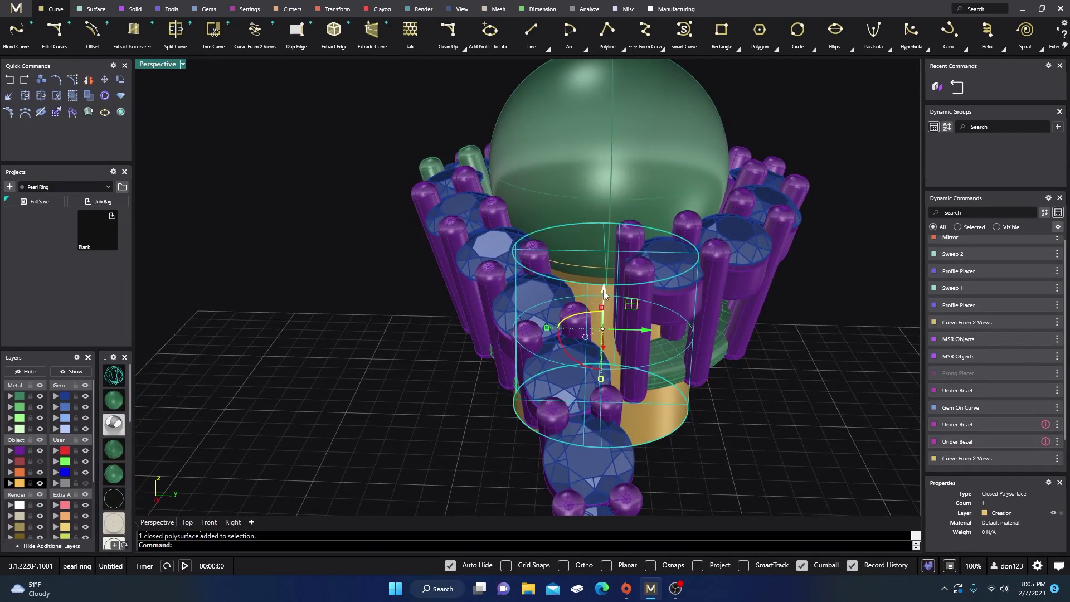
{"action": "left_click_drag", "start_coordinate": [603, 289], "coordinate": [604, 276]}
{"action": "left_click", "coordinate": [374, 330]}
{"action": "right_click_drag", "start_coordinate": [374, 330], "coordinate": [387, 375]}
{"action": "left_click", "coordinate": [600, 330]}
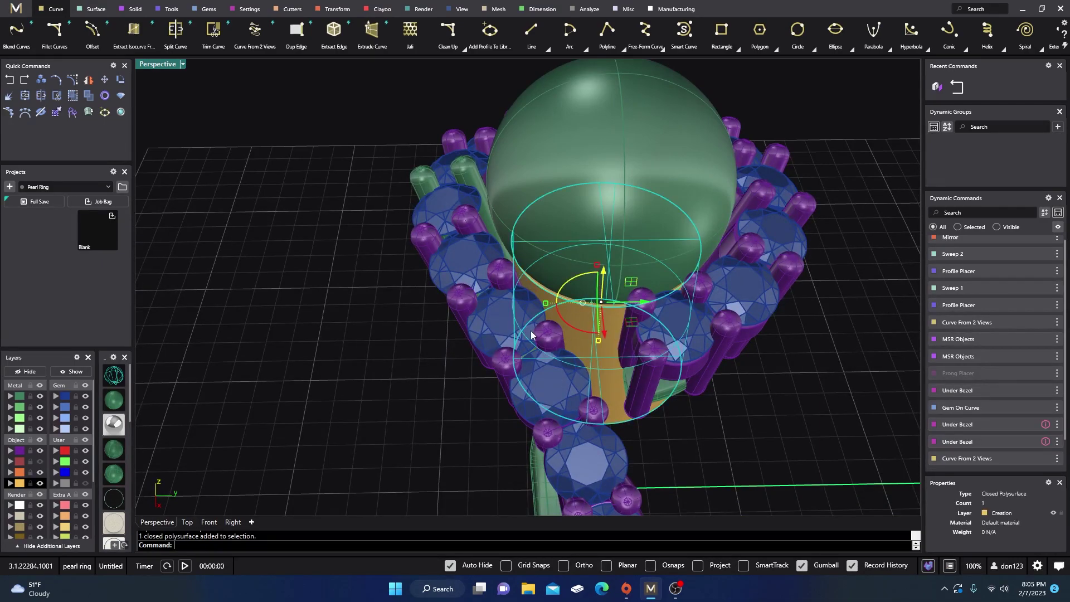
Step: Try to shift the cylinder slightly sideways beneath the pearl while viewed from above, and undo the move
{"action": "right_click_drag", "start_coordinate": [531, 330], "coordinate": [338, 324]}
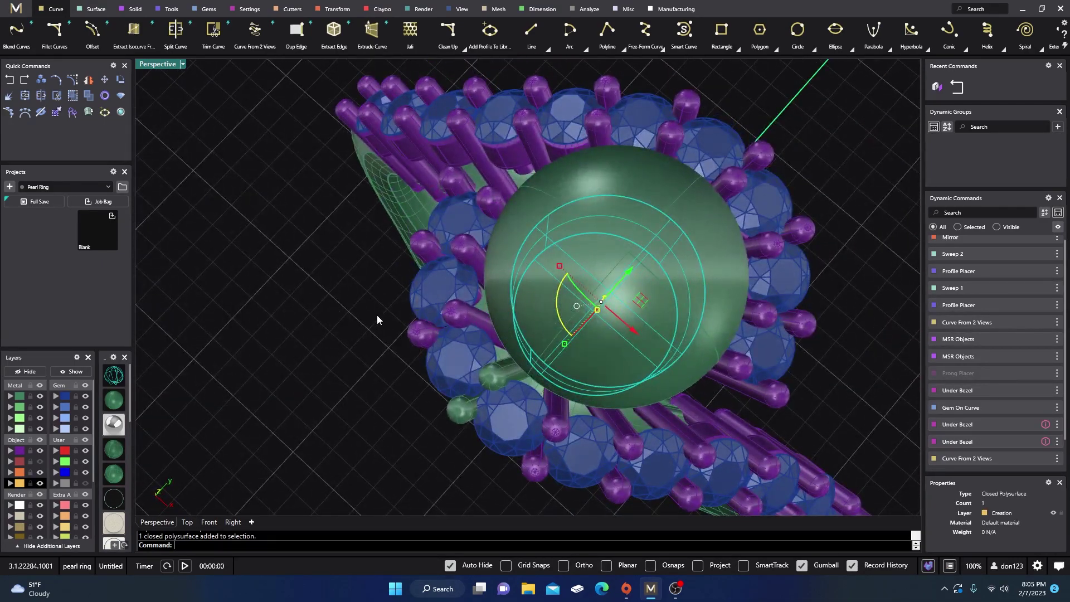
{"action": "left_click_drag", "start_coordinate": [643, 301], "coordinate": [642, 301]}
{"action": "left_click_drag", "start_coordinate": [641, 302], "coordinate": [637, 301]}
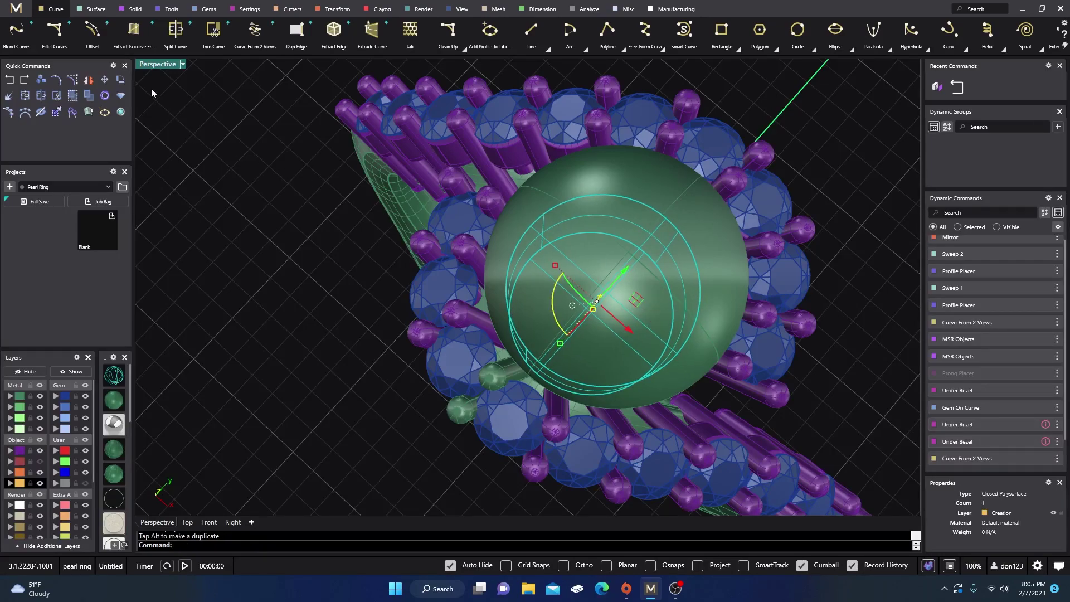
{"action": "left_click", "coordinate": [9, 79]}
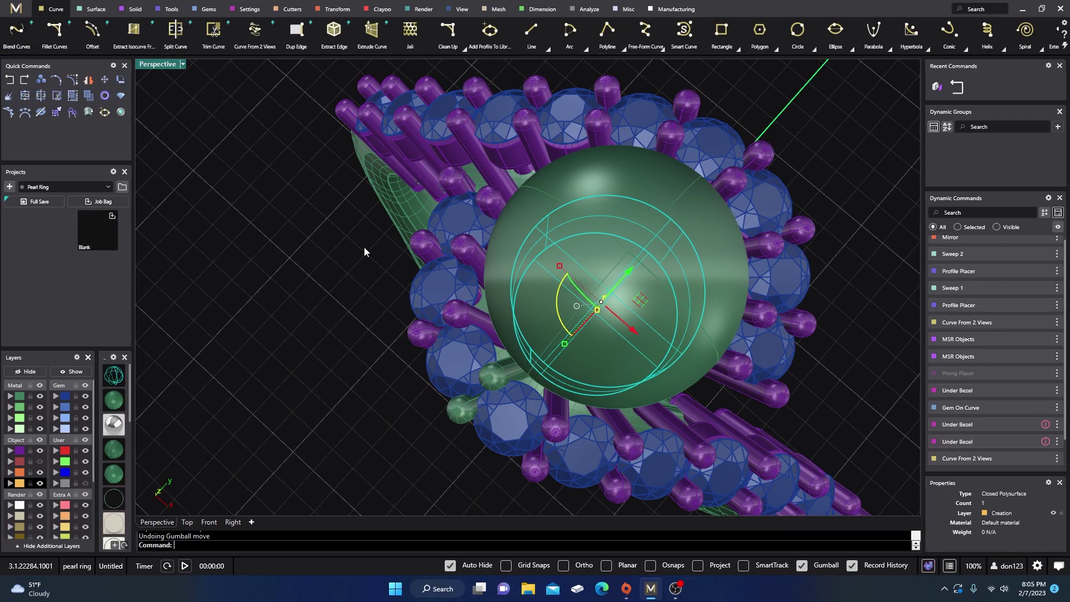
Step: Scale the capped cylinder slightly narrower in plan, checking it in wireframe against the support circles and surrounding prongs
{"action": "double_click", "coordinate": [155, 67]}
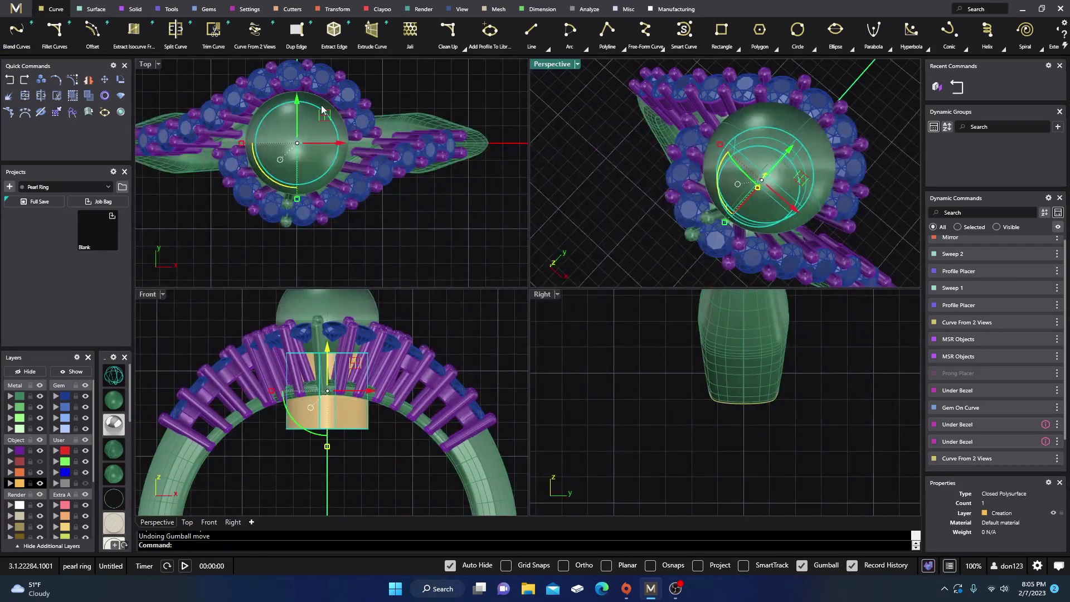
{"action": "right_click_drag", "start_coordinate": [423, 100], "coordinate": [488, 136]}
{"action": "left_click", "coordinate": [114, 375]}
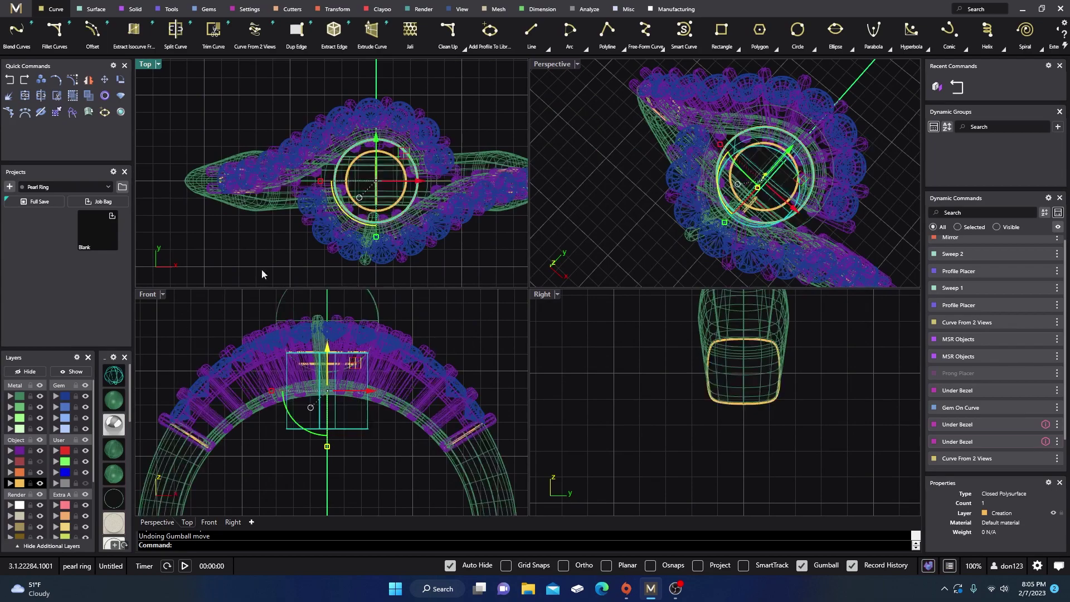
{"action": "scroll", "coordinate": [394, 154], "scroll_direction": "up", "scroll_amount": 2}
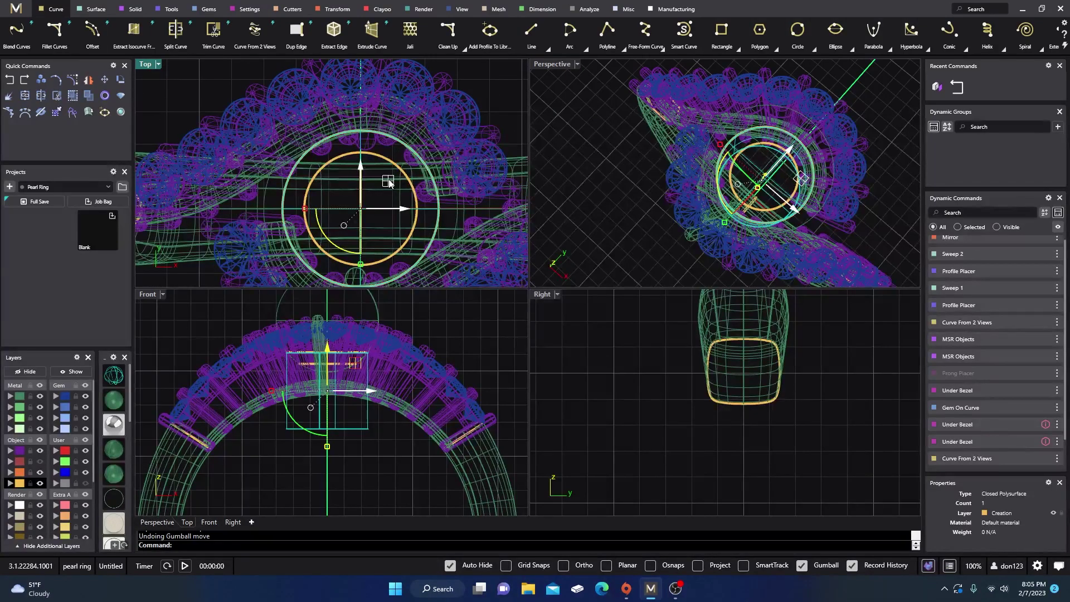
{"action": "left_click_drag", "start_coordinate": [388, 182], "coordinate": [387, 181]}
{"action": "left_click", "coordinate": [490, 85]}
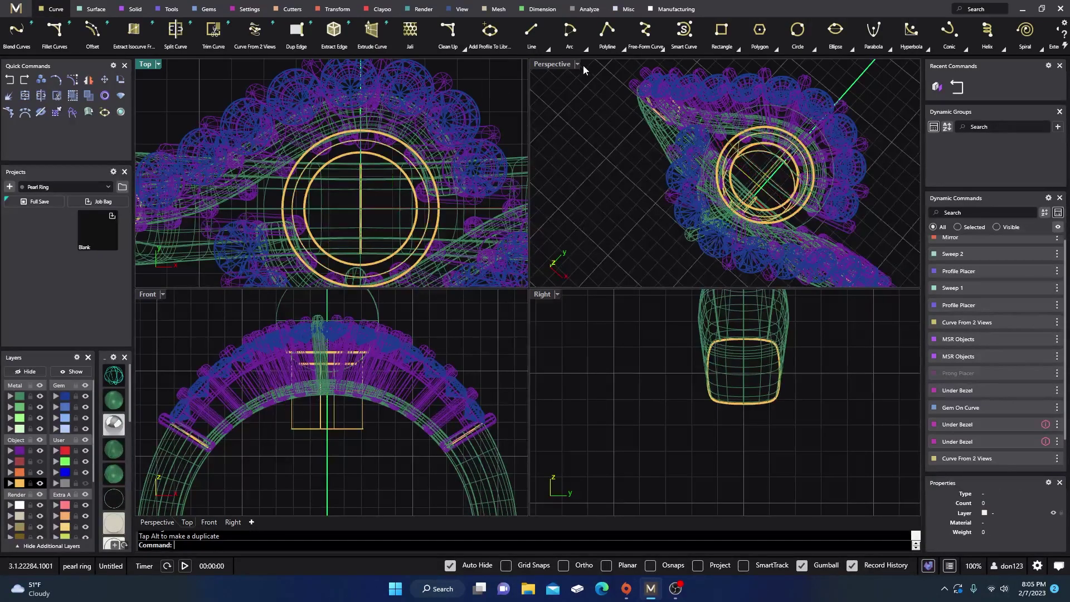
Step: Examine the narrowed cylinder's clearance from the bypass rails and prongs in wireframe and shaded display, from the side and below
{"action": "double_click", "coordinate": [559, 65]}
{"action": "right_click_drag", "start_coordinate": [521, 293], "coordinate": [537, 209]}
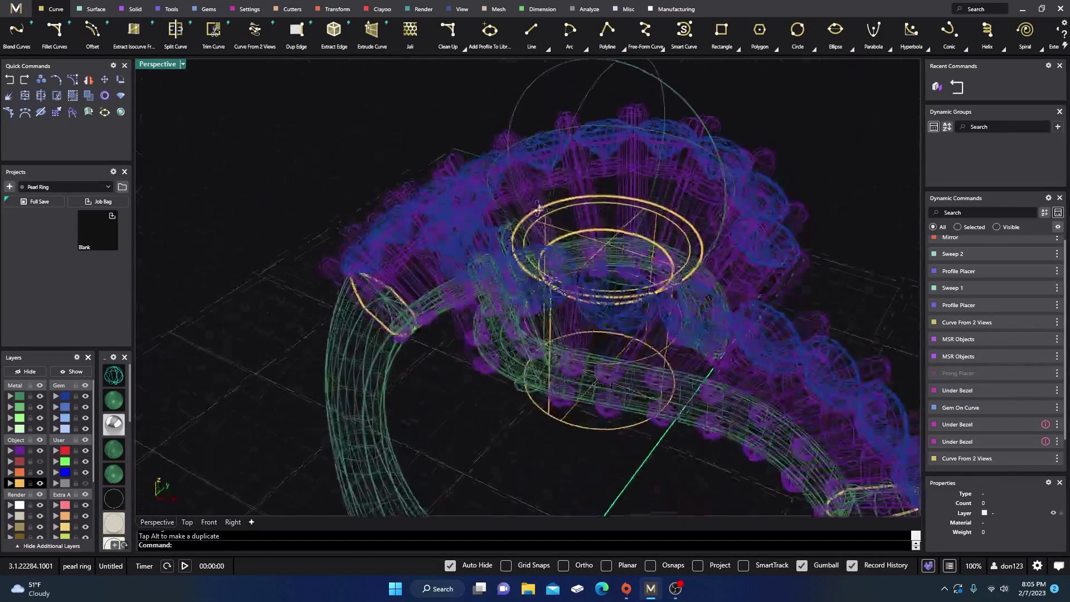
{"action": "right_click_drag", "start_coordinate": [449, 286], "coordinate": [306, 273]}
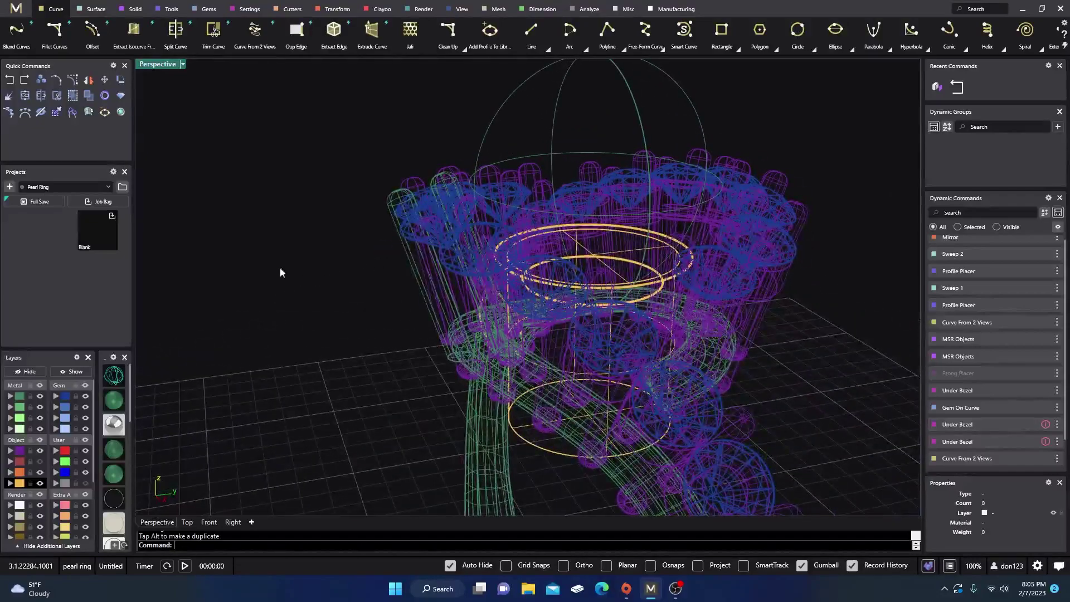
{"action": "left_click", "coordinate": [114, 400]}
{"action": "mouse_move", "coordinate": [205, 370]}
{"action": "right_mouse_down"}
{"action": "mouse_move", "coordinate": [236, 362]}
{"action": "mouse_move", "coordinate": [230, 350]}
{"action": "right_mouse_up"}
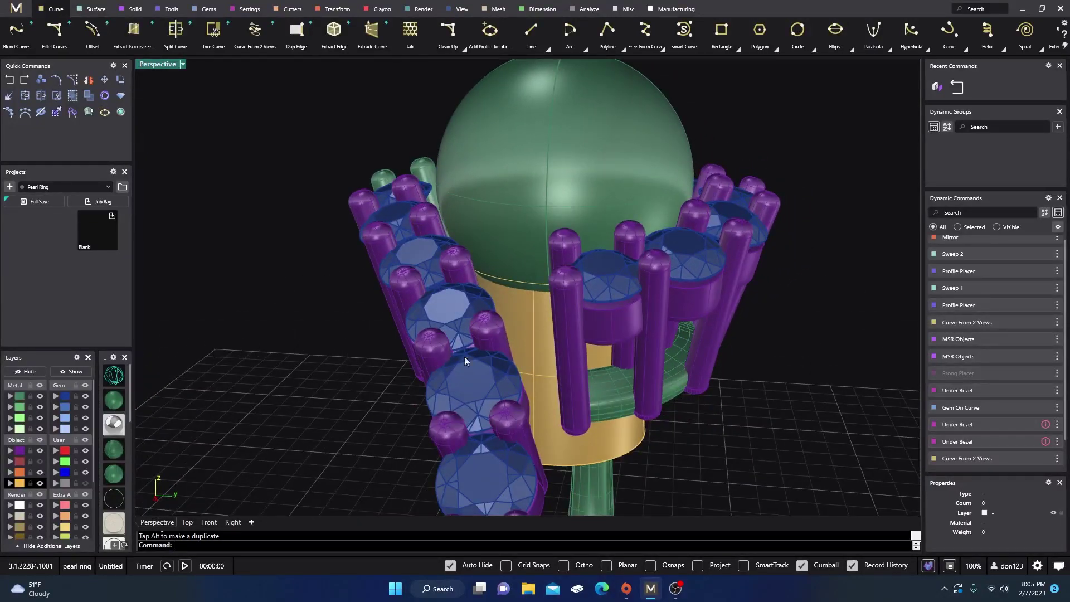
{"action": "left_click", "coordinate": [534, 344]}
{"action": "right_click_drag", "start_coordinate": [534, 344], "coordinate": [453, 169]}
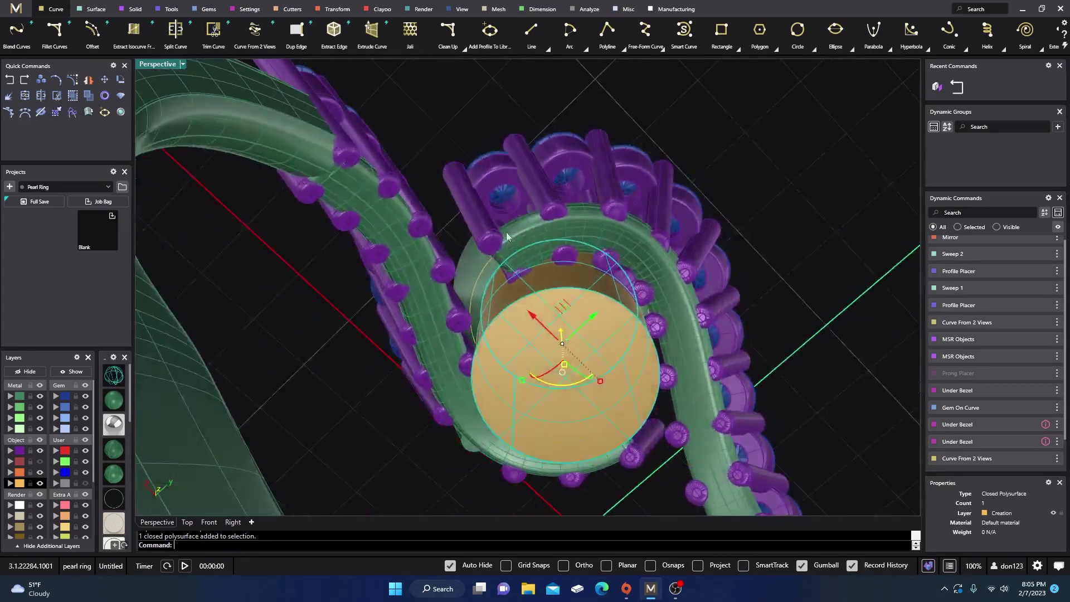
{"action": "scroll", "coordinate": [613, 279], "scroll_direction": "up", "scroll_amount": 4}
{"action": "right_click_drag", "start_coordinate": [642, 297], "coordinate": [685, 327]}
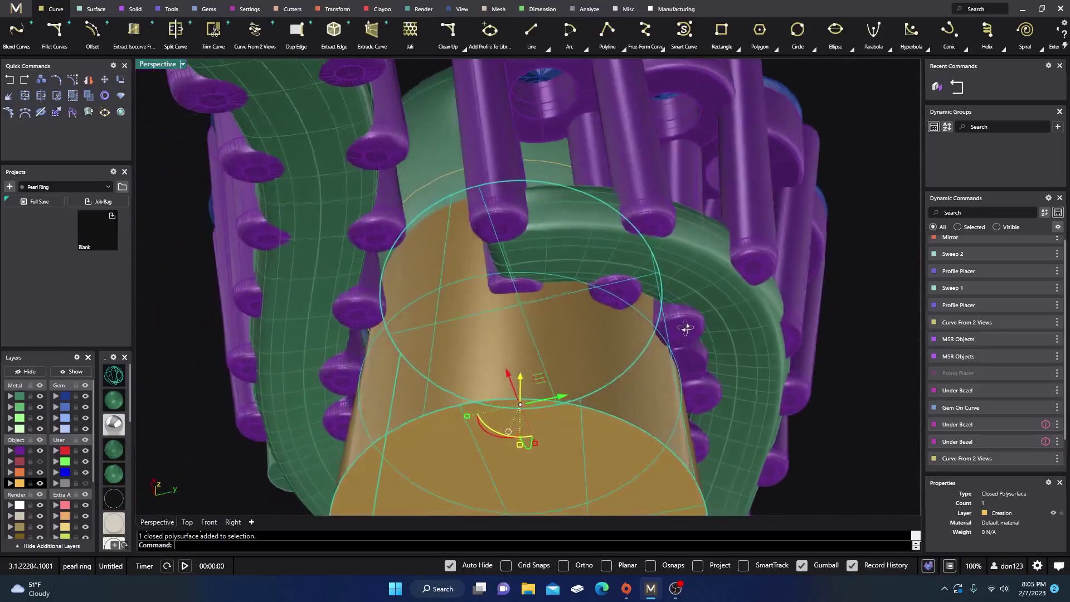
{"action": "scroll", "coordinate": [673, 327], "scroll_direction": "down", "scroll_amount": 4}
{"action": "right_click_drag", "start_coordinate": [594, 350], "coordinate": [645, 360]}
{"action": "scroll", "coordinate": [369, 358], "scroll_direction": "down", "scroll_amount": 5}
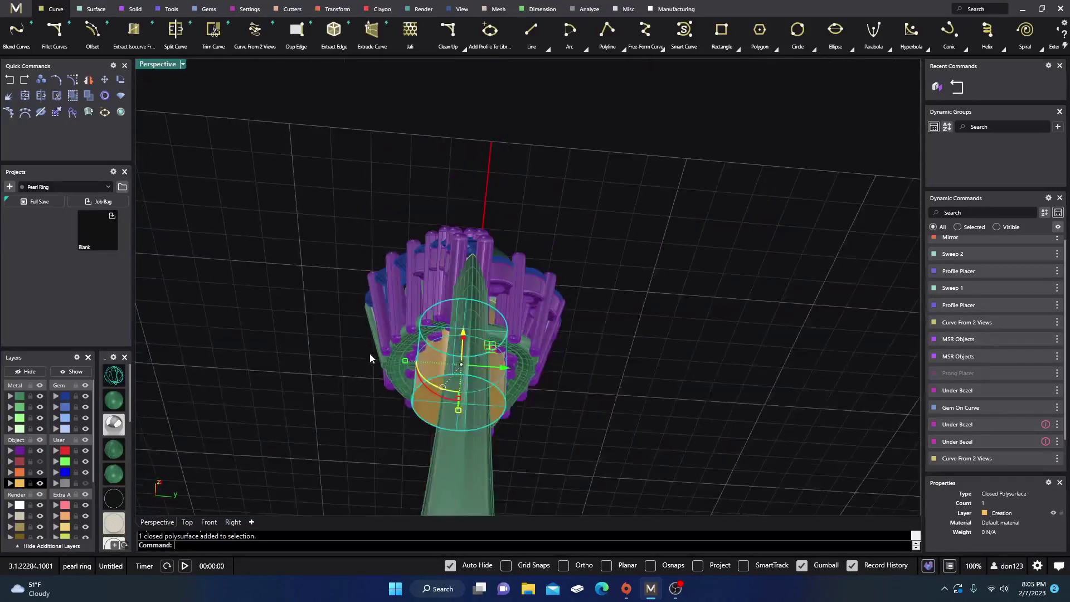
{"action": "right_click_drag", "start_coordinate": [367, 356], "coordinate": [477, 447]}
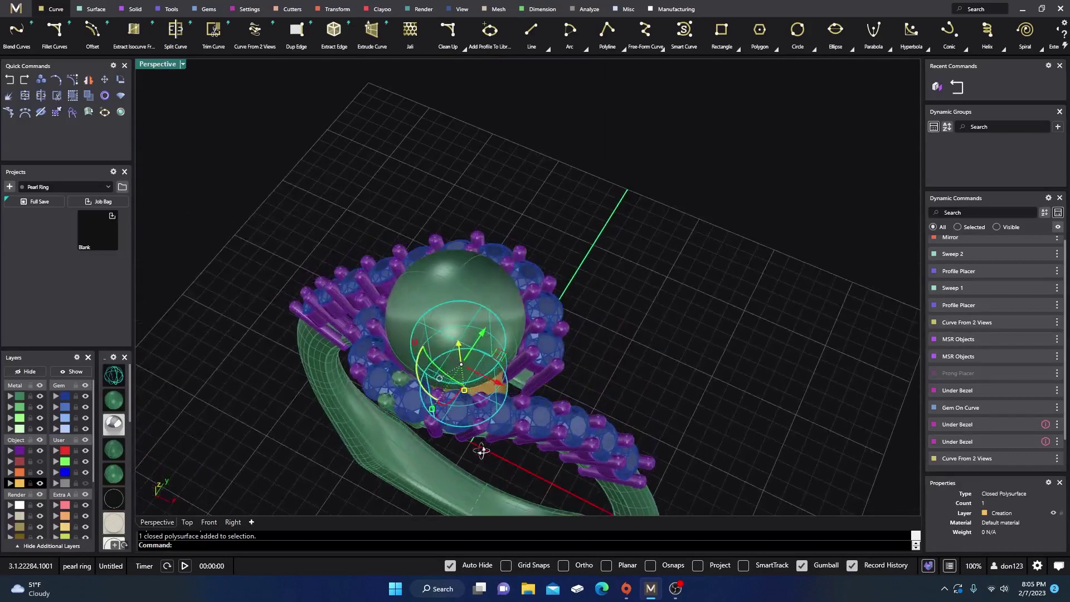
{"action": "left_click", "coordinate": [335, 154]}
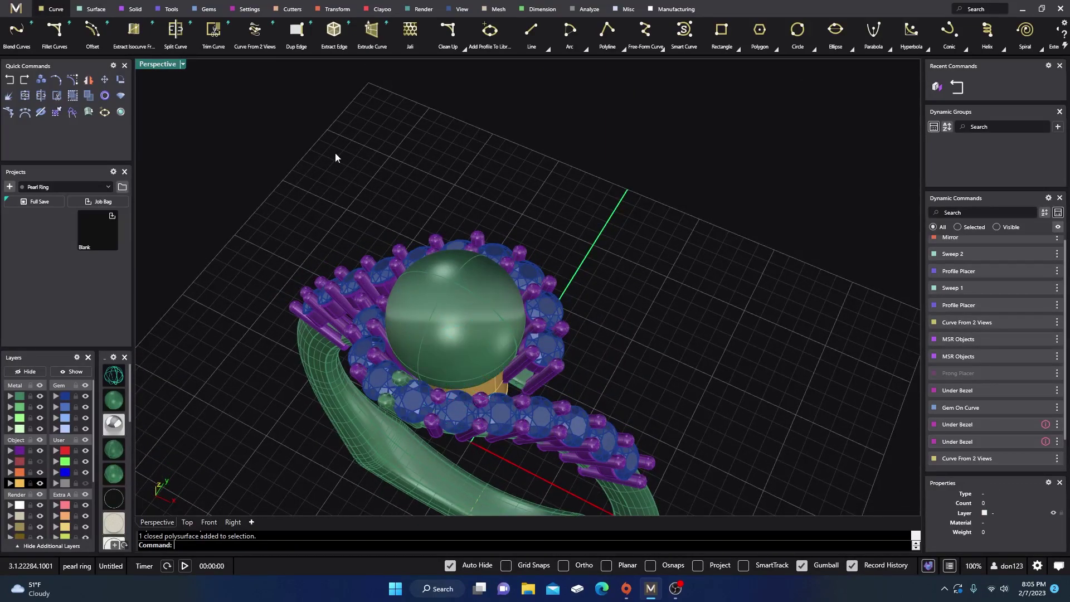
Step: Try to subtract the cylinder from the pearl with Boolean Difference
{"action": "left_click", "coordinate": [131, 9]}
{"action": "left_click", "coordinate": [64, 31]}
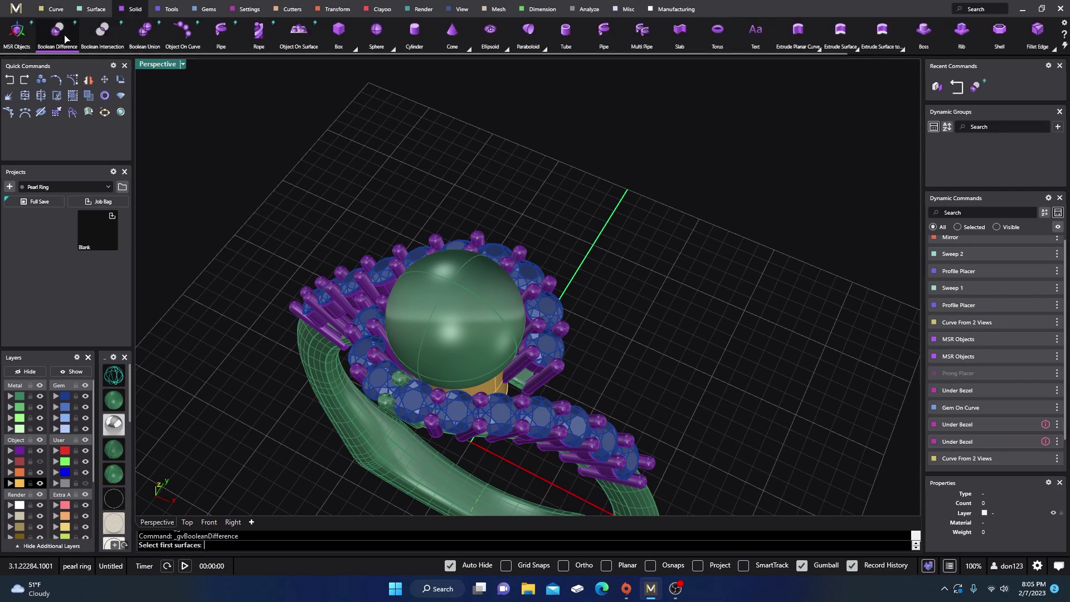
{"action": "left_click", "coordinate": [433, 312]}
{"action": "key", "text": "Return"}
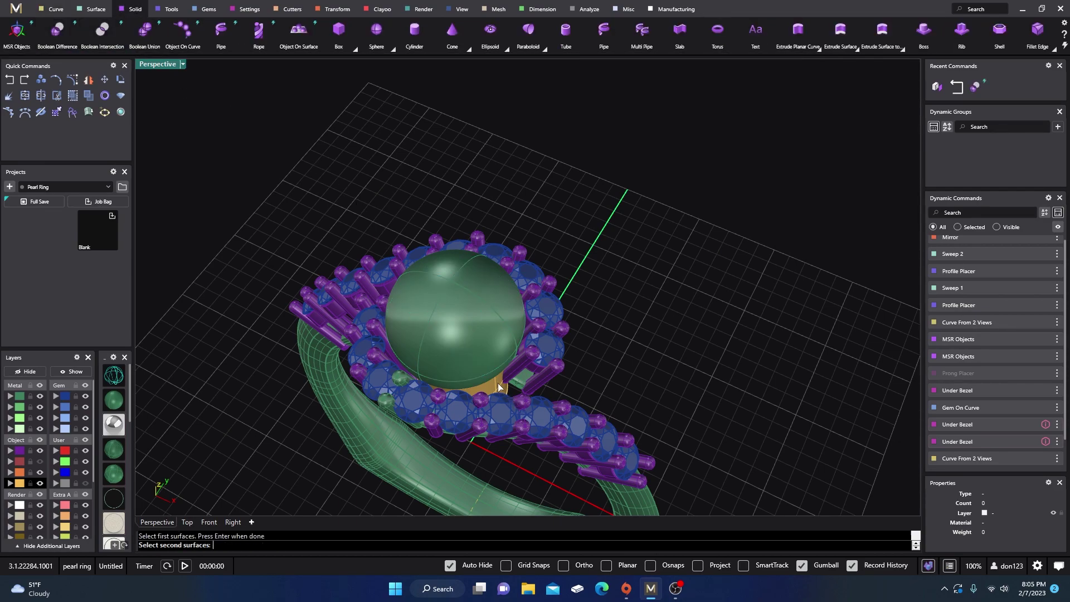
{"action": "left_click", "coordinate": [496, 382]}
{"action": "key", "text": "Return"}
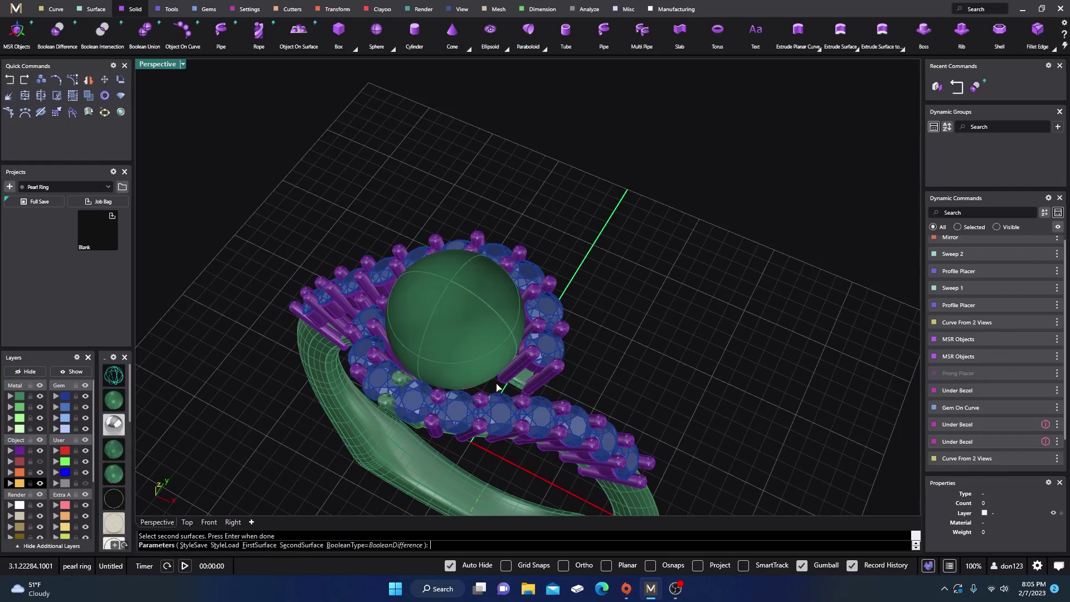
{"action": "key", "text": "Return"}
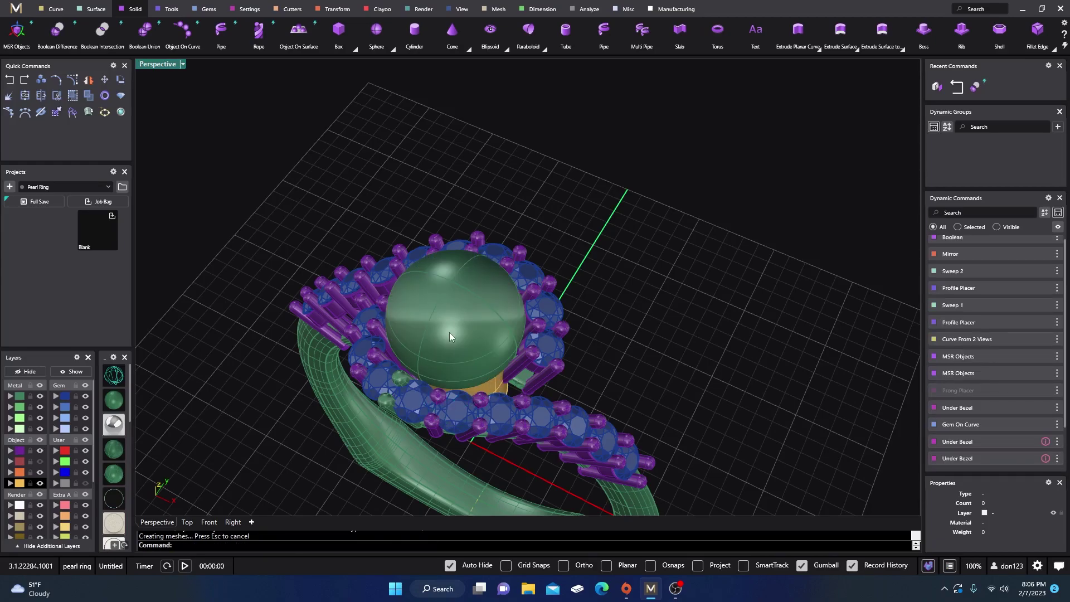
Step: Check which objects overlap at the pearl and undo the Boolean Difference
{"action": "left_click", "coordinate": [395, 323]}
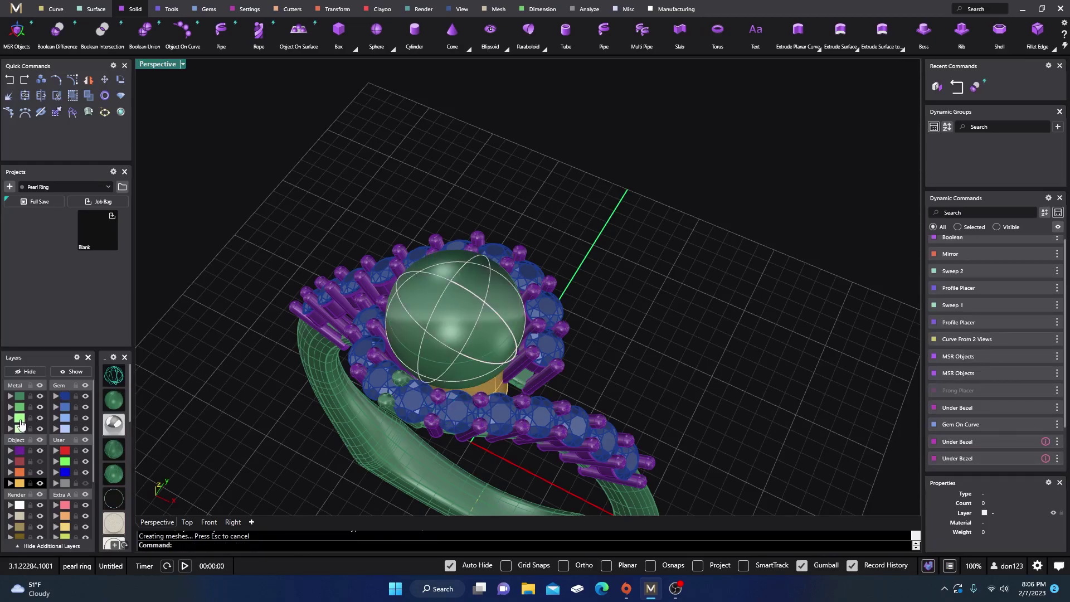
{"action": "left_click", "coordinate": [8, 428]}
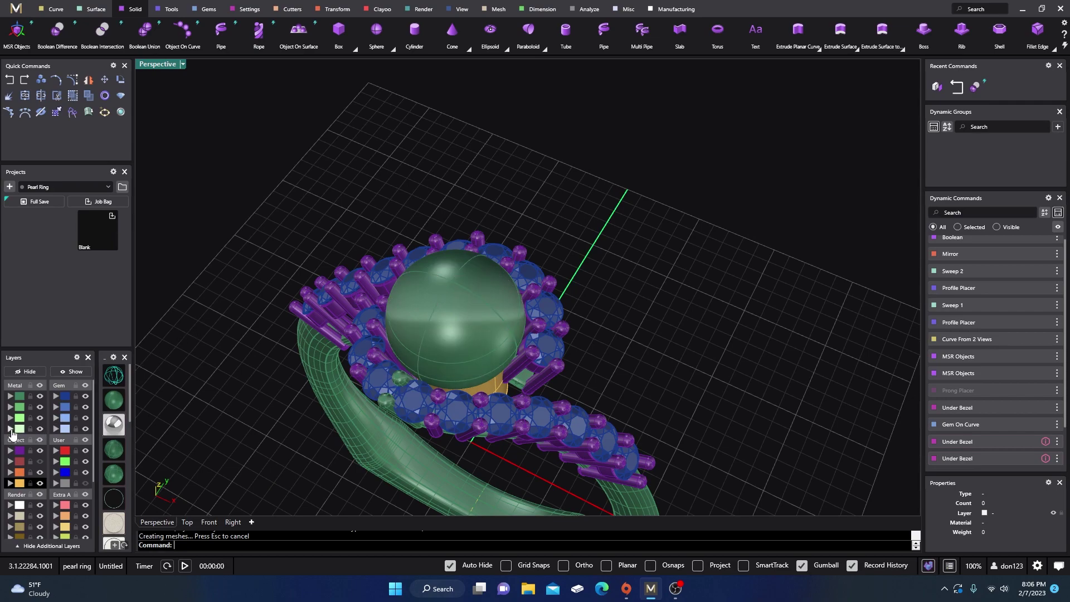
{"action": "left_click", "coordinate": [435, 289]}
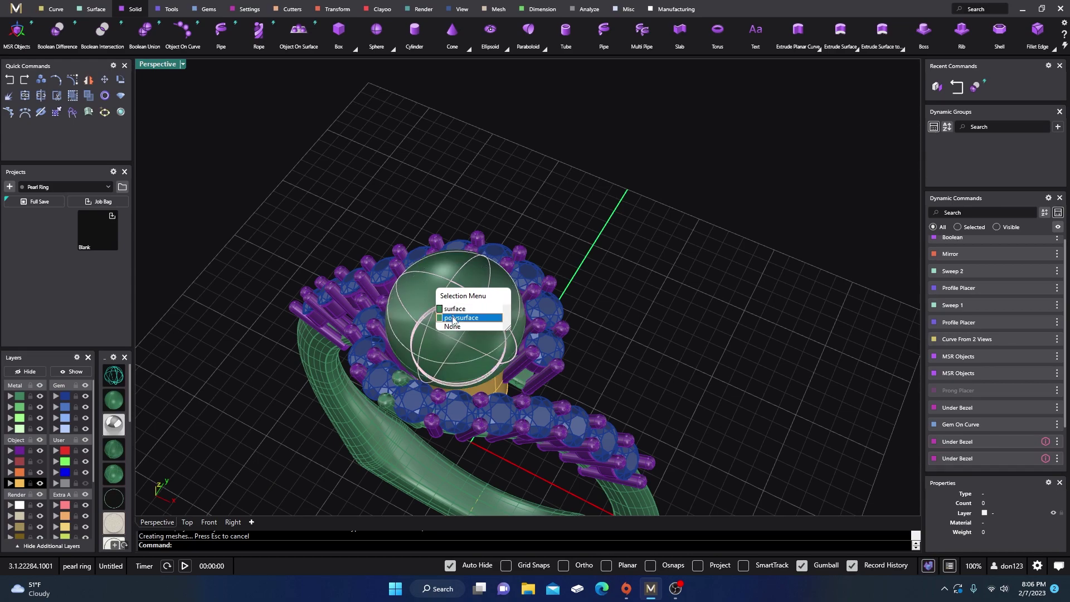
{"action": "key", "text": "Escape"}
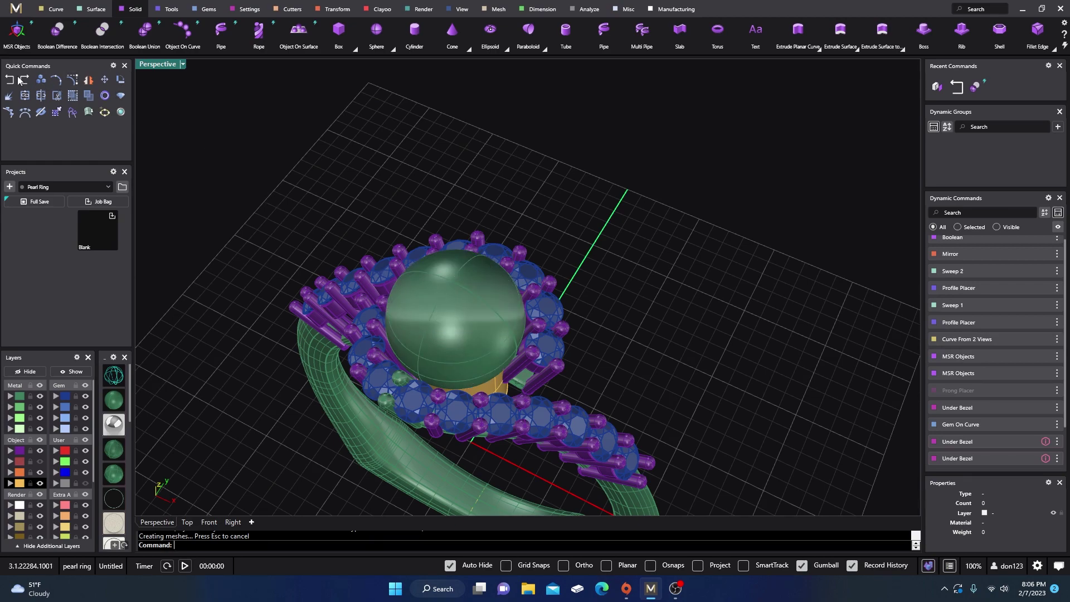
{"action": "left_click", "coordinate": [9, 80]}
Step: Move the pearl sphere to the Metal 04 layer
{"action": "left_click", "coordinate": [445, 305]}
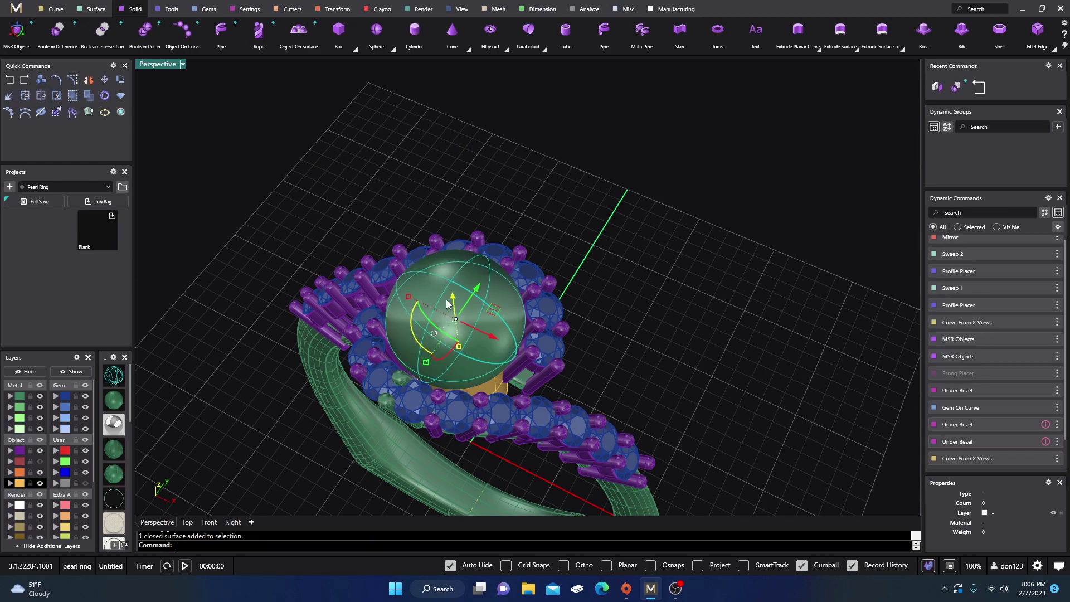
{"action": "left_click", "coordinate": [386, 189]}
{"action": "left_click", "coordinate": [406, 292]}
{"action": "left_click", "coordinate": [10, 429]}
{"action": "left_click", "coordinate": [361, 229]}
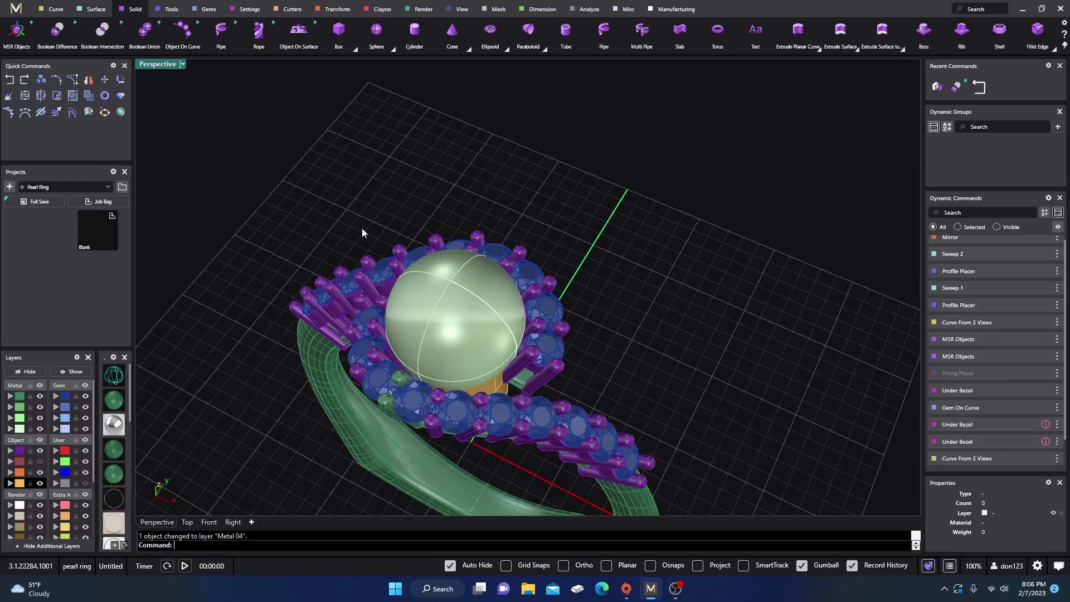
{"action": "right_click_drag", "start_coordinate": [363, 229], "coordinate": [356, 209]}
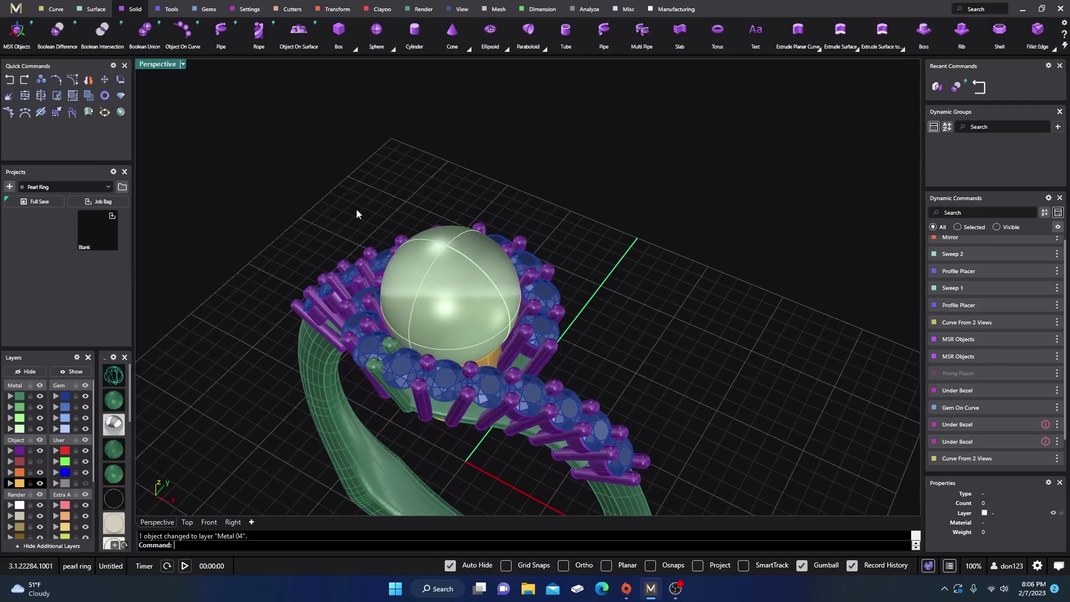
Step: Subtract the pearl from the cylinder beneath it with Boolean Difference to form a curved seat
{"action": "left_click", "coordinate": [54, 36]}
{"action": "scroll", "coordinate": [498, 377], "scroll_direction": "up", "scroll_amount": 3}
{"action": "left_click", "coordinate": [490, 360]}
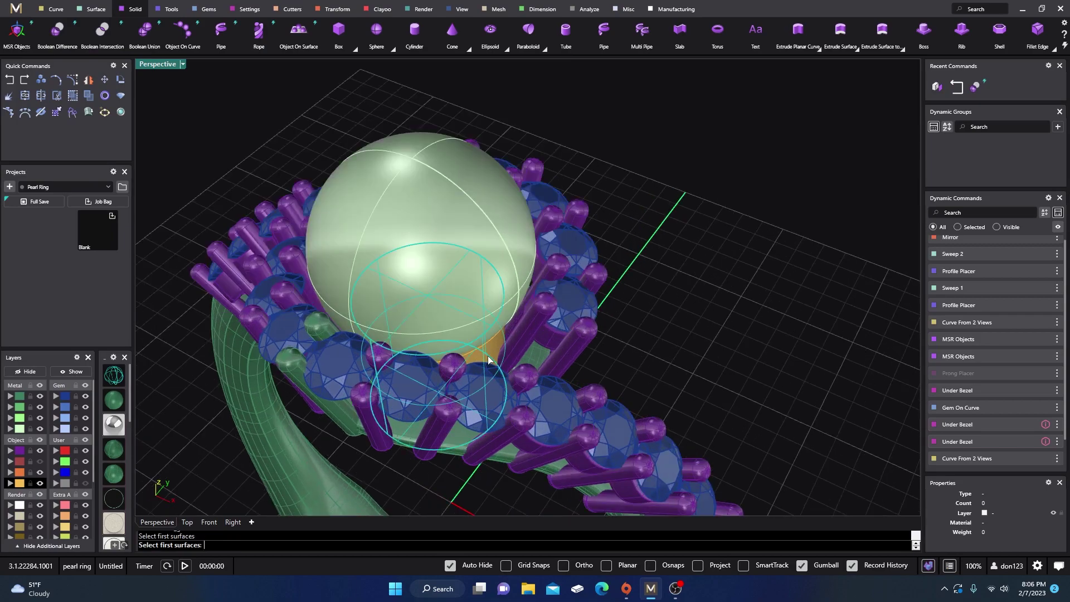
{"action": "key", "text": "Return"}
{"action": "left_click", "coordinate": [444, 238]}
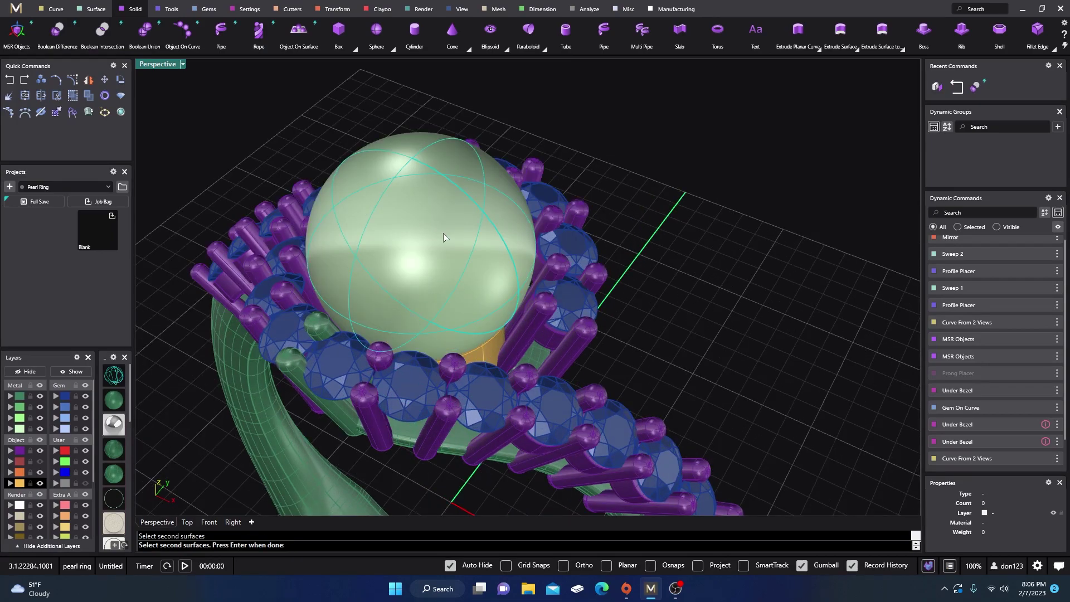
{"action": "key", "text": "Return"}
{"action": "key", "text": "Return"}
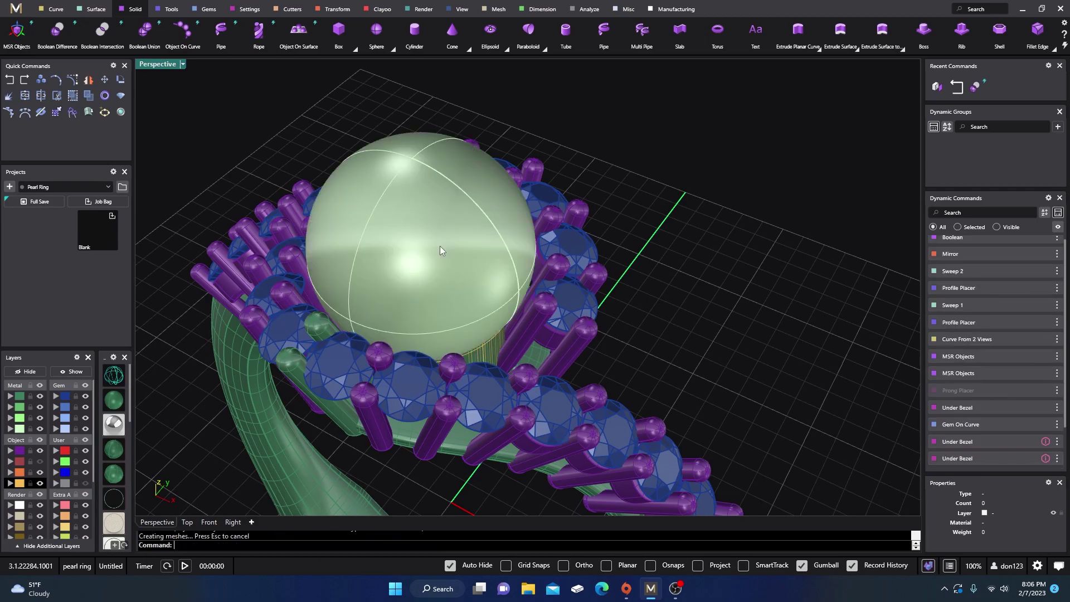
Step: Hide the pearl and move the original capped cylinder to the User 04 layer
{"action": "left_click", "coordinate": [448, 227]}
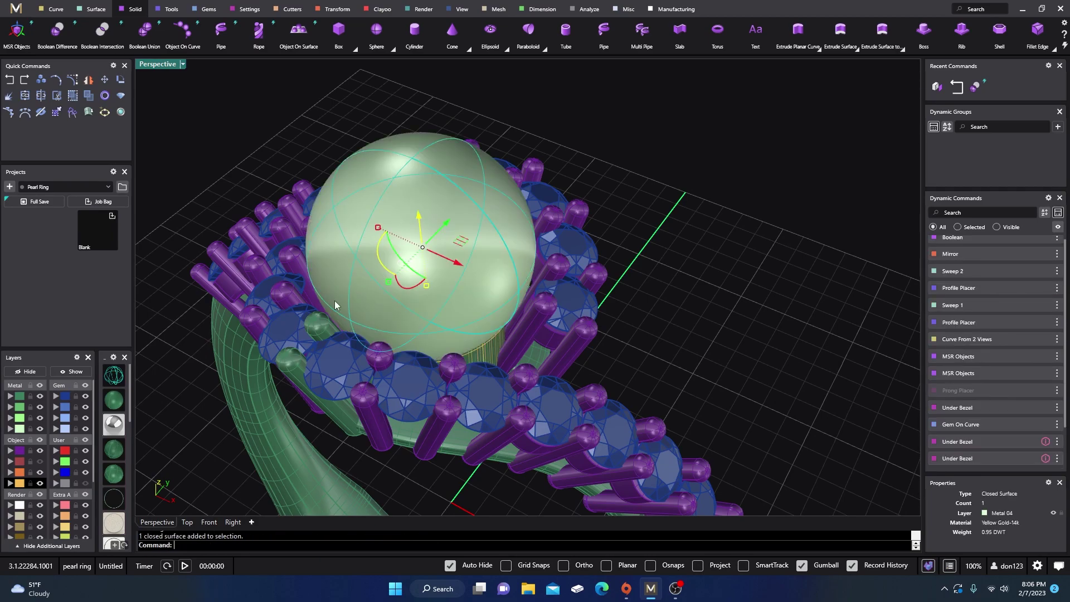
{"action": "left_click", "coordinate": [33, 372]}
{"action": "left_click", "coordinate": [455, 286]}
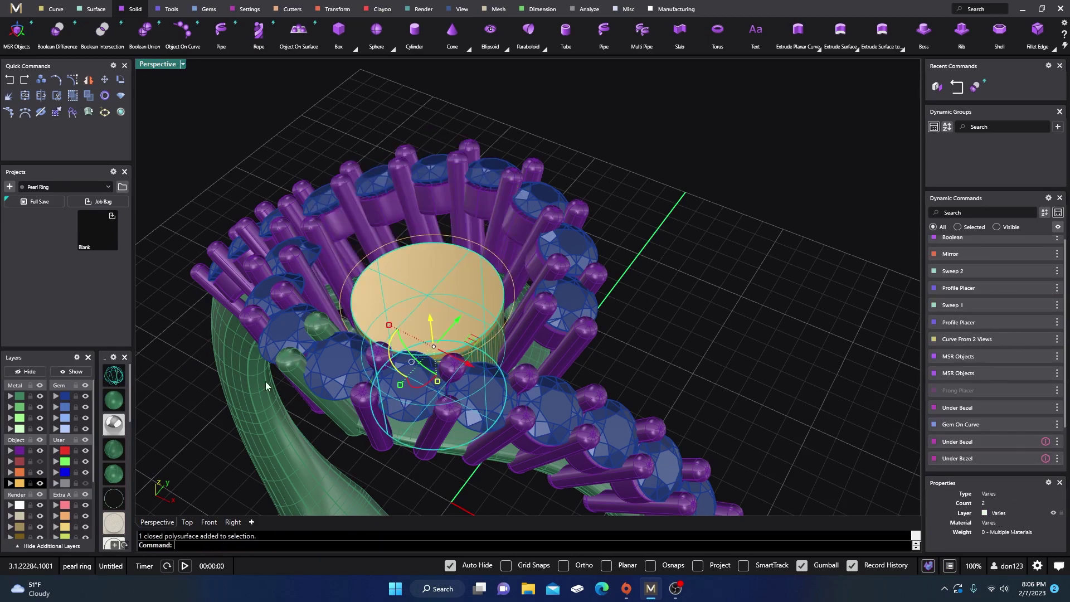
{"action": "left_click", "coordinate": [57, 486]}
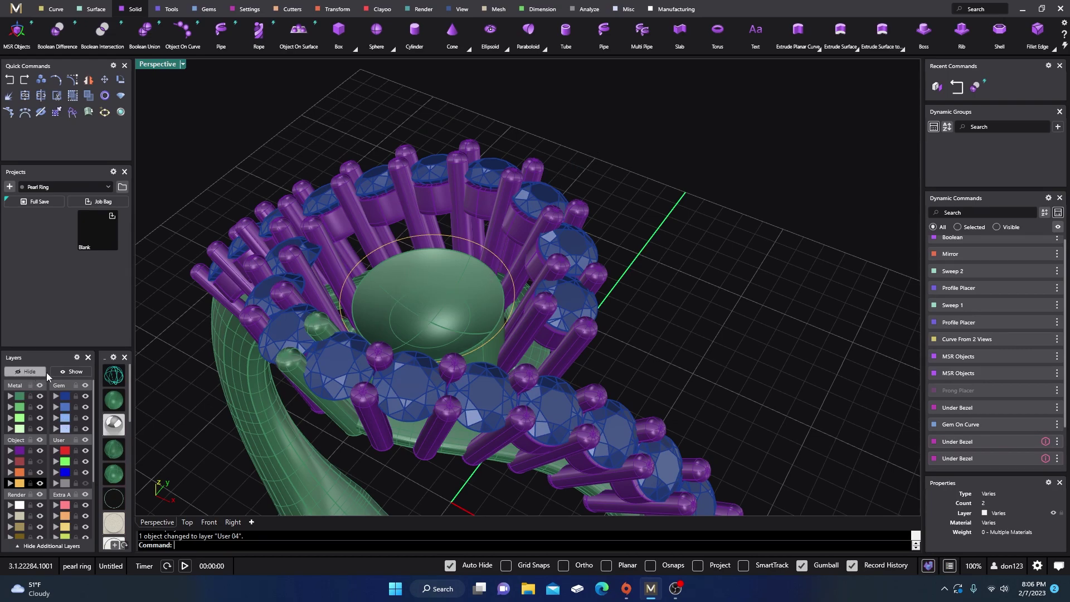
Step: Show the pearl again, hide it once more, and examine the cut cylinder from the side and below
{"action": "left_click", "coordinate": [69, 372]}
{"action": "scroll", "coordinate": [454, 289], "scroll_direction": "down", "scroll_amount": 3}
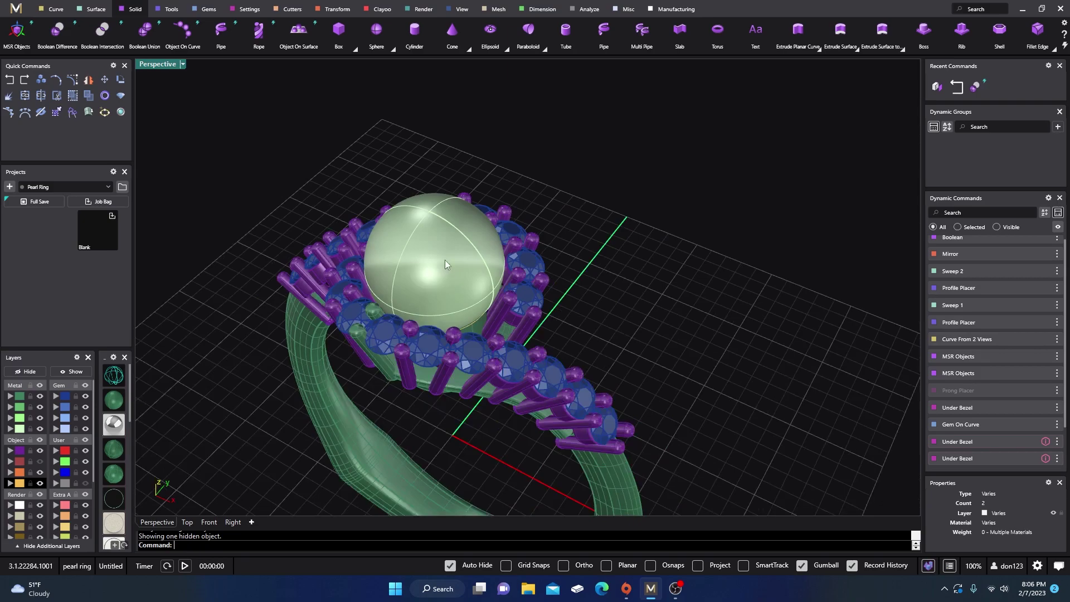
{"action": "left_click", "coordinate": [444, 261]}
{"action": "left_click", "coordinate": [31, 372]}
{"action": "right_click_drag", "start_coordinate": [254, 401], "coordinate": [275, 291]}
{"action": "right_click_drag", "start_coordinate": [386, 345], "coordinate": [392, 329]}
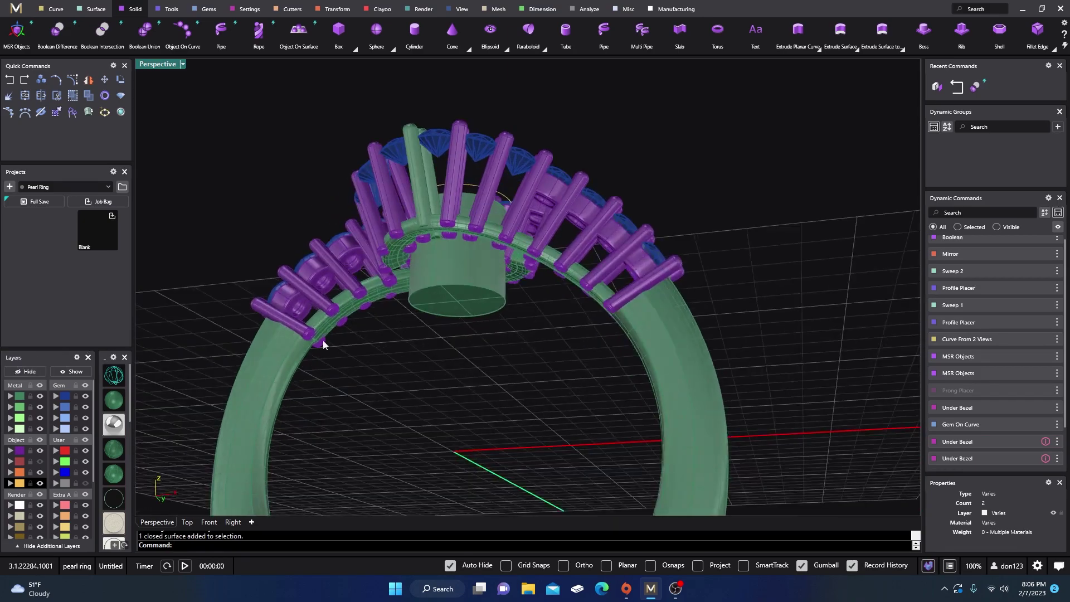
Step: Lower the smaller support circle in wireframe until it sits just beneath the curved seat of the cut cylinder
{"action": "left_click", "coordinate": [114, 377]}
{"action": "right_click_drag", "start_coordinate": [414, 369], "coordinate": [462, 314]}
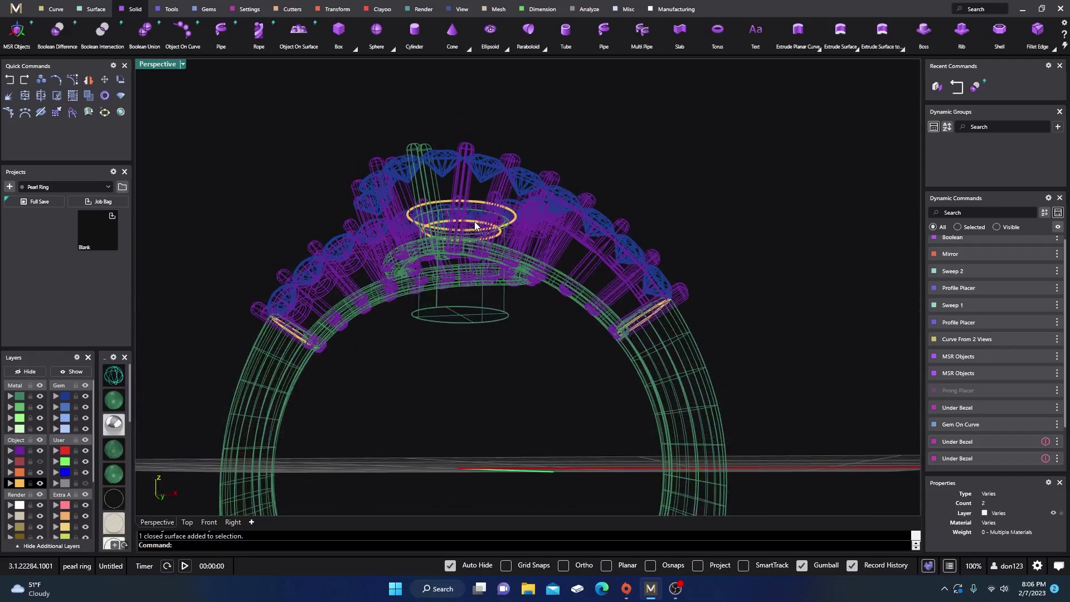
{"action": "right_click_drag", "start_coordinate": [475, 222], "coordinate": [485, 291]}
{"action": "scroll", "coordinate": [453, 251], "scroll_direction": "up", "scroll_amount": 4}
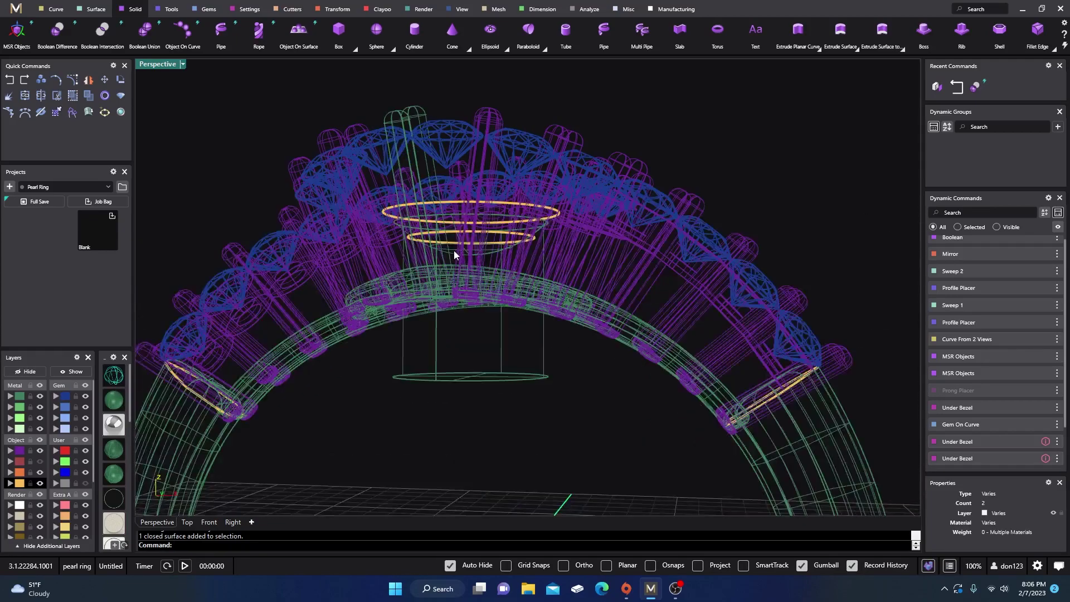
{"action": "left_click", "coordinate": [502, 237], "text": "shift"}
{"action": "left_click", "coordinate": [534, 266]}
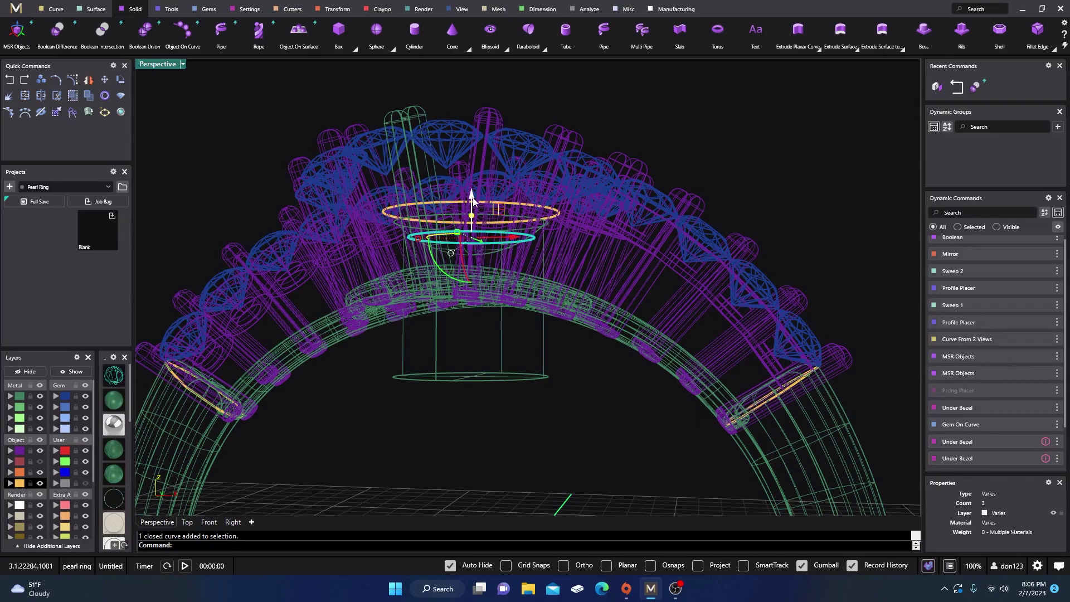
{"action": "left_click_drag", "start_coordinate": [472, 197], "coordinate": [475, 218]}
{"action": "right_click_drag", "start_coordinate": [455, 303], "coordinate": [483, 301]}
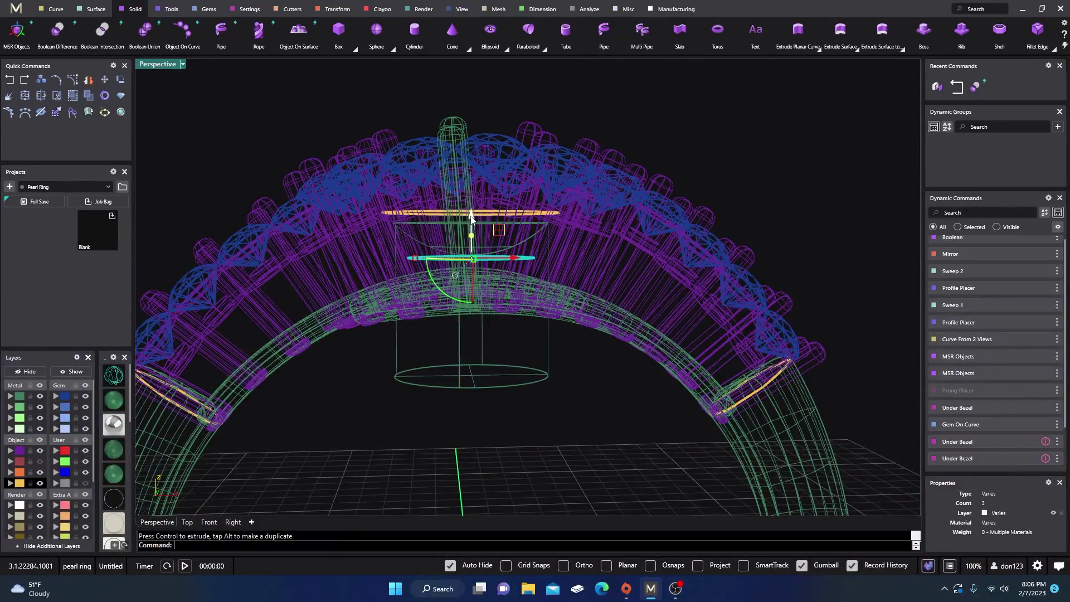
Step: Extrude the smaller support circle downward past the base of the cut cylinder and try to cap the extrusion
{"action": "left_click_drag", "start_coordinate": [471, 217], "coordinate": [469, 409]}
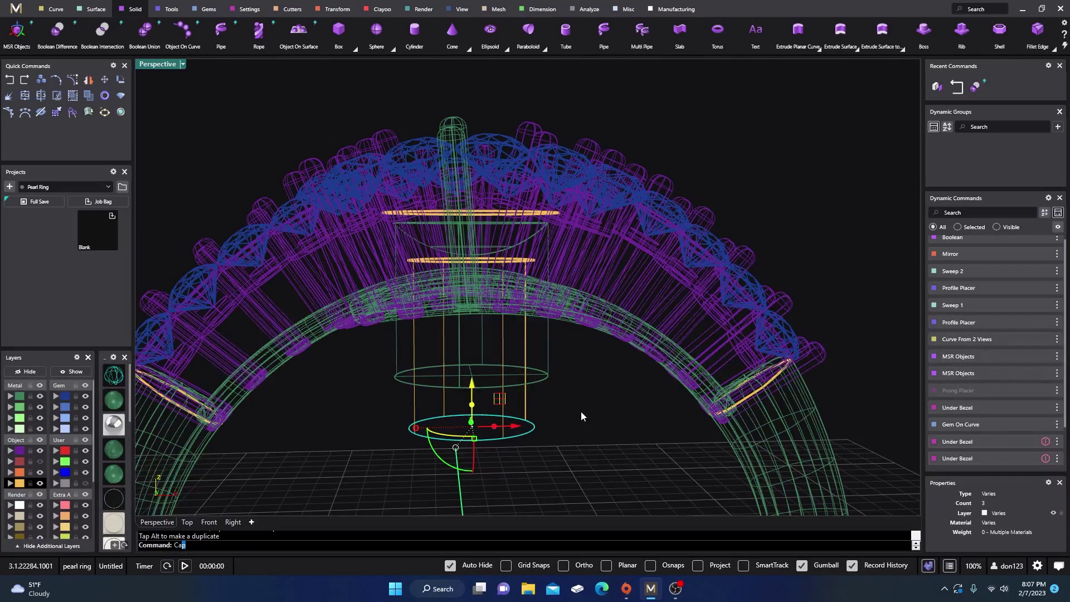
{"action": "key", "text": "Return"}
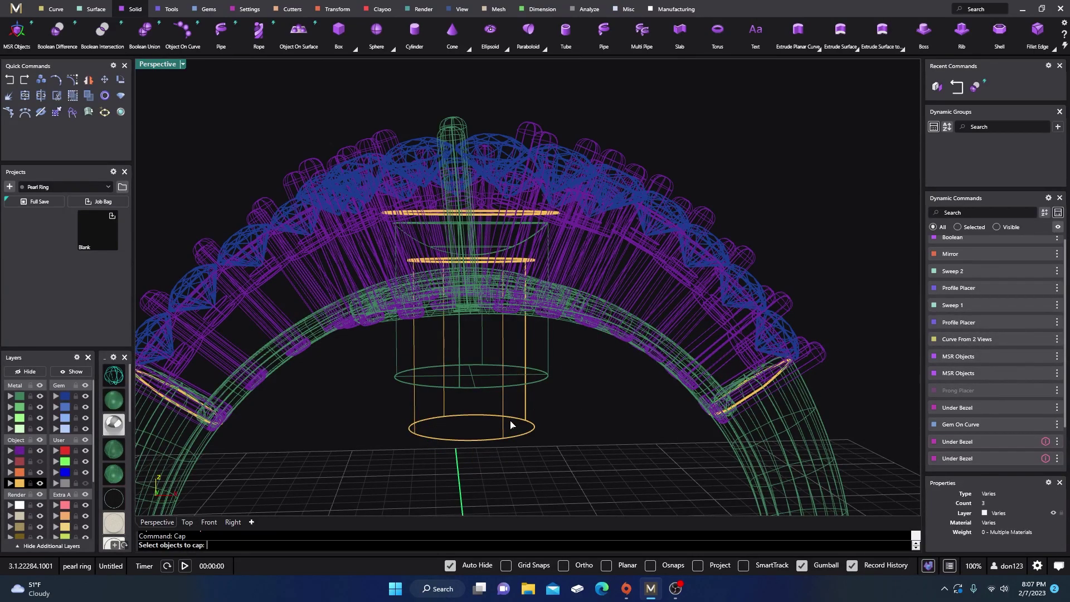
{"action": "left_click", "coordinate": [527, 411]}
{"action": "left_click", "coordinate": [114, 426]}
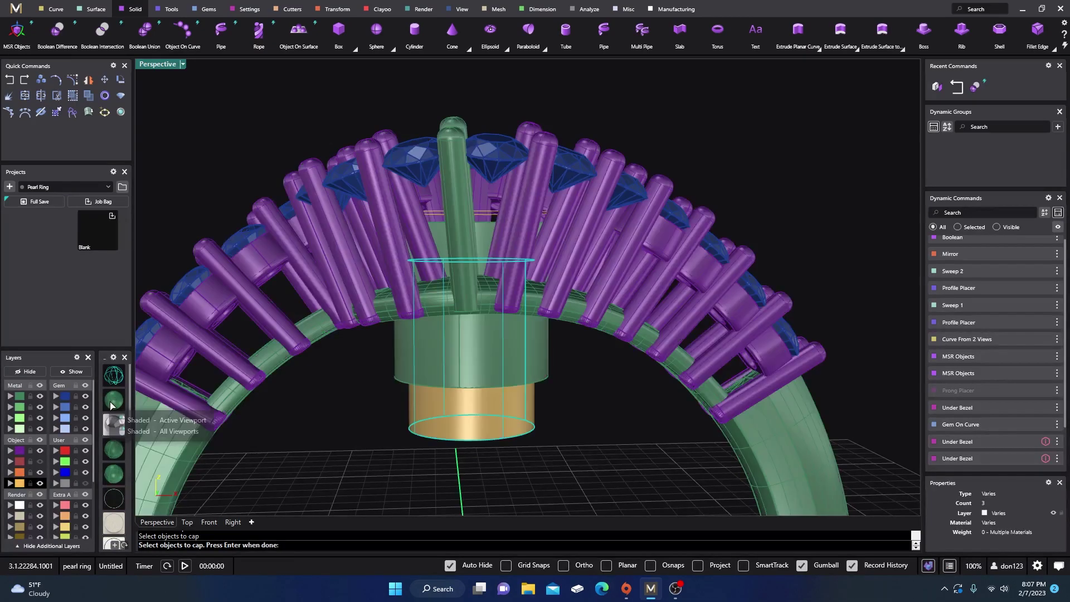
{"action": "scroll", "coordinate": [512, 255], "scroll_direction": "down", "scroll_amount": 5}
{"action": "right_click_drag", "start_coordinate": [511, 360], "coordinate": [476, 379]}
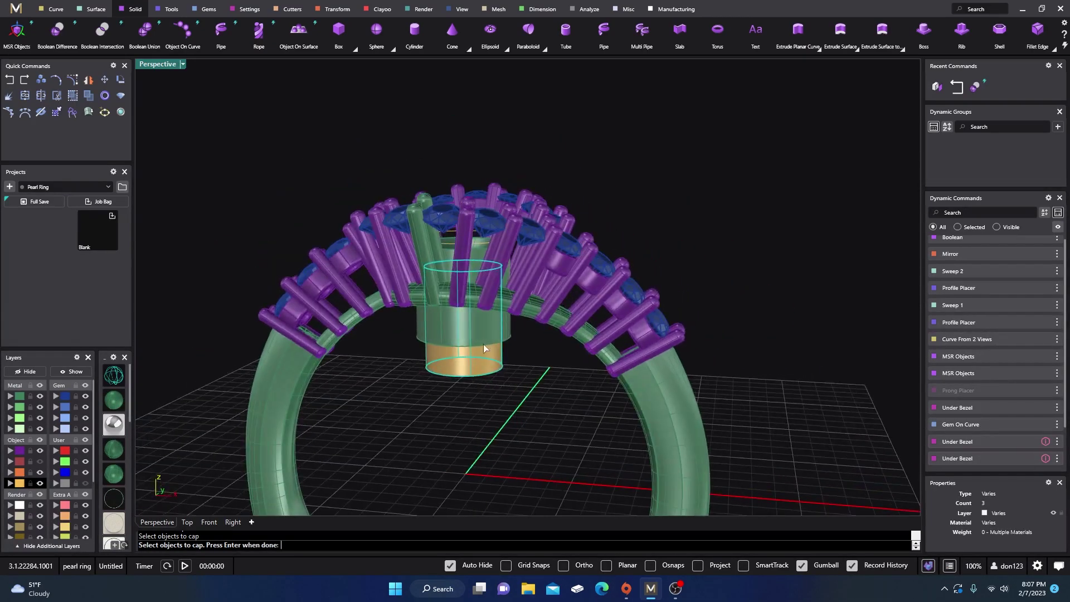
{"action": "left_click", "coordinate": [442, 334]}
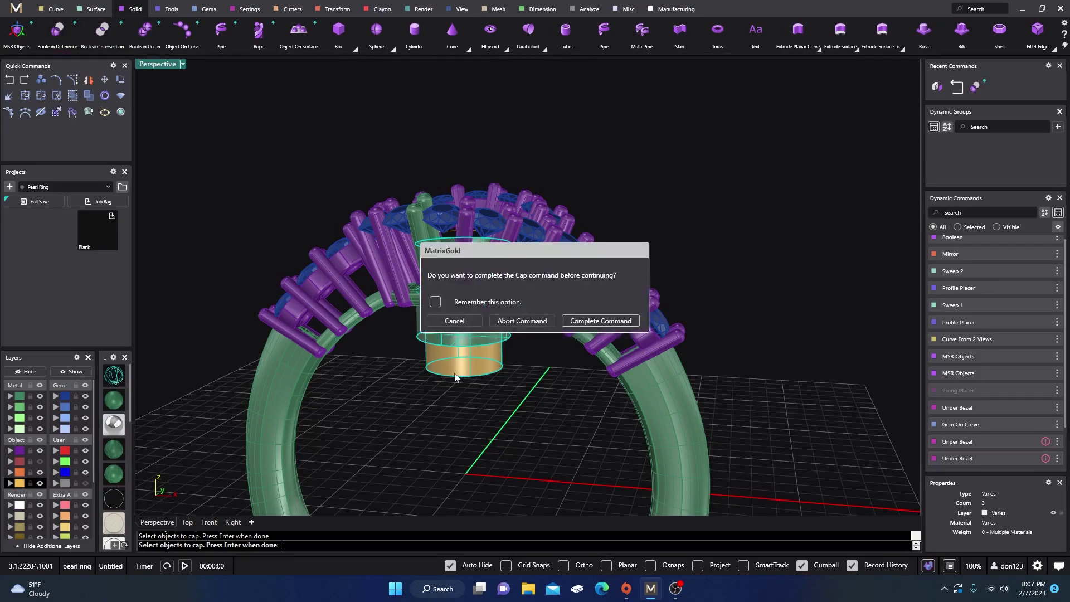
{"action": "left_click", "coordinate": [542, 320]}
{"action": "key", "text": "Escape"}
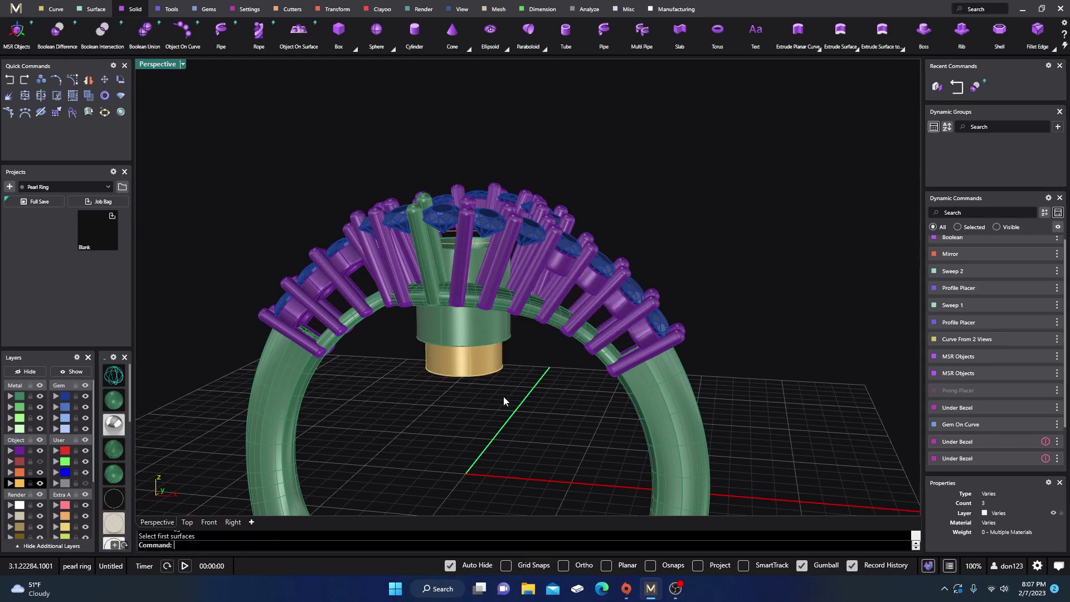
Step: Subtract the extruded smaller circle from the pearl-seat cylinder with Boolean Difference to hollow out its underside
{"action": "key", "text": "Return"}
{"action": "left_click", "coordinate": [451, 326]}
{"action": "key", "text": "Return"}
{"action": "left_click", "coordinate": [466, 370]}
{"action": "key", "text": "Return"}
{"action": "right_click_drag", "start_coordinate": [462, 449], "coordinate": [473, 320]}
{"action": "key", "text": "Return"}
Step: Move the extrusion used as the cutter to the User 04 layer and check the hollowed seat from below
{"action": "left_click", "coordinate": [473, 319]}
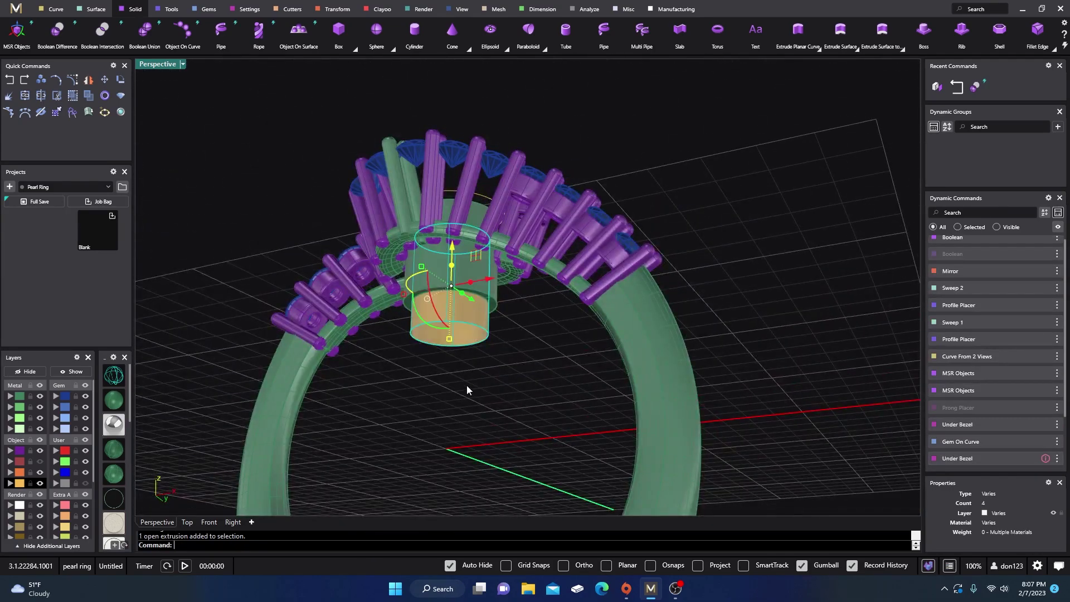
{"action": "right_click_drag", "start_coordinate": [467, 384], "coordinate": [520, 301]}
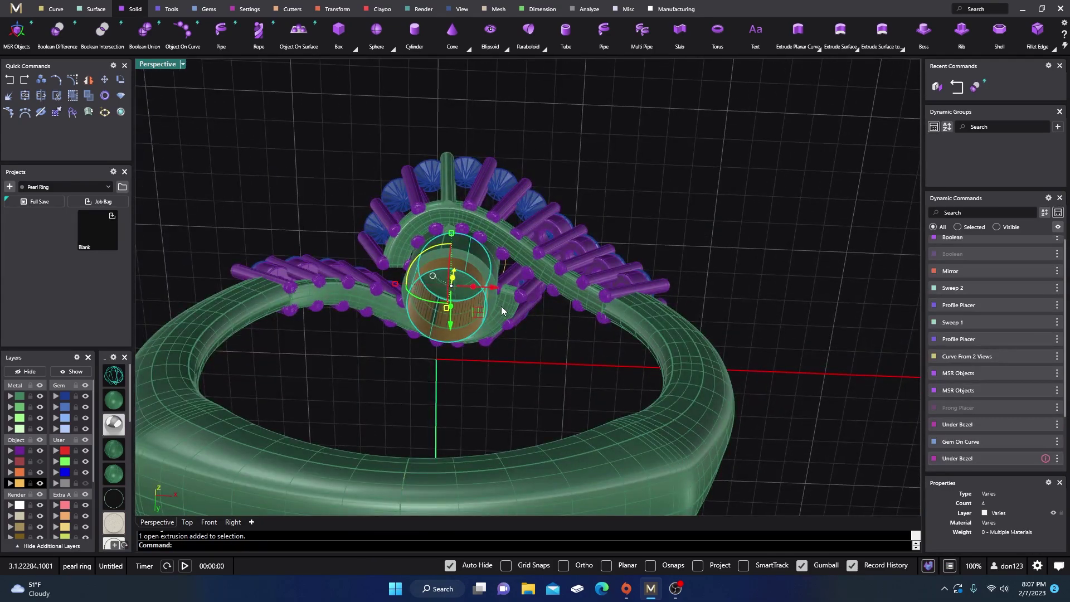
{"action": "left_click", "coordinate": [61, 483]}
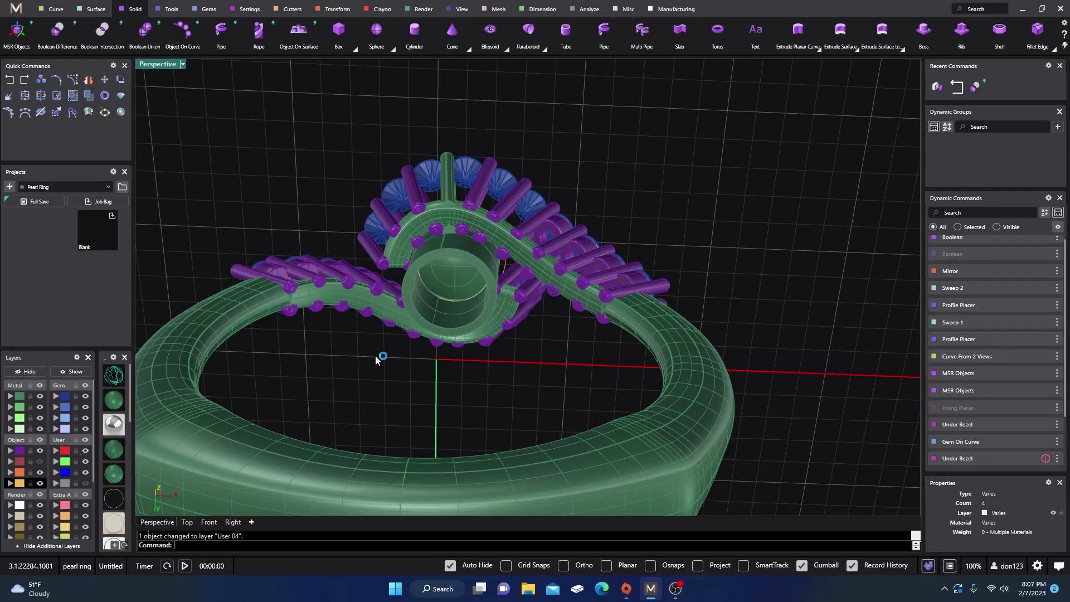
{"action": "right_click_drag", "start_coordinate": [381, 359], "coordinate": [485, 333]}
{"action": "left_click", "coordinate": [480, 320]}
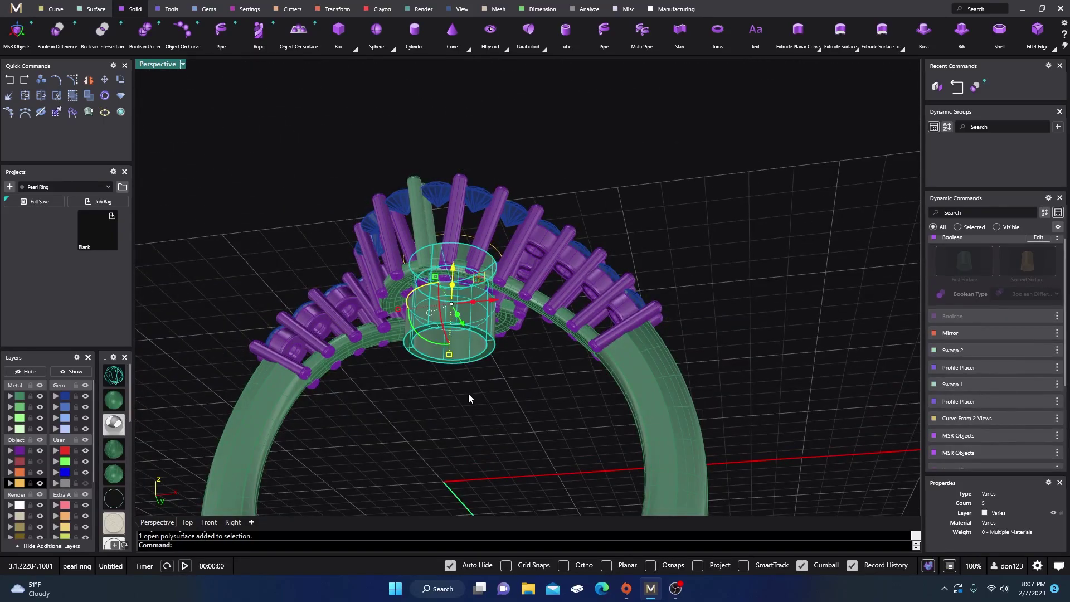
{"action": "key", "text": "Escape"}
Step: Trim the hollowed pearl seat flush with the finger hole using Cut To Ring Rail with the ring's inner rail
{"action": "right_click_drag", "start_coordinate": [468, 393], "coordinate": [341, 161]}
{"action": "scroll", "coordinate": [396, 192], "scroll_direction": "down", "scroll_amount": 4}
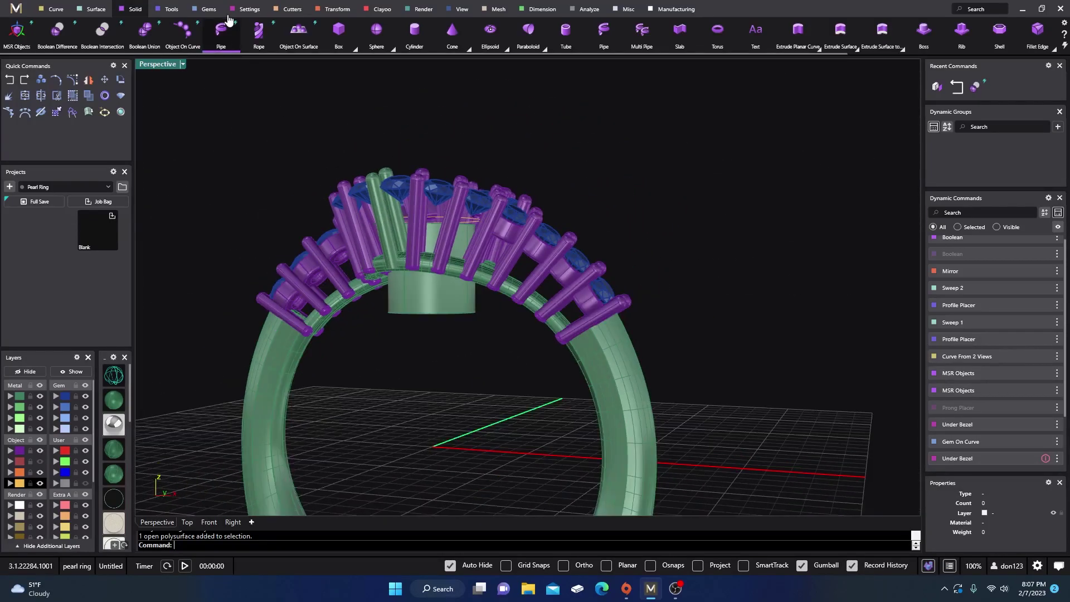
{"action": "left_click", "coordinate": [289, 9]}
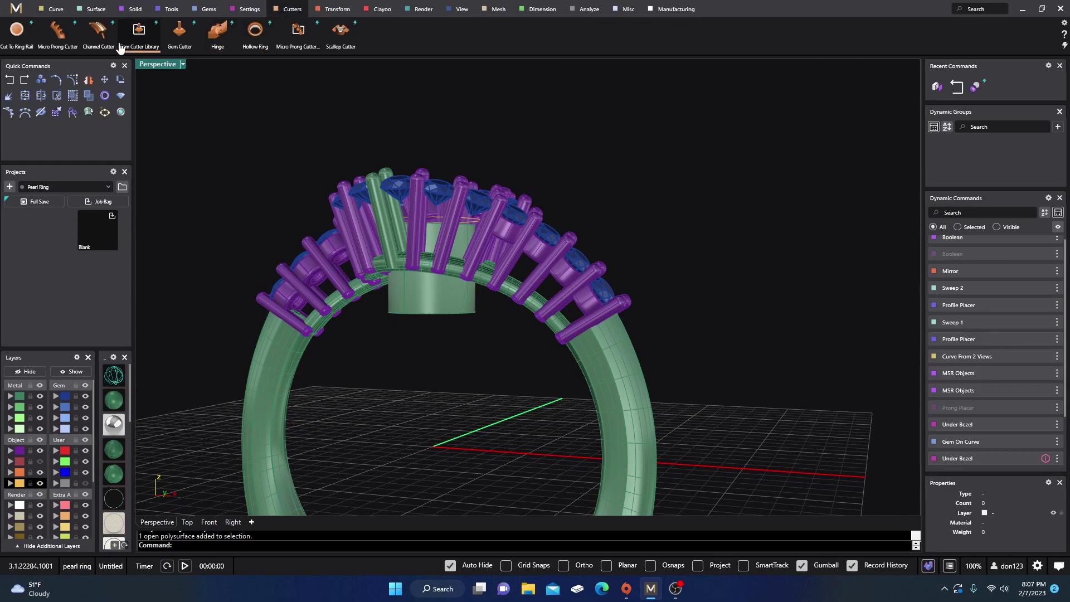
{"action": "left_click", "coordinate": [16, 30]}
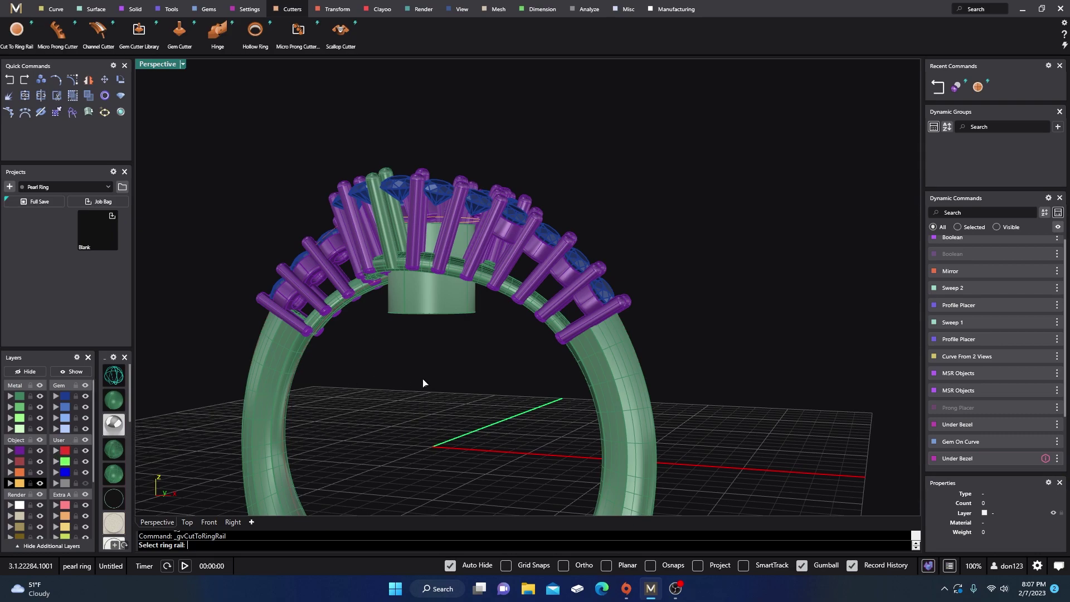
{"action": "right_click_drag", "start_coordinate": [428, 393], "coordinate": [394, 389]}
{"action": "scroll", "coordinate": [374, 402], "scroll_direction": "up", "scroll_amount": 3}
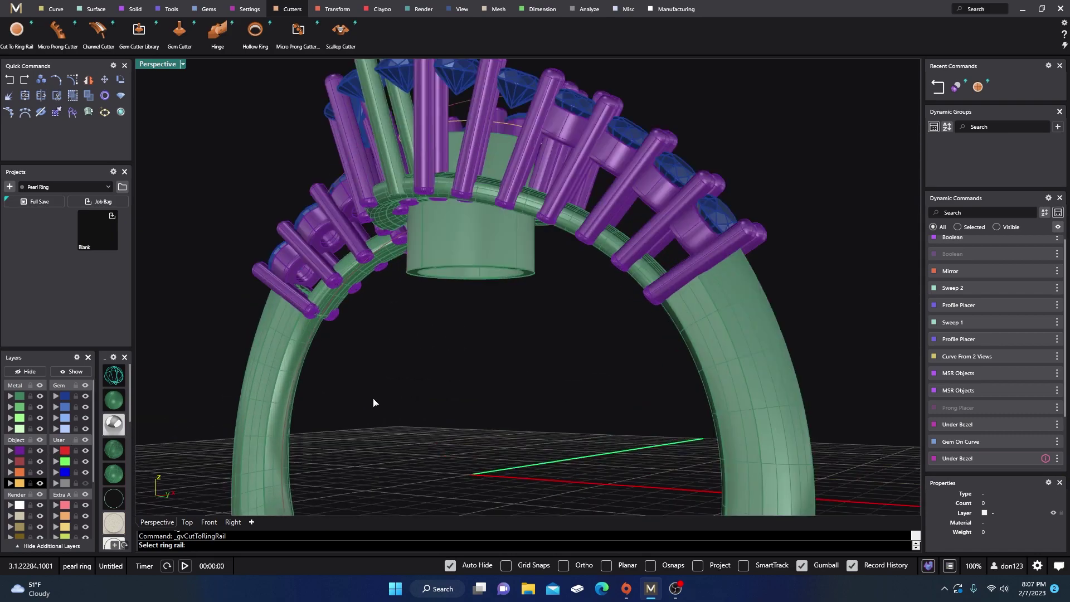
{"action": "left_click", "coordinate": [311, 343]}
{"action": "left_click", "coordinate": [473, 257]}
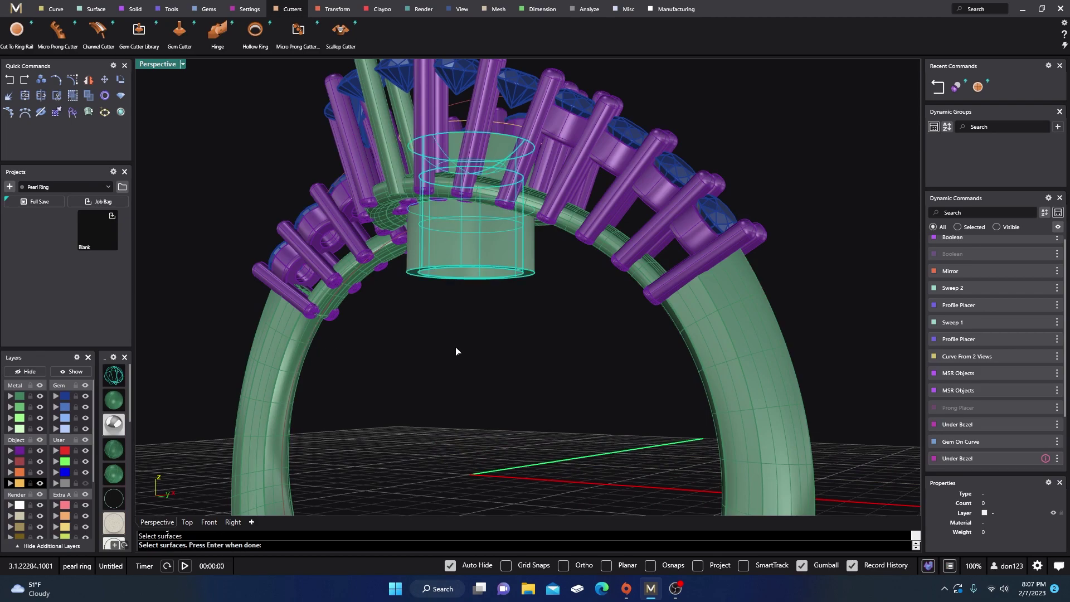
{"action": "key", "text": "Return"}
{"action": "right_click_drag", "start_coordinate": [455, 351], "coordinate": [527, 337]}
{"action": "key", "text": "Return"}
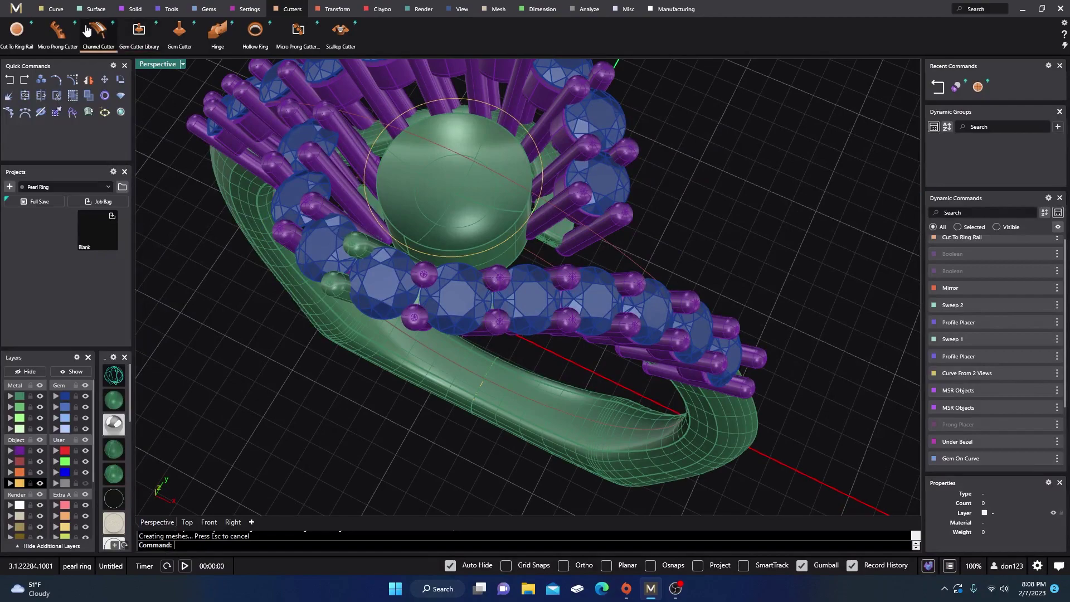
{"action": "left_click", "coordinate": [56, 9]}
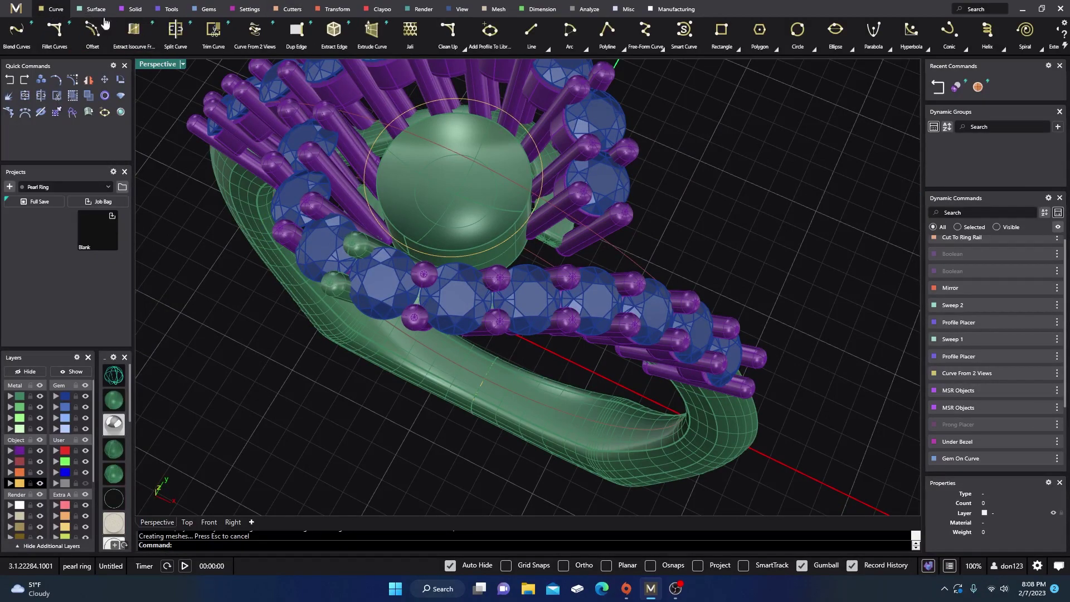
{"action": "left_click", "coordinate": [530, 34]}
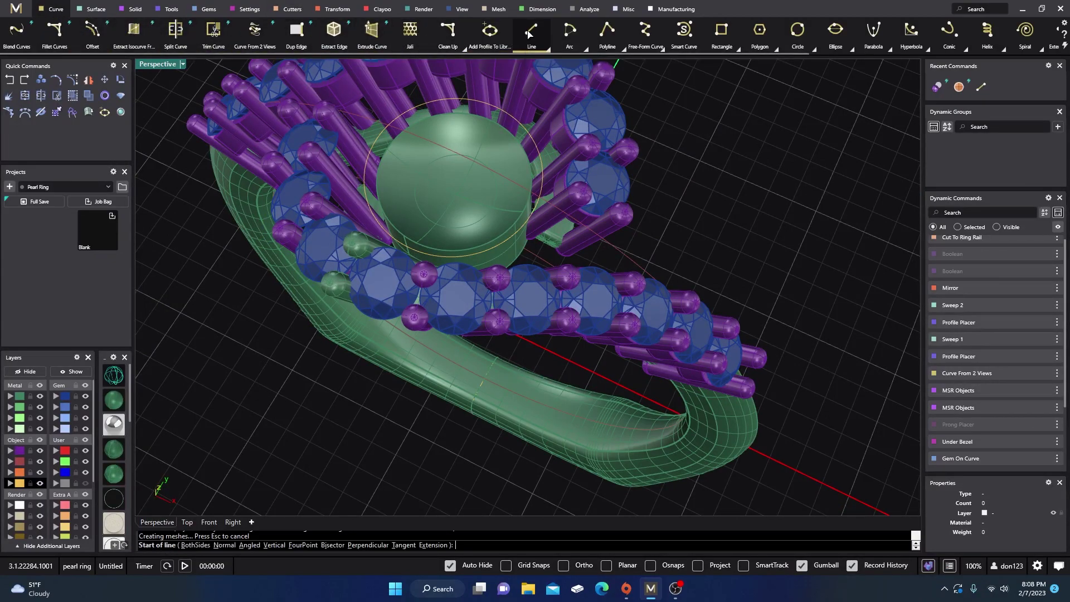
{"action": "key", "text": "Escape"}
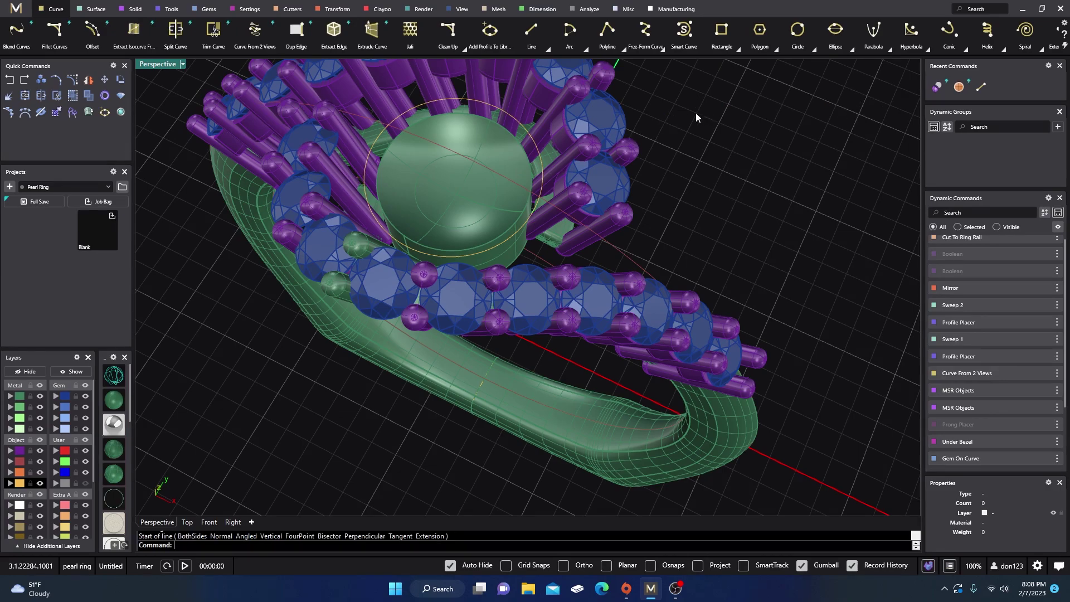
{"action": "left_click", "coordinate": [548, 49]}
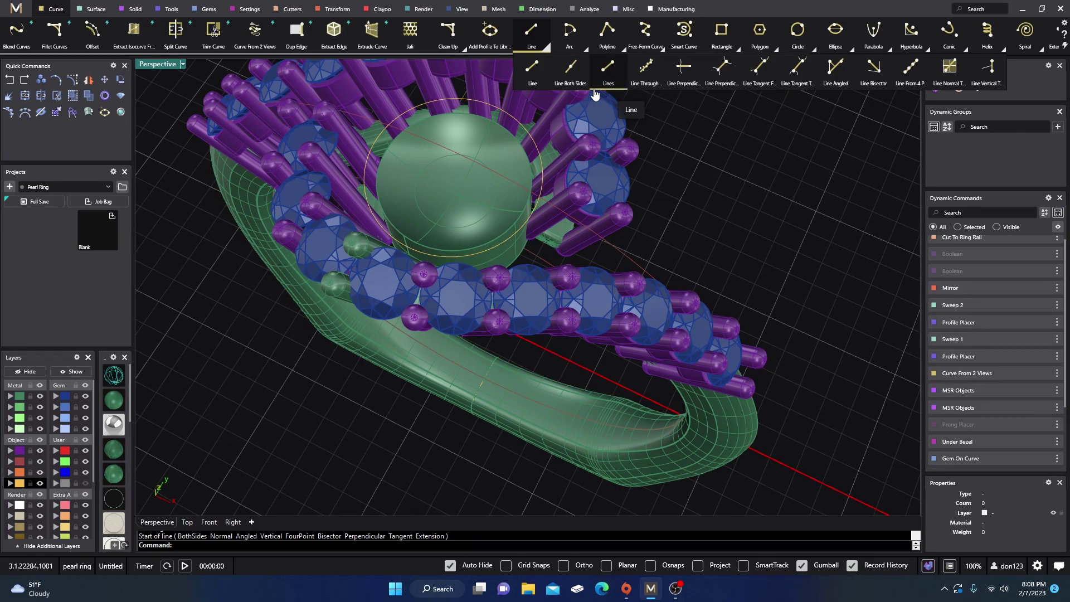
{"action": "left_click", "coordinate": [527, 69]}
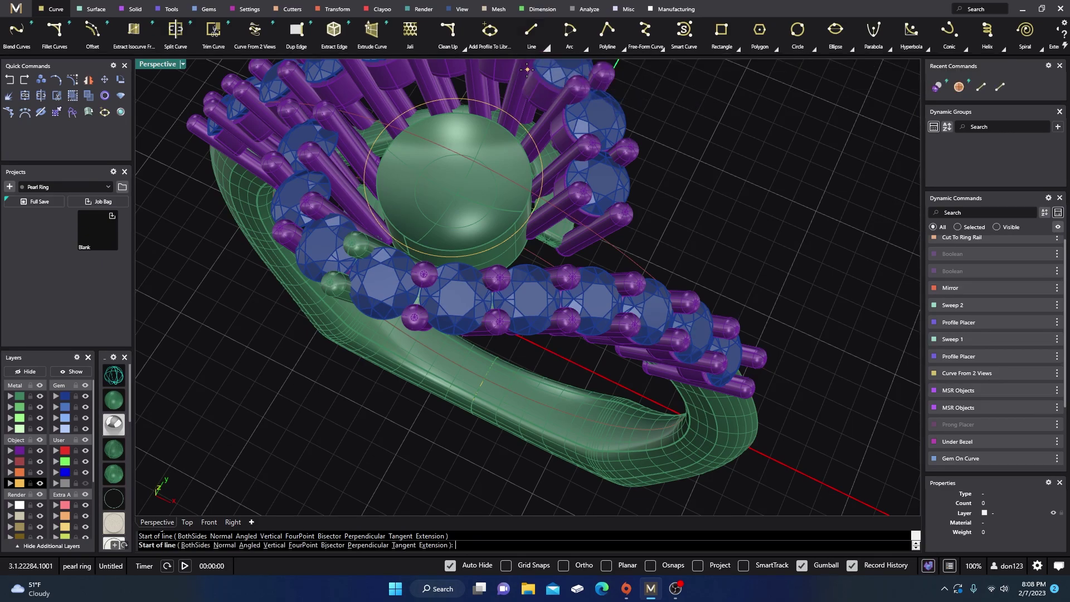
{"action": "left_click", "coordinate": [224, 545]}
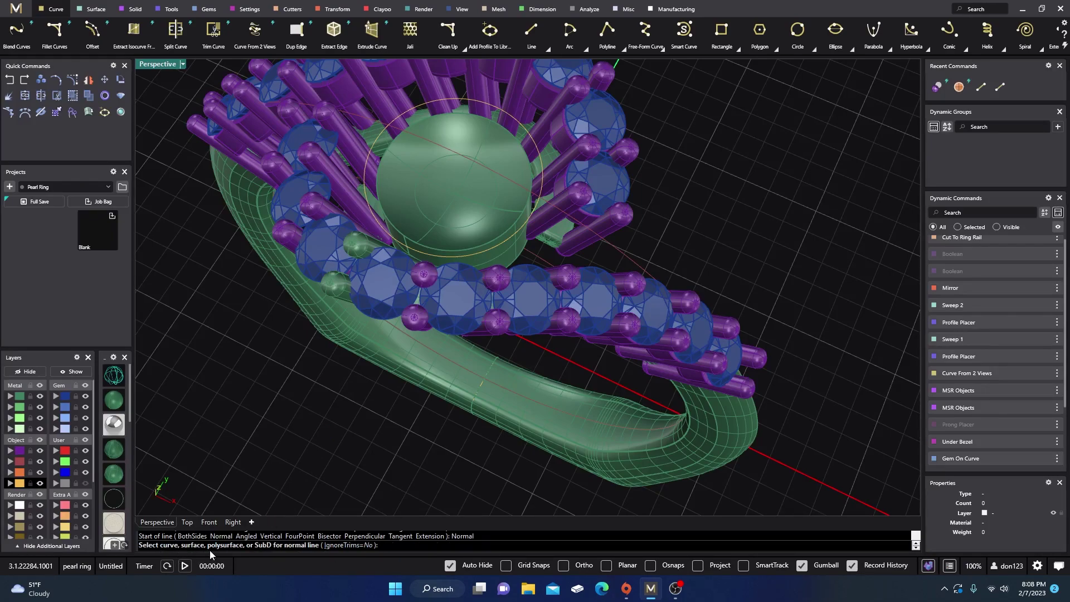
{"action": "left_click", "coordinate": [454, 201]}
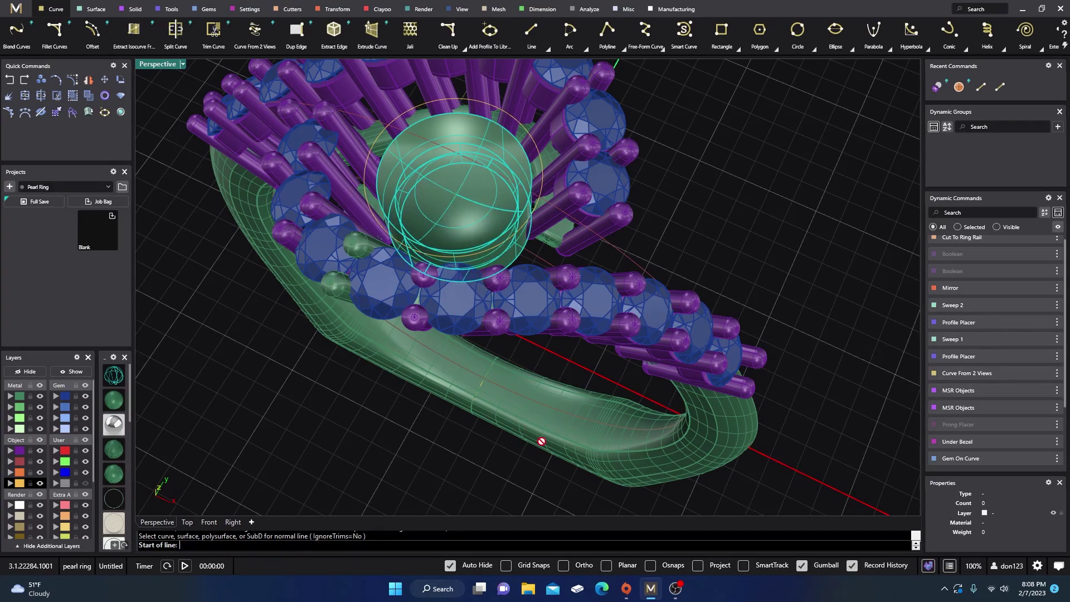
{"action": "left_click", "coordinate": [650, 565]}
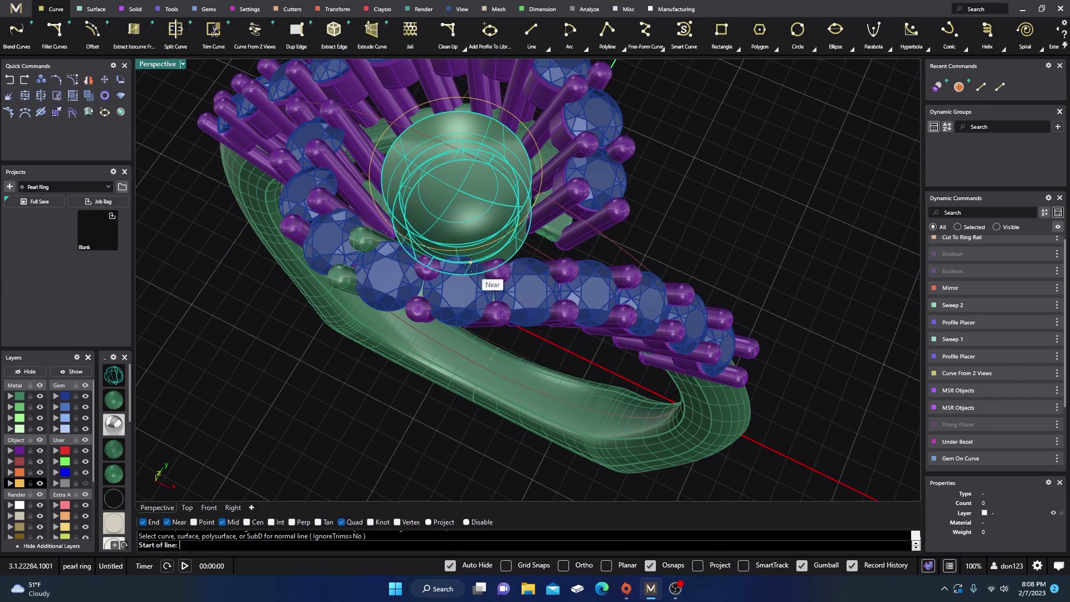
{"action": "left_click", "coordinate": [455, 190]}
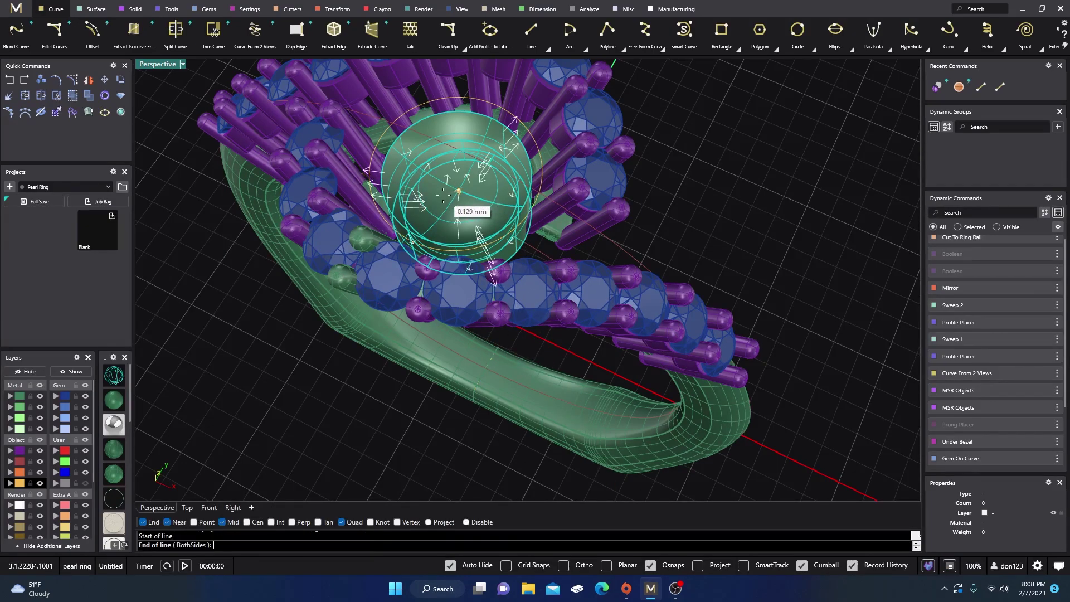
Step: Show all four viewports and display the Front view in wireframe, close up on the pearl seat
{"action": "double_click", "coordinate": [160, 64]}
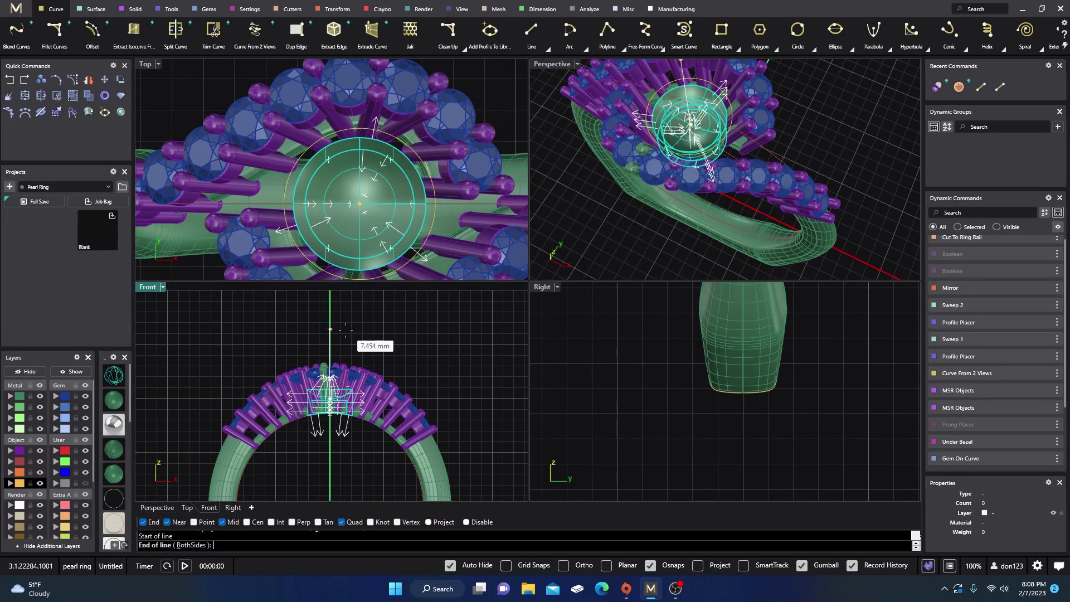
{"action": "left_click", "coordinate": [114, 377]}
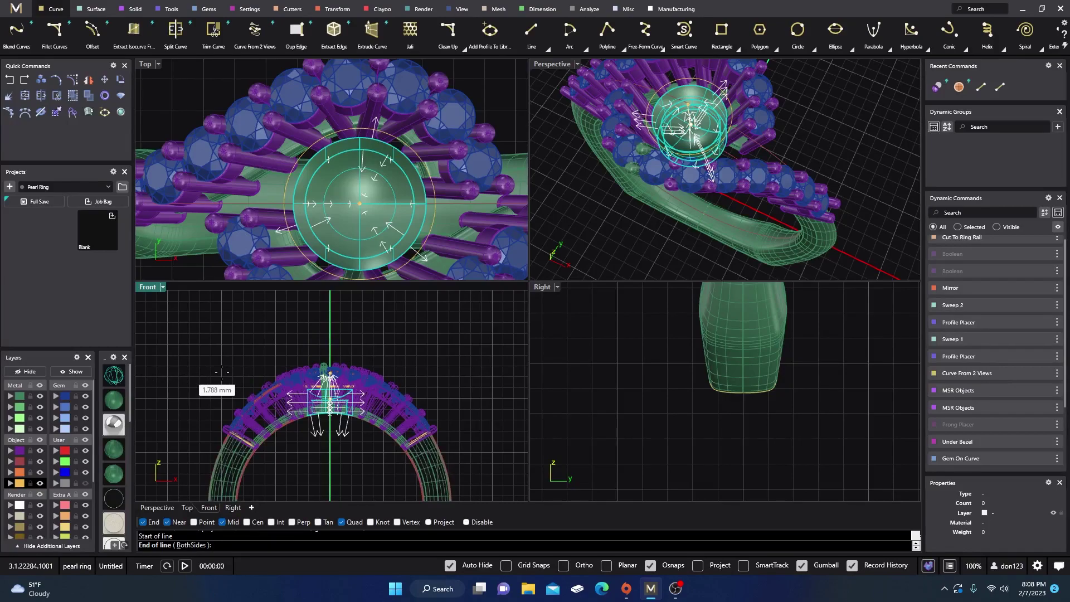
{"action": "left_click", "coordinate": [650, 566]}
{"action": "scroll", "coordinate": [330, 392], "scroll_direction": "up", "scroll_amount": 2}
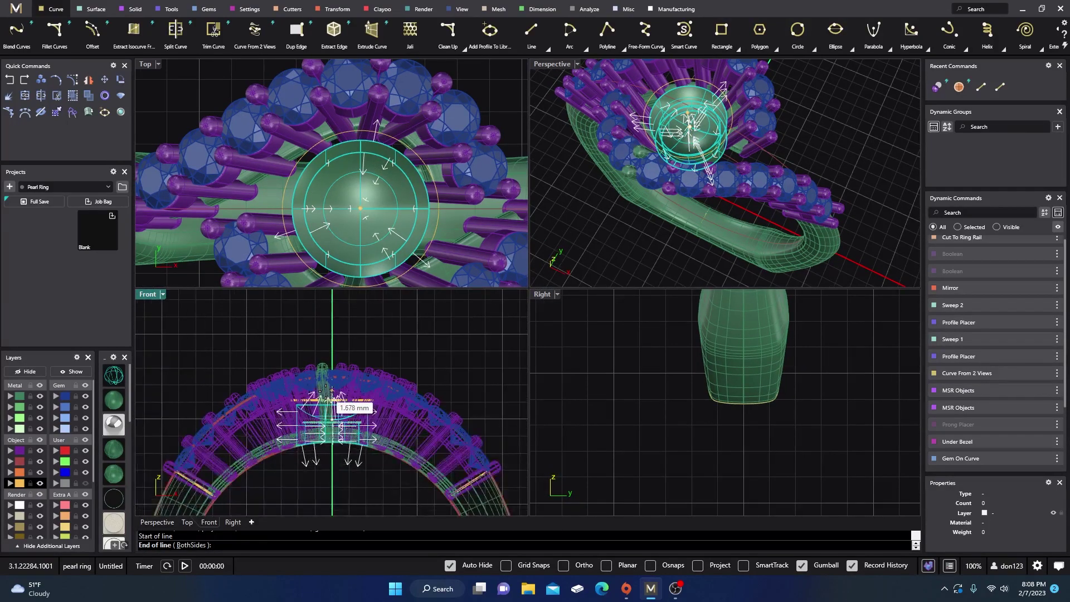
{"action": "scroll", "coordinate": [328, 391], "scroll_direction": "up", "scroll_amount": 3}
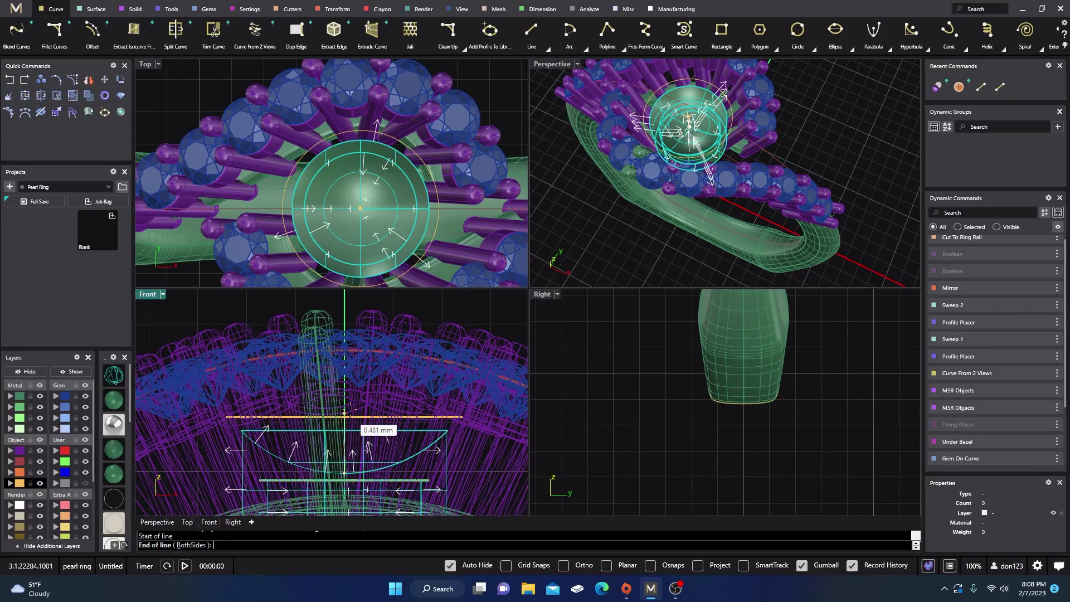
Step: Show the hidden pearl to compare it with its seat in the Front view, and hide it again
{"action": "left_click", "coordinate": [62, 375]}
{"action": "left_click", "coordinate": [101, 391]}
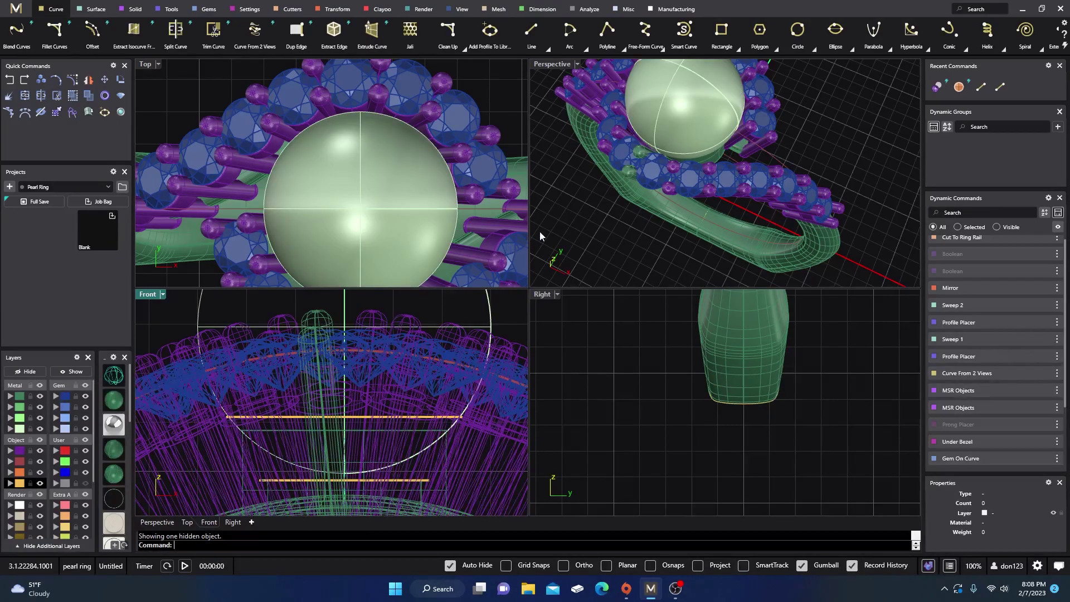
{"action": "left_click", "coordinate": [570, 233]}
{"action": "left_click", "coordinate": [390, 204]}
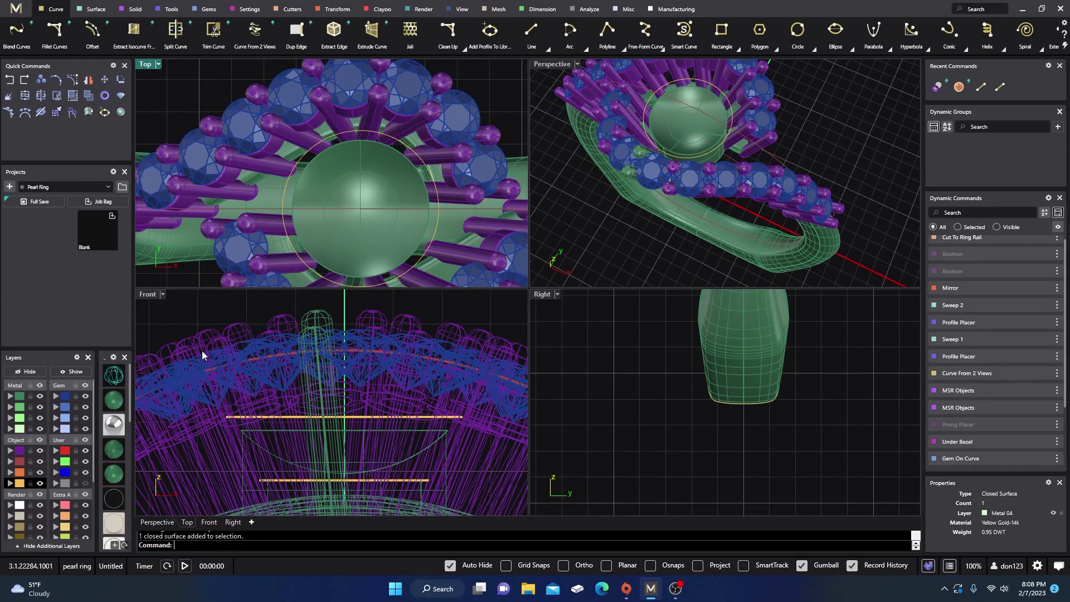
{"action": "left_click", "coordinate": [71, 371]}
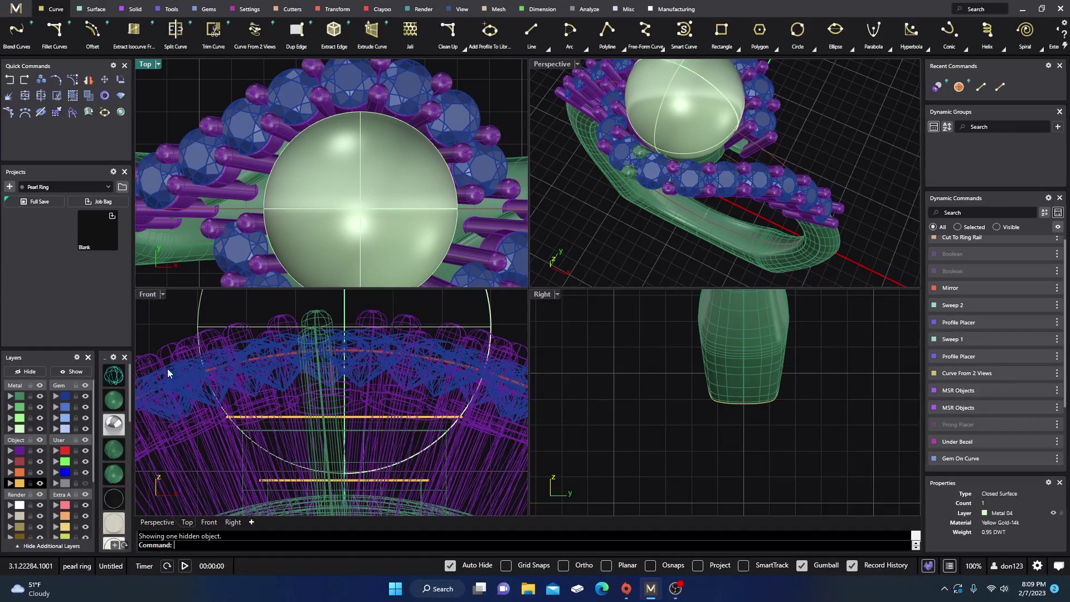
{"action": "left_click", "coordinate": [71, 371]}
{"action": "left_click", "coordinate": [318, 225]}
{"action": "left_click", "coordinate": [25, 372]}
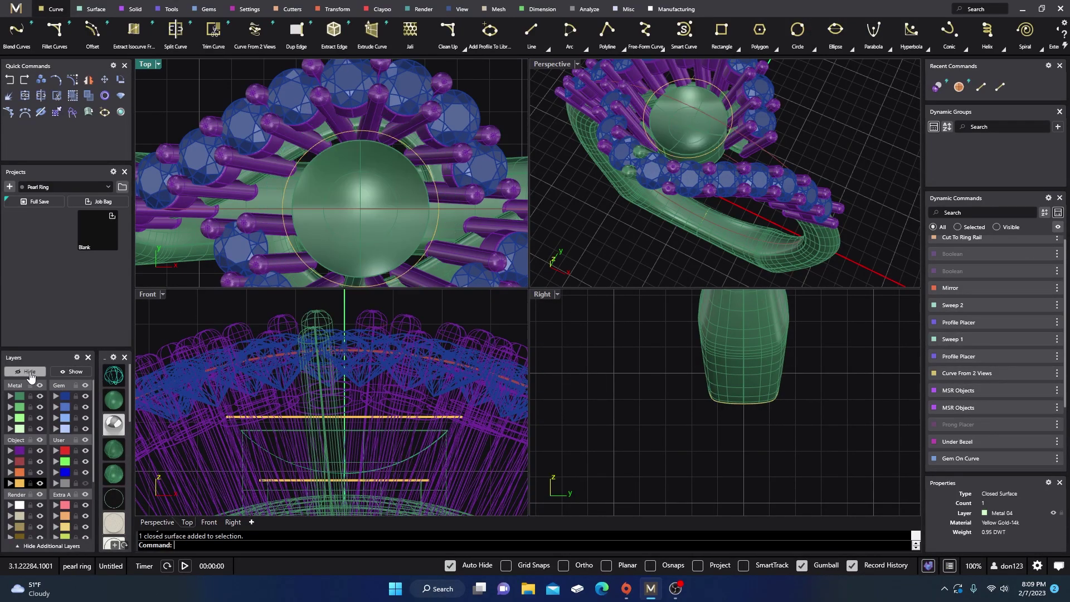
Step: Draw a line about 2.5 mm long, normal to the pearl seat's surface, from the bottom centre of the cup straight up
{"action": "left_click", "coordinate": [531, 30]}
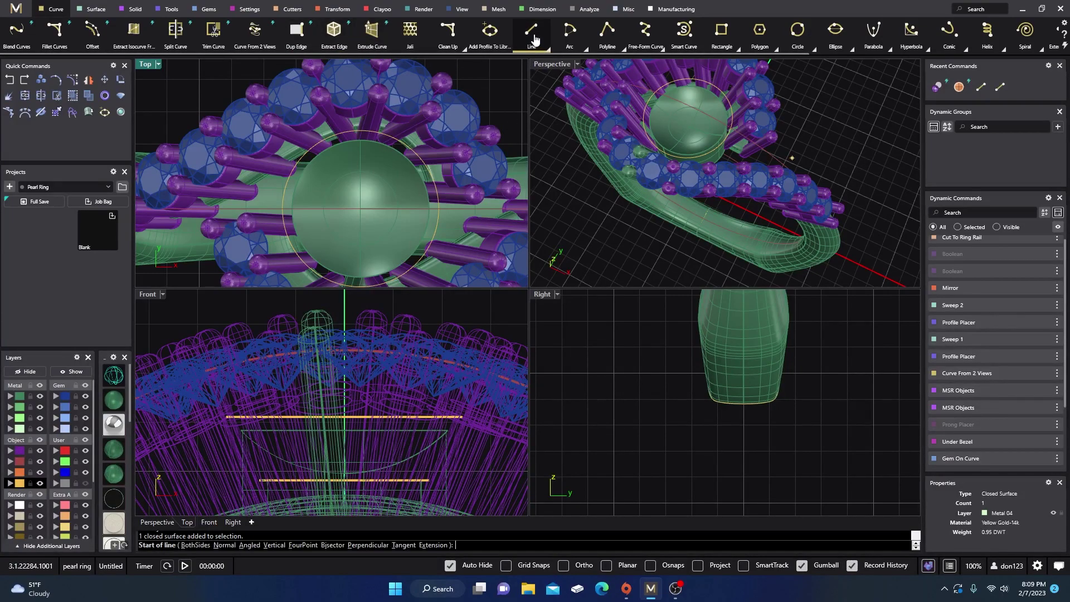
{"action": "left_click", "coordinate": [224, 545]}
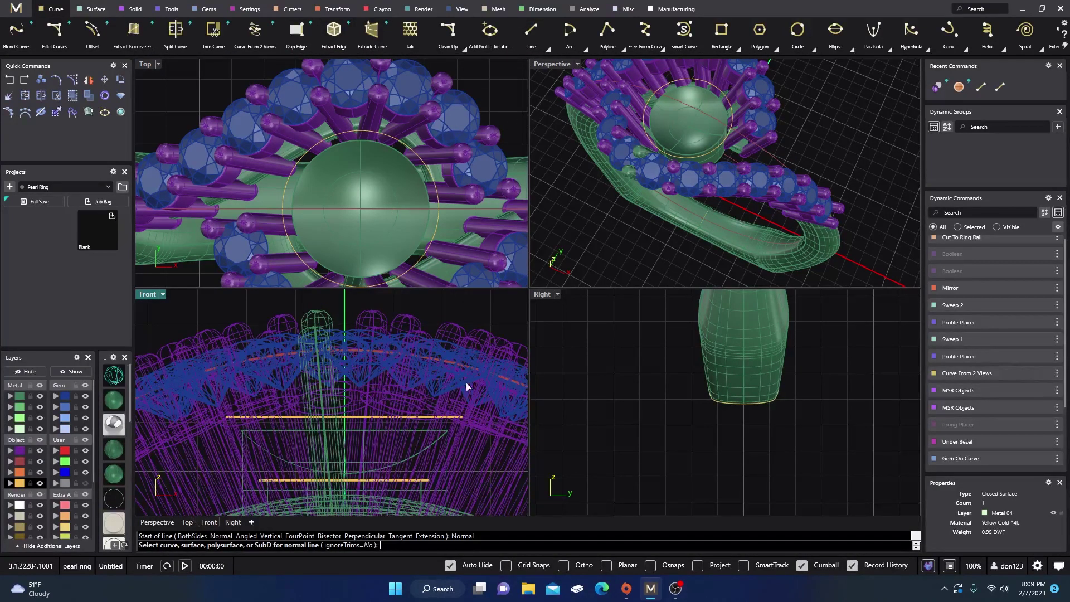
{"action": "left_click", "coordinate": [690, 129]}
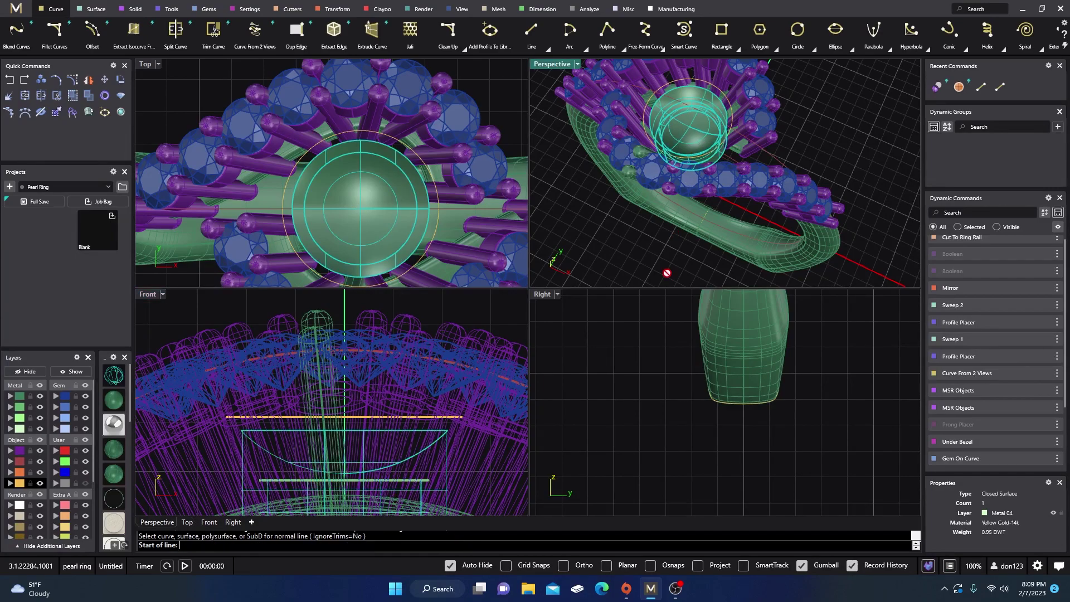
{"action": "left_click", "coordinate": [650, 566]}
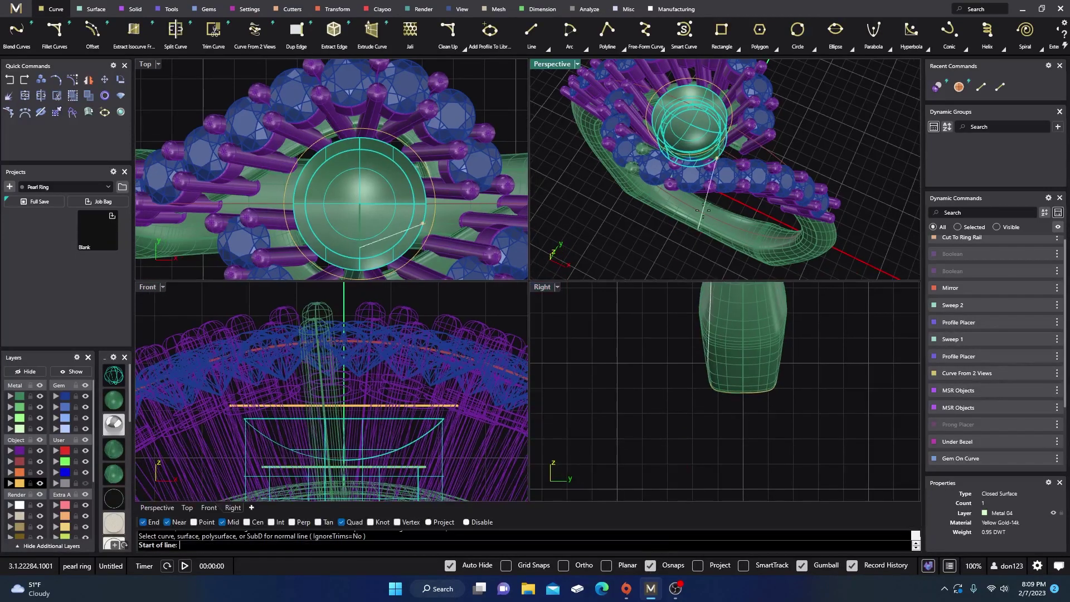
{"action": "left_click", "coordinate": [700, 127]}
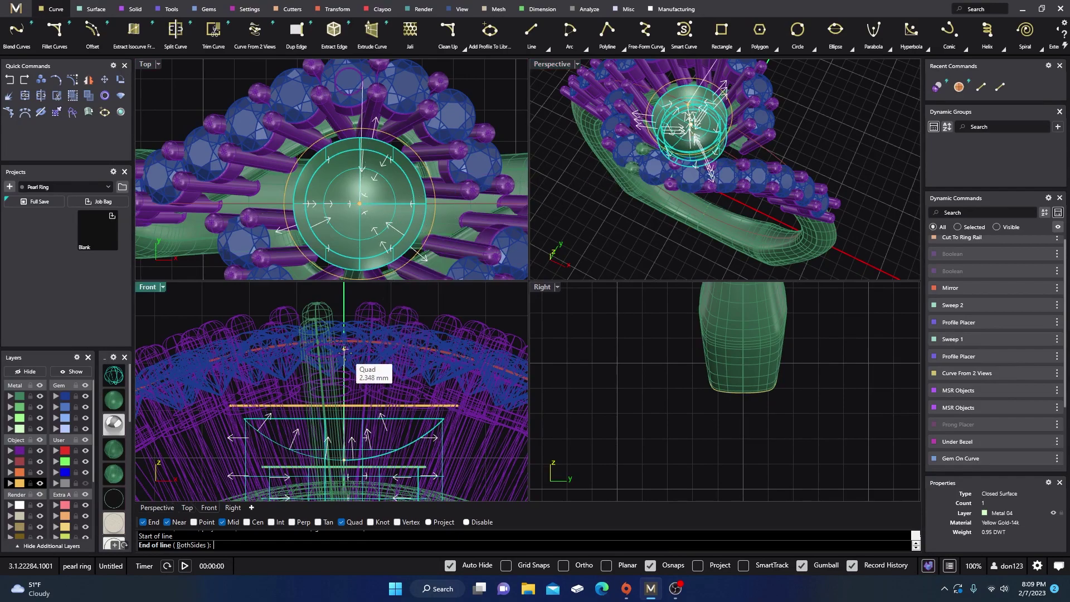
{"action": "left_click", "coordinate": [650, 565]}
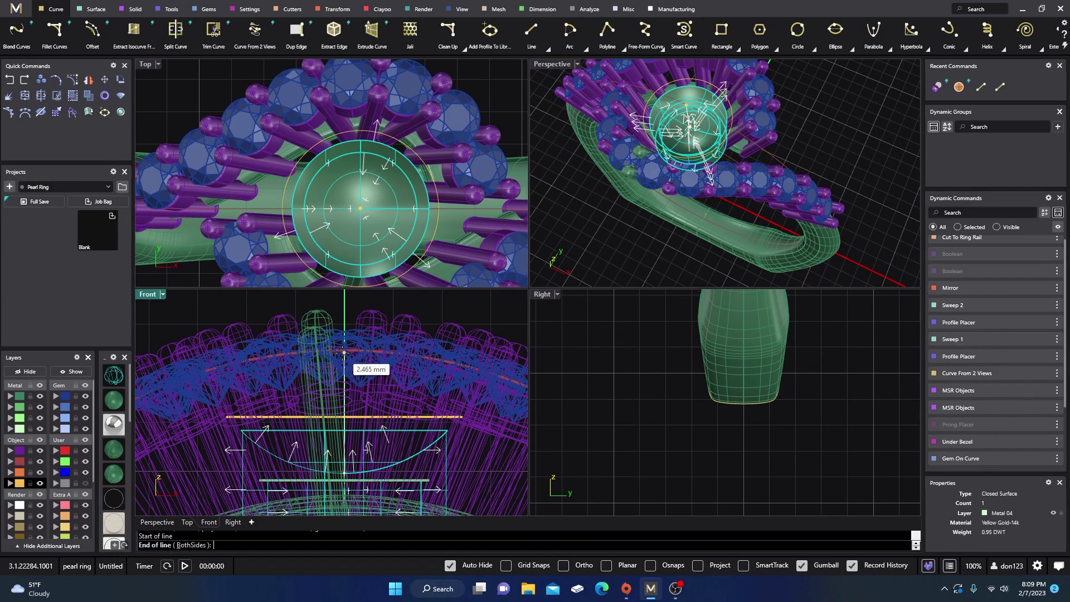
{"action": "left_click", "coordinate": [345, 352]}
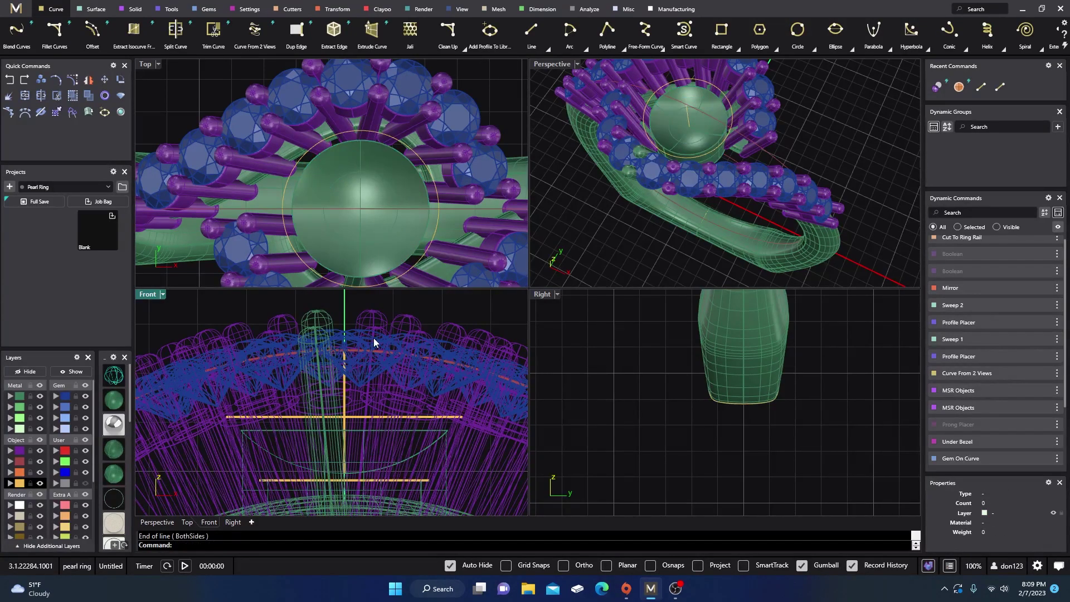
Step: Try a Rope along the post line with 1 thread and a turn distance of 1
{"action": "left_click", "coordinate": [548, 65]}
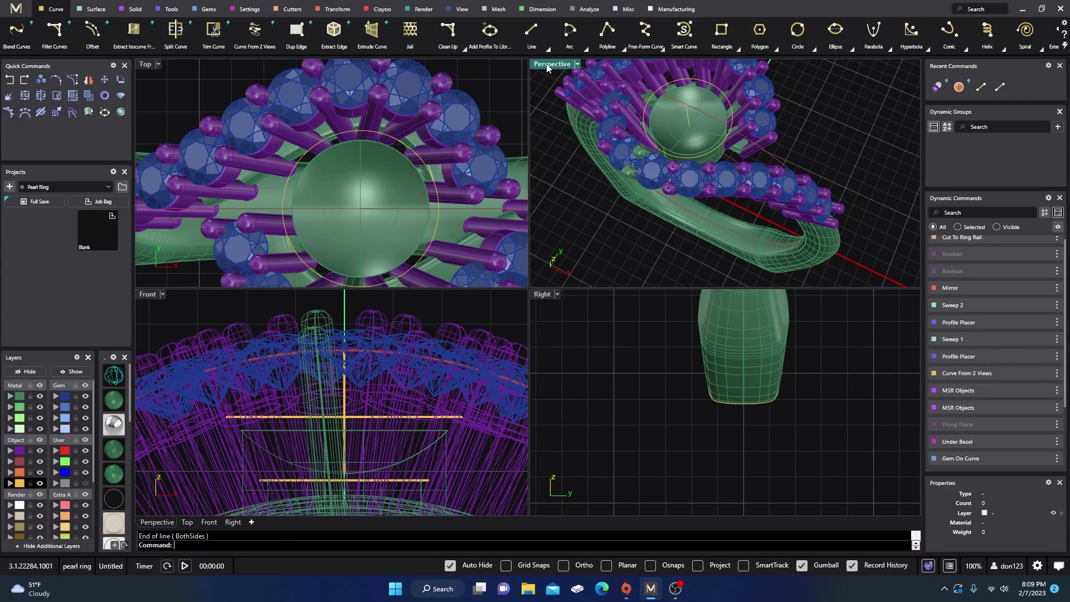
{"action": "double_click", "coordinate": [547, 67]}
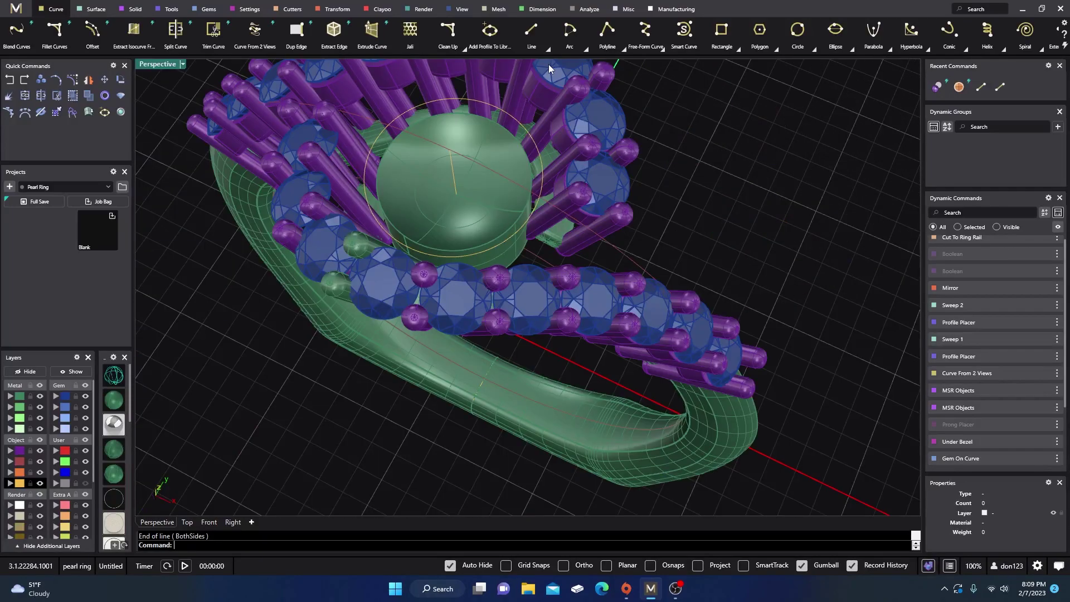
{"action": "scroll", "coordinate": [500, 367], "scroll_direction": "down", "scroll_amount": 2}
{"action": "scroll", "coordinate": [500, 367], "scroll_direction": "up", "scroll_amount": 3}
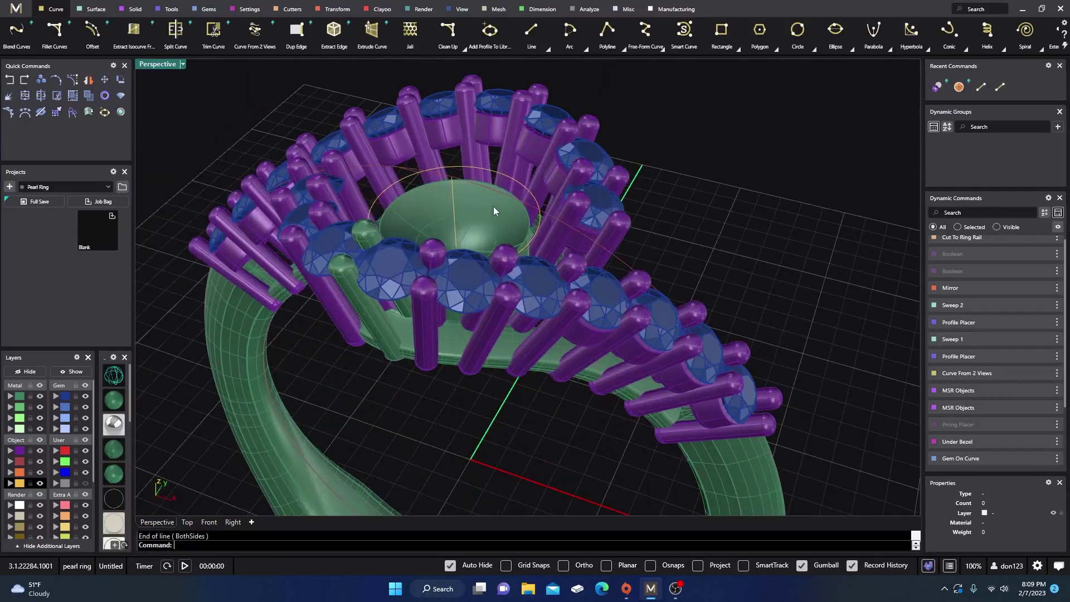
{"action": "left_click", "coordinate": [453, 204]}
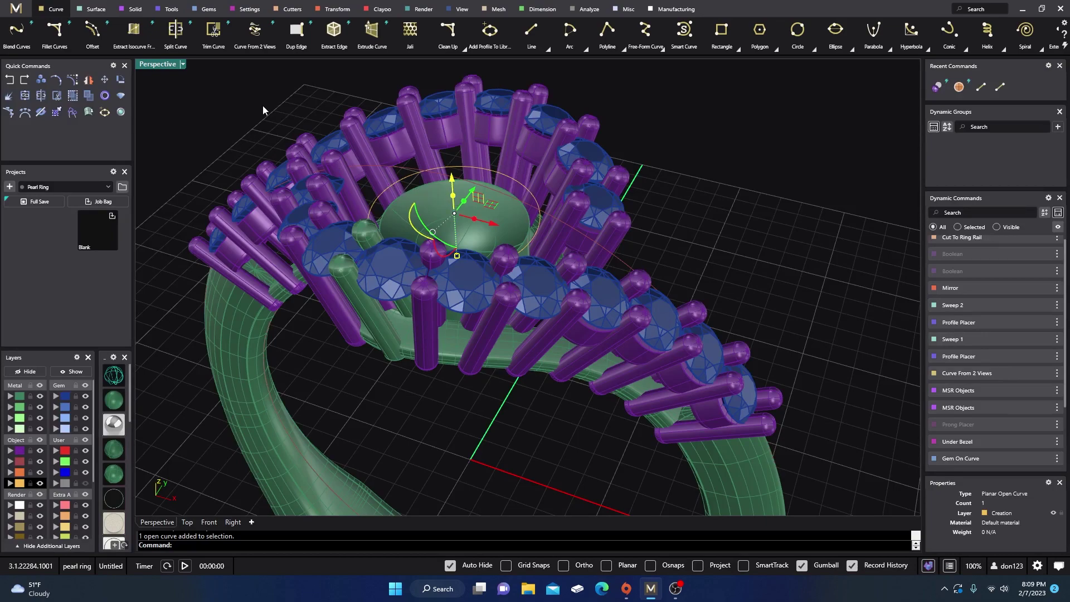
{"action": "left_click", "coordinate": [133, 9]}
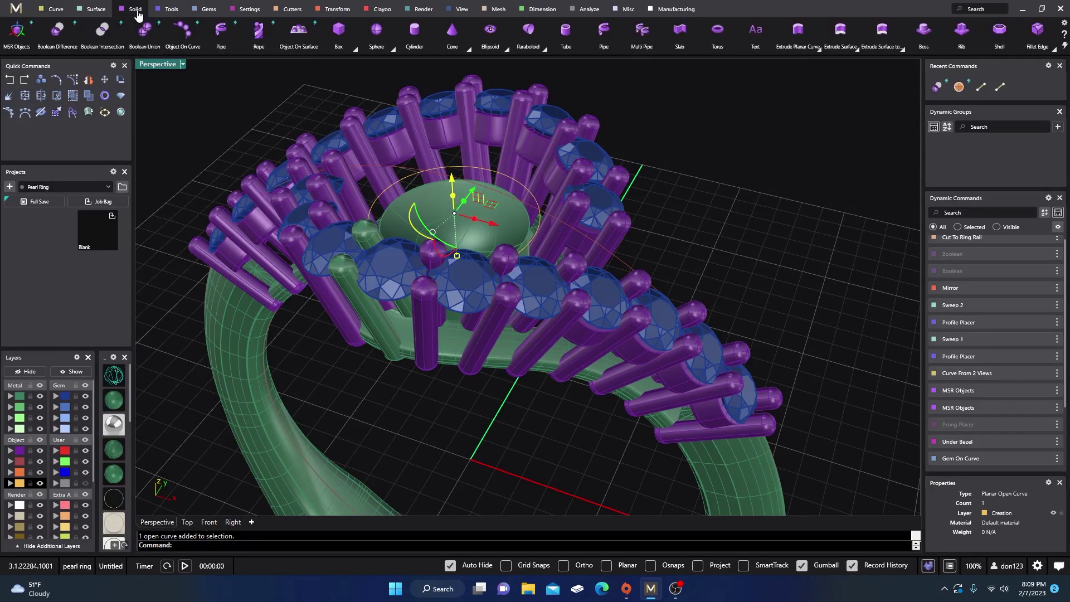
{"action": "left_click", "coordinate": [258, 35]}
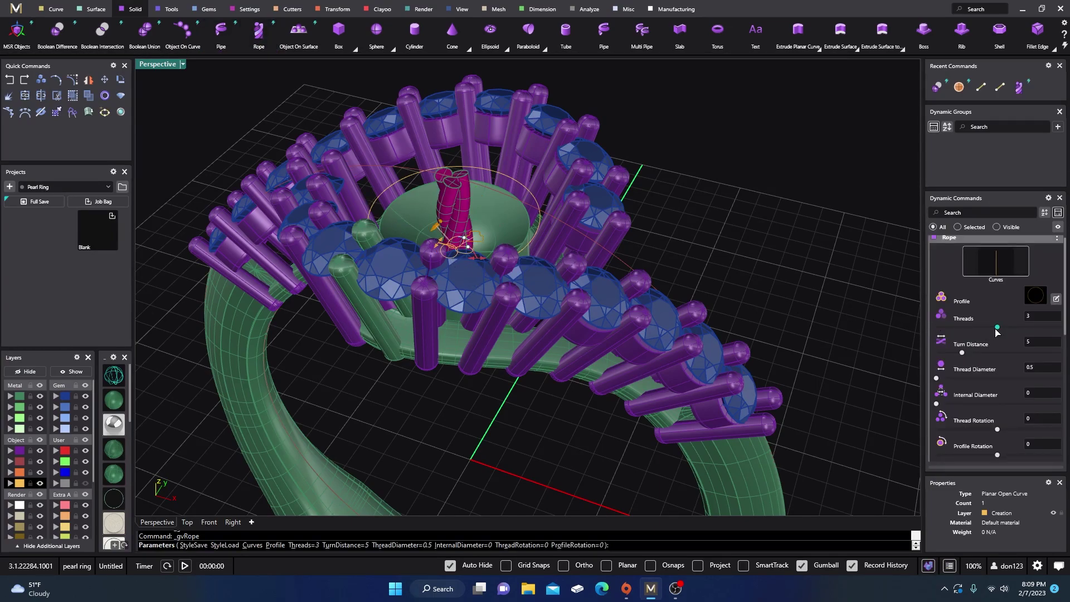
{"action": "left_click_drag", "start_coordinate": [994, 330], "coordinate": [936, 333]}
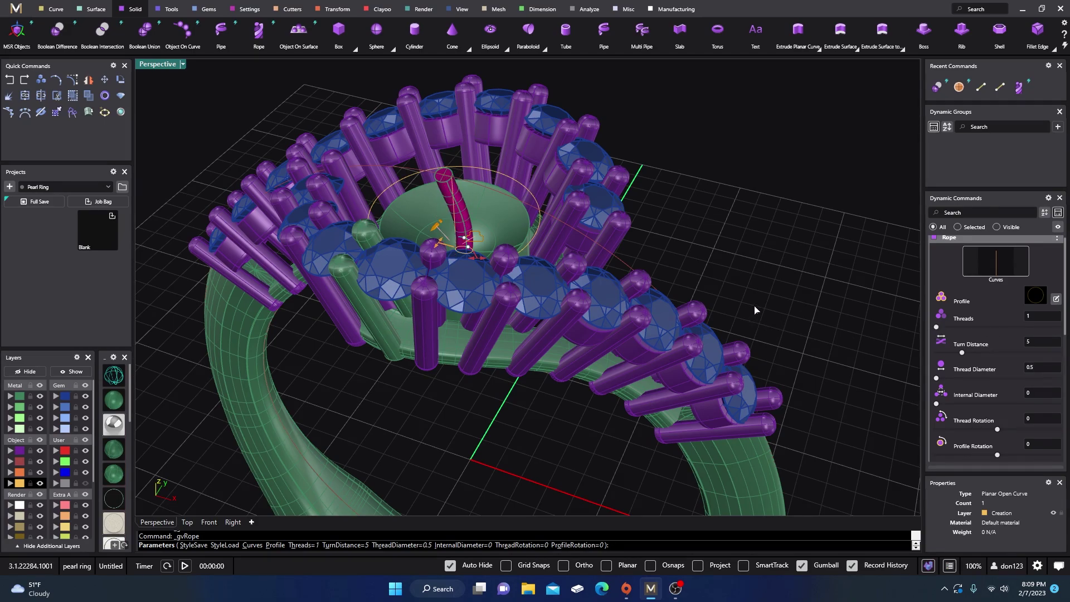
{"action": "left_click_drag", "start_coordinate": [962, 353], "coordinate": [930, 360]}
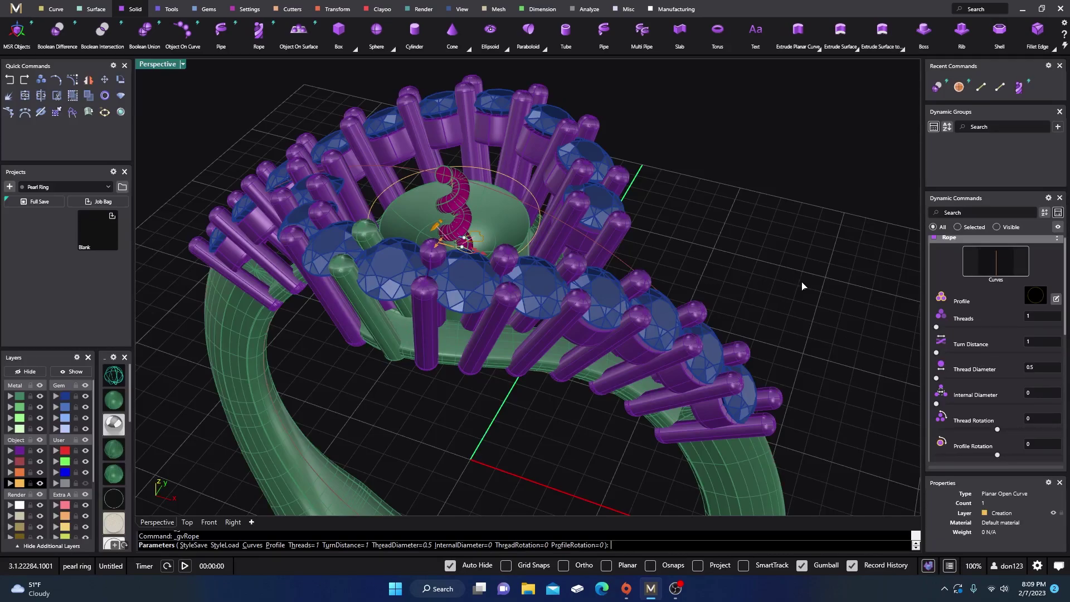
{"action": "right_click_drag", "start_coordinate": [802, 286], "coordinate": [778, 306]}
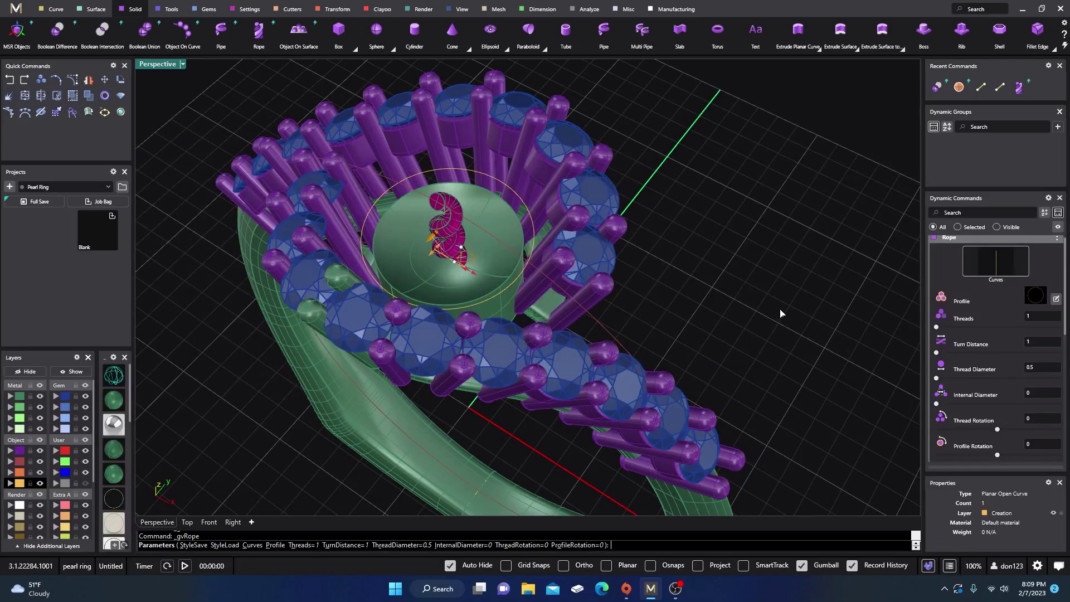
{"action": "key", "text": "Escape"}
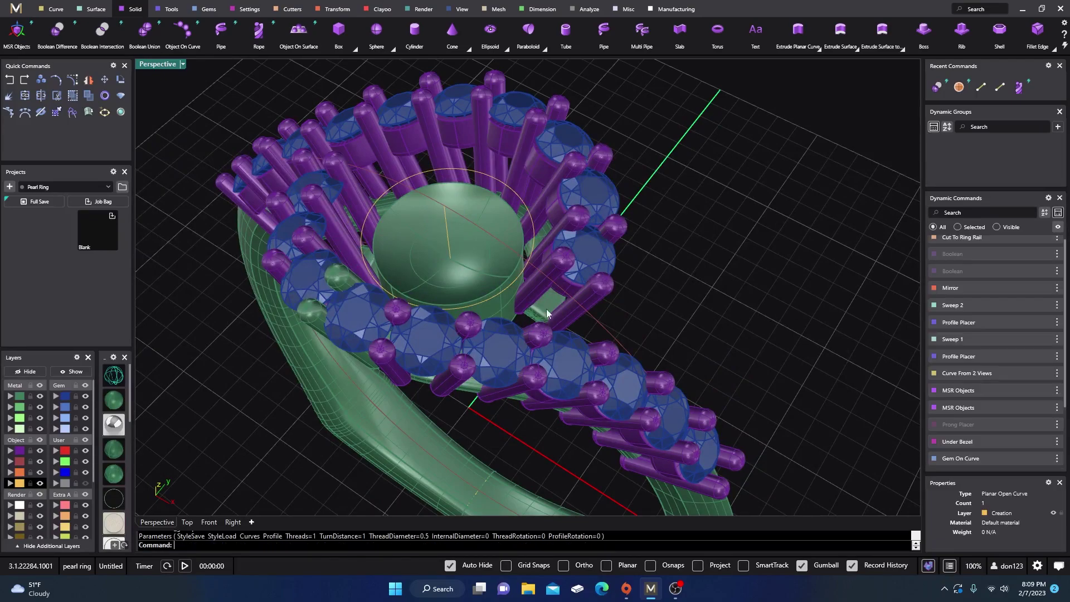
Step: Draw a small centre-based rectangle on the post line's upper end in the Top view, with its corner about 0.43 mm from the centre
{"action": "left_click", "coordinate": [448, 223]}
{"action": "left_click", "coordinate": [475, 246]}
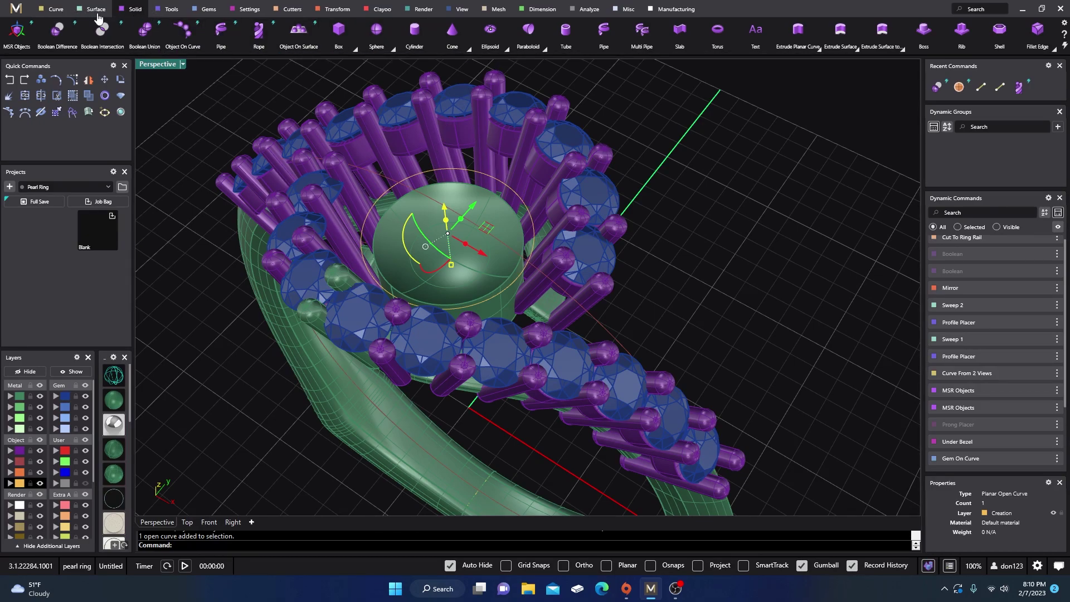
{"action": "left_click", "coordinate": [60, 12]}
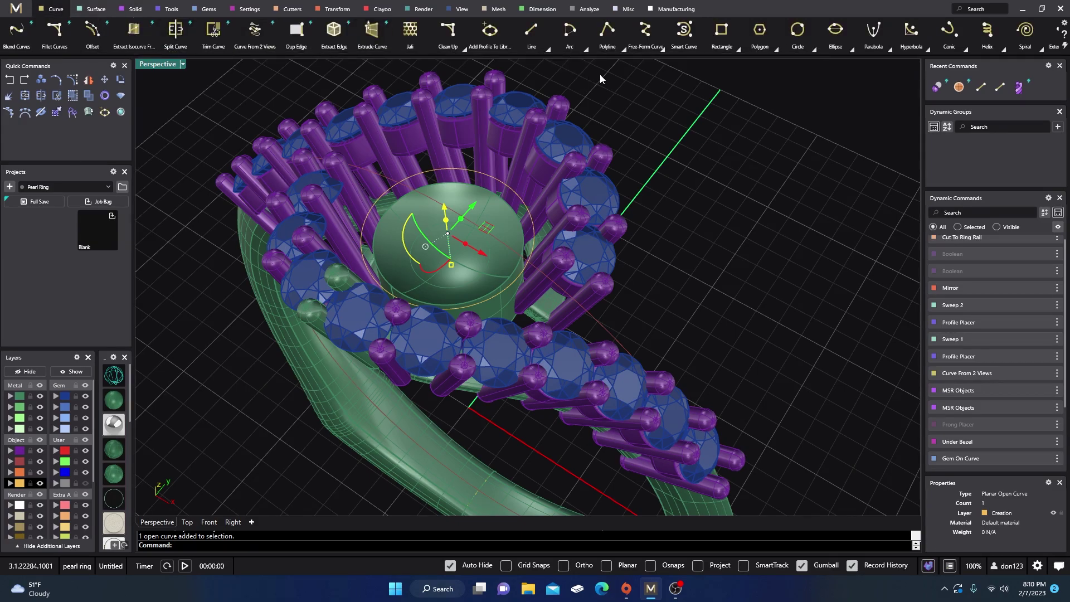
{"action": "left_click", "coordinate": [723, 32]}
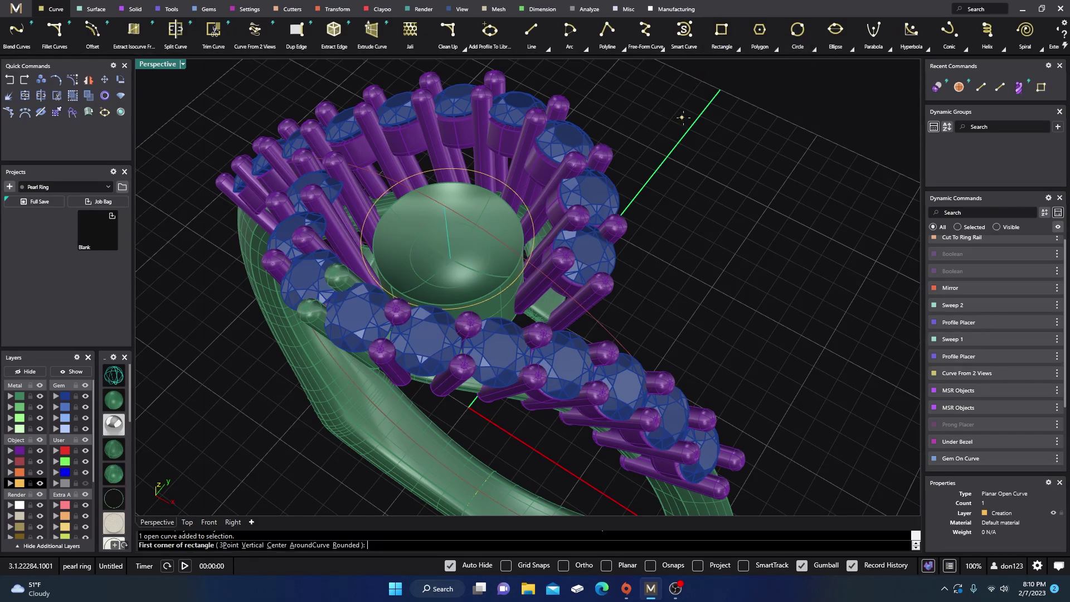
{"action": "key", "text": "Escape"}
{"action": "mouse_move", "coordinate": [721, 34]}
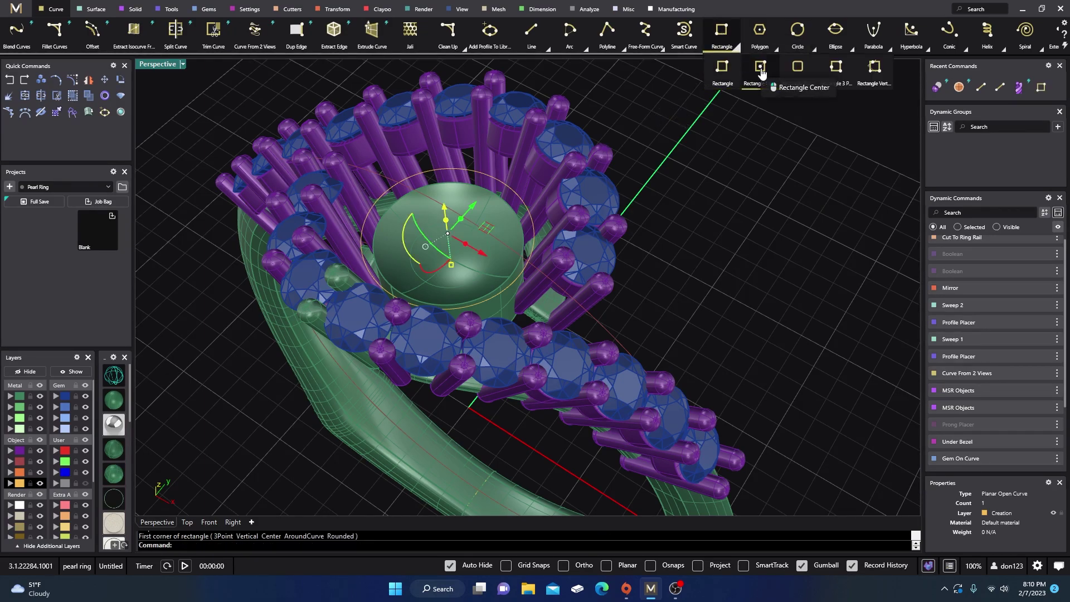
{"action": "left_click", "coordinate": [761, 68]}
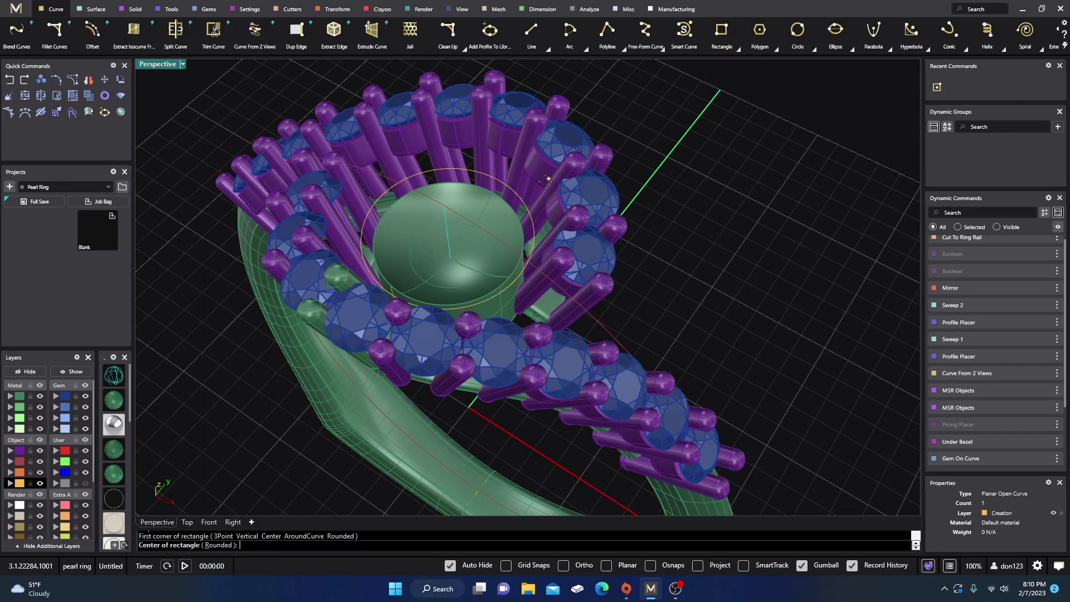
{"action": "left_click", "coordinate": [650, 565]}
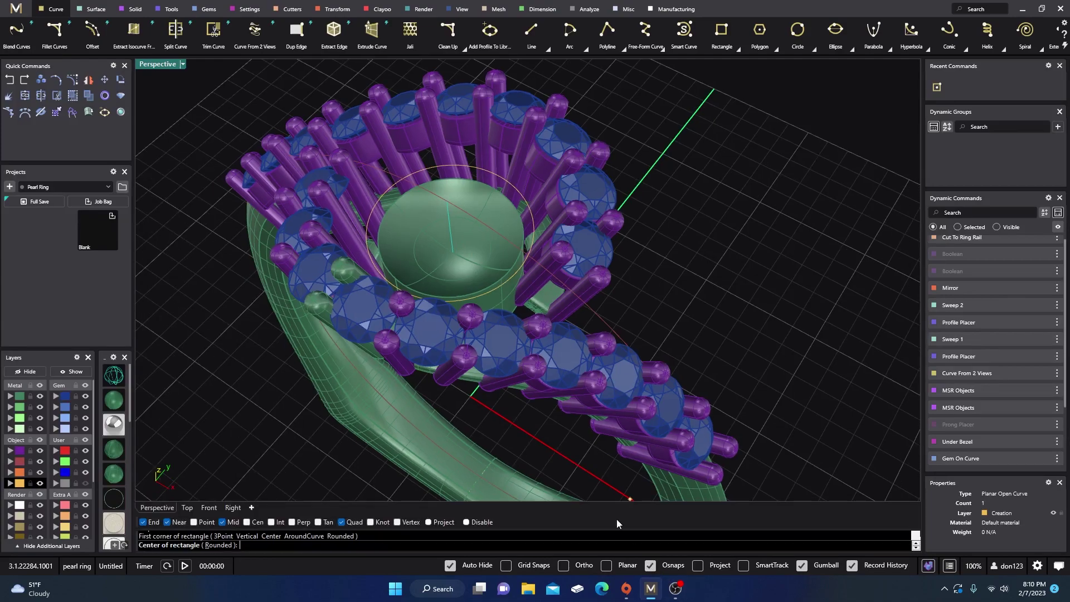
{"action": "left_click", "coordinate": [447, 201]}
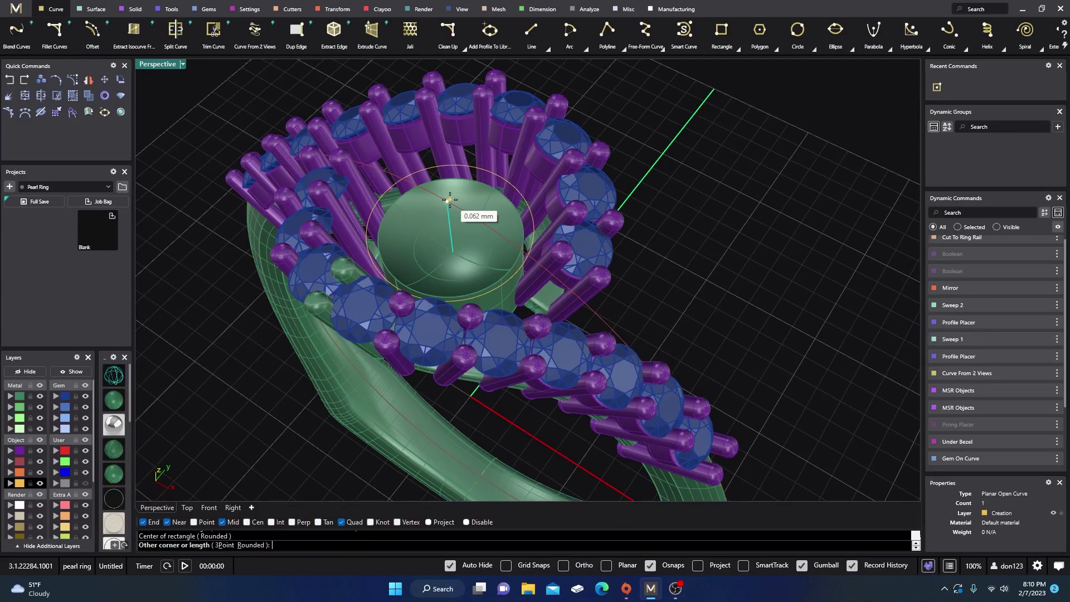
{"action": "double_click", "coordinate": [154, 65]}
{"action": "scroll", "coordinate": [359, 217], "scroll_direction": "up", "scroll_amount": 4}
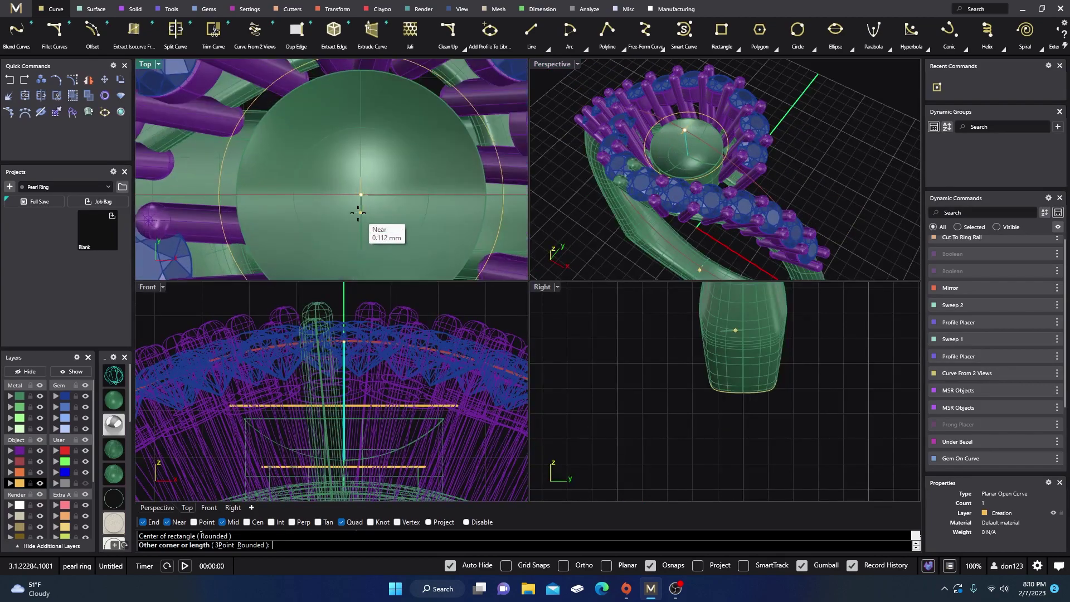
{"action": "left_click", "coordinate": [650, 565]}
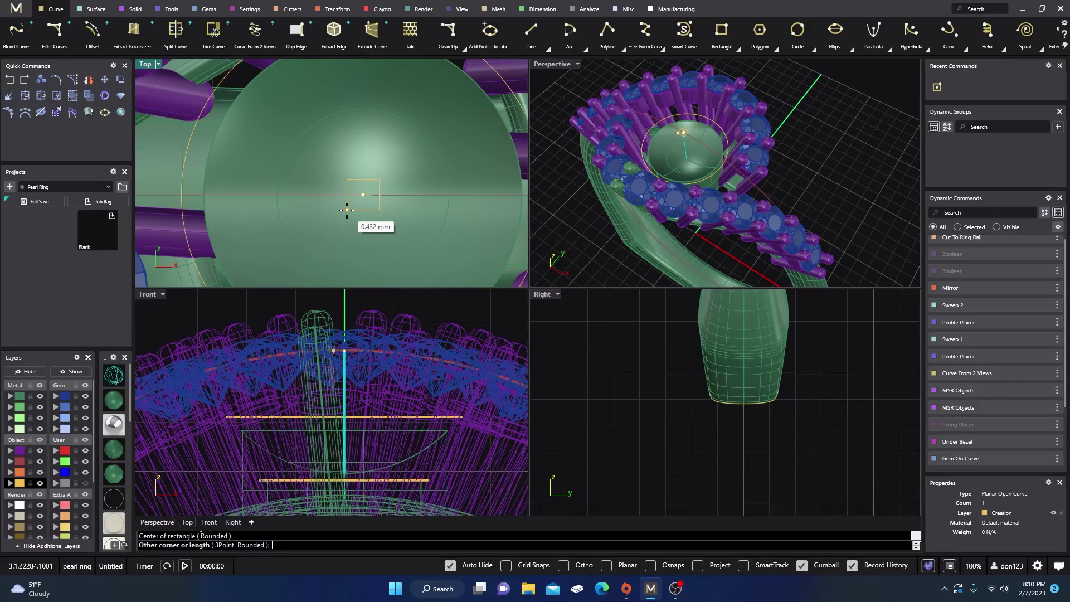
{"action": "left_click", "coordinate": [346, 210]}
Step: Try Pull Push with the post line as the curve and the pearl seat as the surface
{"action": "double_click", "coordinate": [546, 65]}
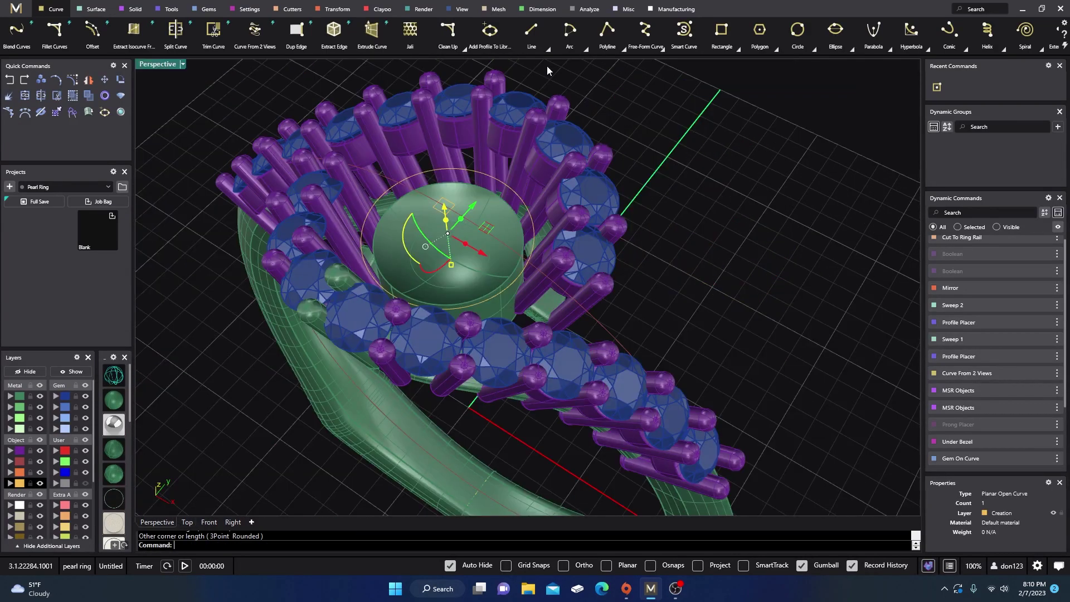
{"action": "left_click", "coordinate": [674, 293]}
{"action": "scroll", "coordinate": [600, 256], "scroll_direction": "up", "scroll_amount": 5}
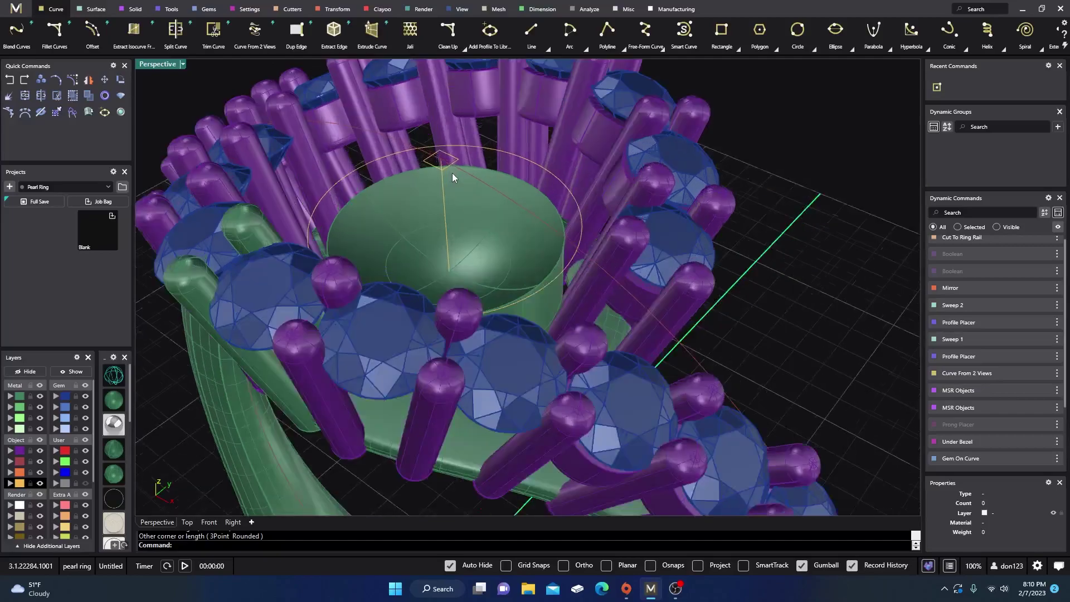
{"action": "left_click", "coordinate": [449, 166]}
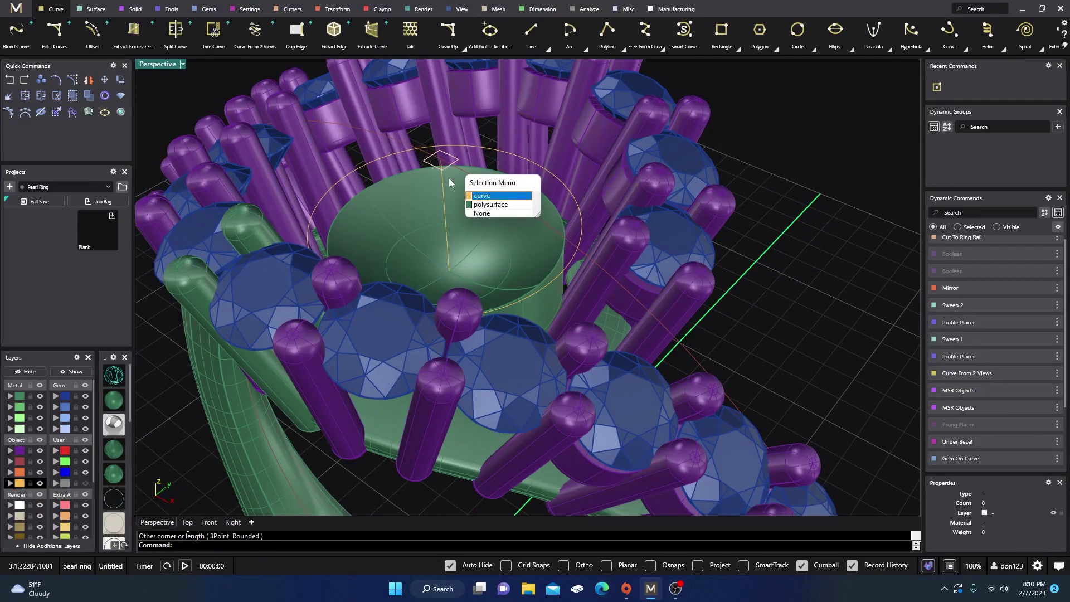
{"action": "key", "text": "Escape"}
{"action": "left_click", "coordinate": [92, 9]}
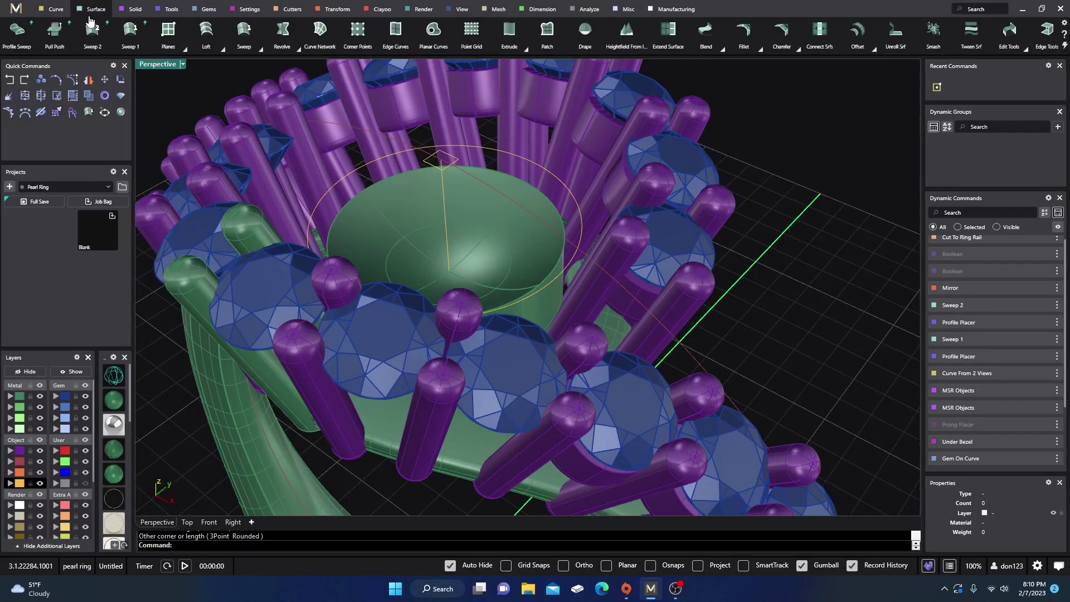
{"action": "left_click", "coordinate": [54, 33]}
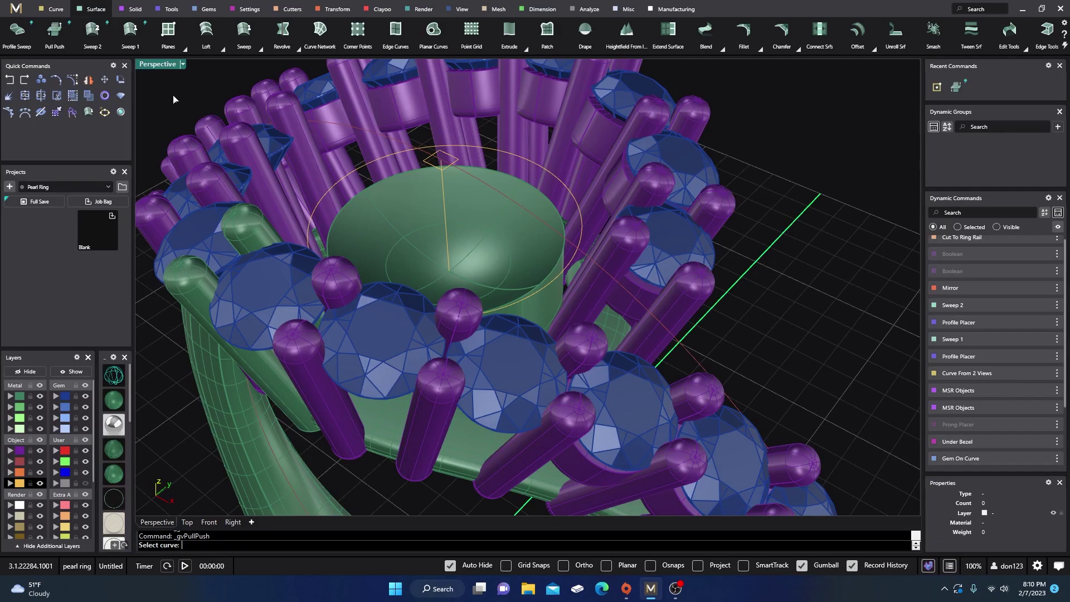
{"action": "left_click", "coordinate": [443, 205]}
{"action": "left_click", "coordinate": [430, 166]}
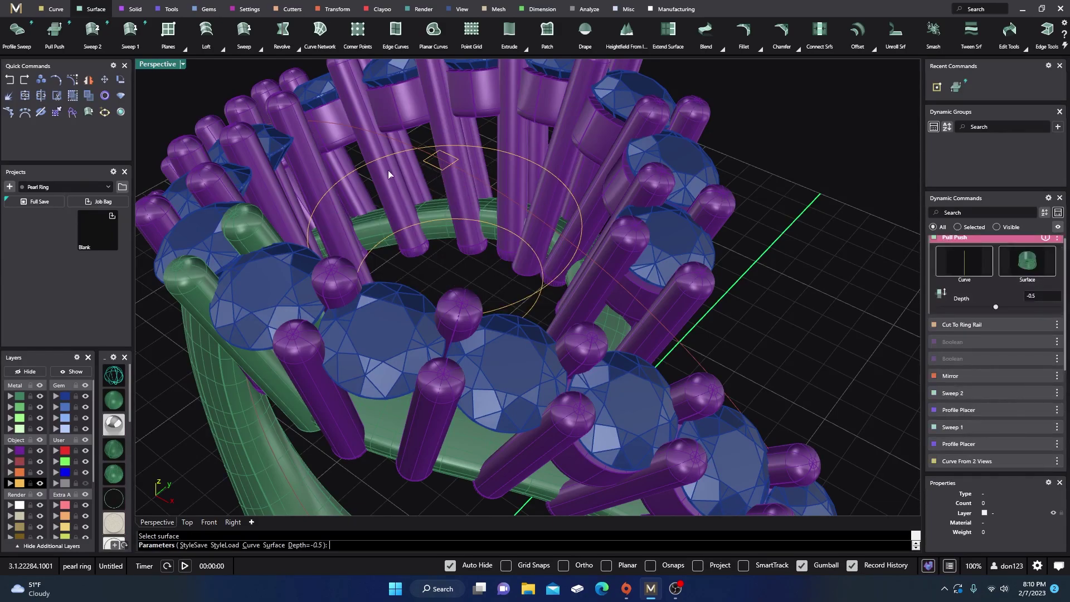
{"action": "key", "text": "Escape"}
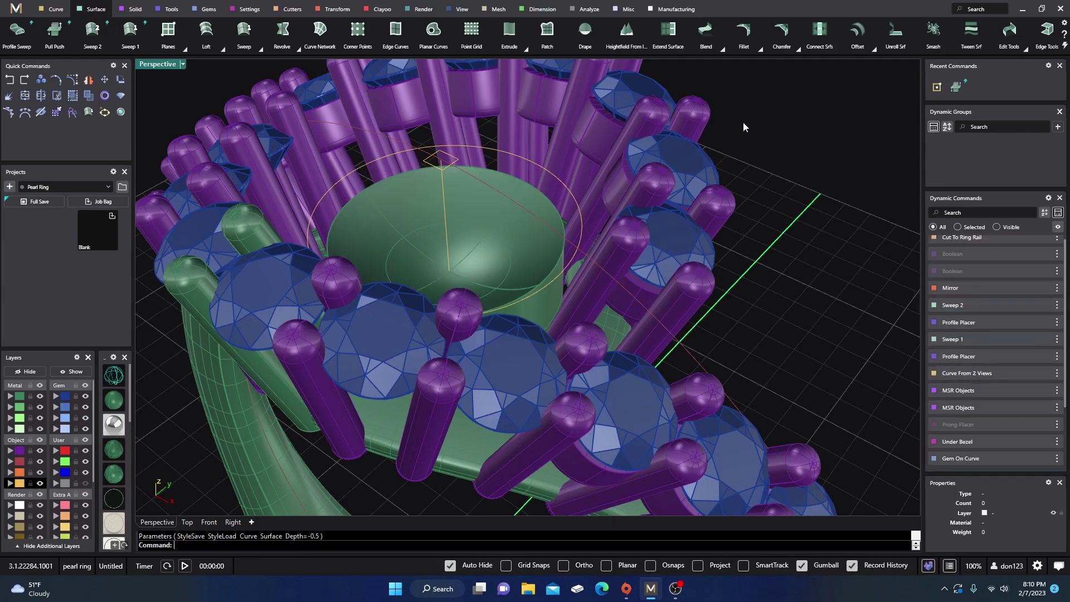
Step: Try a Sweep 1 with the post line as the rail and the small rectangle as the profile
{"action": "left_click", "coordinate": [130, 30]}
{"action": "left_click", "coordinate": [443, 189]}
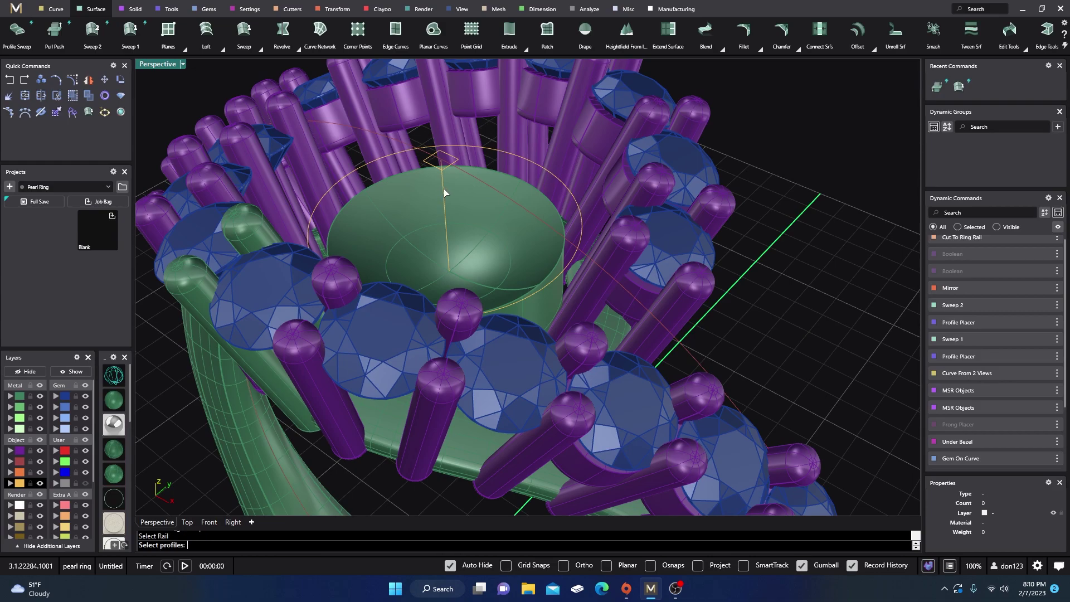
{"action": "left_click", "coordinate": [434, 168]}
{"action": "key", "text": "Return"}
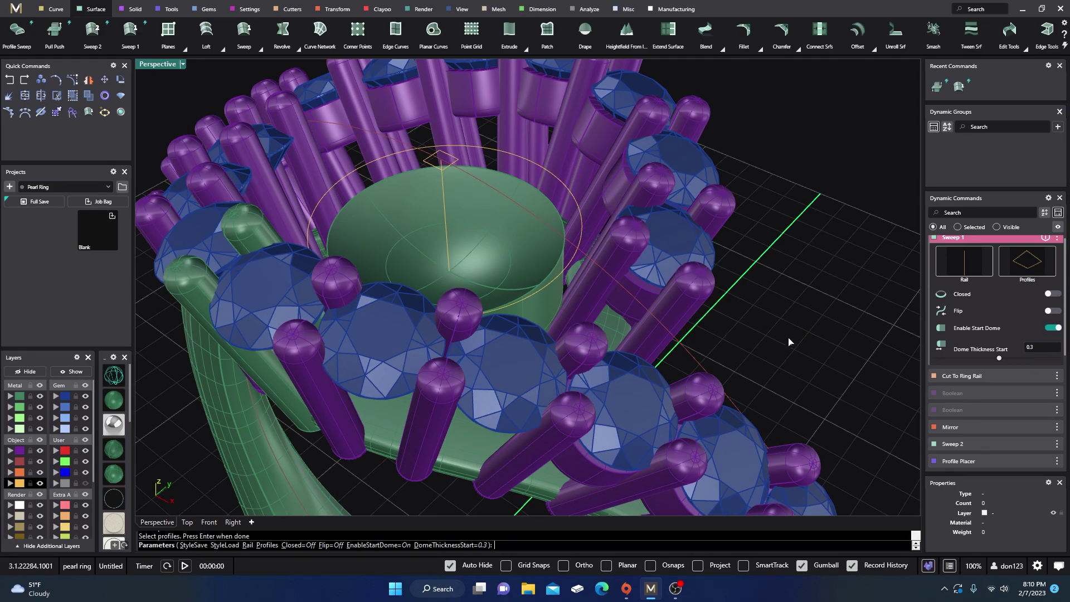
{"action": "key", "text": "Return"}
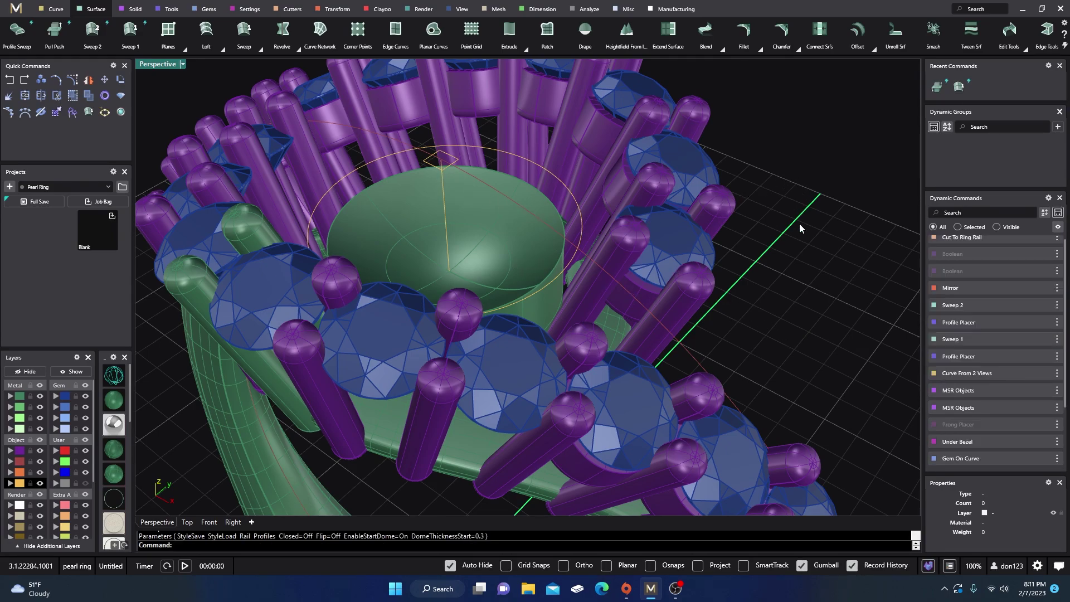
Step: Hide the green metal layer and the purple object layer around the pearl seat
{"action": "right_click_drag", "start_coordinate": [800, 227], "coordinate": [420, 377]}
{"action": "left_click", "coordinate": [40, 396]}
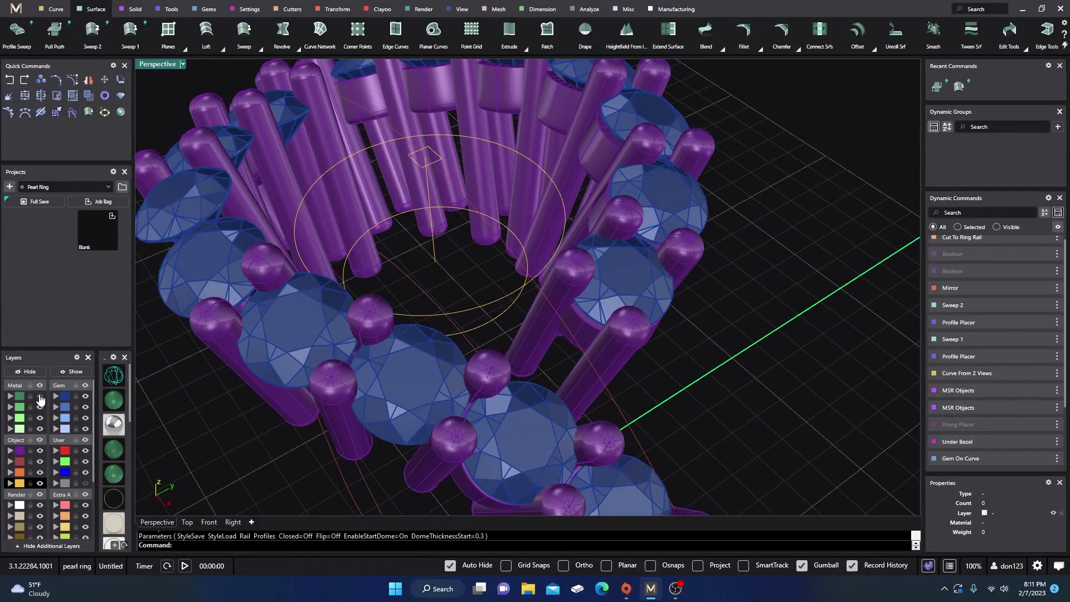
{"action": "left_click", "coordinate": [39, 453]}
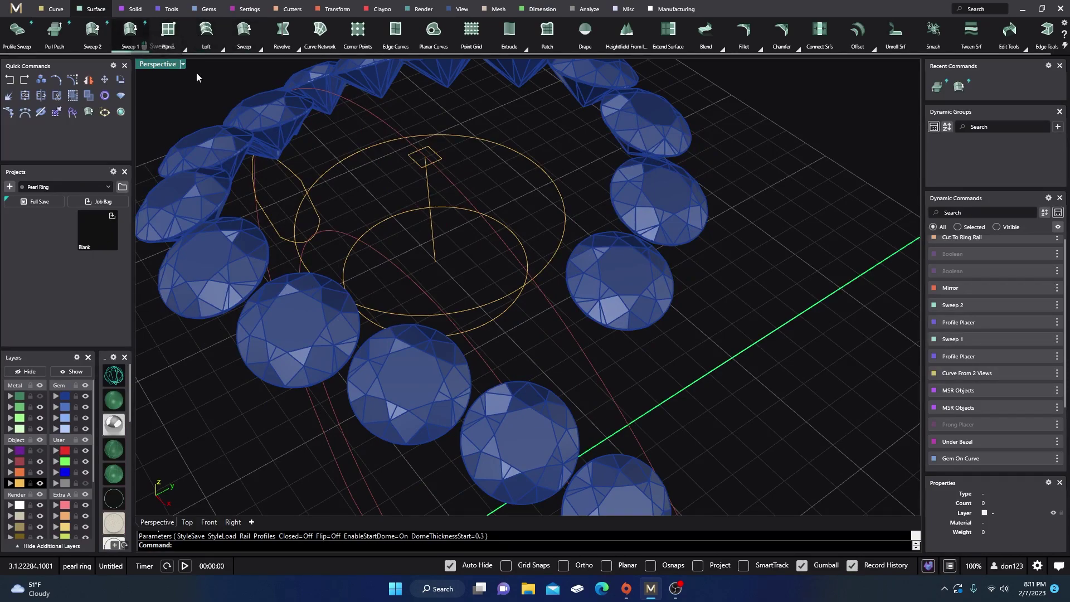
Step: Retry Sweep 1 along the post line using the small rectangle as profile, with the dome thickness start at 0.3
{"action": "left_click", "coordinate": [428, 188]}
{"action": "right_click", "coordinate": [428, 186]}
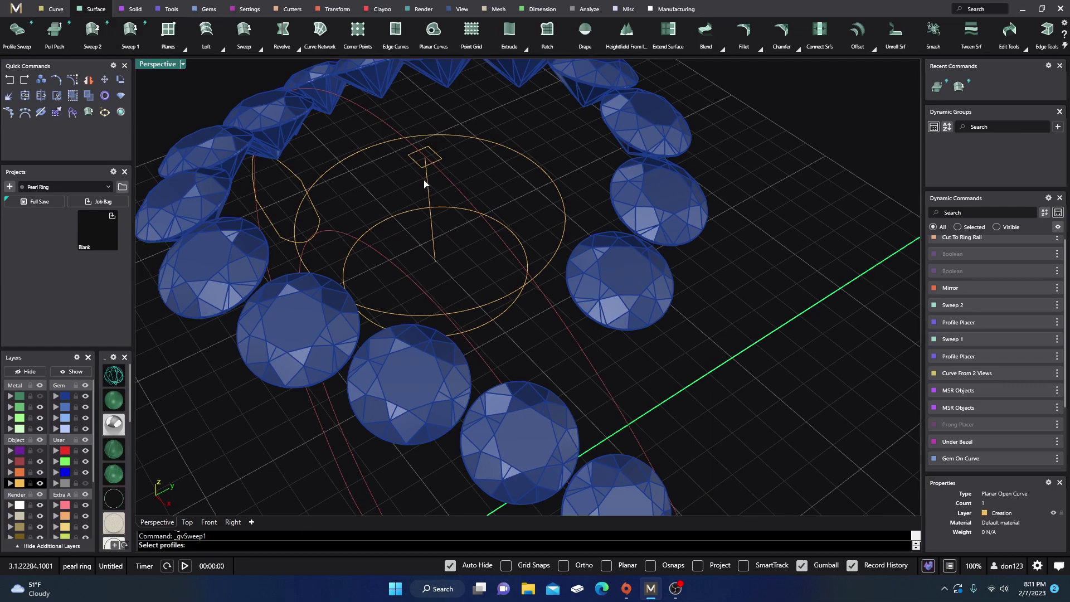
{"action": "left_click", "coordinate": [420, 172]}
{"action": "right_click", "coordinate": [400, 195]}
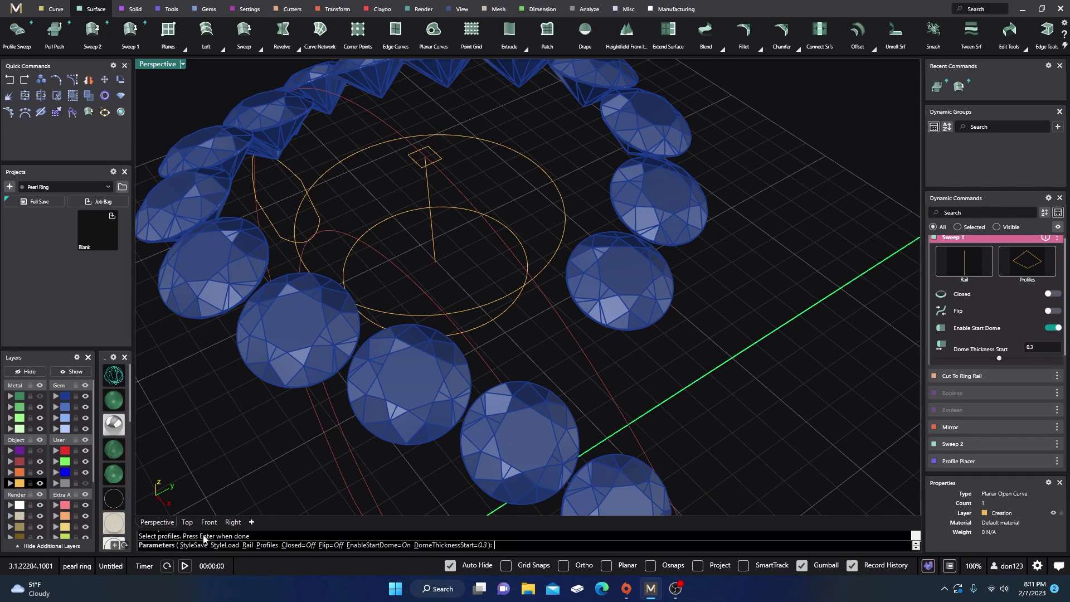
{"action": "right_click", "coordinate": [841, 333]}
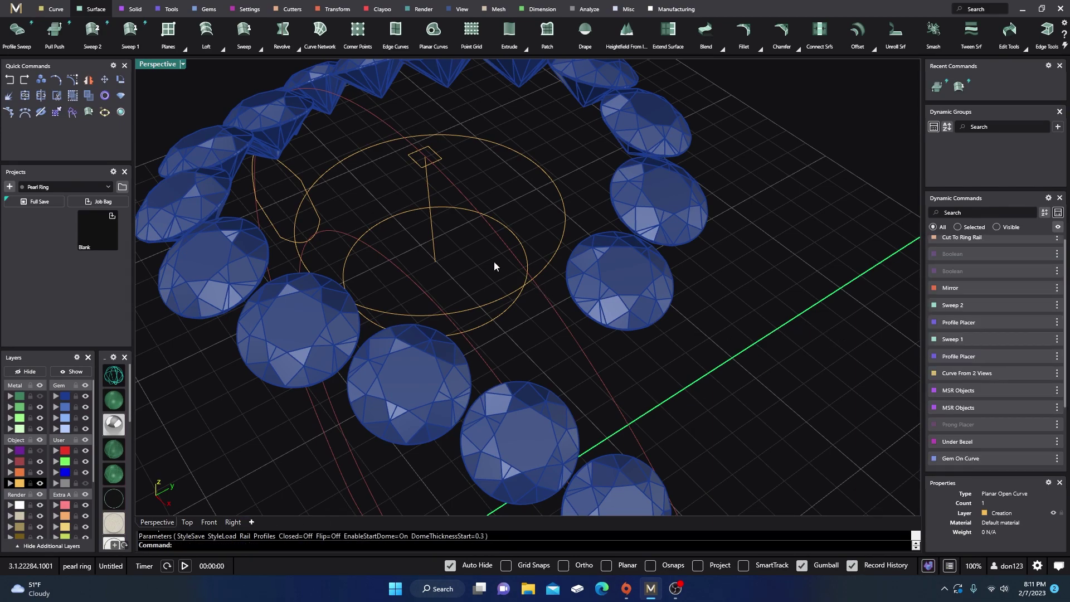
Step: Extrude the small rectangle straight down past the post line's lower end and cap the open ends of the square post
{"action": "left_click", "coordinate": [420, 171], "text": "shift"}
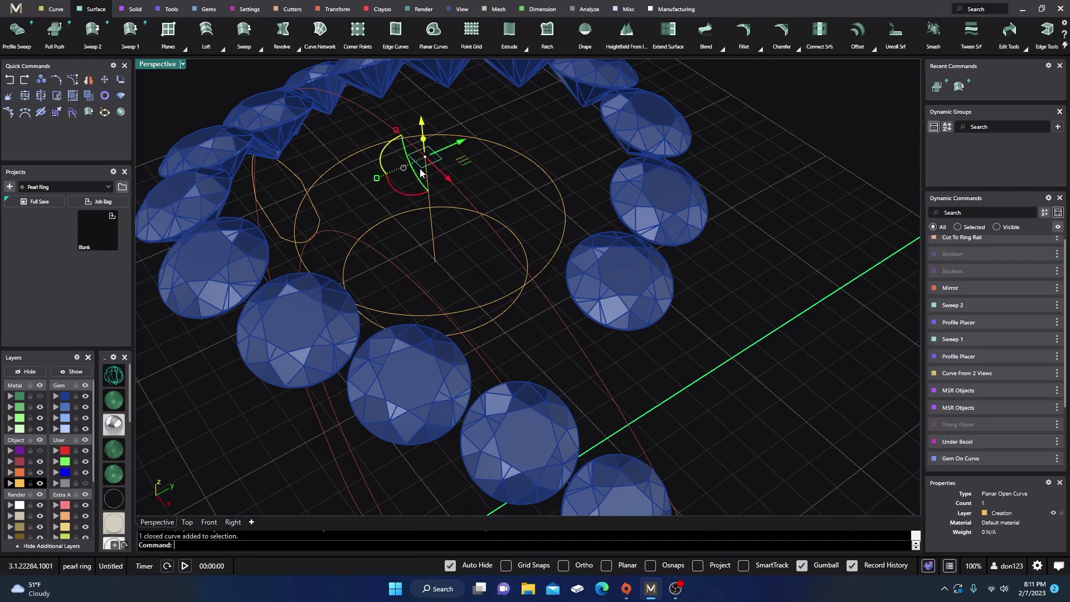
{"action": "left_click_drag", "start_coordinate": [422, 140], "coordinate": [430, 280]}
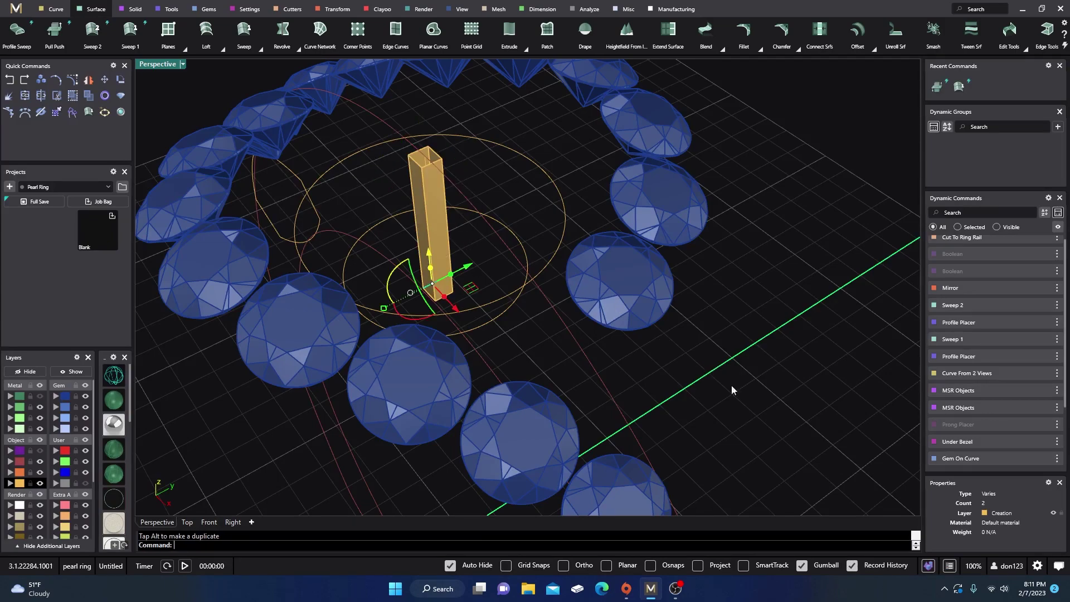
{"action": "right_click_drag", "start_coordinate": [732, 390], "coordinate": [757, 393]}
{"action": "left_click", "coordinate": [432, 198], "text": "shift"}
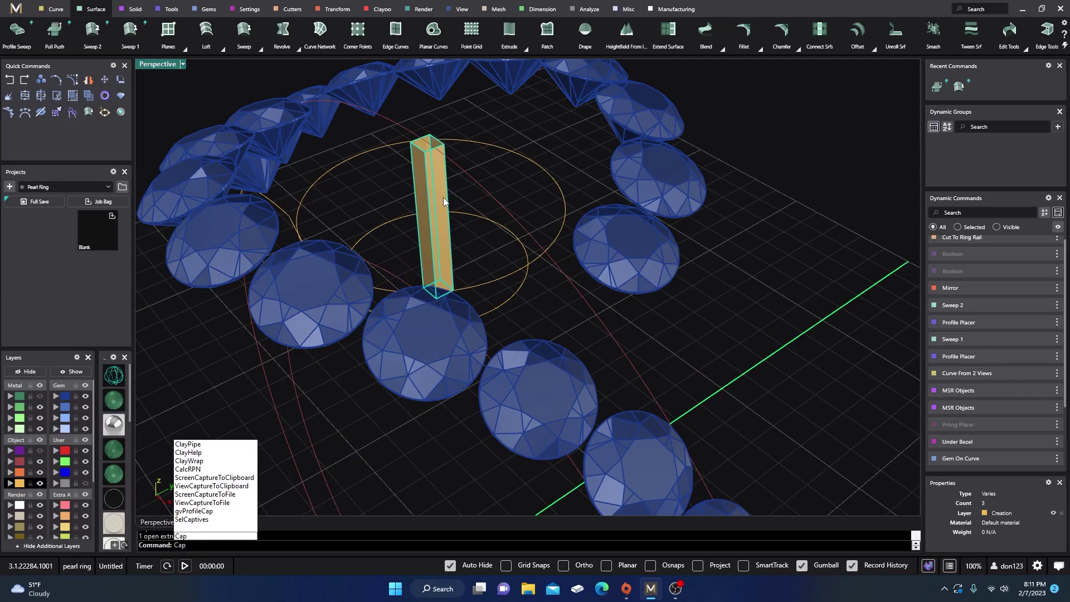
{"action": "key", "text": "Return"}
{"action": "left_click", "coordinate": [543, 335]}
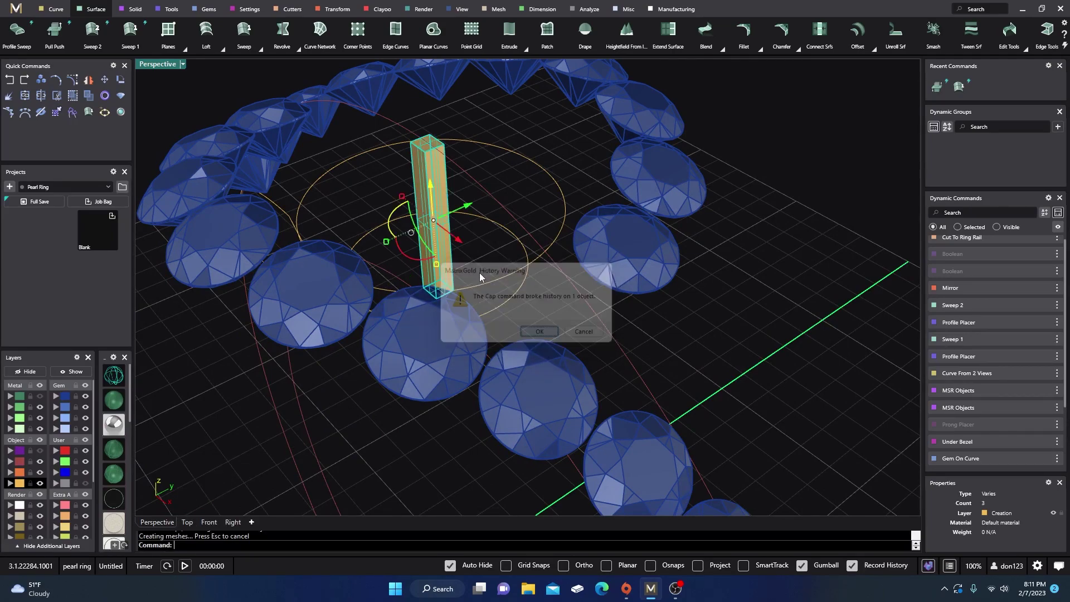
Step: Start a Twist on the capped square post and pick the post in the Top view
{"action": "left_click", "coordinate": [337, 9]}
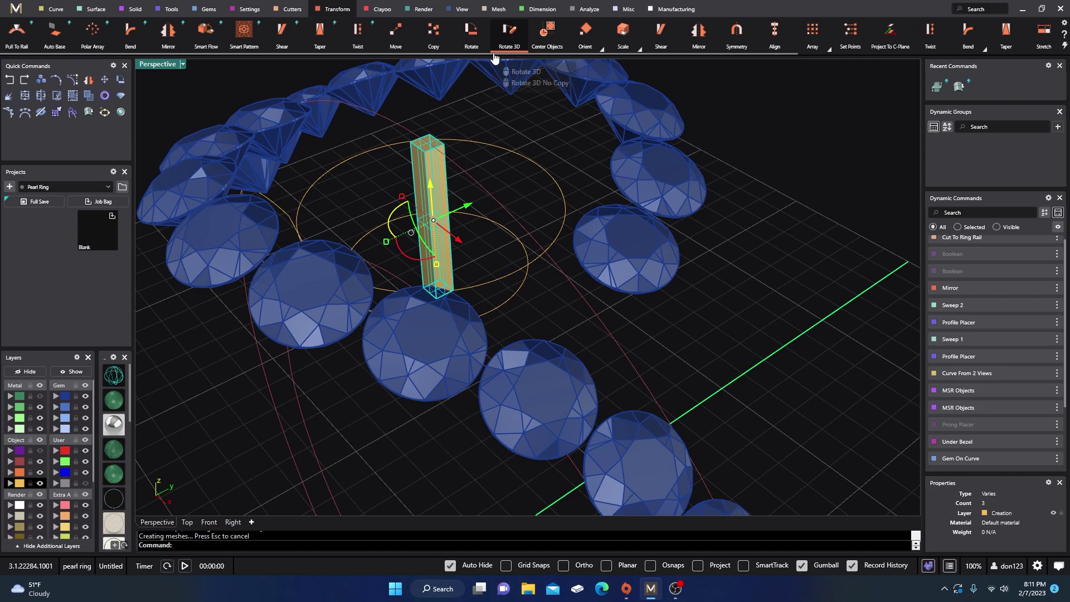
{"action": "left_click", "coordinate": [359, 33]}
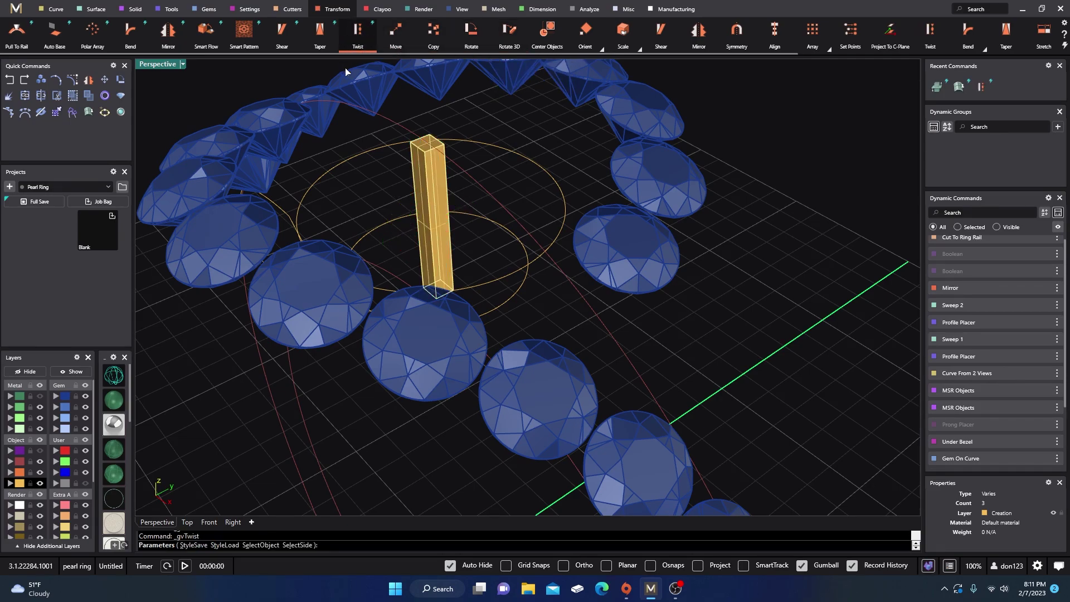
{"action": "double_click", "coordinate": [165, 65]}
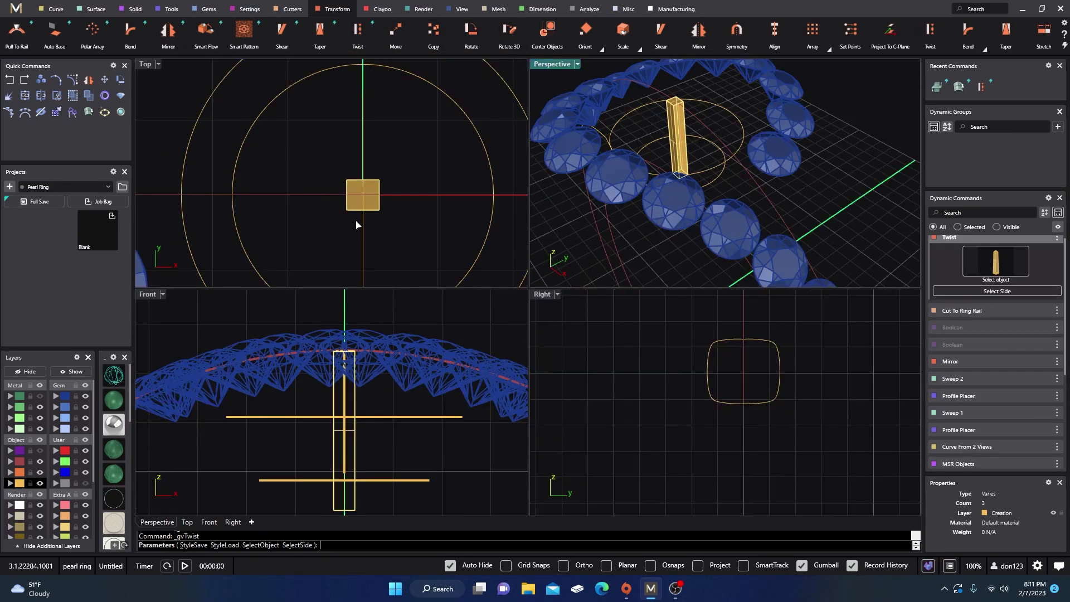
{"action": "left_click", "coordinate": [375, 204]}
{"action": "left_click", "coordinate": [366, 189]}
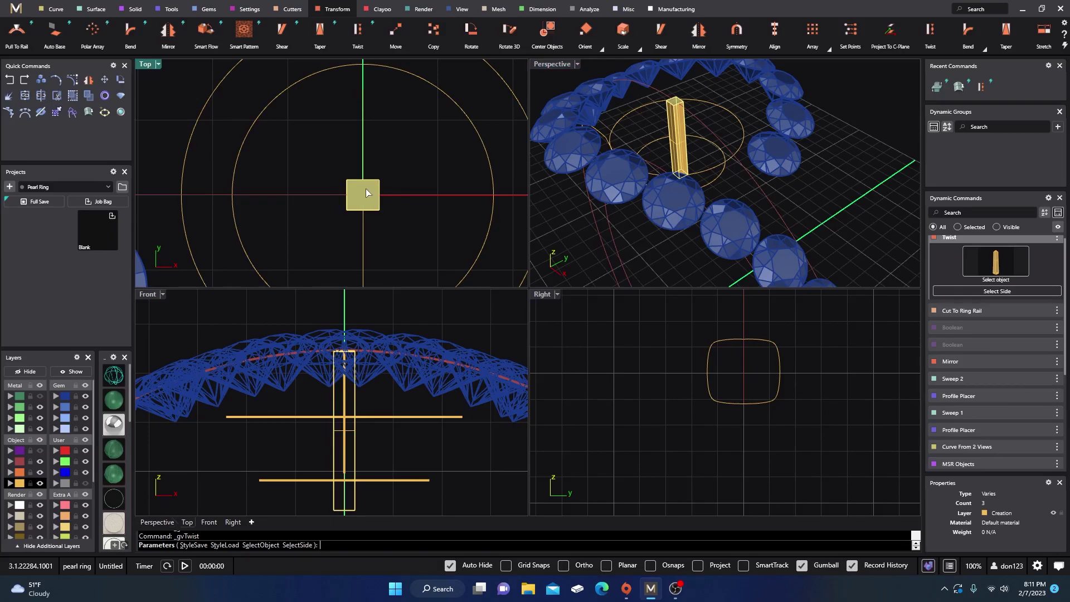
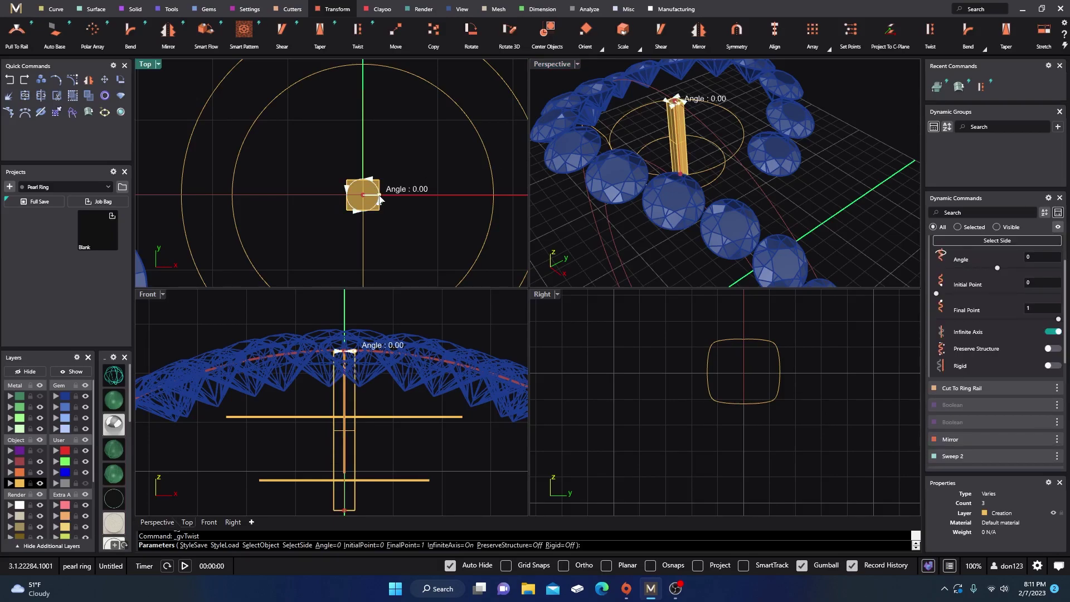
Step: Twist the square post by 355 degrees and move the untwisted original to the User 04 layer
{"action": "mouse_move", "coordinate": [378, 199]}
{"action": "left_mouse_down"}
{"action": "mouse_move", "coordinate": [361, 178]}
{"action": "mouse_move", "coordinate": [347, 190]}
{"action": "mouse_move", "coordinate": [355, 212]}
{"action": "mouse_move", "coordinate": [392, 202]}
{"action": "left_mouse_up"}
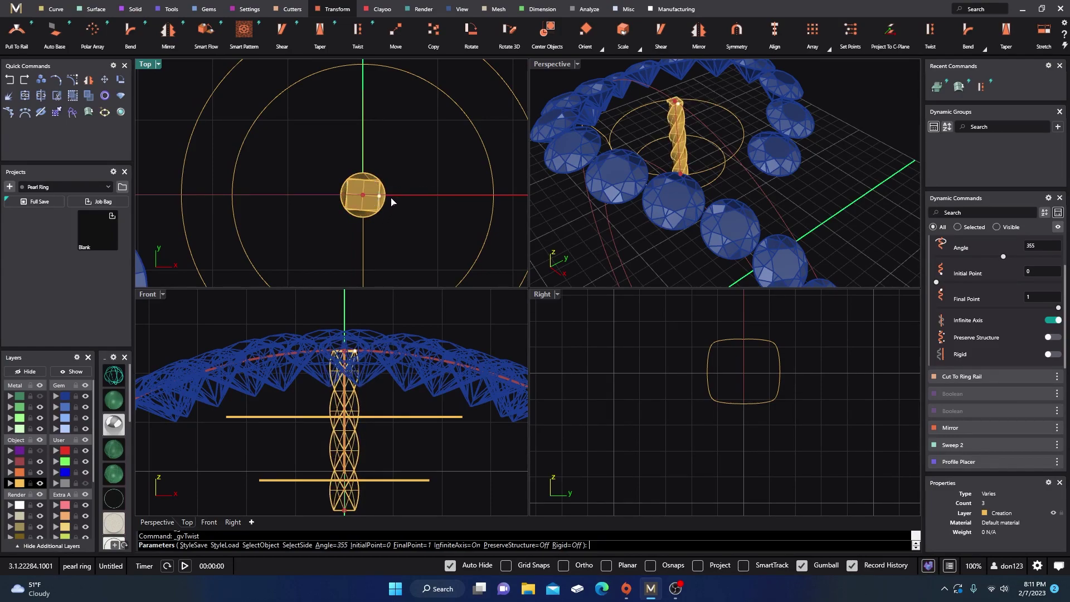
{"action": "key", "text": "Return"}
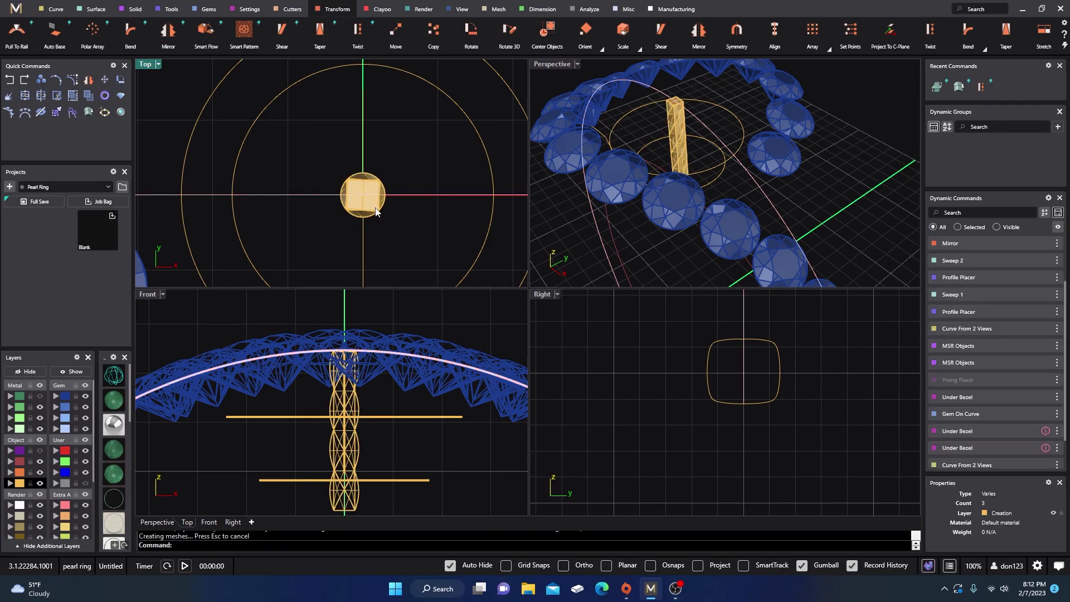
{"action": "left_click", "coordinate": [375, 211]}
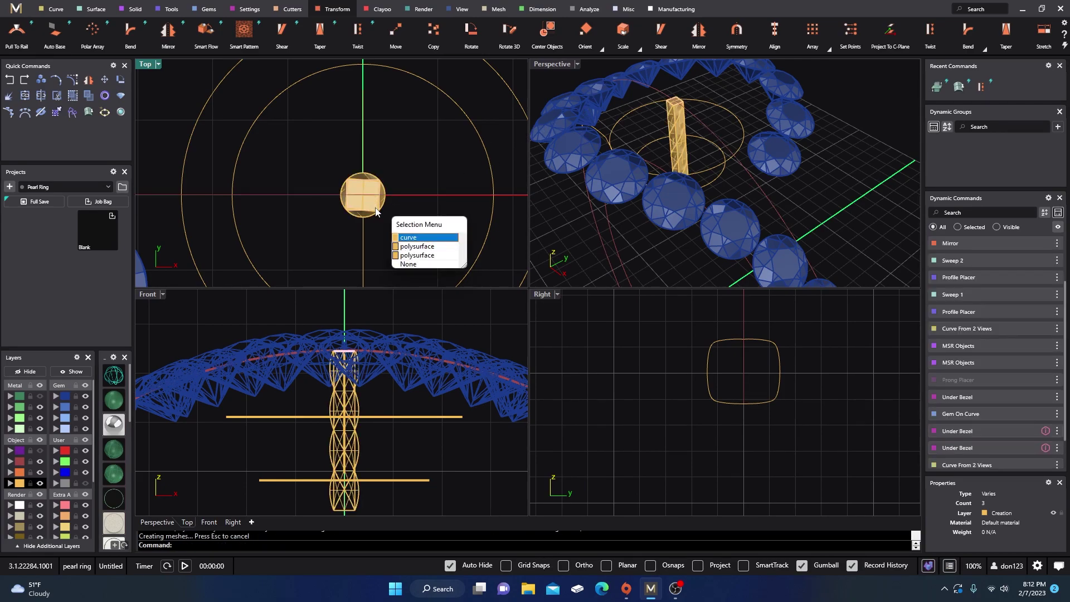
{"action": "left_click", "coordinate": [416, 256]}
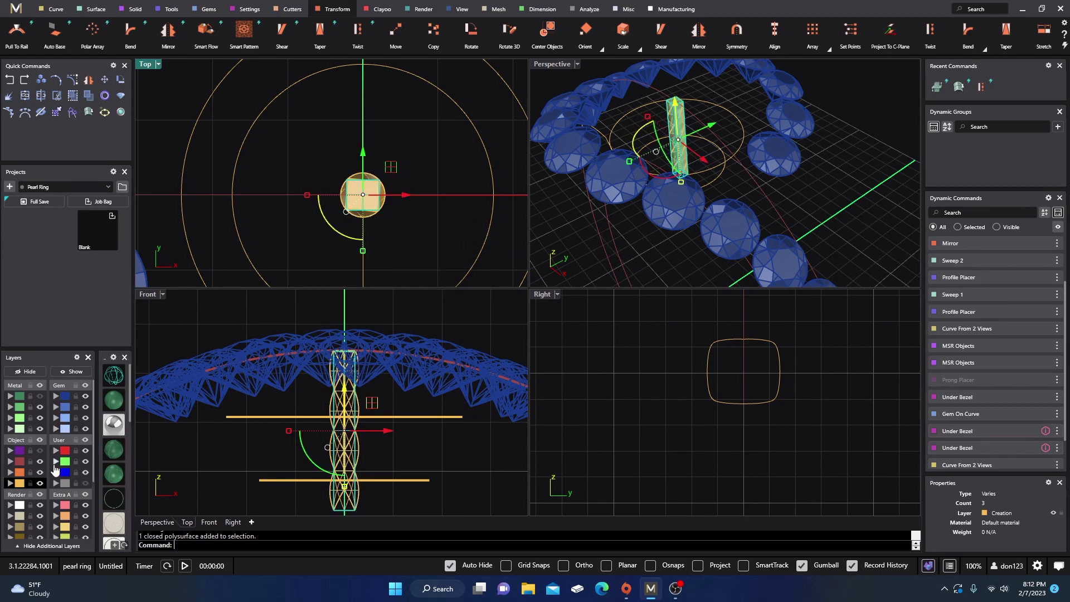
{"action": "left_click", "coordinate": [55, 483]}
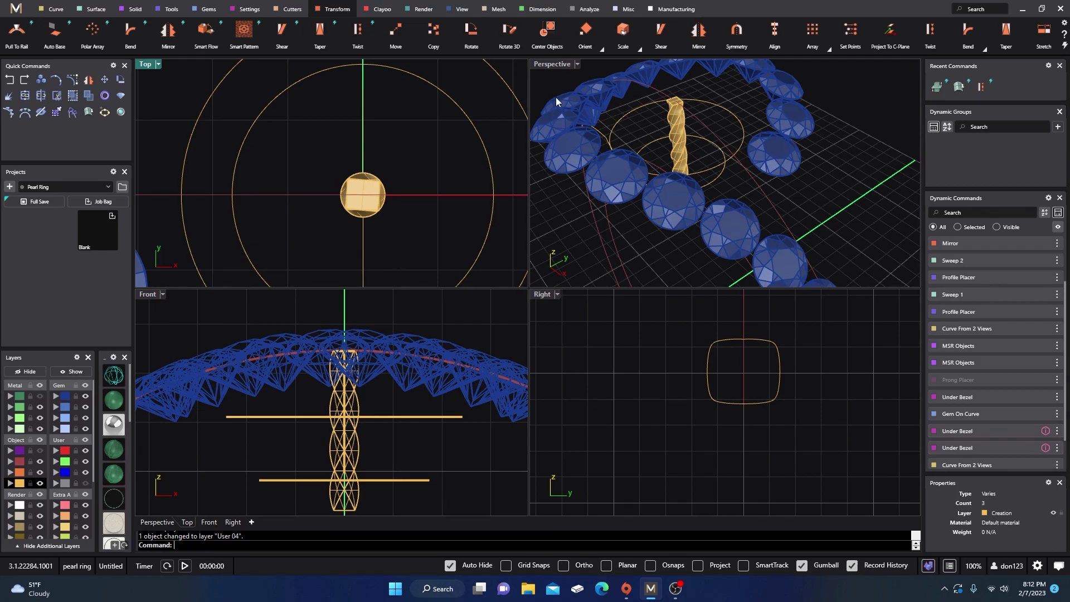
Step: Maximize the Perspective view, show the hidden pearl, and turn the green metal and purple object layers back on
{"action": "double_click", "coordinate": [556, 65]}
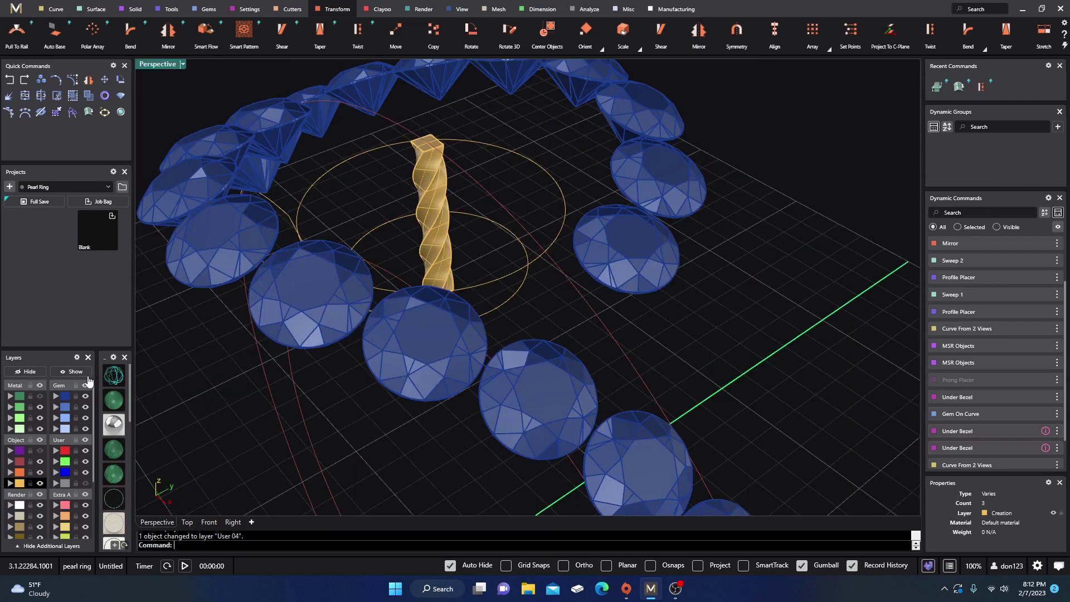
{"action": "left_click", "coordinate": [73, 372]}
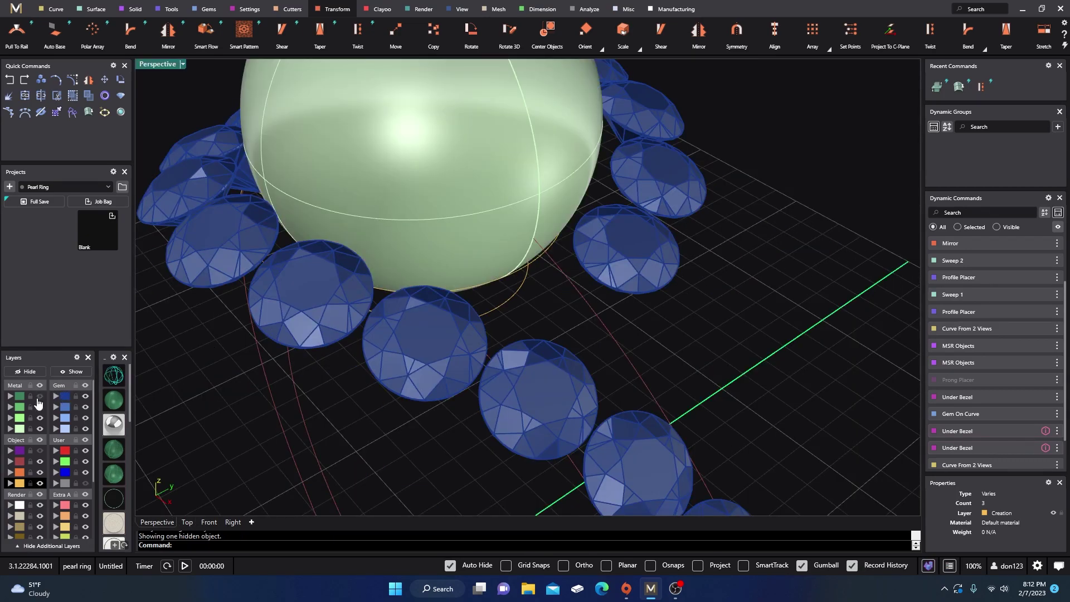
{"action": "left_click", "coordinate": [39, 396]}
{"action": "left_click", "coordinate": [39, 451]}
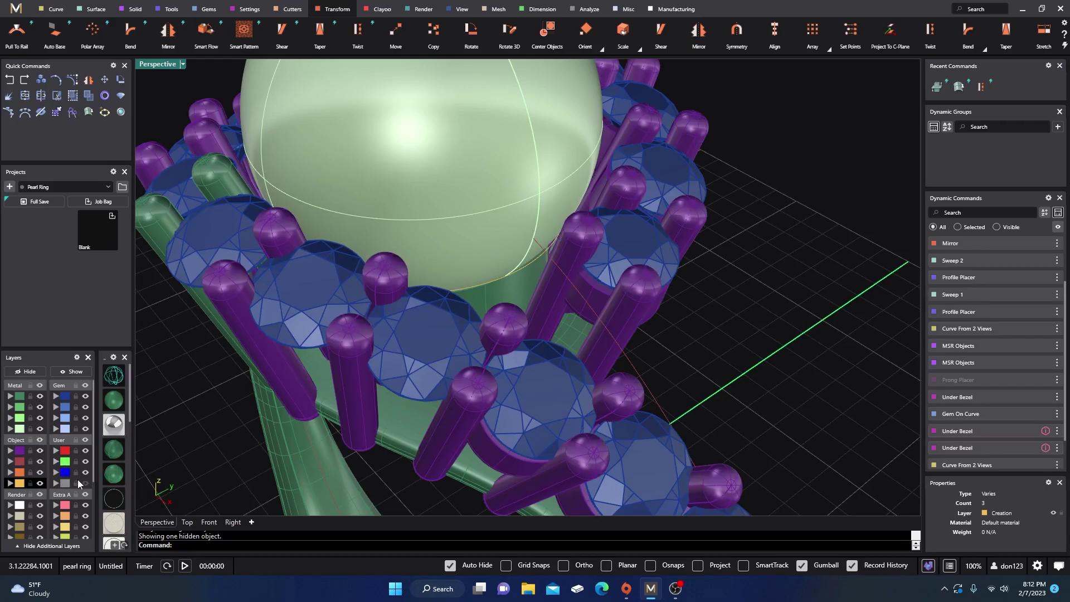
Step: Hide the grey User 04 layer and the pale green pearl layer to expose the twisted post in the seat
{"action": "right_click_drag", "start_coordinate": [376, 415], "coordinate": [415, 386]}
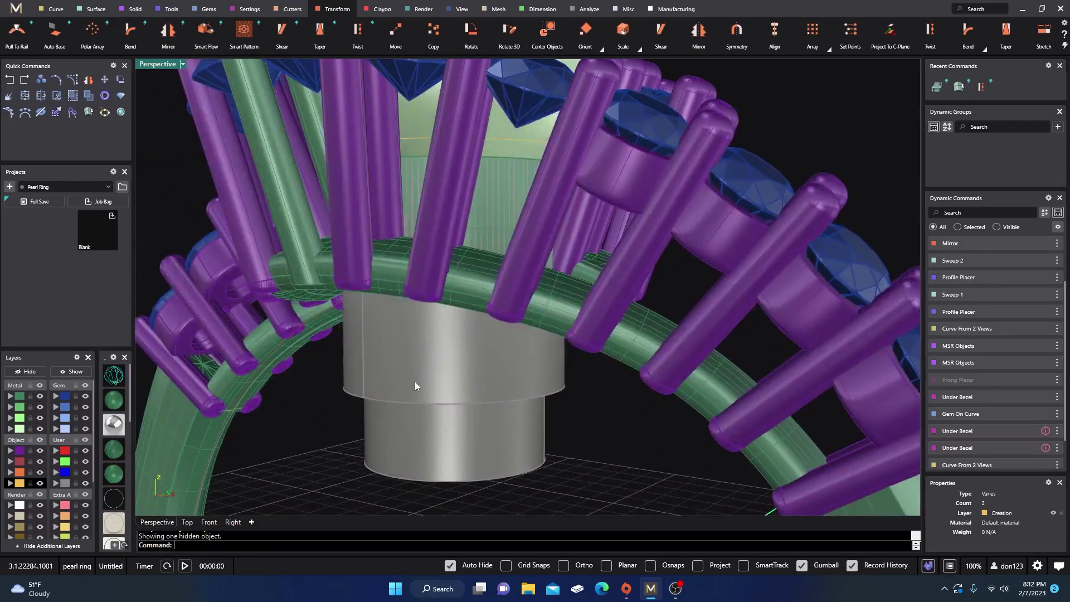
{"action": "left_click", "coordinate": [85, 483]}
{"action": "right_click_drag", "start_coordinate": [270, 395], "coordinate": [254, 460]}
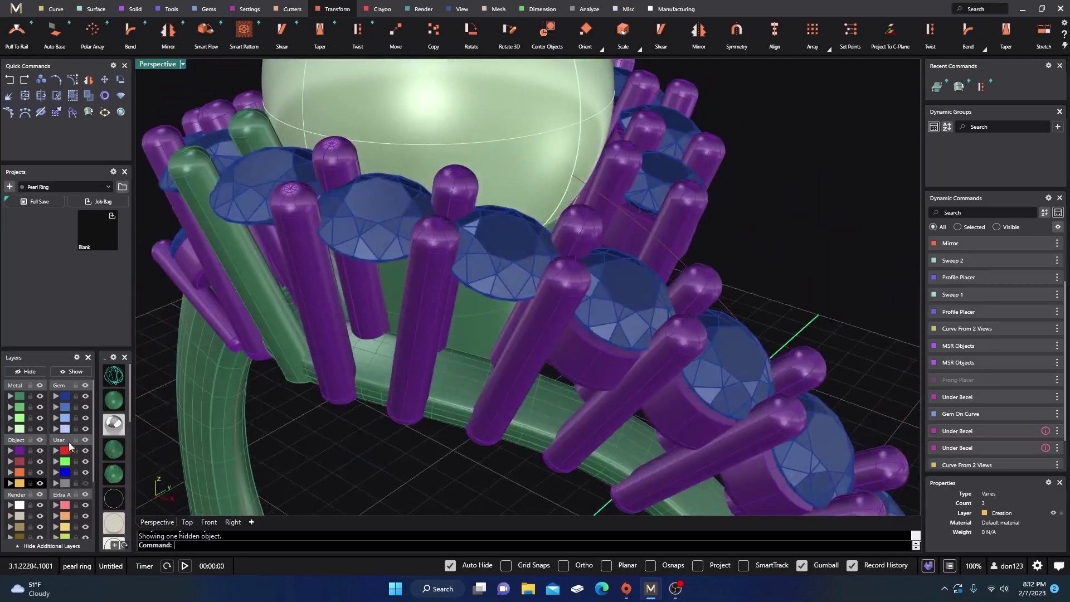
{"action": "left_click", "coordinate": [40, 428]}
{"action": "right_click_drag", "start_coordinate": [365, 363], "coordinate": [436, 375]}
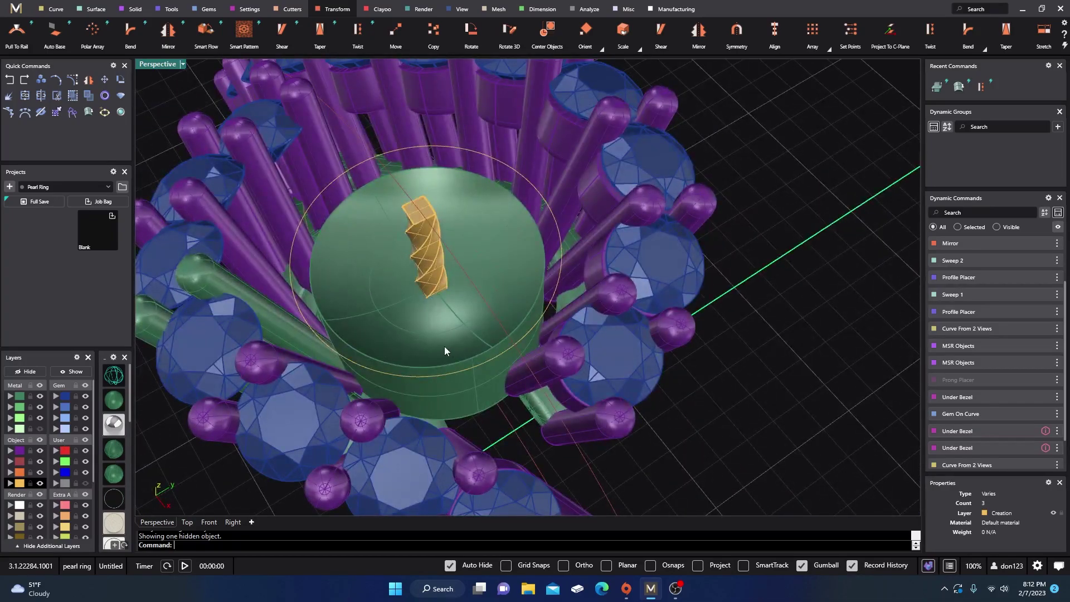
Step: Boolean-union the green pearl seat with the twisted post
{"action": "left_click", "coordinate": [444, 350]}
{"action": "left_click", "coordinate": [865, 117]}
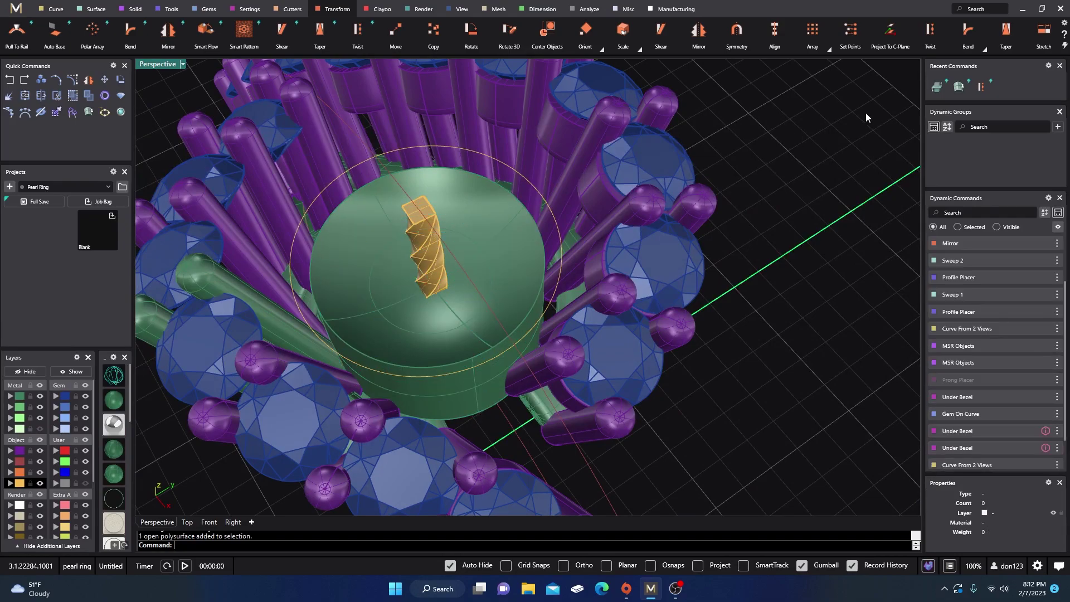
{"action": "left_click", "coordinate": [133, 9]}
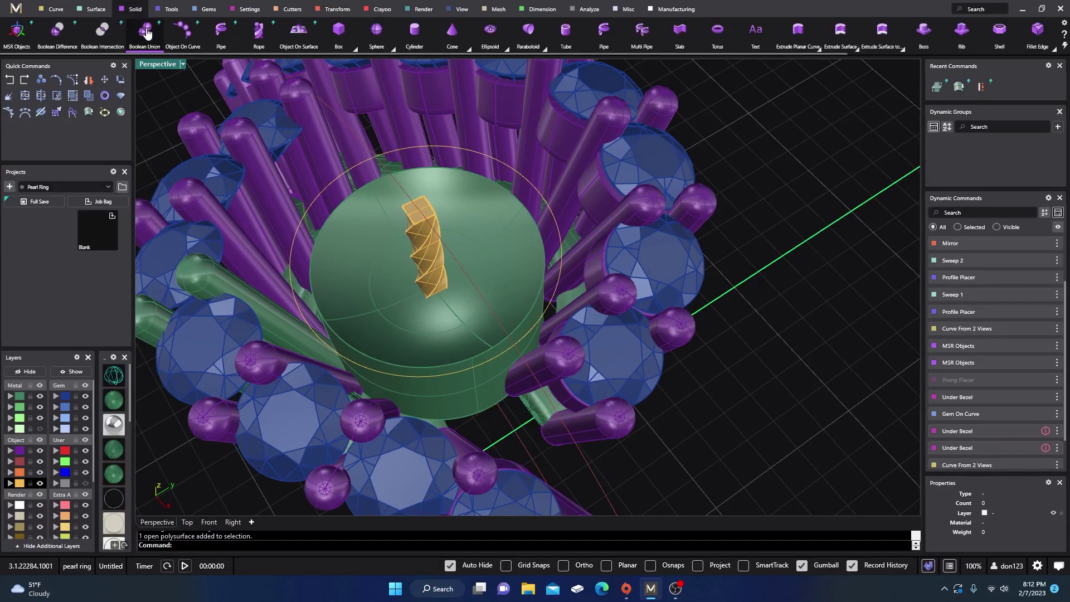
{"action": "left_click", "coordinate": [148, 32]}
{"action": "left_click", "coordinate": [410, 320]}
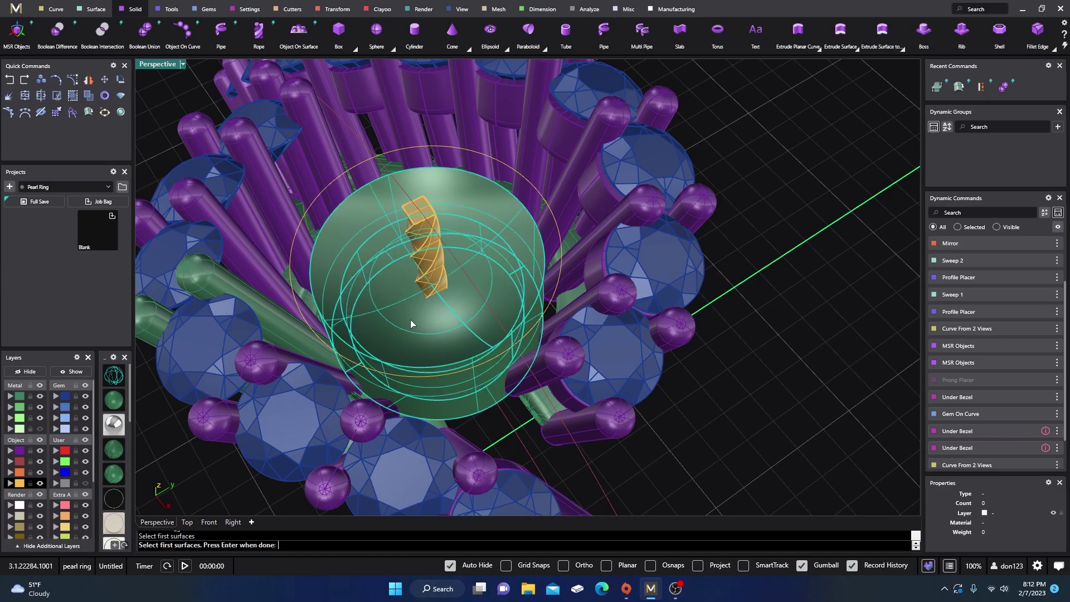
{"action": "key", "text": "Return"}
{"action": "left_click", "coordinate": [432, 265]}
{"action": "key", "text": "Return"}
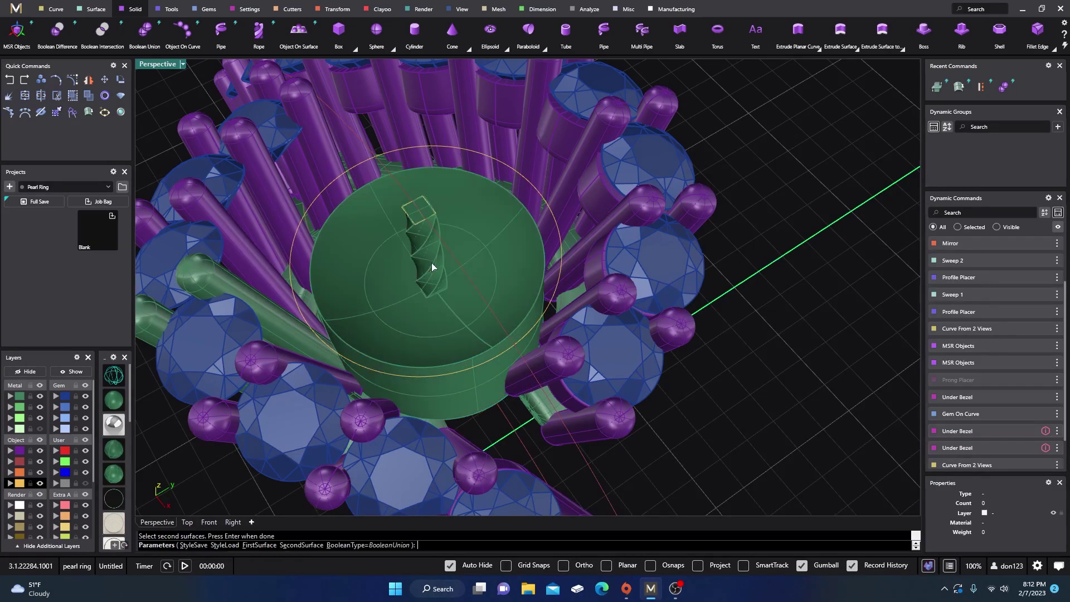
{"action": "key", "text": "Return"}
Step: Inspect the united seat and post from below and above, and undo the Boolean union
{"action": "right_click_drag", "start_coordinate": [506, 404], "coordinate": [555, 202]}
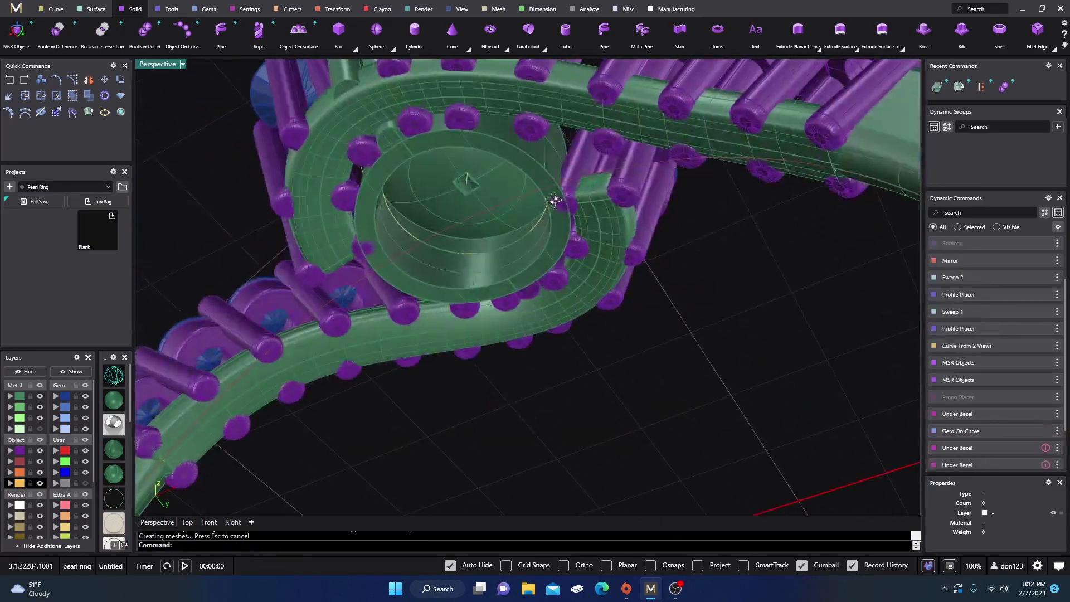
{"action": "scroll", "coordinate": [495, 162], "scroll_direction": "up", "scroll_amount": 10}
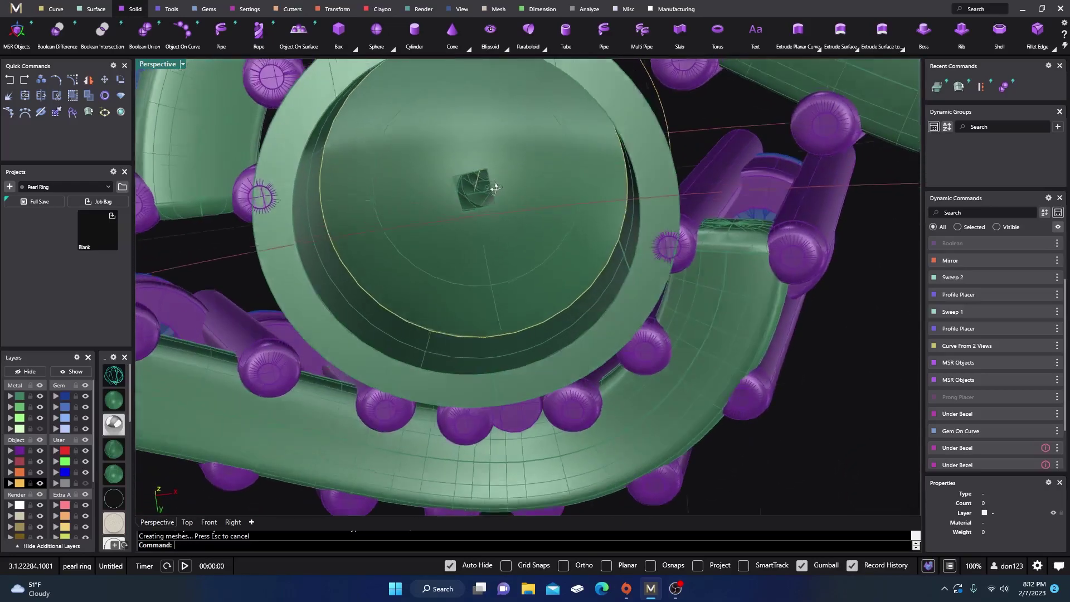
{"action": "right_click_drag", "start_coordinate": [495, 187], "coordinate": [434, 382]}
{"action": "scroll", "coordinate": [430, 232], "scroll_direction": "up", "scroll_amount": 8}
{"action": "scroll", "coordinate": [433, 384], "scroll_direction": "down", "scroll_amount": 6}
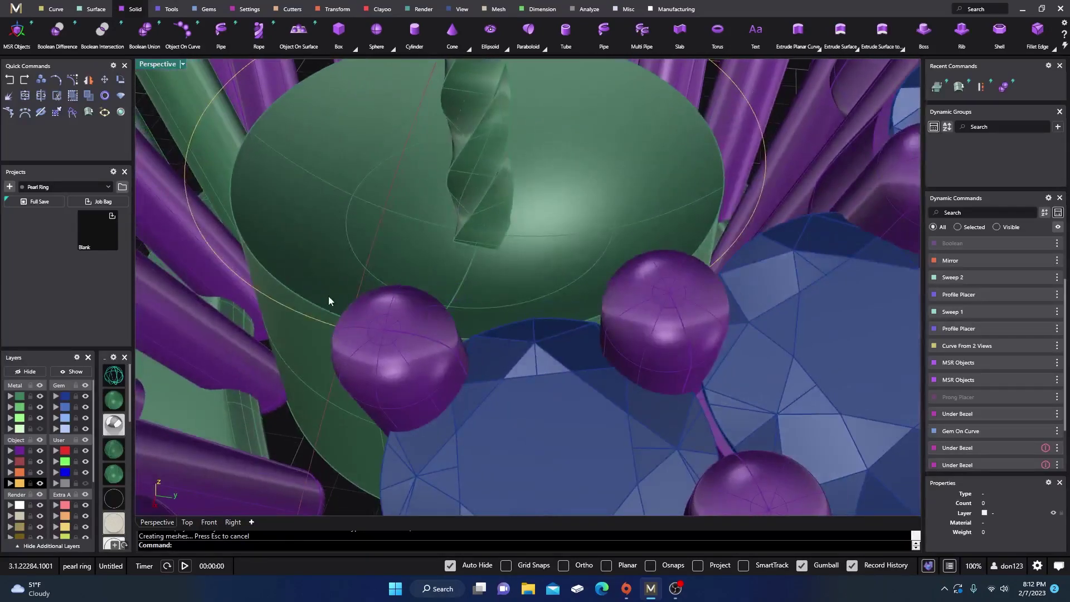
{"action": "left_click", "coordinate": [330, 247]}
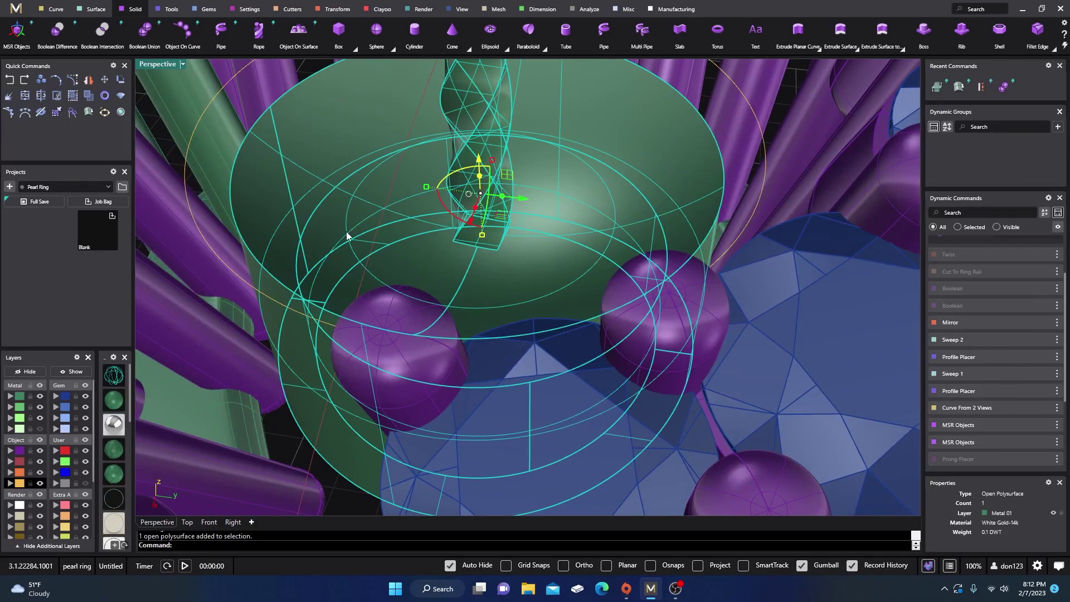
{"action": "scroll", "coordinate": [347, 236], "scroll_direction": "down", "scroll_amount": 6}
{"action": "right_click_drag", "start_coordinate": [341, 254], "coordinate": [385, 286]}
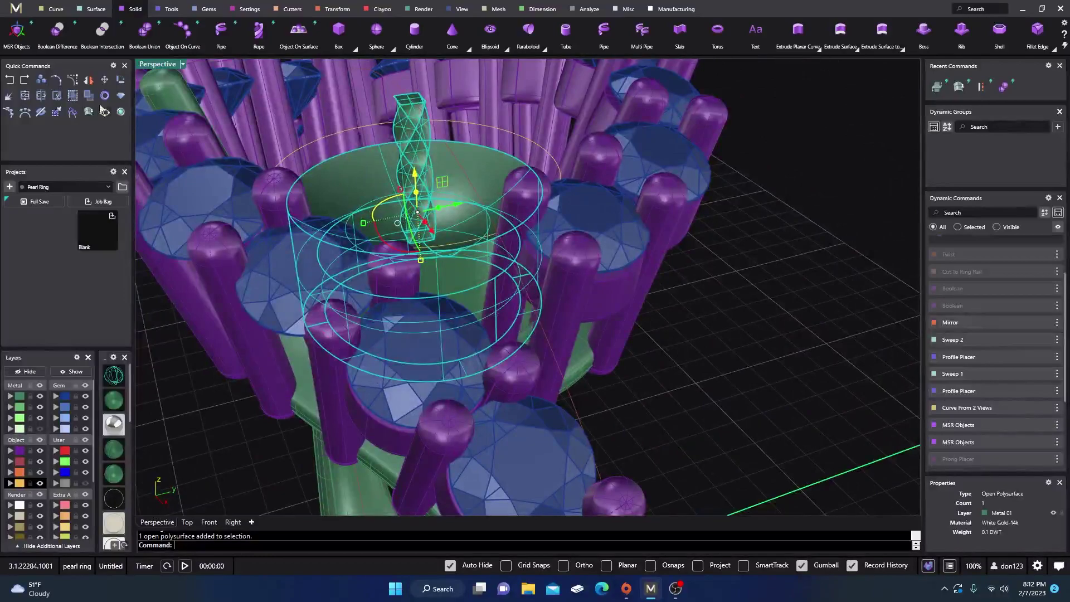
{"action": "left_click", "coordinate": [12, 82]}
Step: Select the twisted post and shorten it slightly by scaling it along its vertical axis
{"action": "right_click_drag", "start_coordinate": [671, 434], "coordinate": [764, 291]}
{"action": "left_click", "coordinate": [418, 248]}
{"action": "right_click_drag", "start_coordinate": [418, 248], "coordinate": [420, 329]}
{"action": "left_click_drag", "start_coordinate": [433, 227], "coordinate": [436, 224]}
{"action": "right_click_drag", "start_coordinate": [498, 290], "coordinate": [560, 299]}
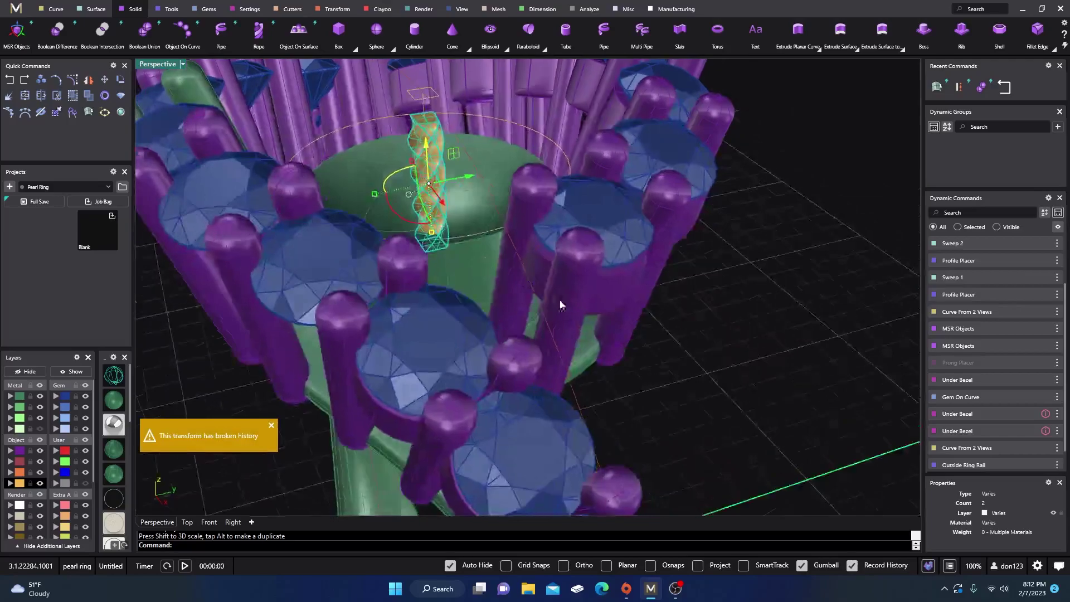
{"action": "left_click", "coordinate": [714, 403]}
{"action": "right_click_drag", "start_coordinate": [715, 403], "coordinate": [553, 294]}
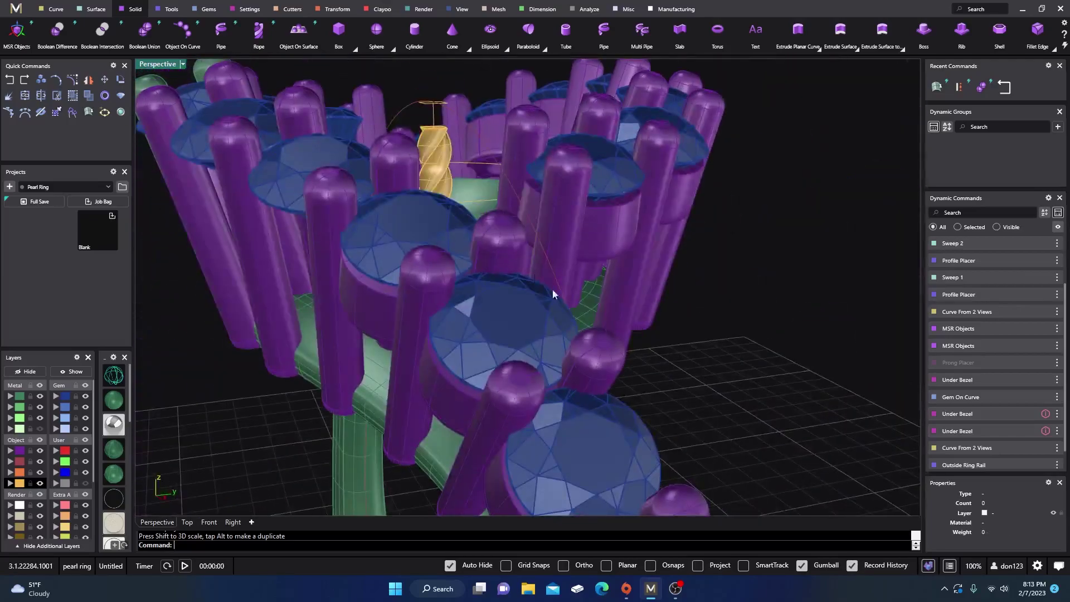
Step: Raise the twisted post vertically so its lower end does not poke through into the hollow under the seat
{"action": "right_click_drag", "start_coordinate": [474, 195], "coordinate": [460, 209]}
{"action": "left_click", "coordinate": [446, 168]}
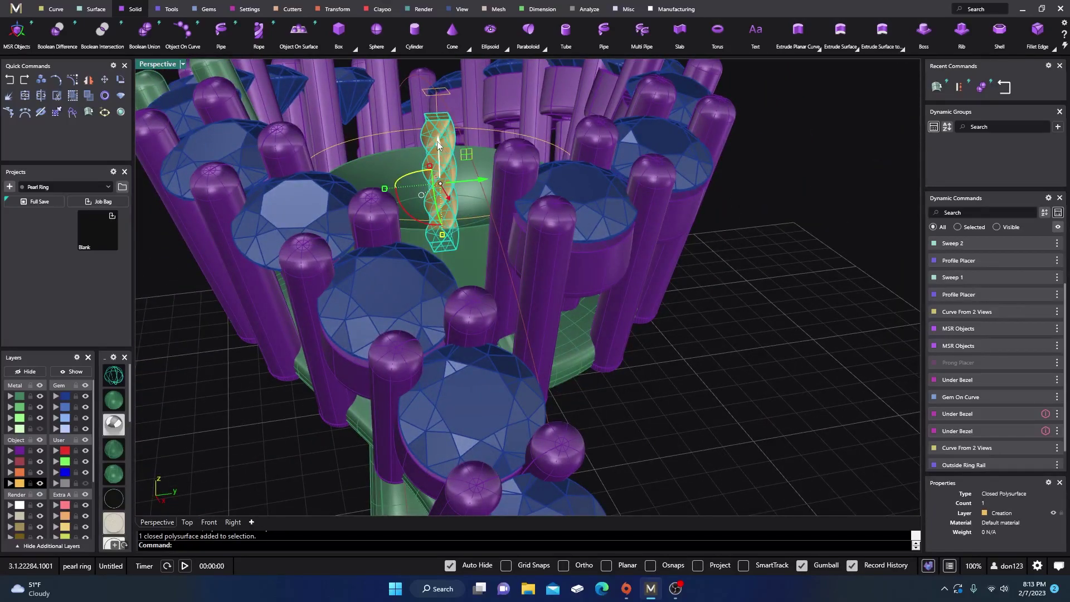
{"action": "left_click_drag", "start_coordinate": [438, 144], "coordinate": [438, 122]}
{"action": "right_click_drag", "start_coordinate": [300, 384], "coordinate": [447, 252]}
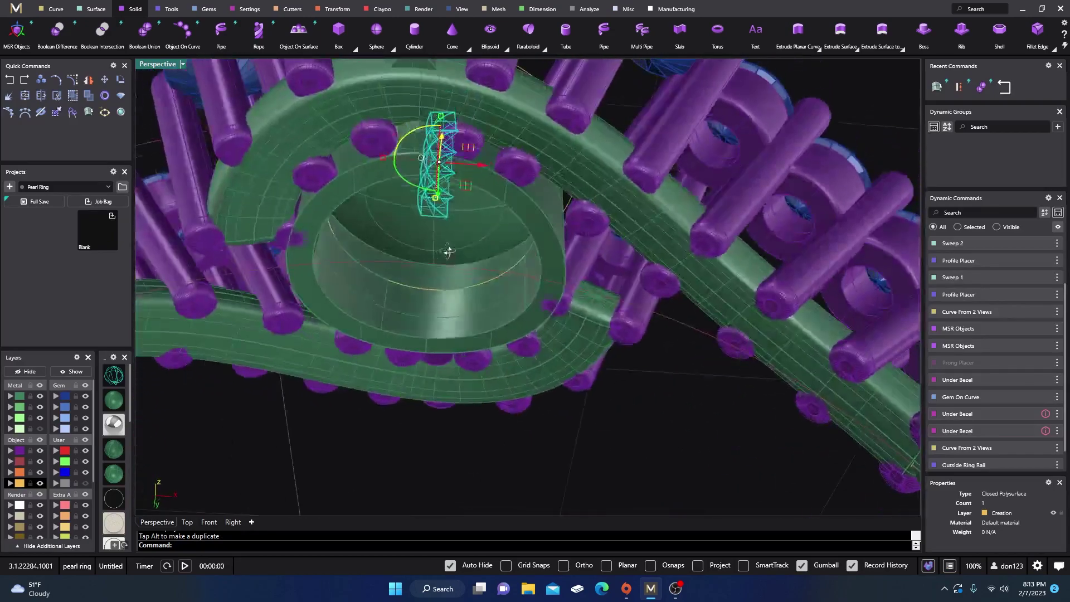
{"action": "left_click", "coordinate": [319, 445]}
{"action": "right_click_drag", "start_coordinate": [320, 444], "coordinate": [505, 385]}
{"action": "right_click_drag", "start_coordinate": [769, 275], "coordinate": [769, 328]}
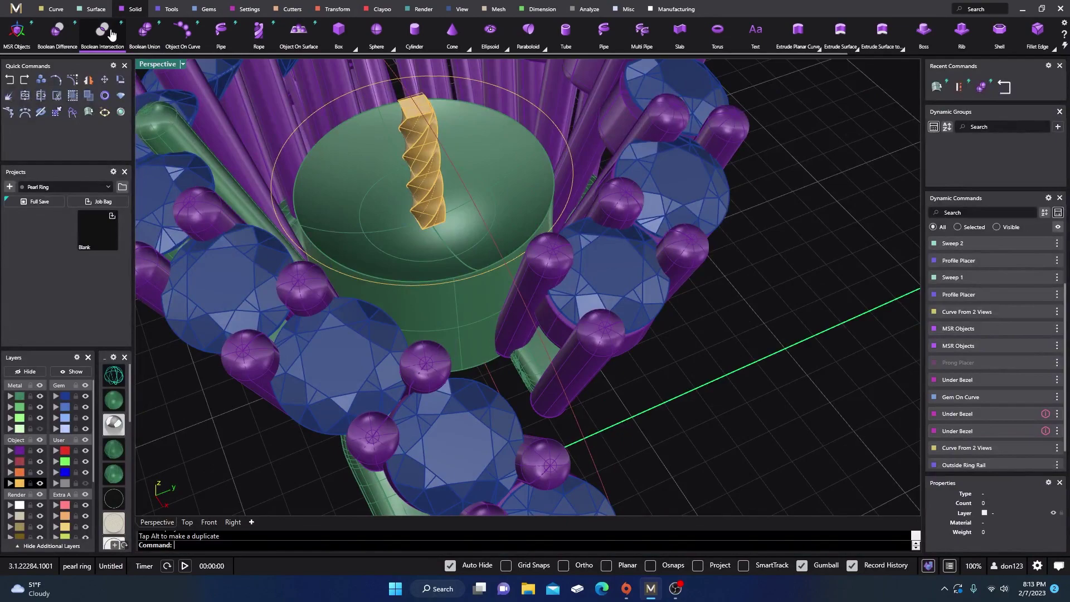
Step: Redo the Boolean union of the pearl seat with the shortened, raised twisted post
{"action": "left_click", "coordinate": [144, 30]}
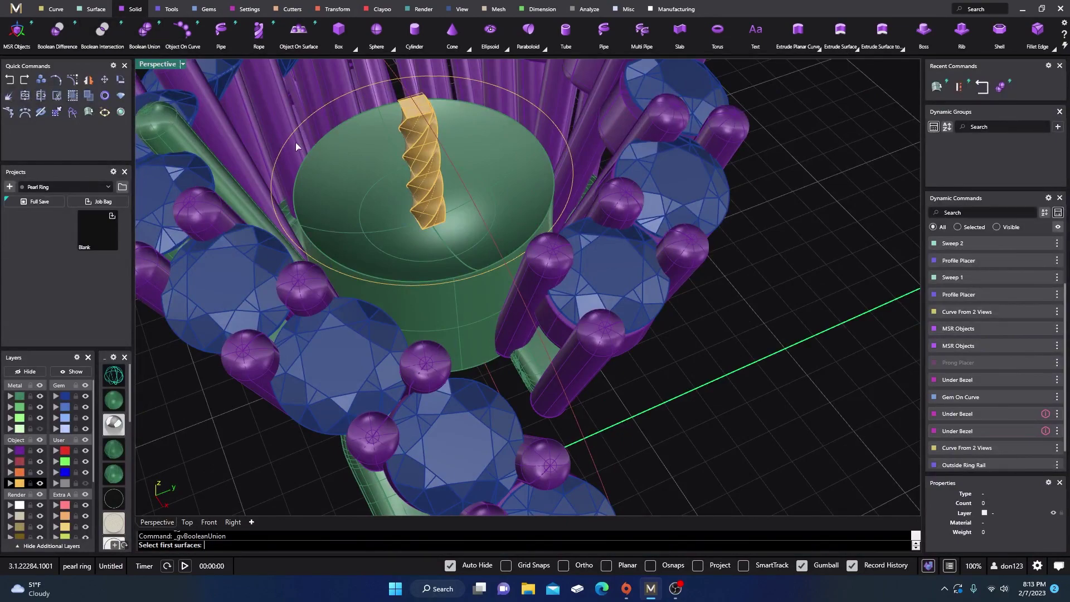
{"action": "left_click", "coordinate": [380, 194]}
{"action": "key", "text": "Return"}
{"action": "left_click", "coordinate": [415, 169]}
{"action": "key", "text": "Return"}
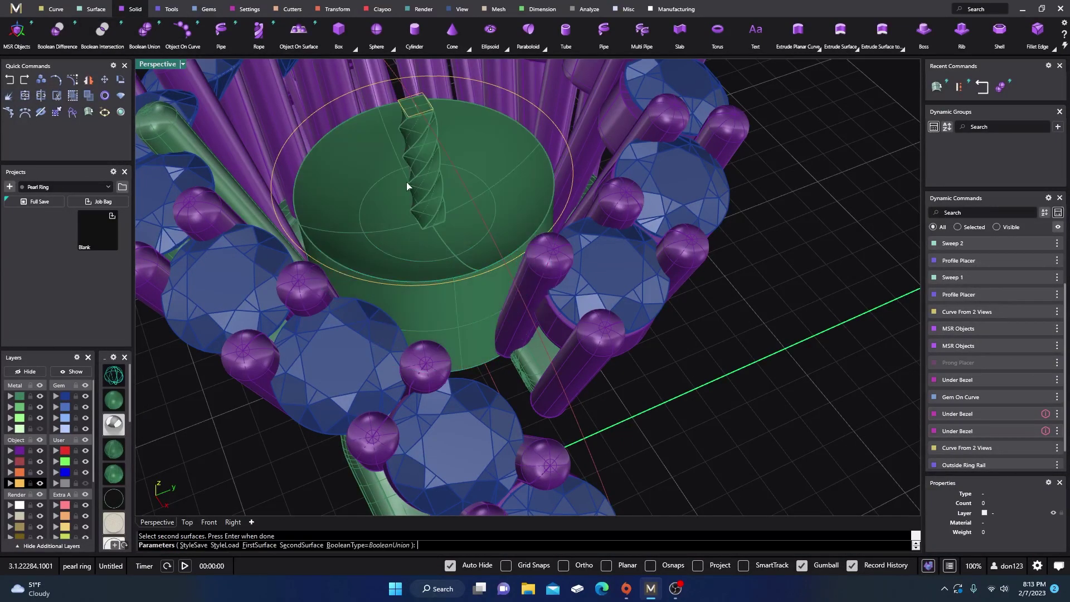
Step: Move the leftover original twisted post polysurface to the hidden User 04 layer
{"action": "left_click", "coordinate": [443, 201]}
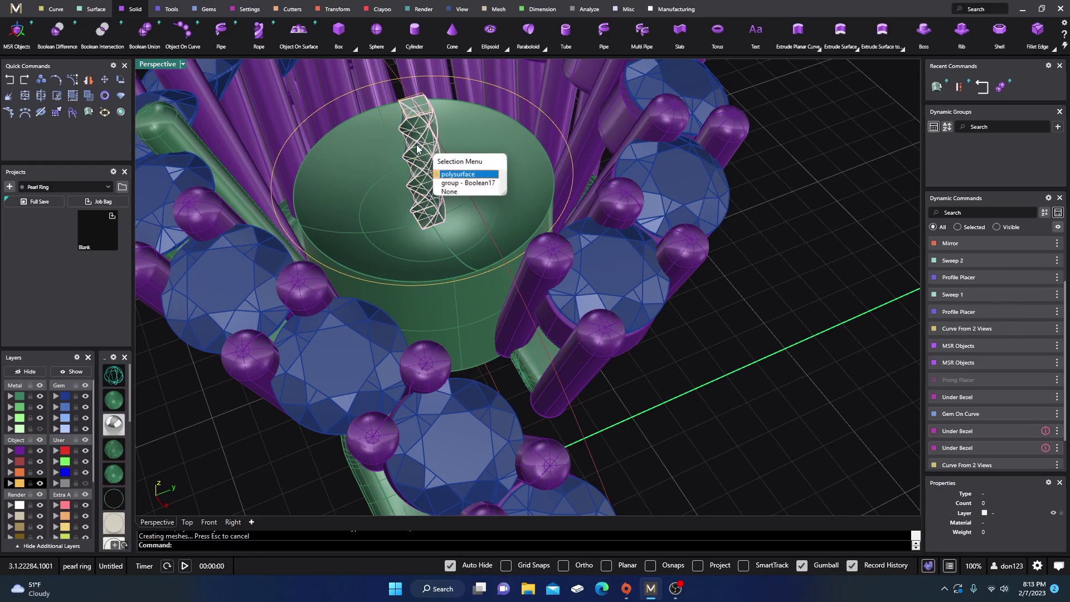
{"action": "left_click", "coordinate": [452, 175]}
{"action": "left_click", "coordinate": [59, 483]}
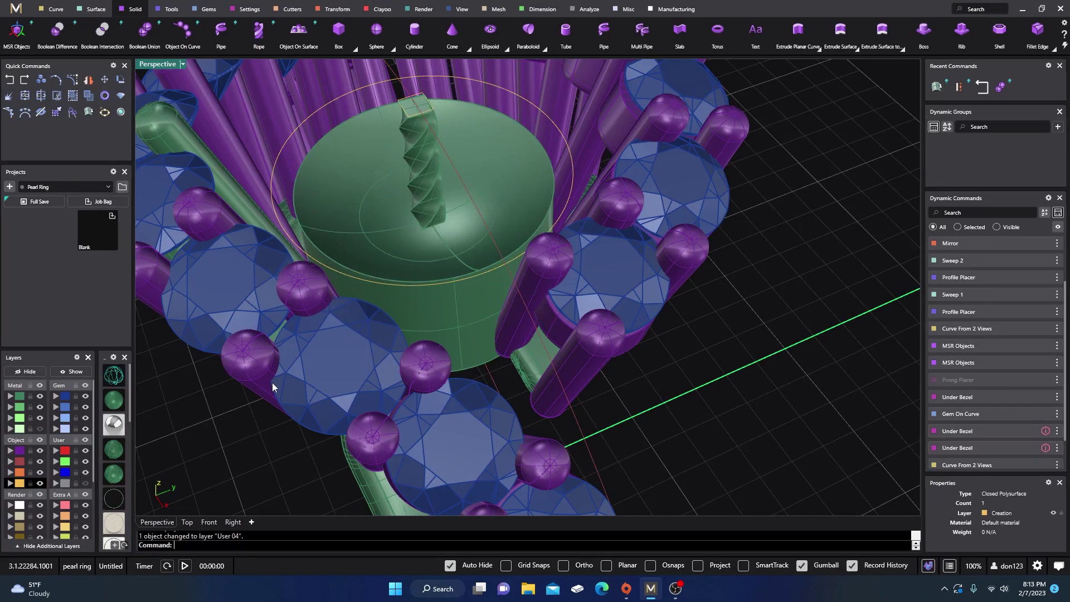
Step: Run Show Edges on the united pearl seat and post, and examine its naked edges from below
{"action": "left_click", "coordinate": [456, 256]}
{"action": "left_click", "coordinate": [670, 390]}
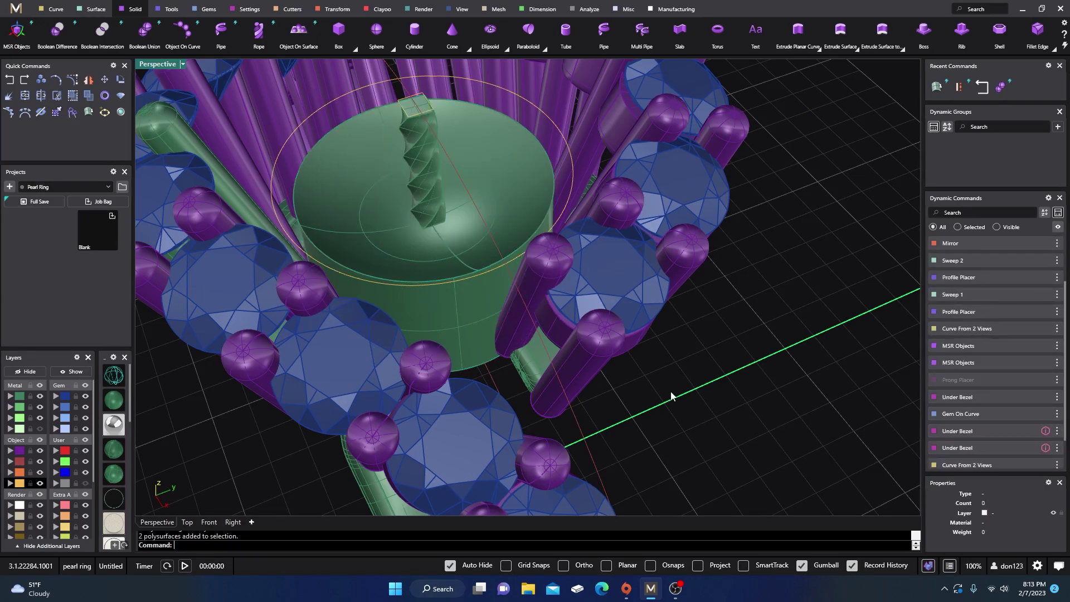
{"action": "left_click", "coordinate": [472, 259]}
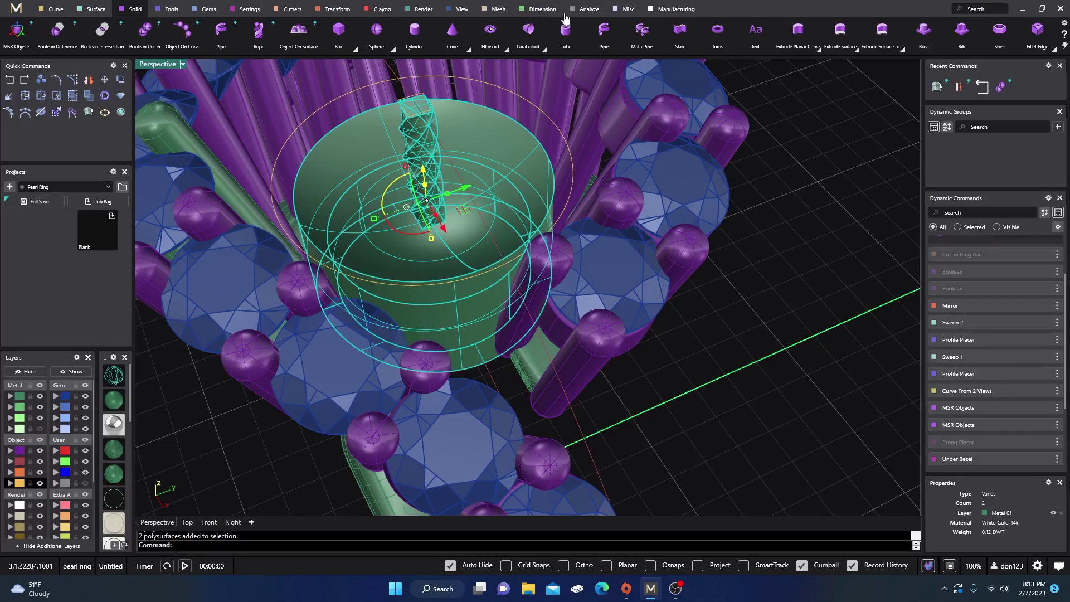
{"action": "left_click", "coordinate": [585, 12]}
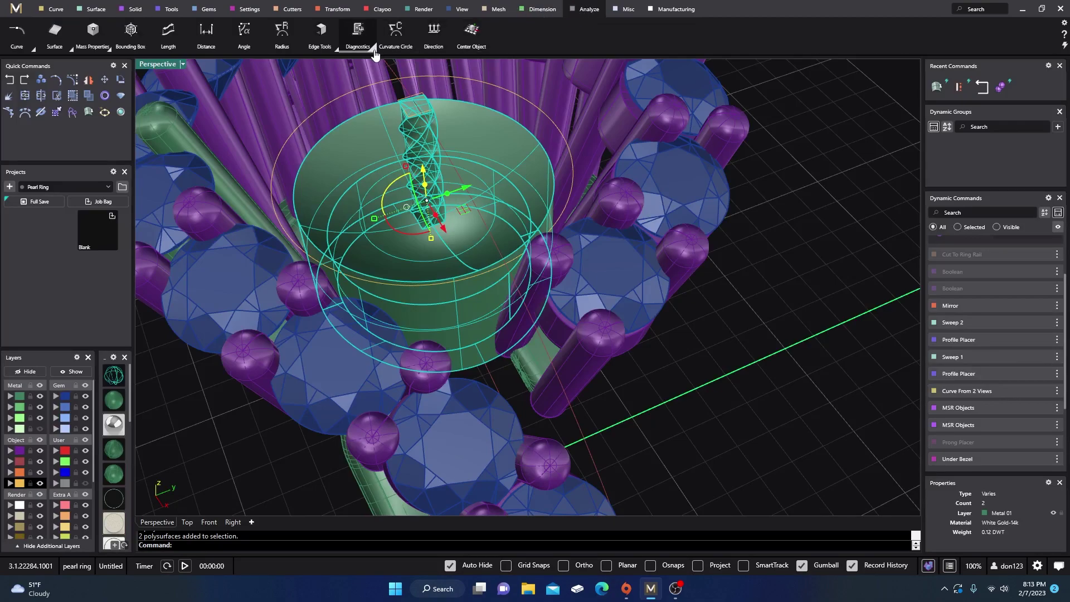
{"action": "left_click", "coordinate": [327, 48]}
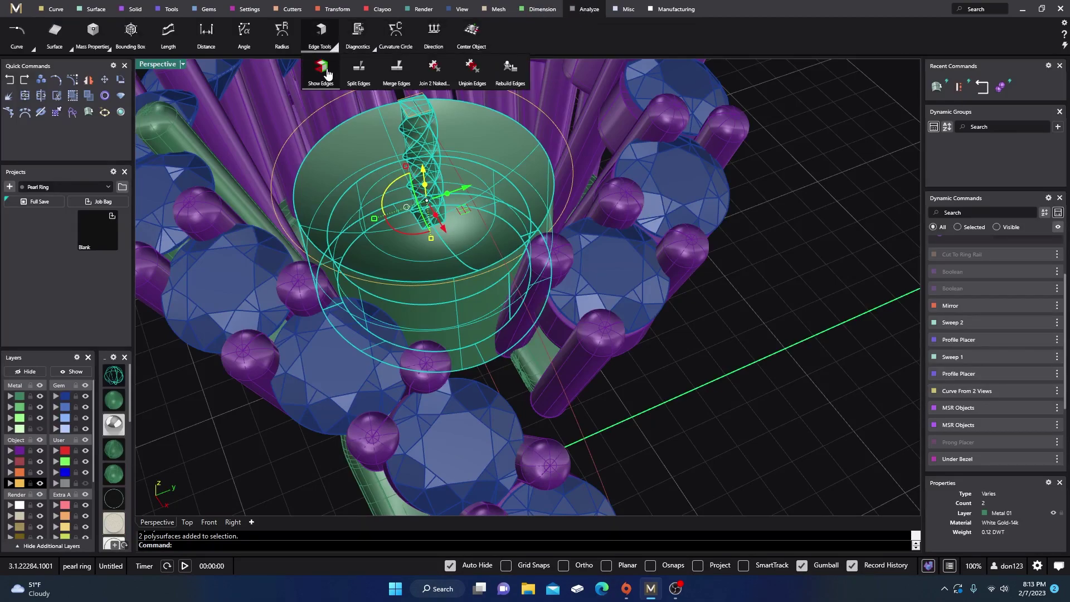
{"action": "left_click", "coordinate": [328, 75]}
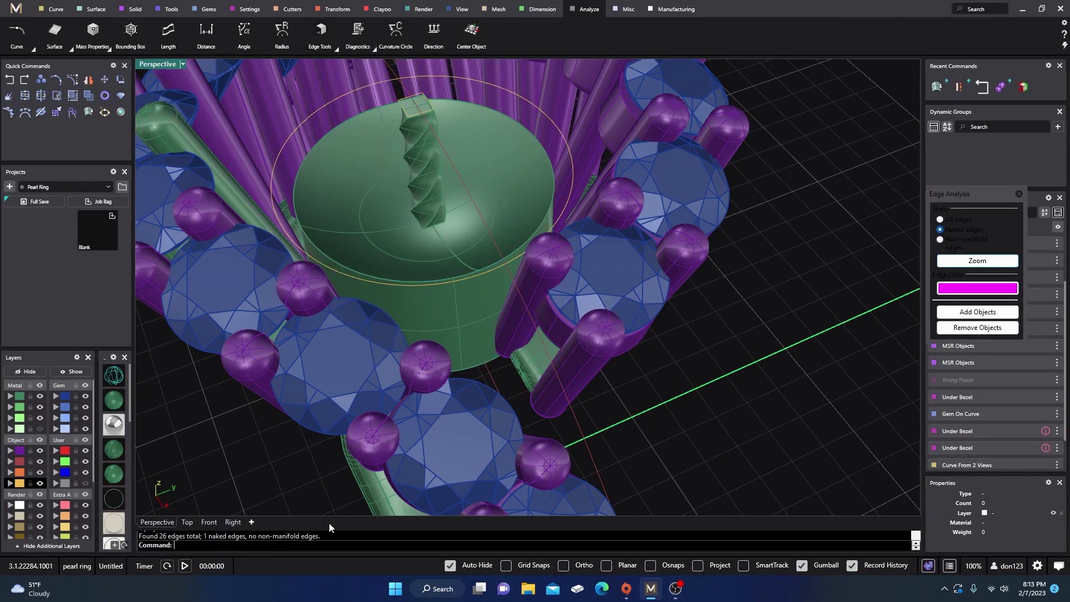
{"action": "right_click_drag", "start_coordinate": [732, 376], "coordinate": [550, 378]}
{"action": "right_click_drag", "start_coordinate": [540, 359], "coordinate": [559, 372]}
{"action": "left_click", "coordinate": [407, 374]}
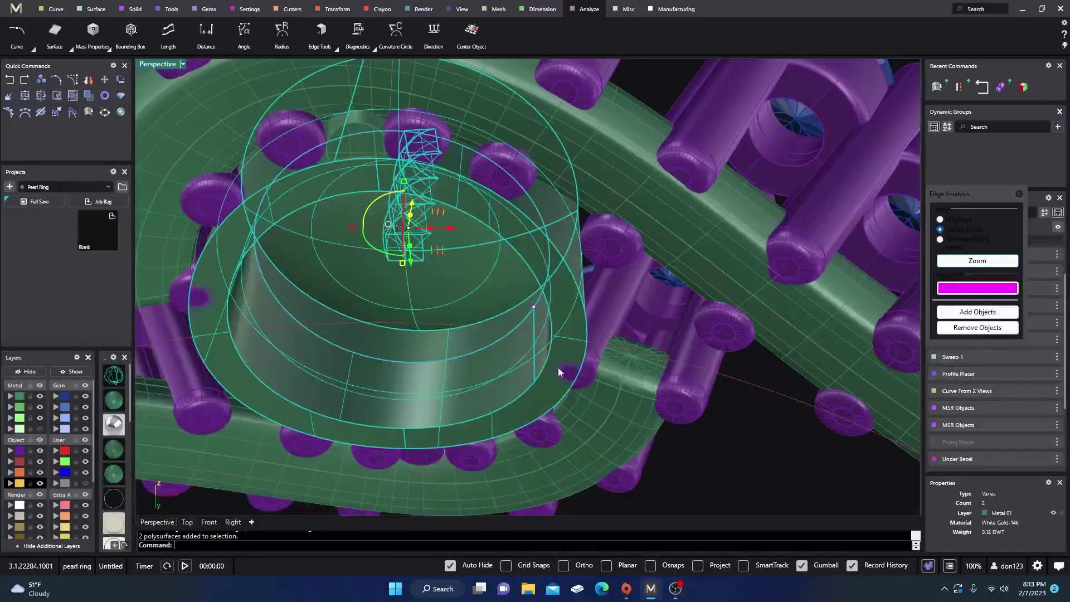
Step: Try to cap the naked opening in the hollow under the united pearl seat and post
{"action": "left_click", "coordinate": [690, 481]}
{"action": "right_click_drag", "start_coordinate": [689, 481], "coordinate": [738, 466]}
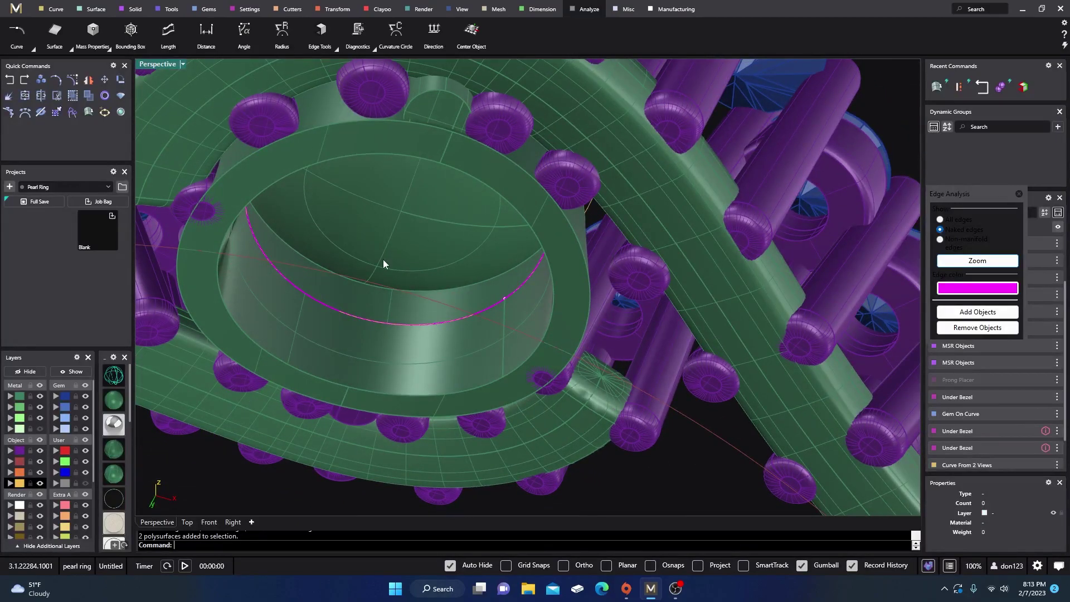
{"action": "right_click_drag", "start_coordinate": [443, 323], "coordinate": [467, 336]}
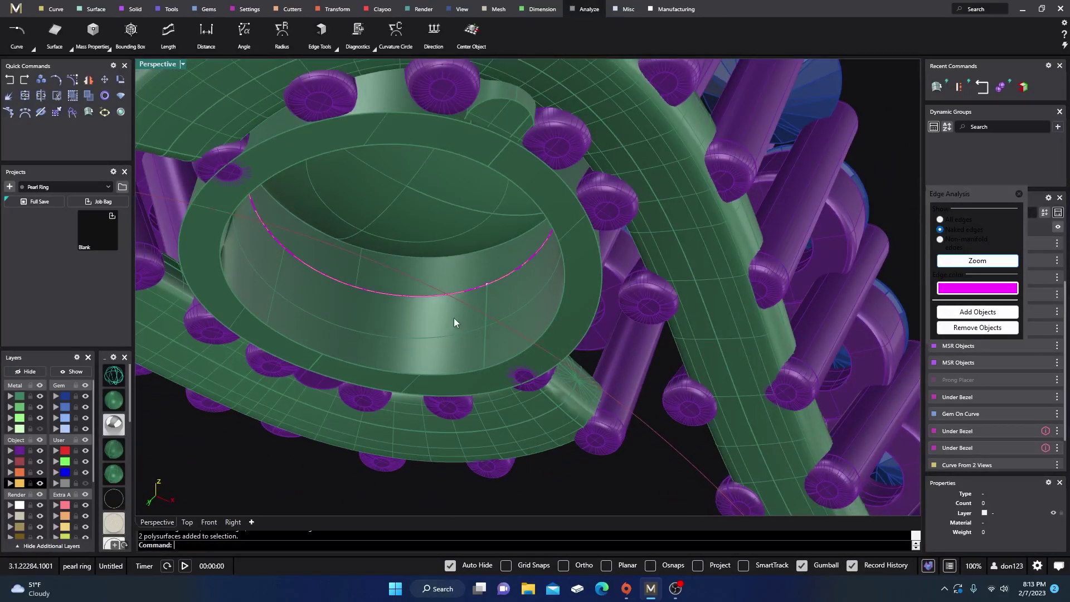
{"action": "type", "text": "p"}
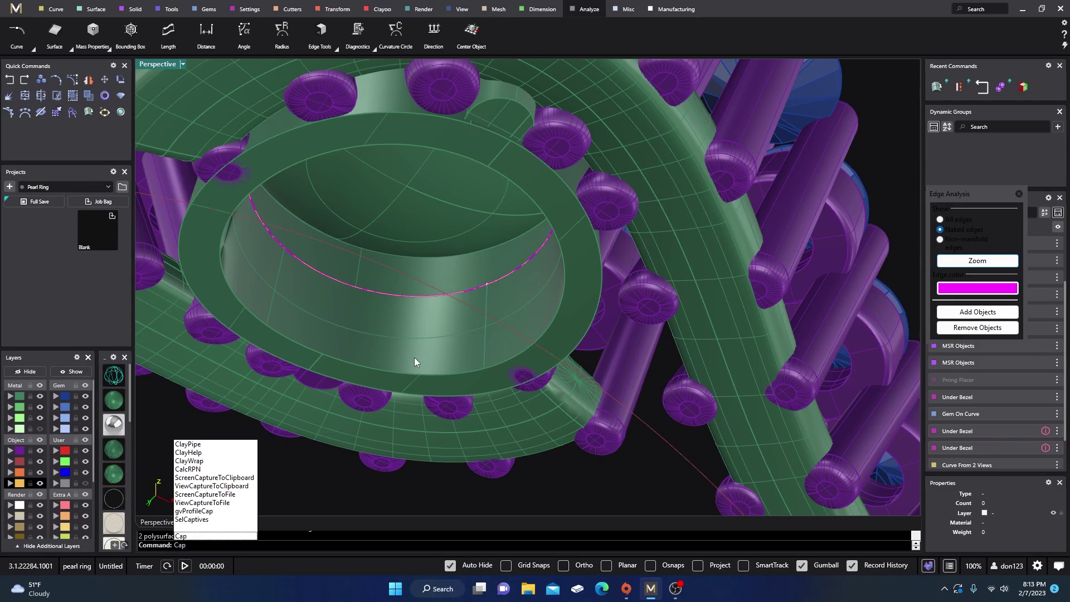
{"action": "key", "text": "Return"}
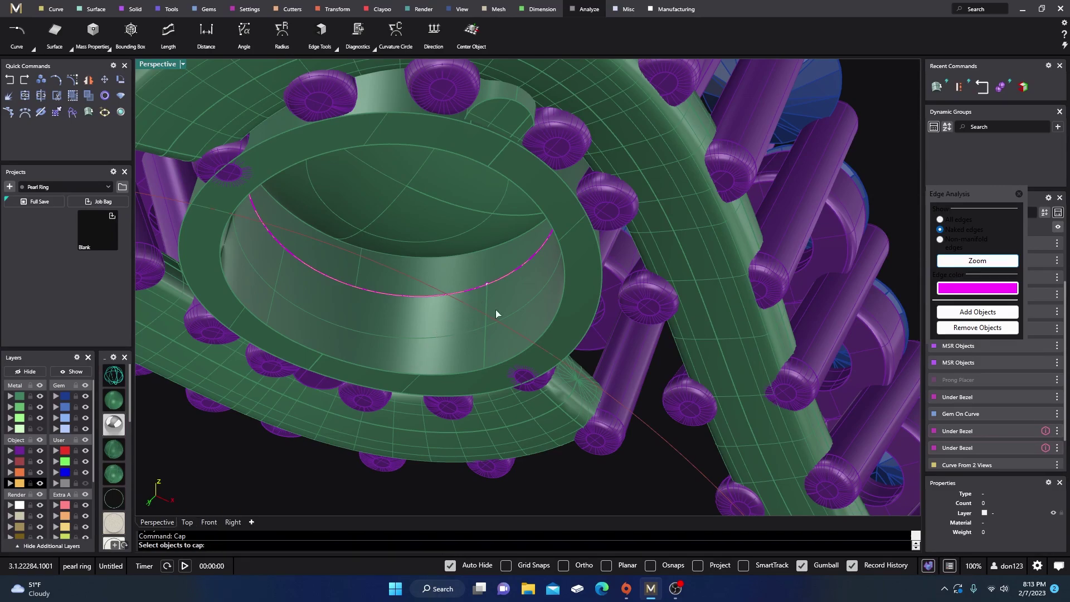
{"action": "left_click", "coordinate": [466, 290]}
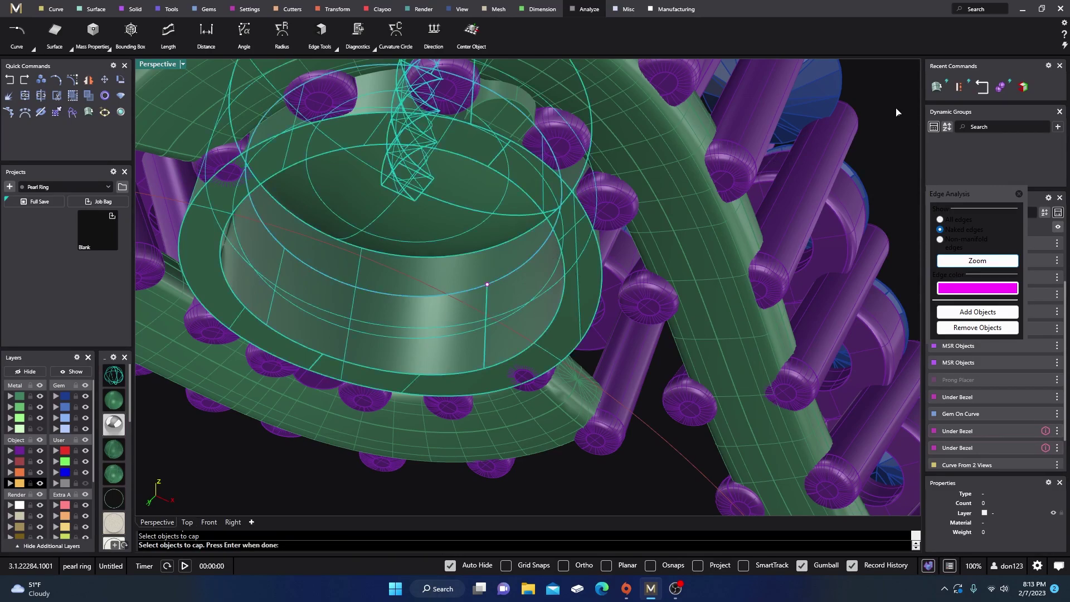
{"action": "key", "text": "Return"}
Step: Create a patch surface with 11 U spans and 10 V spans from the closed curve along the seat's naked edge
{"action": "left_click", "coordinate": [439, 295]}
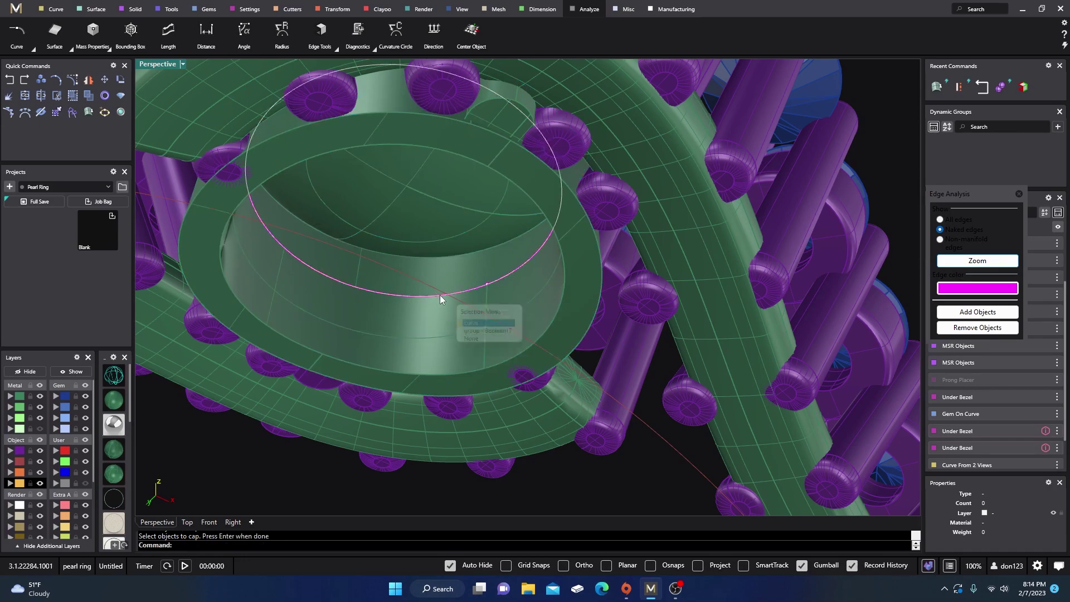
{"action": "left_click", "coordinate": [471, 324]}
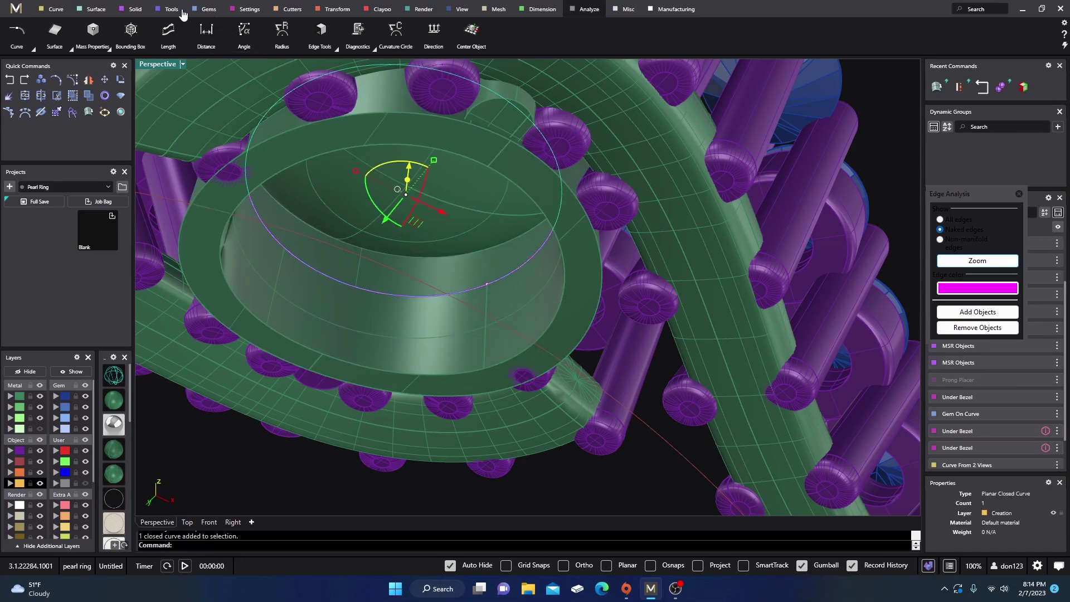
{"action": "left_click", "coordinate": [98, 11]}
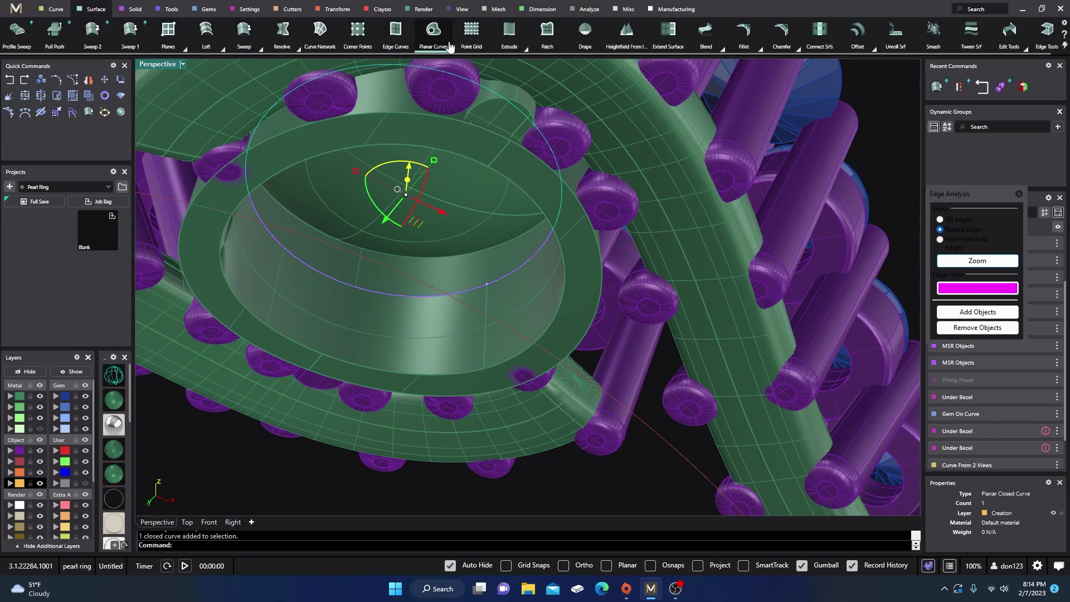
{"action": "left_click", "coordinate": [549, 43]}
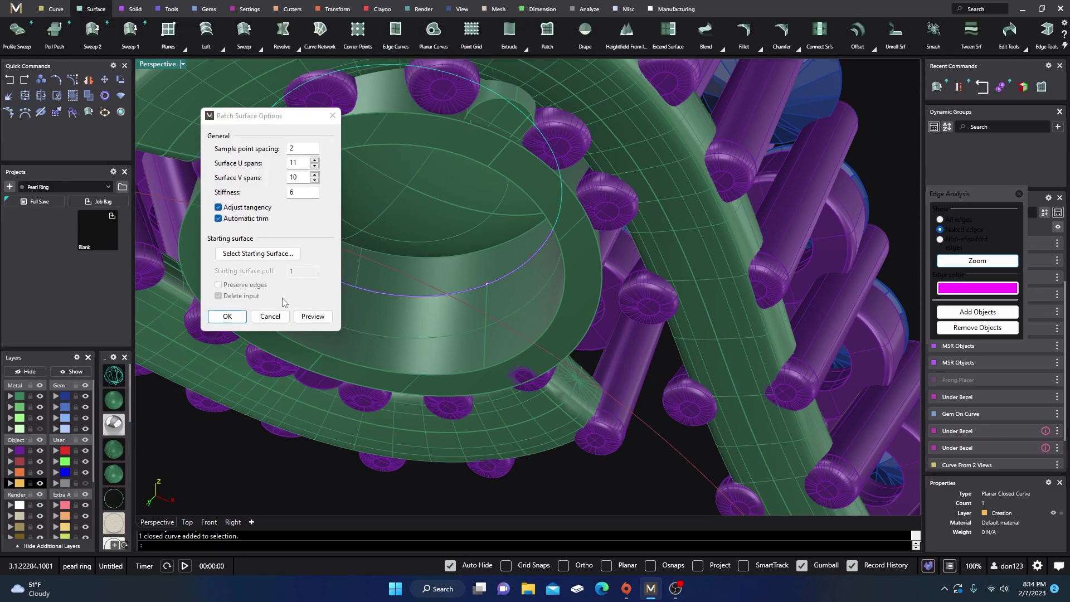
{"action": "left_click", "coordinate": [226, 316]}
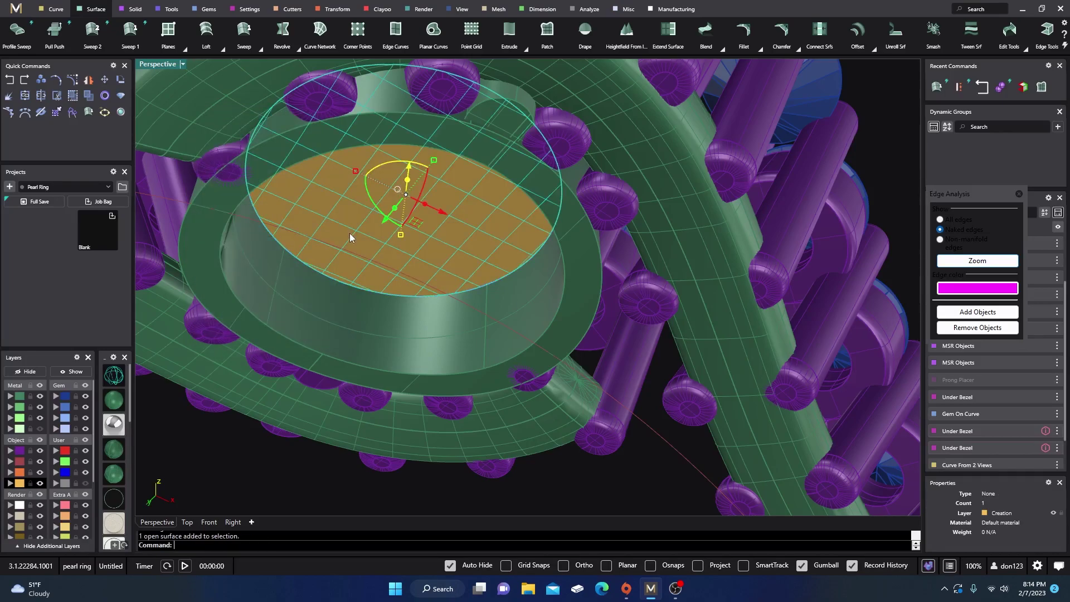
Step: Join the patch surface to the united pearl seat and post, and close the edge analysis
{"action": "left_click", "coordinate": [302, 300], "text": "shift"}
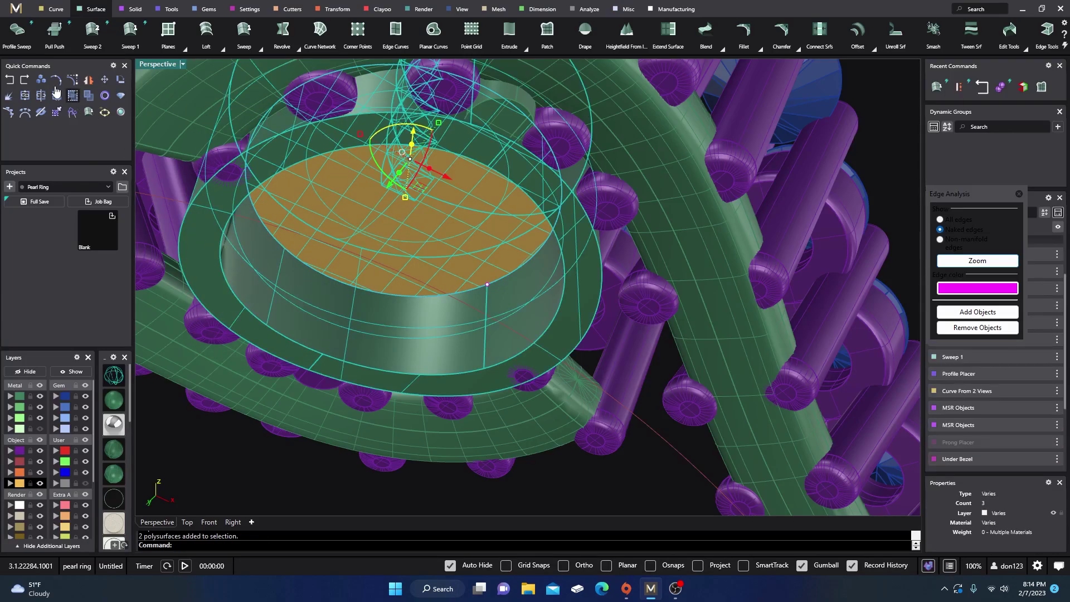
{"action": "left_click", "coordinate": [25, 95]}
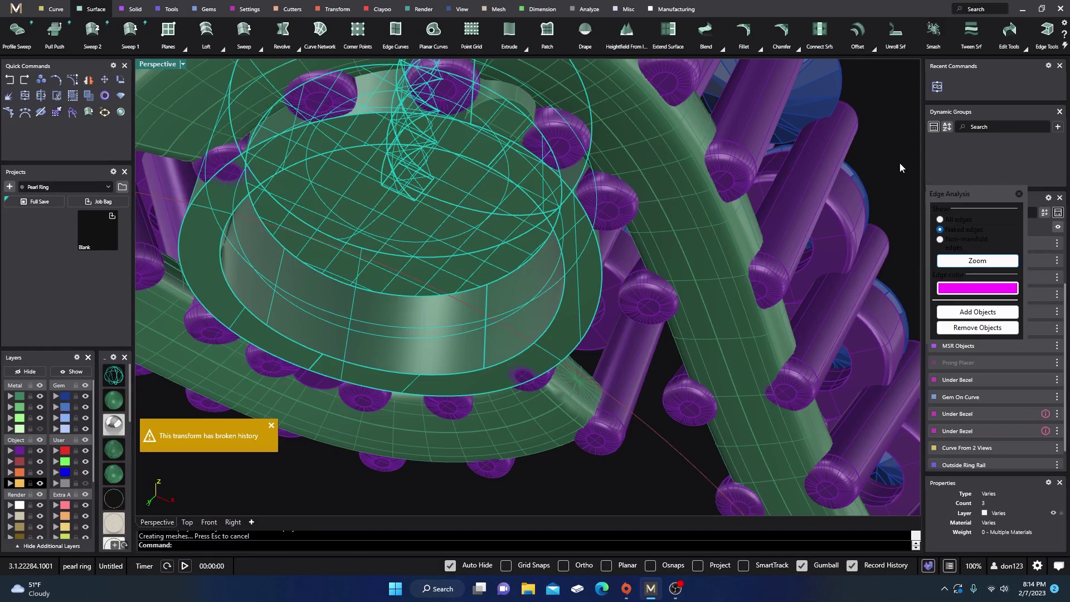
{"action": "left_click", "coordinate": [542, 333]}
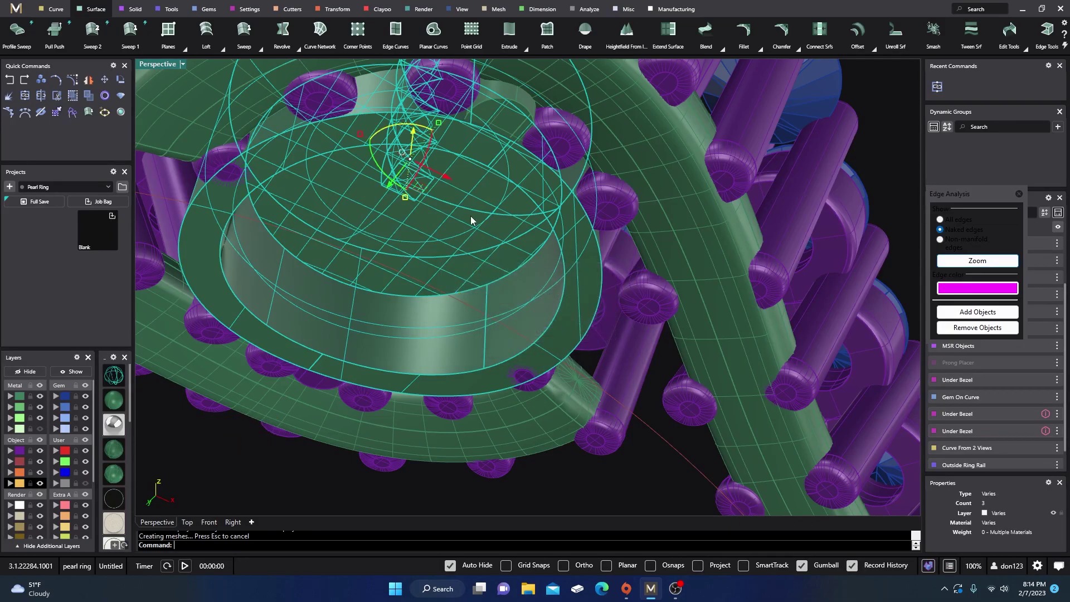
{"action": "left_click", "coordinate": [574, 446]}
{"action": "left_click", "coordinate": [555, 376]}
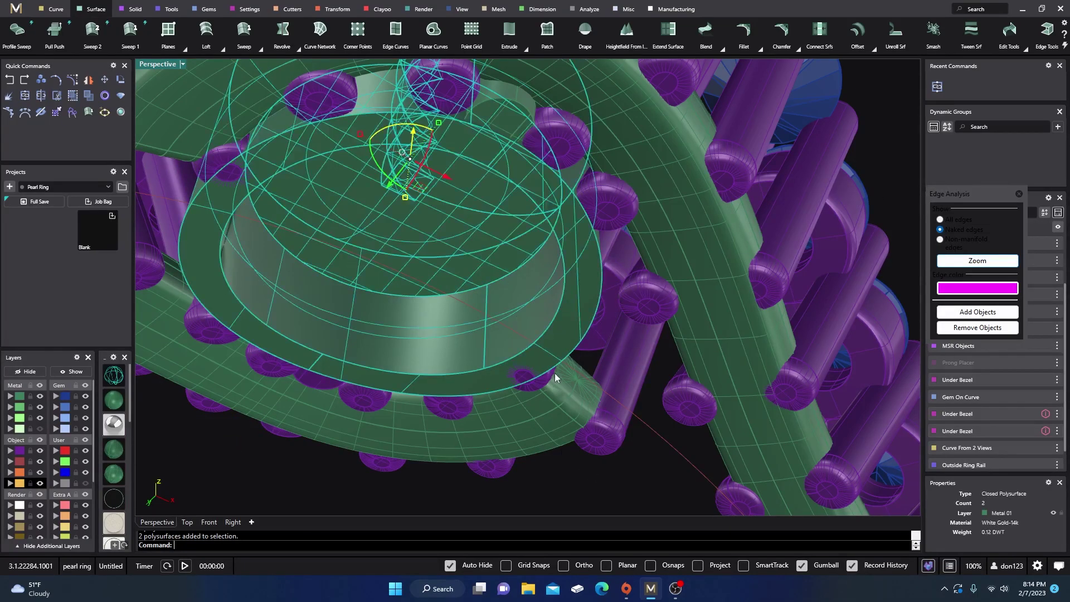
{"action": "left_click", "coordinate": [1019, 193]}
Step: Show the pearl's Metal 04 layer and switch the perspective view to the rendered display mode
{"action": "scroll", "coordinate": [472, 268], "scroll_direction": "down", "scroll_amount": 10}
{"action": "right_click_drag", "start_coordinate": [473, 268], "coordinate": [418, 473]}
{"action": "left_click", "coordinate": [687, 219]}
{"action": "right_click_drag", "start_coordinate": [687, 219], "coordinate": [553, 175]}
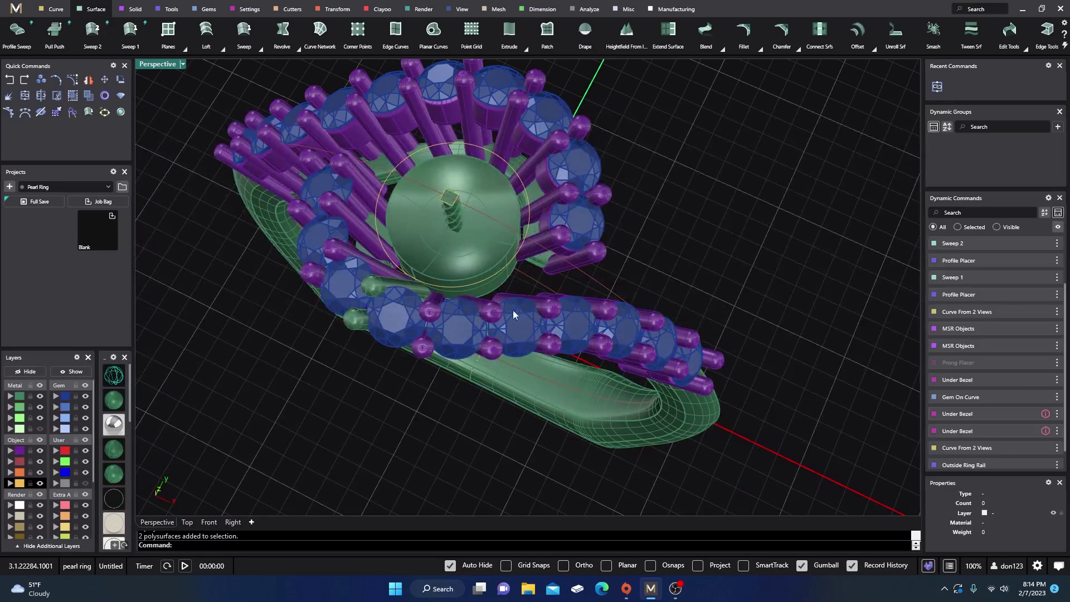
{"action": "scroll", "coordinate": [513, 310], "scroll_direction": "down", "scroll_amount": 3}
{"action": "right_click_drag", "start_coordinate": [513, 375], "coordinate": [291, 380]}
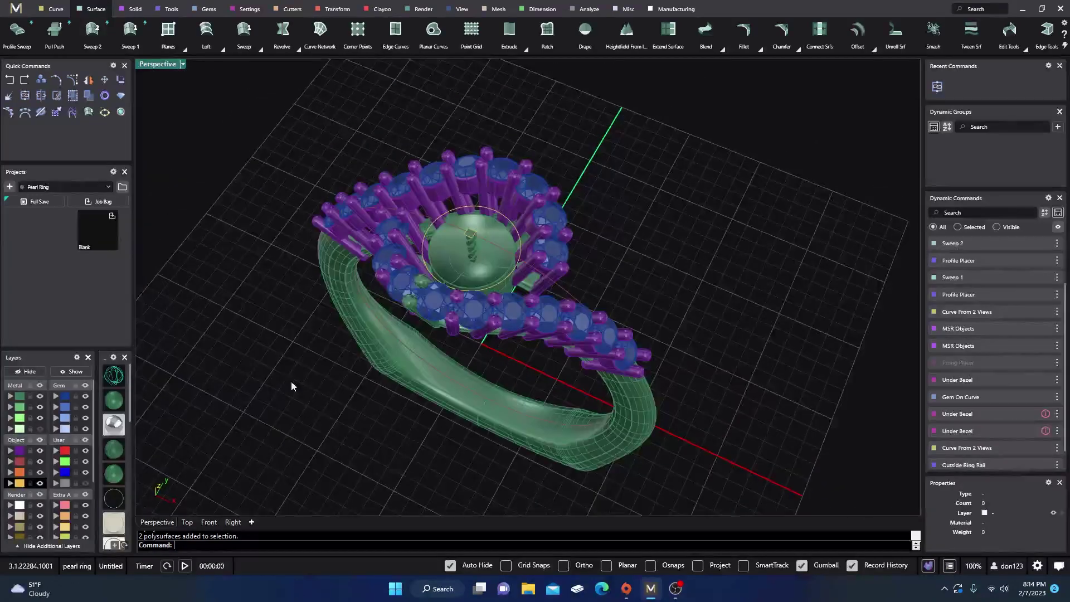
{"action": "left_click", "coordinate": [40, 429]}
{"action": "right_click_drag", "start_coordinate": [374, 392], "coordinate": [273, 402]}
{"action": "scroll", "coordinate": [480, 345], "scroll_direction": "down", "scroll_amount": 3}
{"action": "left_click", "coordinate": [114, 424]}
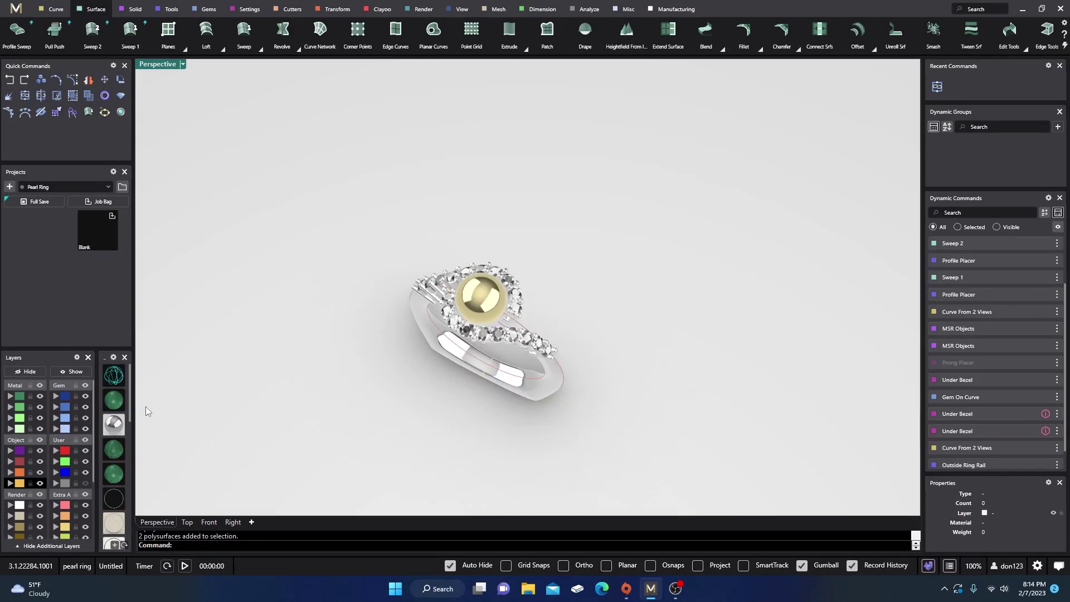
Step: Open Render Studio and apply the Matrix Classic general style to the ring
{"action": "scroll", "coordinate": [493, 367], "scroll_direction": "up", "scroll_amount": 6}
{"action": "right_click_drag", "start_coordinate": [493, 366], "coordinate": [456, 370]}
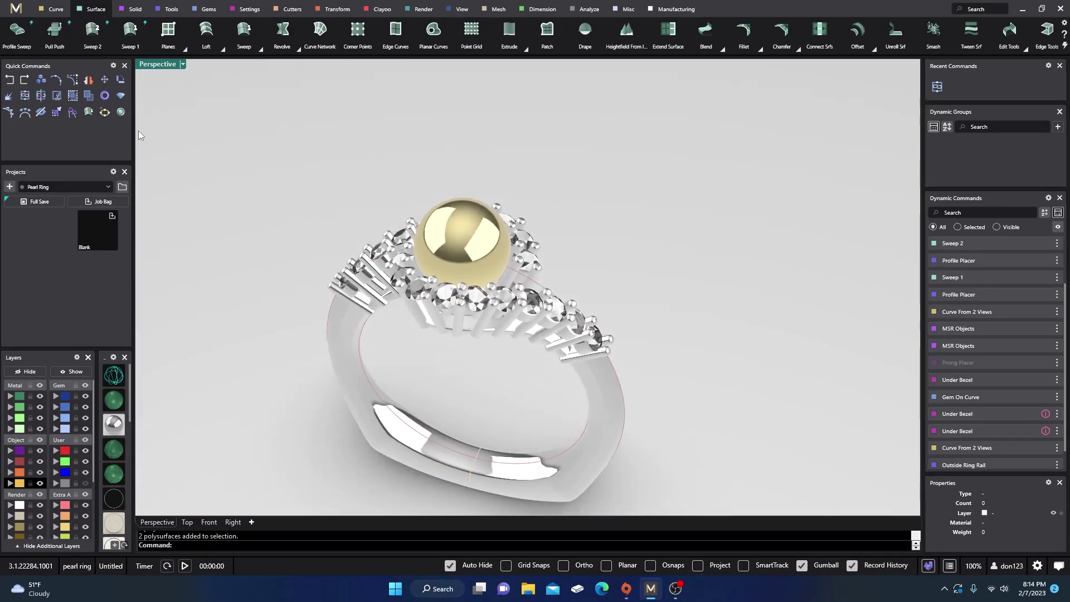
{"action": "left_click", "coordinate": [121, 111]}
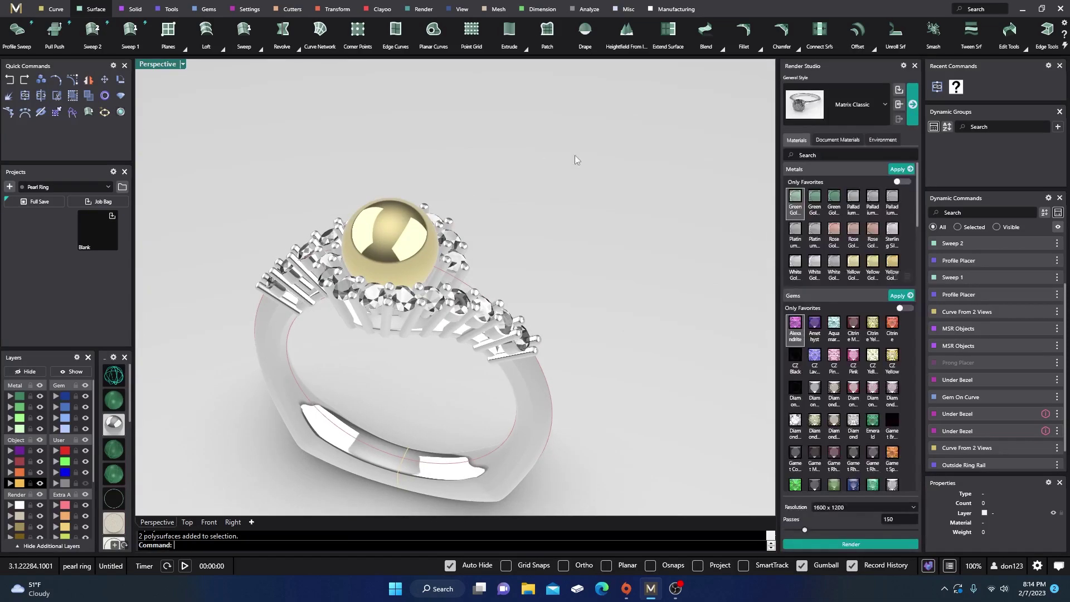
{"action": "left_click", "coordinate": [912, 104]}
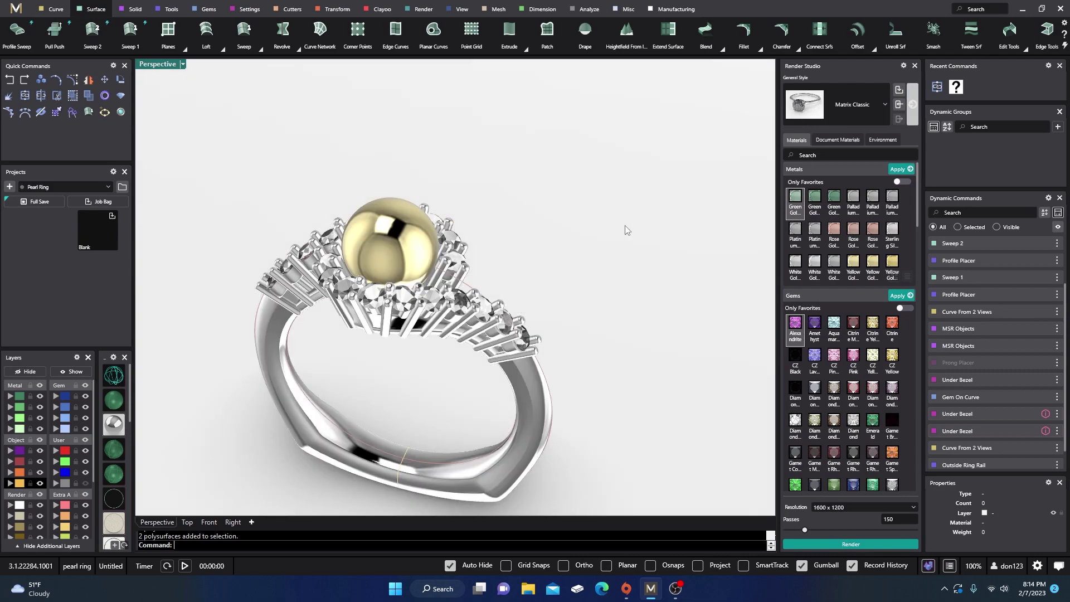
Step: Examine the rendered ring from several angles, checking the pearl, diamond bypass and shank
{"action": "scroll", "coordinate": [580, 229], "scroll_direction": "down", "scroll_amount": 6}
{"action": "right_click_drag", "start_coordinate": [579, 231], "coordinate": [543, 267]}
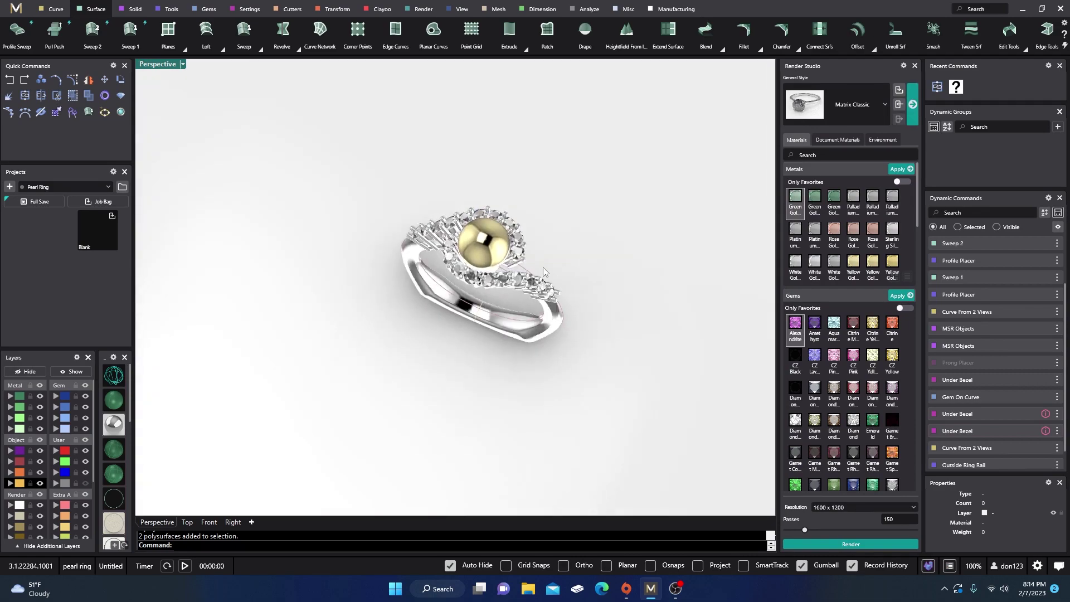
{"action": "scroll", "coordinate": [543, 267], "scroll_direction": "up", "scroll_amount": 6}
{"action": "right_click_drag", "start_coordinate": [564, 319], "coordinate": [306, 240]}
{"action": "scroll", "coordinate": [477, 274], "scroll_direction": "down", "scroll_amount": 6}
{"action": "right_click_drag", "start_coordinate": [477, 274], "coordinate": [461, 412]}
{"action": "scroll", "coordinate": [494, 337], "scroll_direction": "up", "scroll_amount": 4}
{"action": "right_click_drag", "start_coordinate": [494, 322], "coordinate": [527, 306]}
{"action": "scroll", "coordinate": [490, 324], "scroll_direction": "down", "scroll_amount": 2}
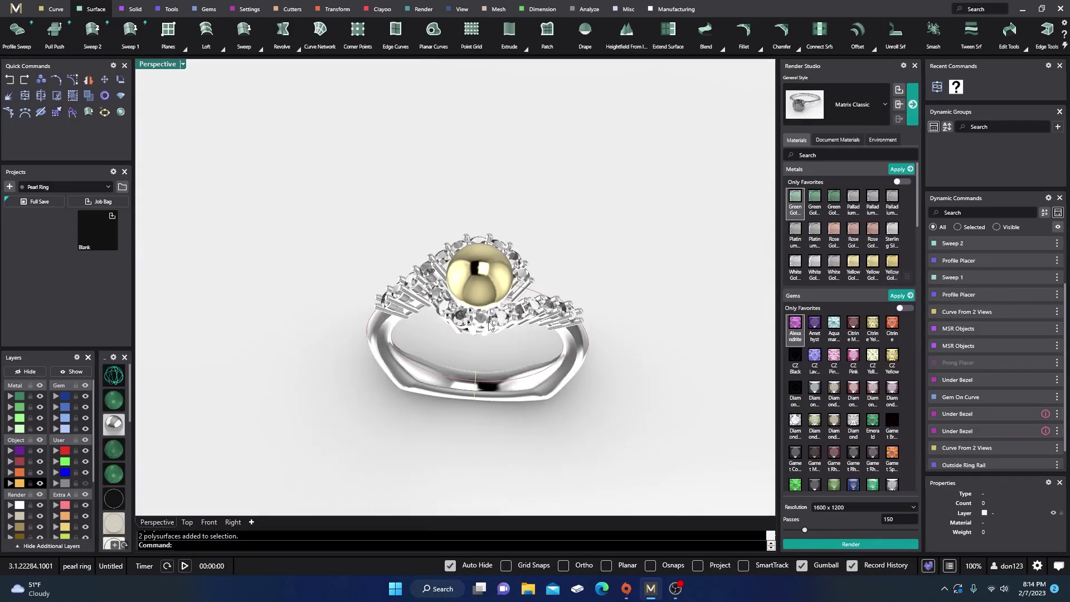
{"action": "right_click_drag", "start_coordinate": [493, 340], "coordinate": [481, 354]}
{"action": "scroll", "coordinate": [480, 355], "scroll_direction": "up", "scroll_amount": 2}
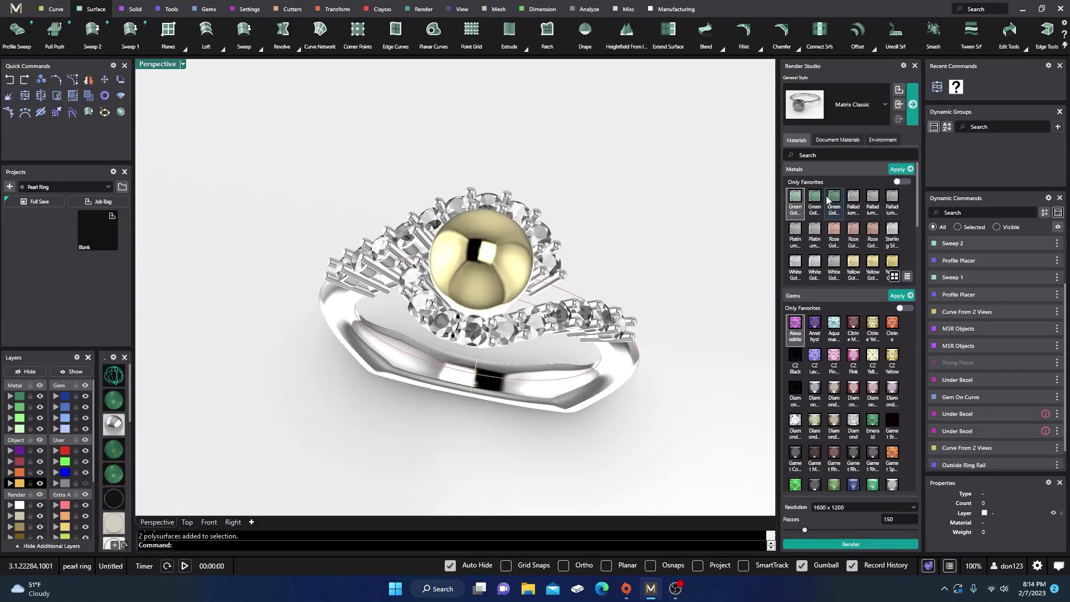
{"action": "right_click_drag", "start_coordinate": [764, 239], "coordinate": [499, 291]}
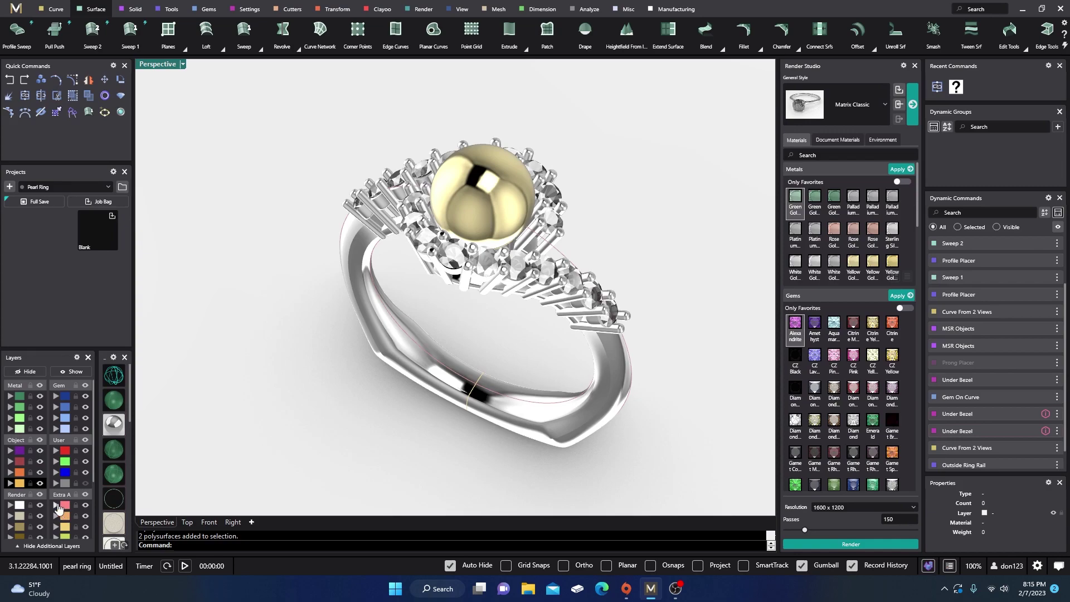
Step: Make the pink Extra A layer current, and hide the Creation layer and the red-brown Object layer
{"action": "left_click", "coordinate": [60, 505]}
{"action": "left_click", "coordinate": [39, 483]}
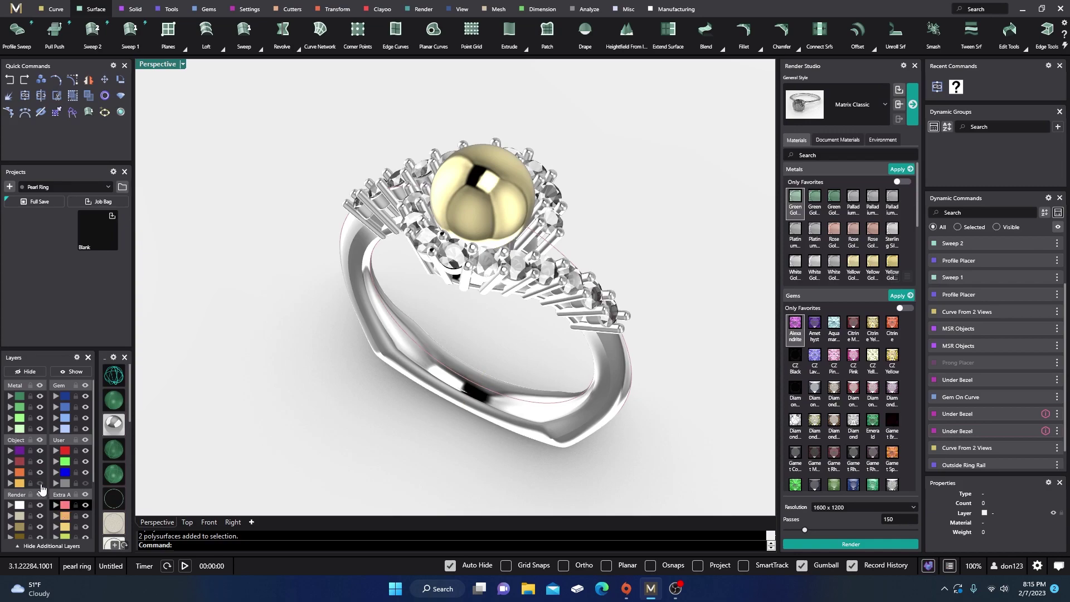
{"action": "left_click", "coordinate": [41, 464]}
Step: Apply the Pearl Gold gem material to the pearl
{"action": "right_click_drag", "start_coordinate": [504, 330], "coordinate": [502, 346]}
{"action": "left_click", "coordinate": [511, 244]}
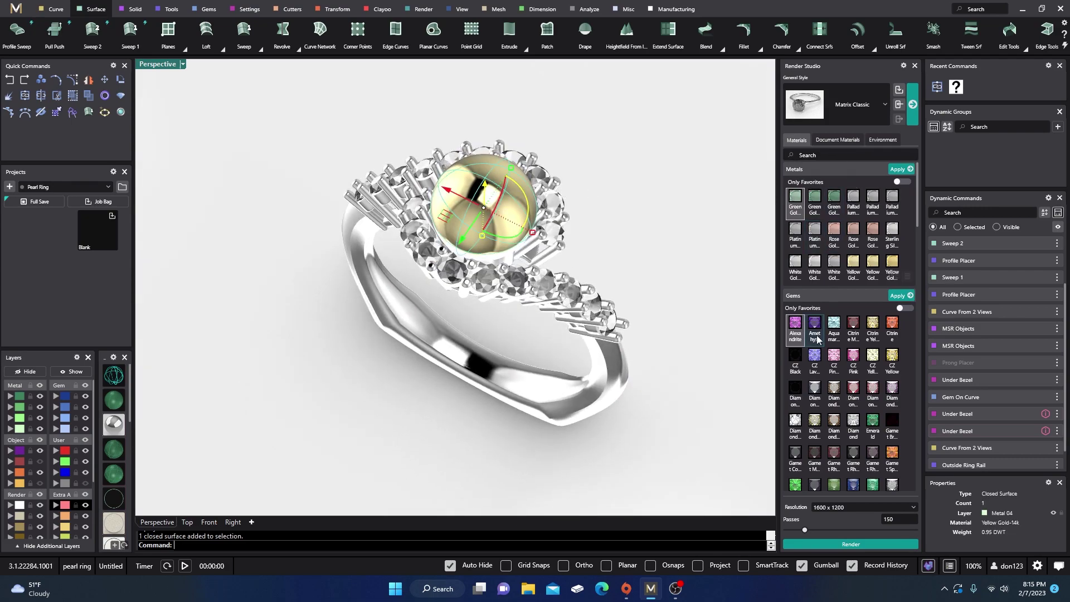
{"action": "scroll", "coordinate": [827, 342], "scroll_direction": "down", "scroll_amount": 3}
{"action": "scroll", "coordinate": [828, 344], "scroll_direction": "down", "scroll_amount": 2}
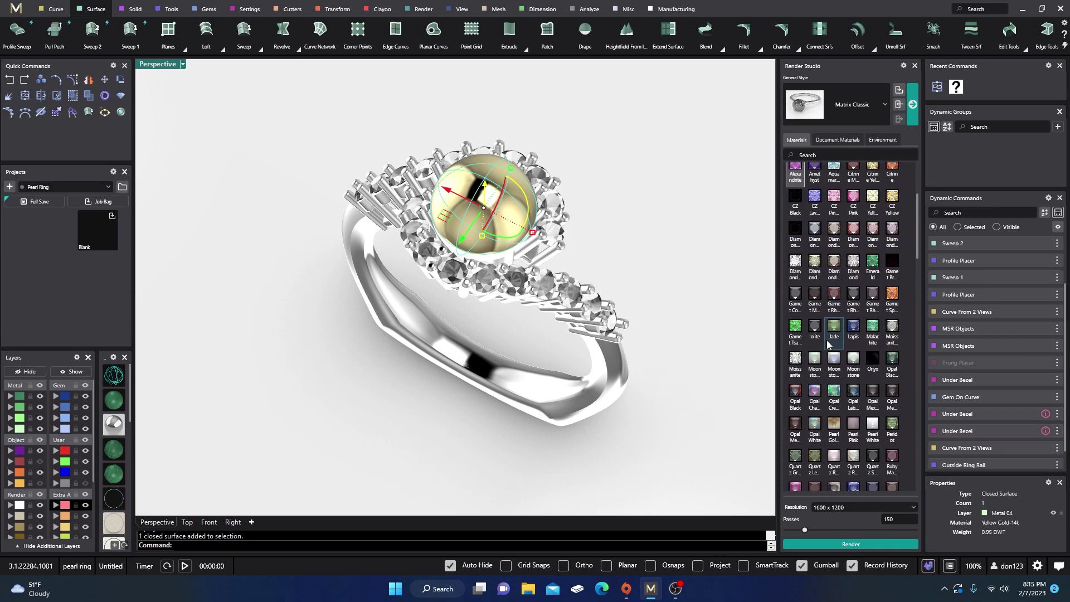
{"action": "scroll", "coordinate": [828, 345], "scroll_direction": "down", "scroll_amount": 1}
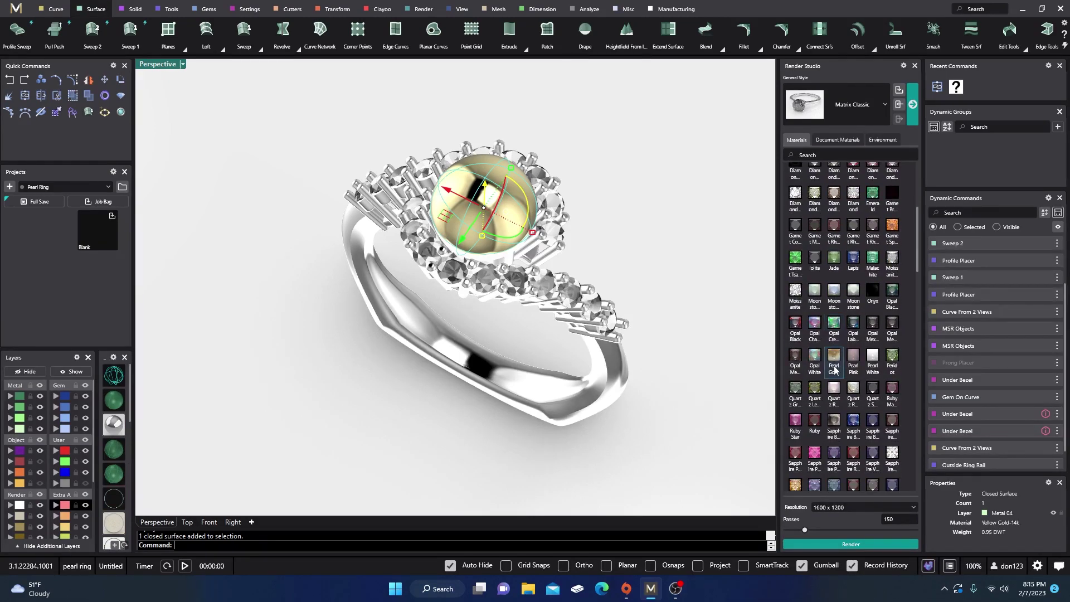
{"action": "left_click", "coordinate": [830, 360]}
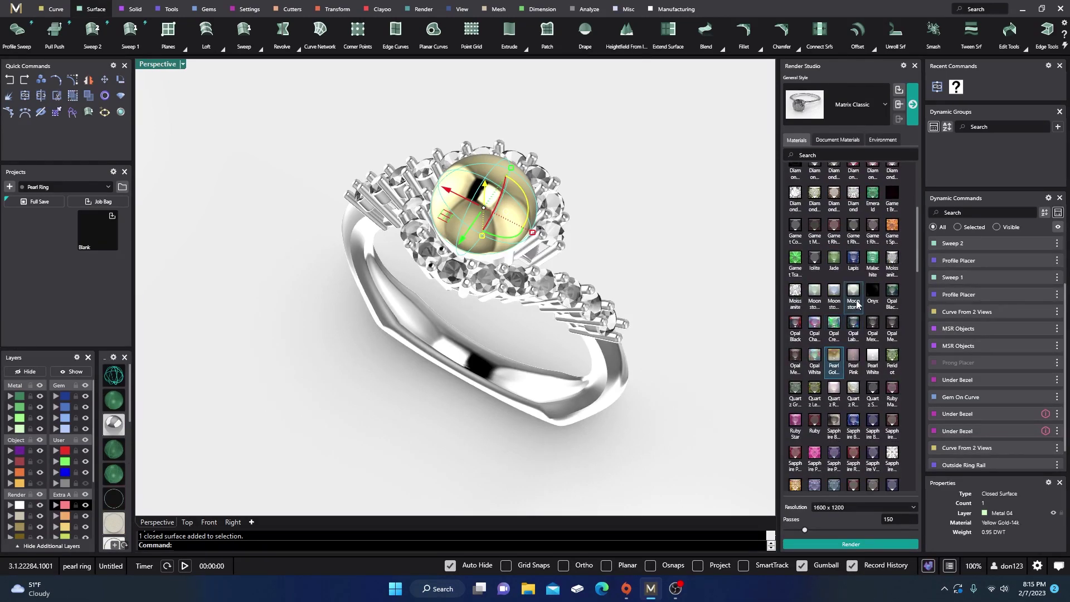
{"action": "scroll", "coordinate": [857, 301], "scroll_direction": "up", "scroll_amount": 5}
{"action": "left_click", "coordinate": [899, 208]}
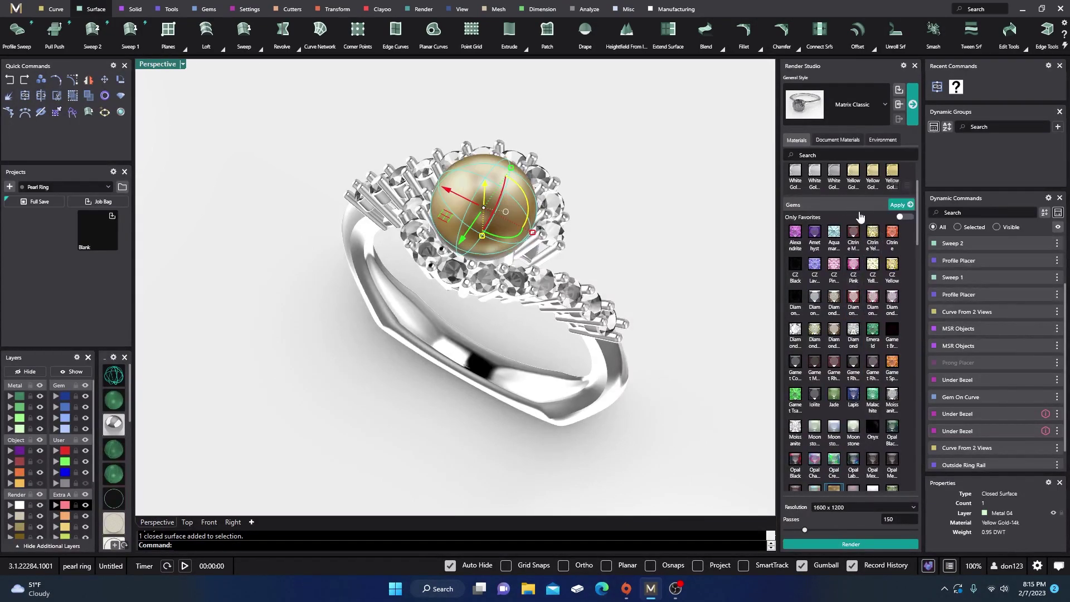
{"action": "left_click", "coordinate": [693, 222]}
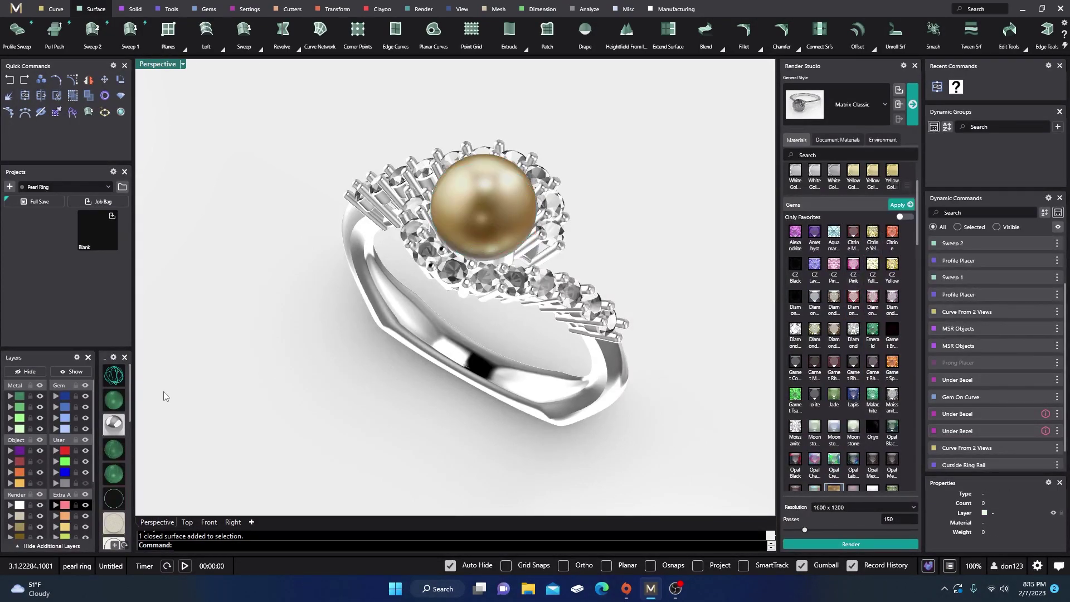
Step: Apply the first diamond material from Render Gems to all stones on the Gem 01 layer
{"action": "left_click", "coordinate": [66, 398]}
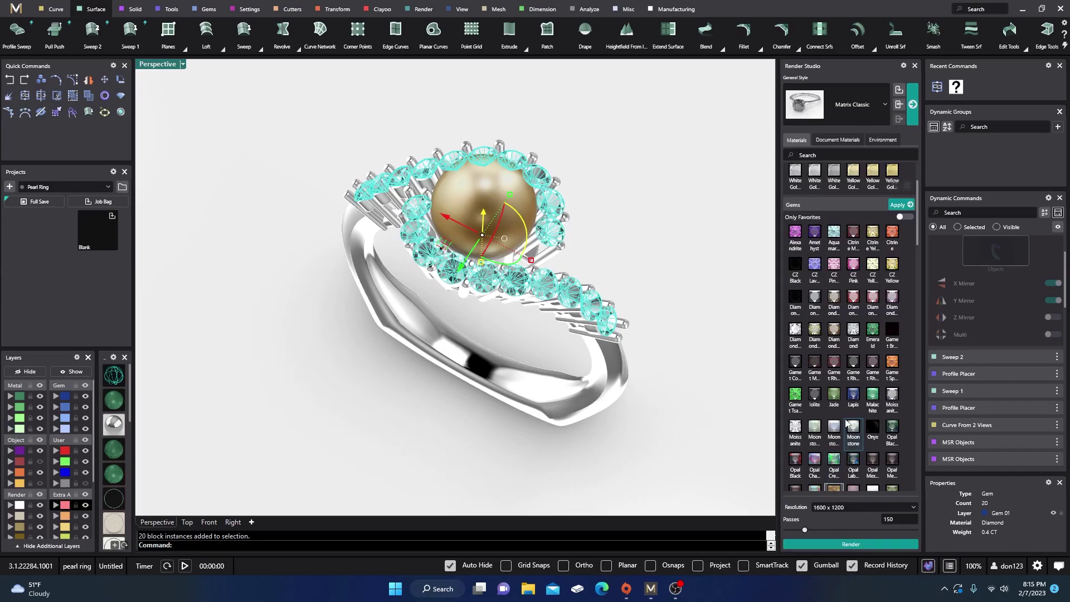
{"action": "scroll", "coordinate": [845, 422], "scroll_direction": "down", "scroll_amount": 15}
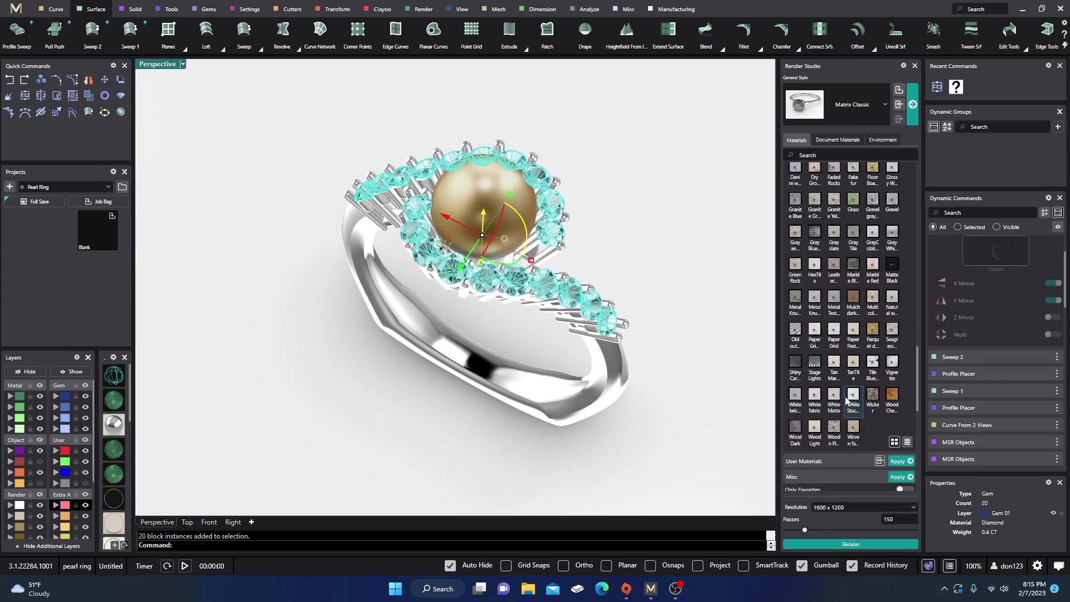
{"action": "scroll", "coordinate": [846, 399], "scroll_direction": "down", "scroll_amount": 10}
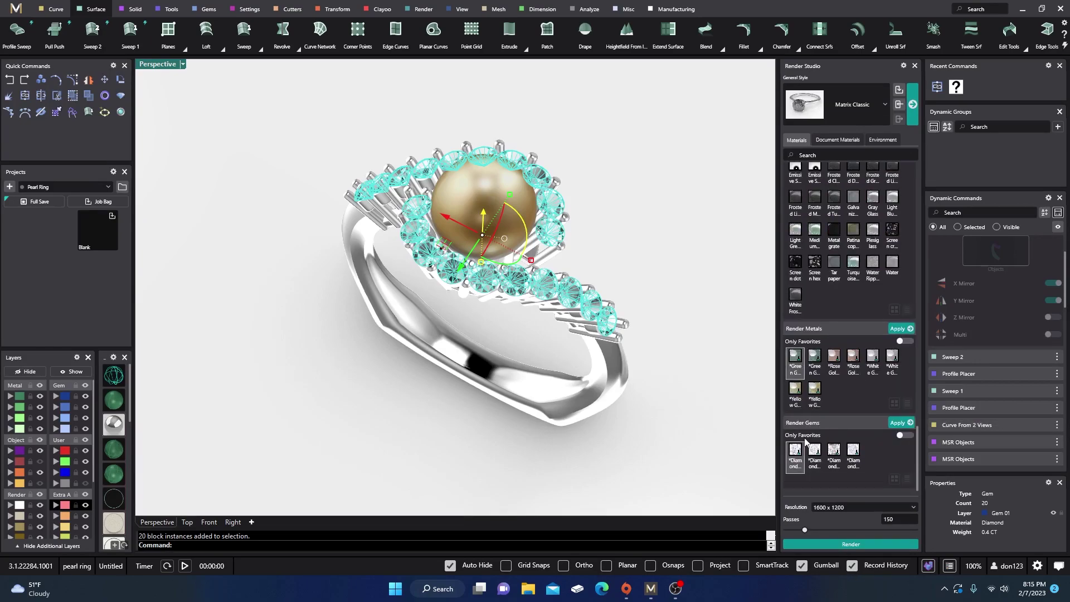
{"action": "left_click", "coordinate": [794, 456]}
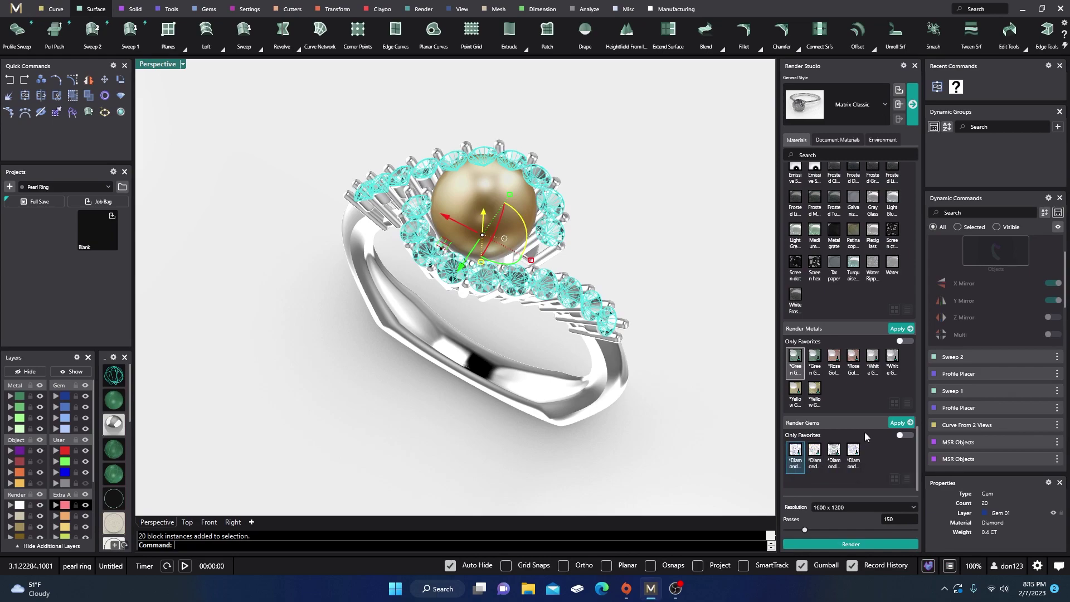
{"action": "left_click", "coordinate": [899, 425]}
{"action": "left_click", "coordinate": [688, 303]}
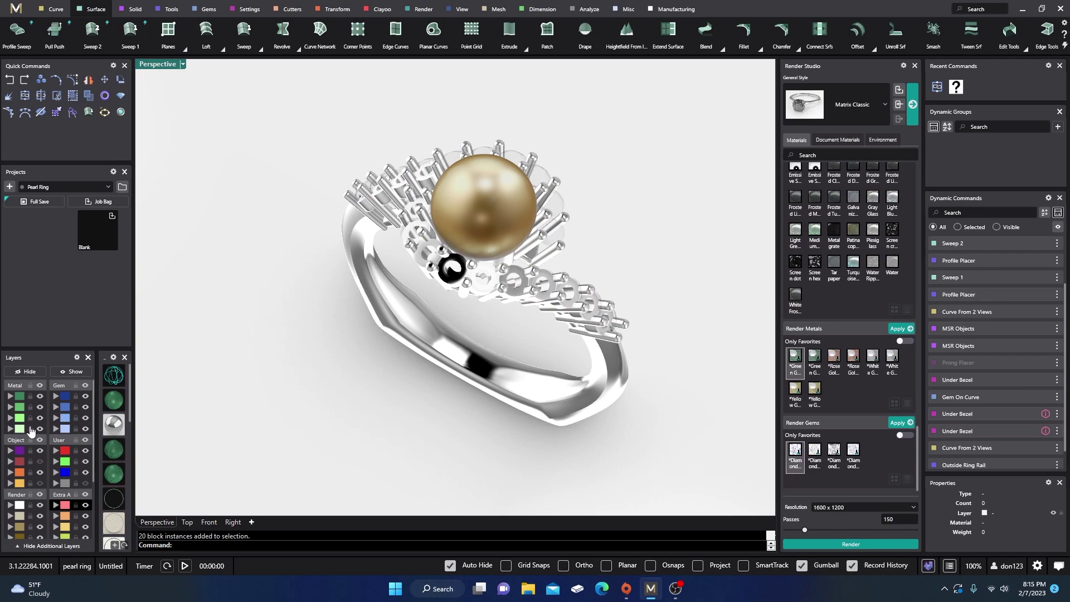
Step: Apply the second white gold material from Render Metals to all objects on the purple Object layer and the first Metal layer
{"action": "left_click", "coordinate": [19, 451]}
{"action": "left_click", "coordinate": [19, 396]}
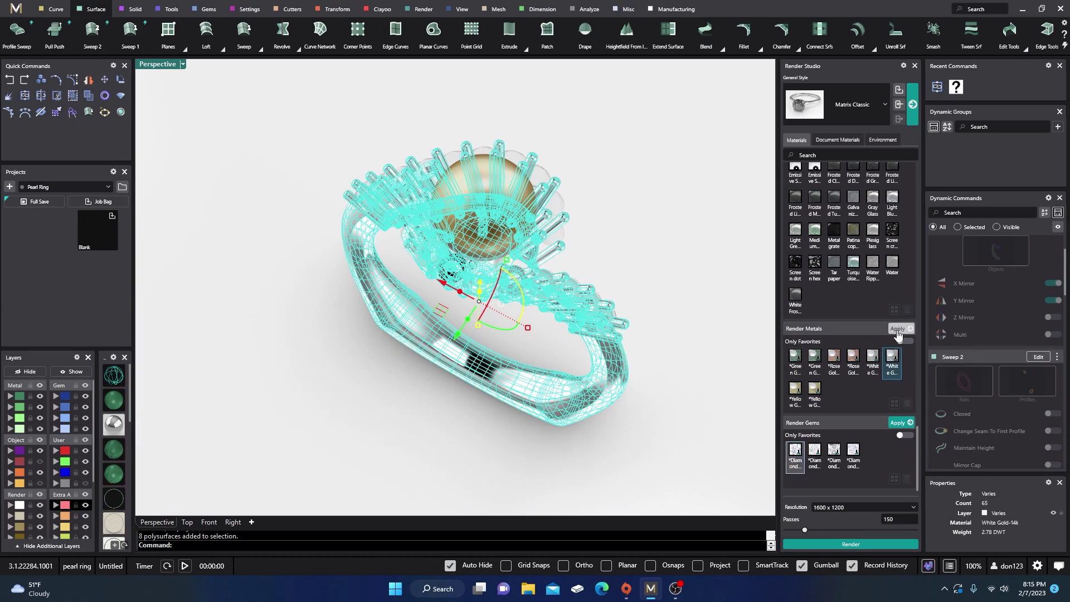
{"action": "left_click", "coordinate": [892, 361]}
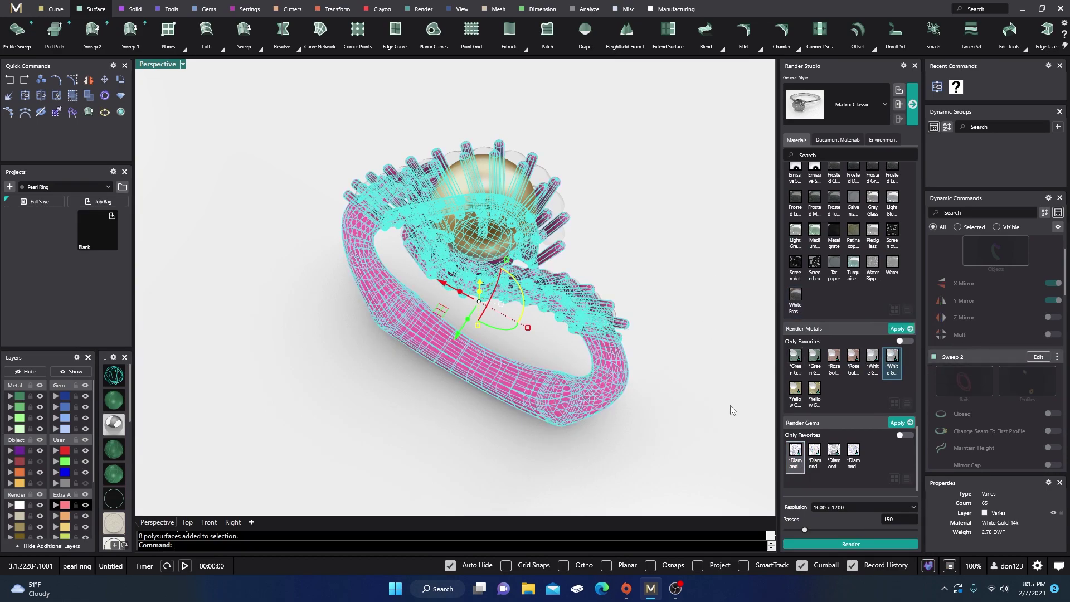
{"action": "left_click", "coordinate": [713, 391]}
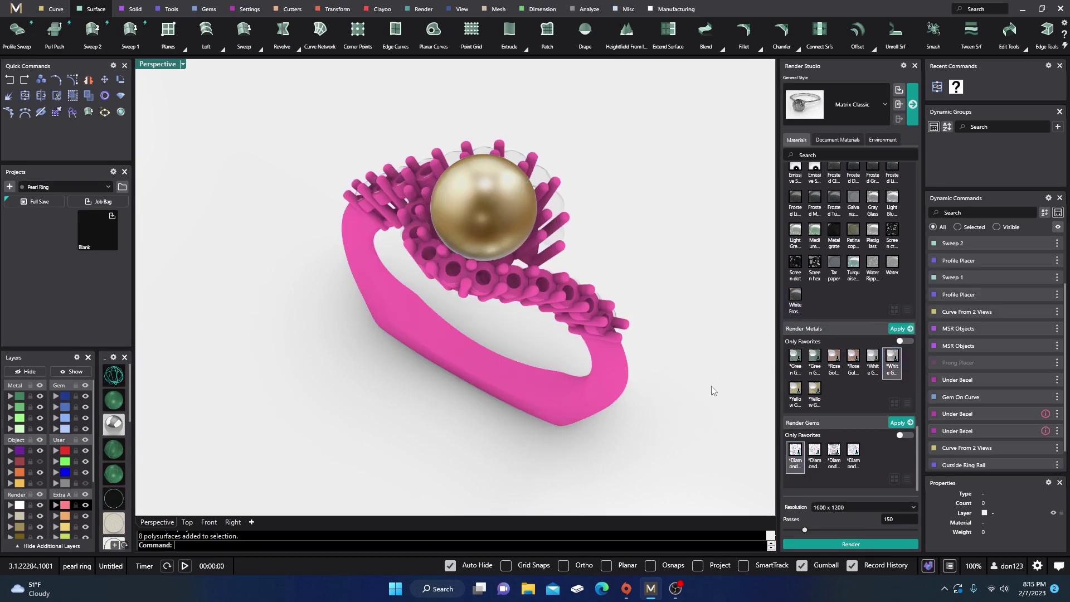
Step: Render the ring with the NVIDIA denoiser enabled and maximize the render window
{"action": "left_click", "coordinate": [835, 545]}
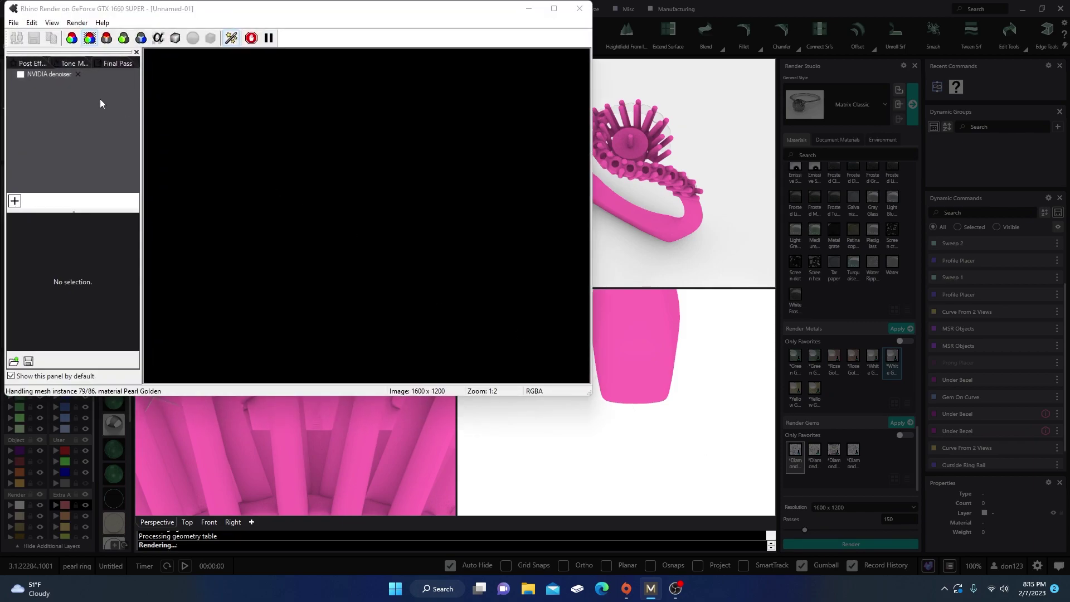
{"action": "left_click", "coordinate": [39, 77]}
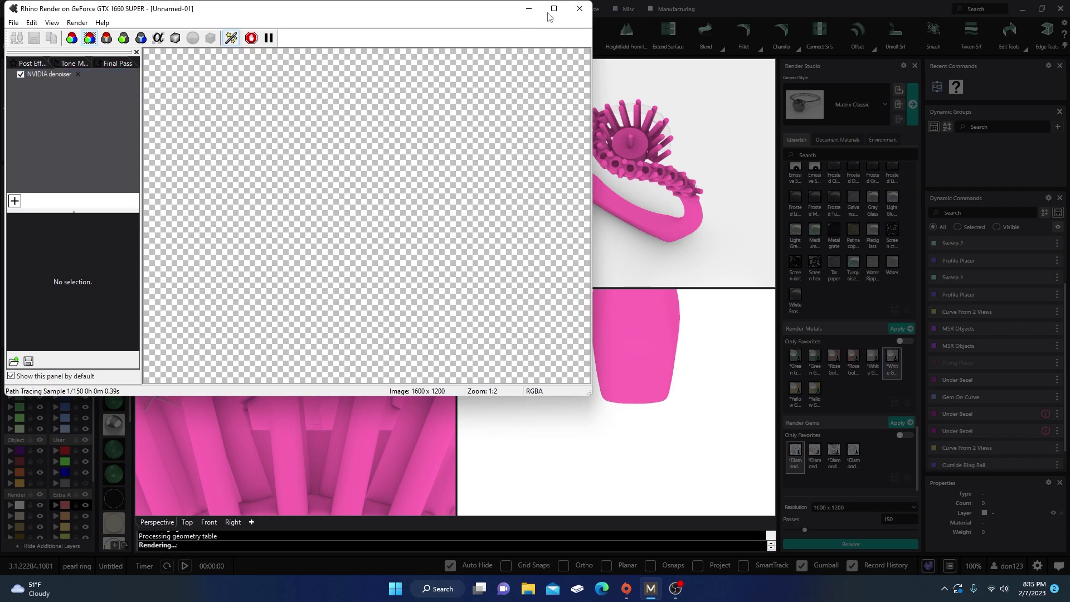
{"action": "left_click", "coordinate": [553, 8]}
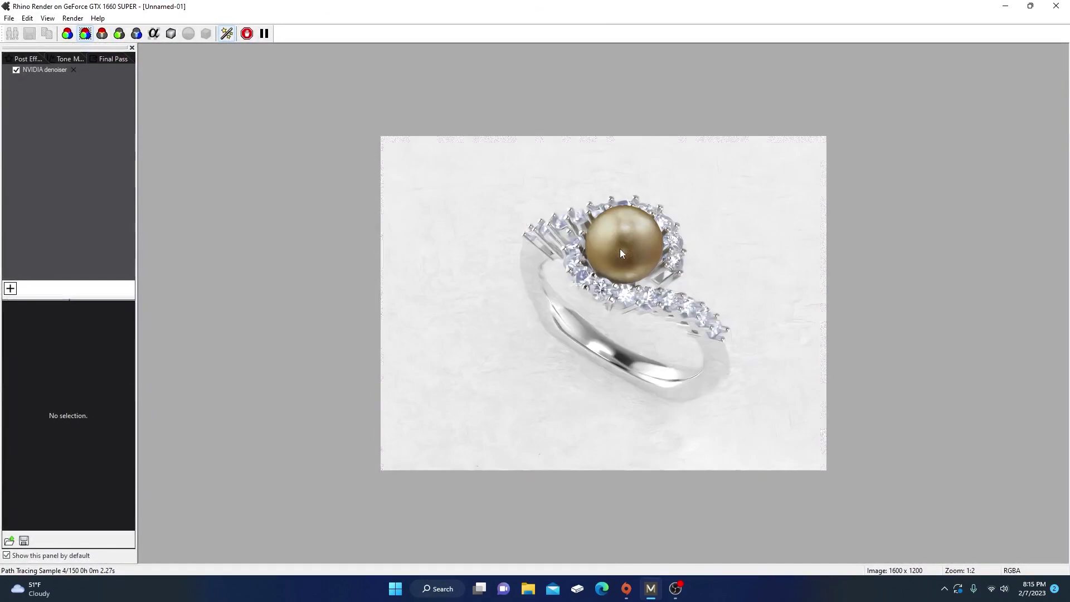
Step: Examine the rendered pearl, diamonds and shank up close and as a whole, and minimize the render window
{"action": "scroll", "coordinate": [619, 248], "scroll_direction": "up", "scroll_amount": 1}
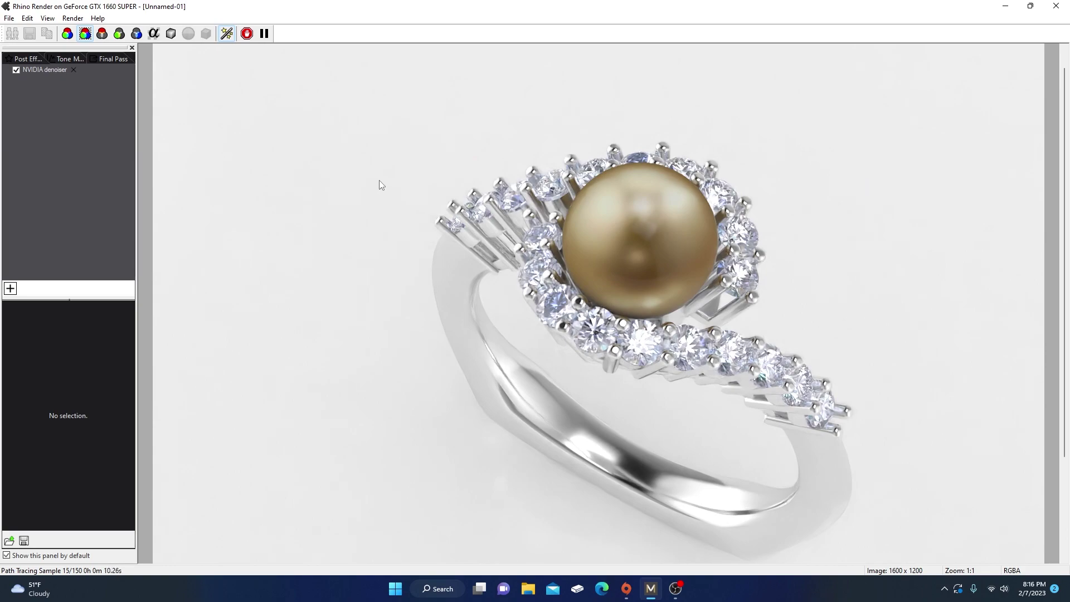
{"action": "scroll", "coordinate": [392, 181], "scroll_direction": "down", "scroll_amount": 1}
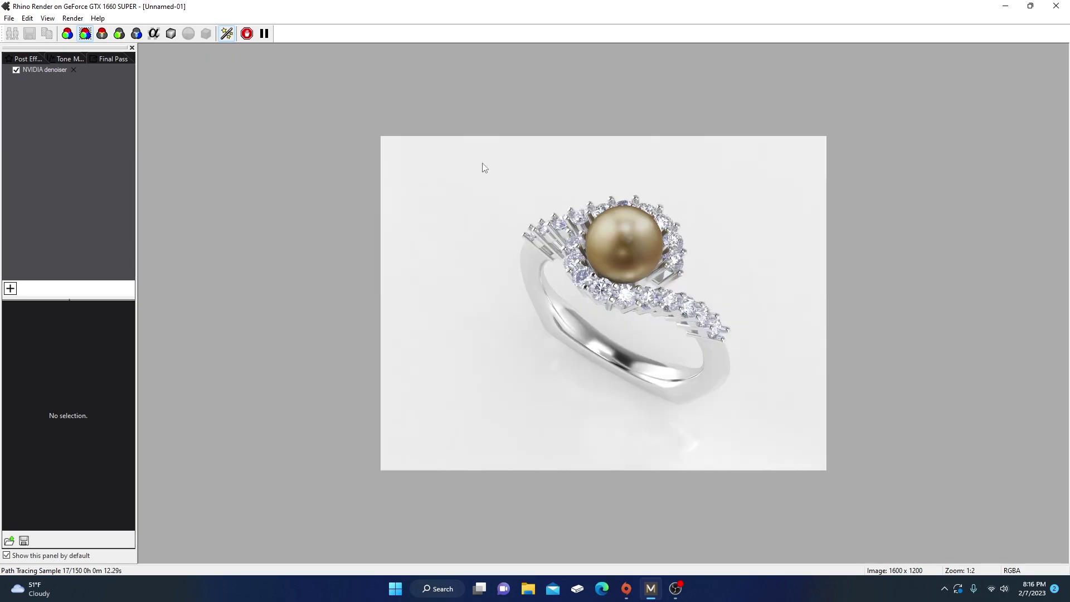
{"action": "left_click", "coordinate": [1005, 6]}
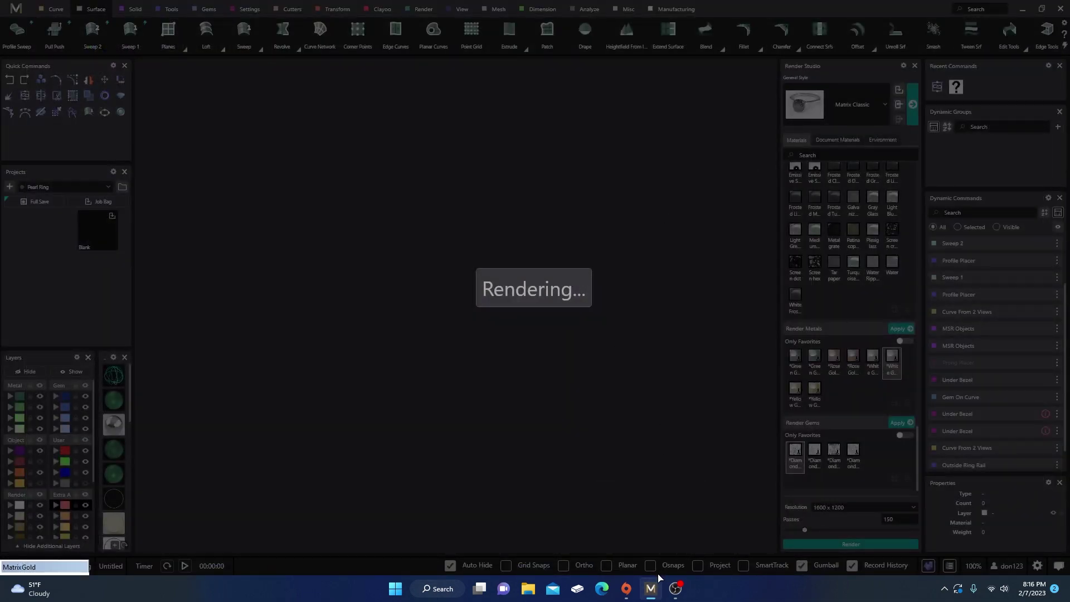
{"action": "mouse_move", "coordinate": [652, 593]}
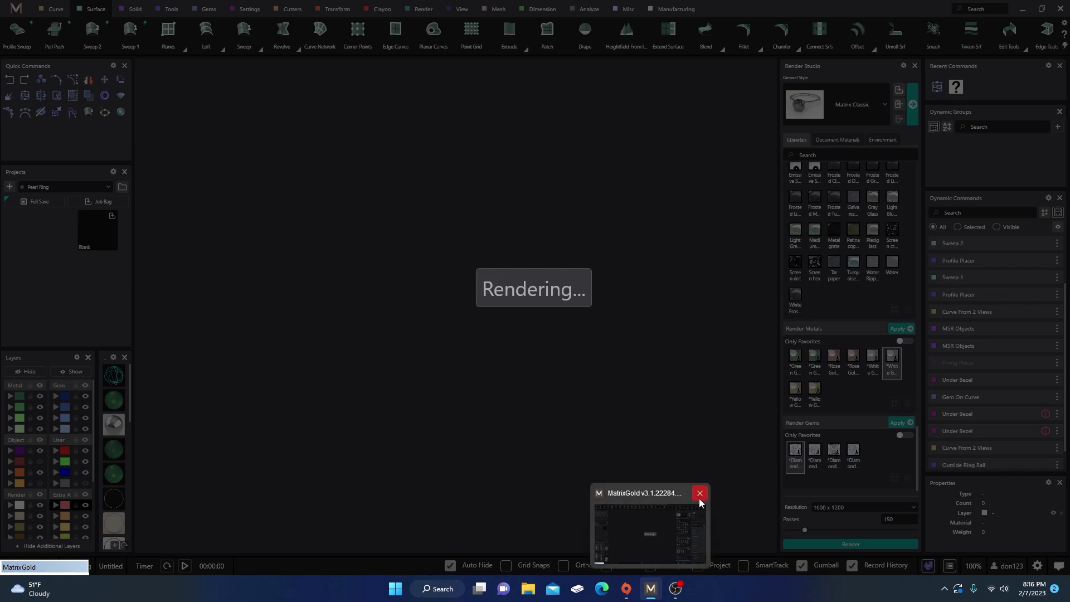